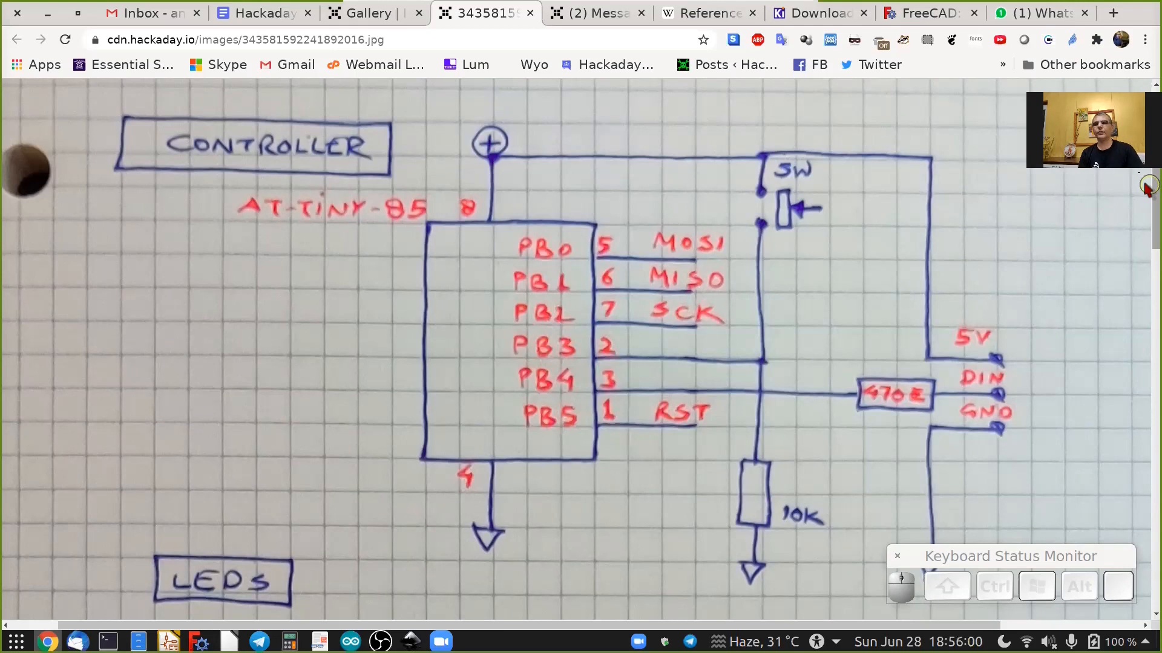
Examine the hand-drawn controller, LED, program header and power supply schematic image in the browser.
scroll(1148, 182, down, 1)
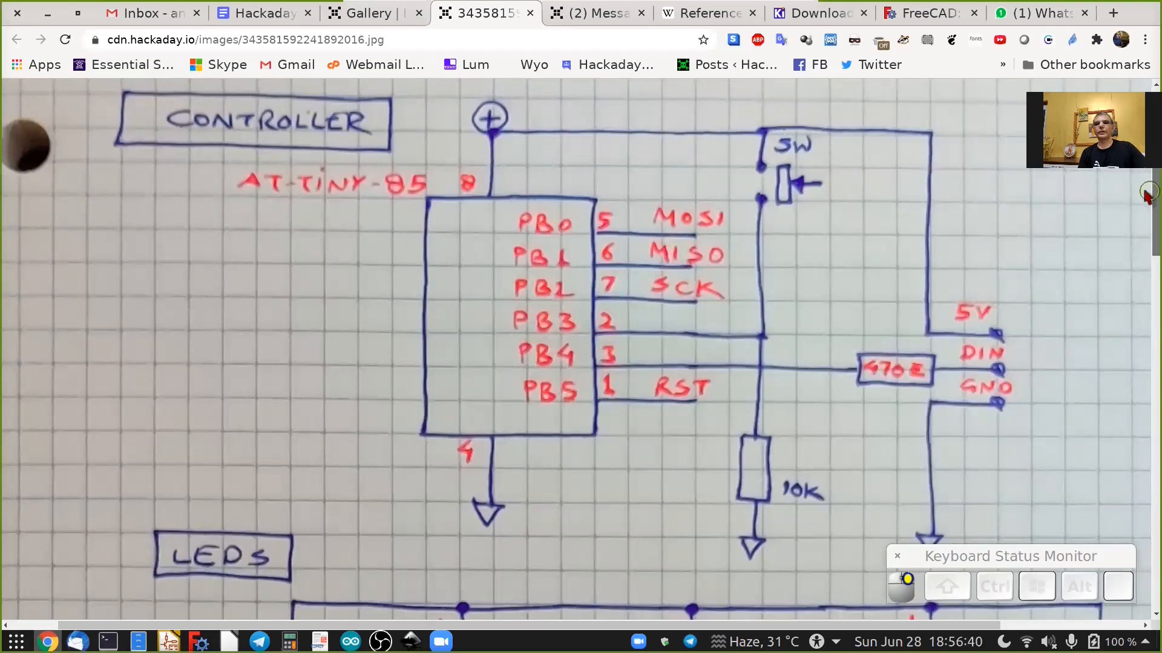
scroll(1148, 192, down, 1)
scroll(1148, 189, up, 2)
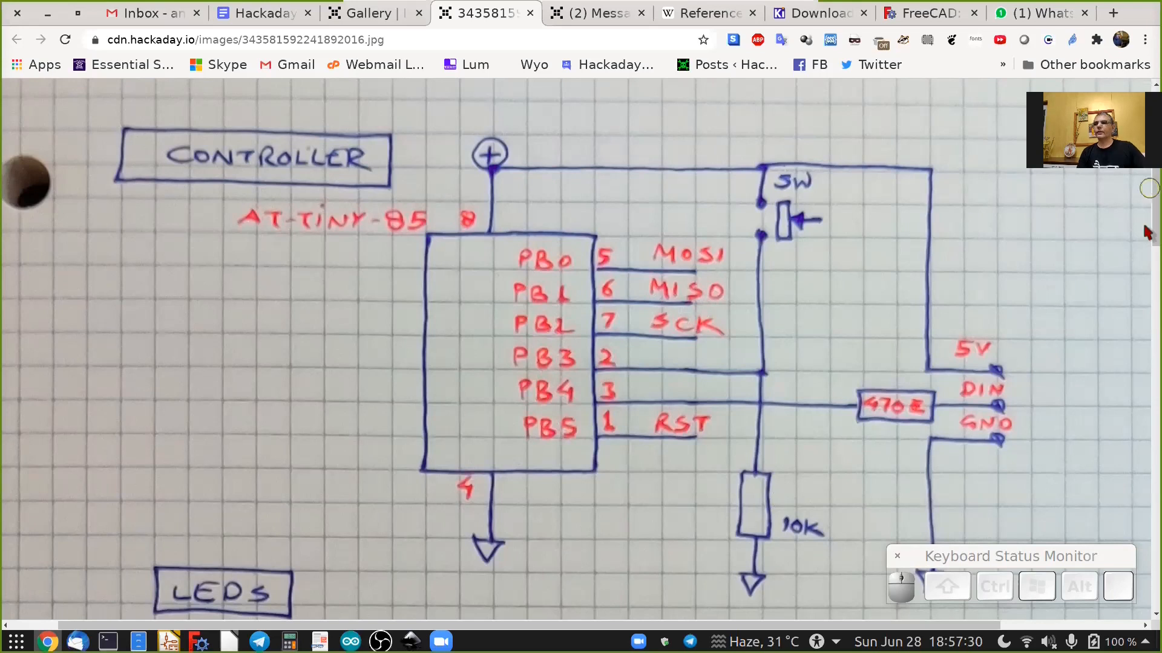
drag(1146, 208, 1148, 312)
drag(668, 625, 744, 625)
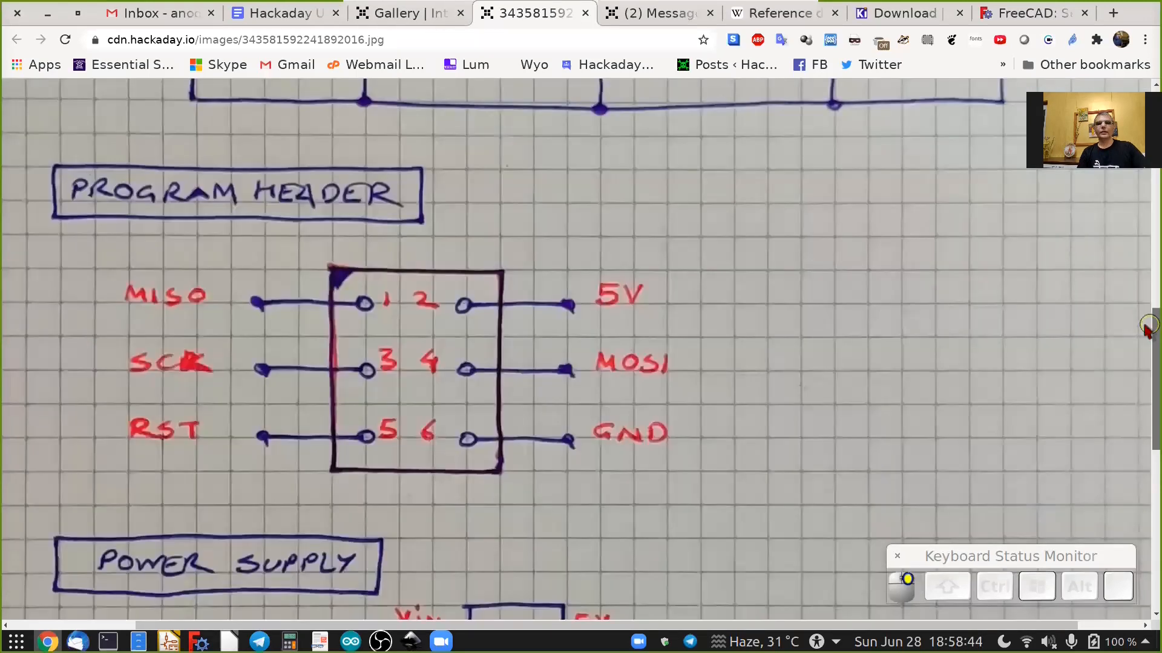
scroll(1148, 326, down, 1)
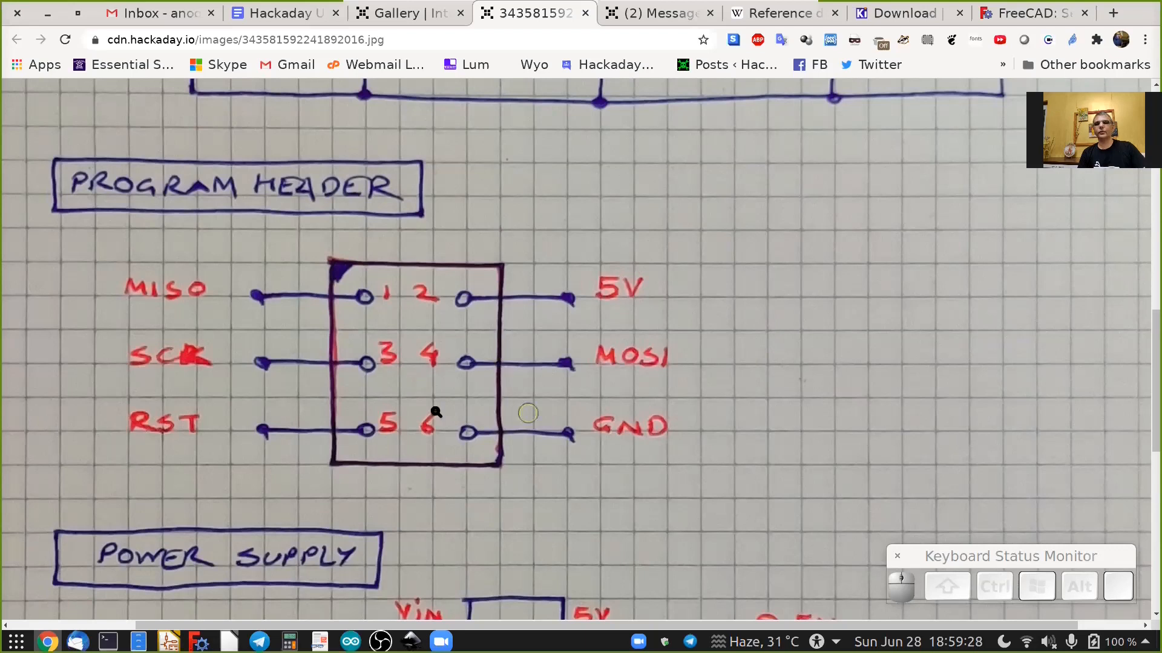
drag(1149, 418, 1148, 465)
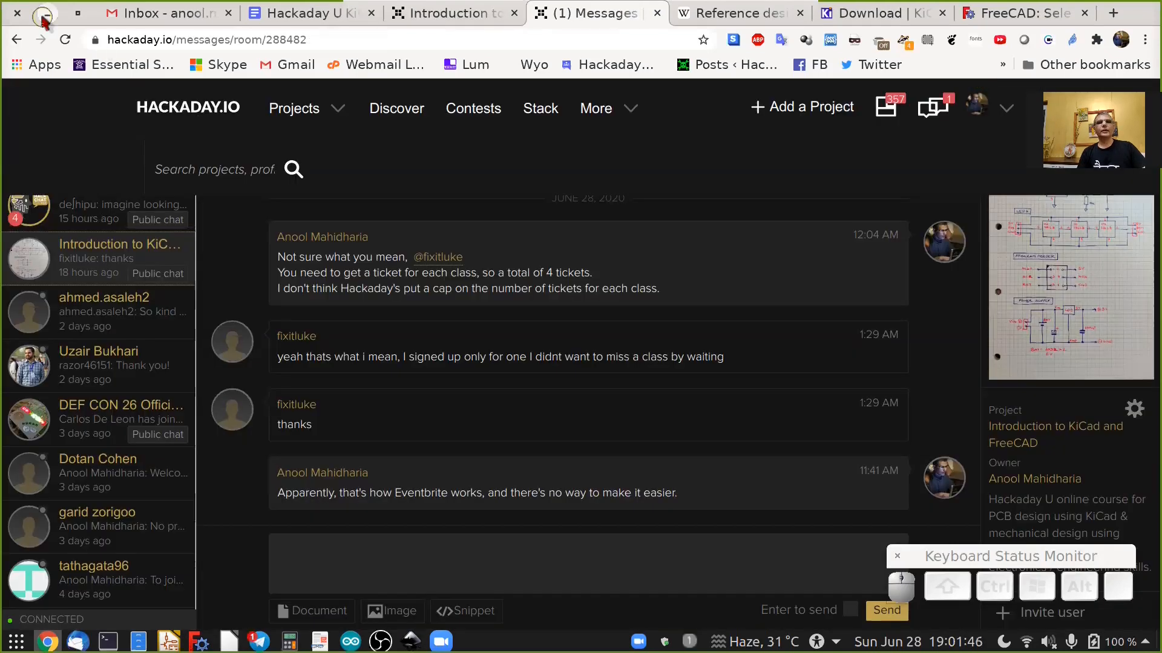
click(155, 80)
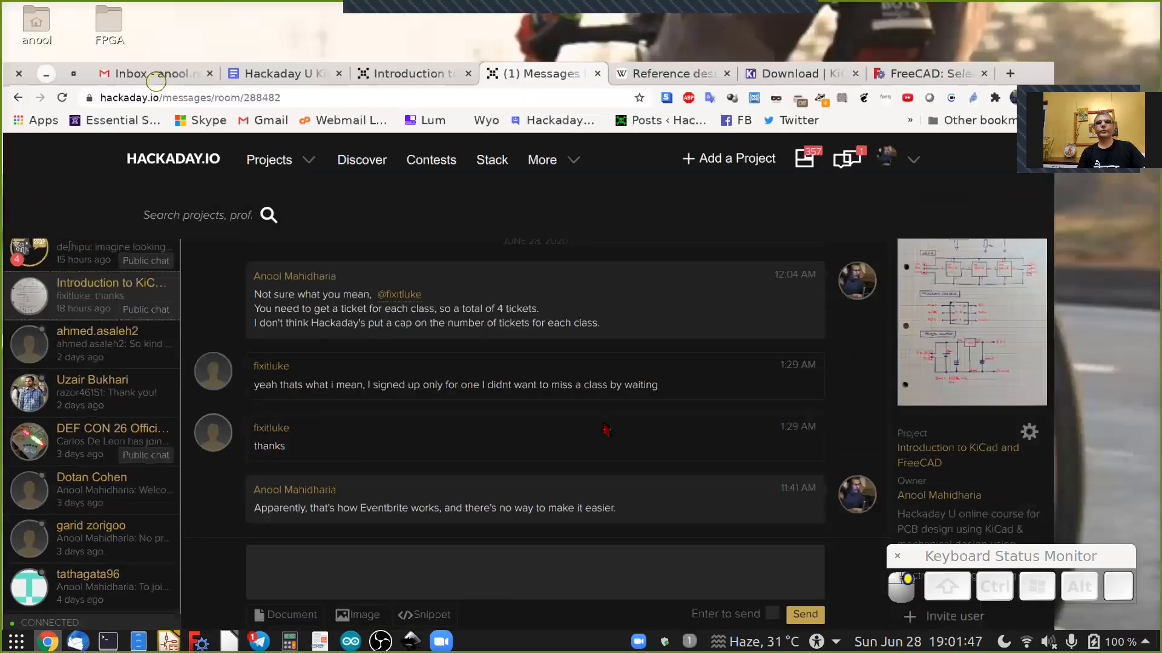
key(super+d)
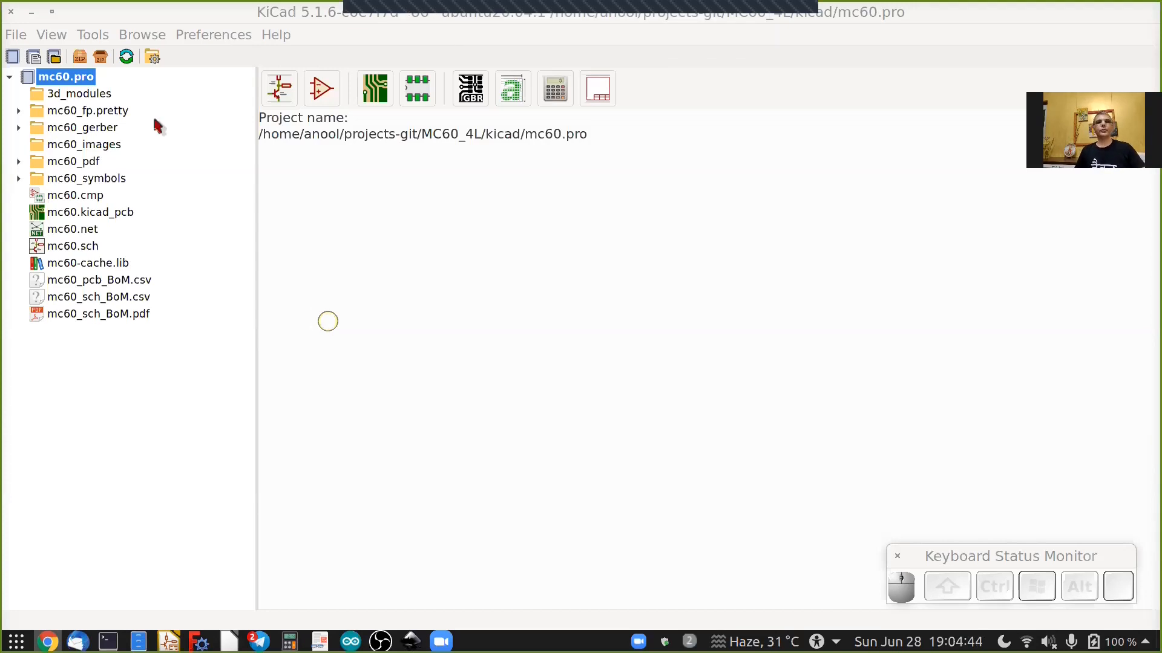
click(13, 37)
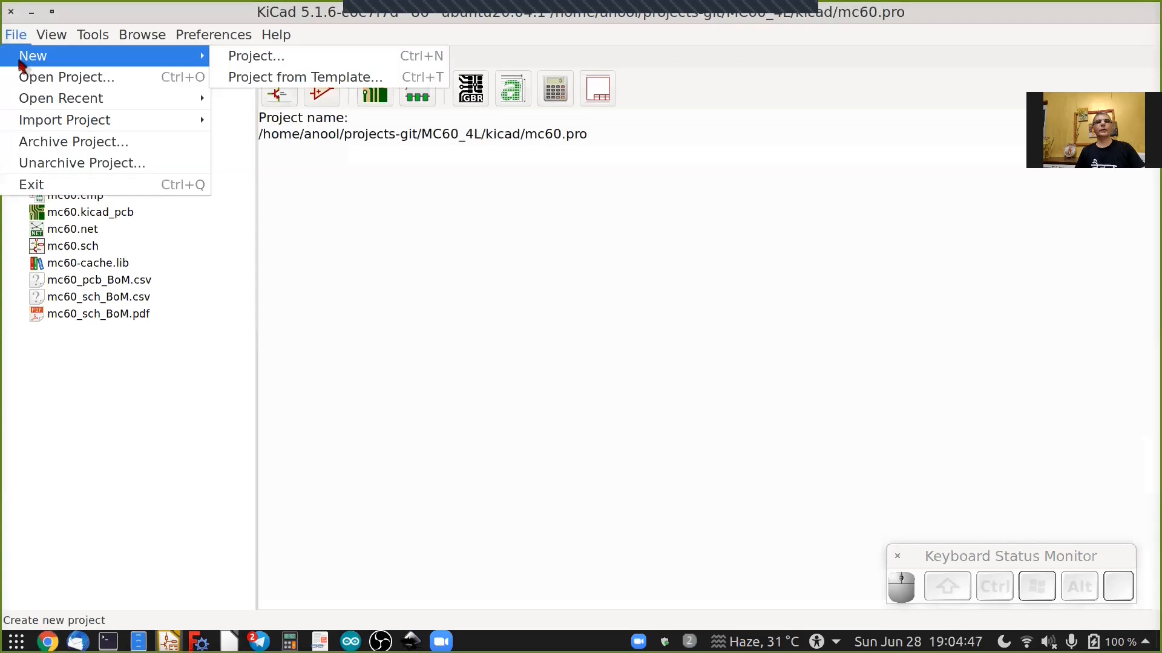
right_click(26, 120)
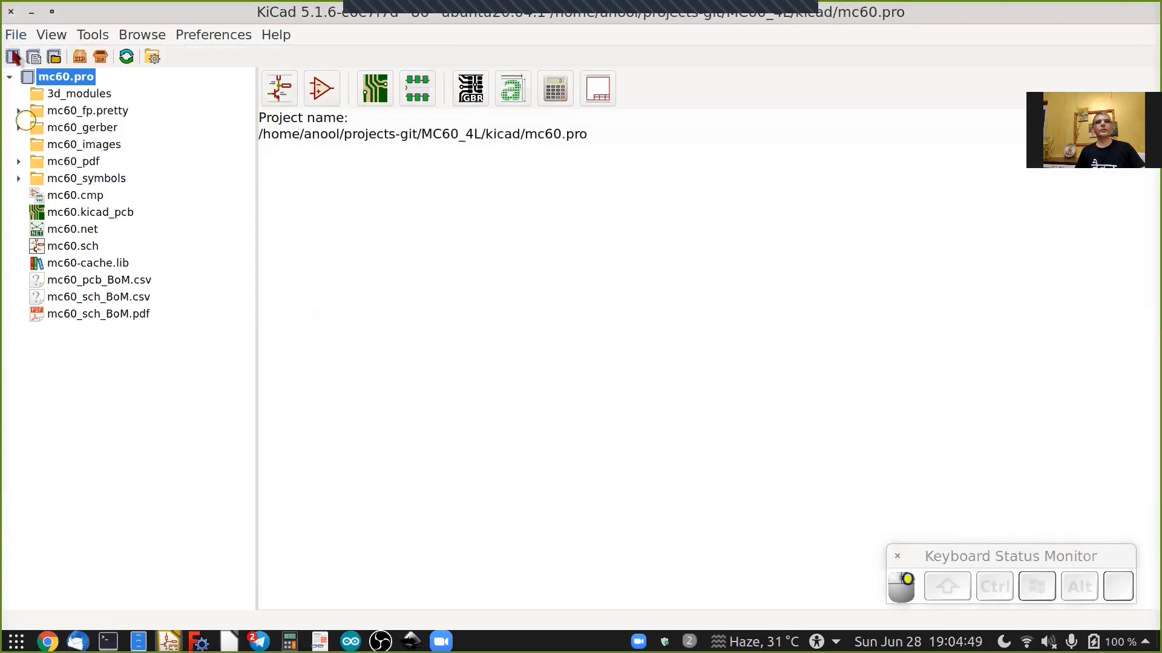
Start a new project and create a HackadayU folder on the Desktop for it.
click(13, 57)
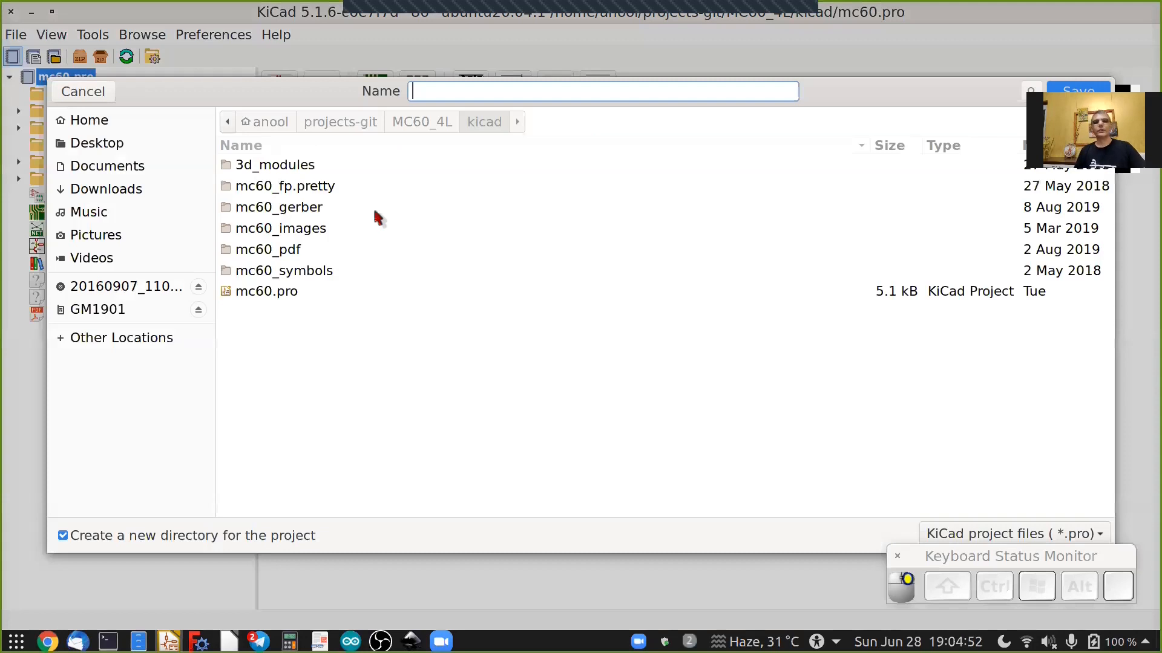
click(115, 145)
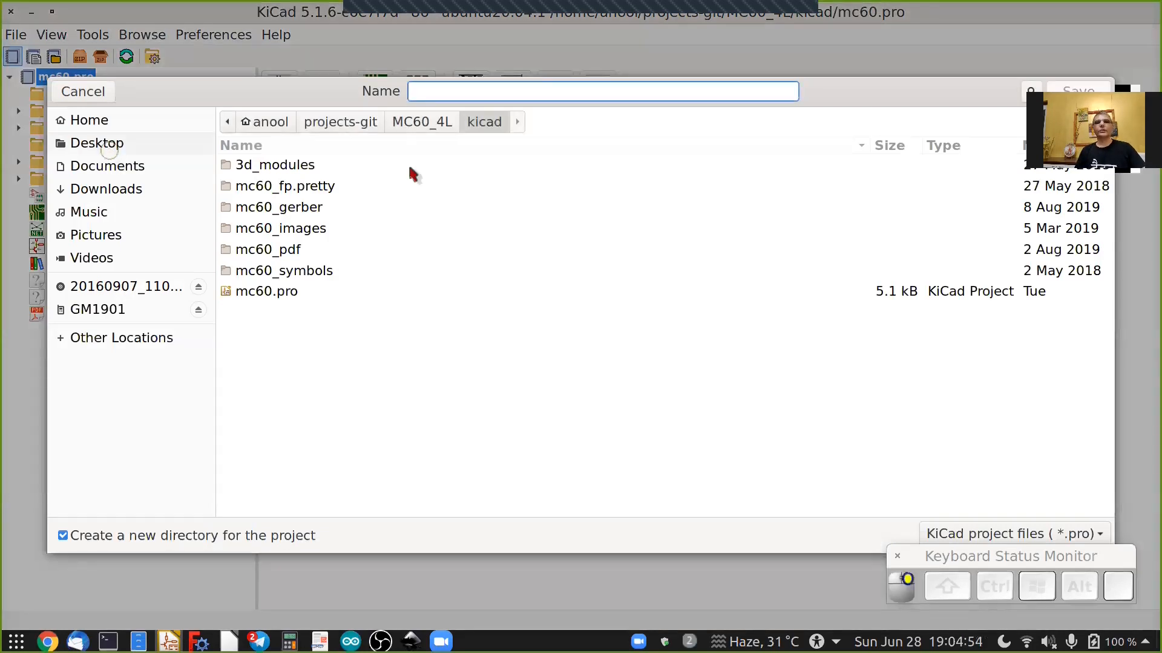
drag(1098, 124, 1101, 177)
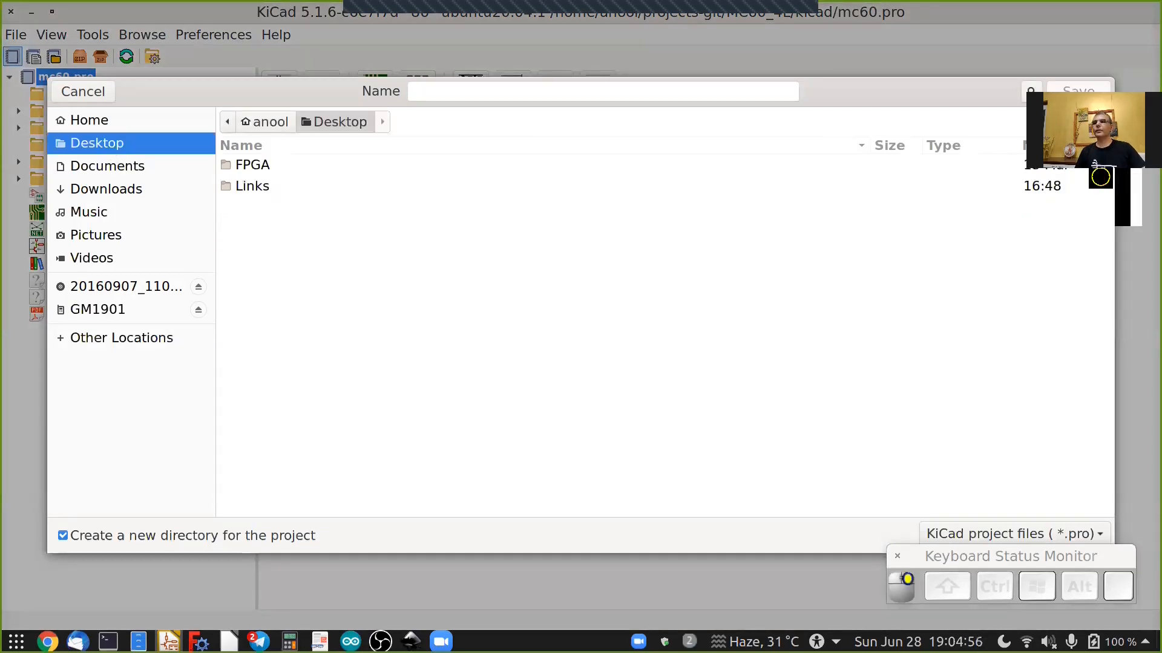
click(1099, 123)
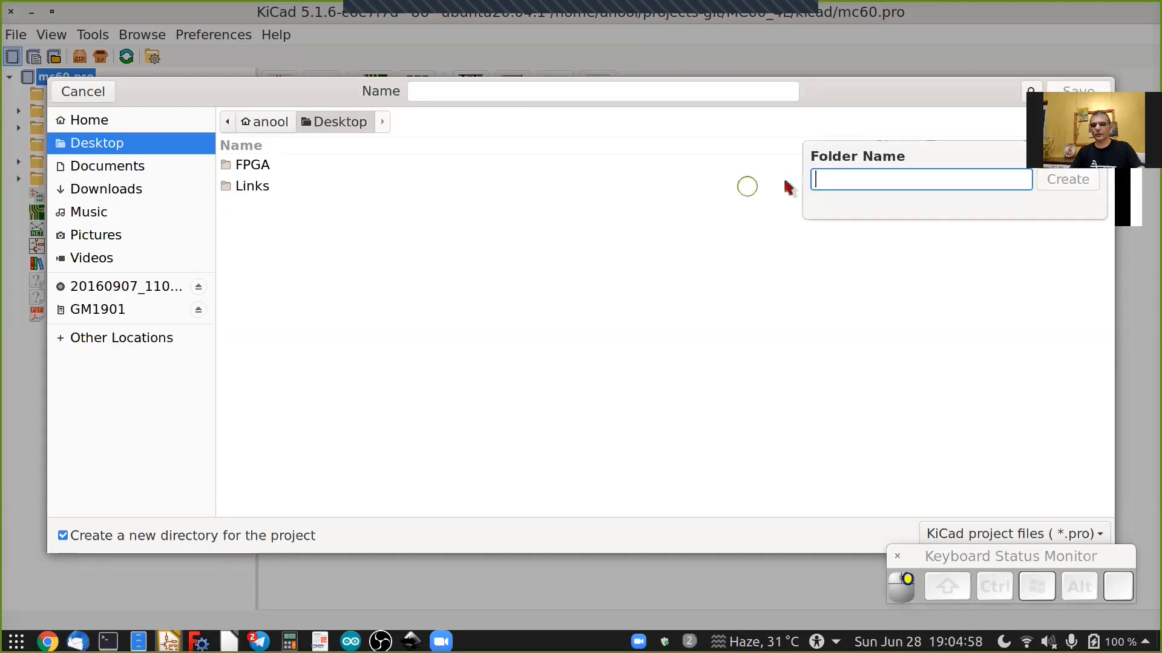
text(HackadayU)
key(Return)
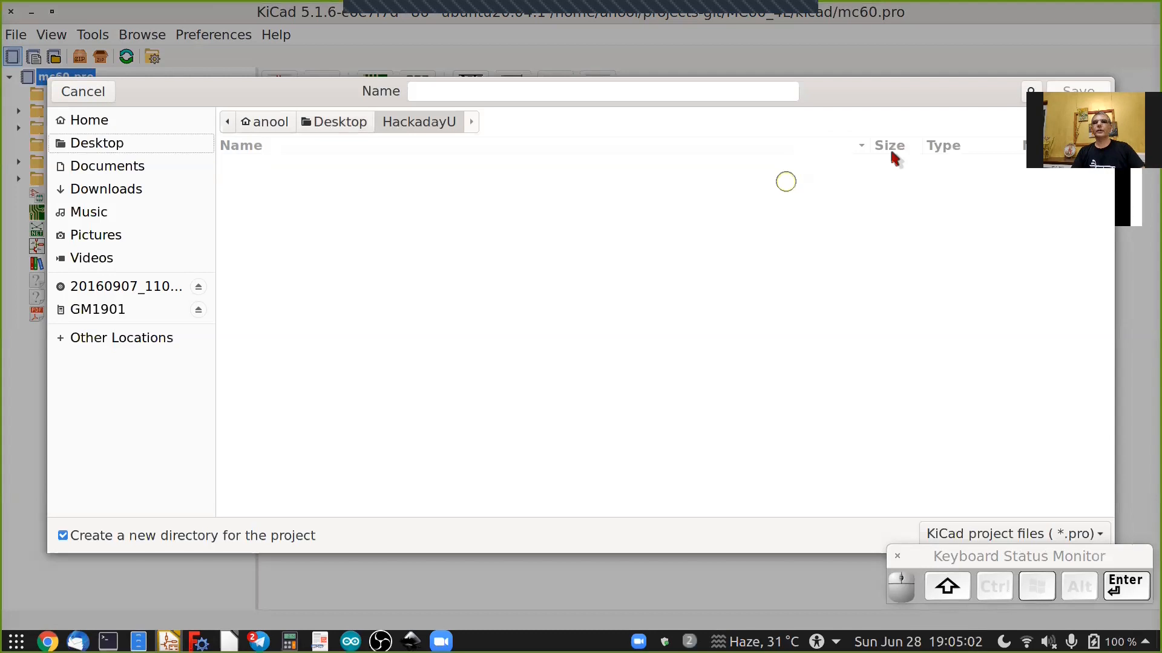
Create a kicad folder inside the HackadayU folder.
key(ctrl+shift+n)
text(ki)
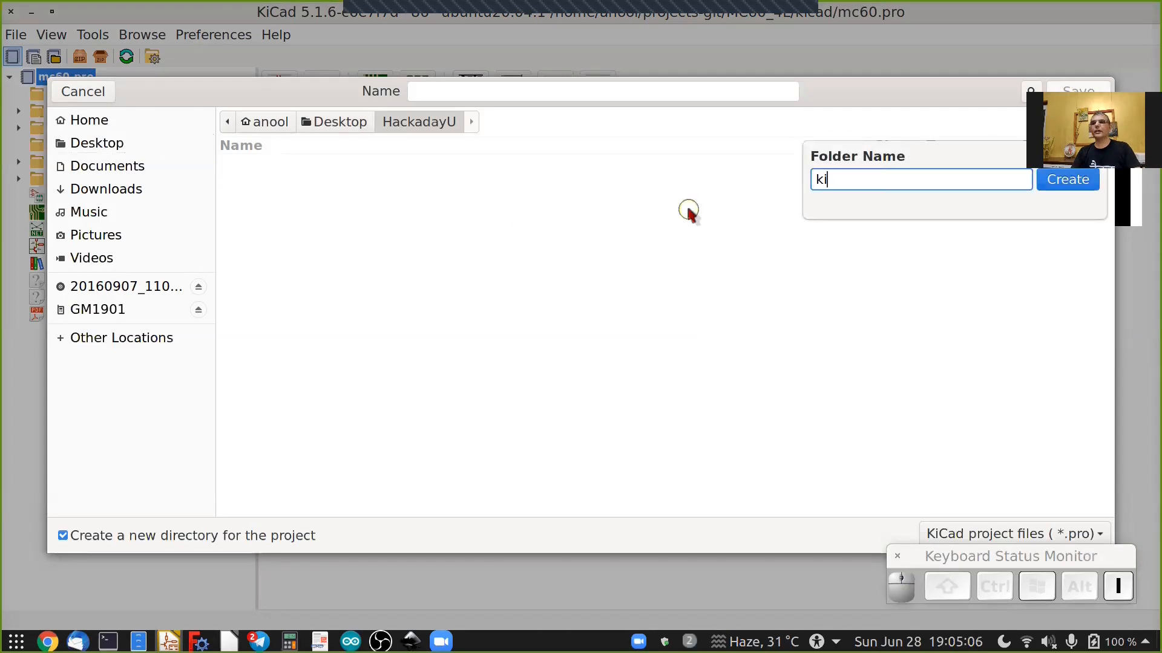
text(cad)
key(Return)
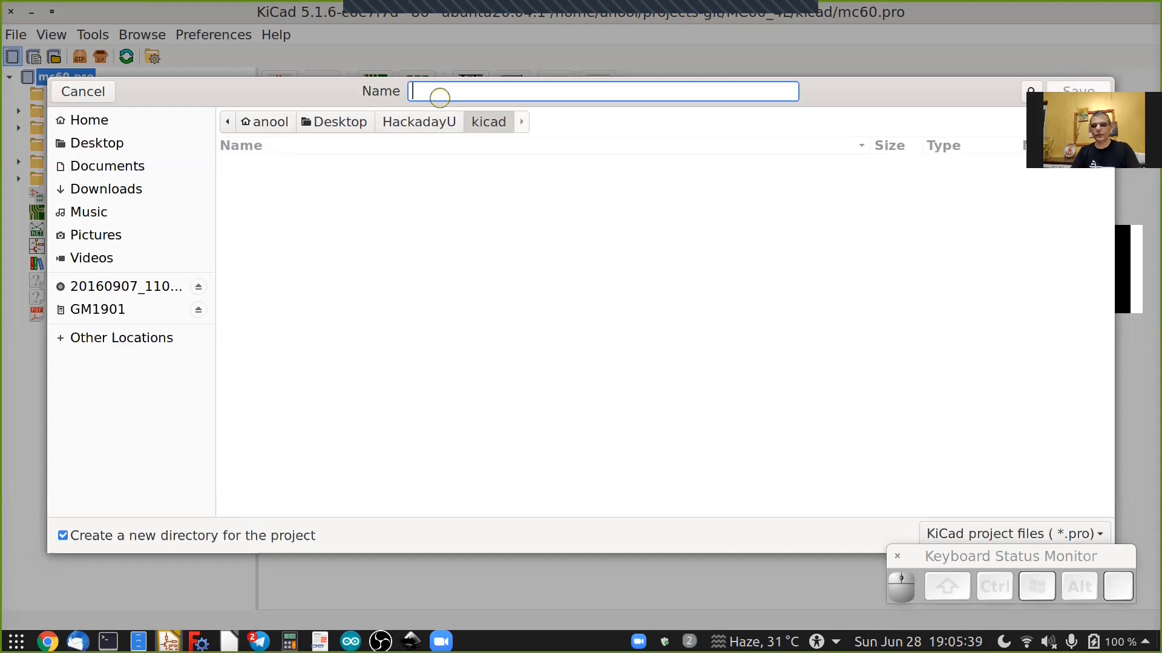
Save the new project as tiny_blinky in the kicad folder.
text(tiny_blinky)
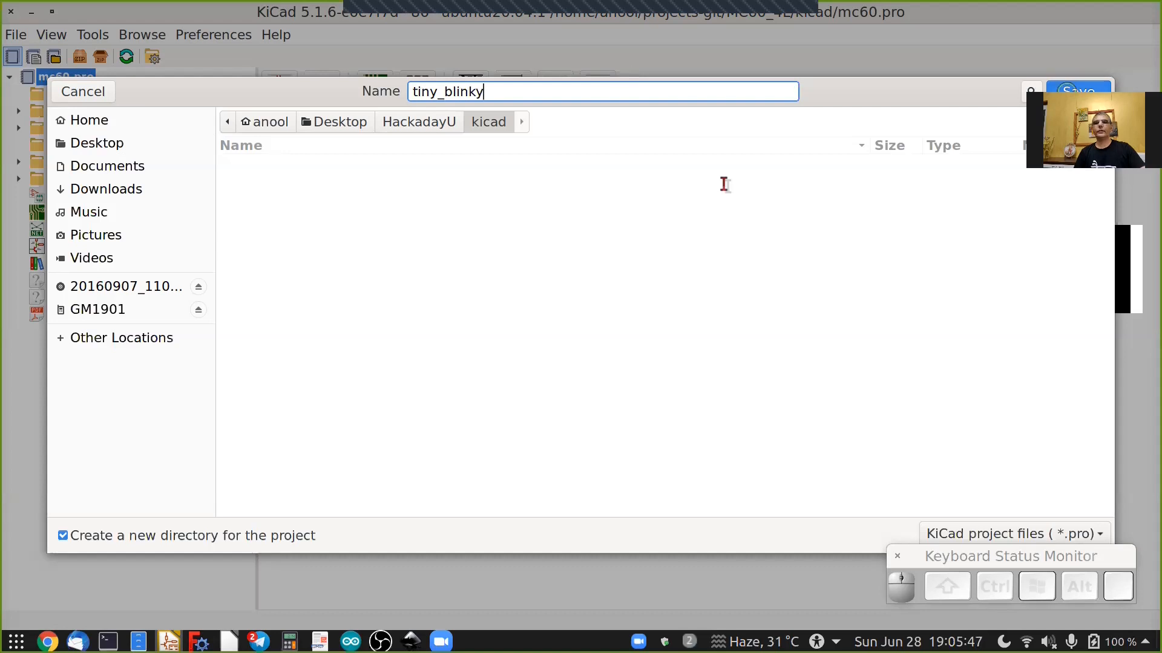
key(Return)
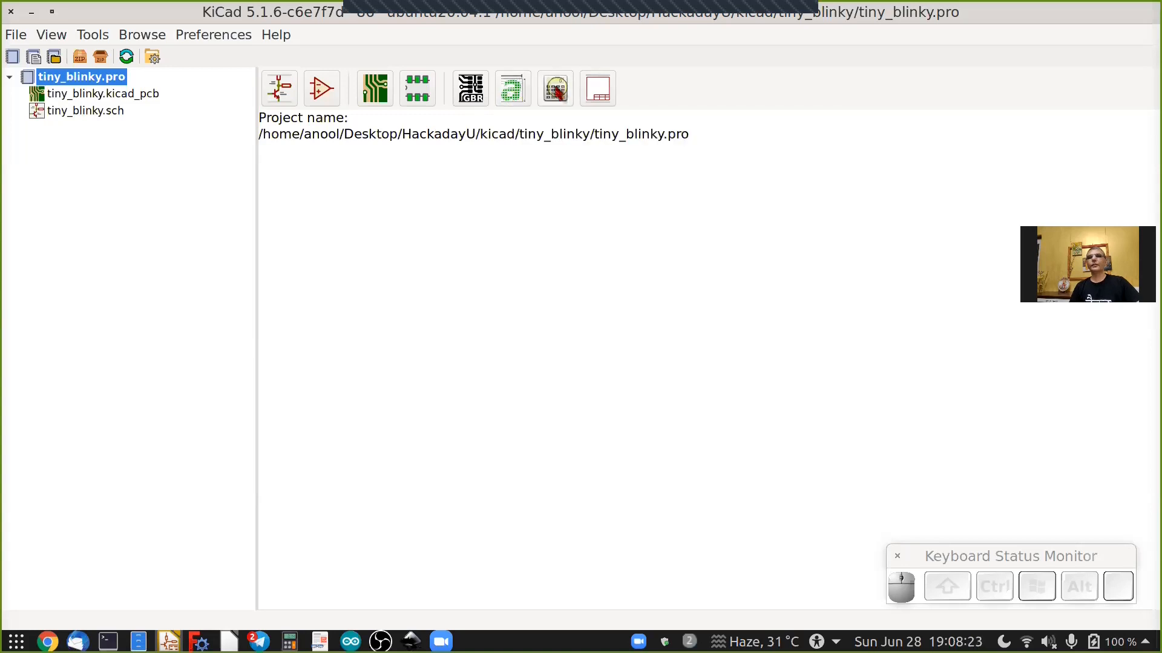
Open the PCB Calculator, review its Regulators, Track Width, TransLine and Board Classes tabs, then close it.
click(554, 97)
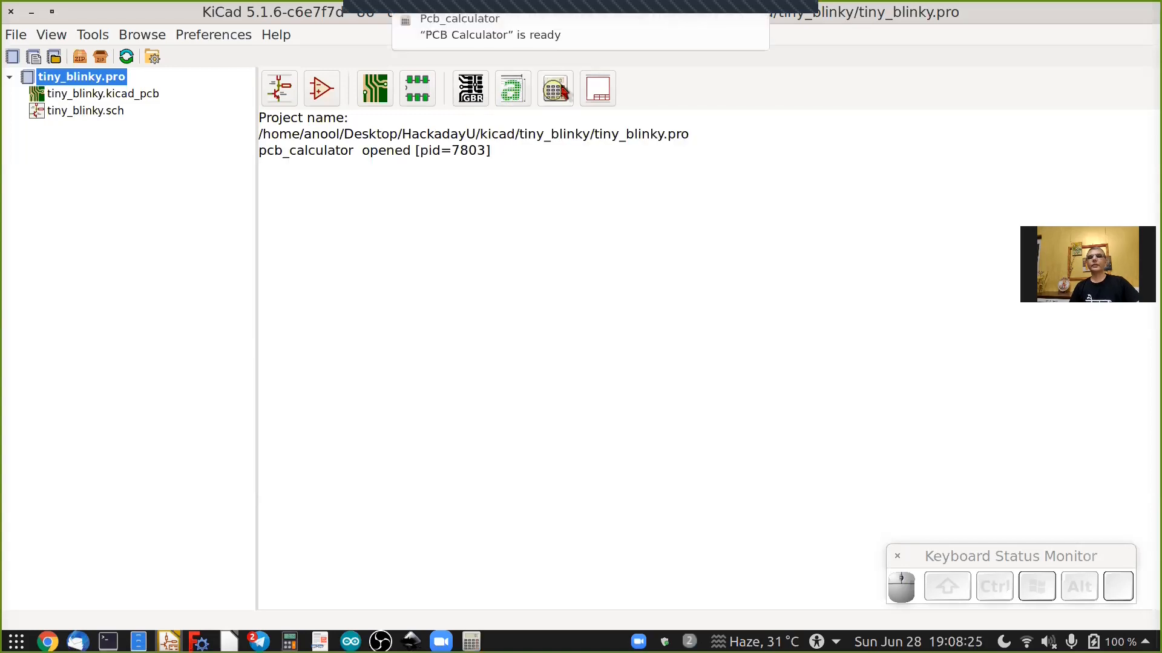
click(52, 33)
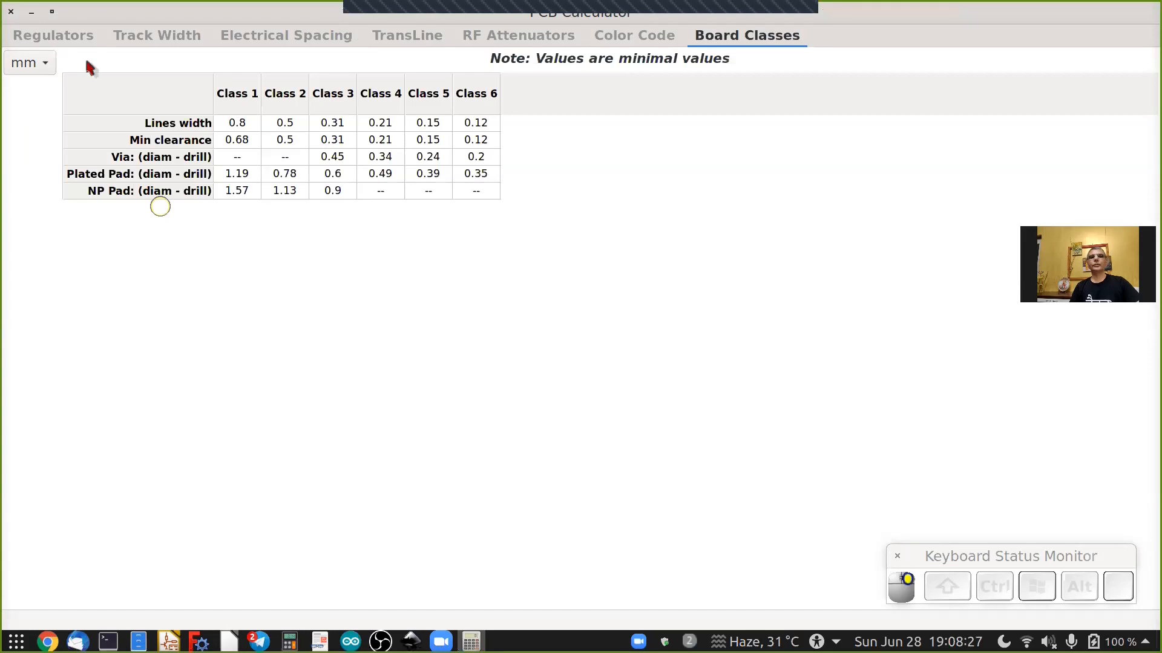
click(112, 94)
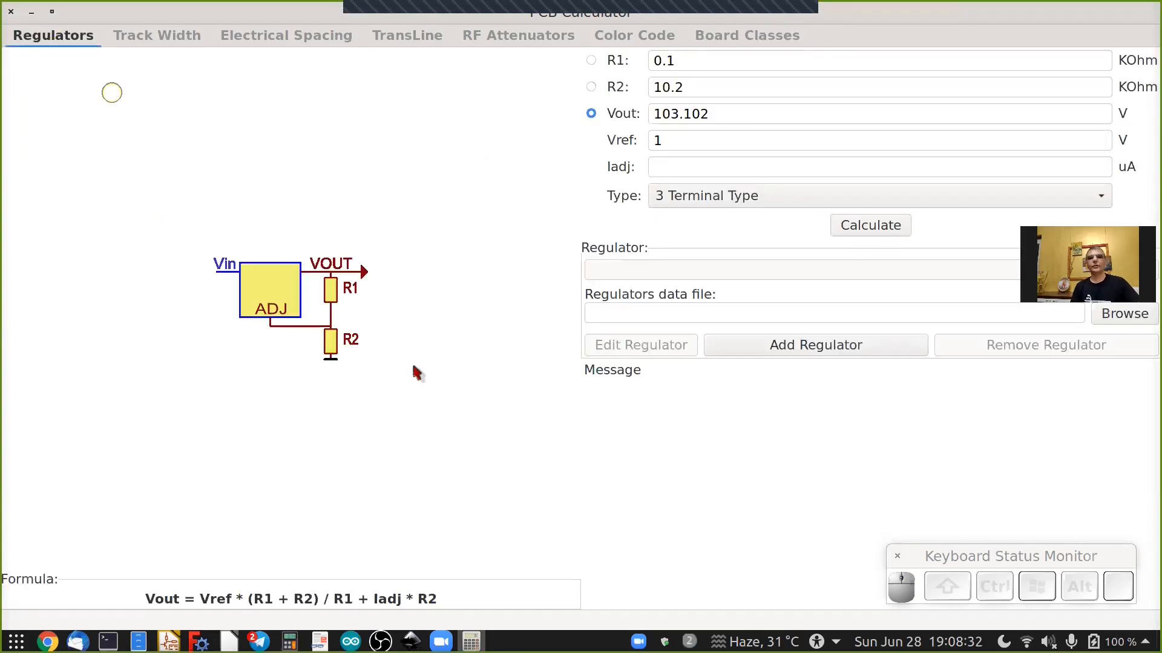
click(348, 331)
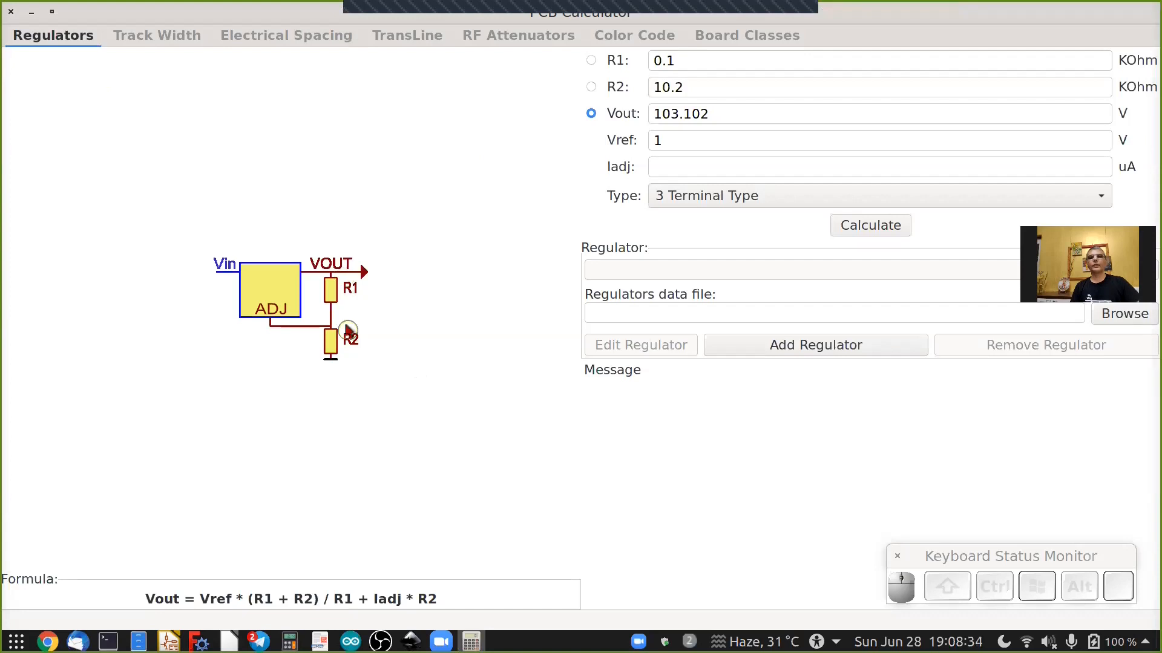
click(244, 245)
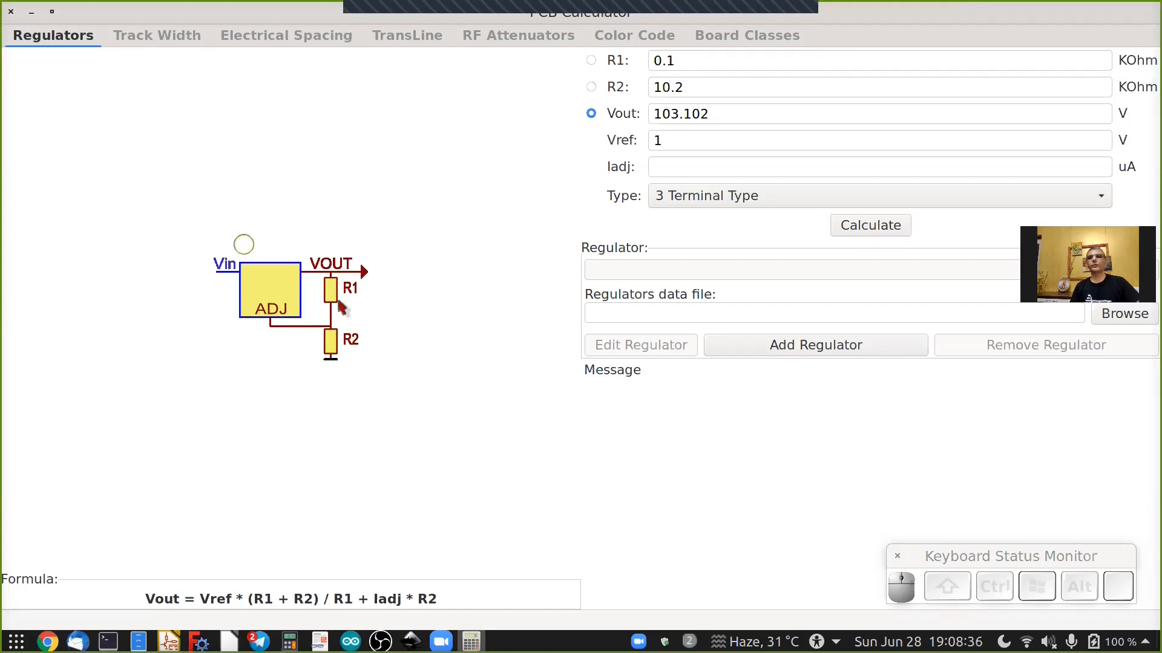
click(170, 104)
click(157, 29)
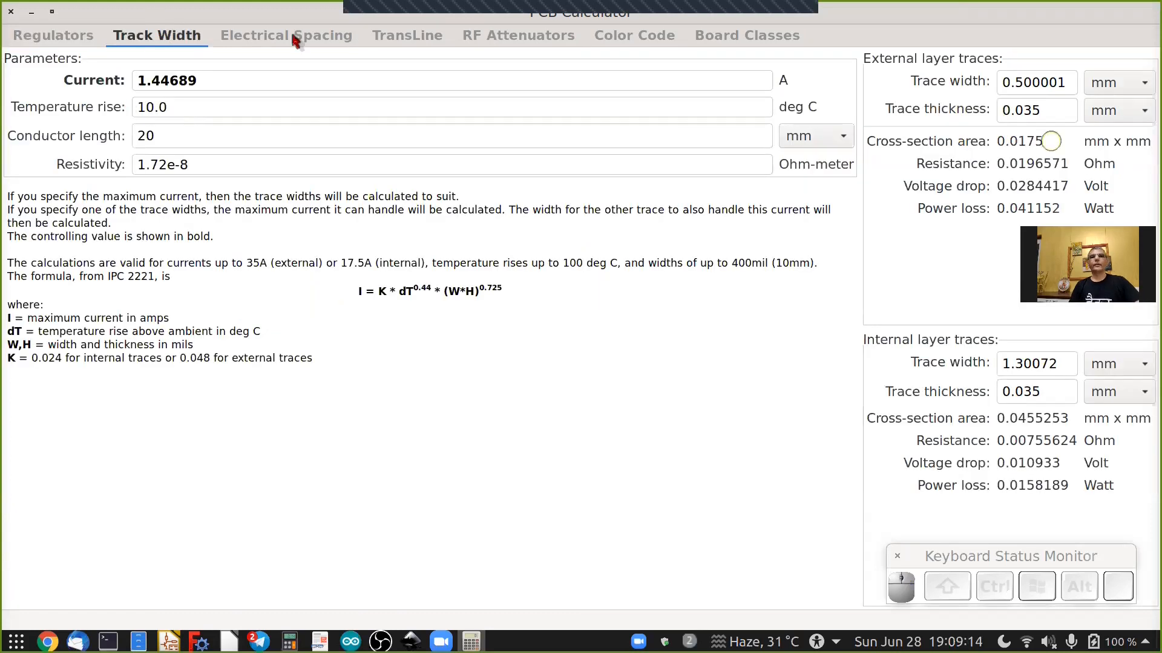
click(290, 34)
click(407, 36)
click(762, 312)
click(282, 264)
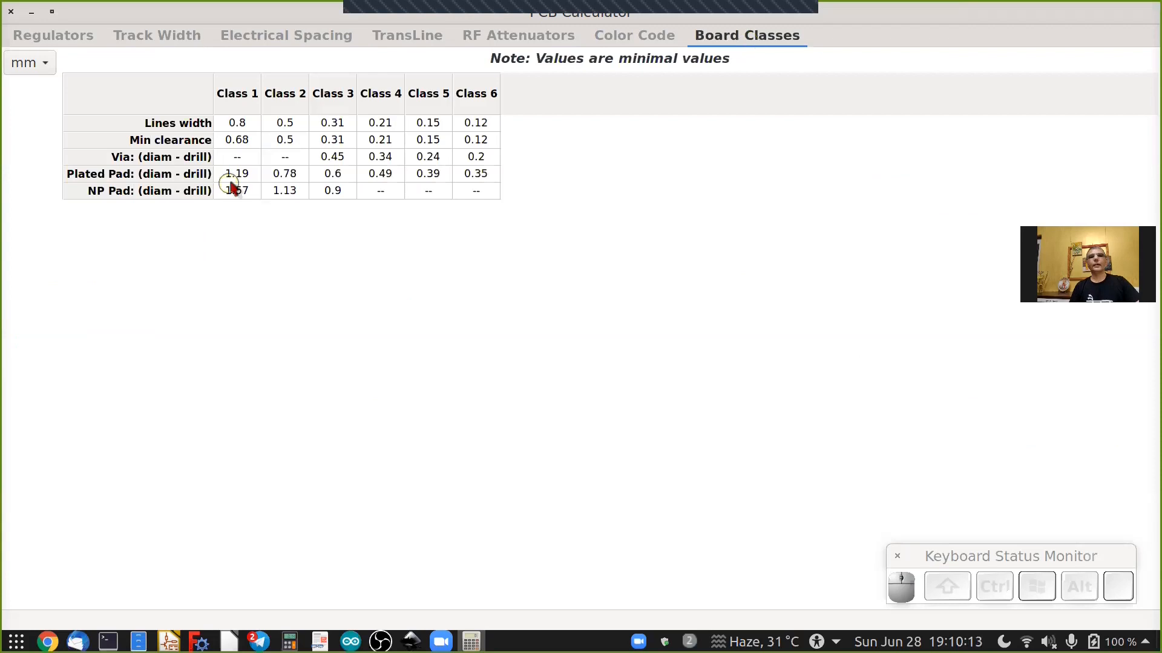
click(232, 178)
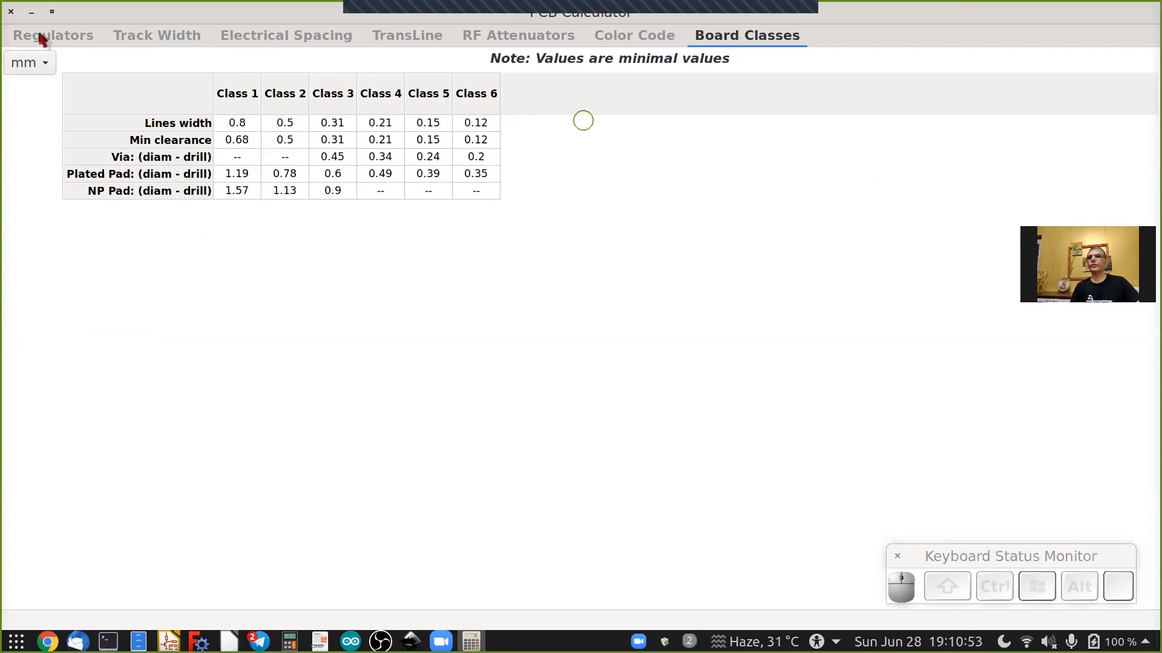
click(12, 17)
click(924, 92)
click(11, 12)
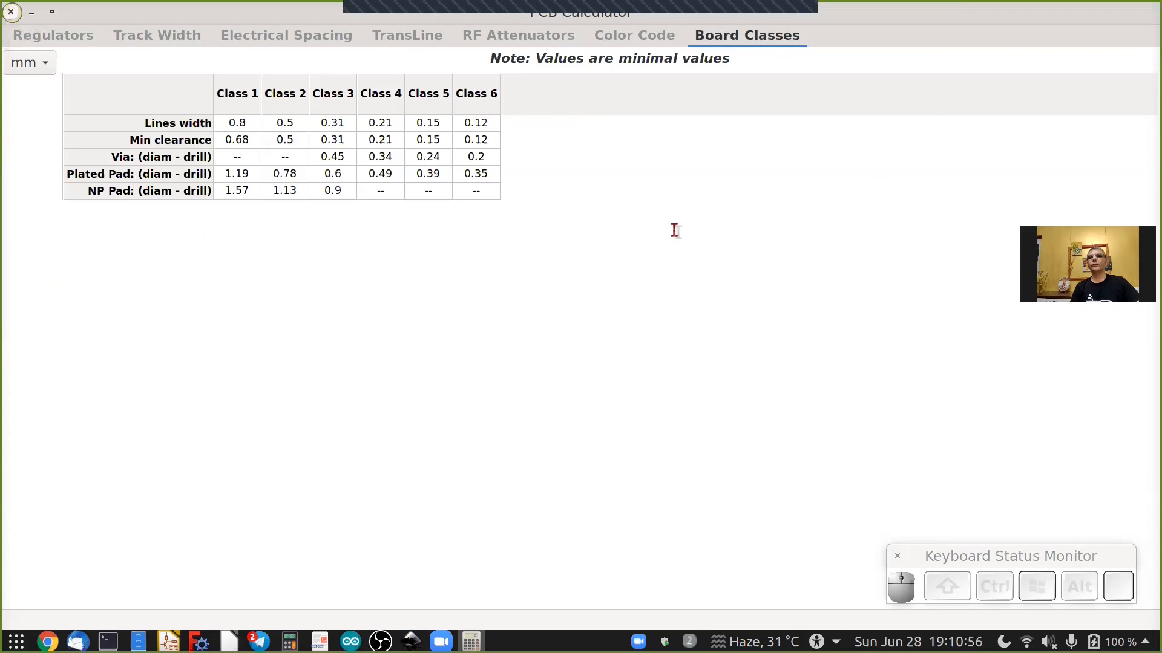
Open Configure Paths and review the library environment variables before closing the dialog.
click(676, 219)
click(554, 90)
click(598, 90)
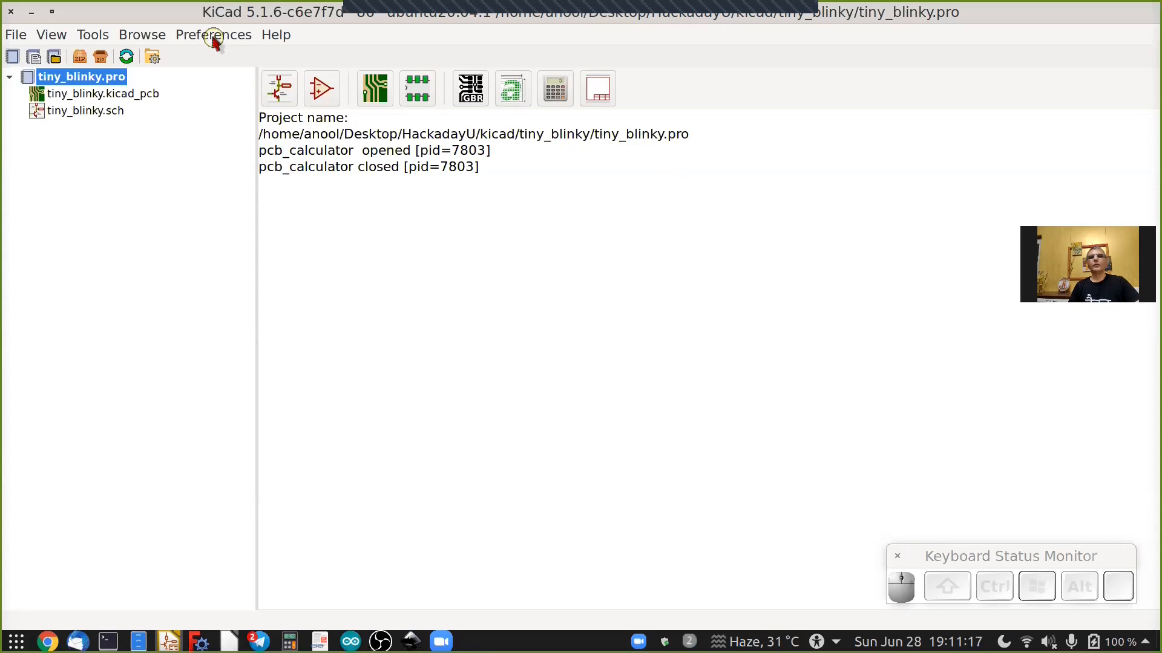
click(214, 37)
click(219, 58)
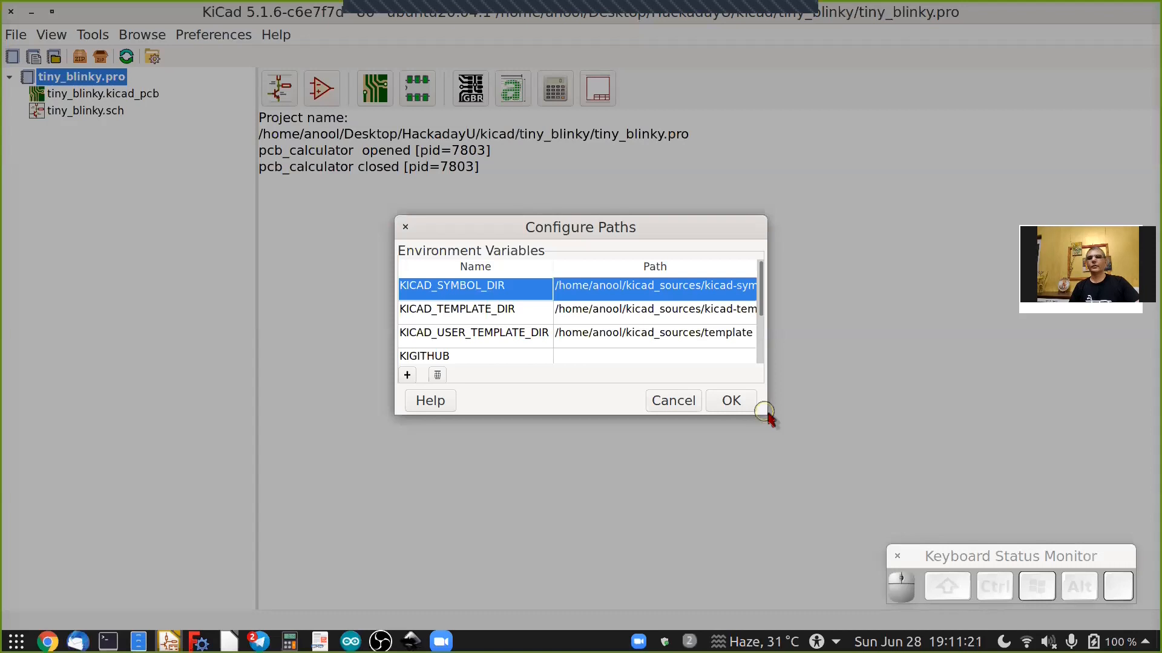
drag(766, 415, 958, 497)
click(434, 435)
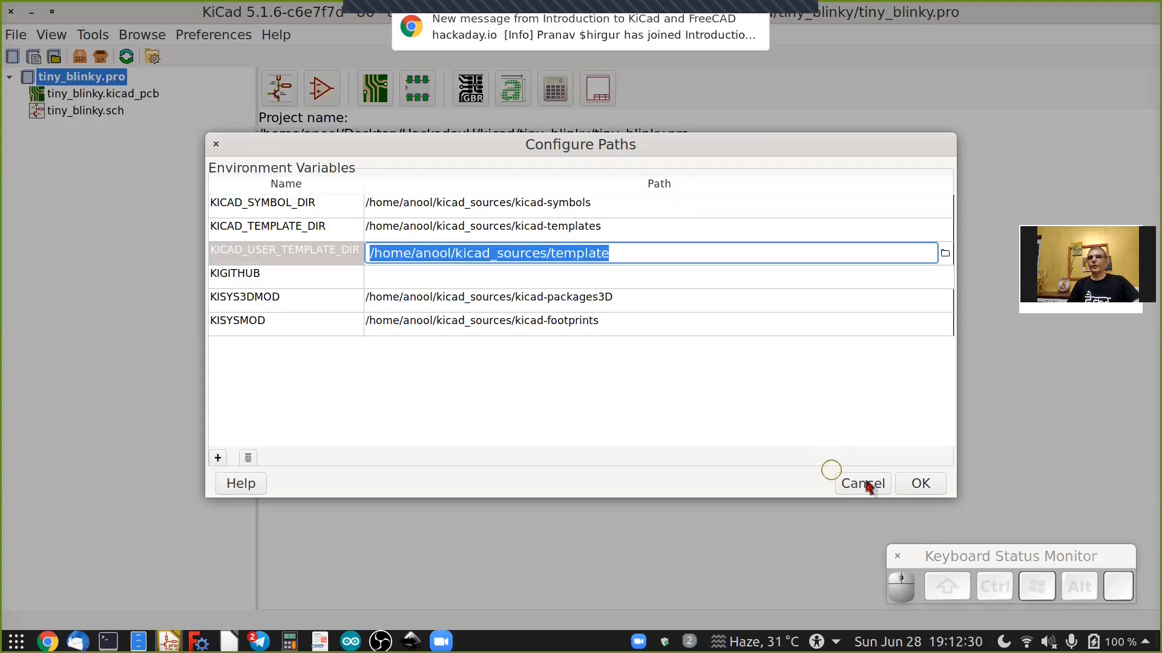
click(918, 483)
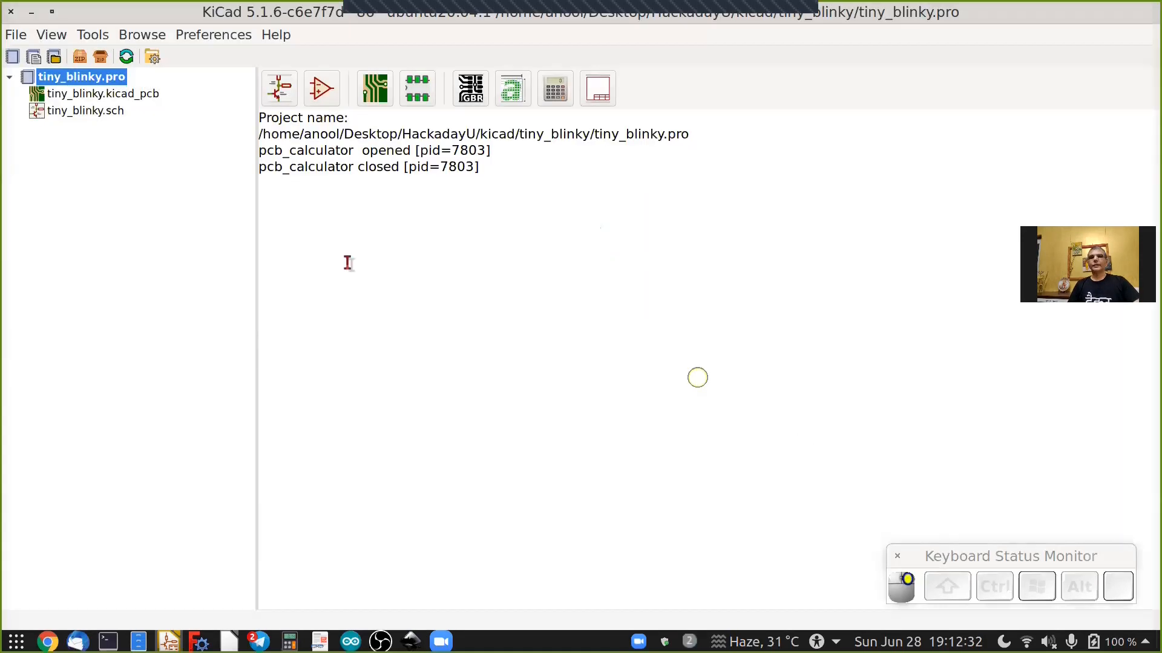
Open the tiny_blinky schematic in the schematic editor.
click(282, 94)
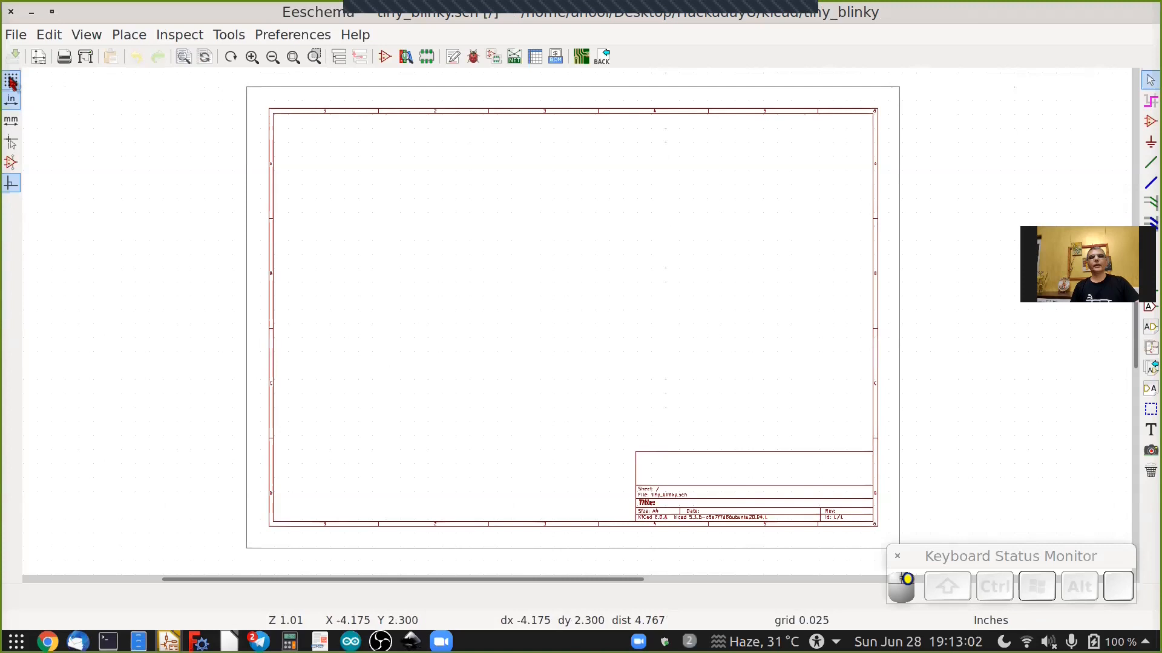
key(space)
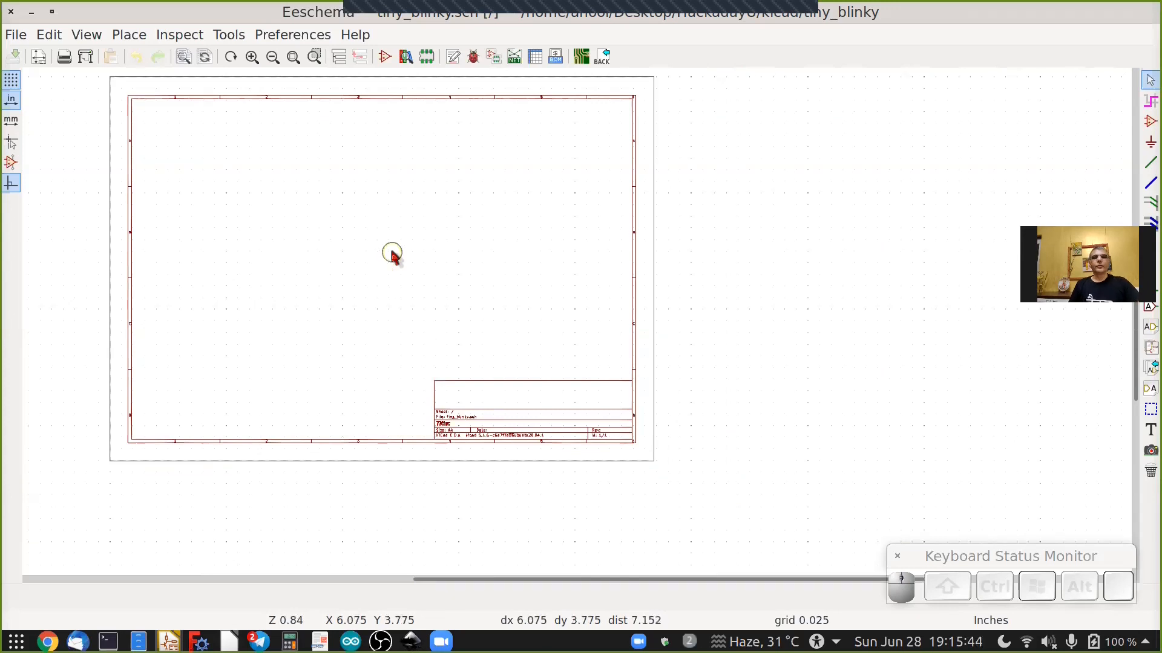
scroll(347, 222, up, 1)
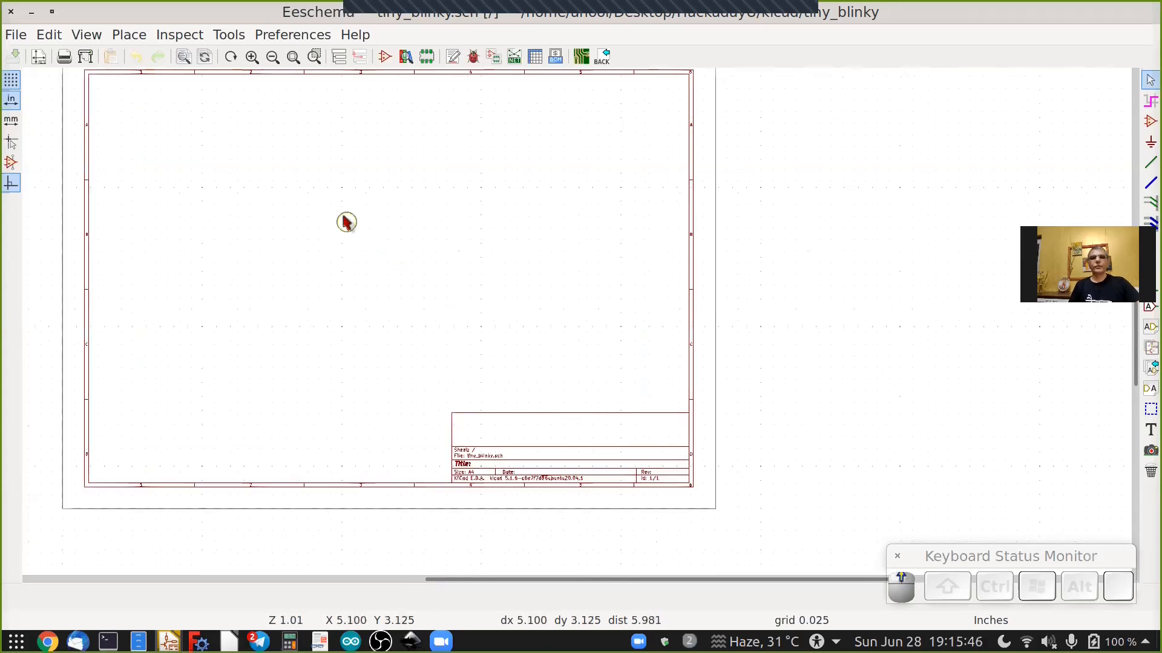
scroll(346, 222, up, 2)
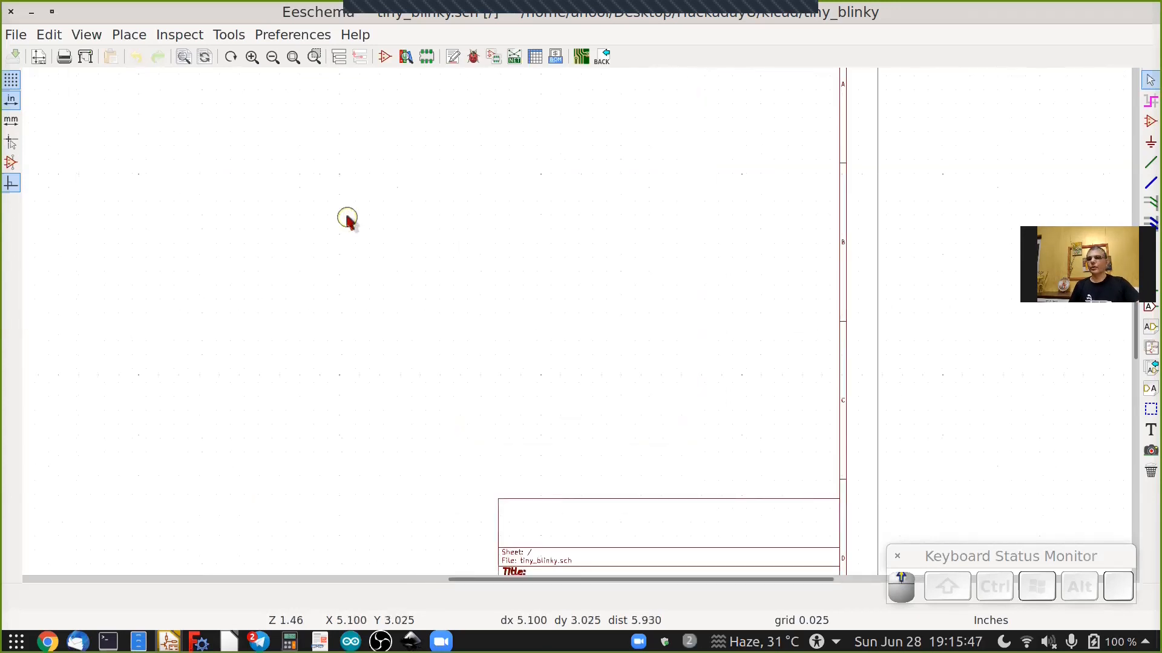
Zoom in and out around the empty schematic sheet to examine its border and title block.
scroll(349, 220, down, 2)
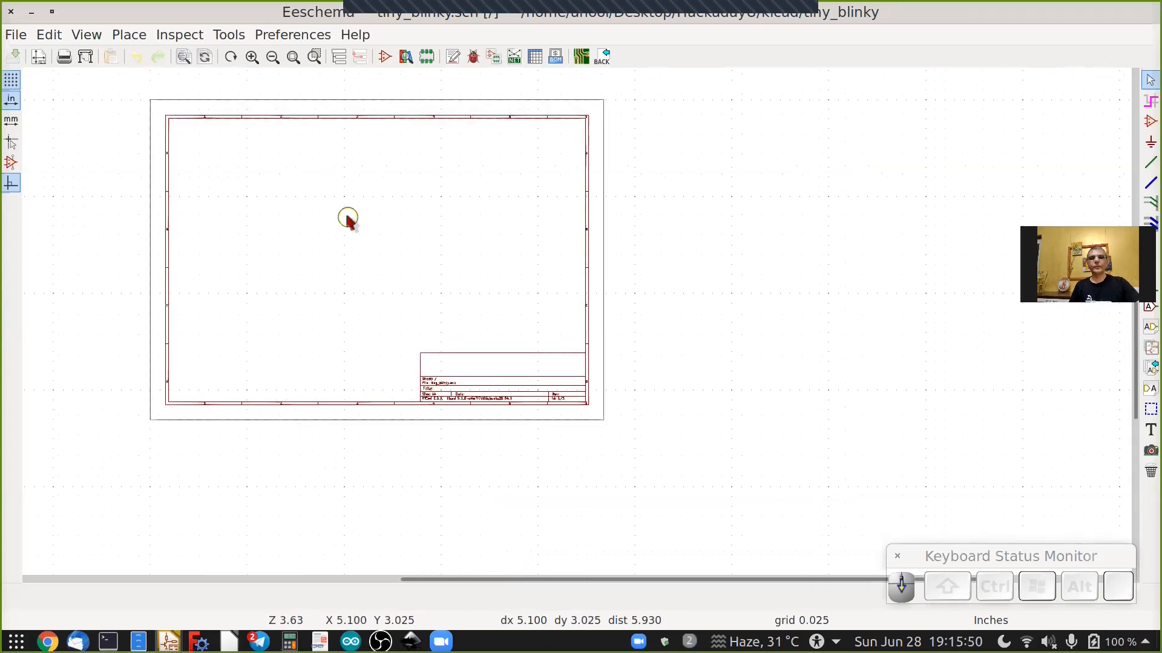
scroll(349, 221, up, 2)
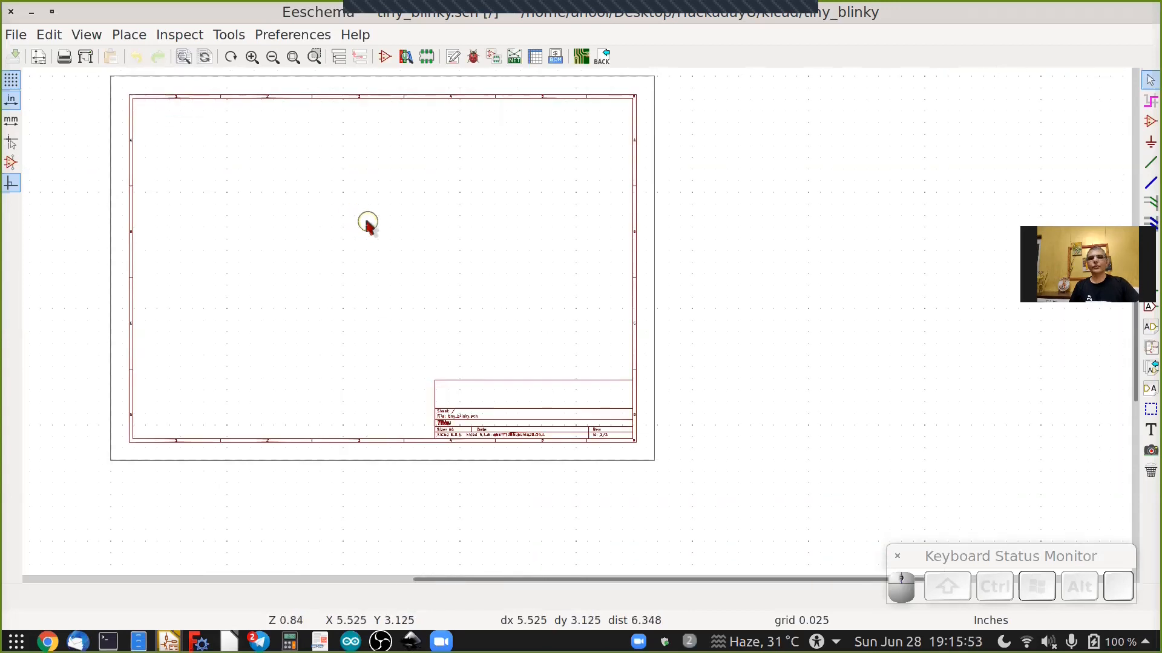
scroll(368, 224, up, 1)
scroll(368, 224, down, 2)
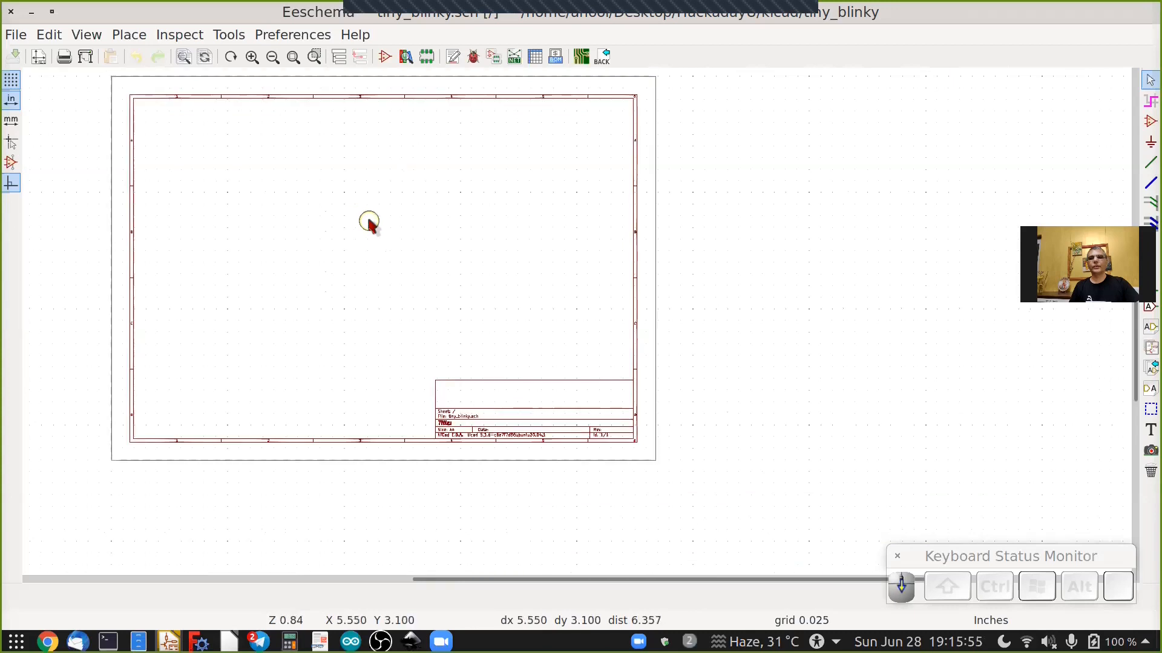
scroll(371, 226, up, 2)
scroll(372, 228, down, 2)
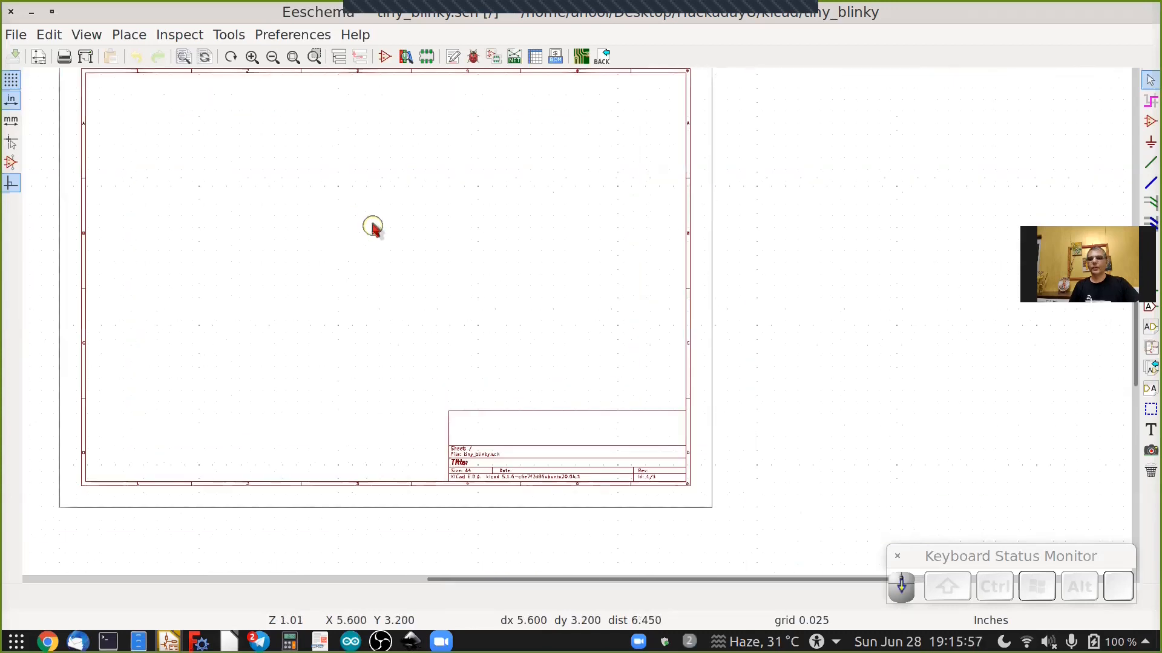
scroll(373, 227, up, 1)
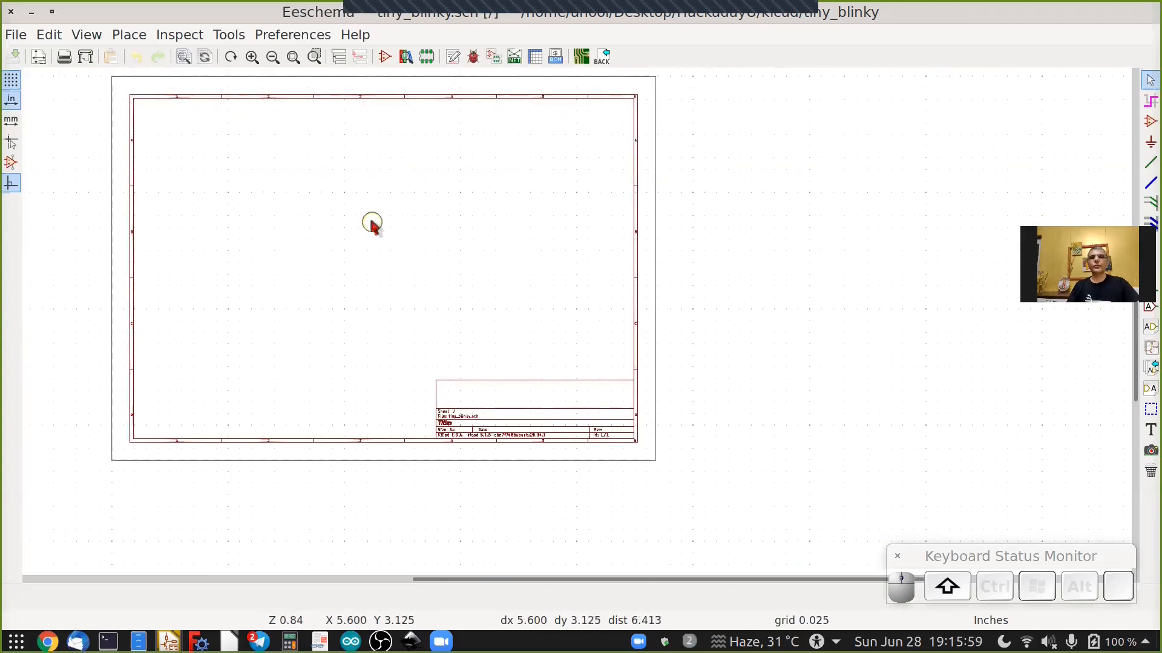
shift+scroll(373, 227, up, 2)
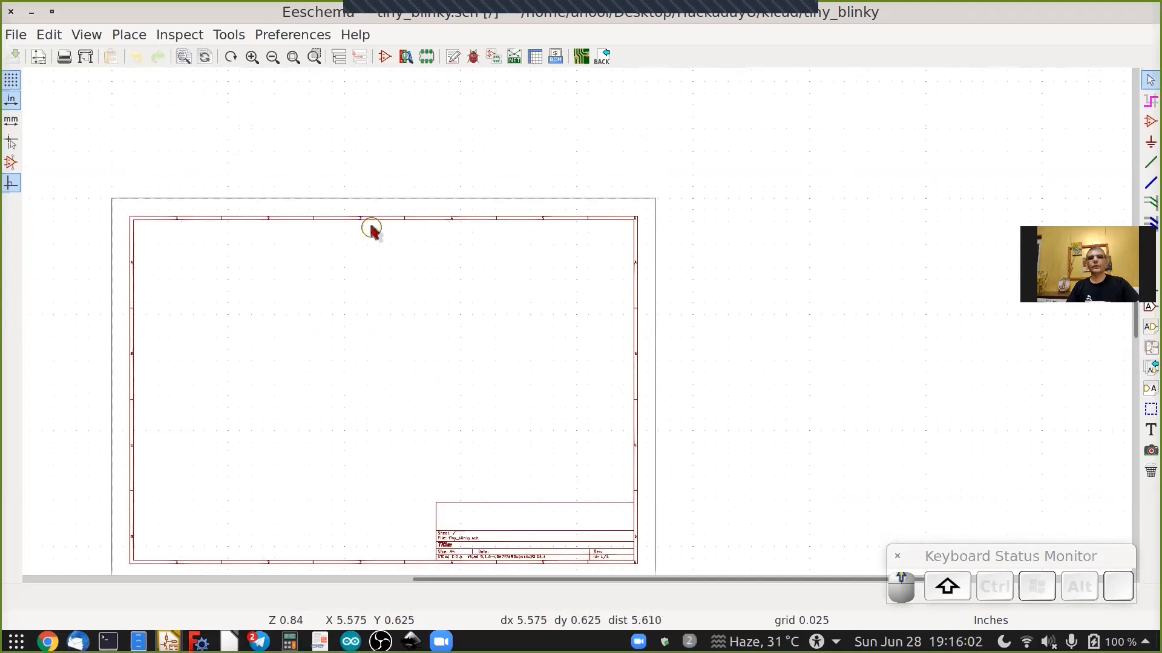
shift+scroll(371, 228, up, 2)
shift+scroll(372, 229, down, 3)
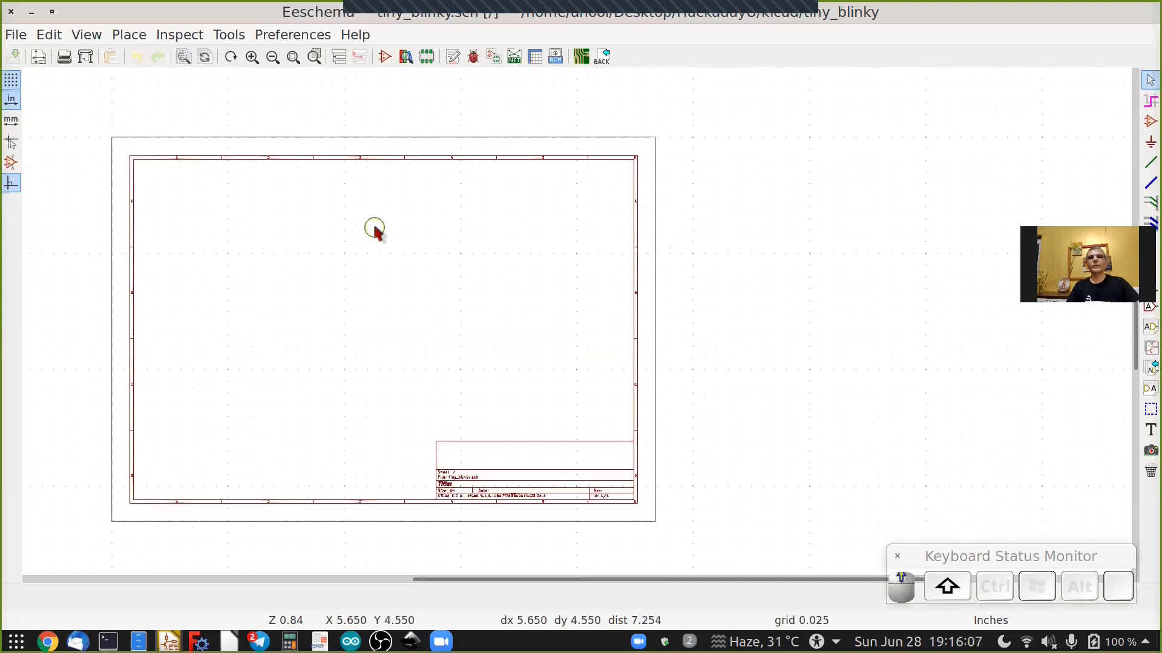
shift+scroll(373, 229, down, 1)
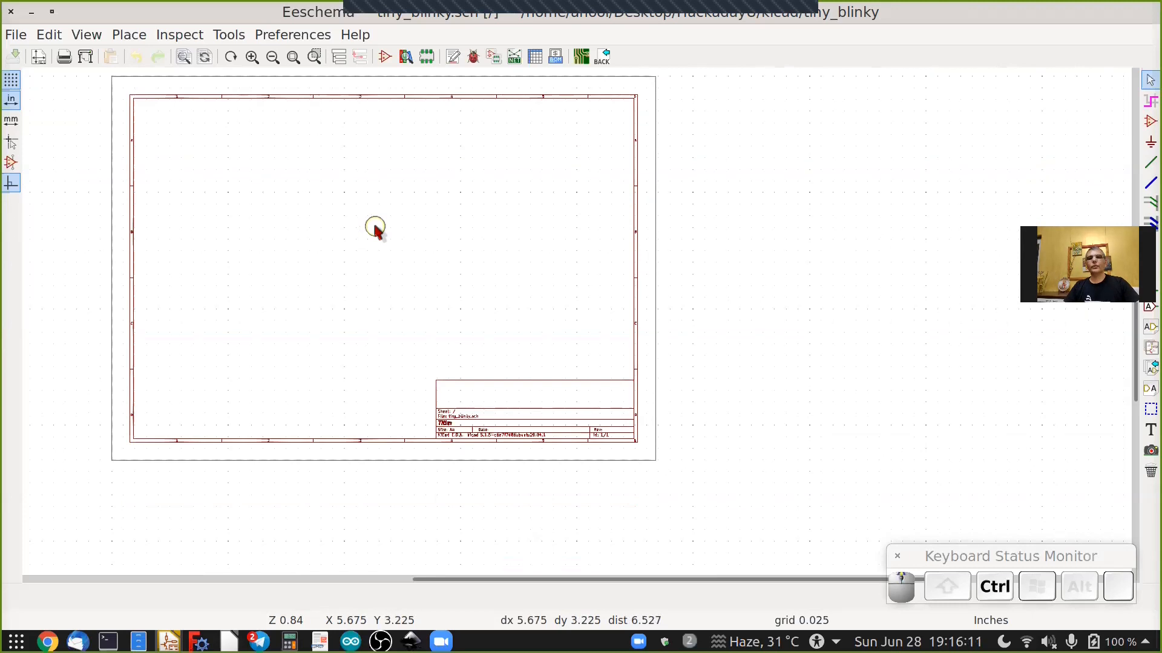
ctrl+scroll(375, 229, down, 2)
ctrl+scroll(375, 228, down, 5)
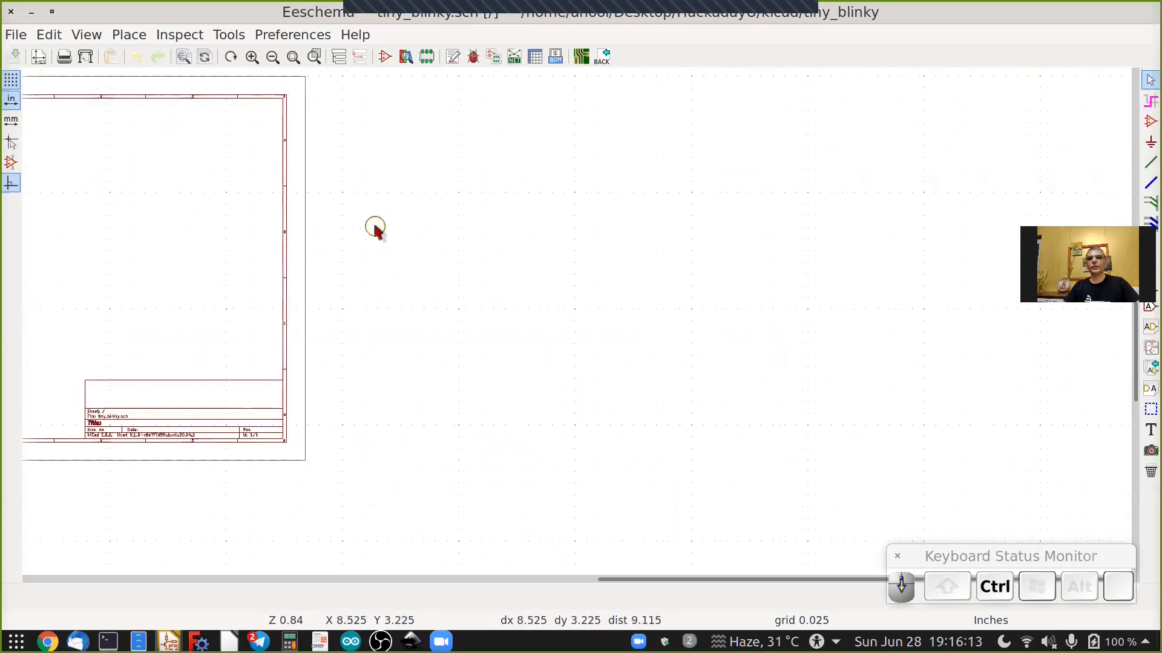
ctrl+scroll(375, 228, up, 5)
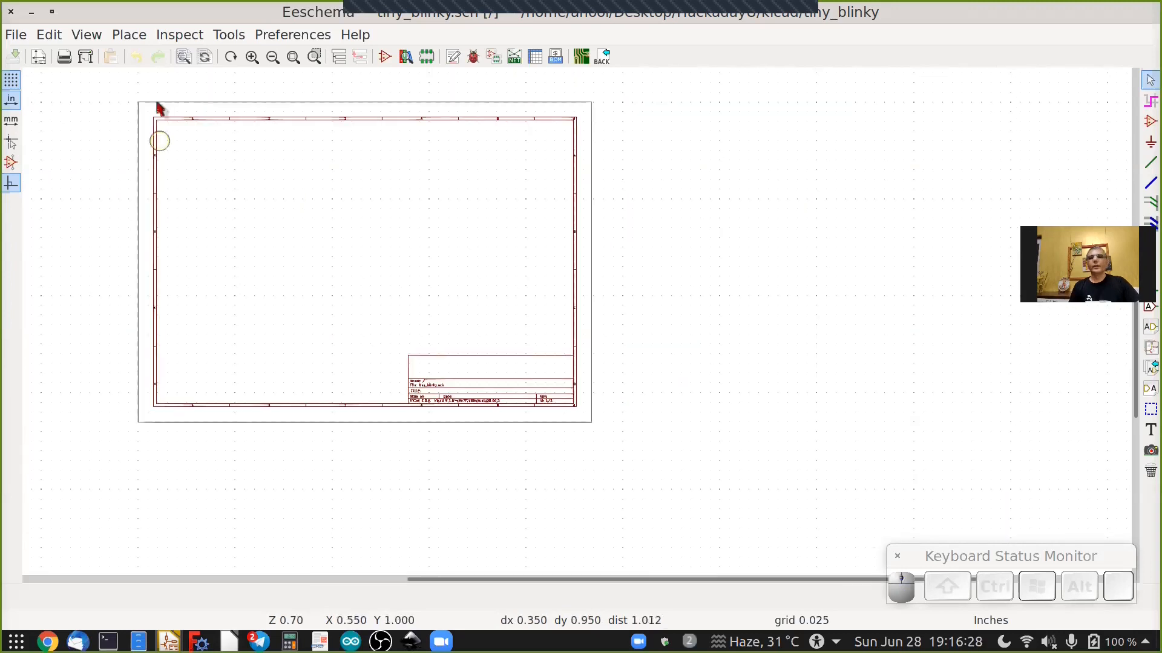
Open the page settings, fill the issue date with the current date and set the revision to ver1.
click(40, 56)
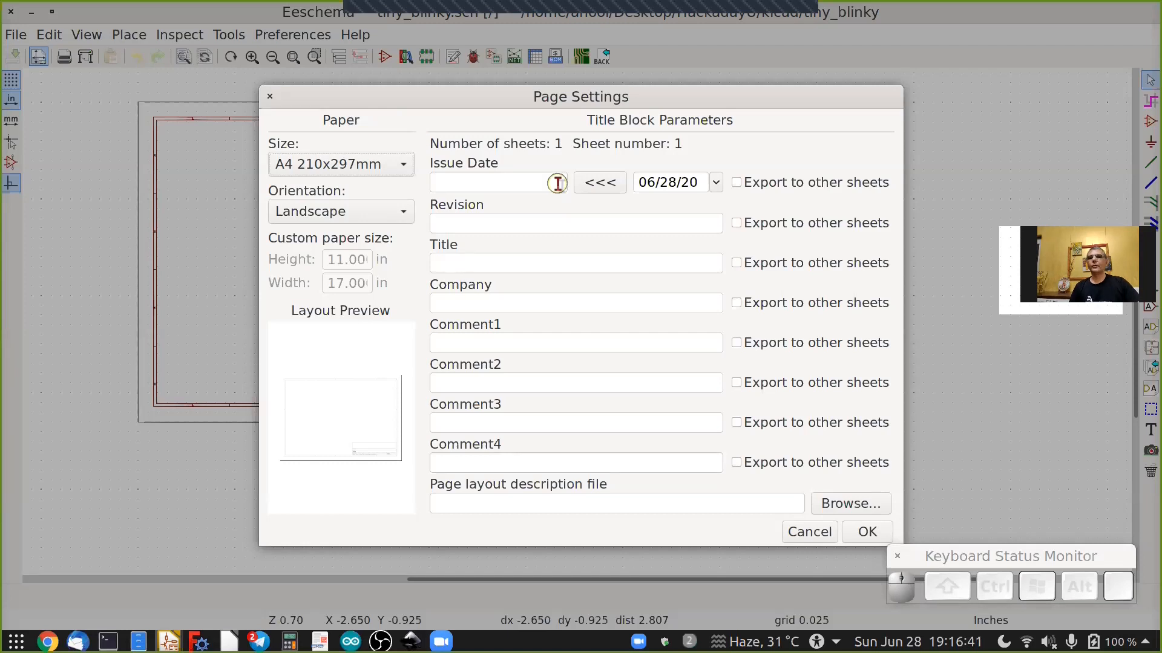
click(600, 184)
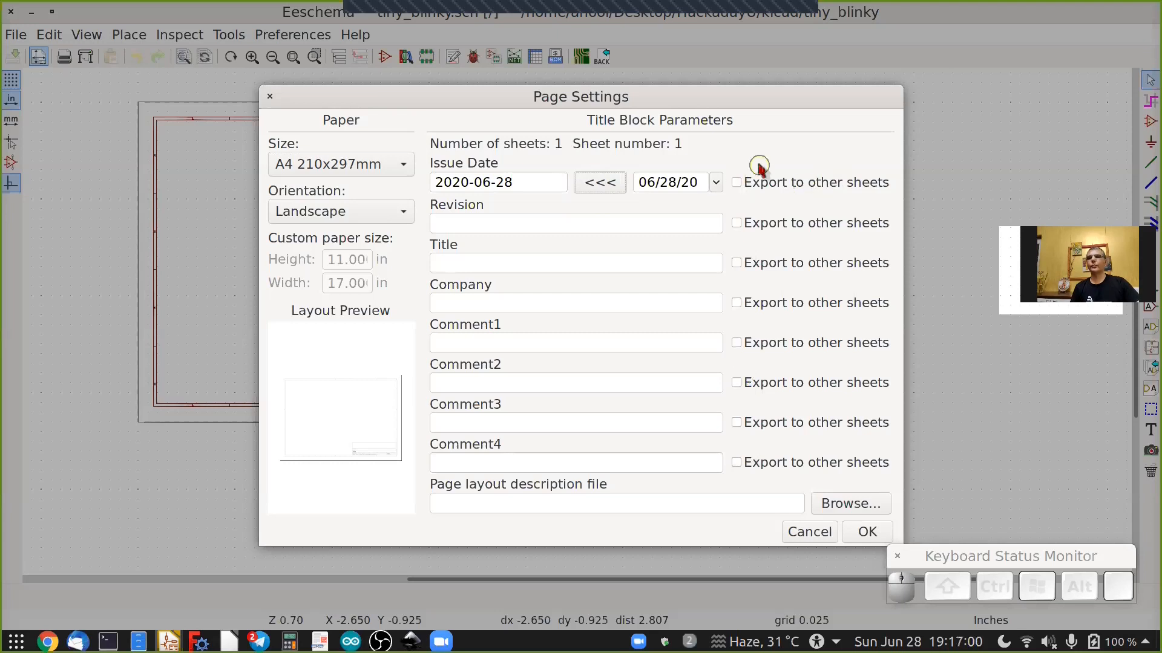
click(506, 225)
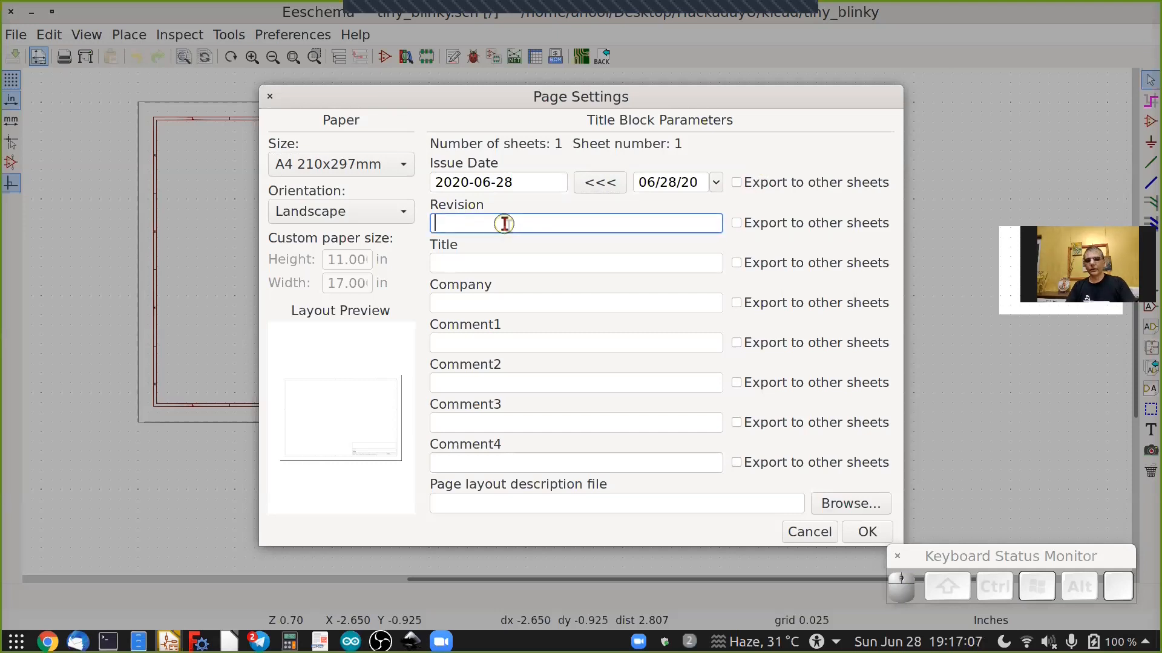
text(ver1)
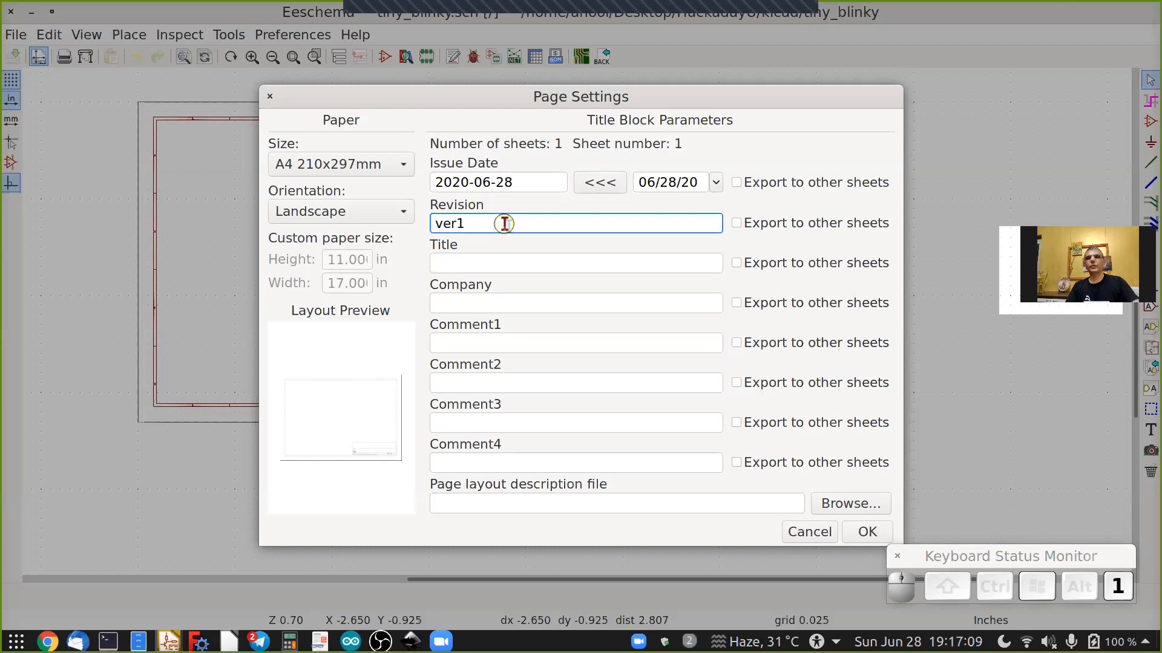
Set the sheet title to Tiny_Blinky and the company to Hackaday.
click(467, 257)
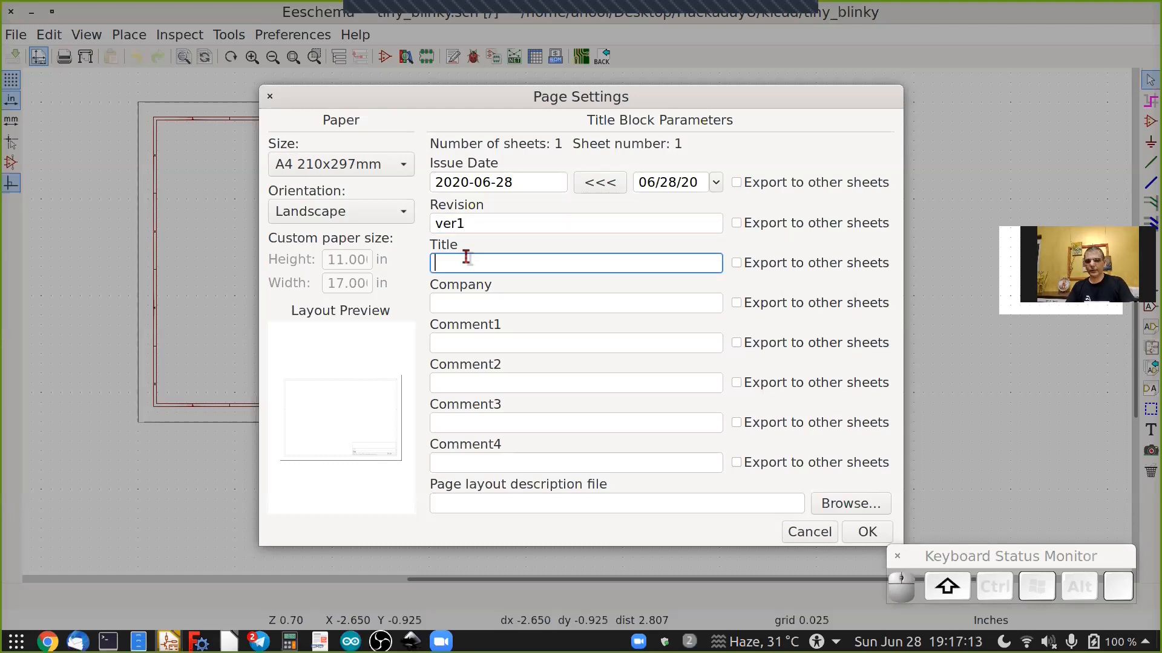
text(Tin)
text(y-)
text(Blinky)
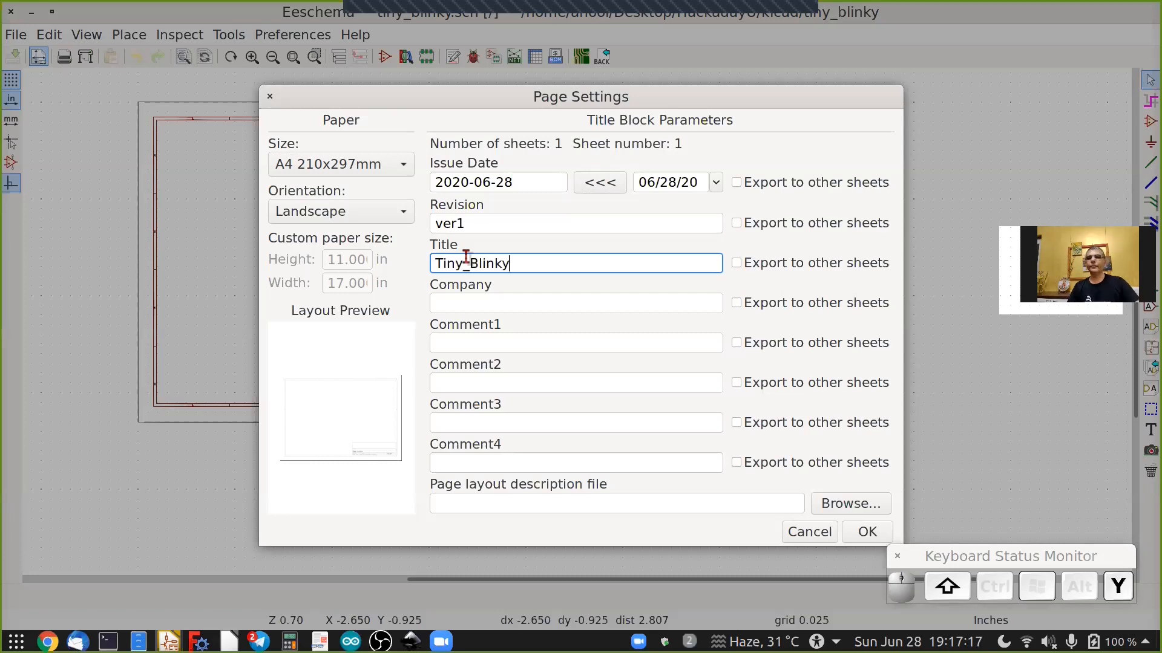
click(464, 303)
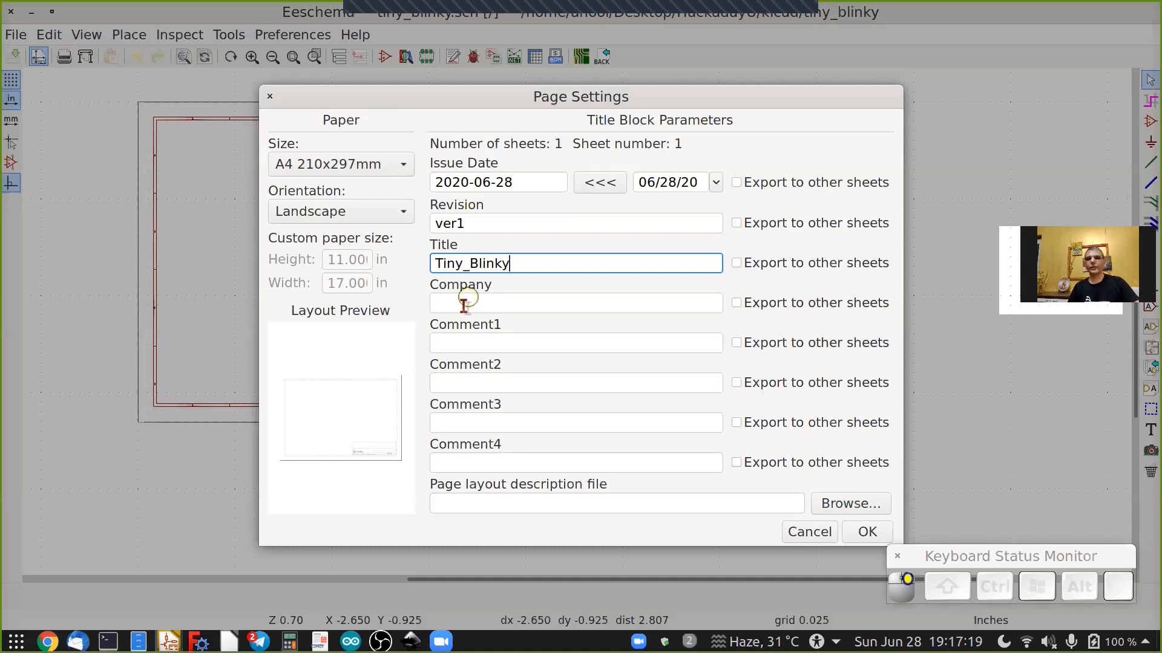
text(H)
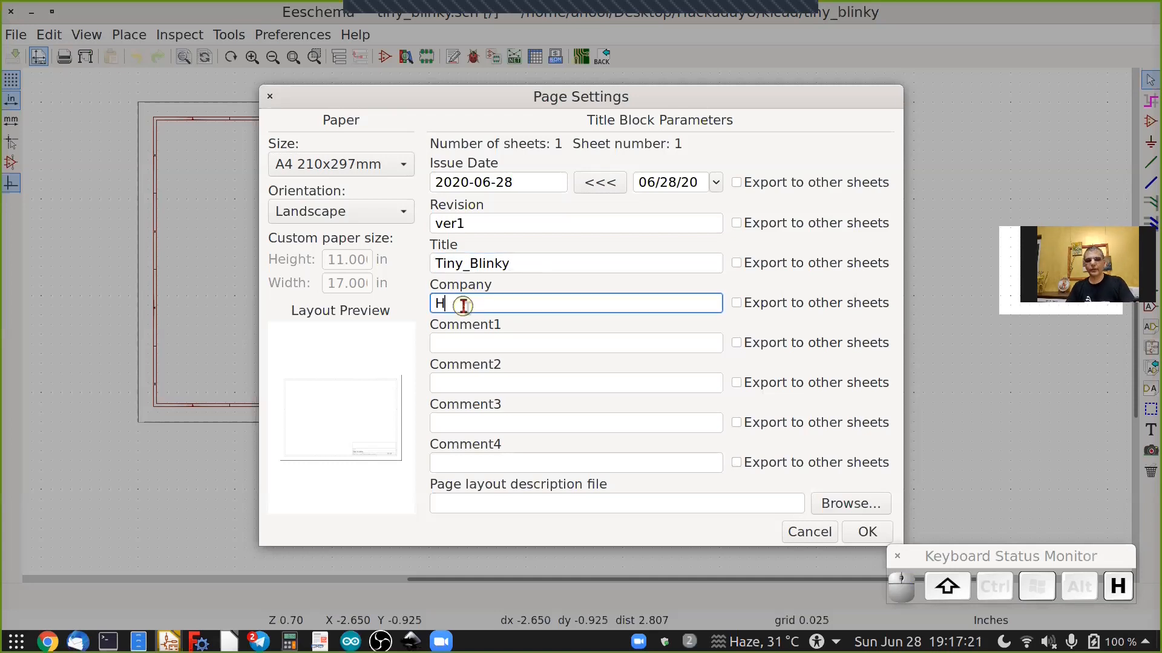
text(ackaday)
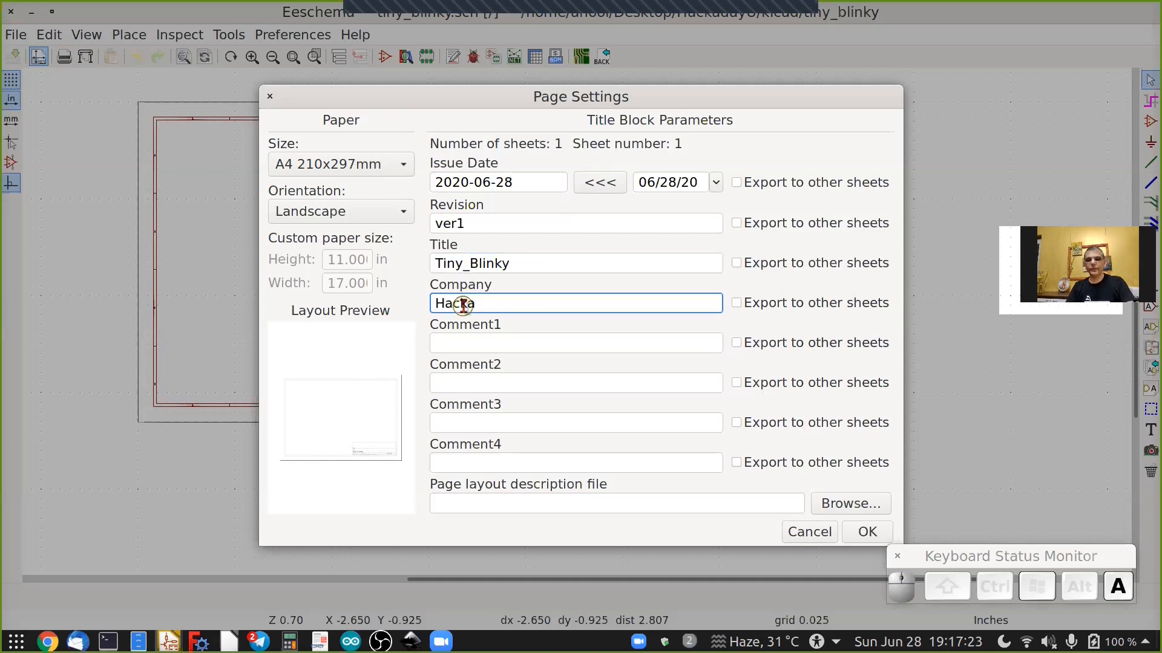
Enter "Introduction to KiCad and FreeCAD" as Comment1 and apply the page settings.
click(461, 344)
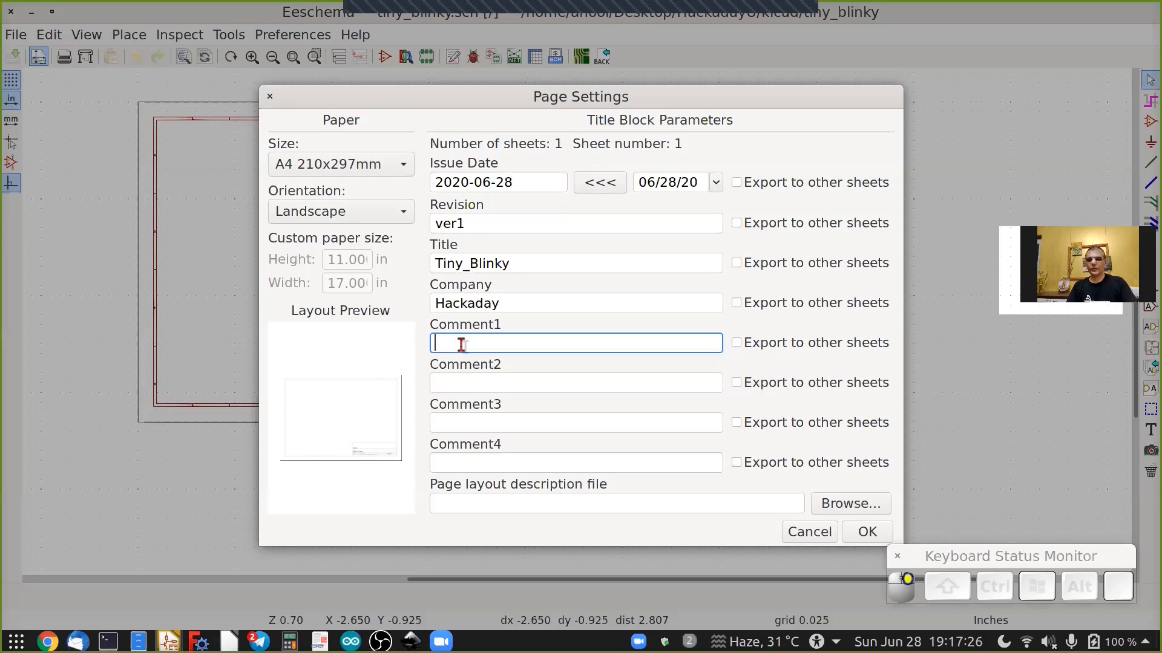
text(Intr)
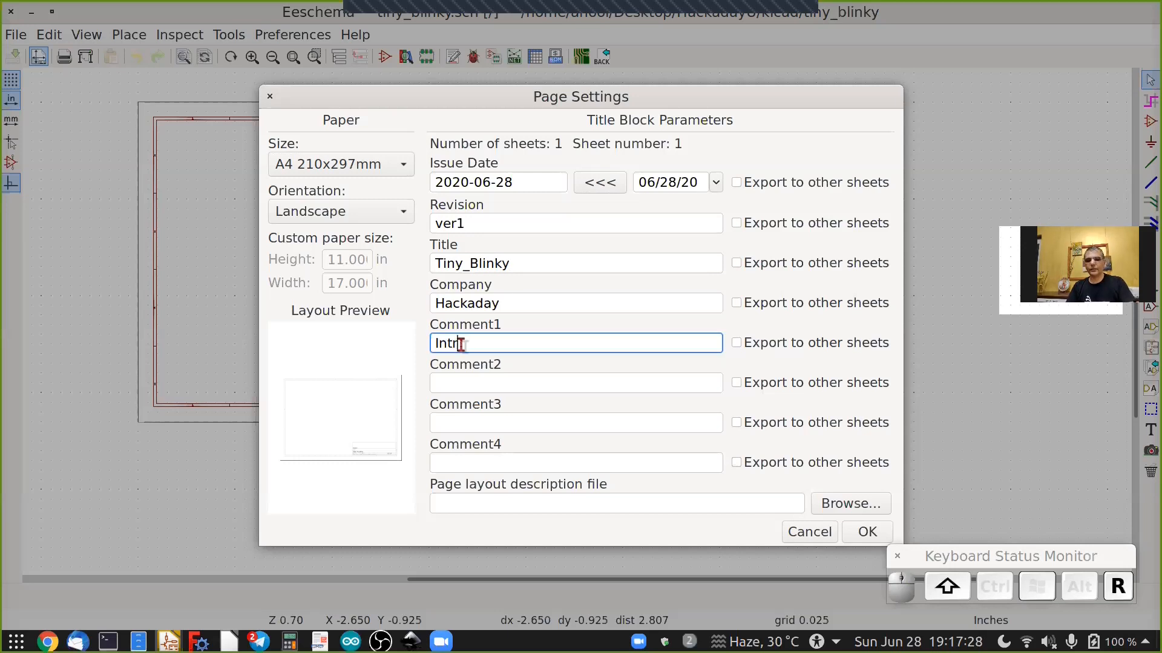
text(oductyio)
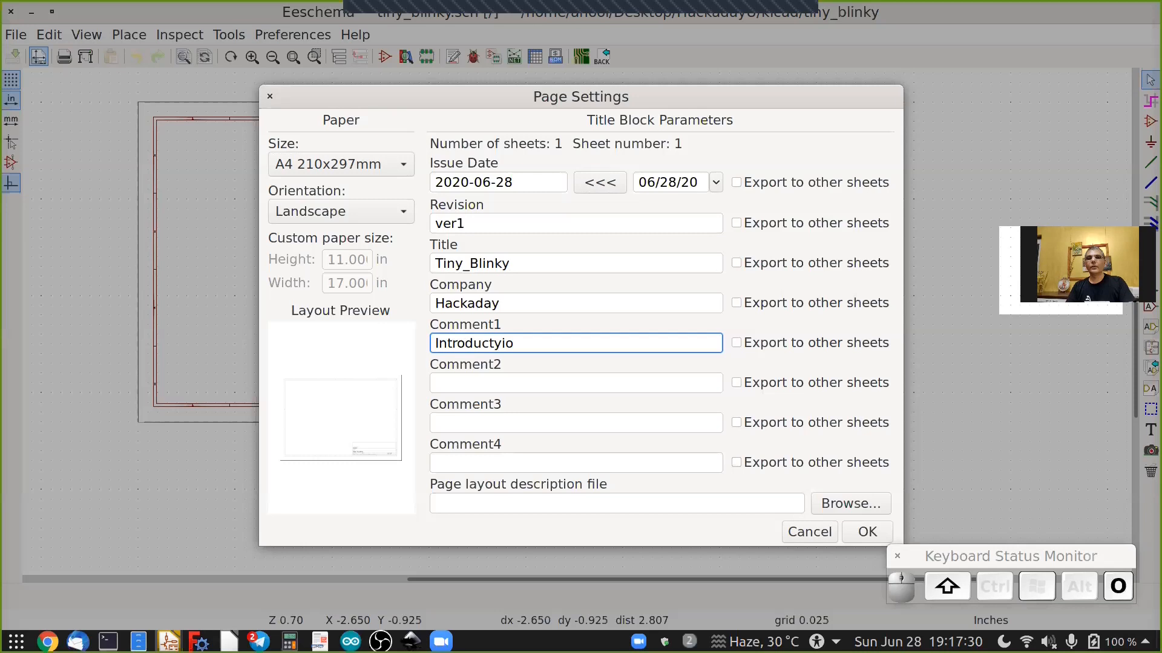
key(BackSpace)
key(BackSpace)
key(BackSpace)
text(ion t)
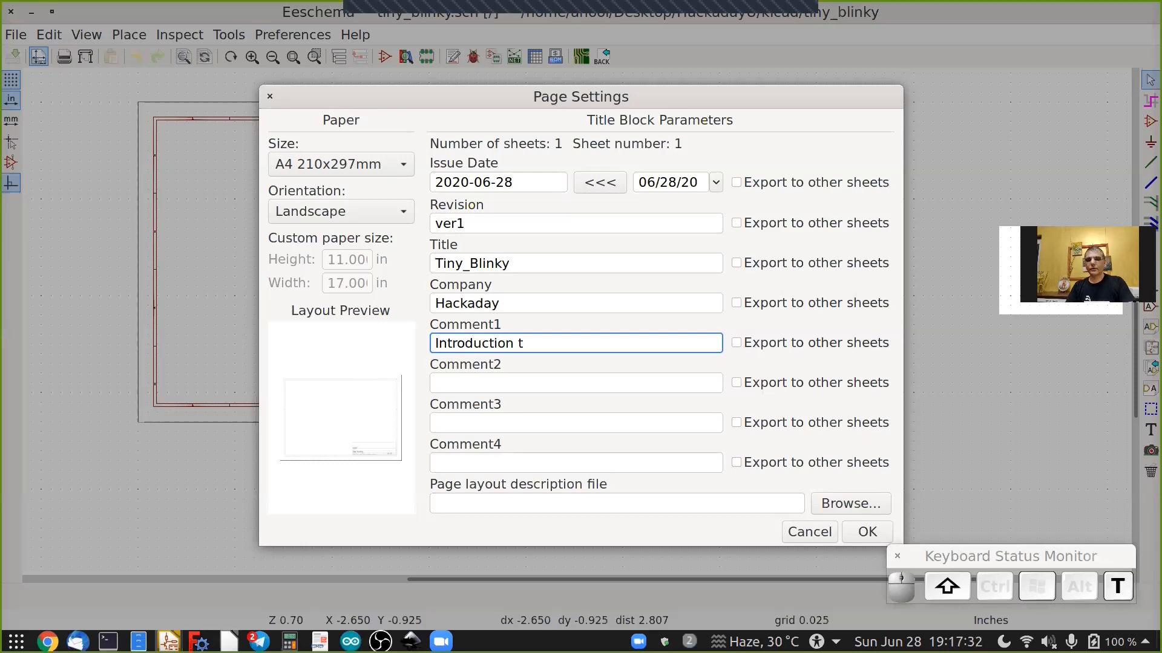
text(o KiCad and)
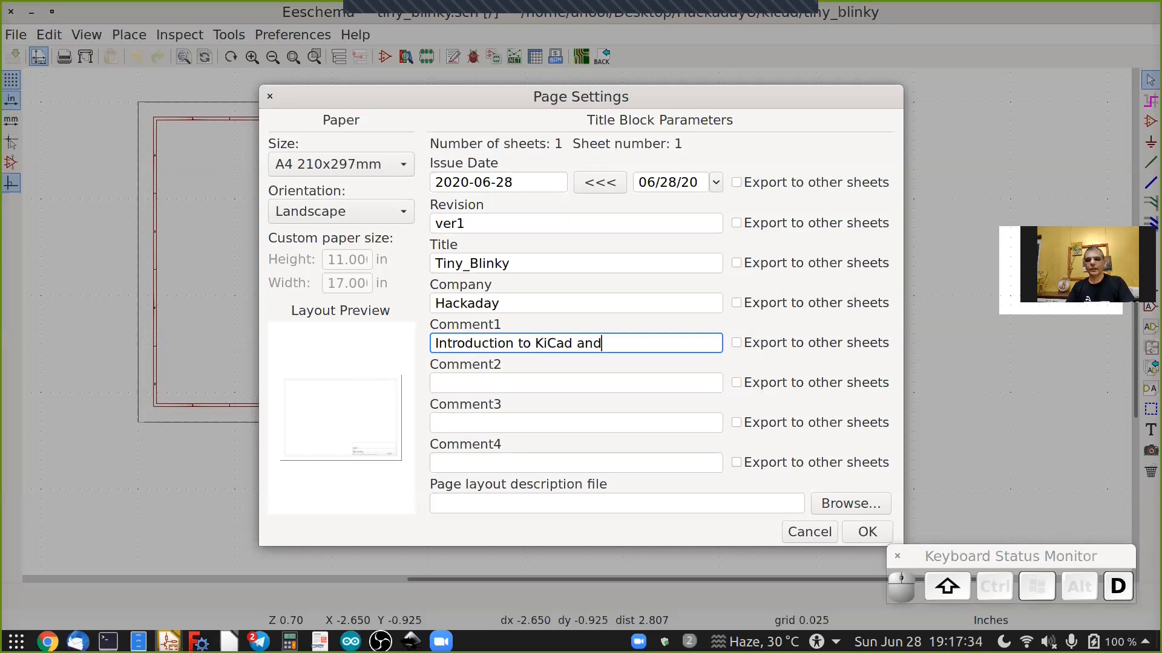
text( Free)
text(CAD)
click(862, 532)
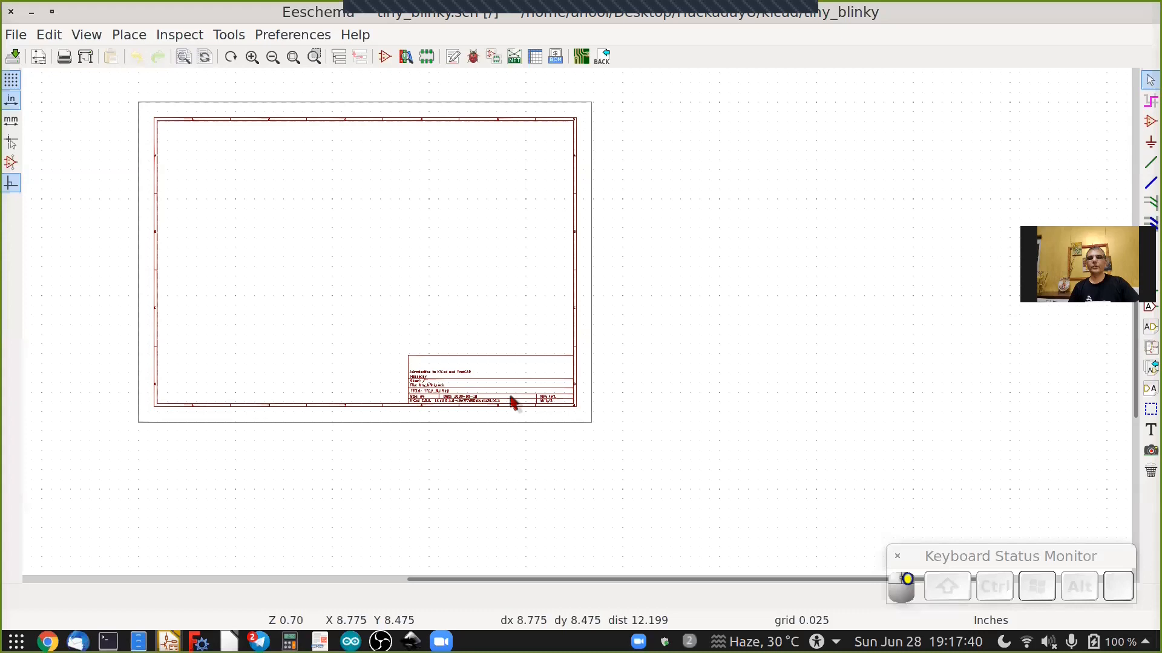
Inspect the updated title block and the symbol editor and annotate tools.
scroll(508, 402, up, 3)
scroll(508, 402, up, 2)
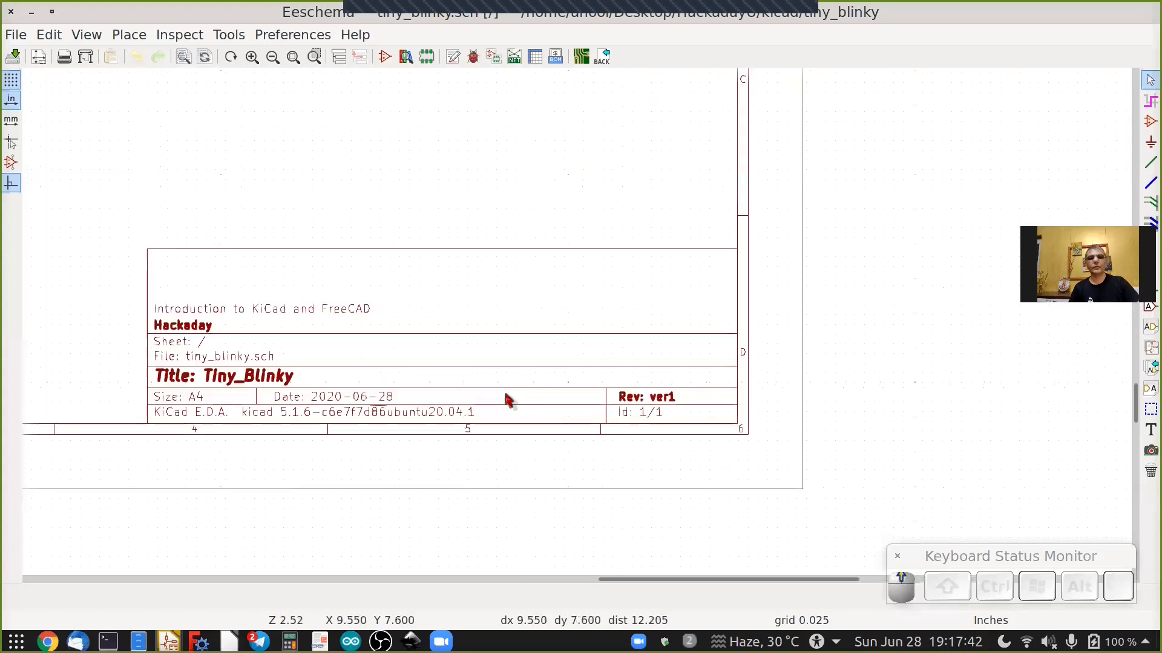
scroll(460, 429, up, 1)
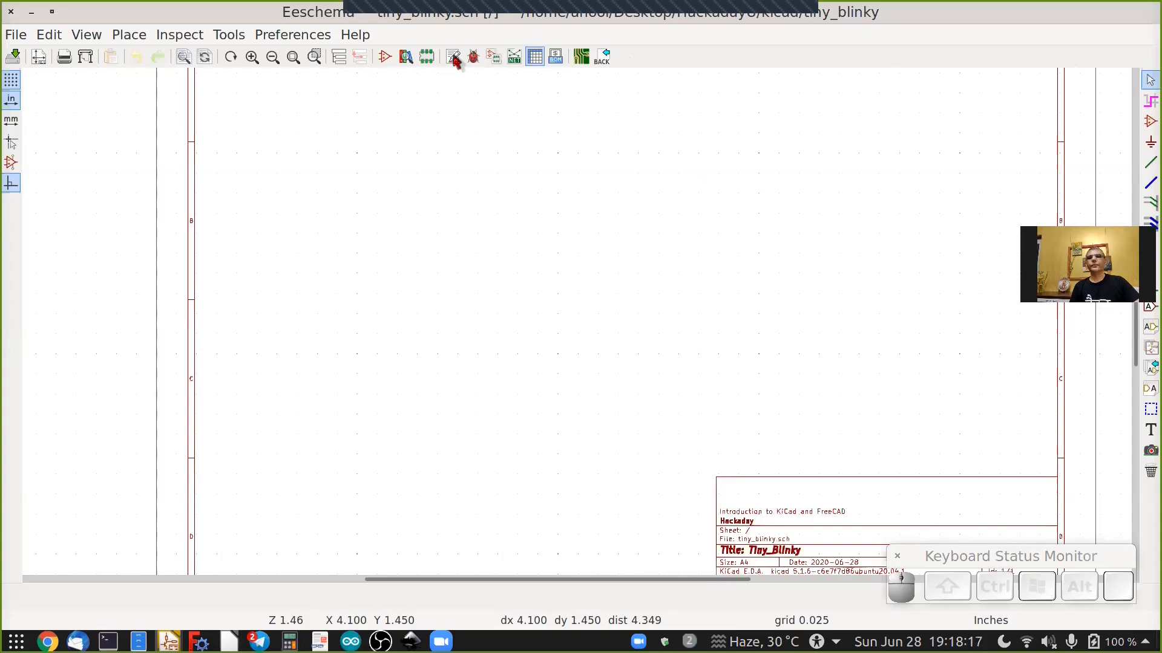
click(383, 57)
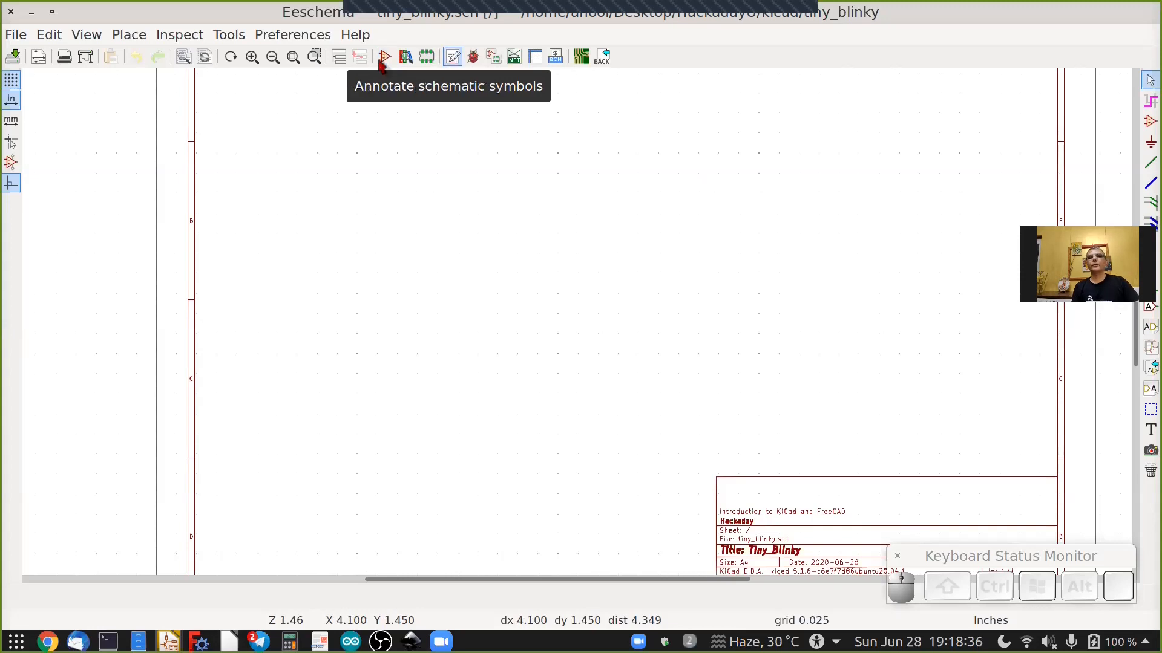
click(385, 59)
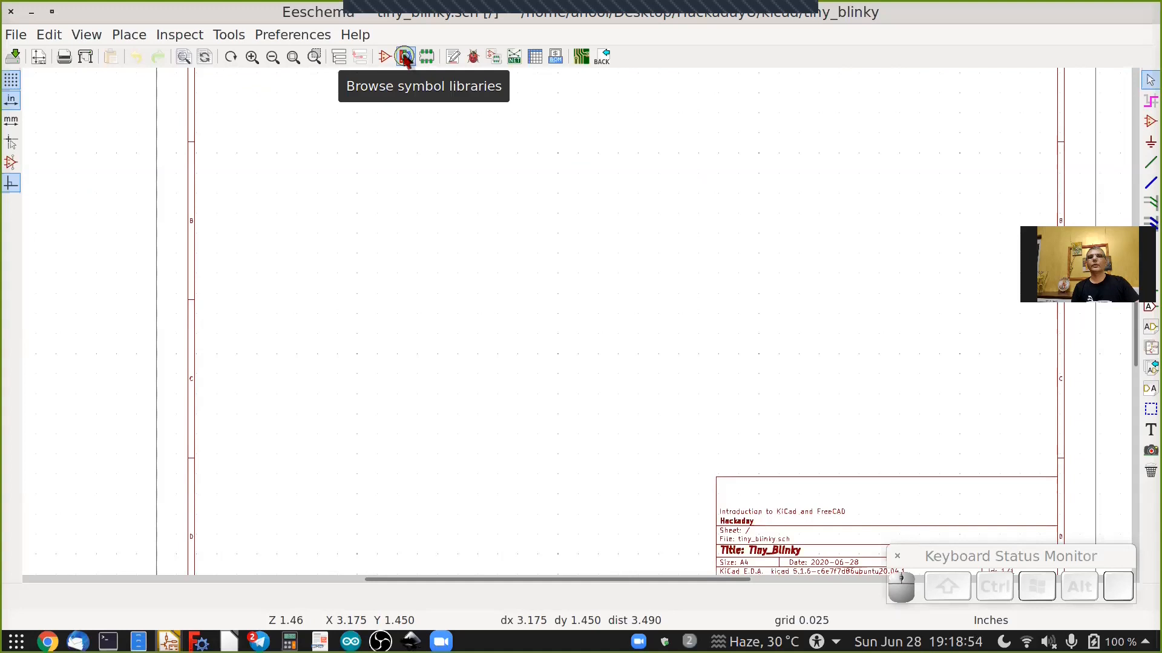
click(450, 58)
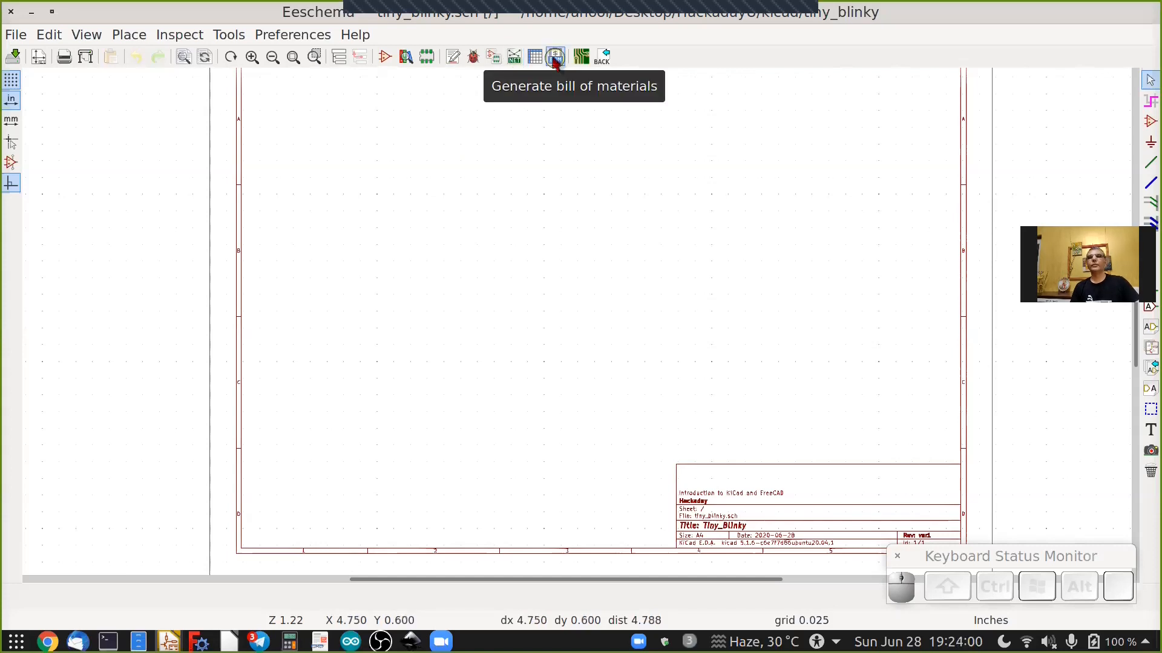
Open the Bill of Material dialog to review the available BOM plugins, then close it.
click(556, 58)
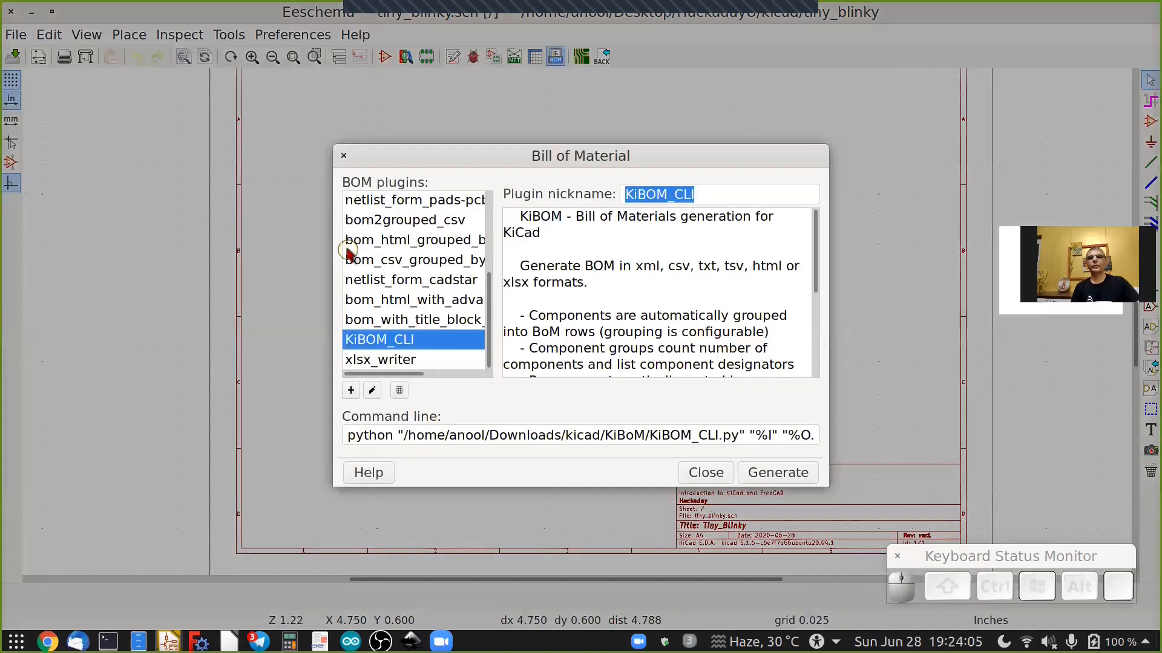
drag(333, 257, 129, 265)
drag(266, 147, 214, 107)
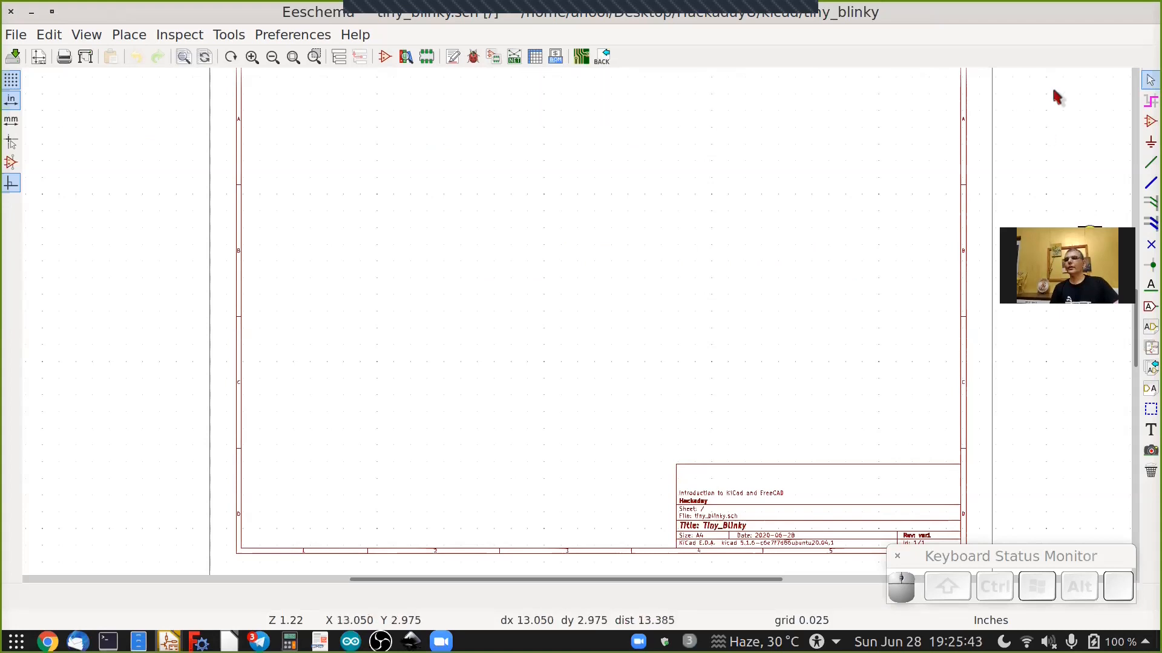
Switch to the Place Symbol tool and back to the selection tool.
click(1053, 92)
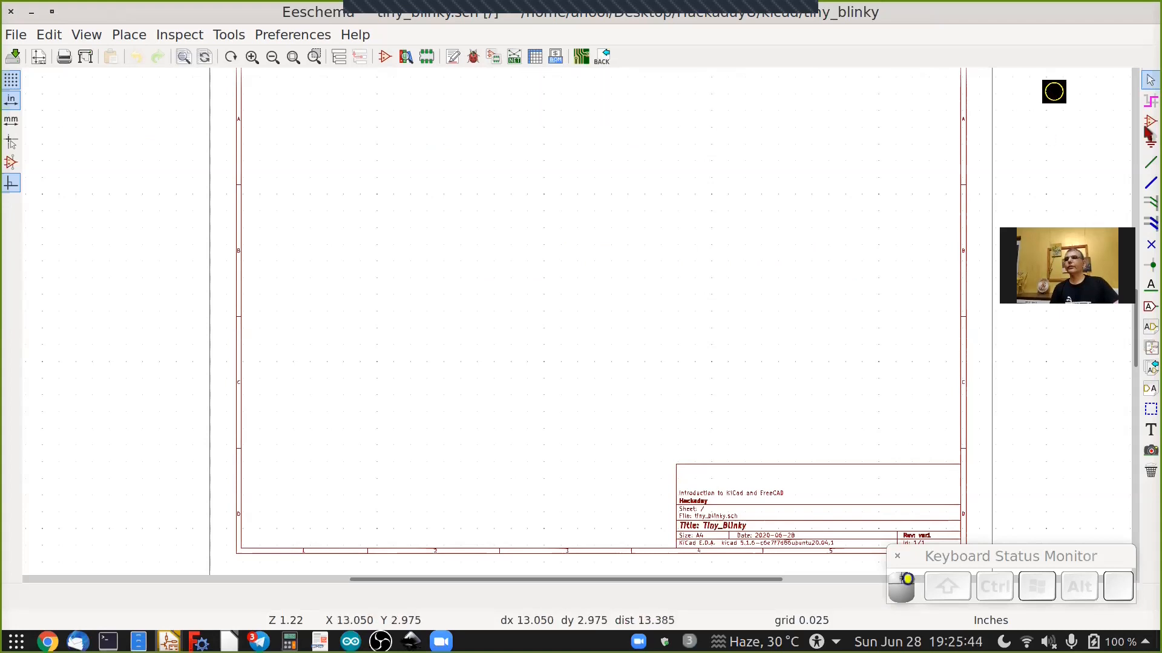
click(1147, 102)
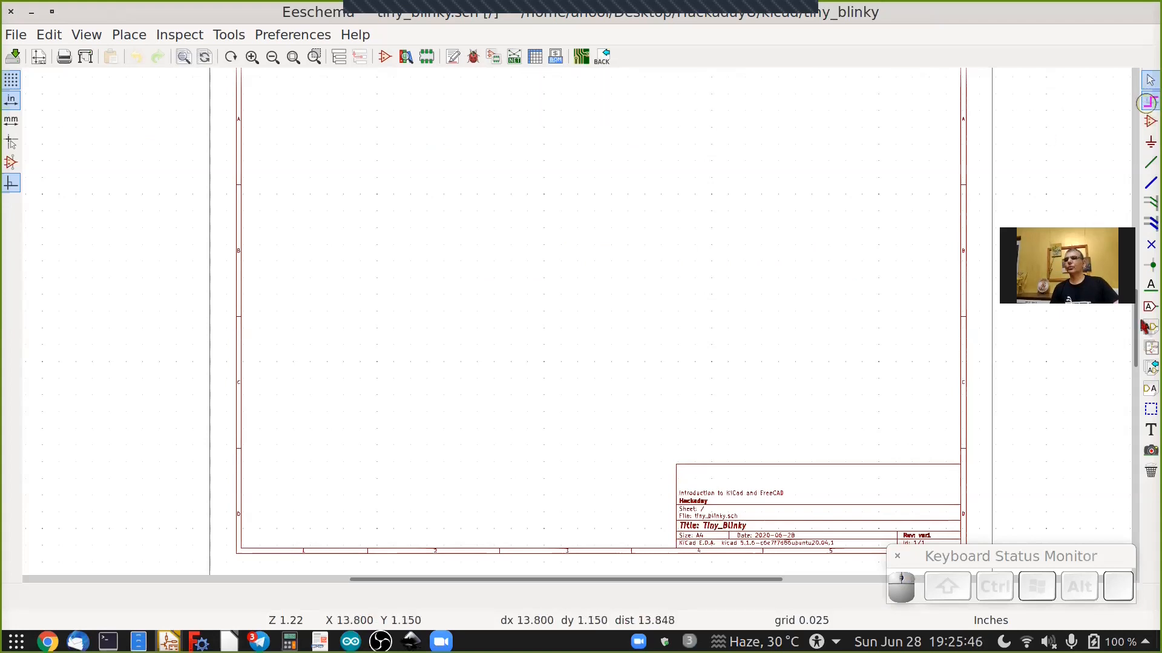
click(1144, 103)
click(1147, 81)
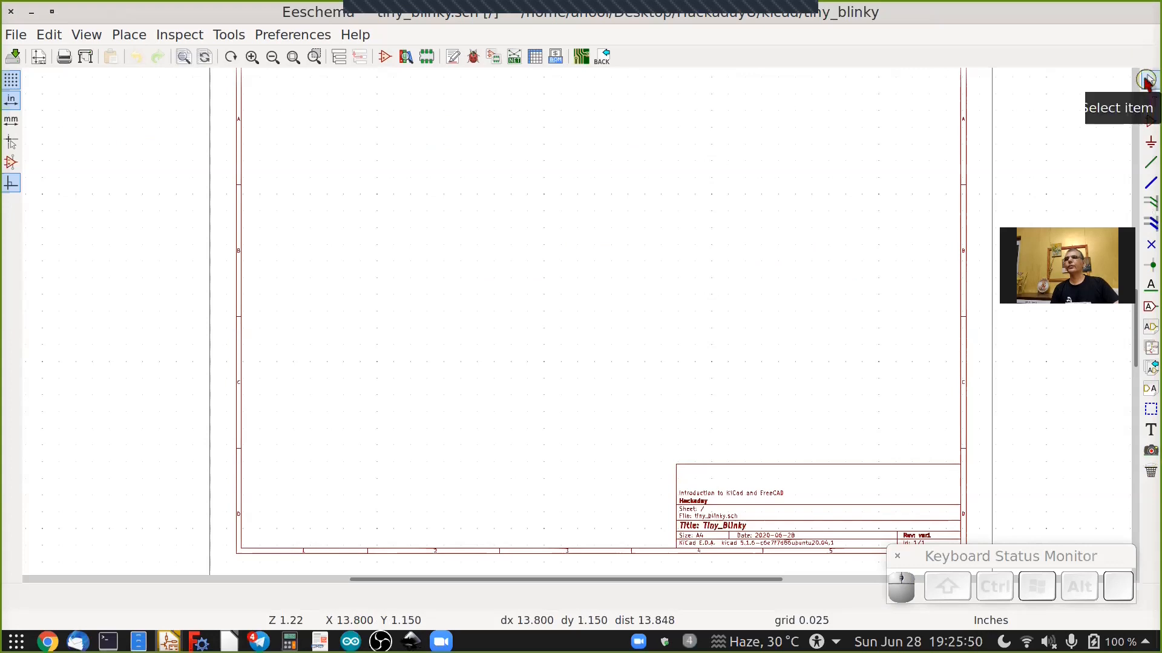
Examine the tools on the schematic toolbars and the canvas context menu.
click(1145, 102)
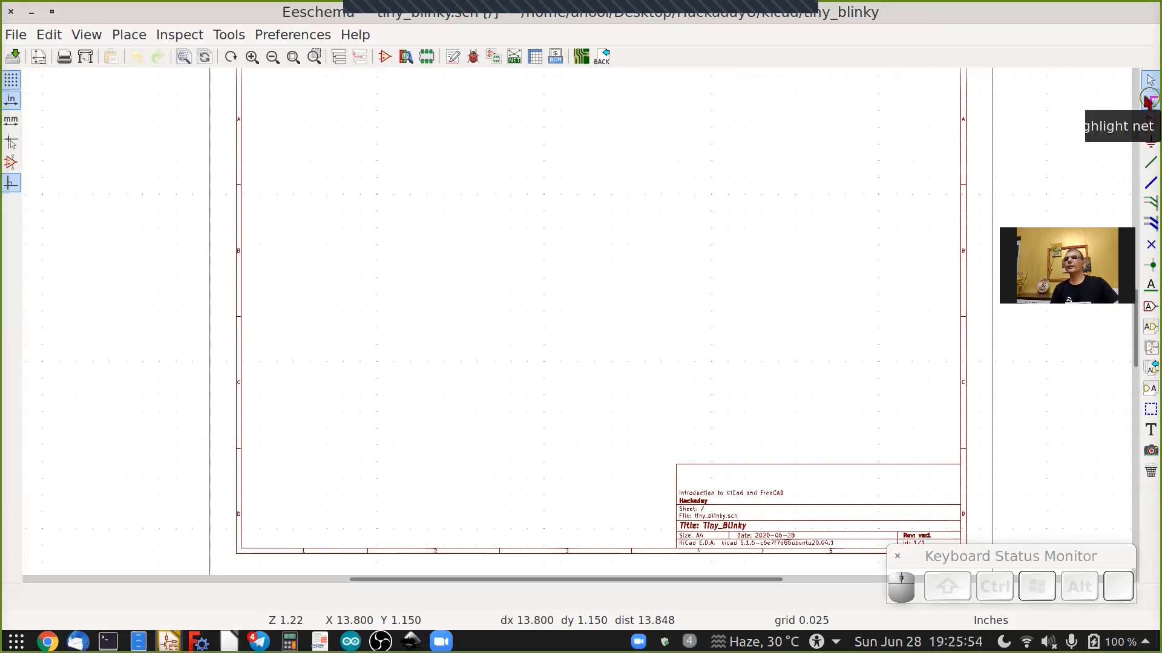
click(1148, 123)
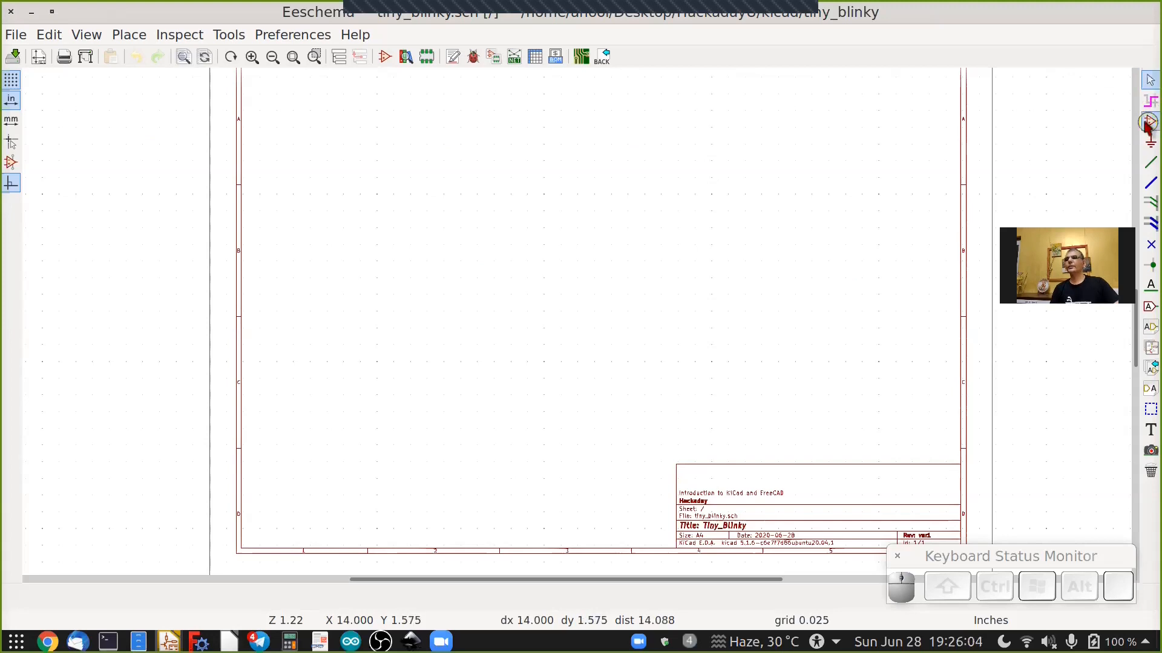
click(1149, 144)
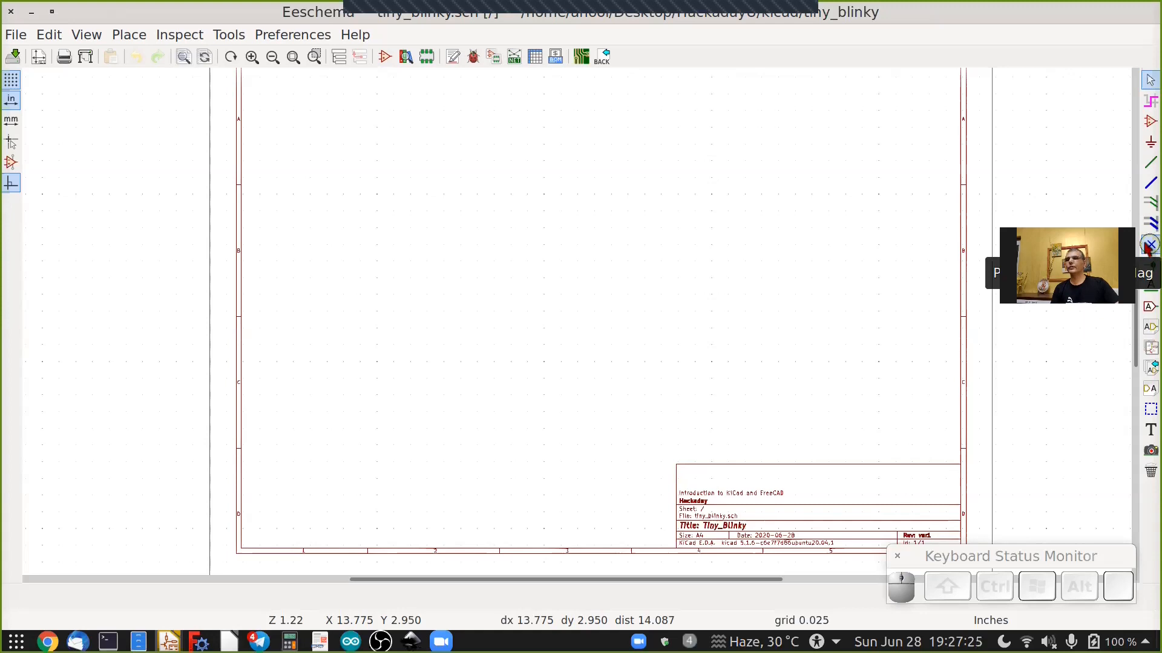
click(472, 57)
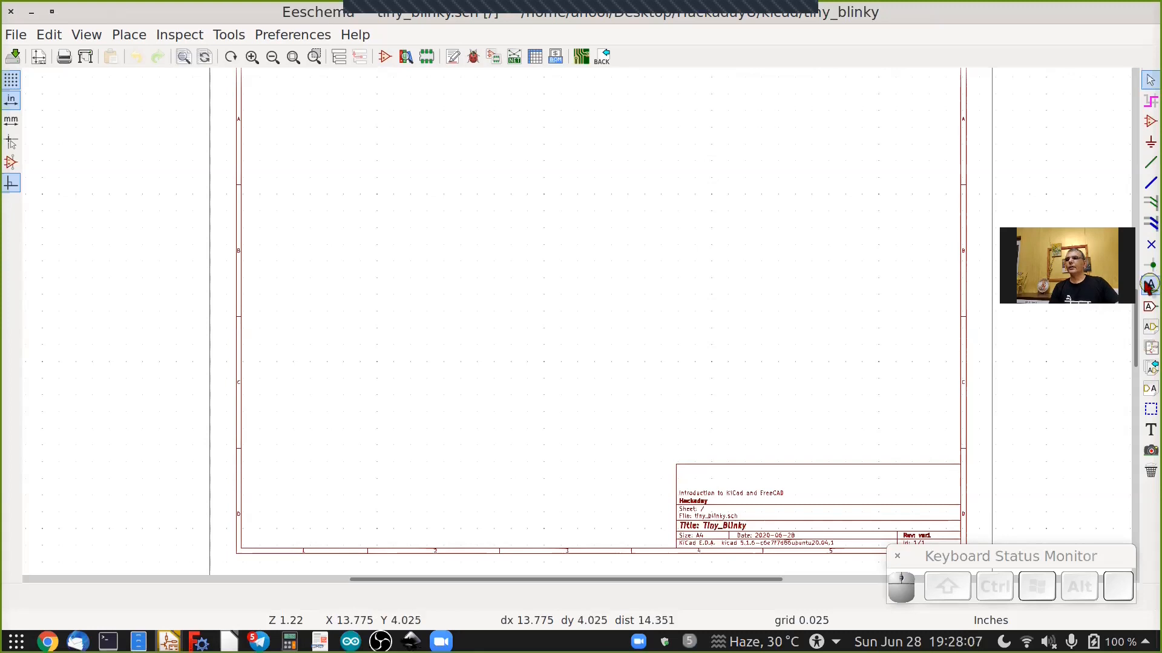
click(1145, 285)
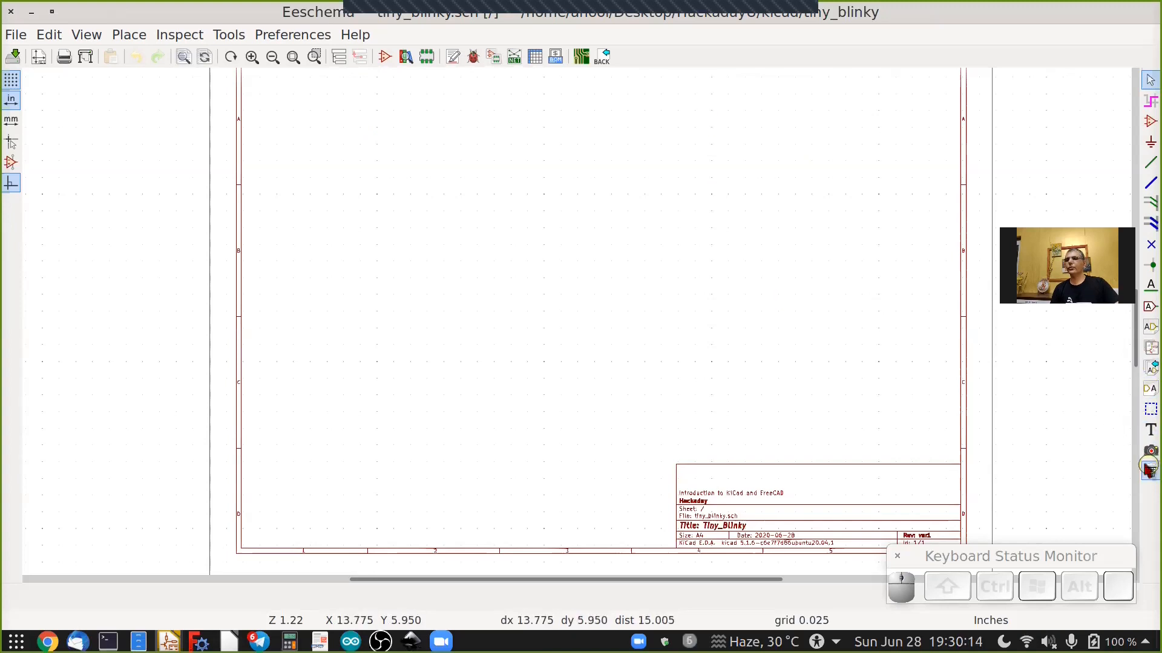
click(1148, 428)
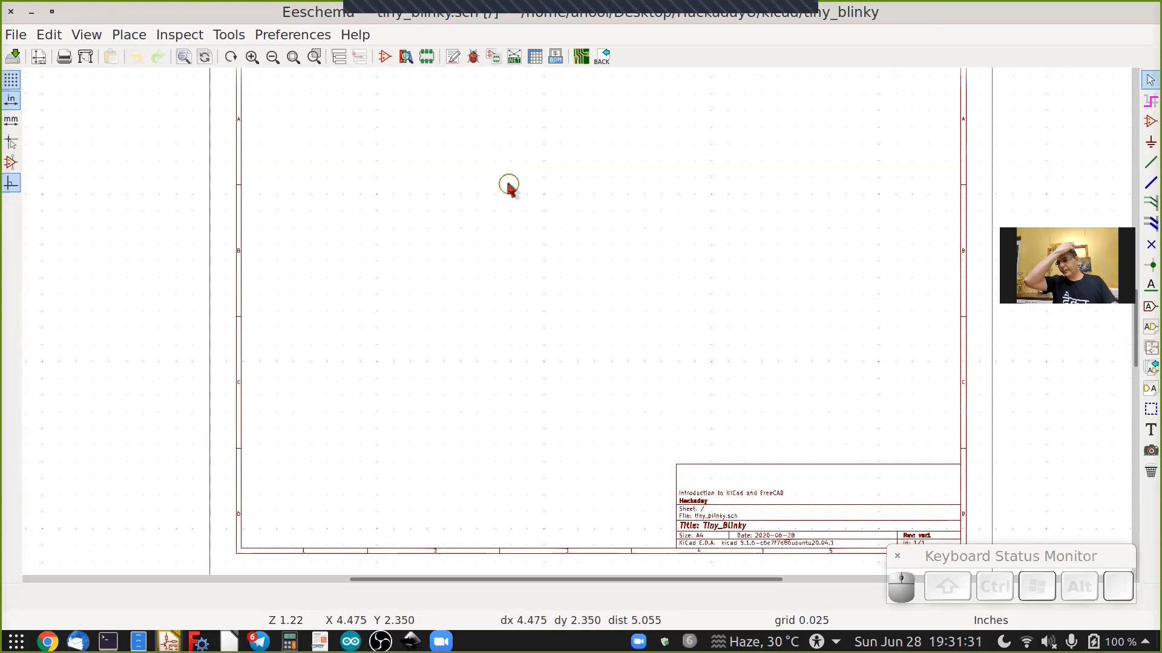
right_click(503, 181)
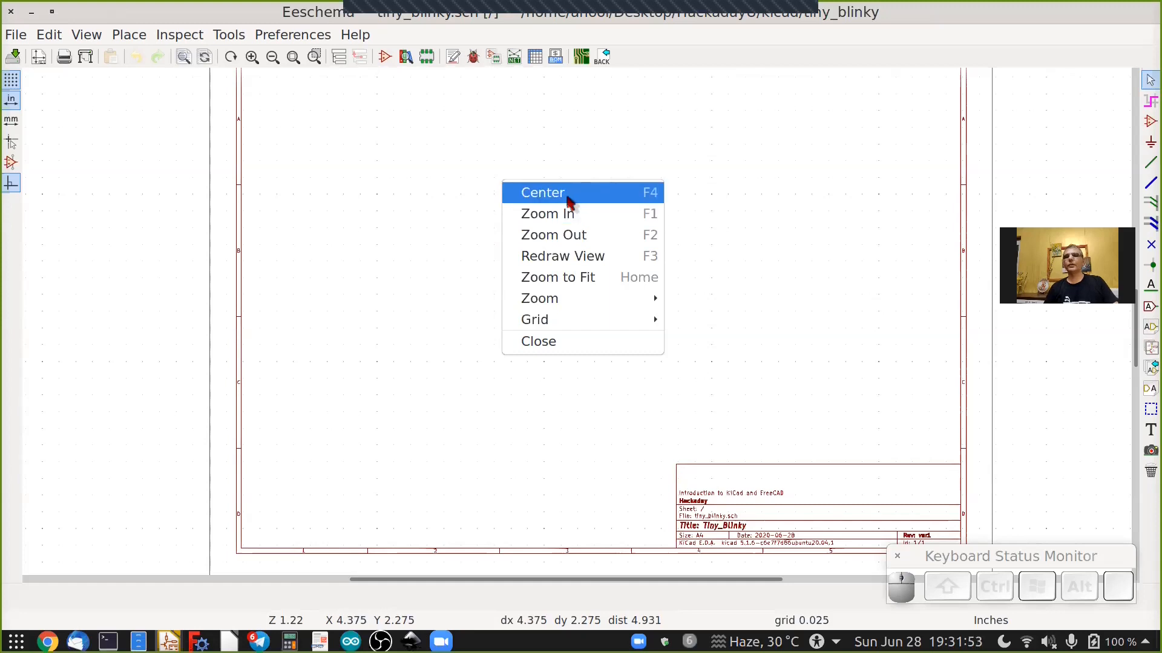
click(548, 163)
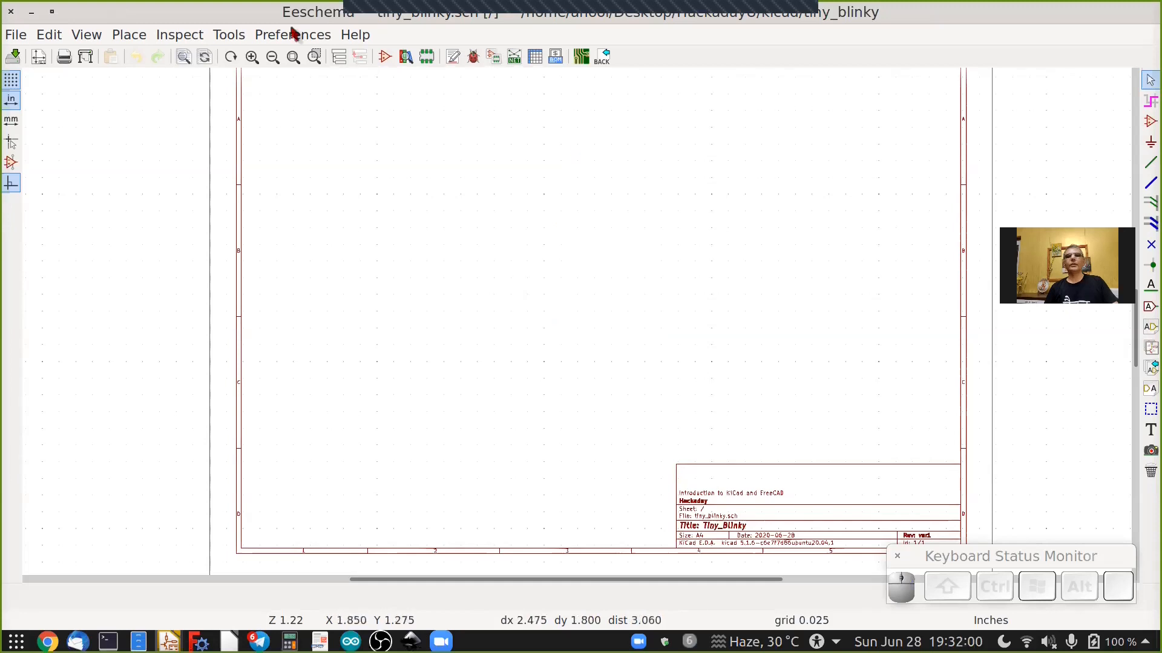
Open the Eeschema Preferences dialog and review the Common settings and Hotkeys list, then close it.
click(293, 35)
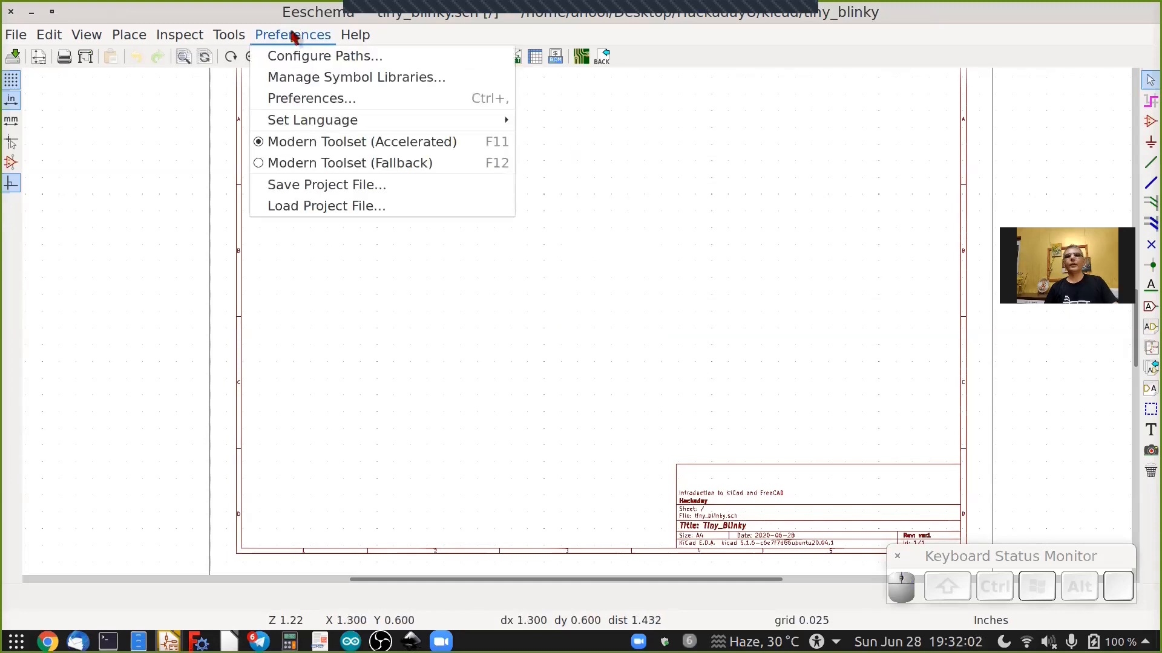
click(304, 101)
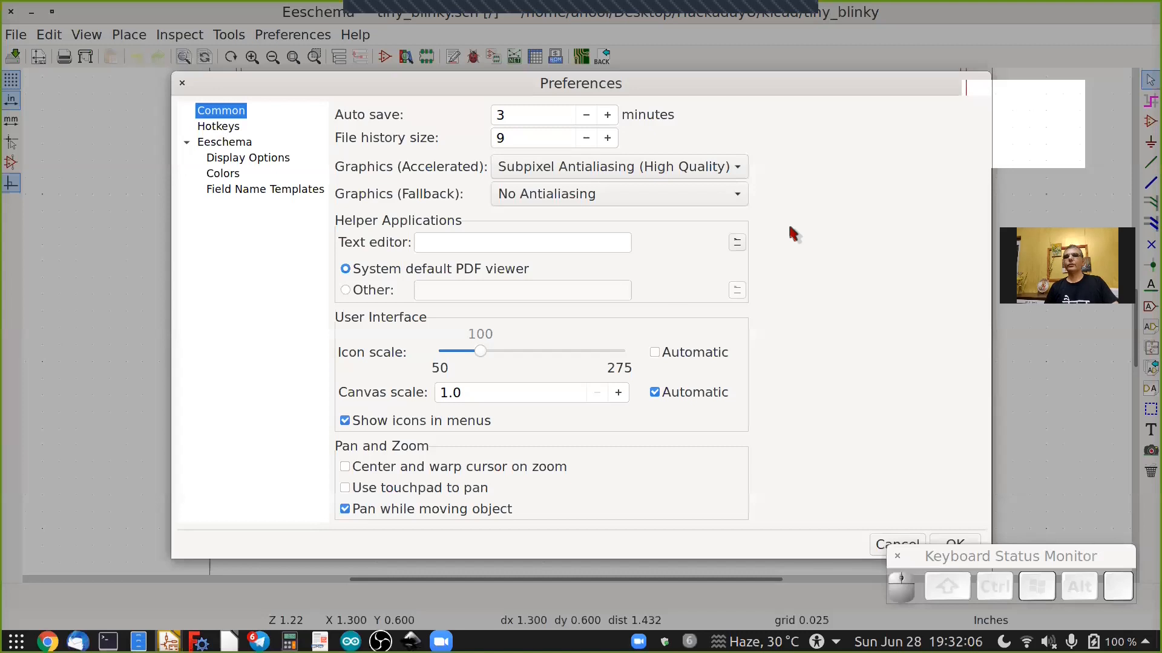
drag(681, 74, 624, 82)
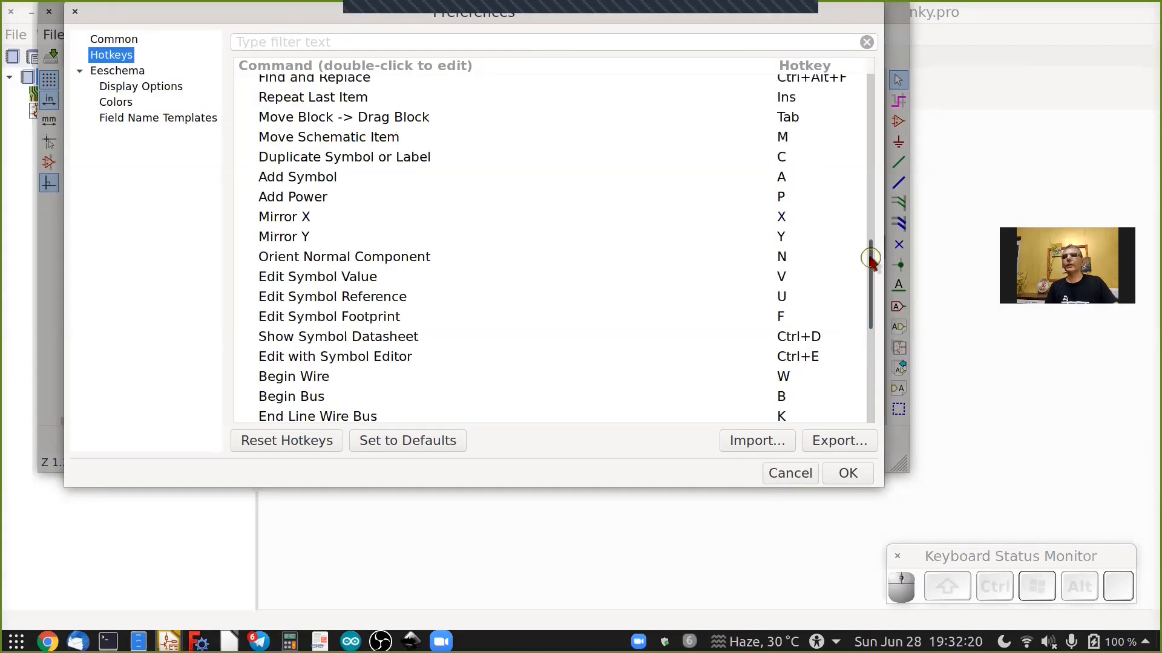
click(783, 138)
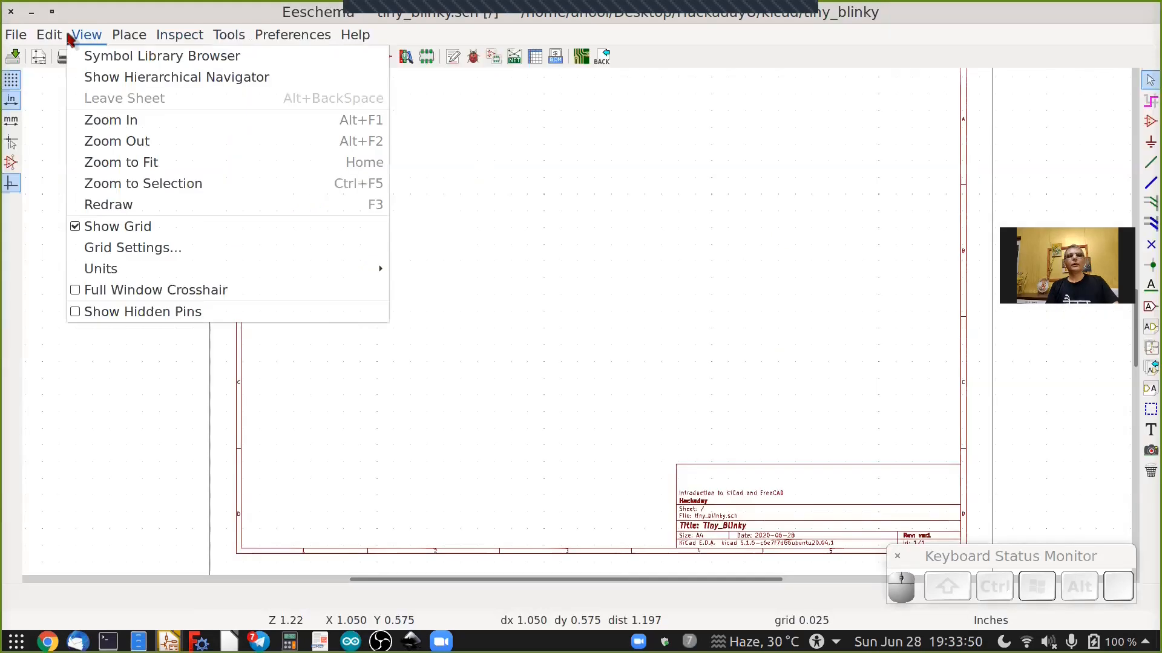
right_click(970, 116)
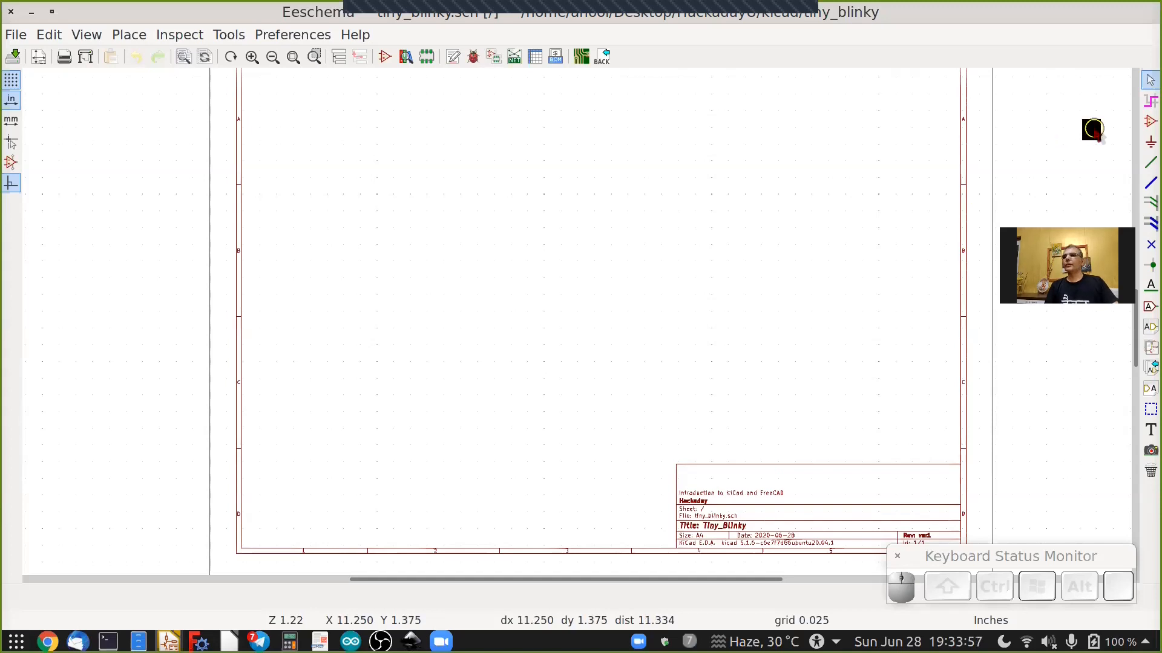
Start placing a symbol on the sheet and search the symbol chooser for attiny.
click(1148, 122)
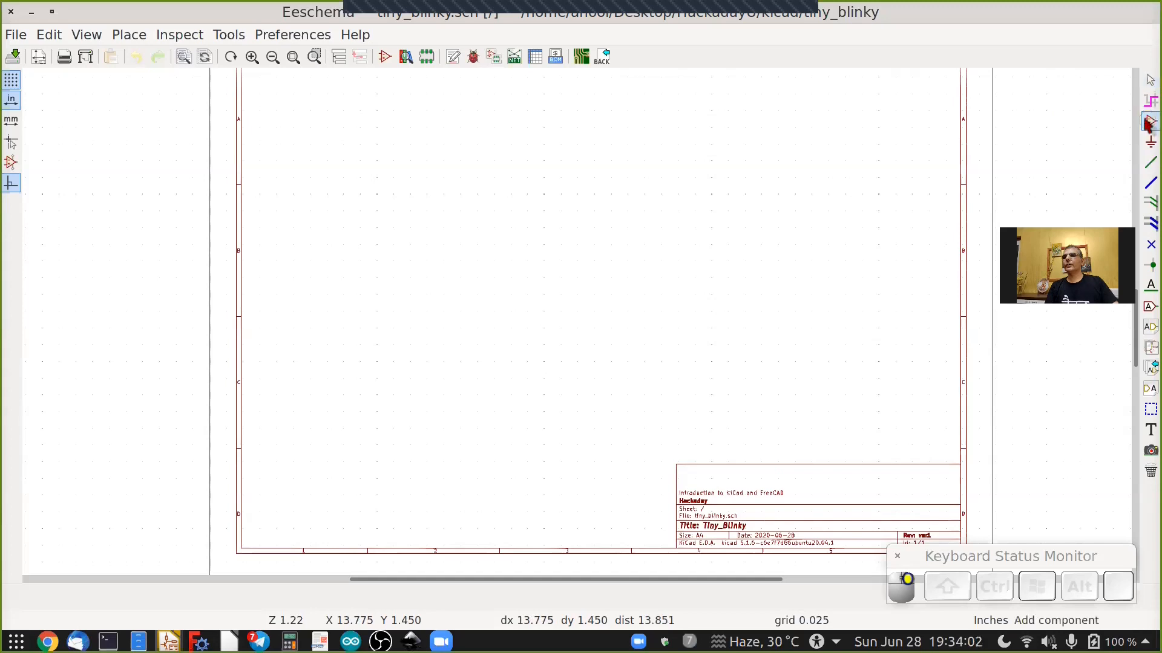
click(543, 192)
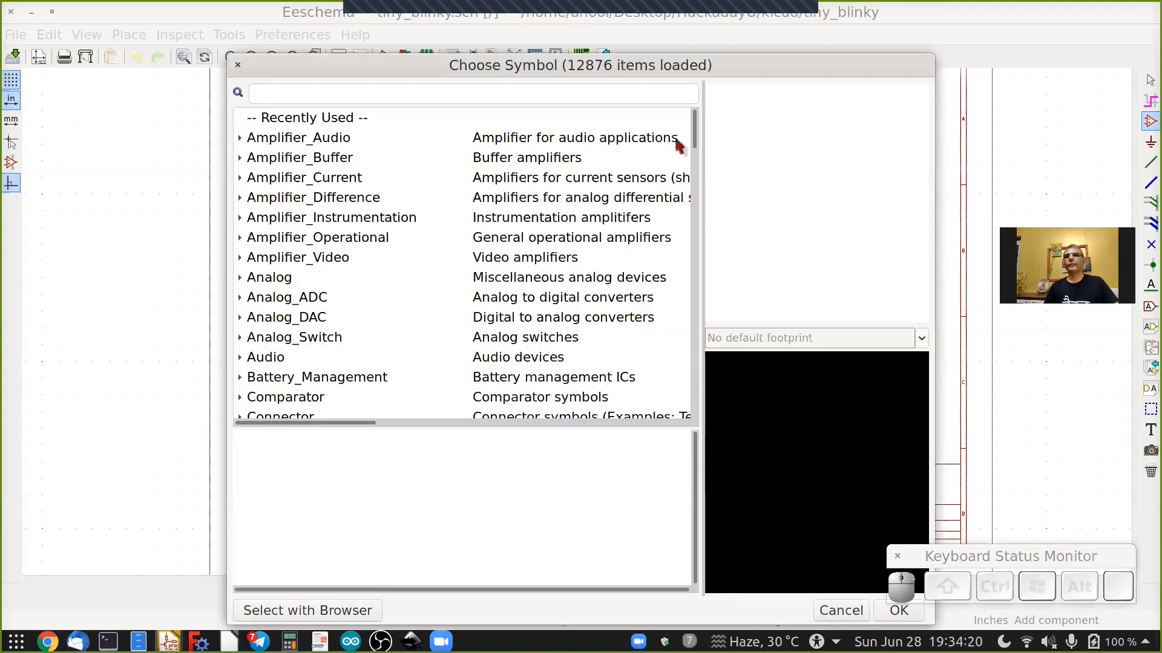
drag(694, 129, 694, 138)
drag(685, 283, 694, 409)
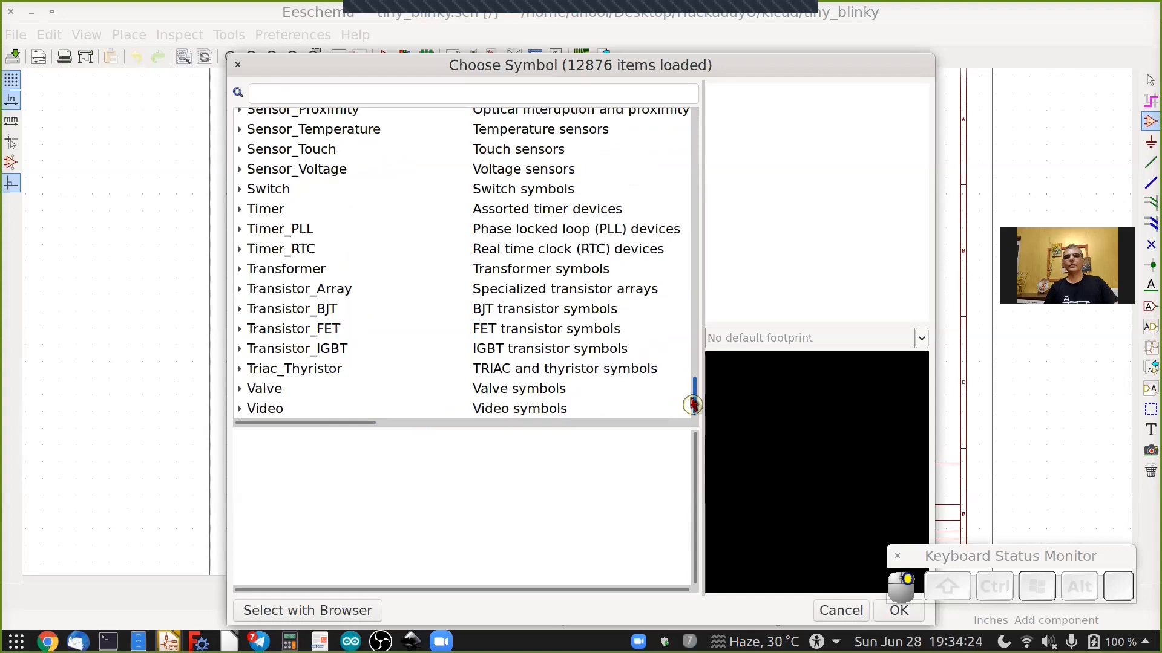
click(687, 286)
click(680, 133)
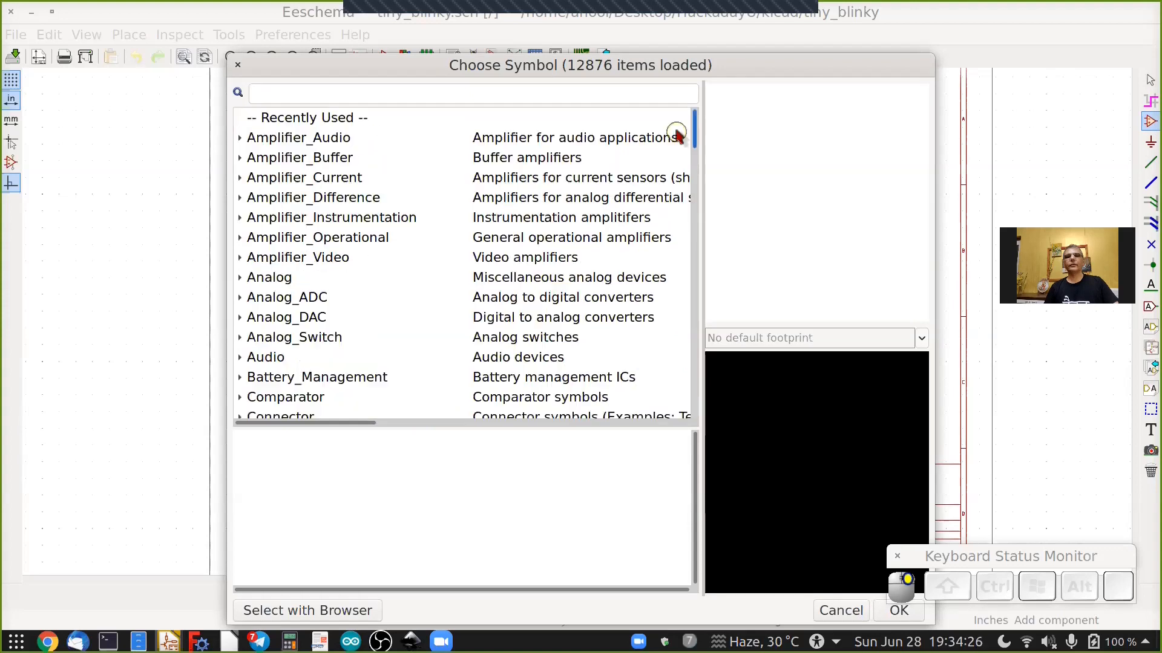
click(317, 98)
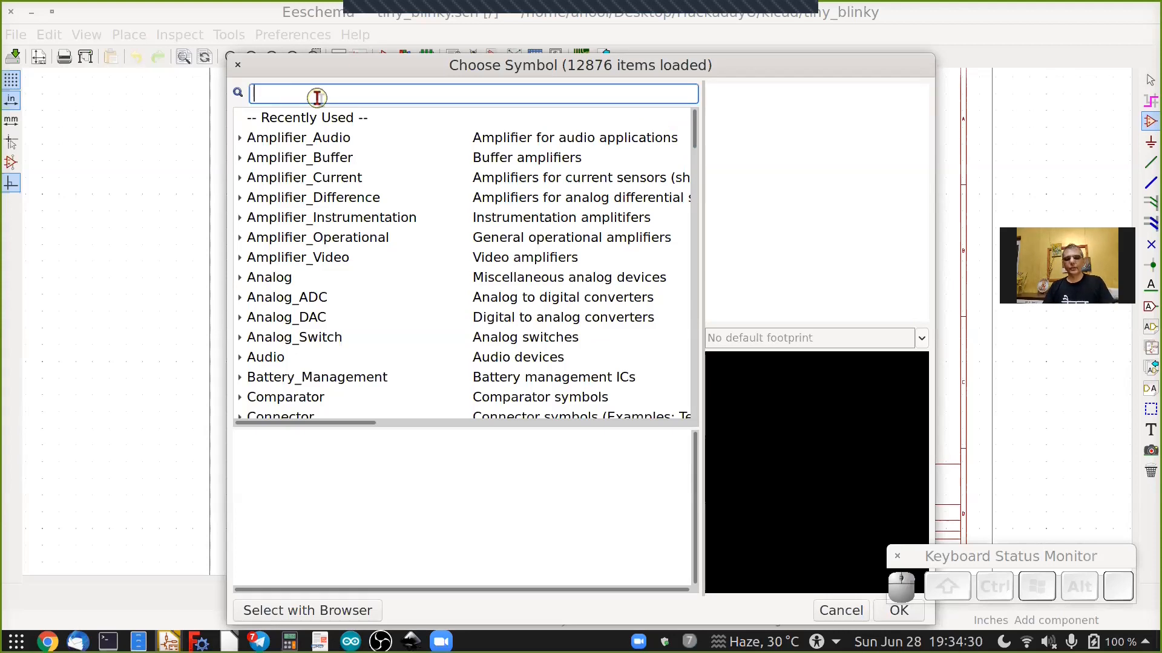
text(at)
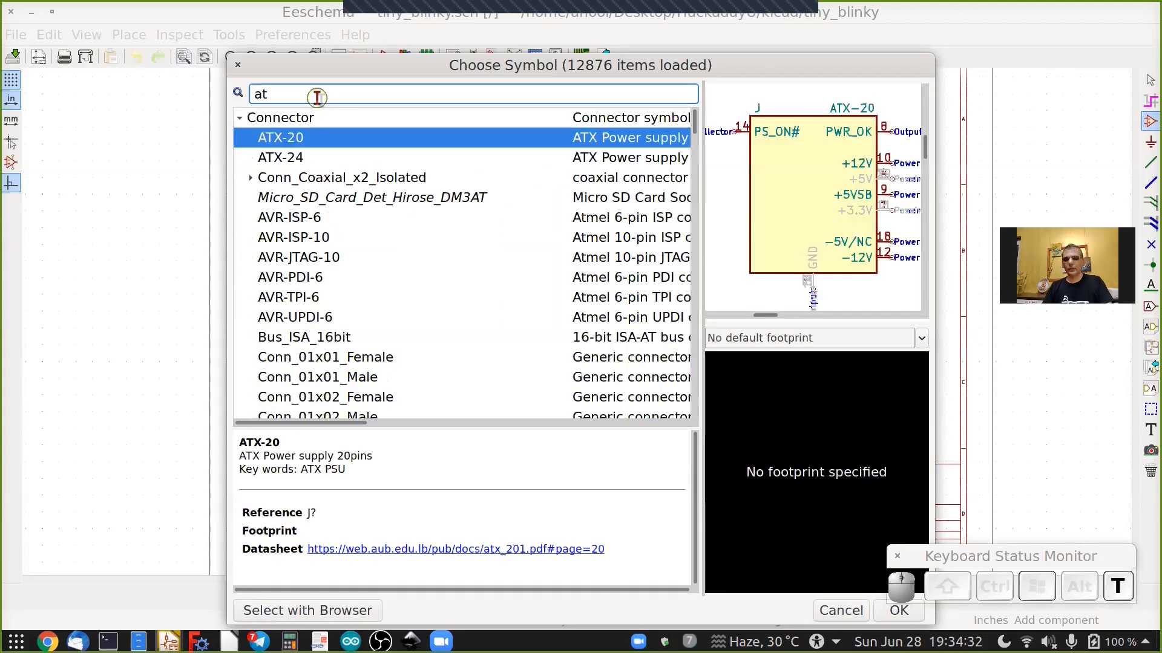
text(tiny)
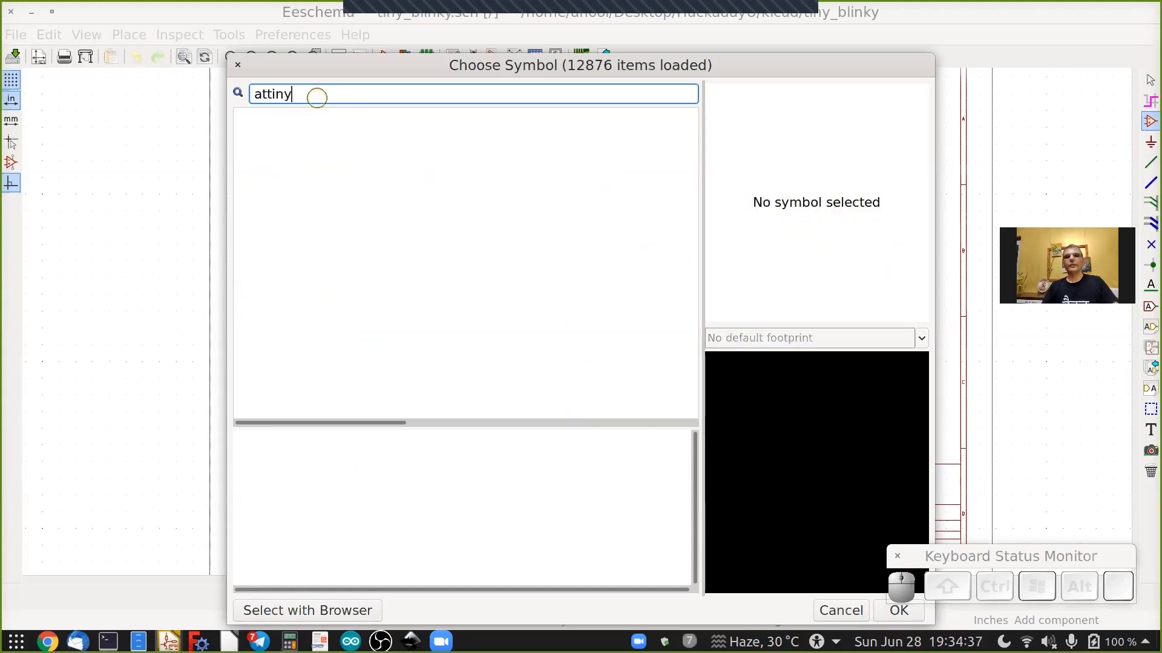
key(BackSpace)
key(BackSpace)
key(BackSpace)
key(BackSpace)
key(BackSpace)
key(BackSpace)
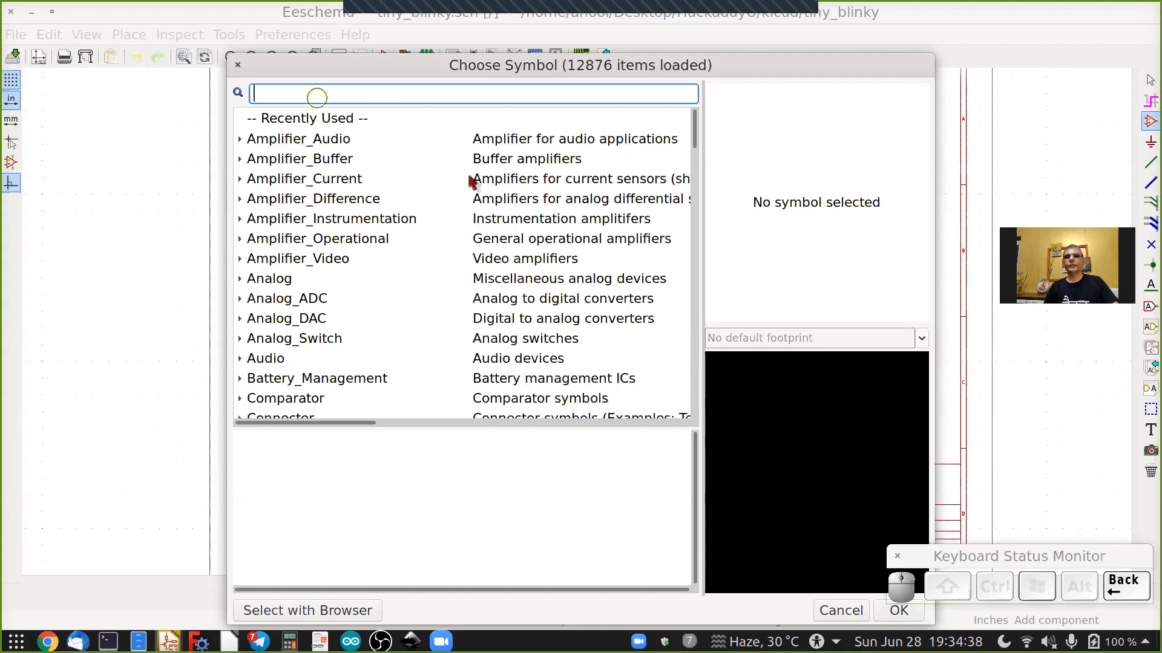
Browse the MCU library categories in the symbol chooser, then close it.
drag(693, 248, 692, 275)
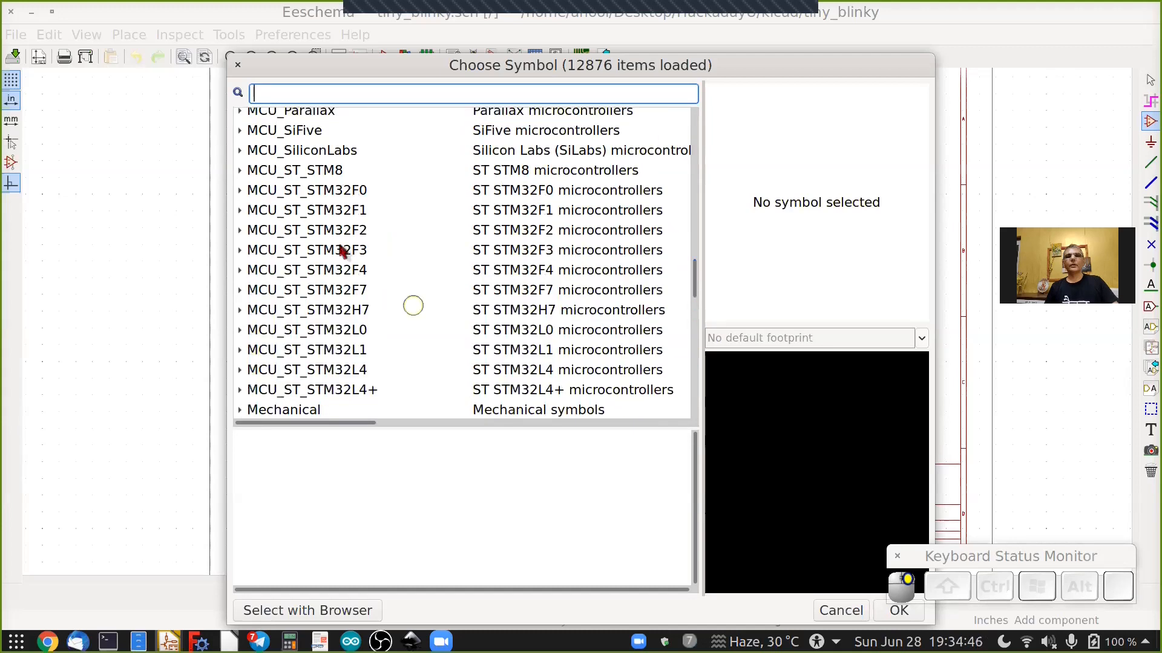
scroll(341, 245, up, 3)
scroll(324, 209, up, 3)
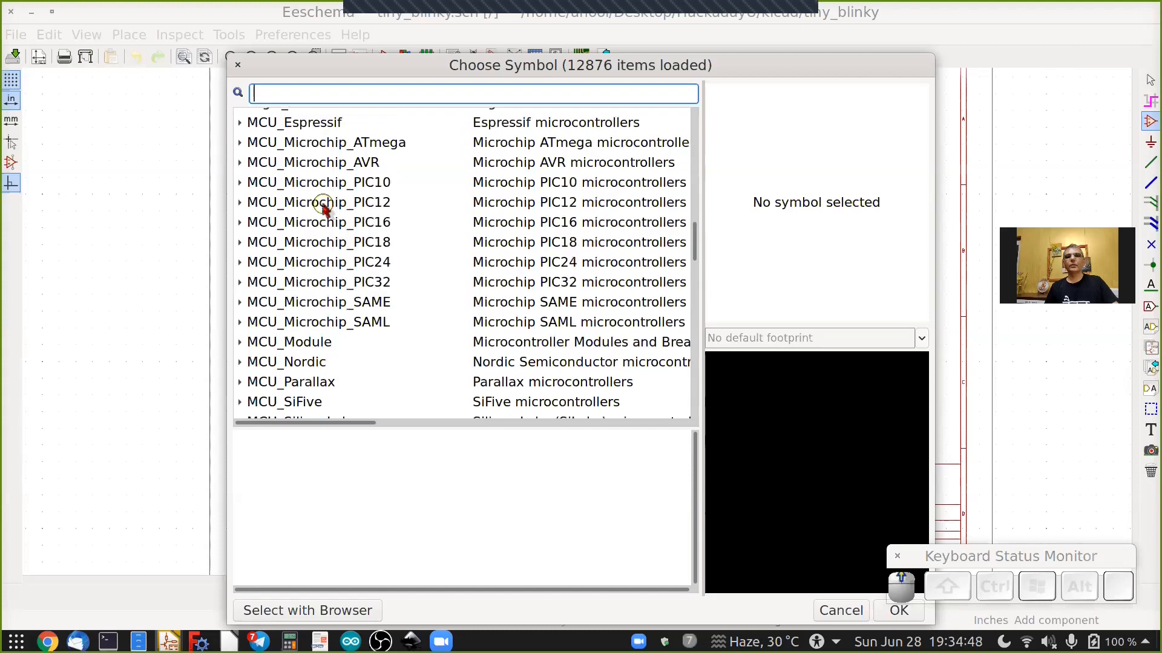
scroll(315, 218, up, 1)
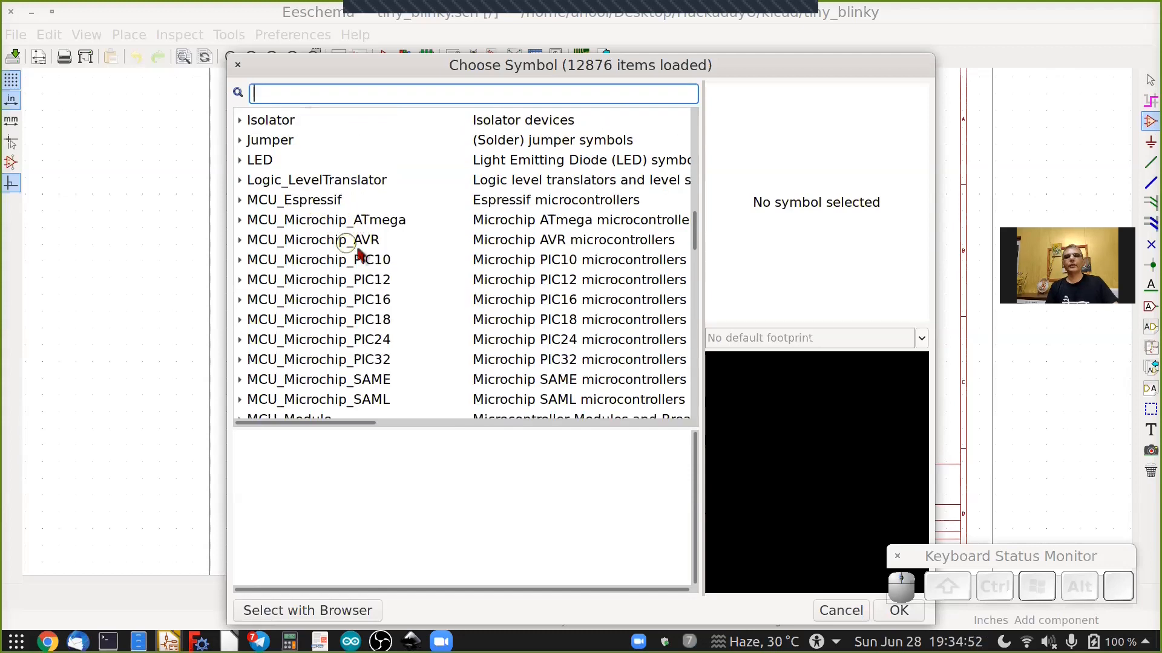
click(898, 611)
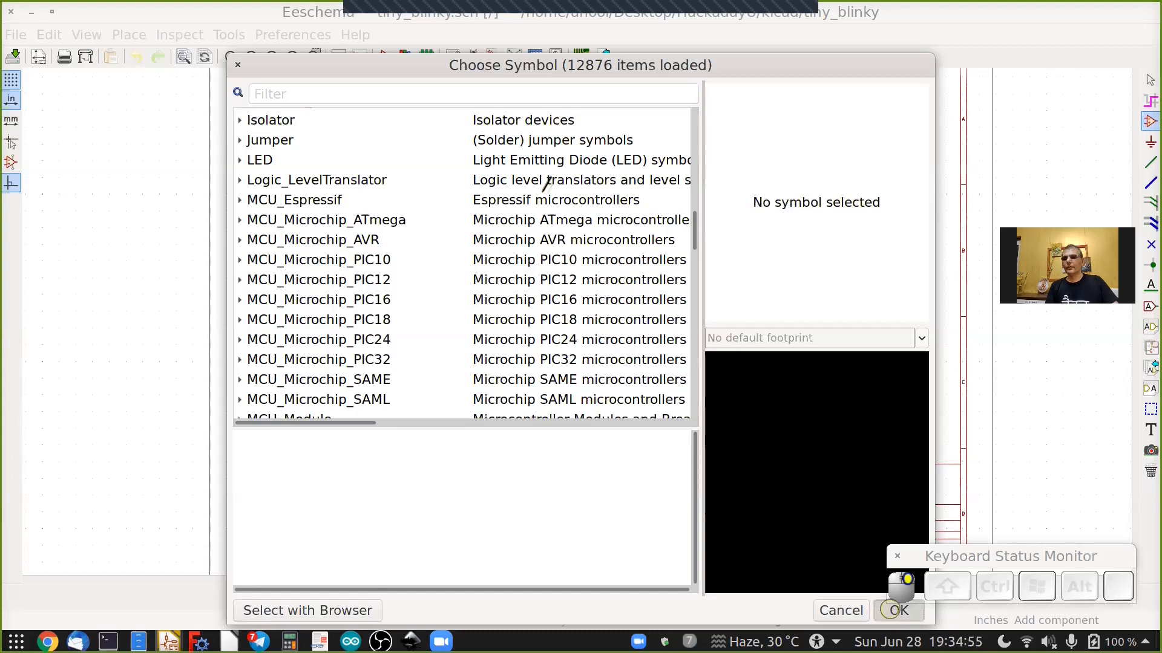
Enable the MCU_Microchip_ATtiny library in the global symbol libraries table and apply the change.
click(286, 38)
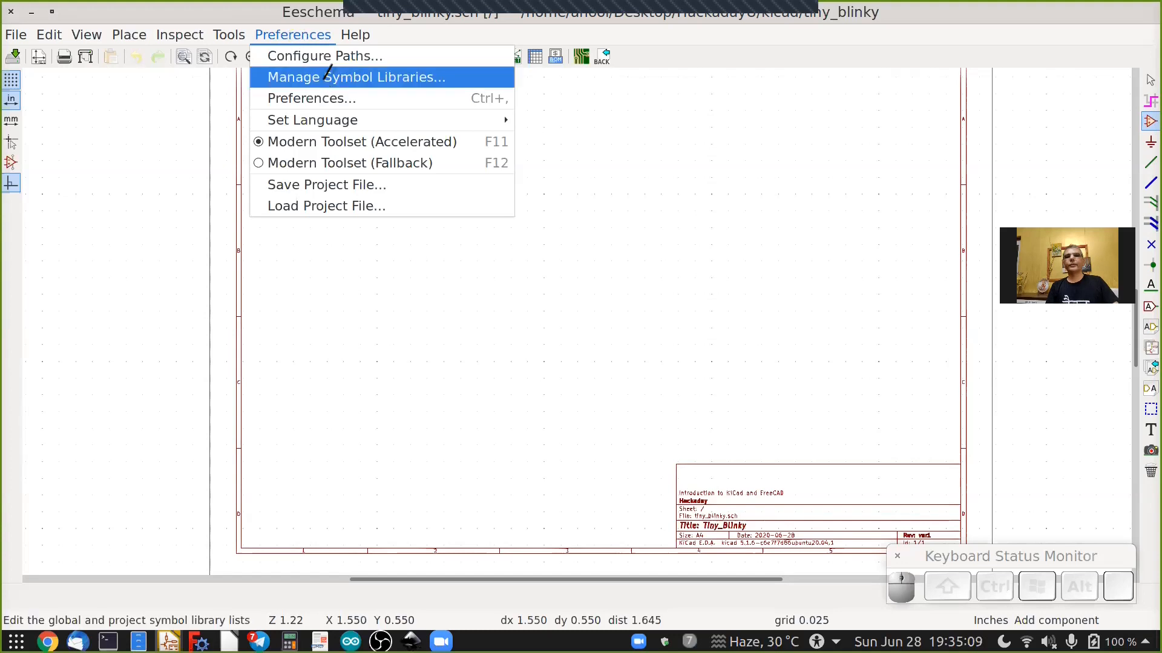
click(327, 75)
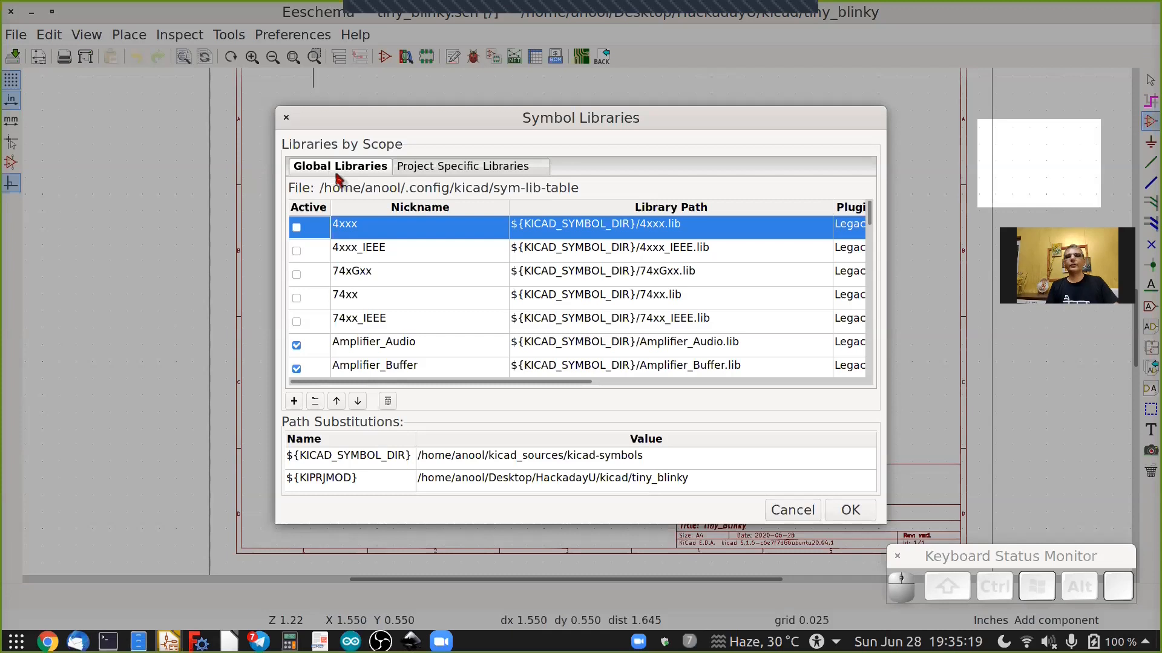
click(465, 170)
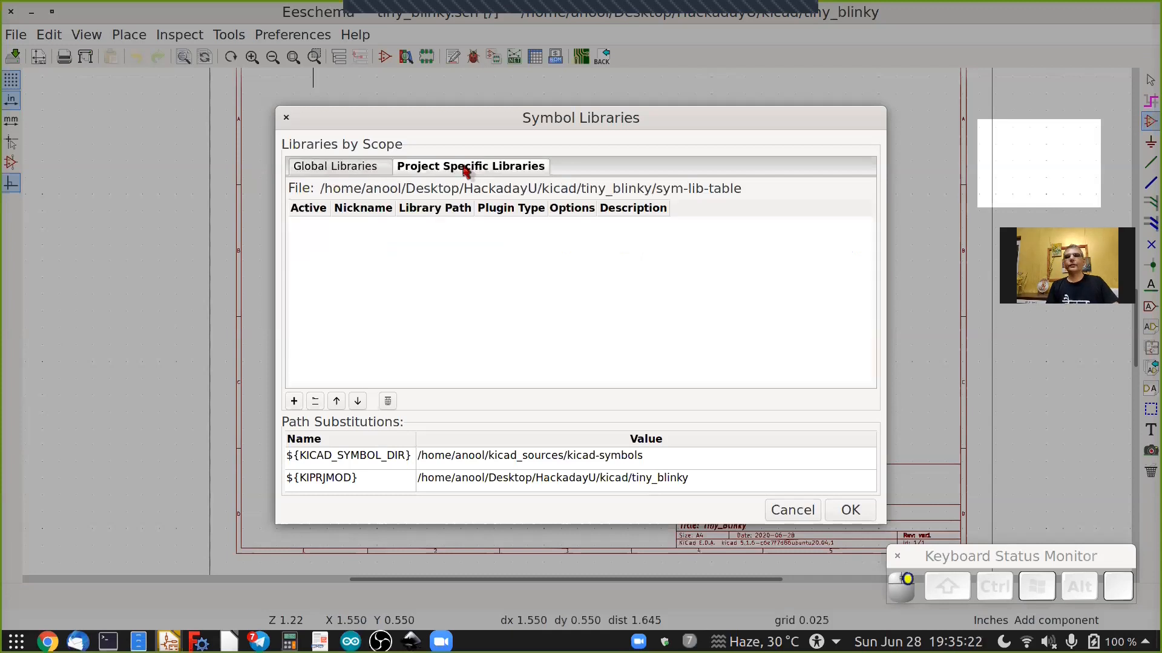
click(356, 170)
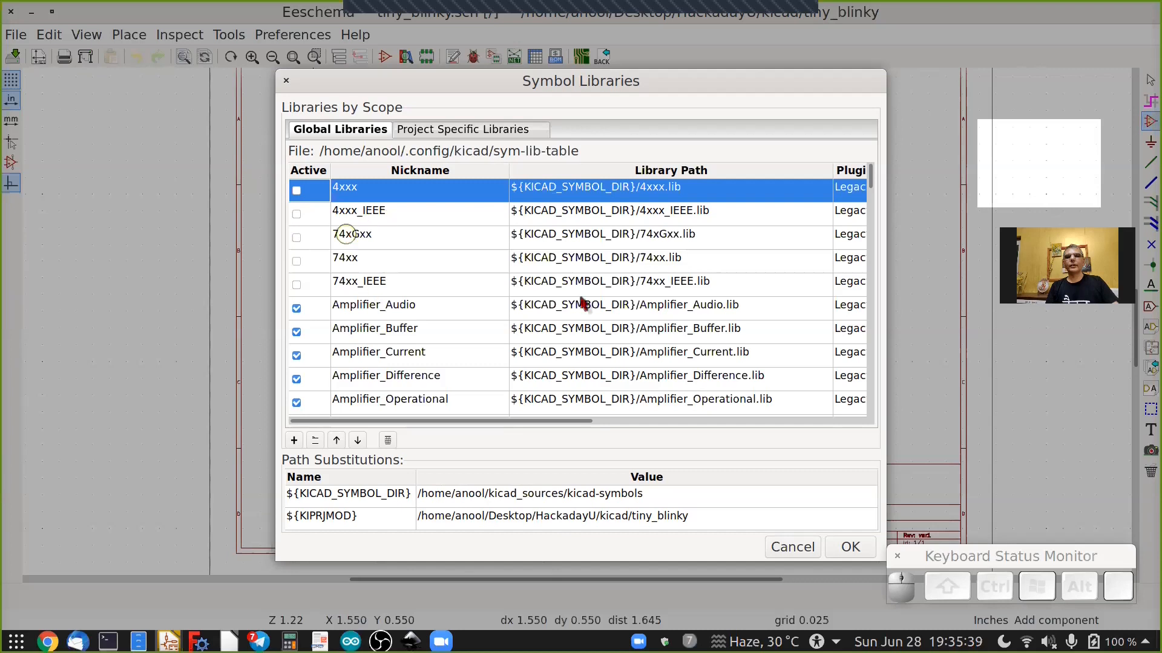
drag(872, 177, 876, 279)
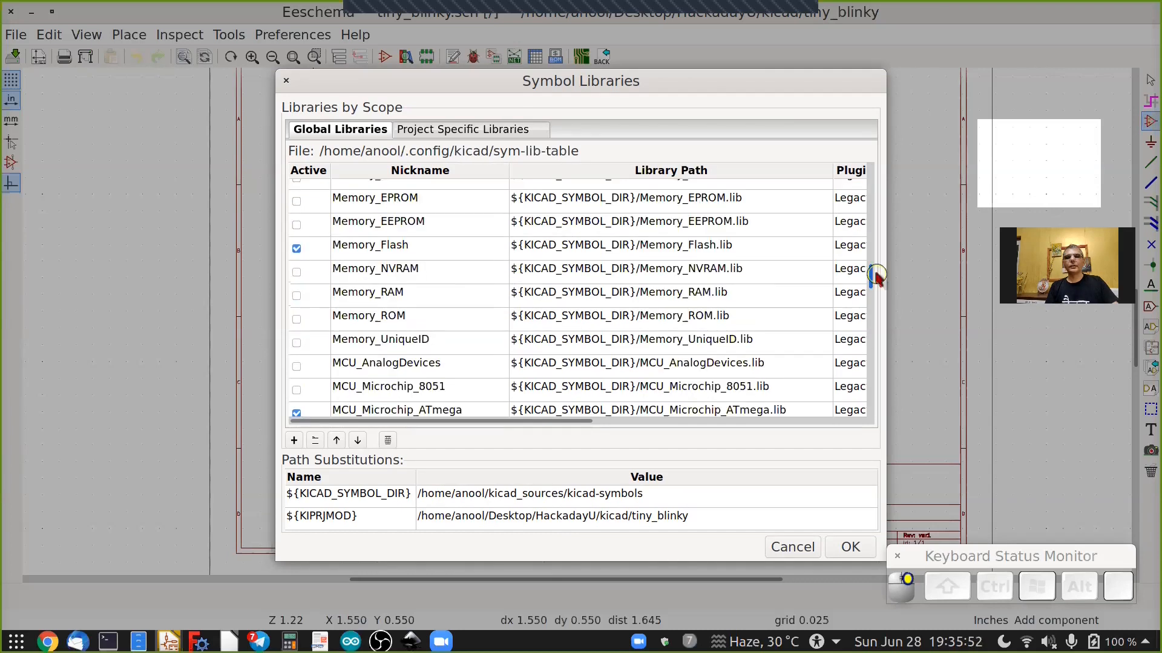
scroll(406, 396, down, 2)
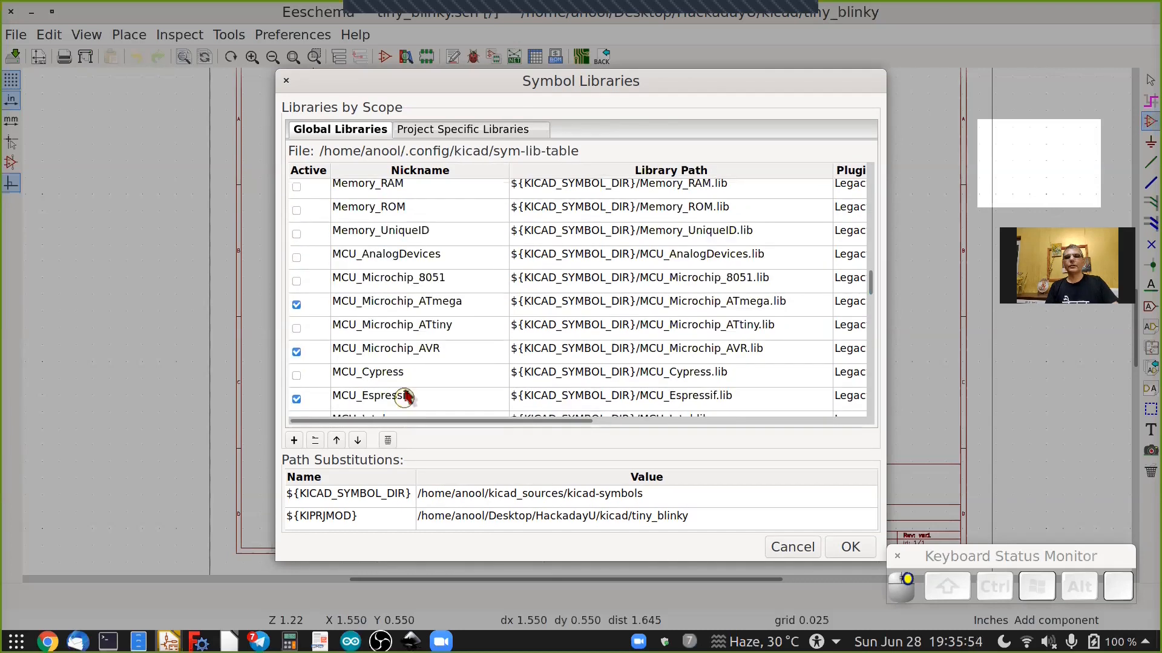
click(296, 327)
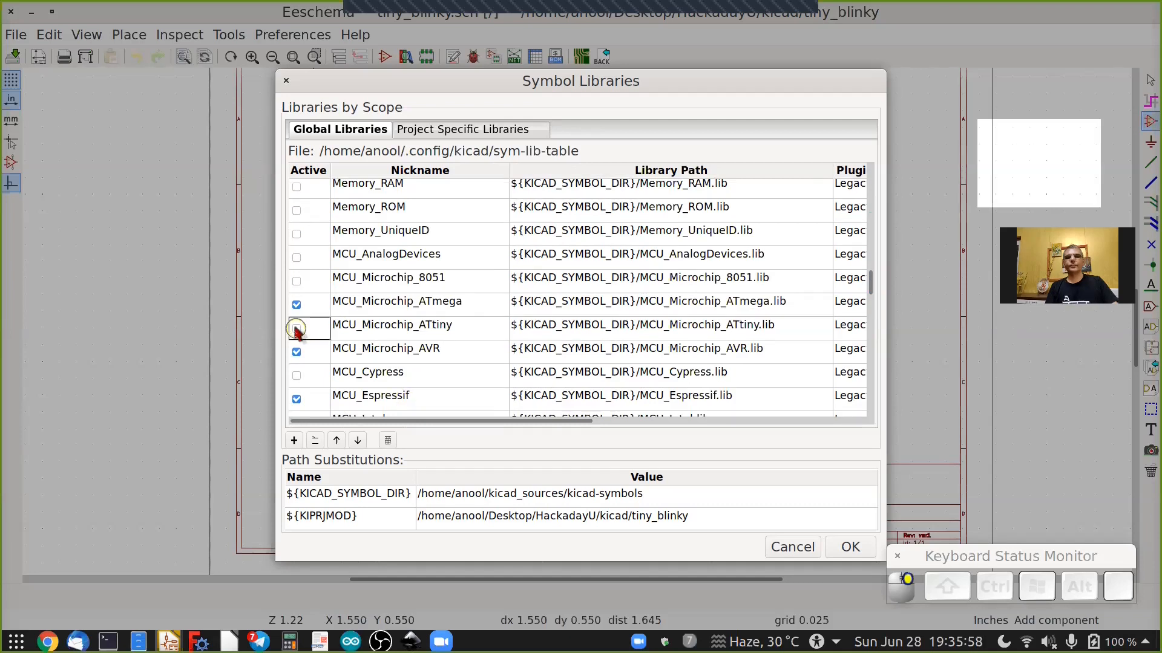
click(427, 337)
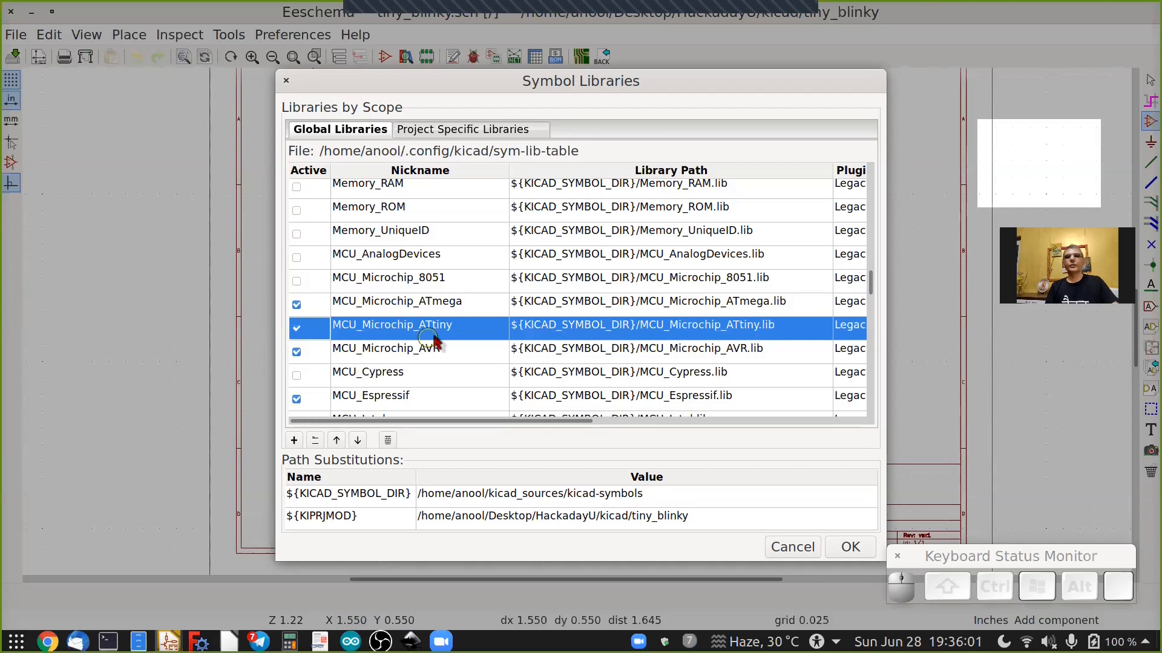
click(850, 547)
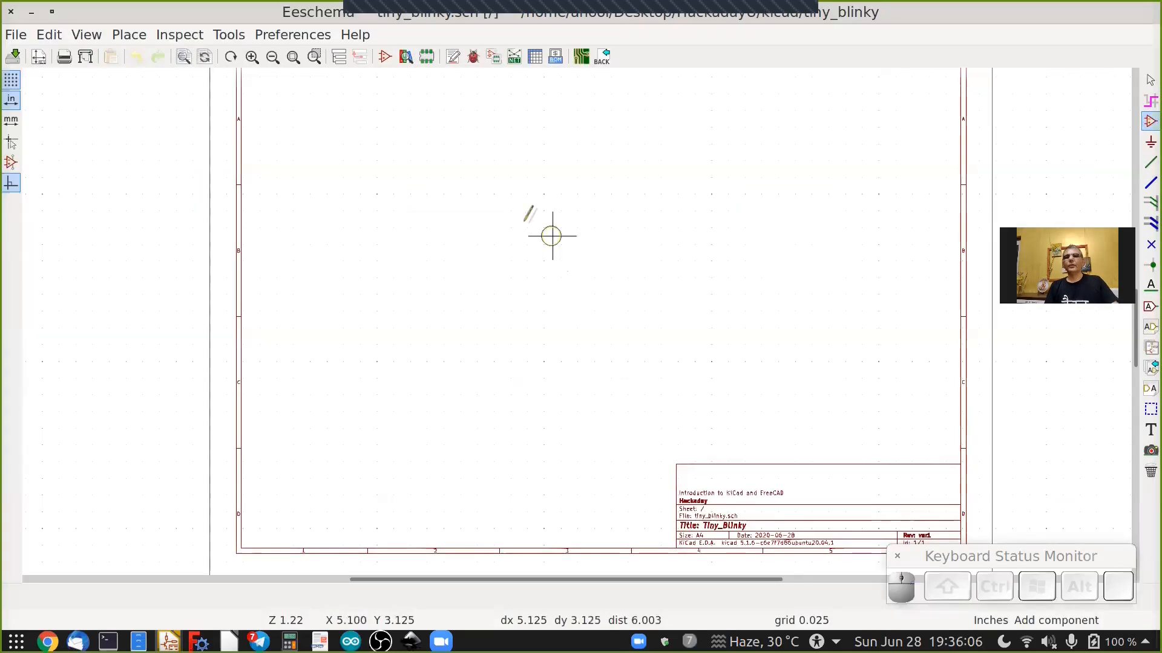
Search the symbol chooser for attiny85 and place the ATtiny85-20PU microcontroller on the sheet.
click(575, 245)
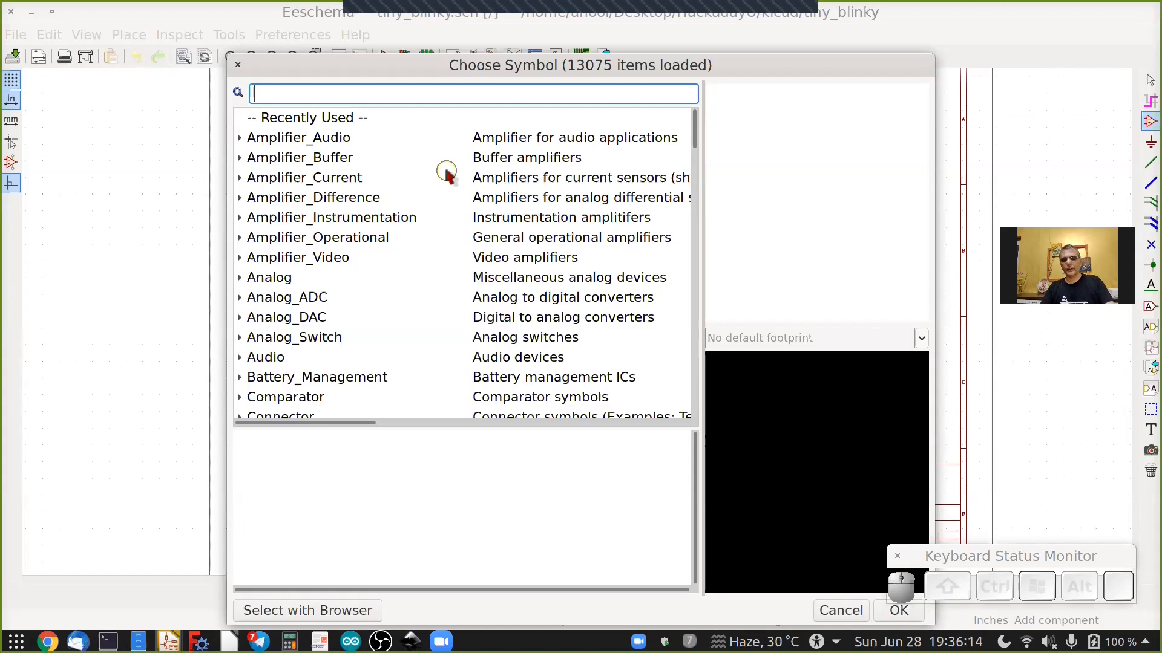
text(attiny)
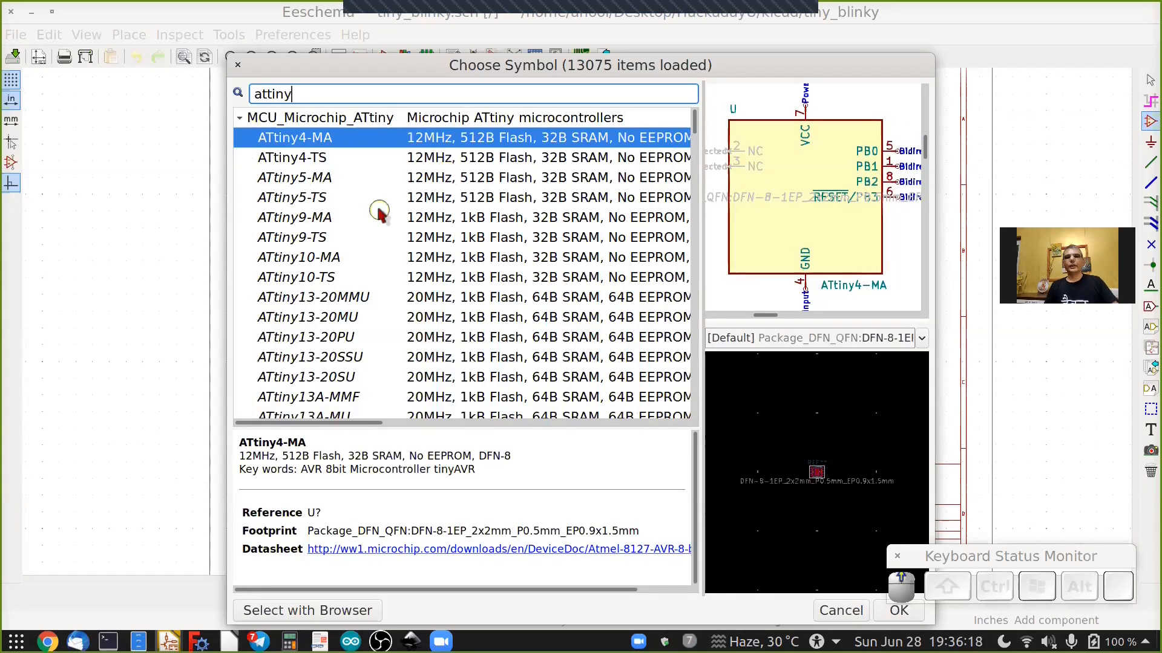
scroll(382, 212, down, 6)
scroll(378, 208, up, 1)
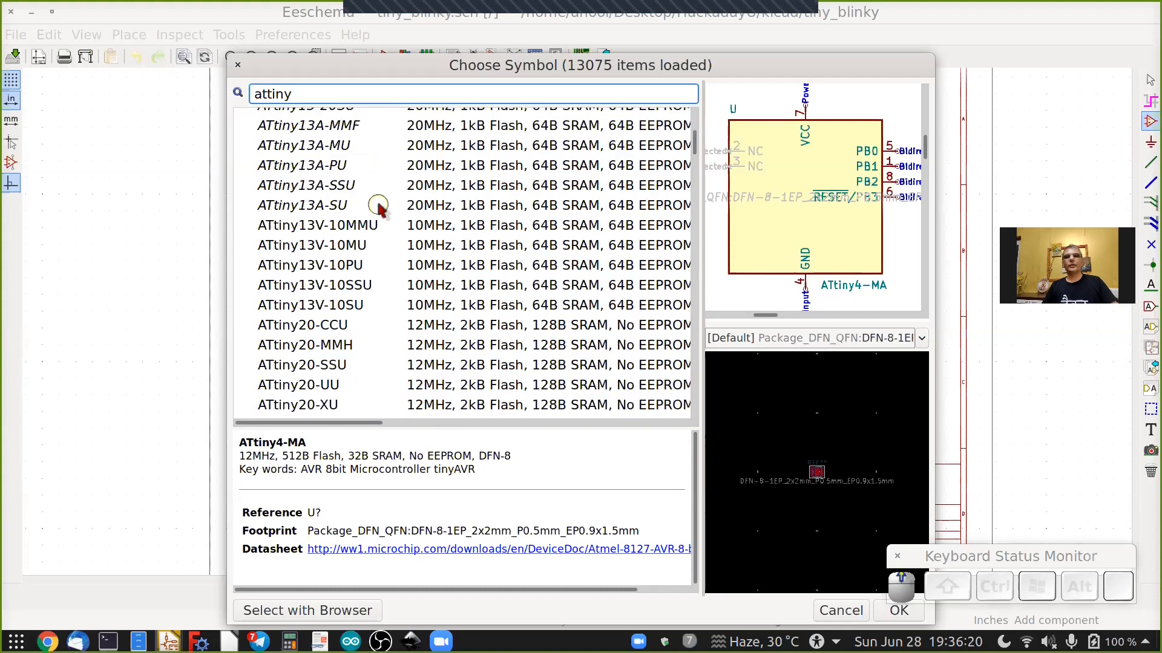
scroll(370, 202, up, 5)
text(8)
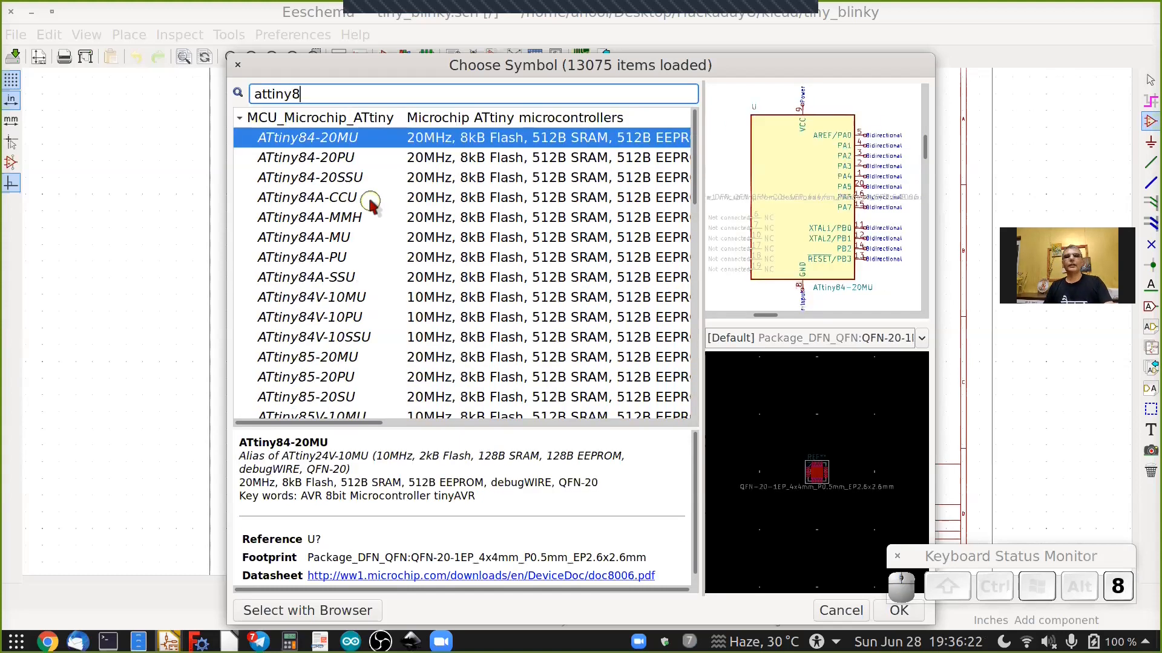
text(5)
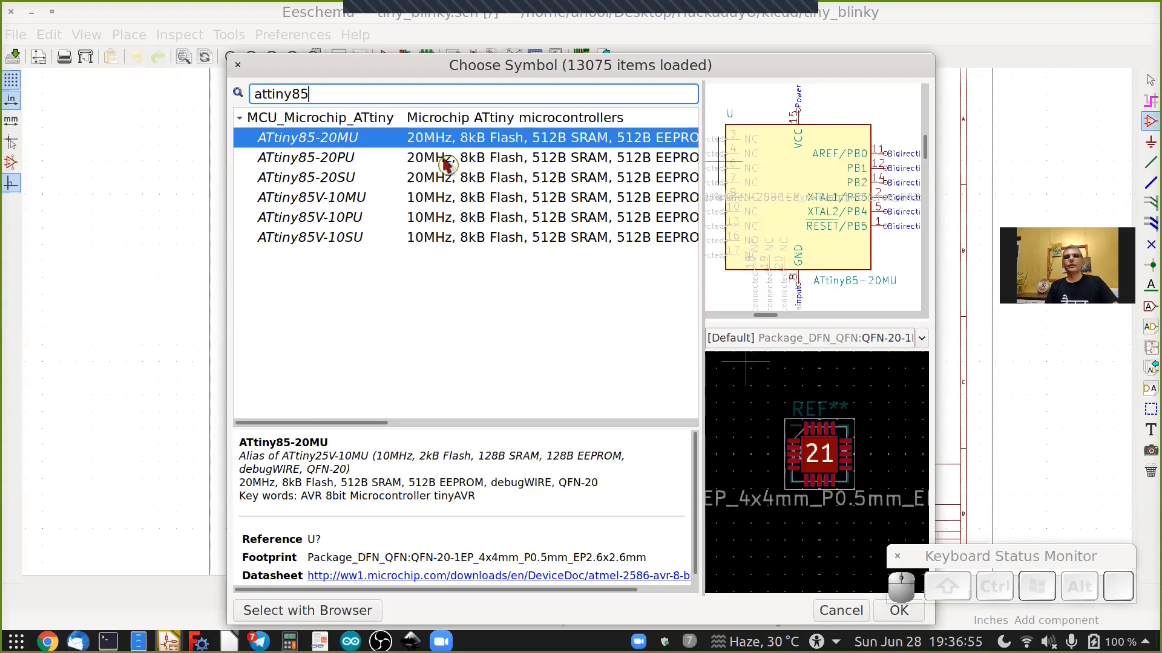
click(446, 161)
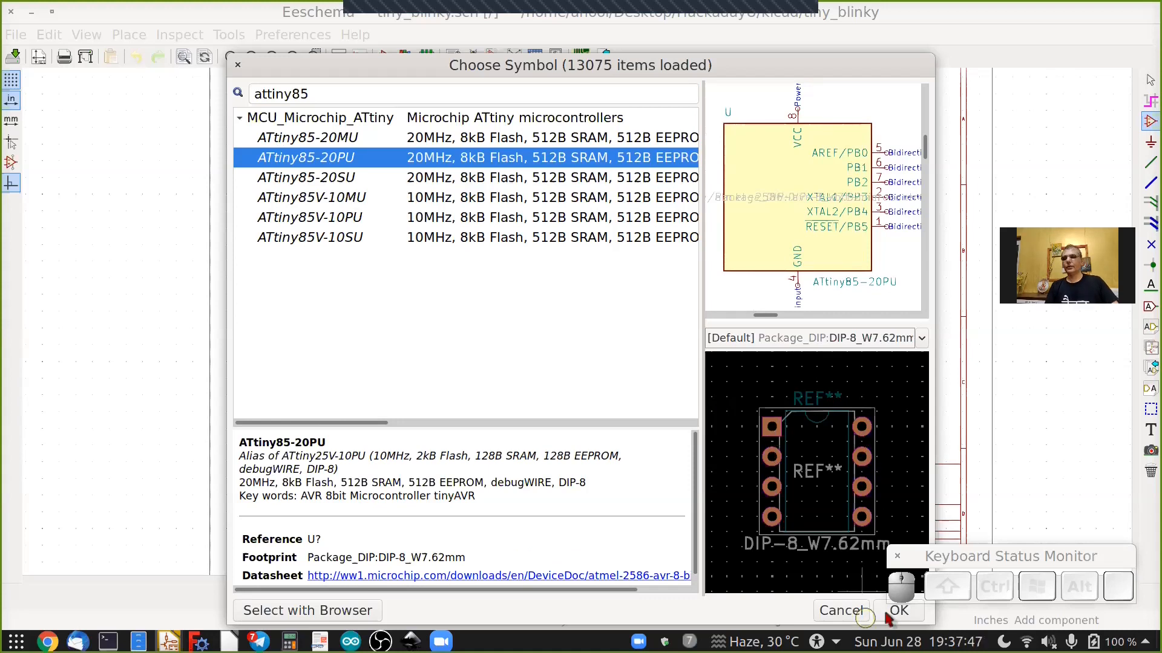
click(887, 612)
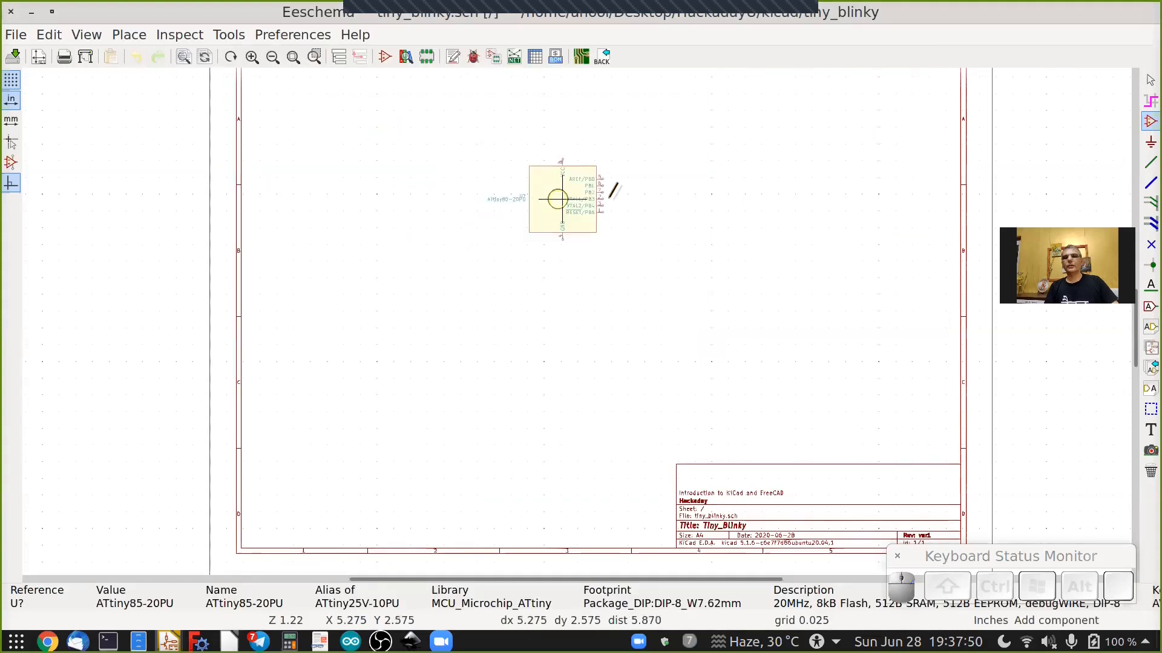
click(571, 201)
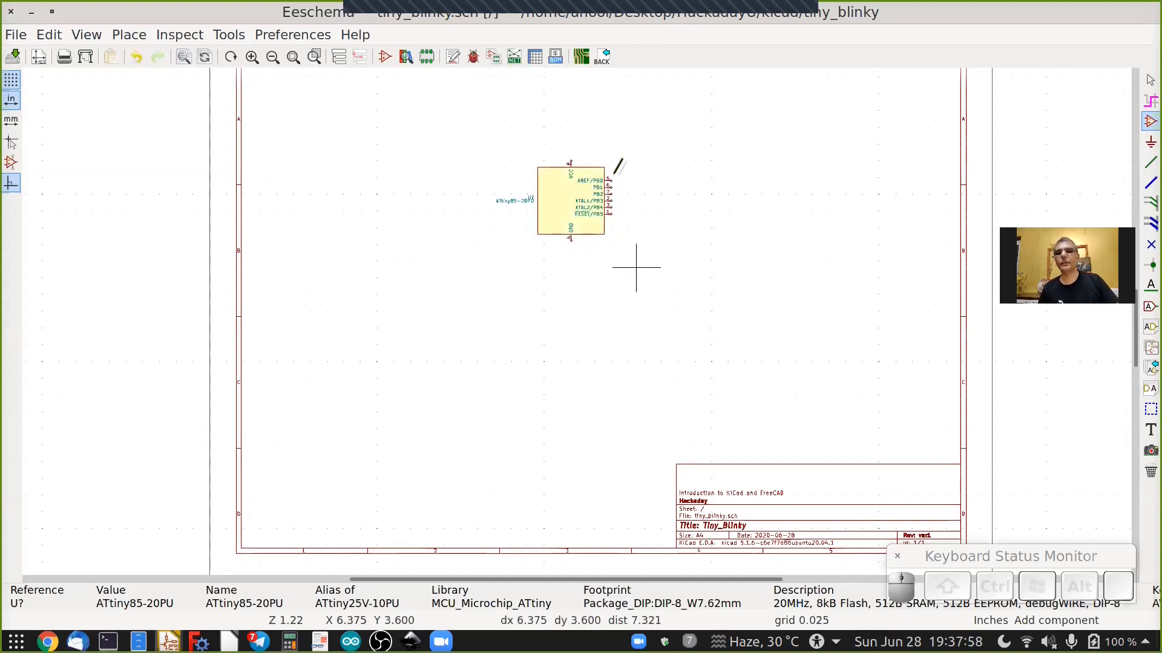
Start placing another symbol and choose the SW_Push switch by searching for sw push.
scroll(617, 163, up, 3)
scroll(615, 179, up, 3)
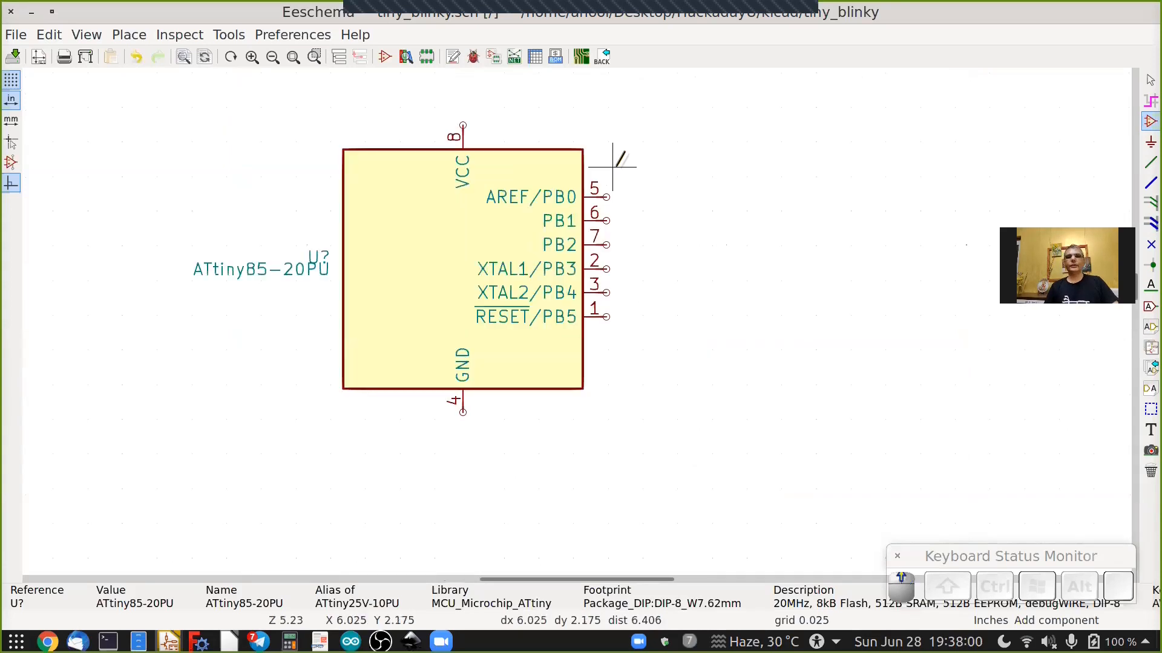
scroll(623, 174, down, 3)
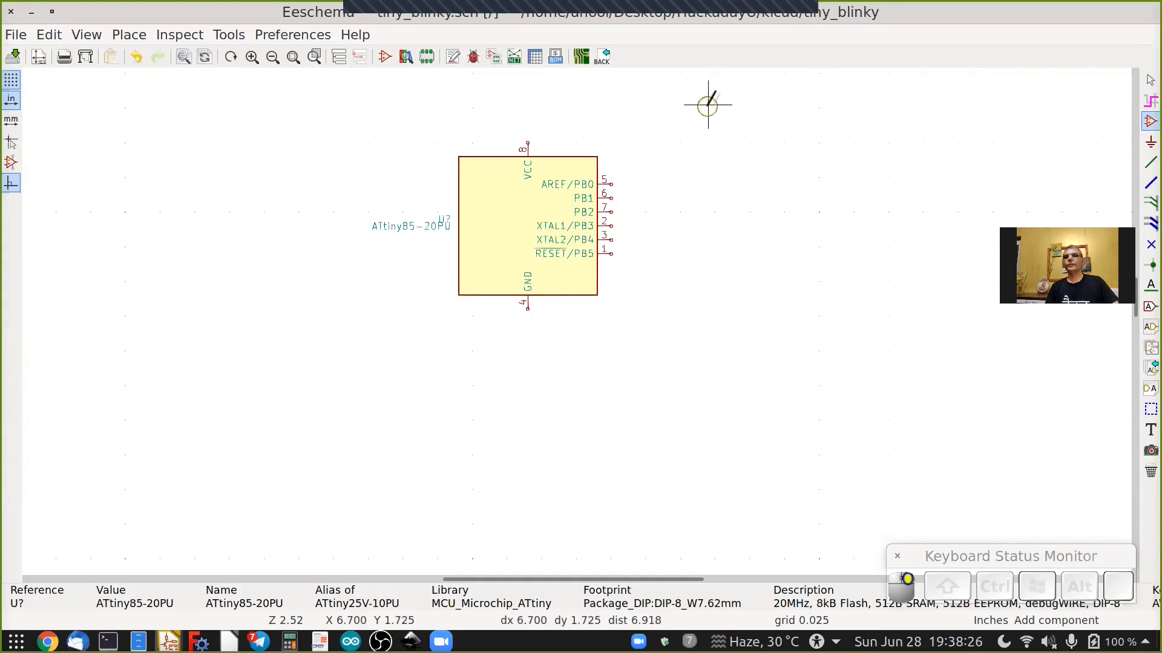
click(538, 149)
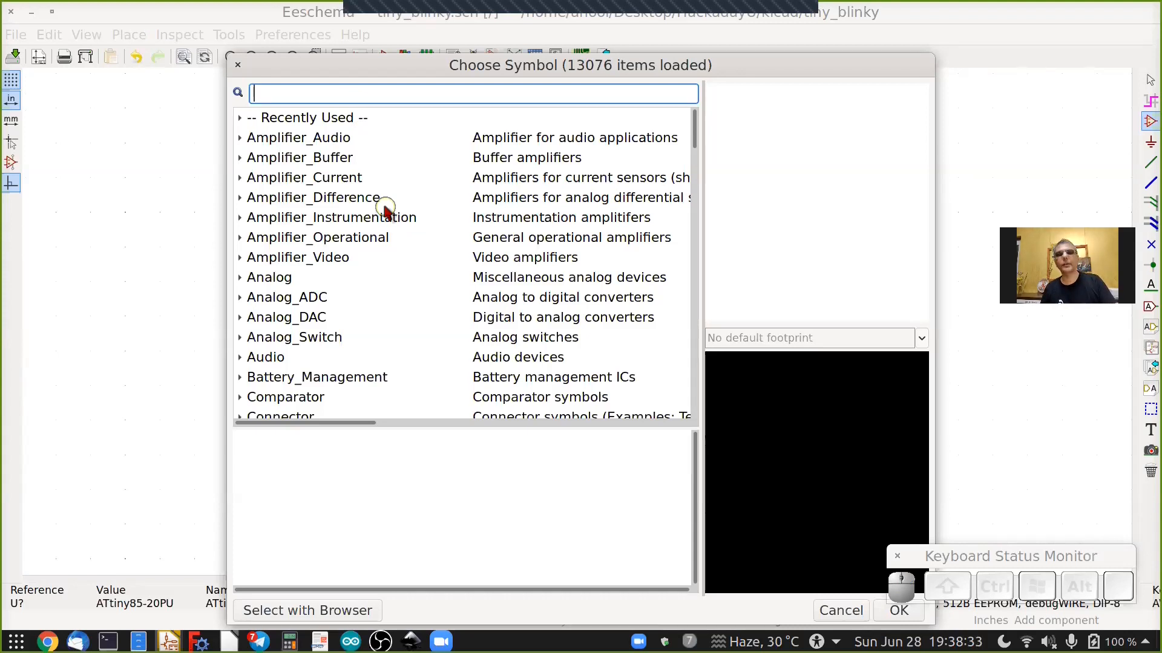
text(s)
text(w)
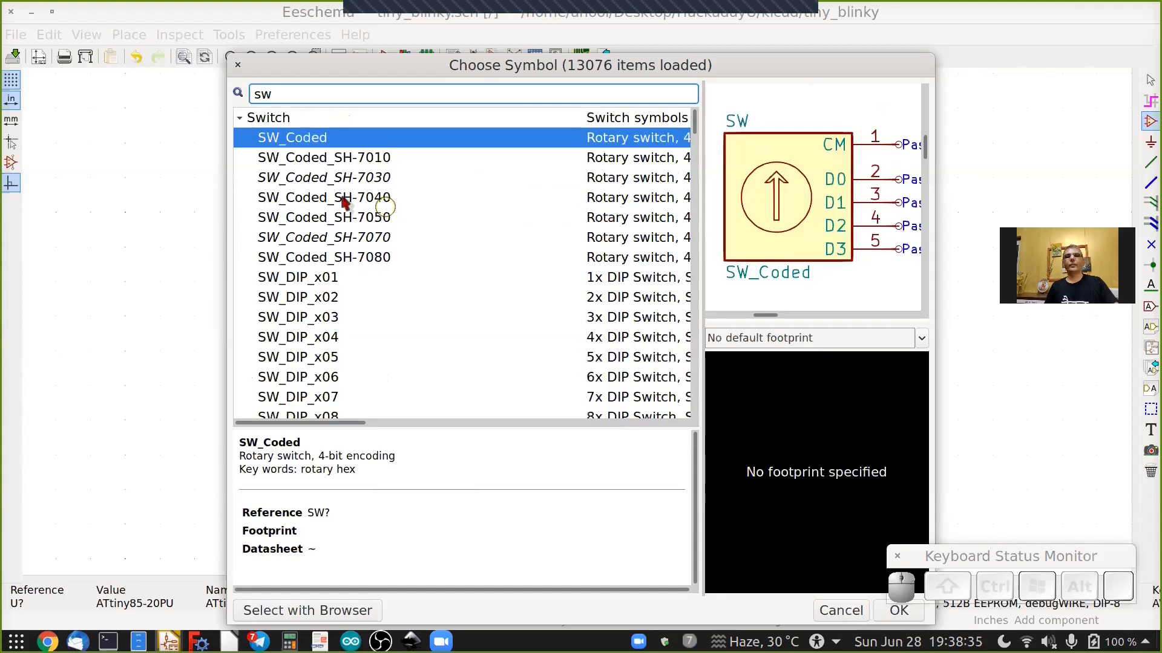
scroll(493, 257, down, 5)
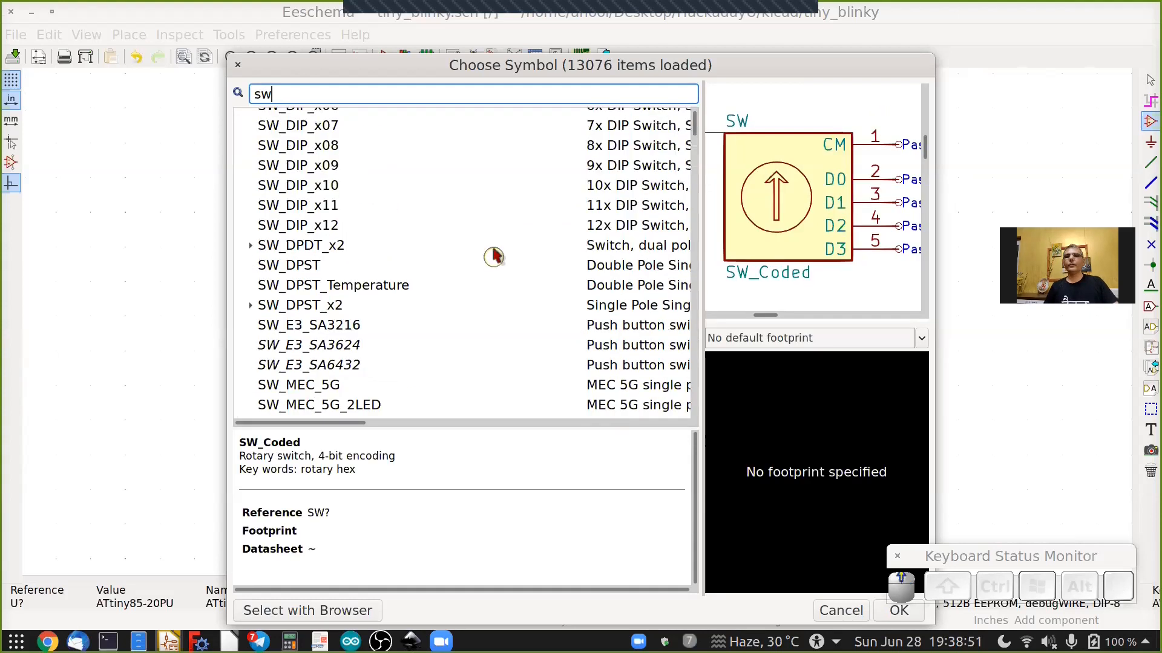
scroll(339, 145, up, 5)
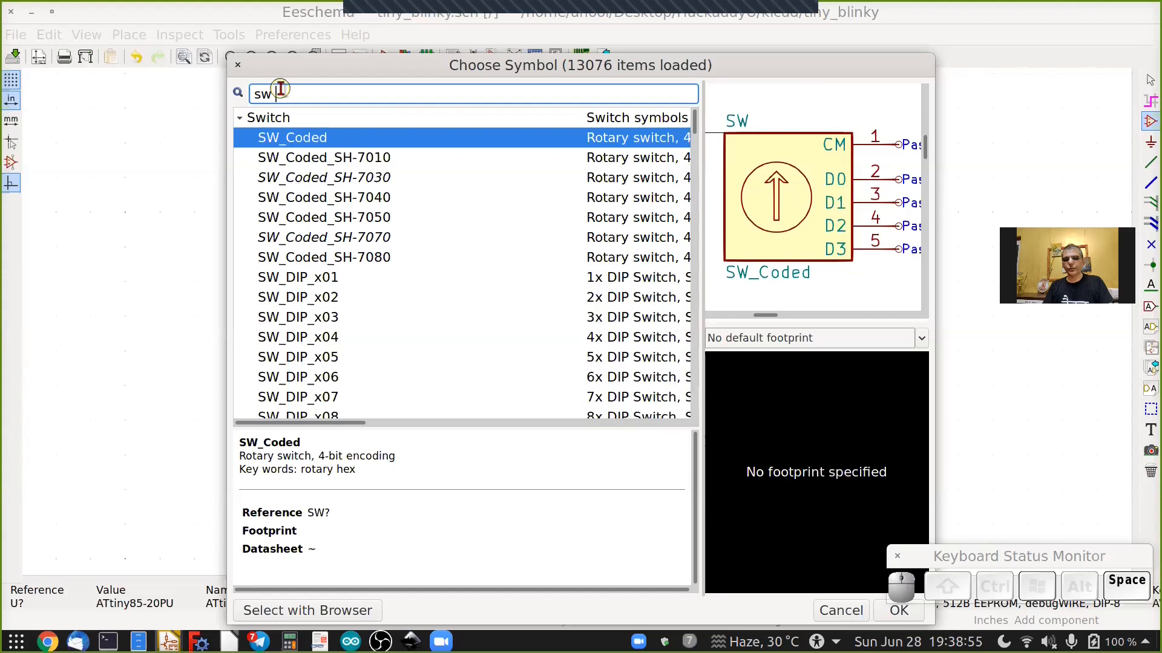
text(push)
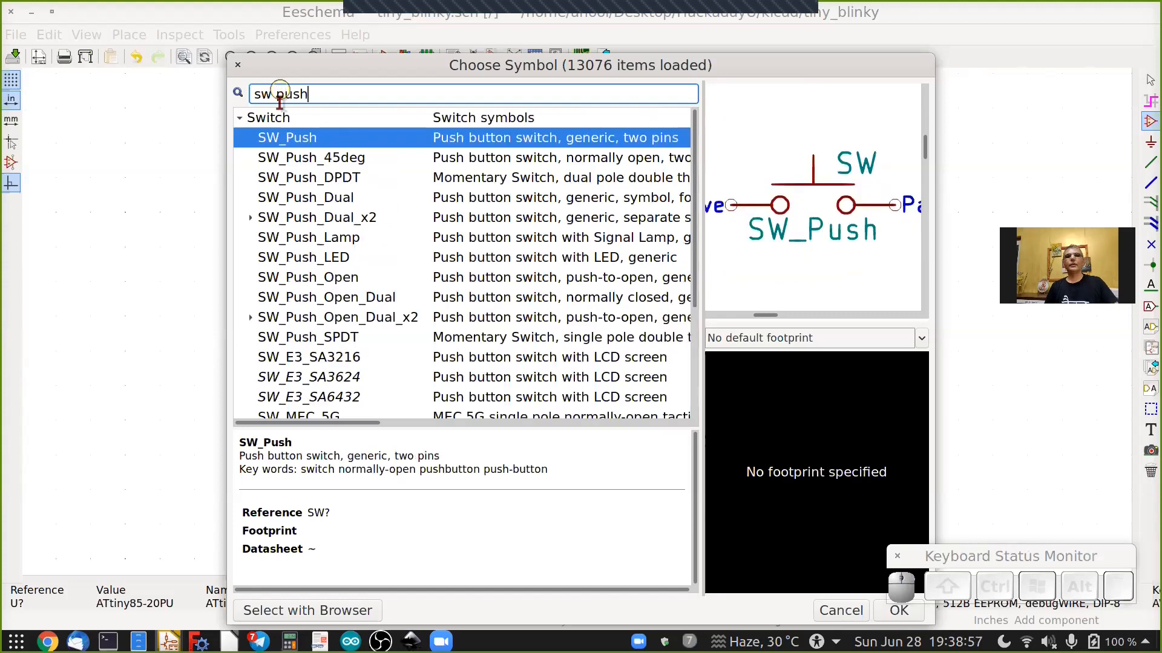
click(315, 138)
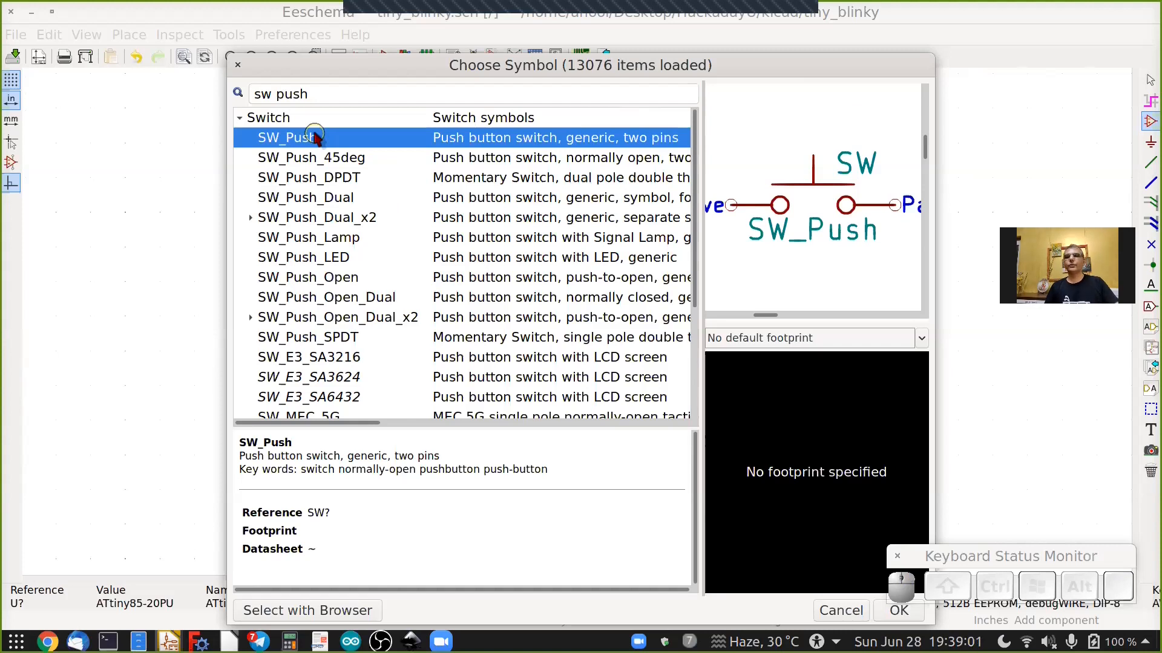
scroll(508, 305, down, 3)
scroll(509, 302, up, 3)
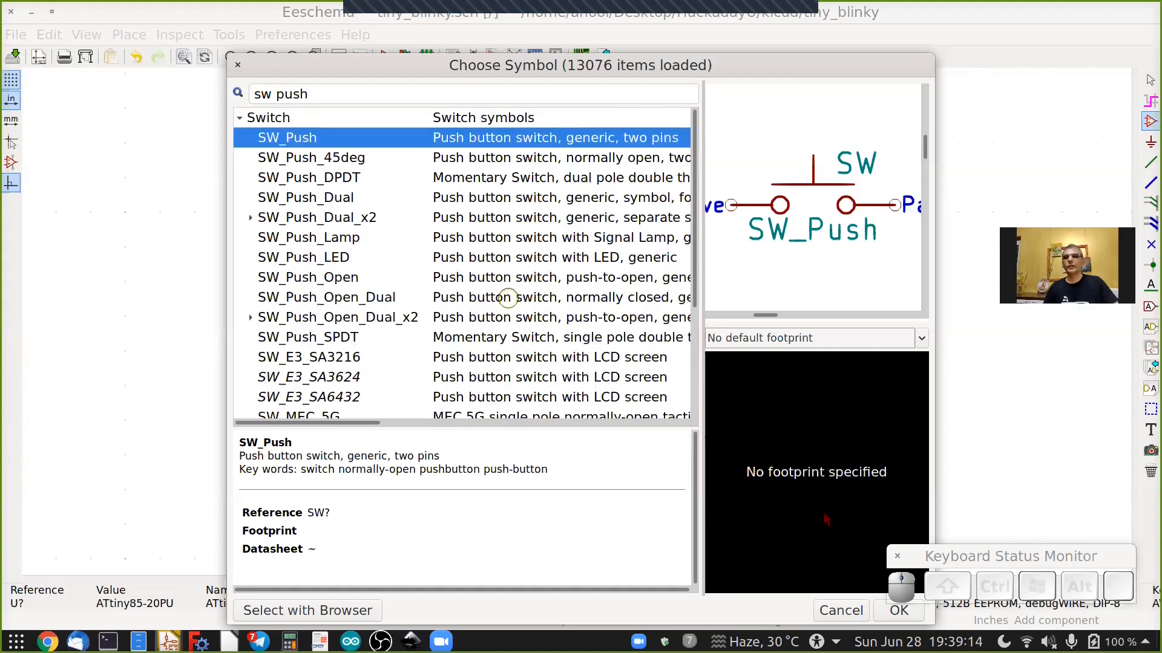
click(899, 611)
Rotate the push-button switch vertical, place it above the ATtiny85, and move it slightly left.
scroll(539, 440, down, 2)
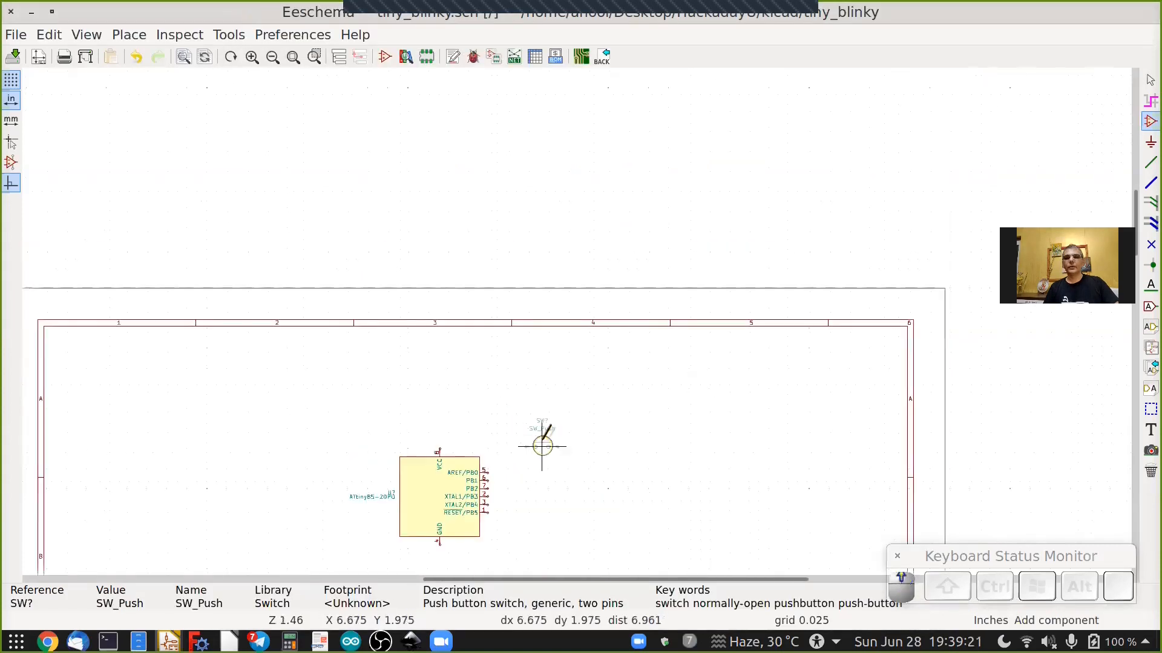
scroll(541, 438, up, 4)
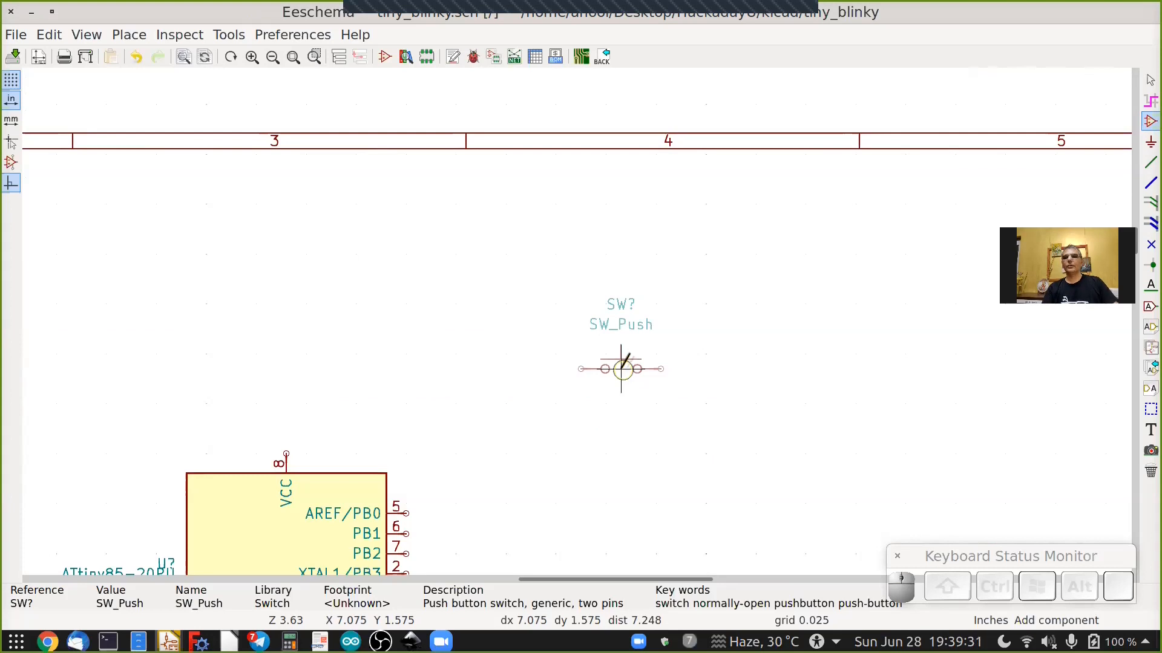
key(r)
key(r)
key(r)
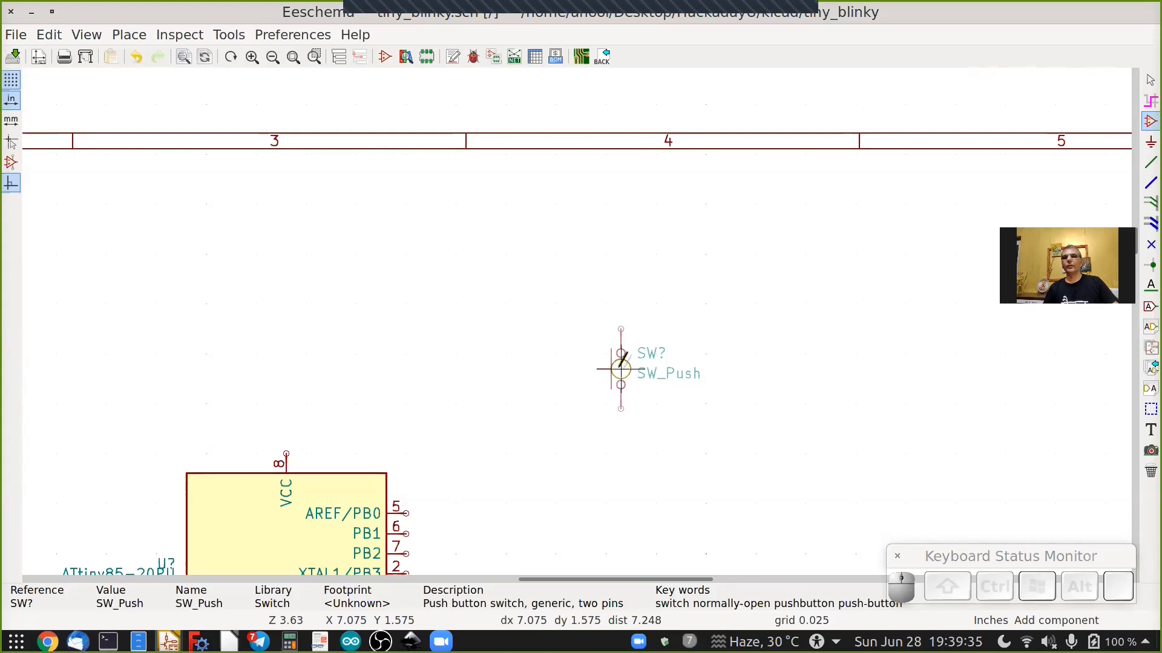
right_click(618, 350)
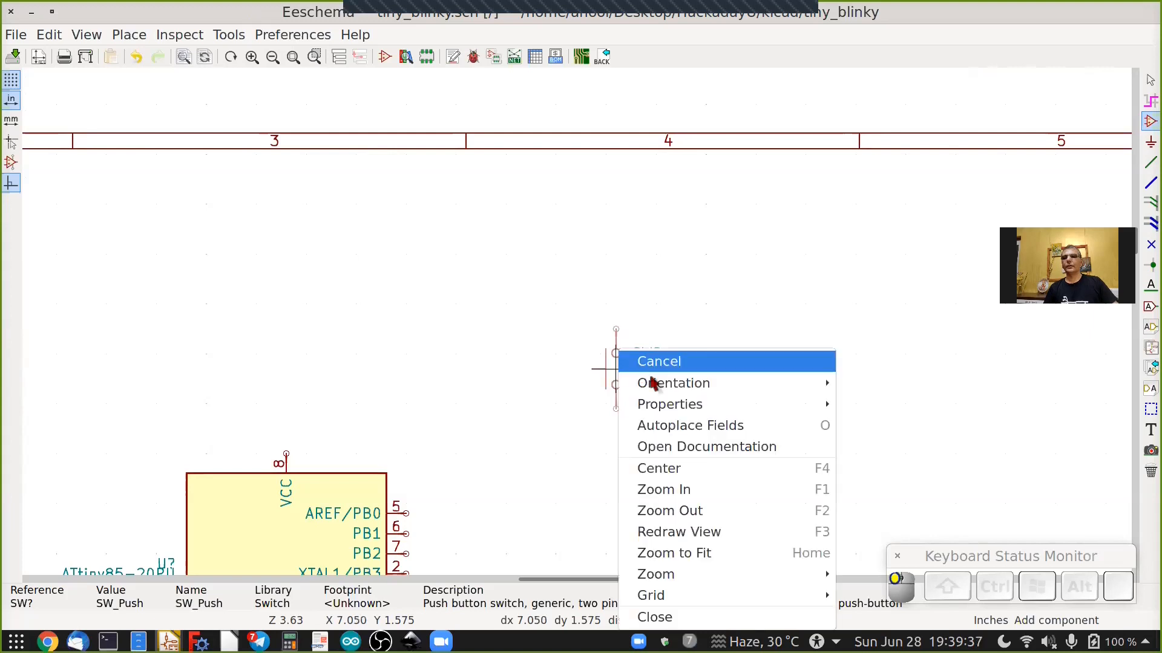
mouse_move(746, 384)
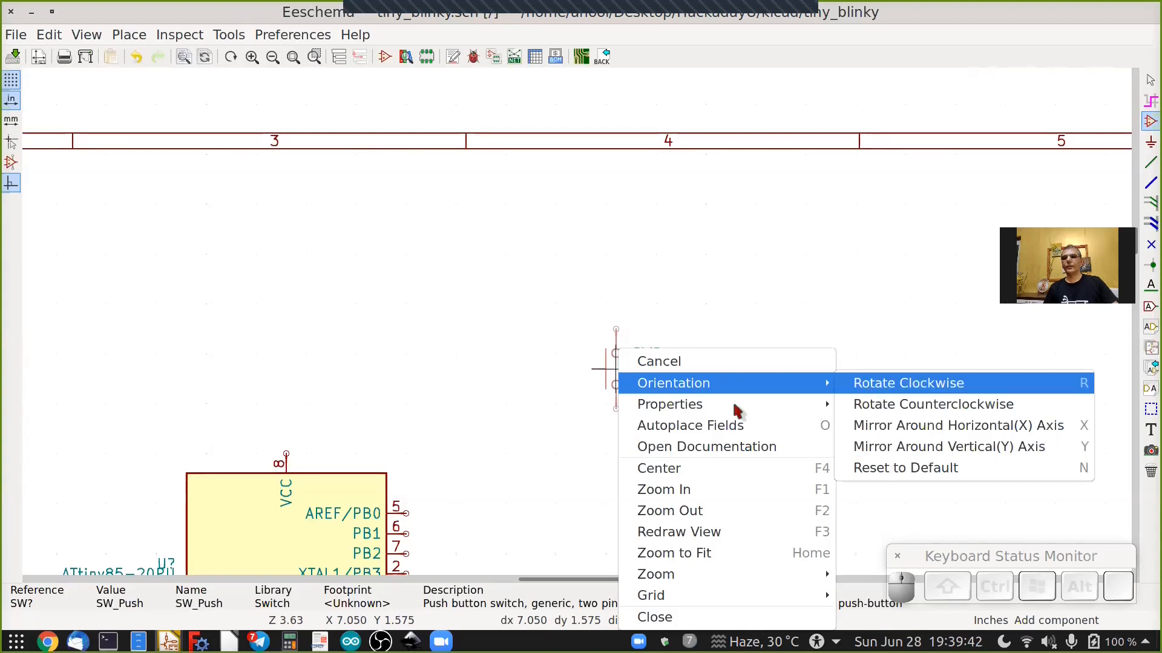
click(664, 361)
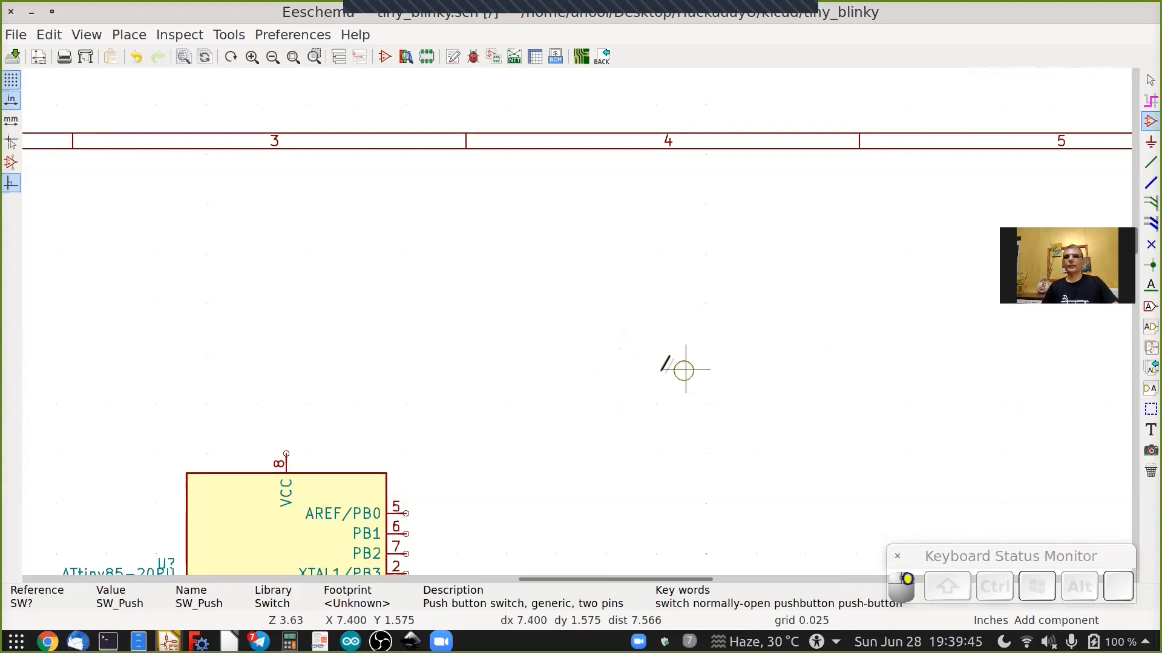
key(r)
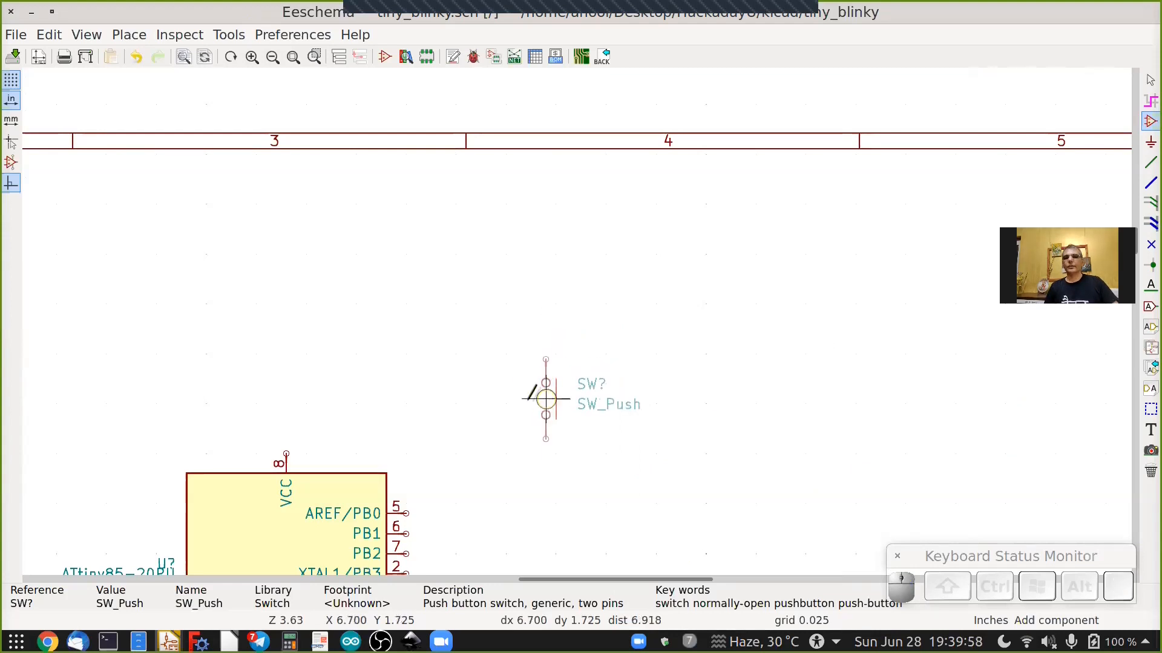
click(544, 398)
key(shift)
shift+scroll(519, 399, down, 3)
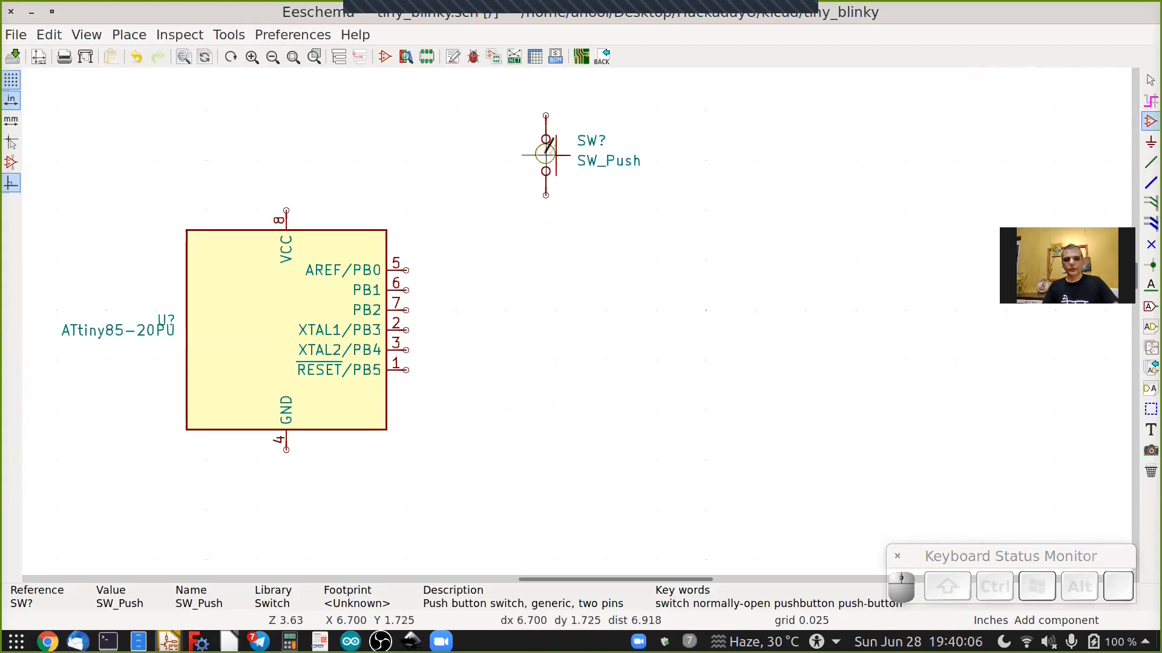
key(Escape)
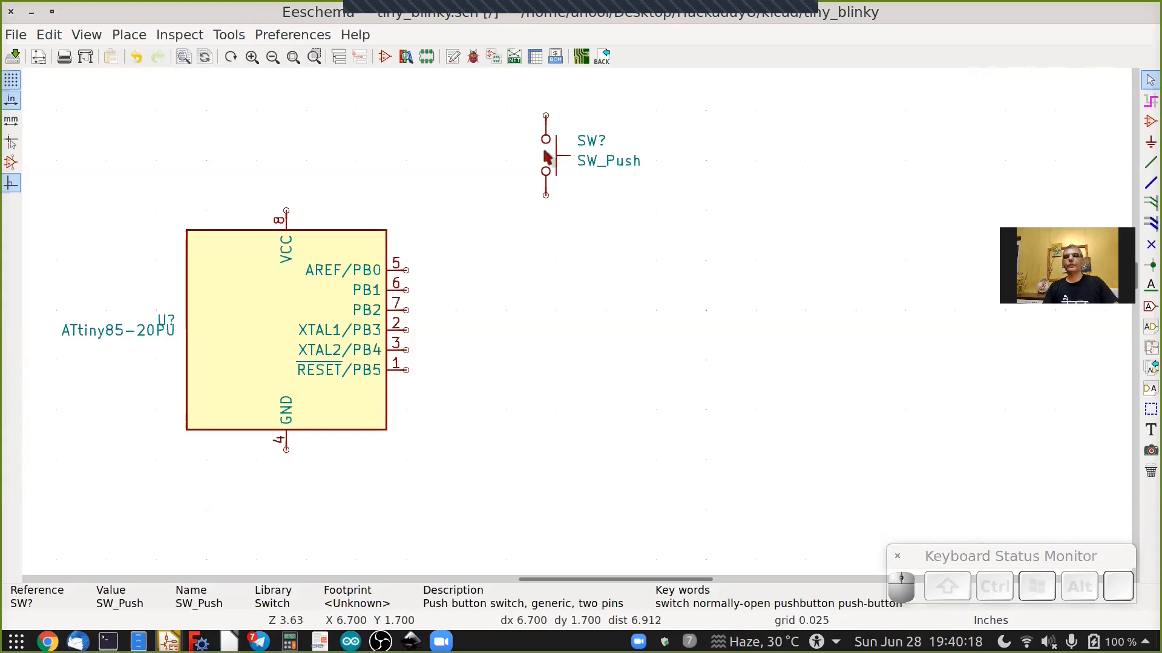
key(m)
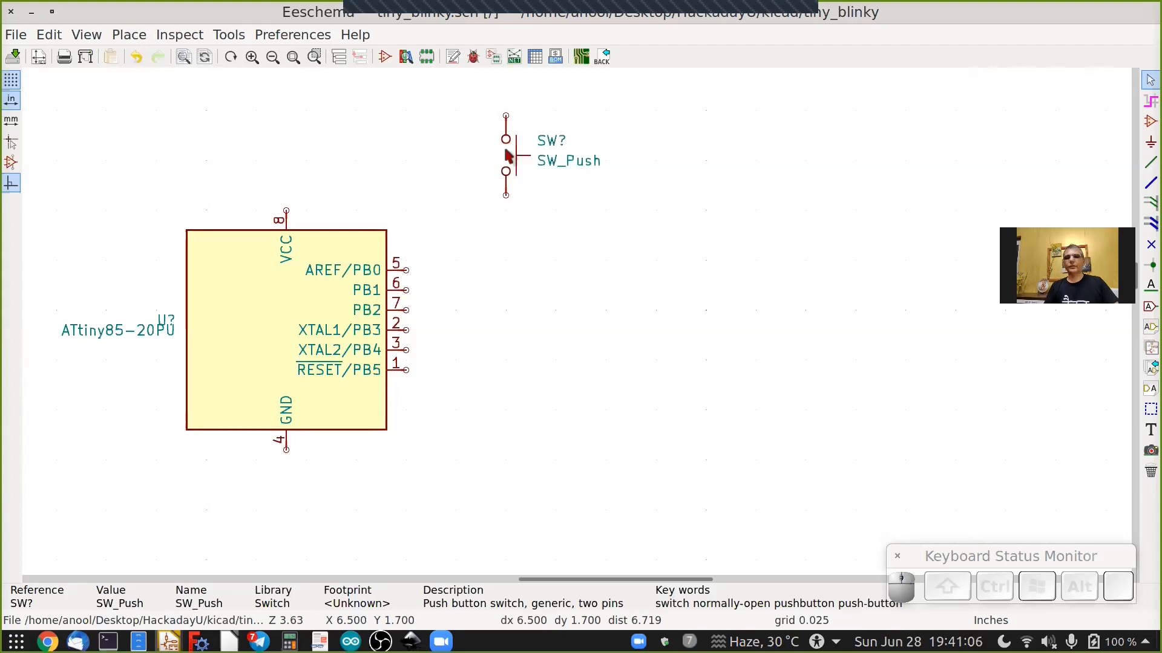
key(space)
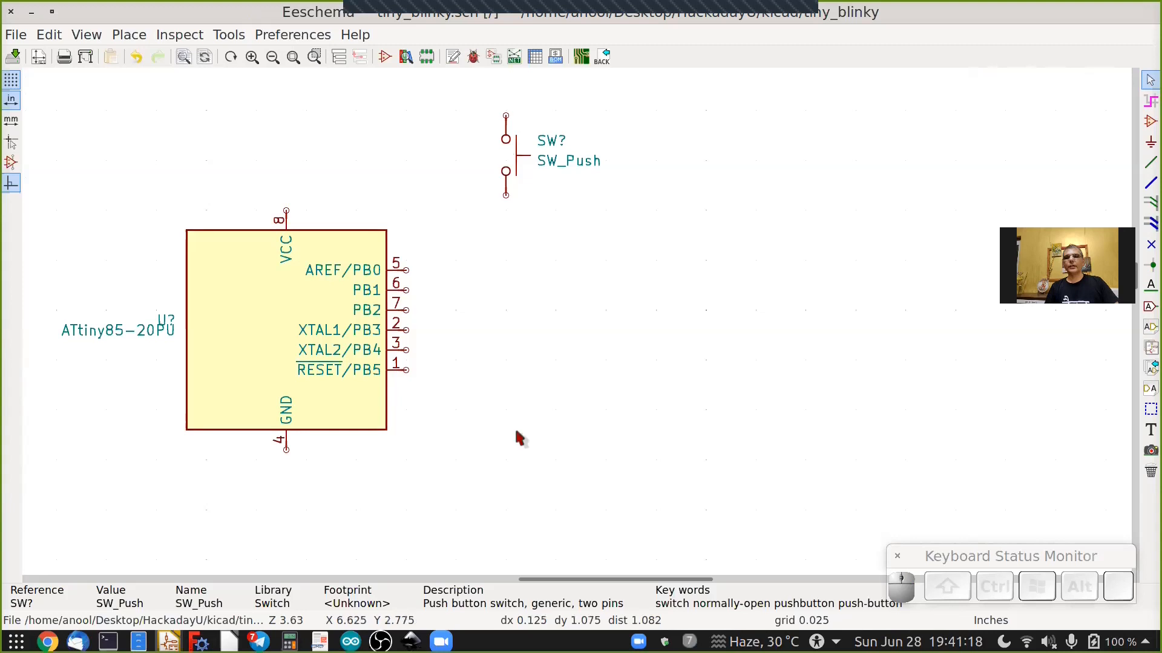
Place a generic R resistor below the switch, to the right of the ATtiny85.
click(1149, 123)
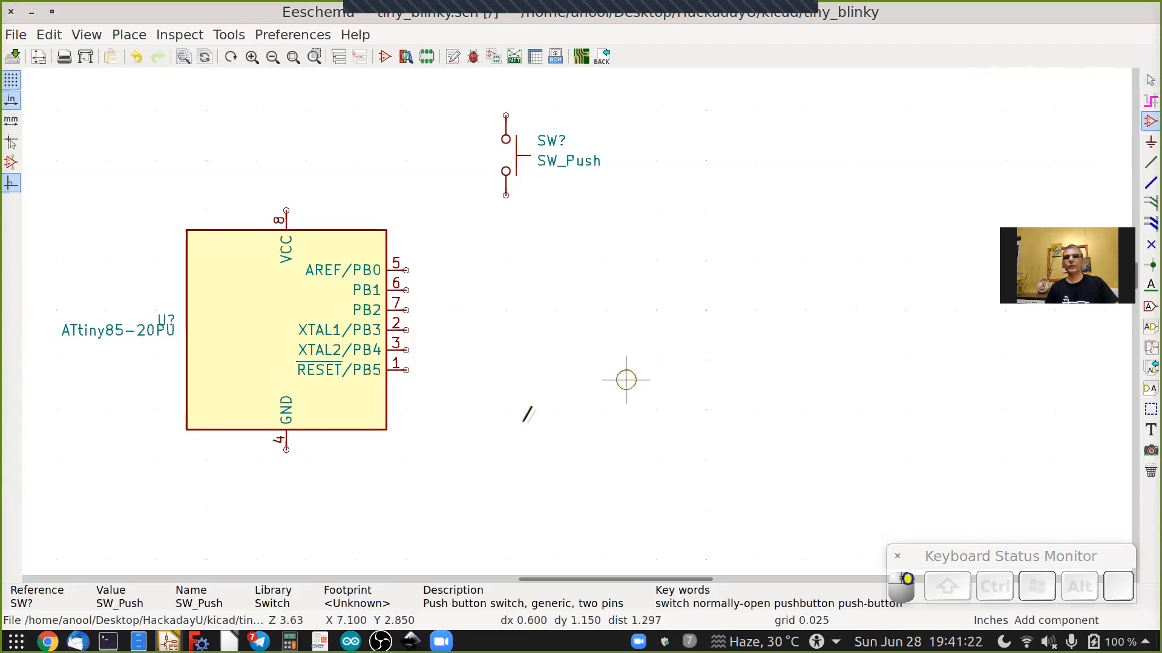
click(520, 430)
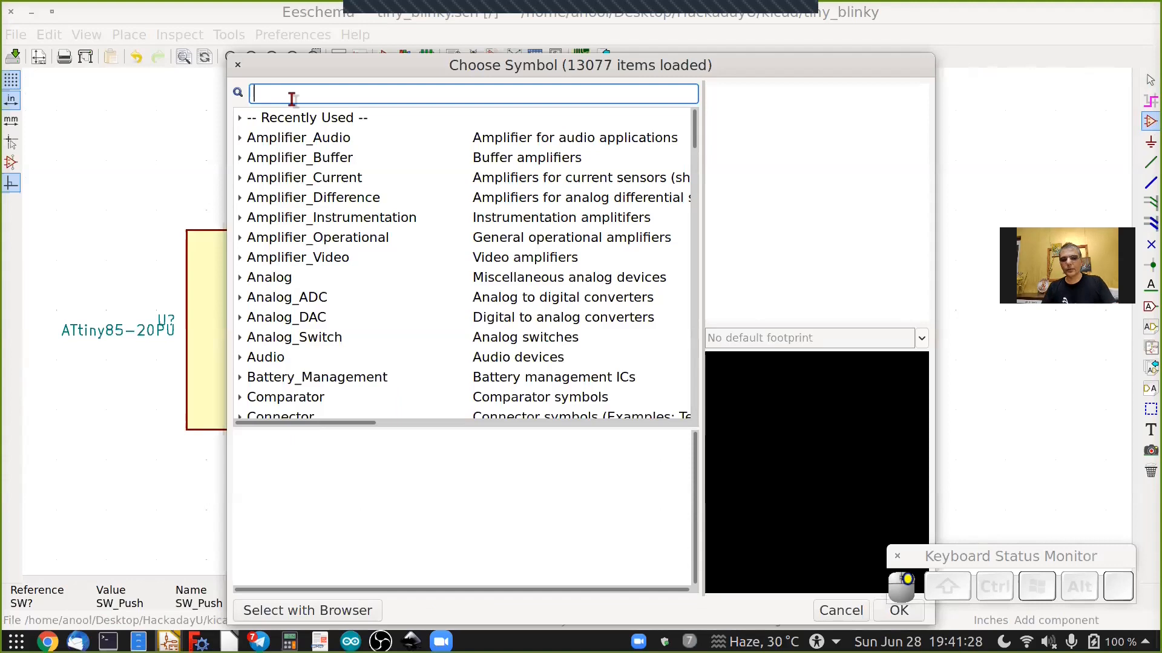
text(R)
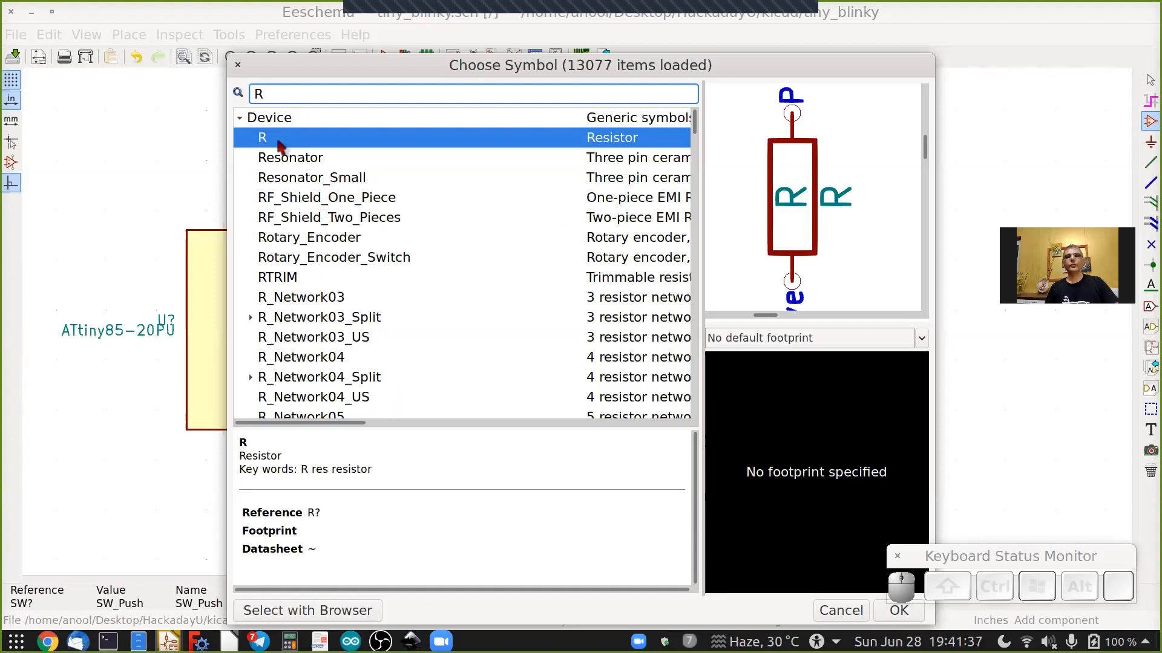
click(885, 611)
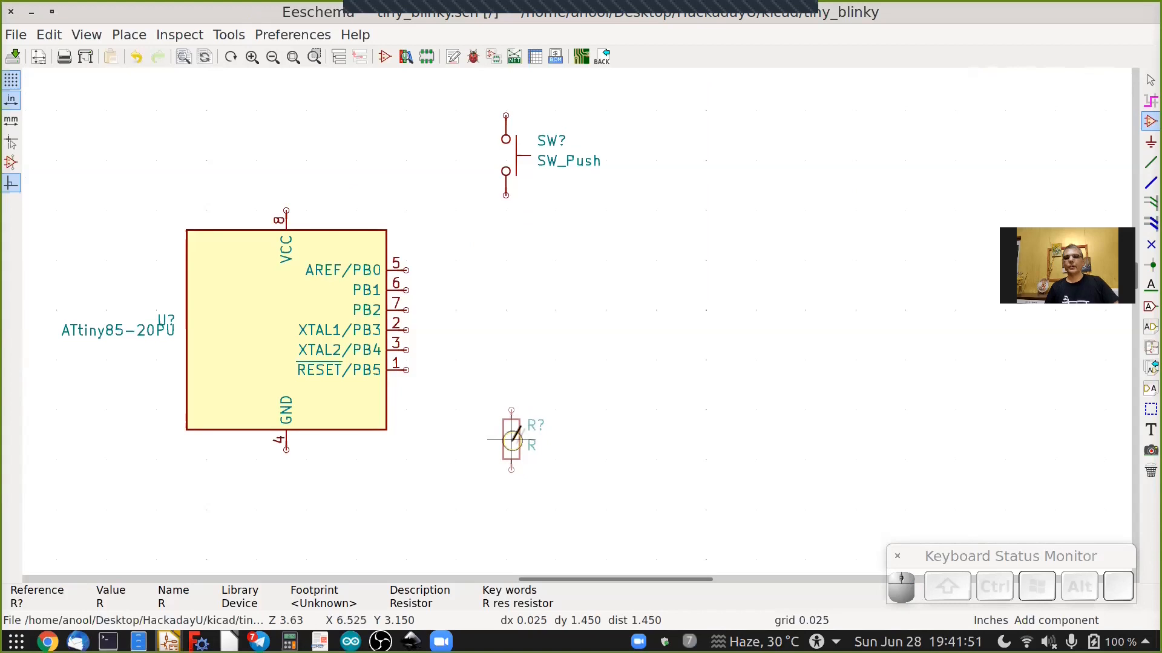
click(506, 449)
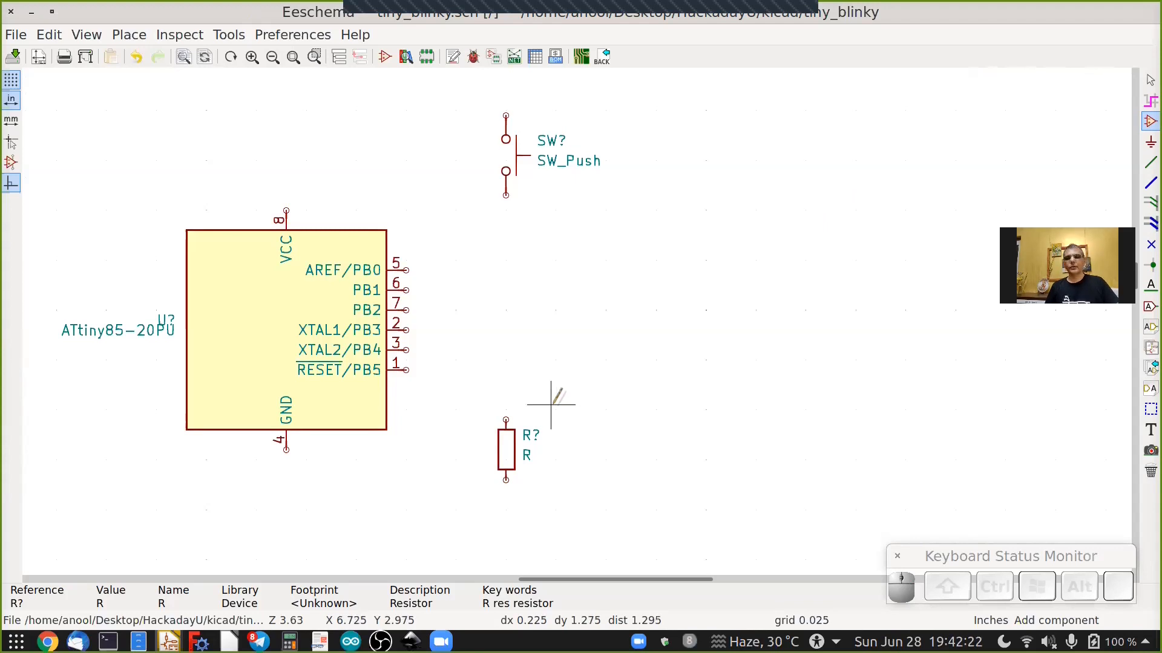
Duplicate the resistor, rotate the copy horizontal, and place it to the right of the ATtiny85, level with PB4.
right_click(506, 454)
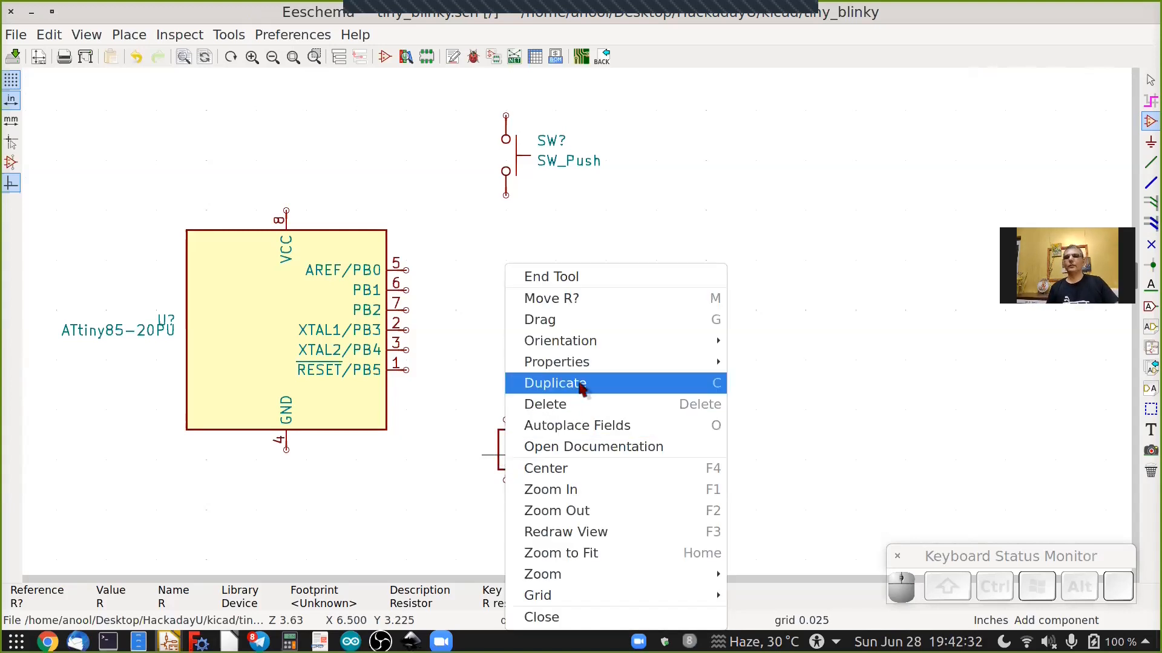
click(697, 388)
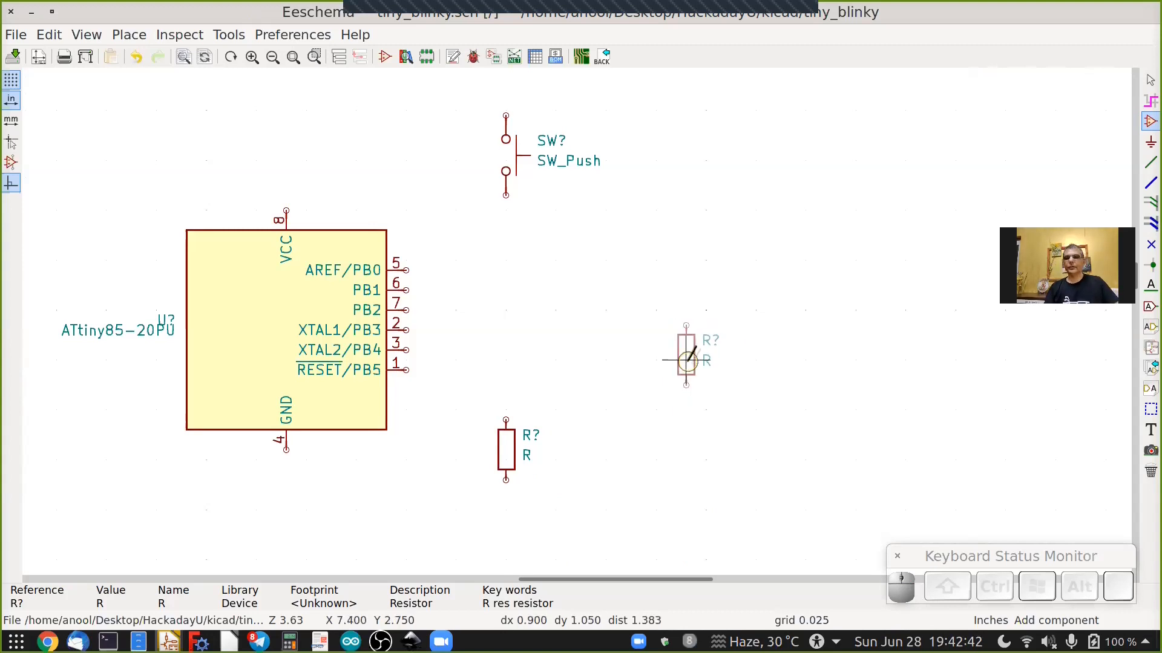
key(r)
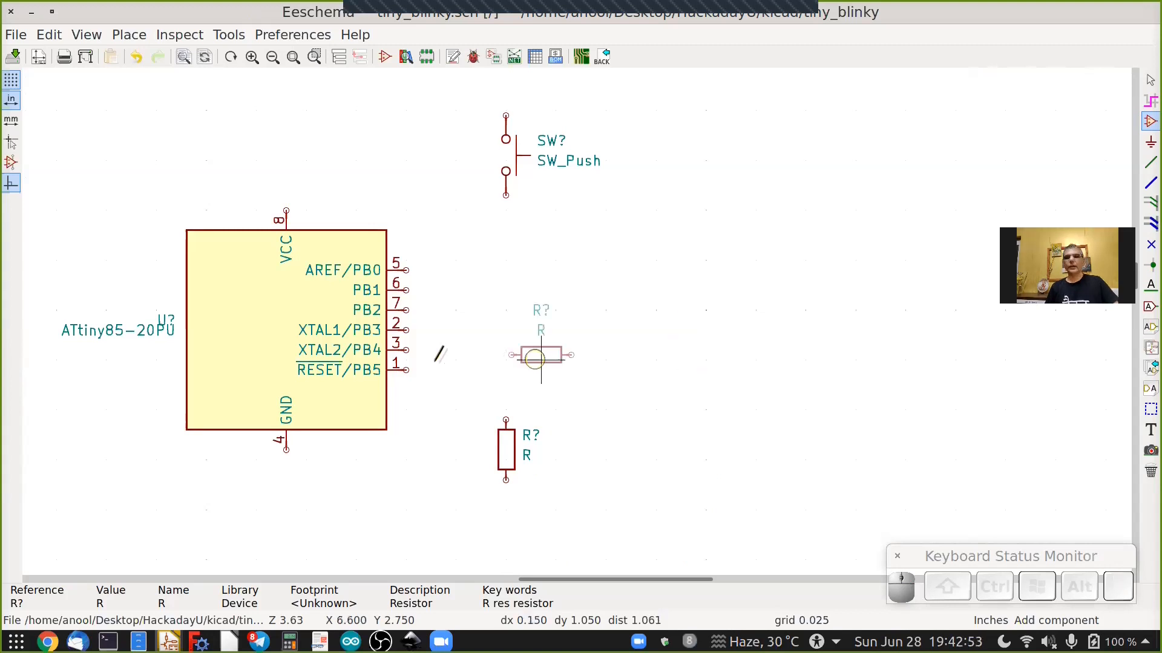
key(Right)
key(Right)
key(Right)
key(Right)
key(Right)
key(Right)
key(Right)
key(Right)
key(Right)
key(Right)
key(Right)
key(Right)
key(Right)
key(Right)
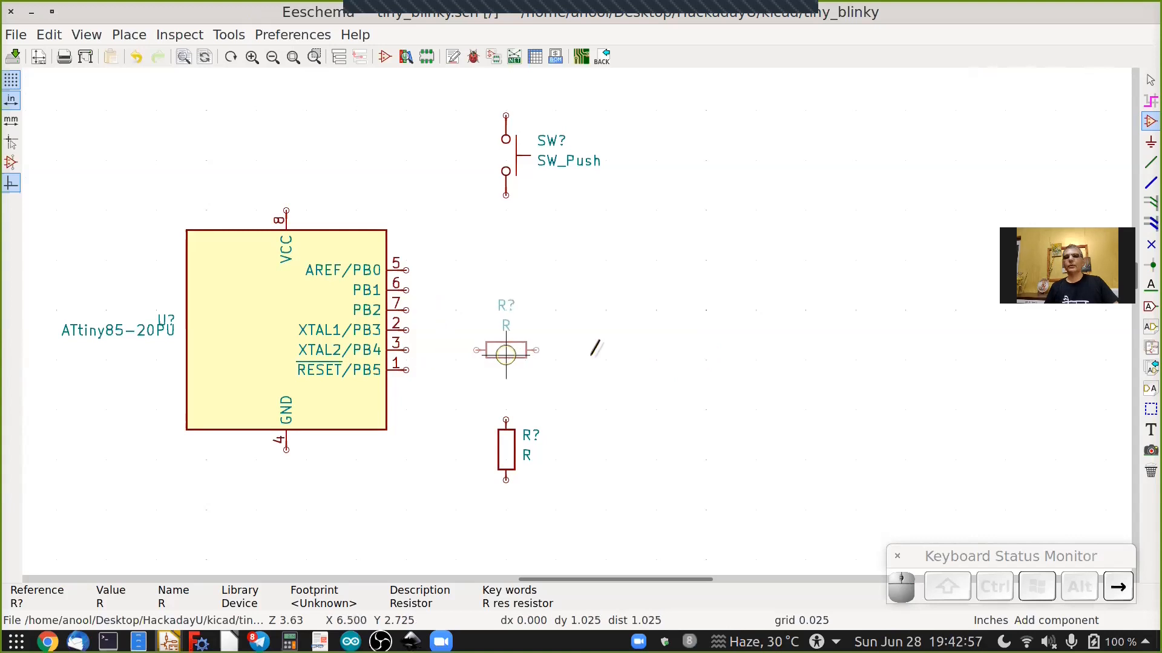
key(Right)
key(Right)
key(Right)
key(Right)
key(Right)
key(Right)
key(Right)
key(Right)
key(Right)
key(Right)
key(Right)
key(Right)
key(Right)
key(Right)
key(Right)
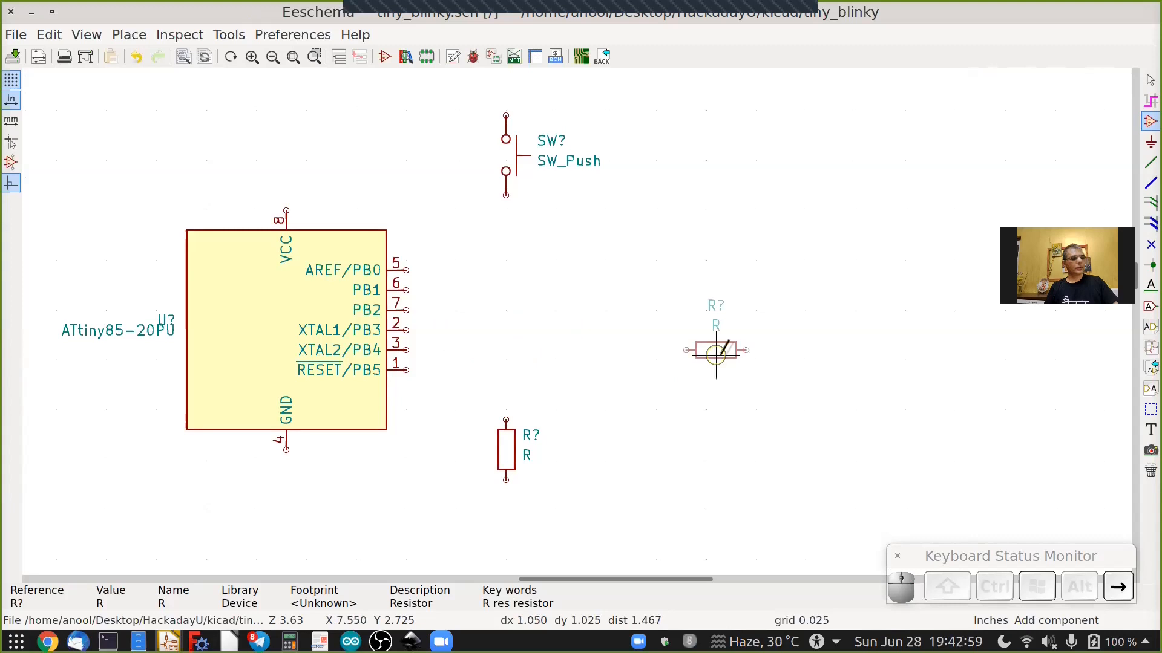
click(721, 351)
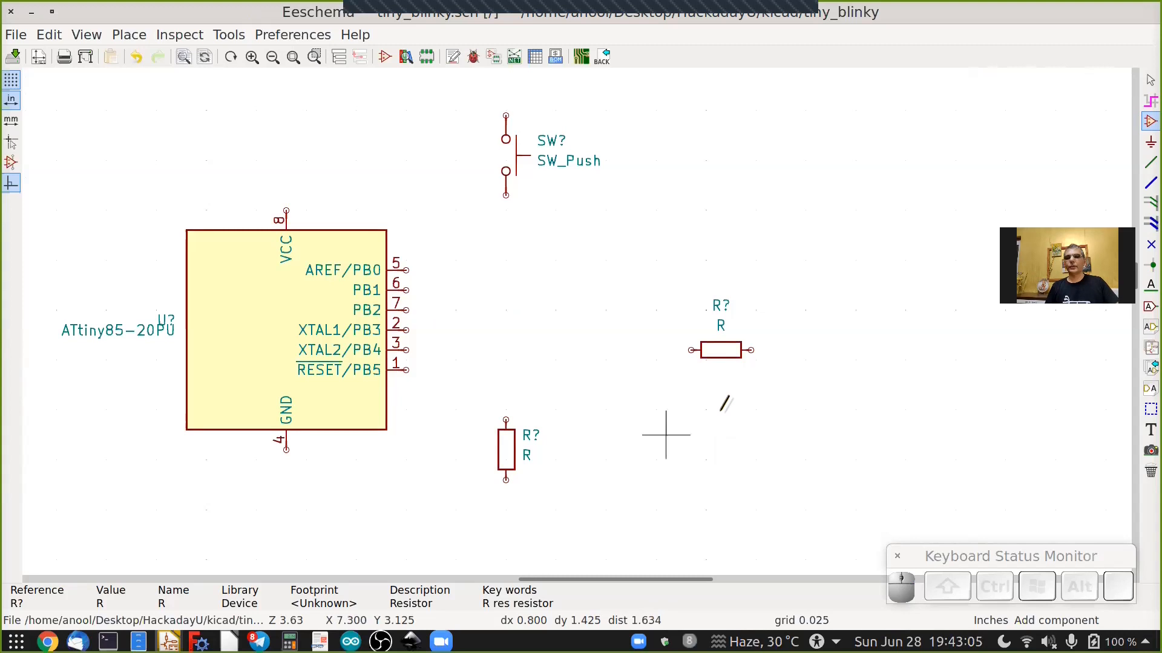
Draw a wire from the ATtiny85 VCC pin up and across to the push-button switch's top pin.
scroll(724, 404, down, 2)
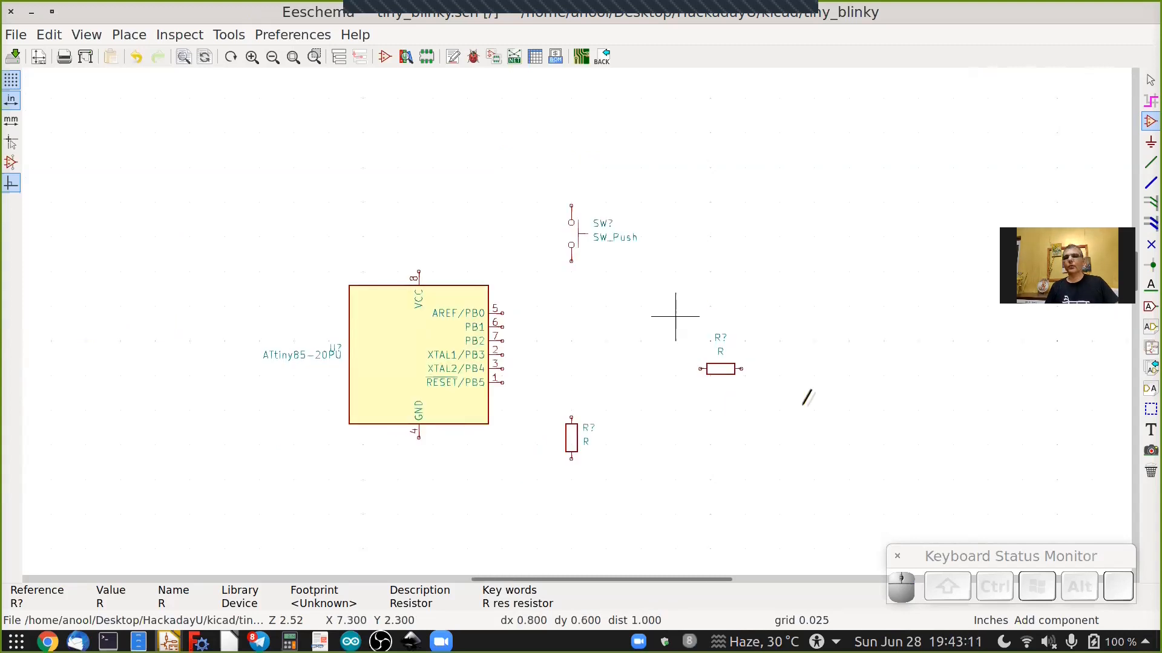
click(1149, 162)
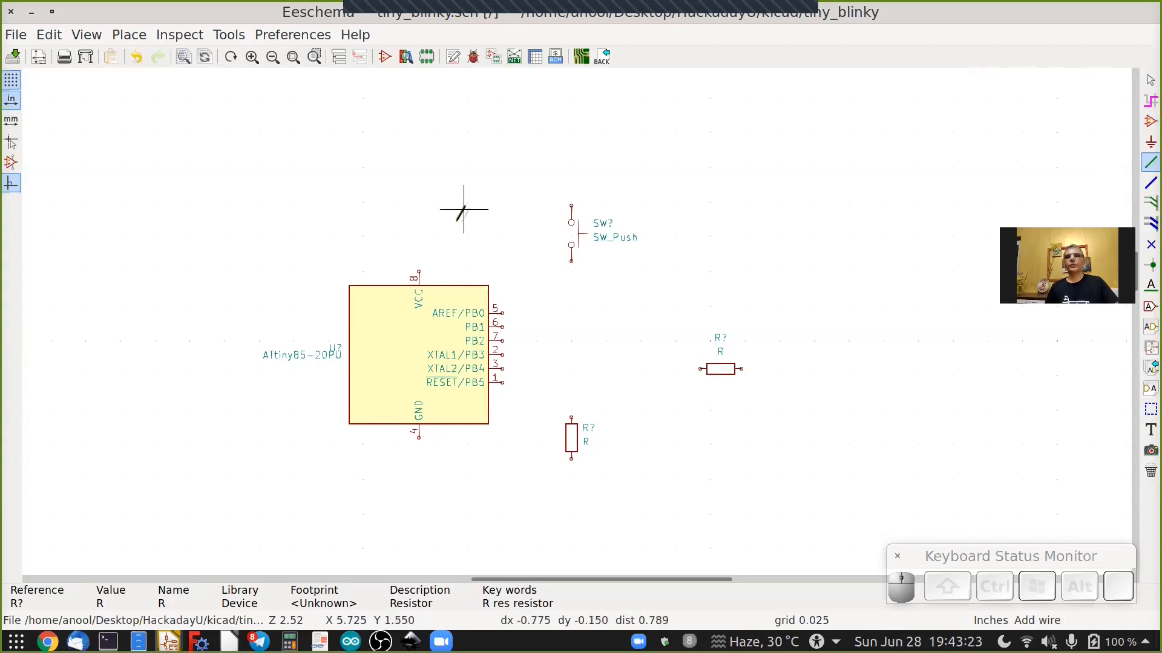
click(419, 272)
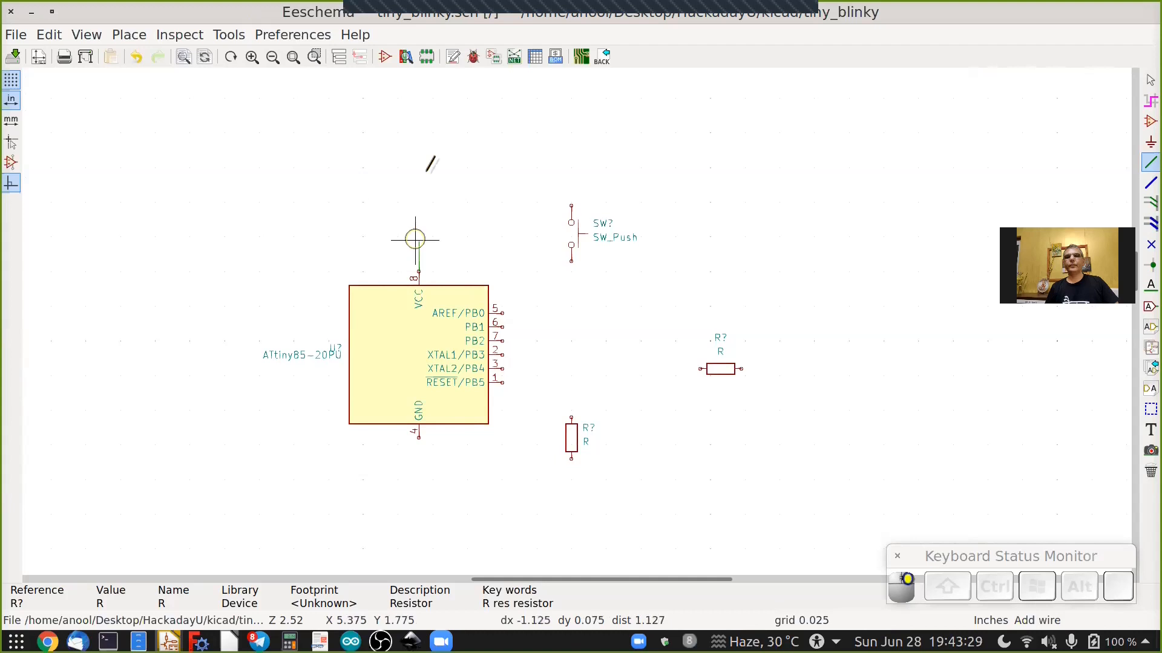
click(418, 171)
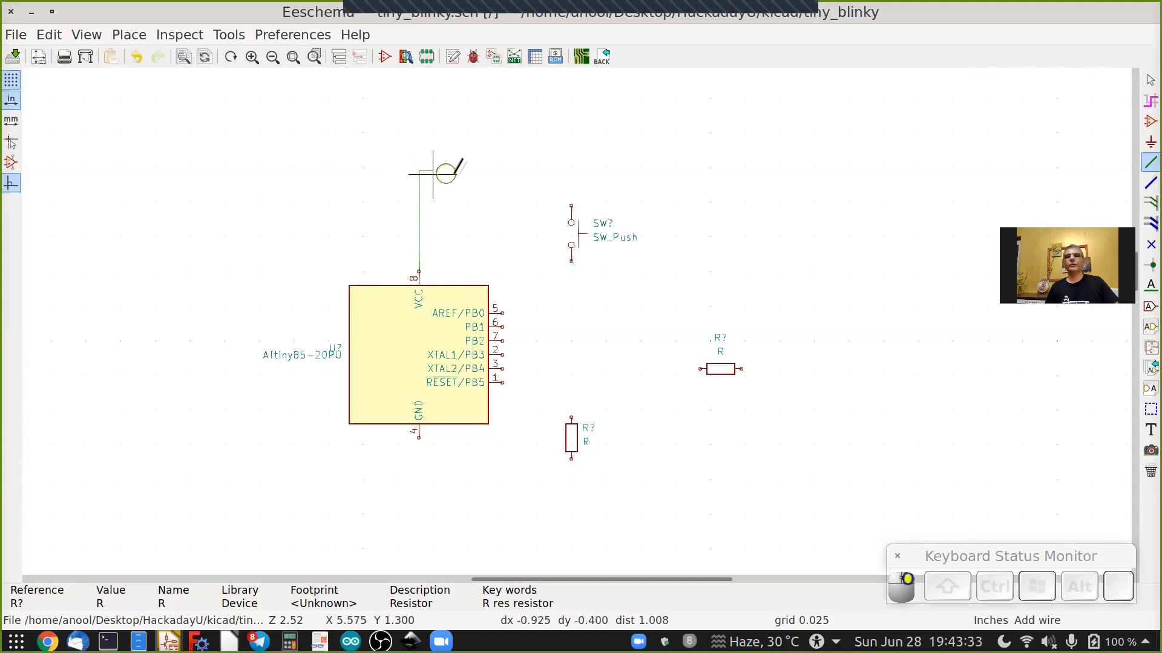
click(571, 205)
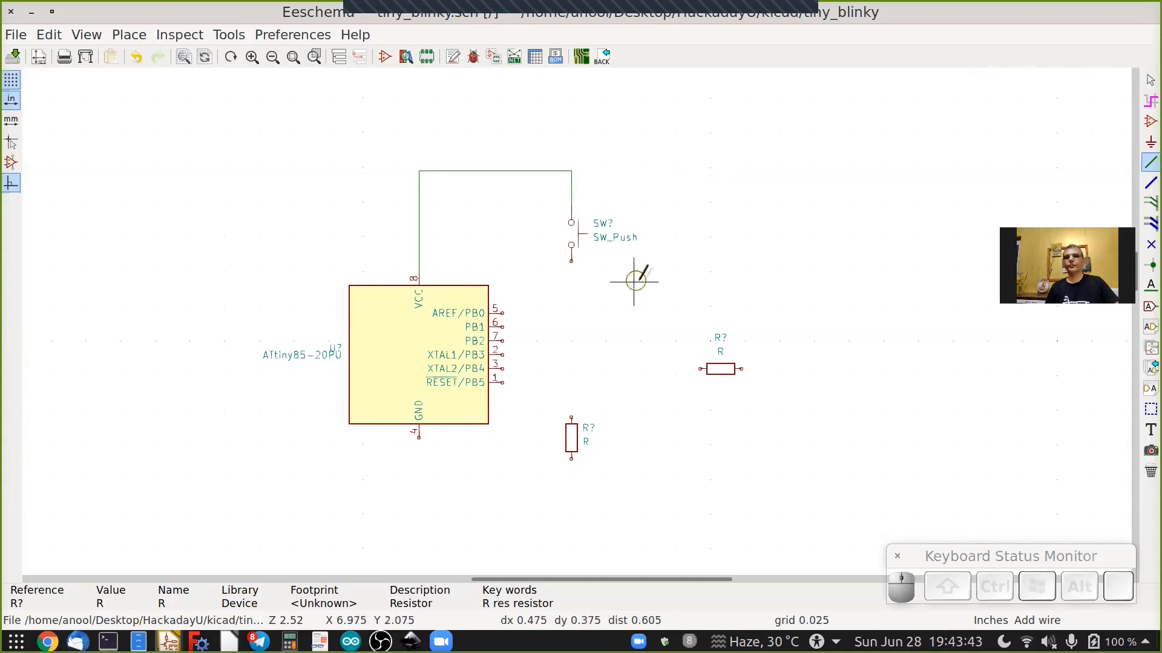
Wire the switch's lower pin down to the vertical resistor, and the resistor's bottom end around to the ATtiny85 GND pin.
click(571, 260)
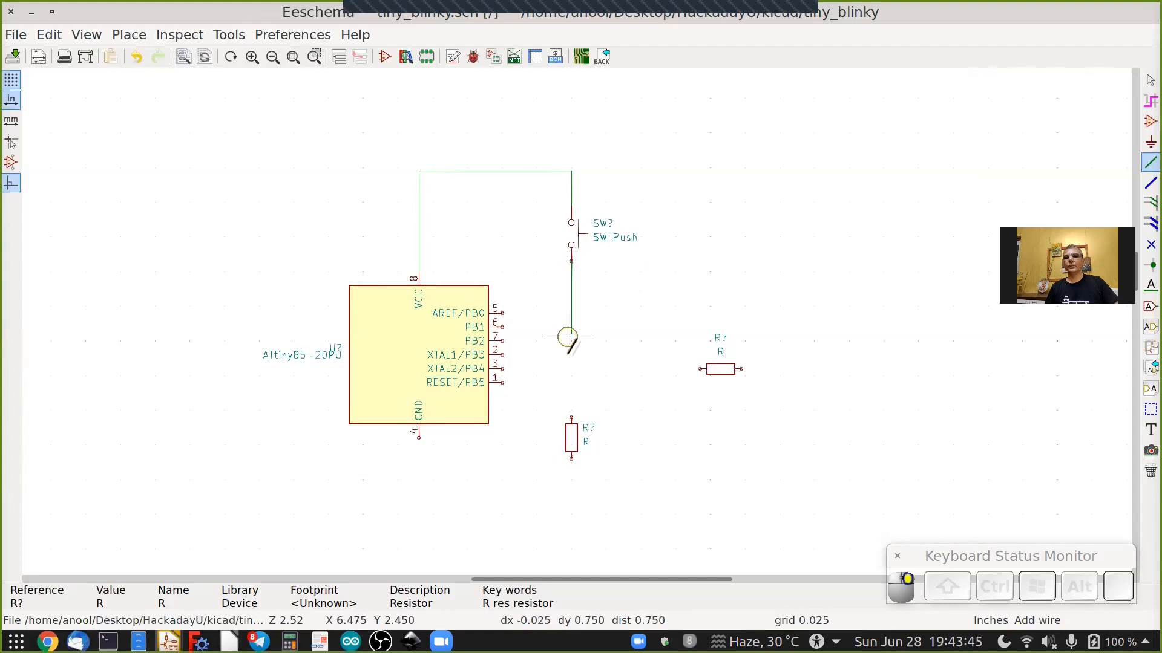
click(571, 415)
scroll(595, 469, up, 3)
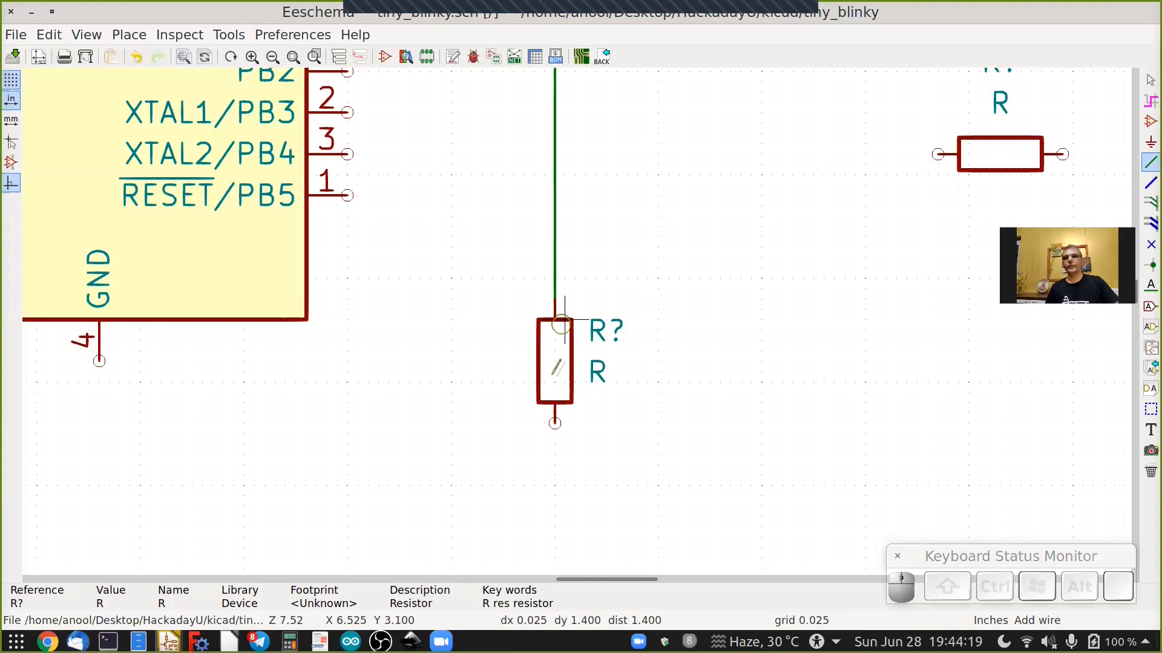
click(555, 424)
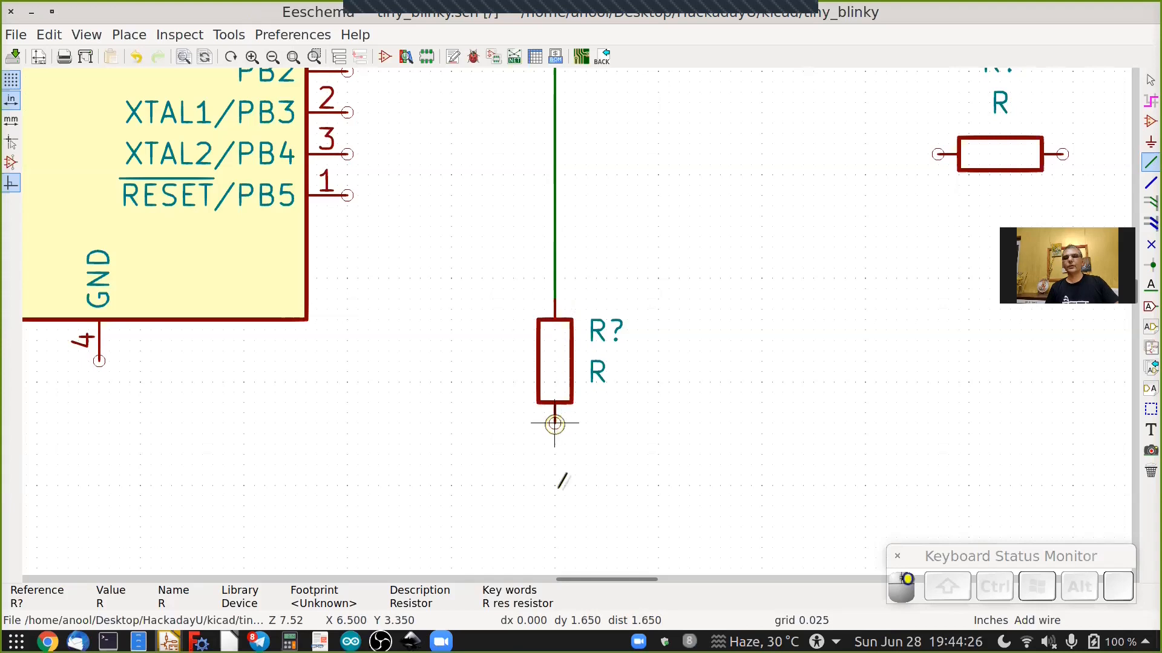
click(555, 496)
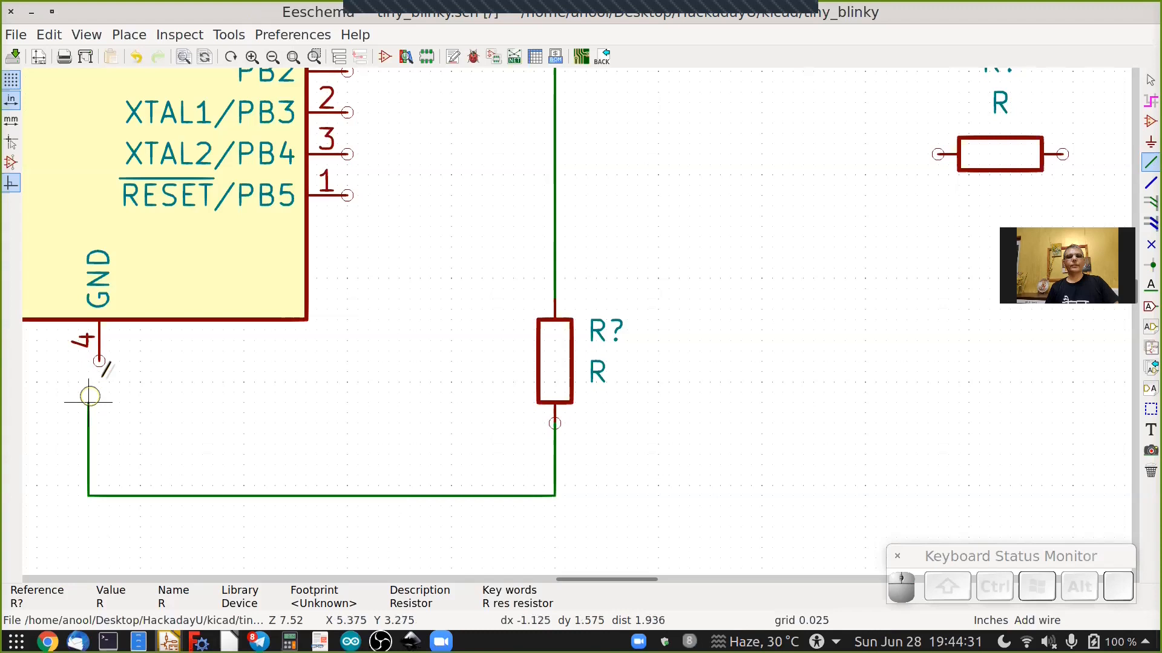
click(97, 361)
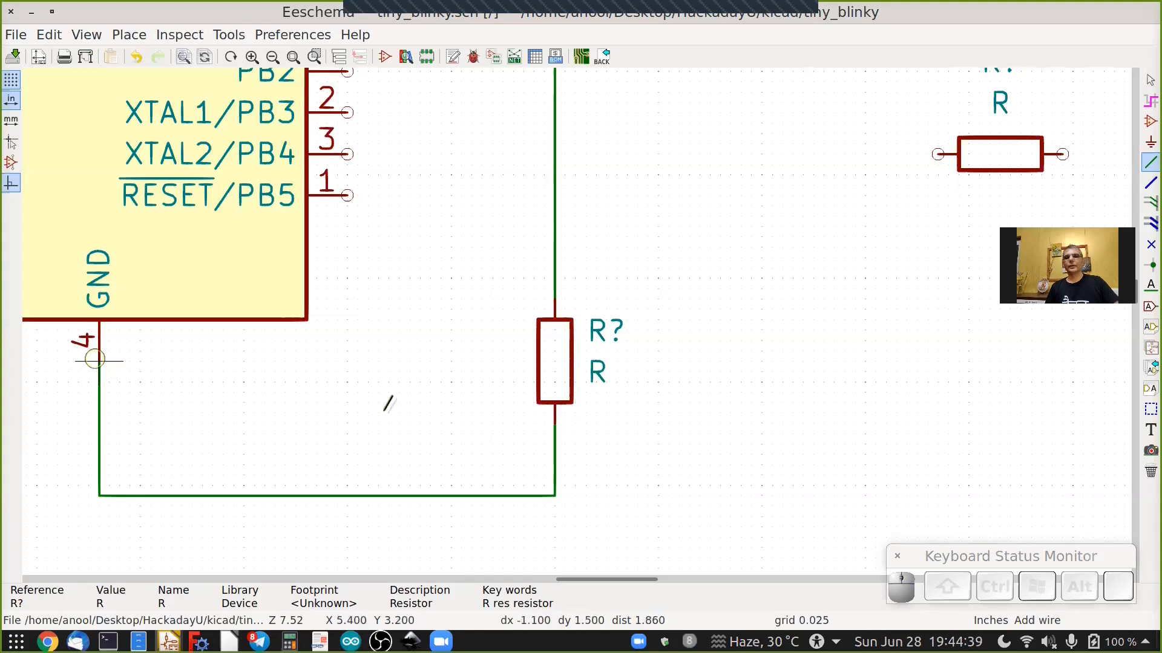
Connect the horizontal resistor's left end to the ATtiny85 PB4 pin with a wire.
scroll(347, 406, down, 1)
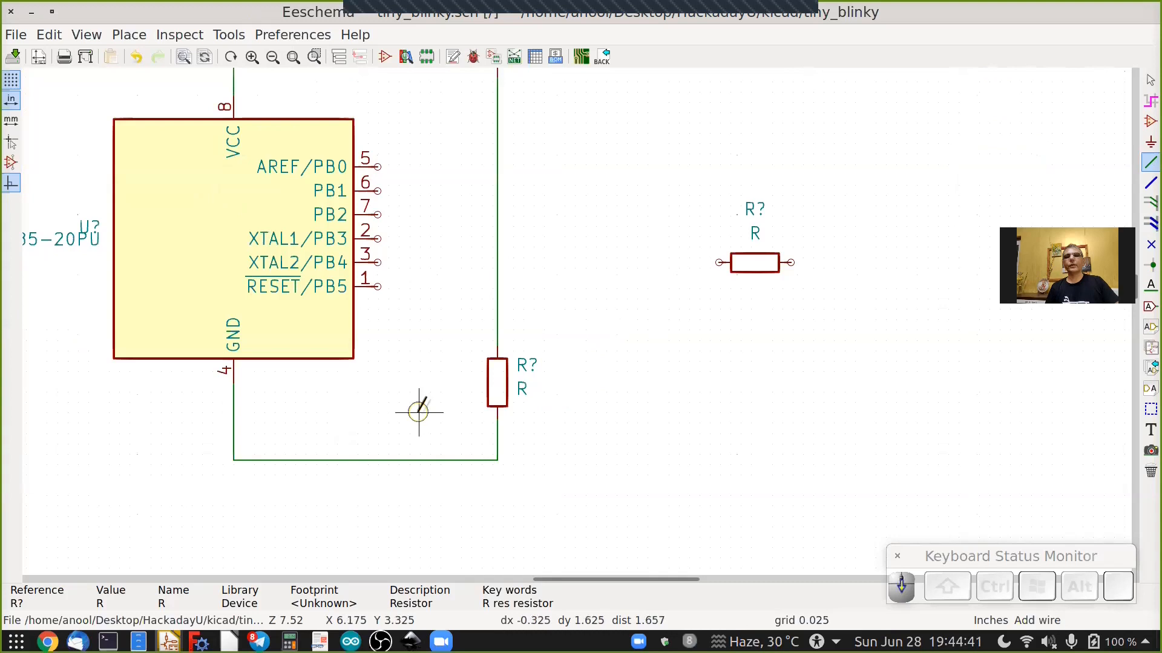
scroll(415, 410, down, 1)
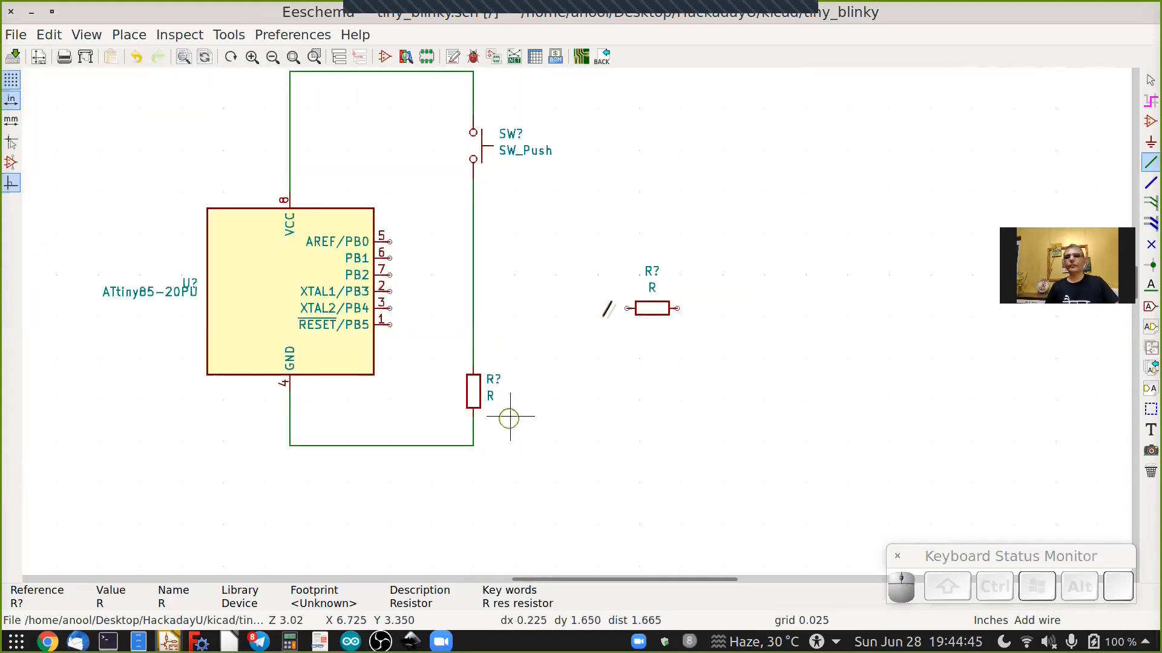
click(628, 309)
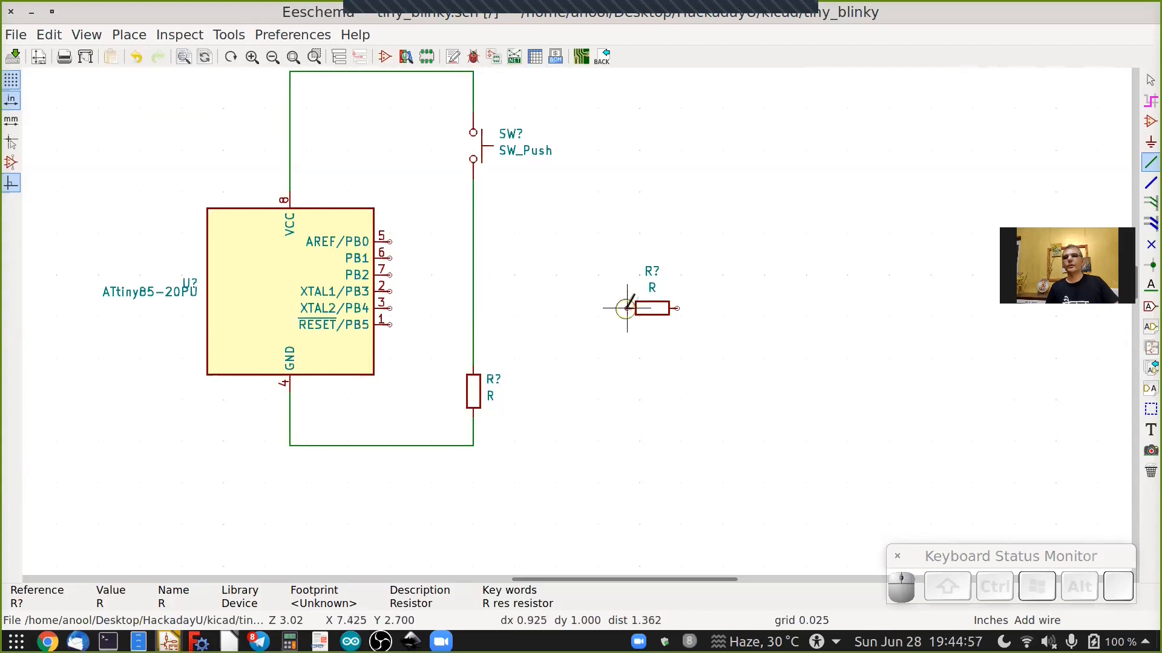
click(391, 308)
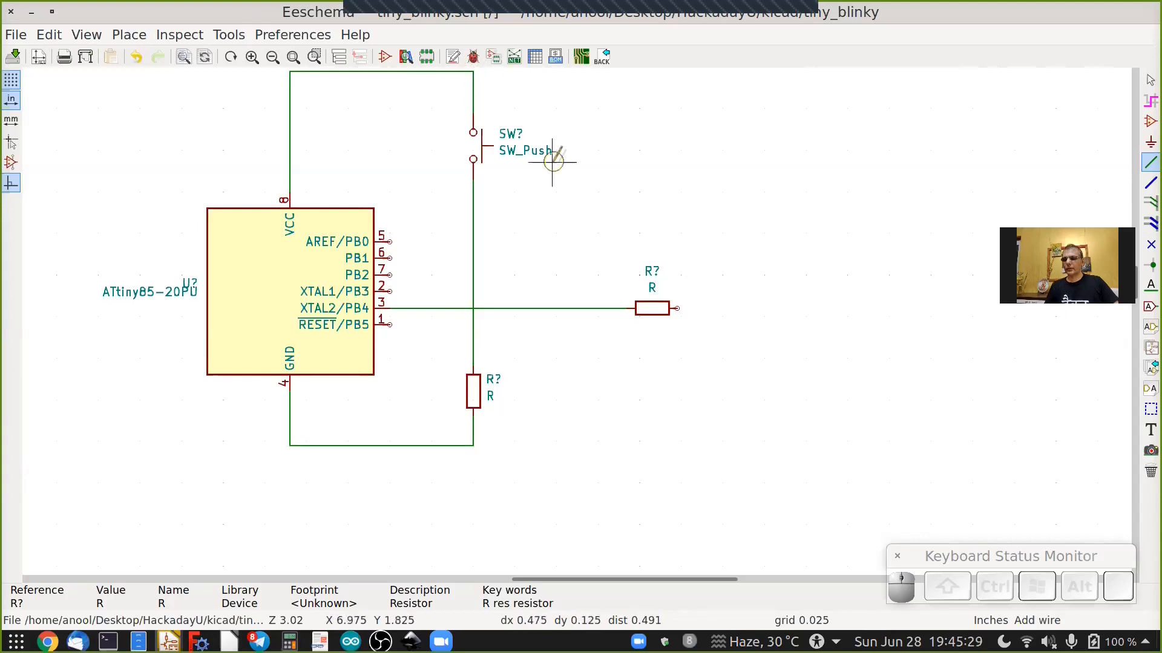
Branch a wire from the top VCC wire to the right, ending open just above the horizontal resistor's right end.
shift+scroll(552, 161, up, 2)
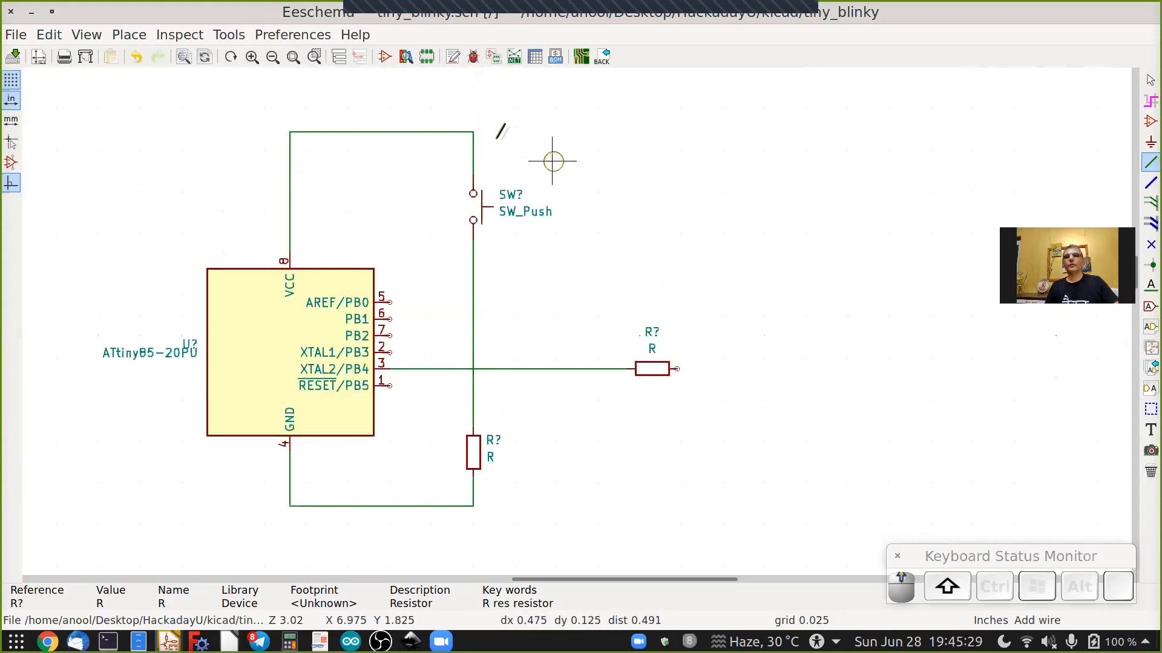
right_click(474, 132)
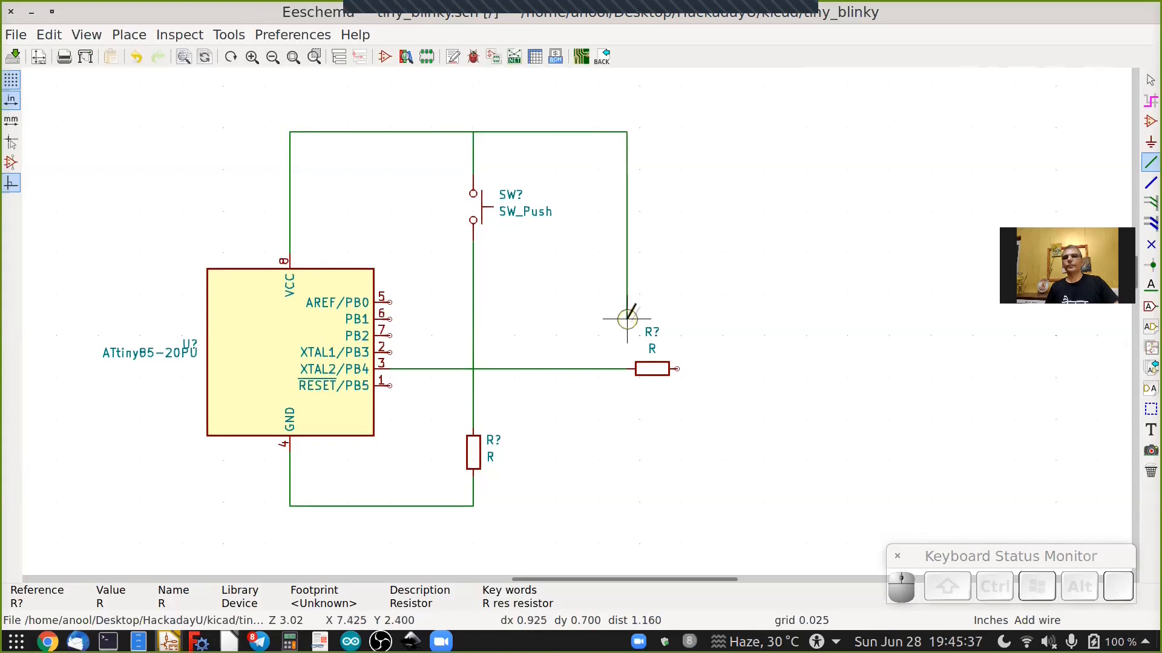
click(633, 329)
scroll(670, 338, up, 2)
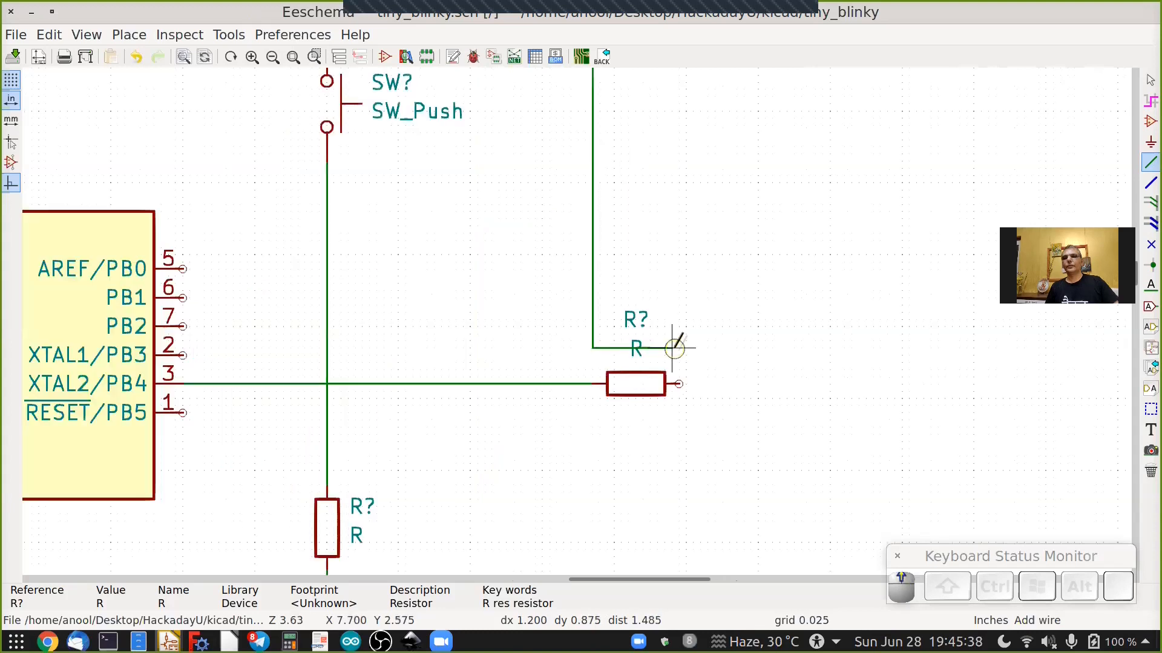
scroll(671, 339, up, 2)
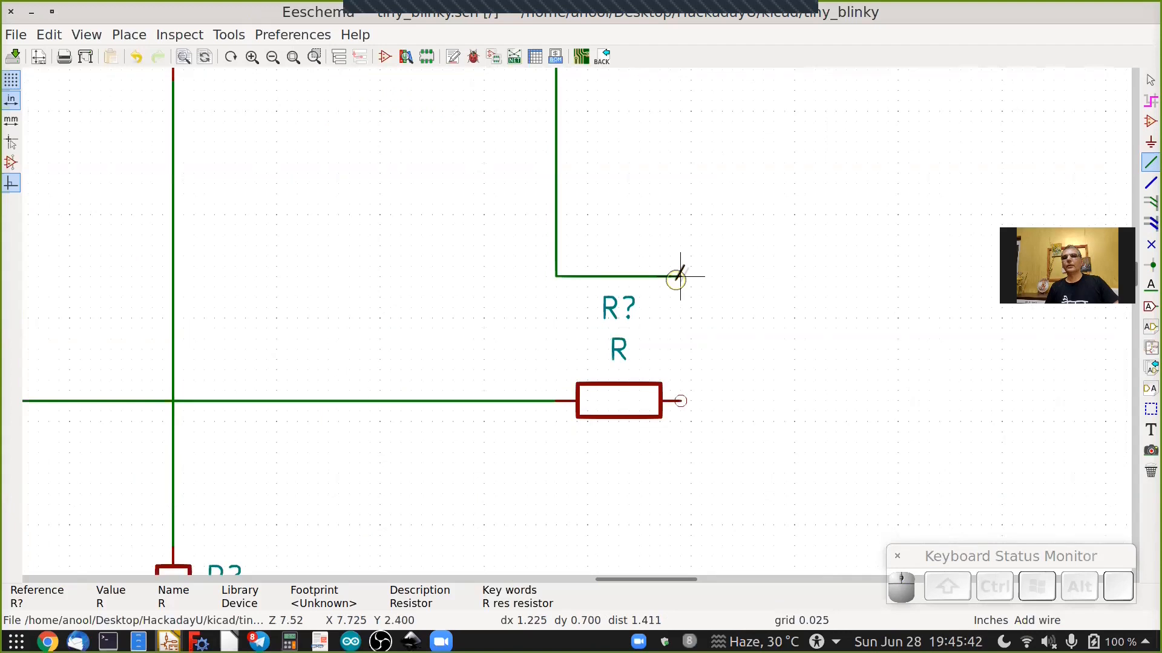
double_click(680, 276)
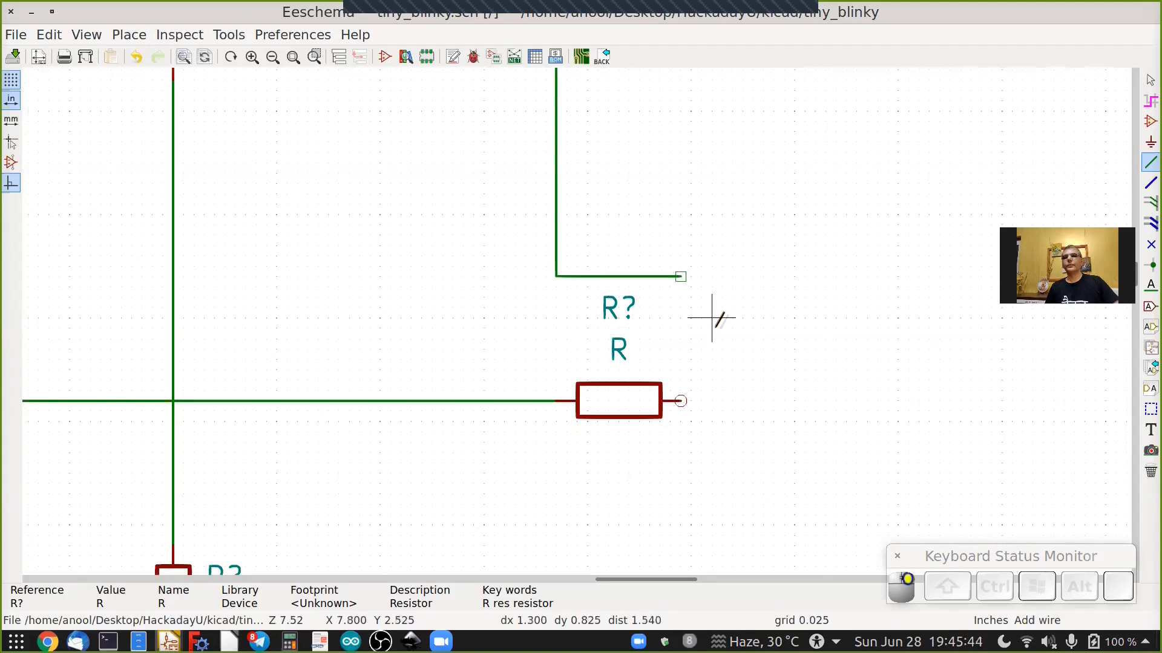
scroll(762, 339, down, 1)
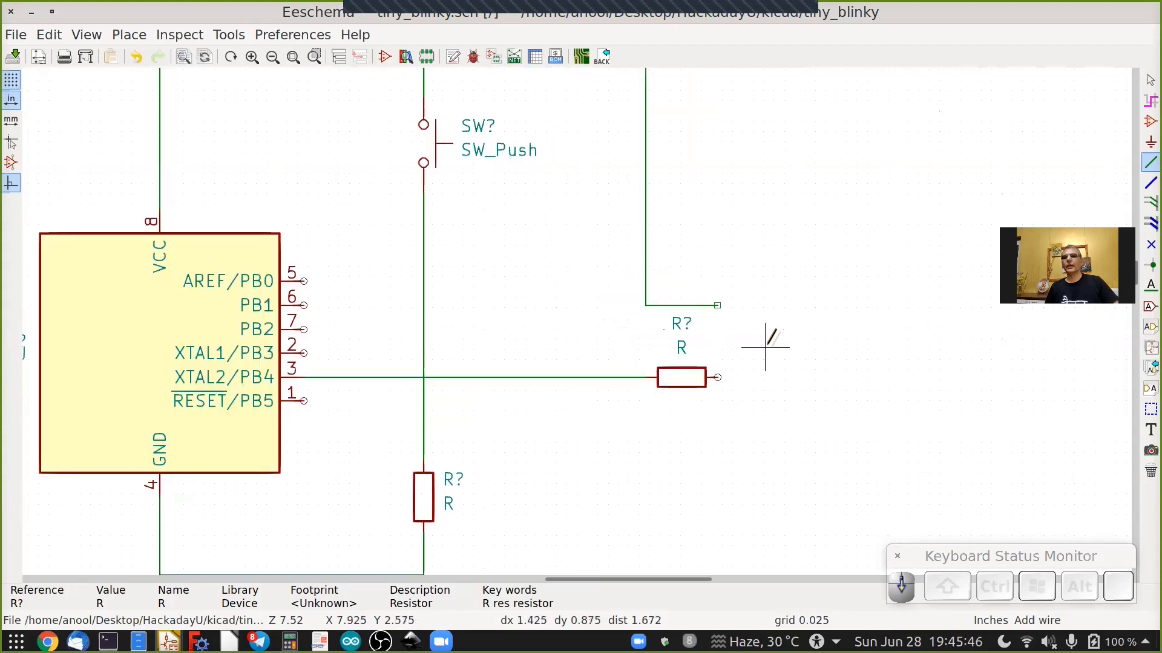
scroll(756, 338, down, 1)
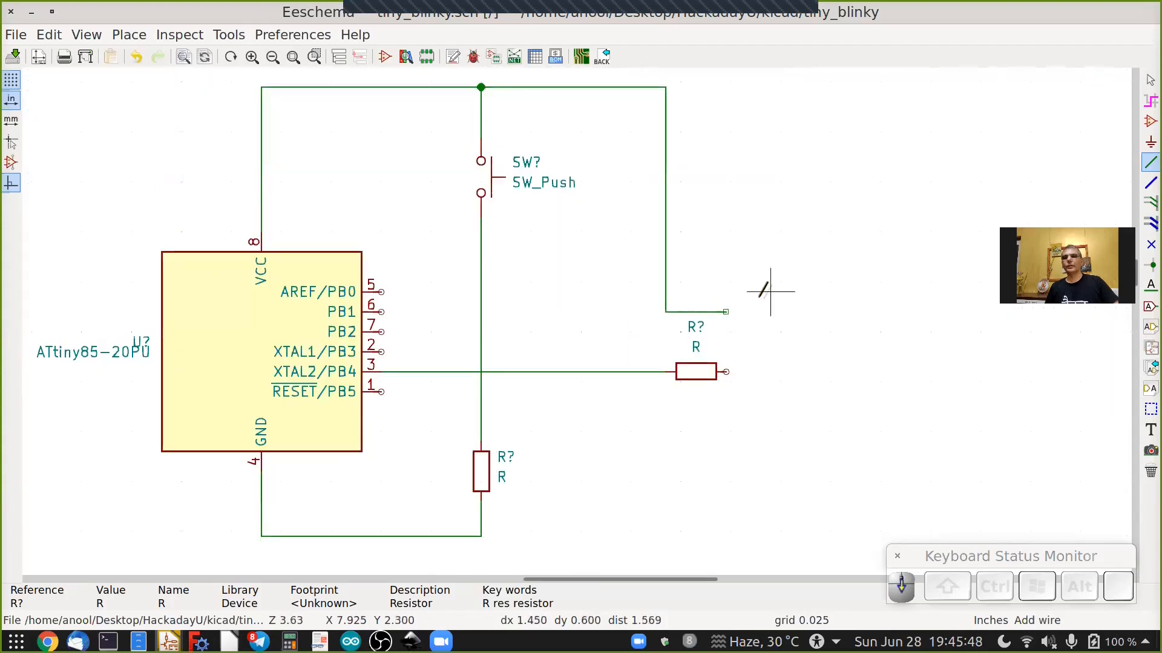
Branch a wire from the bottom GND wire to the right, ending open just below the horizontal resistor's right end.
scroll(764, 281, up, 3)
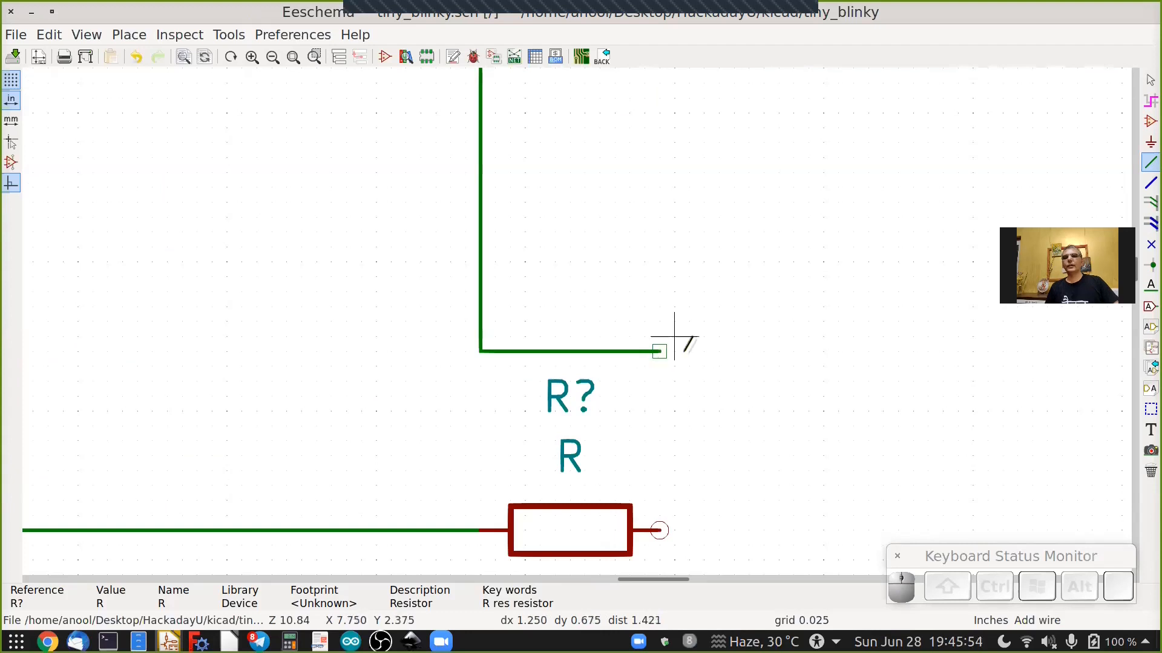
scroll(668, 336, down, 5)
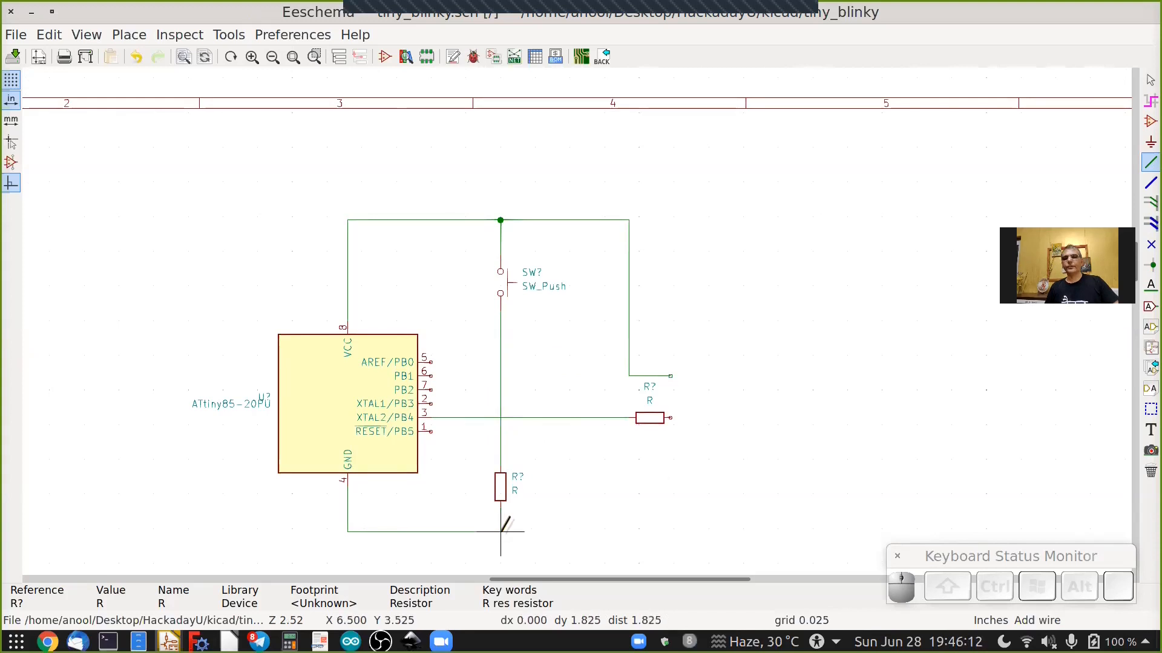
scroll(677, 453, down, 2)
scroll(676, 454, down, 1)
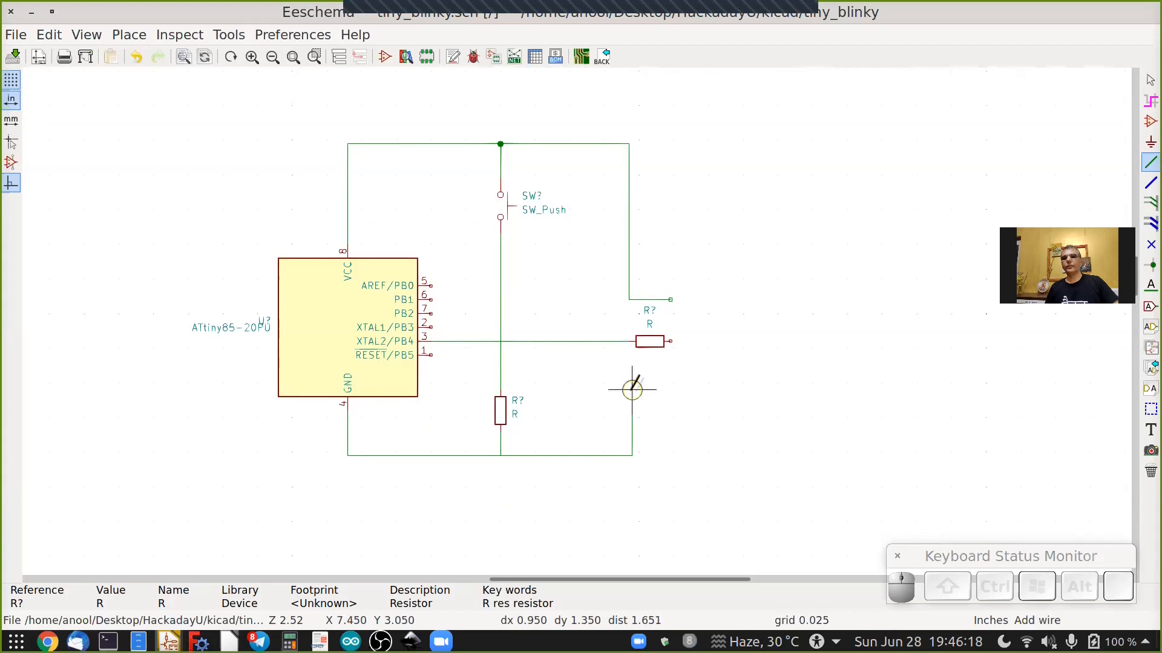
scroll(664, 384, up, 2)
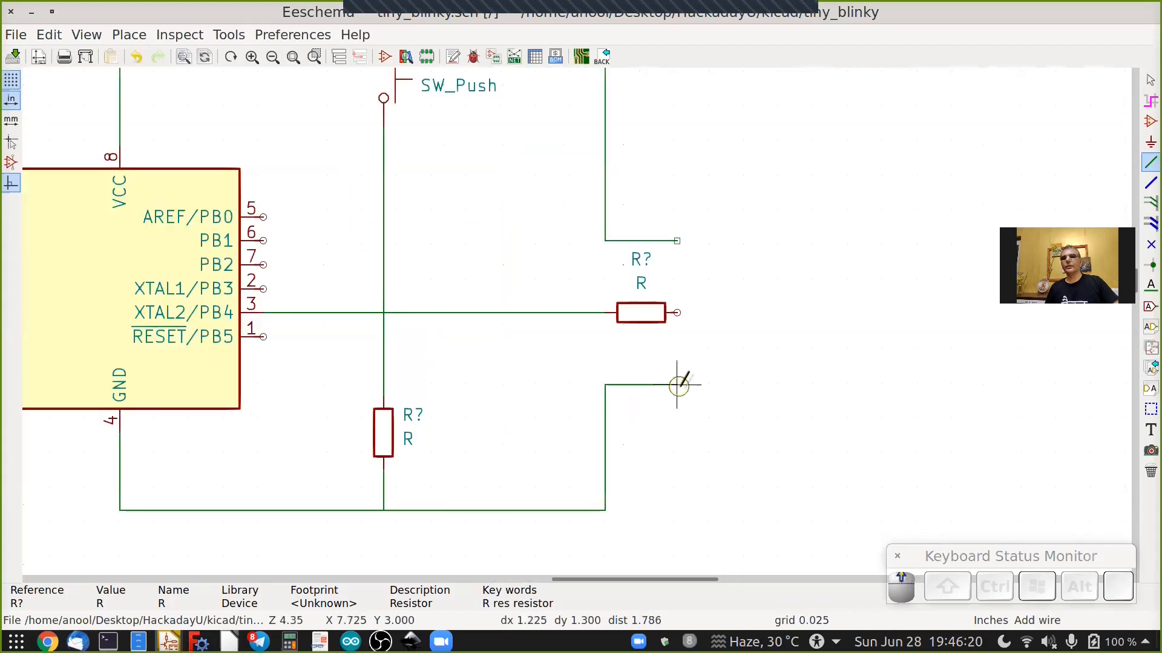
double_click(678, 385)
scroll(410, 392, down, 3)
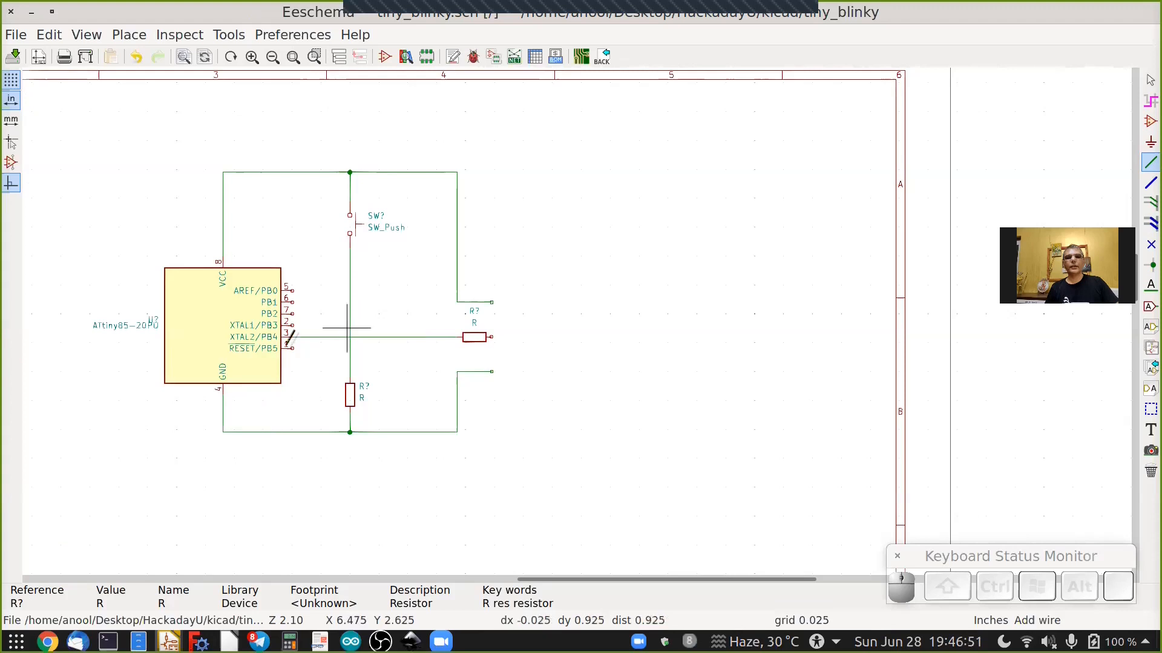
Wire the ATtiny85 PB3 pin across to the vertical wire between the switch and the resistor.
scroll(292, 337, up, 4)
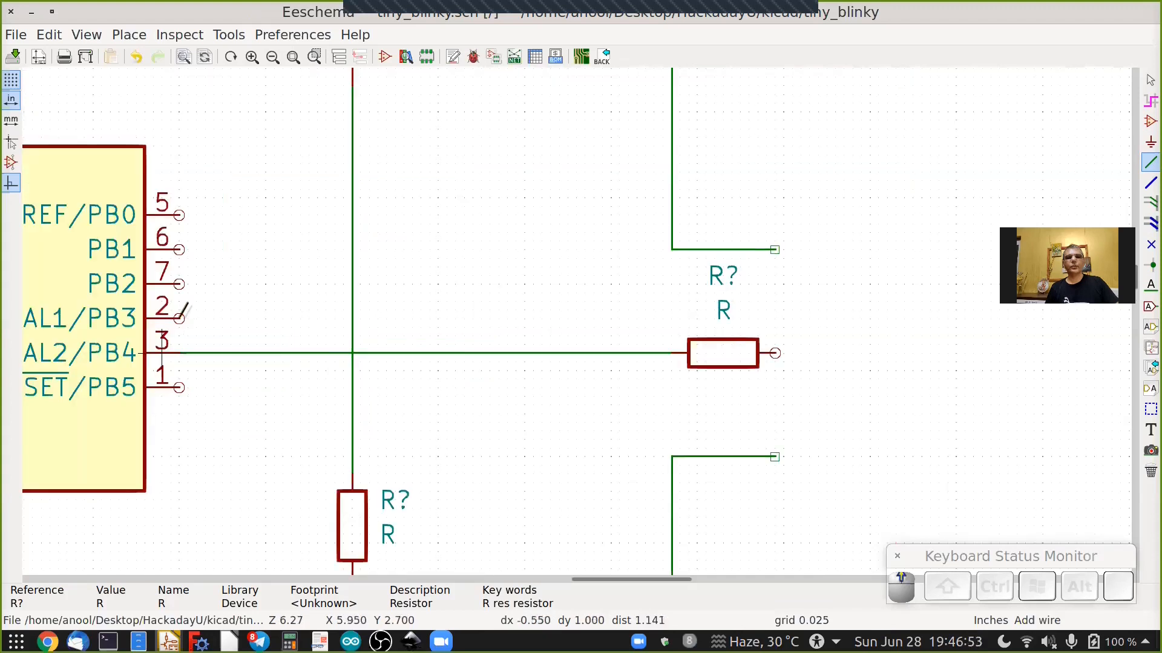
click(179, 319)
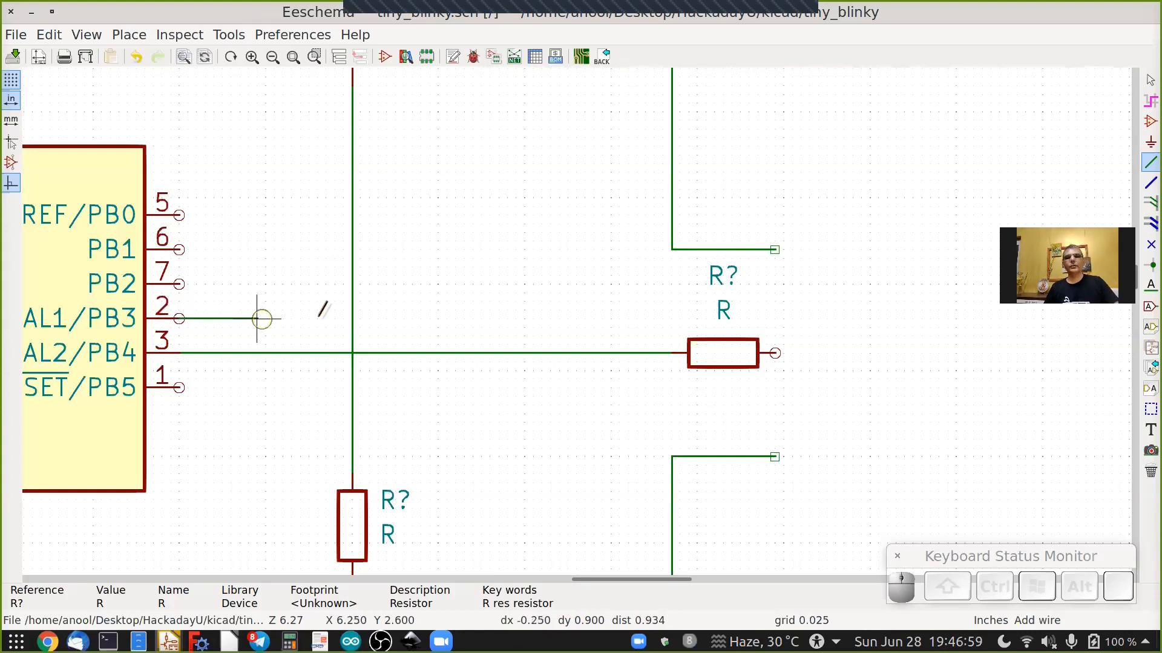
click(352, 318)
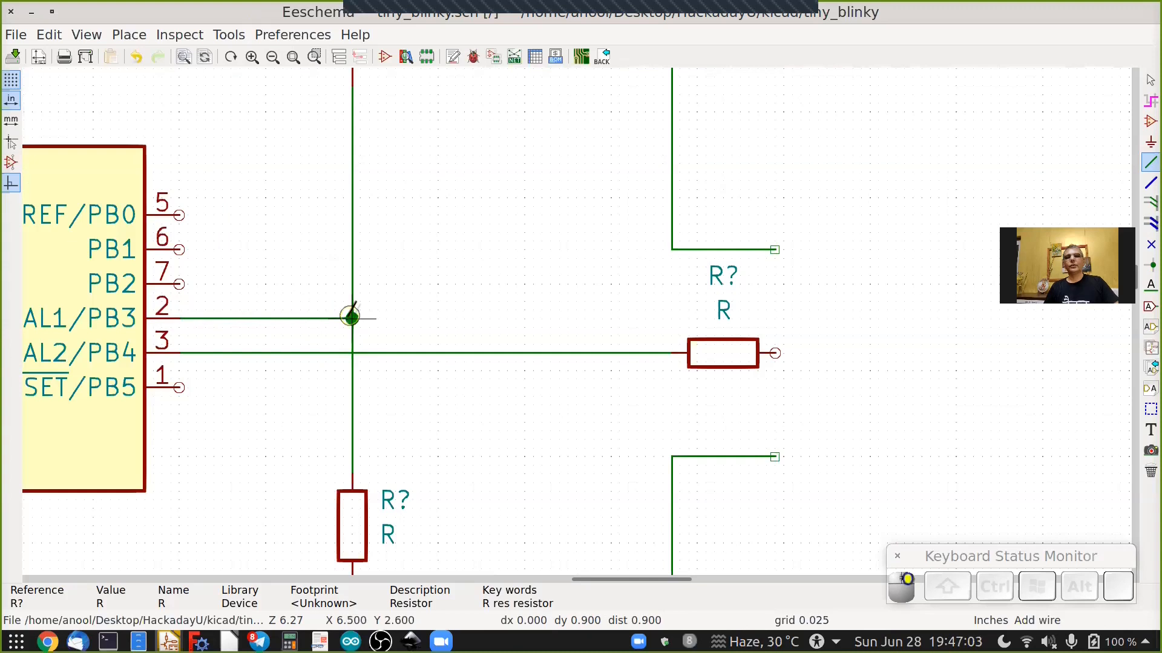
scroll(352, 319, down, 4)
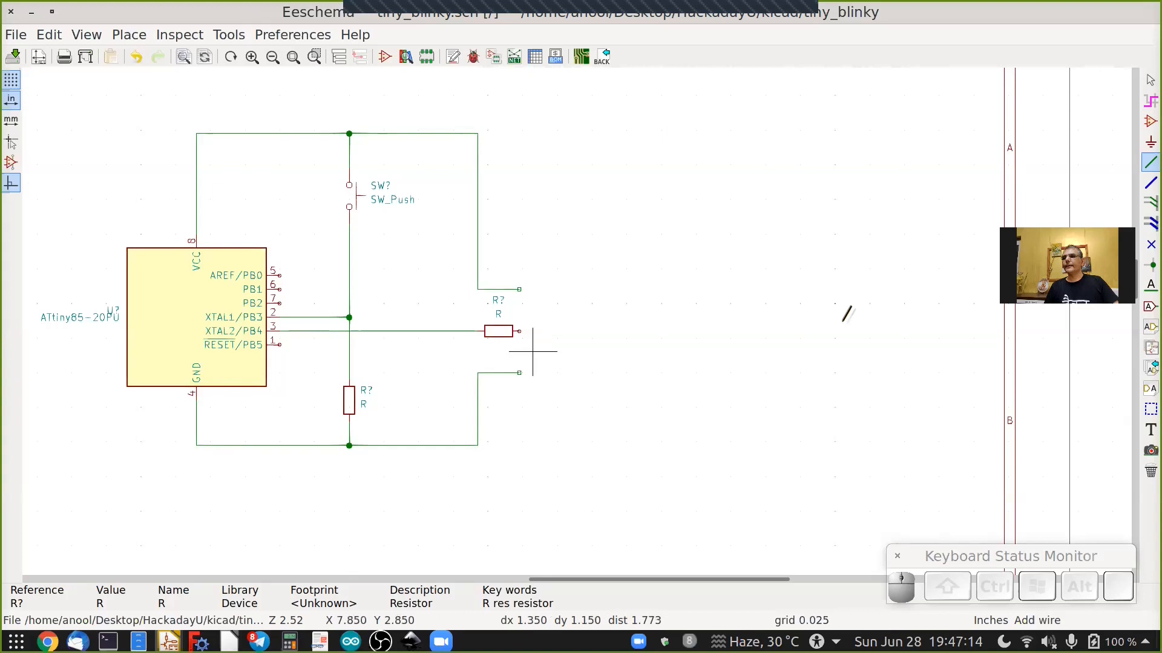
Place a net label named SW_IN on the wire from the ATtiny85 PB3 pin.
click(1145, 291)
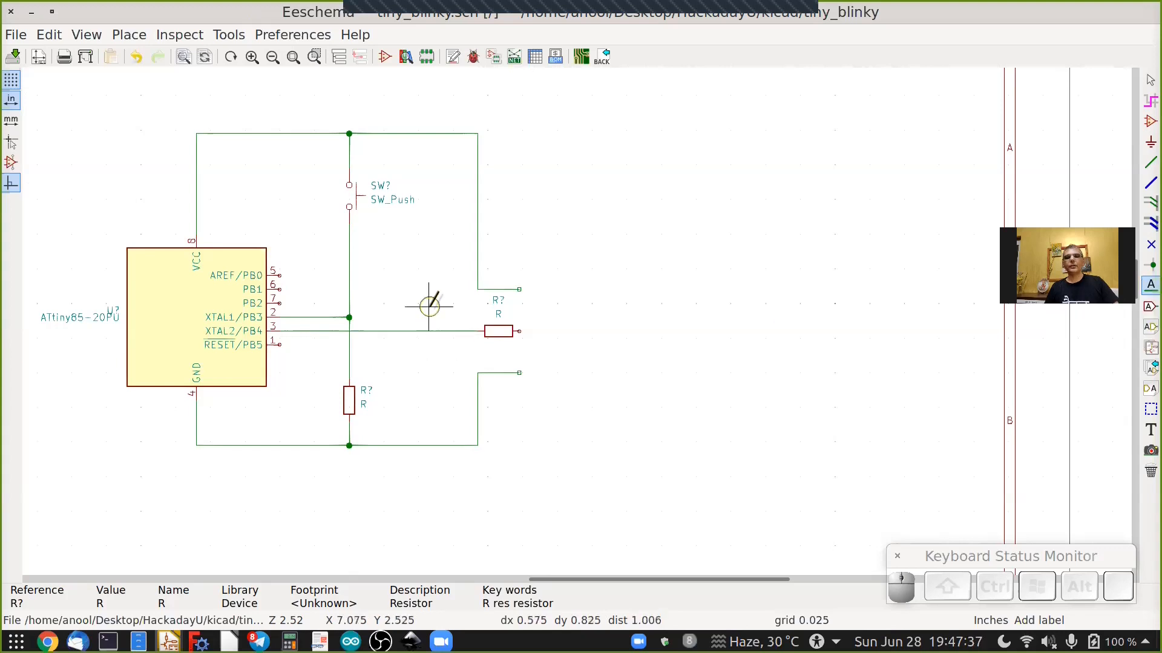
scroll(430, 306, down, 1)
scroll(531, 292, up, 1)
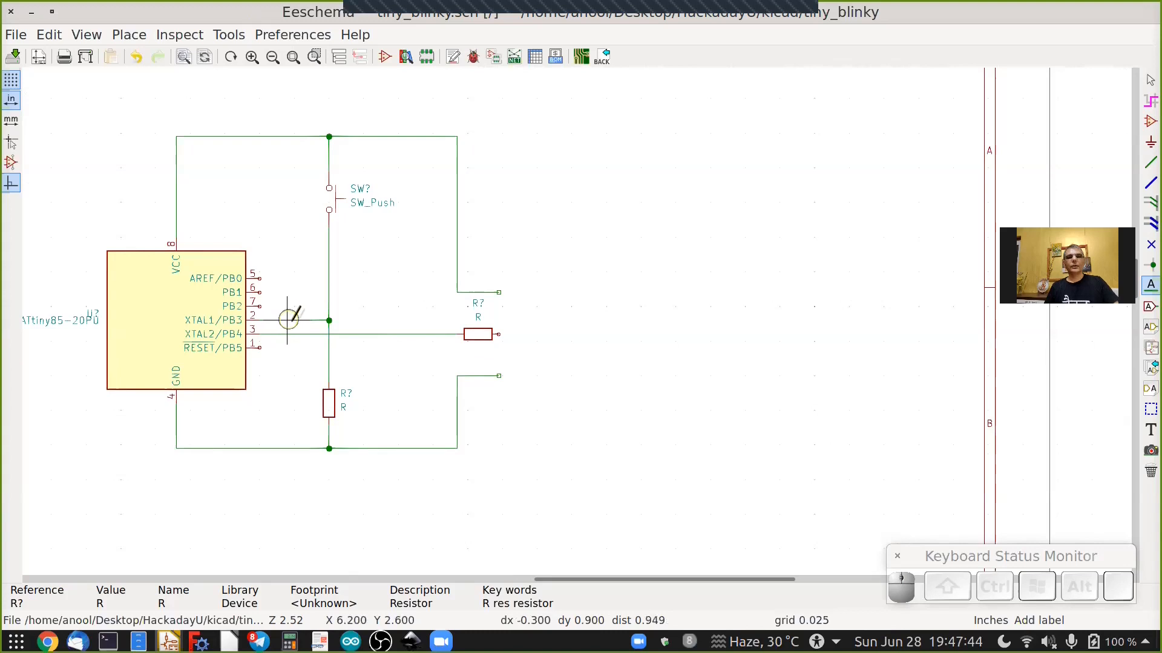
scroll(289, 319, up, 3)
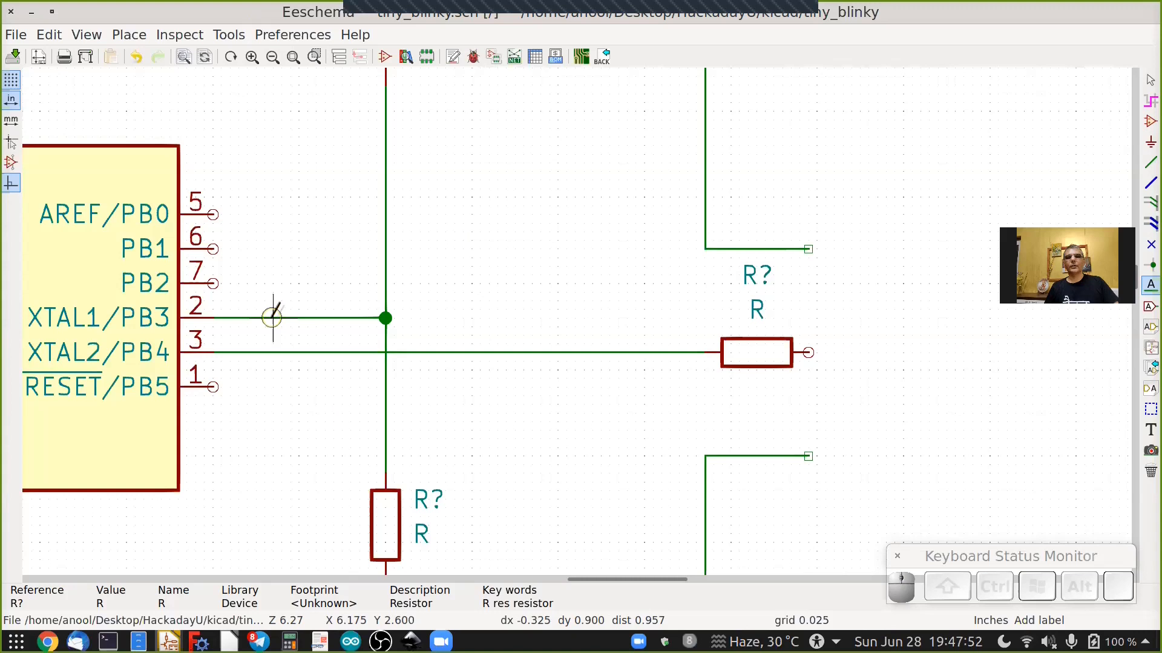
click(272, 317)
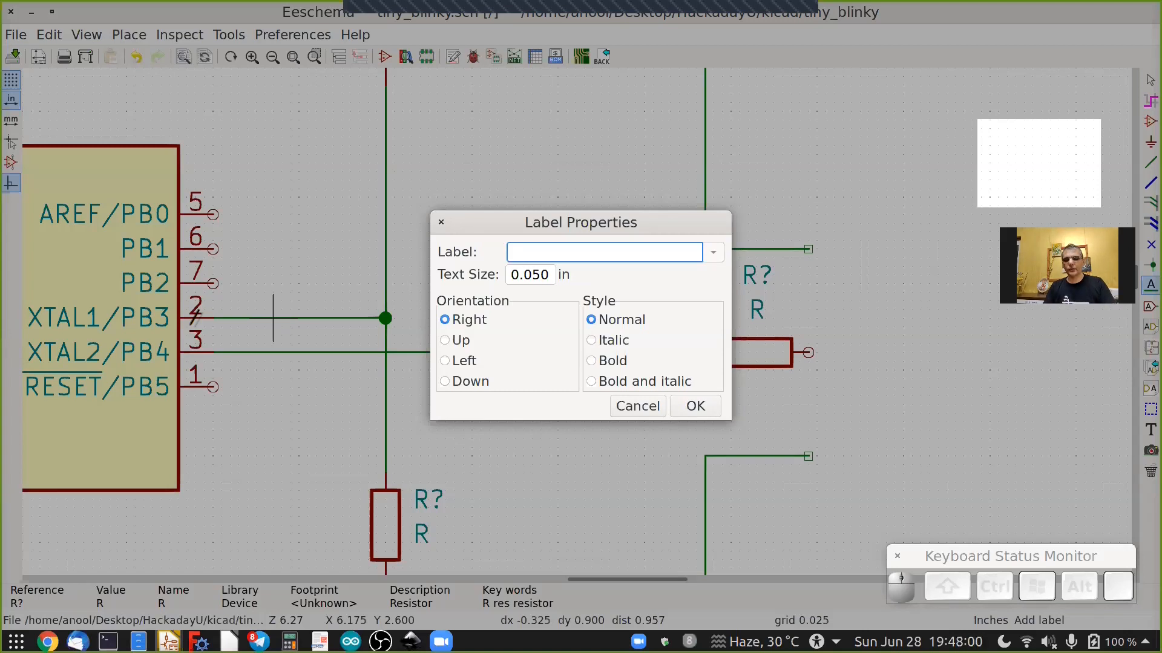
text(SW_IN)
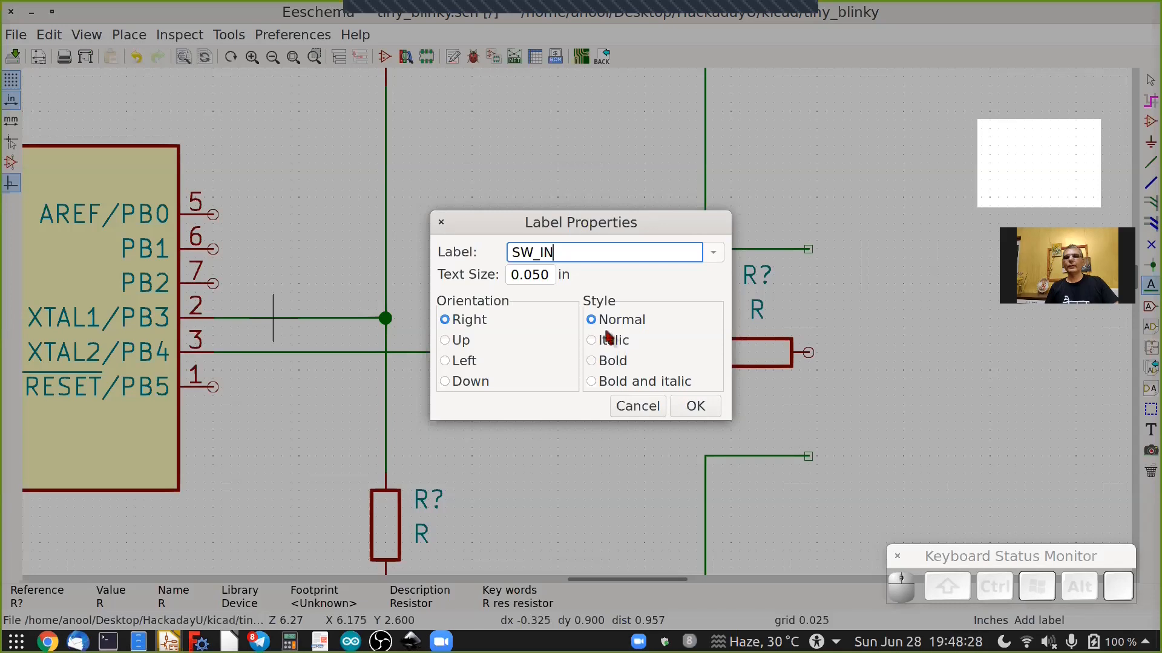
click(693, 407)
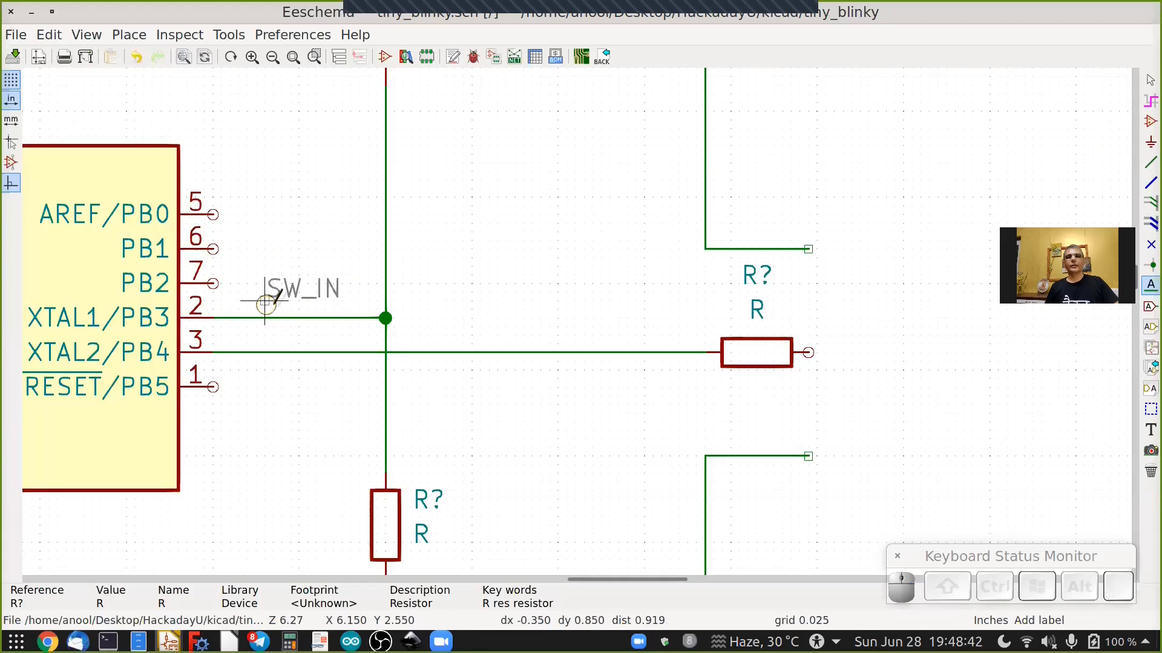
click(273, 301)
scroll(288, 336, up, 3)
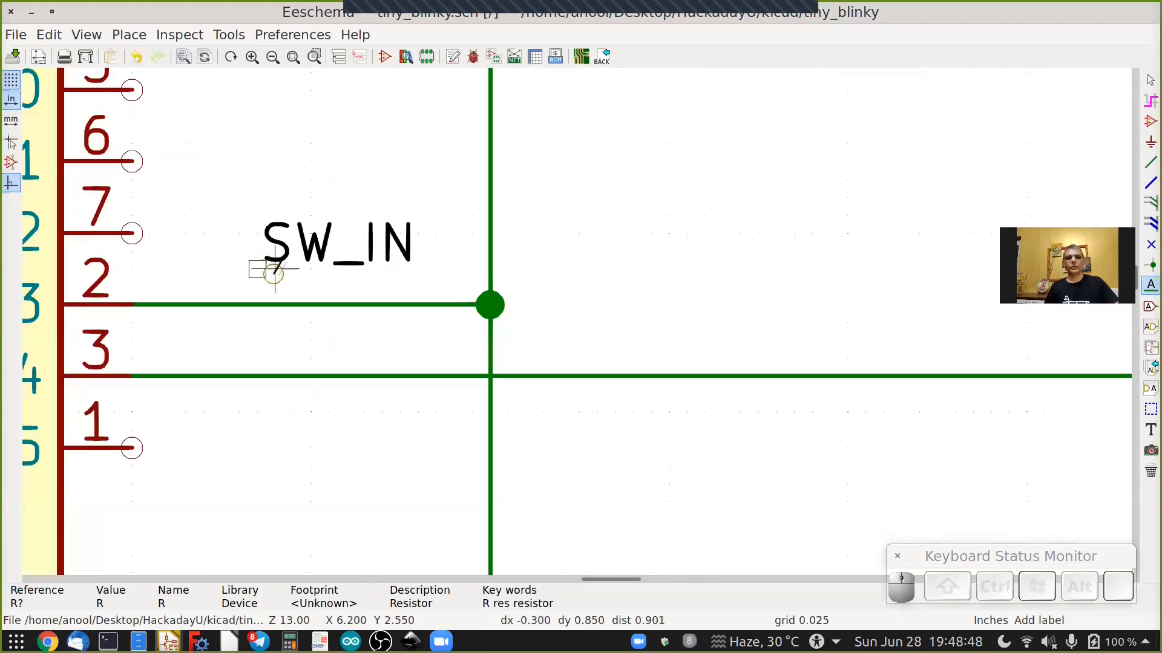
key(Escape)
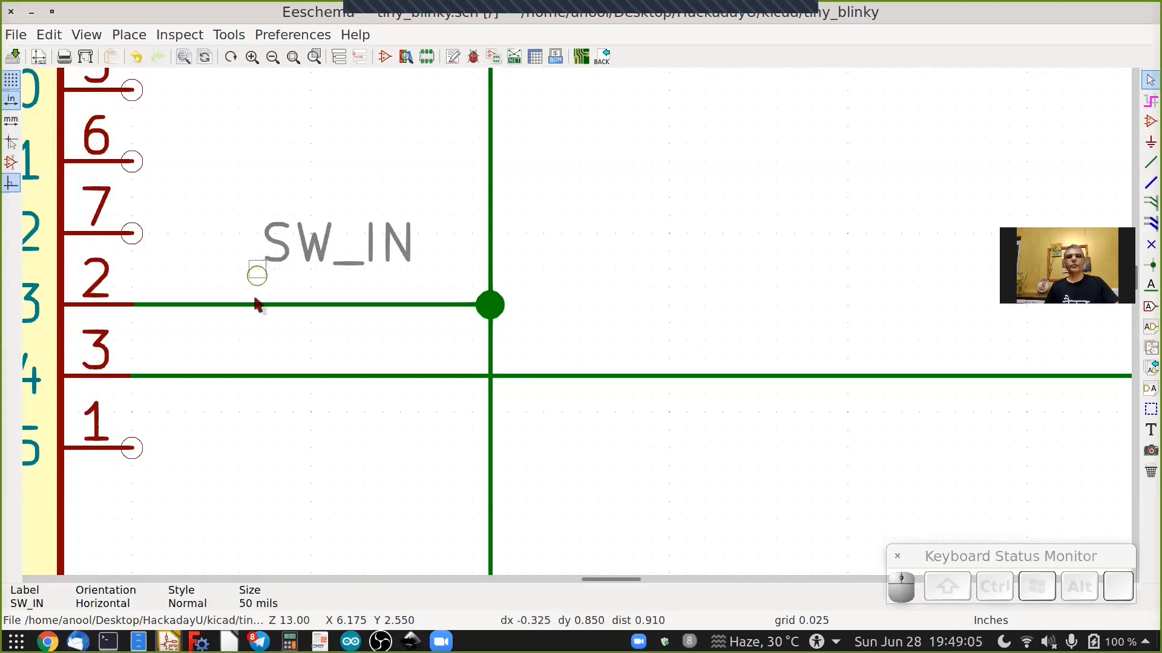
click(255, 305)
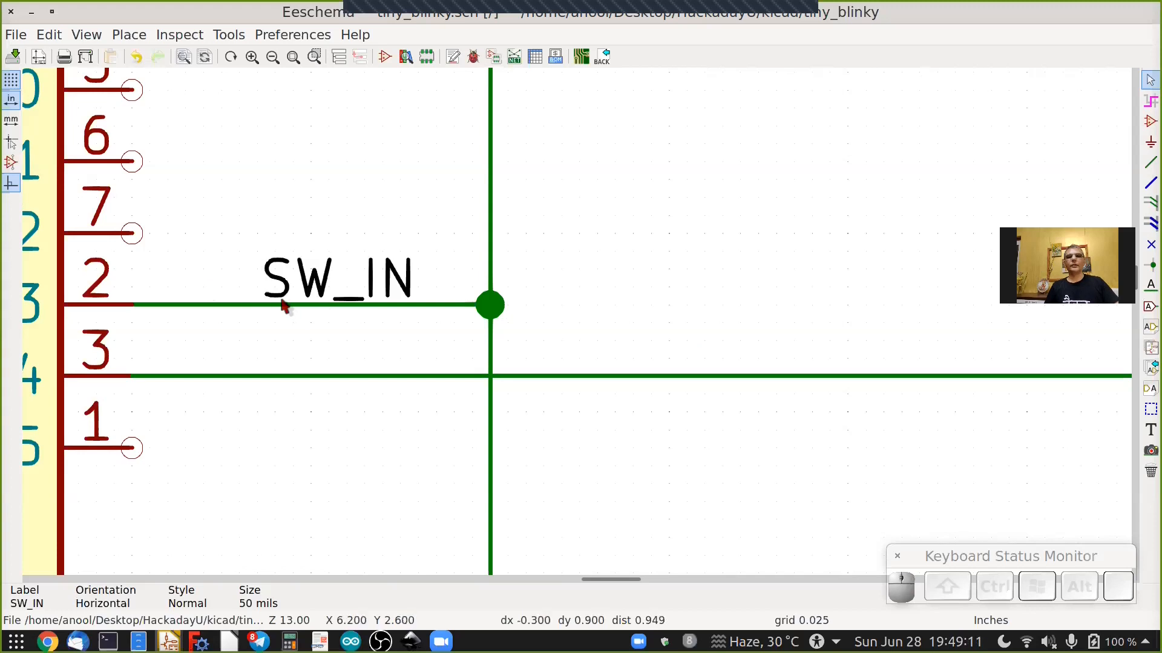
scroll(213, 304, down, 4)
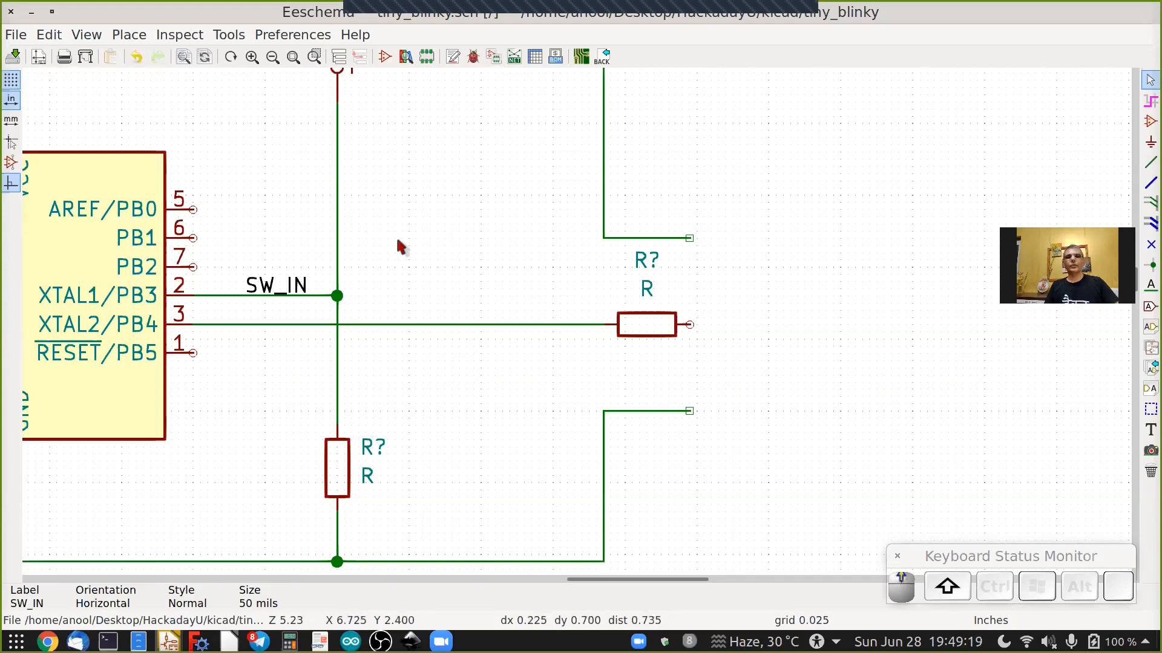
shift+scroll(397, 241, up, 1)
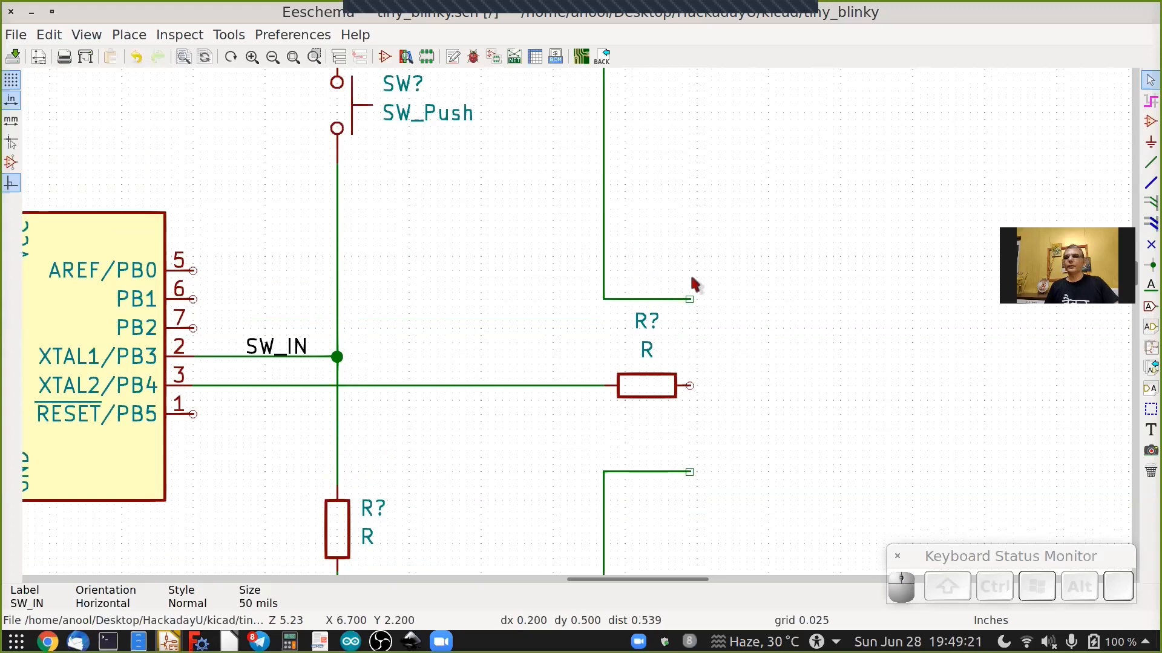
Place a net label named LED on the wire from the ATtiny85 PB4 pin.
click(1148, 288)
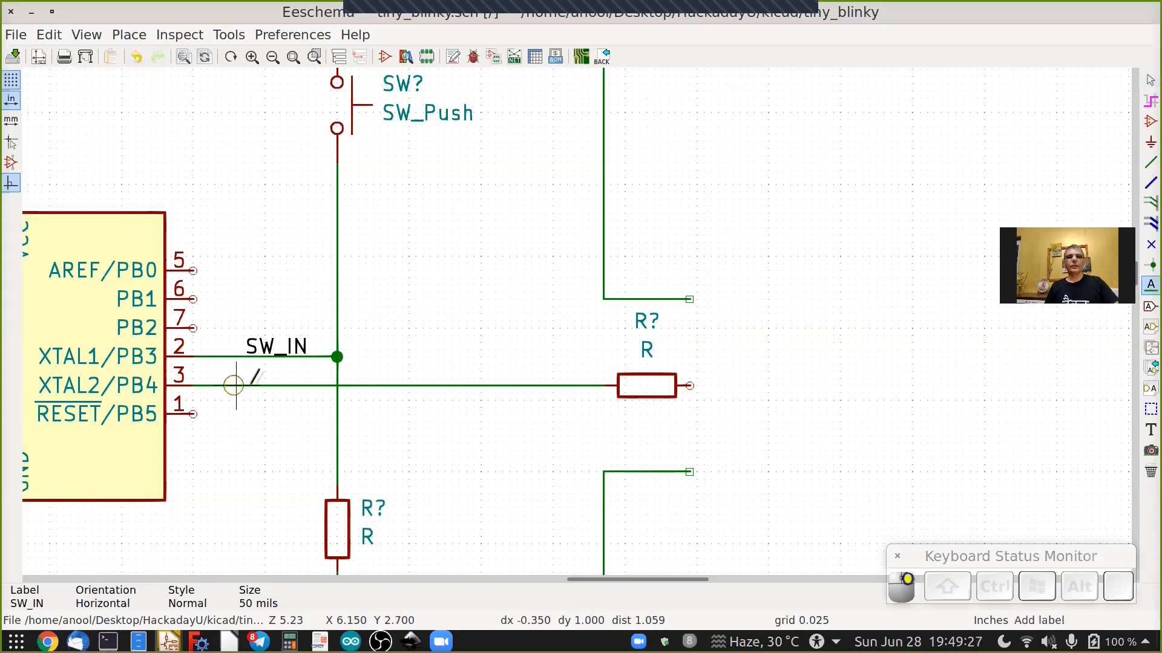
scroll(251, 383, up, 3)
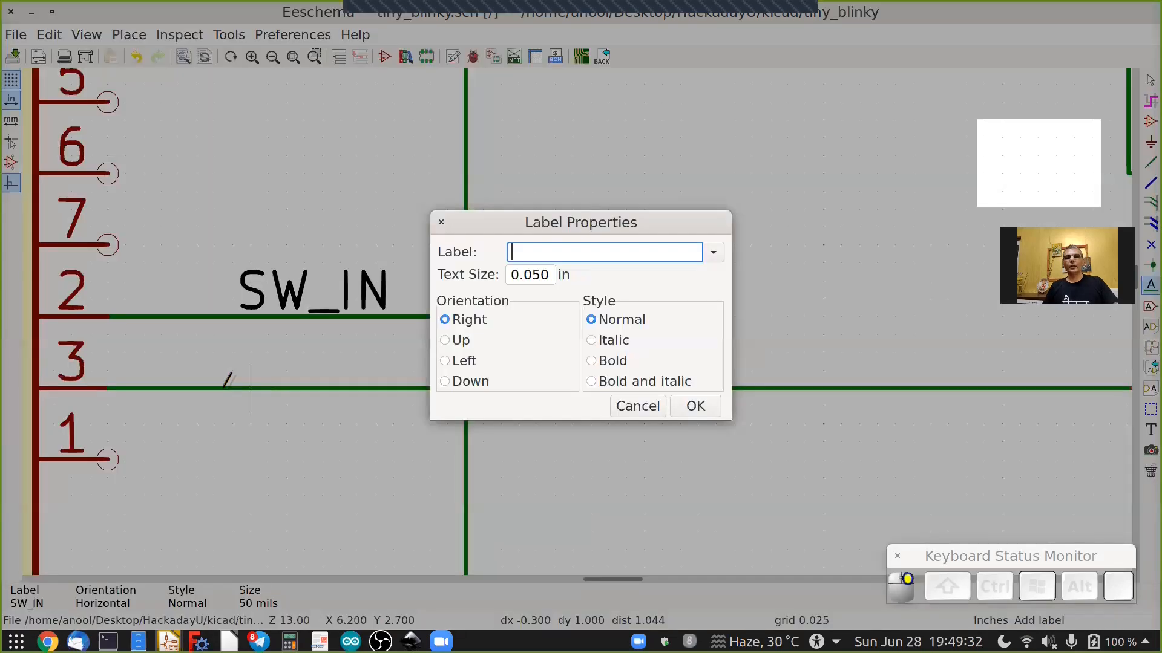
click(225, 386)
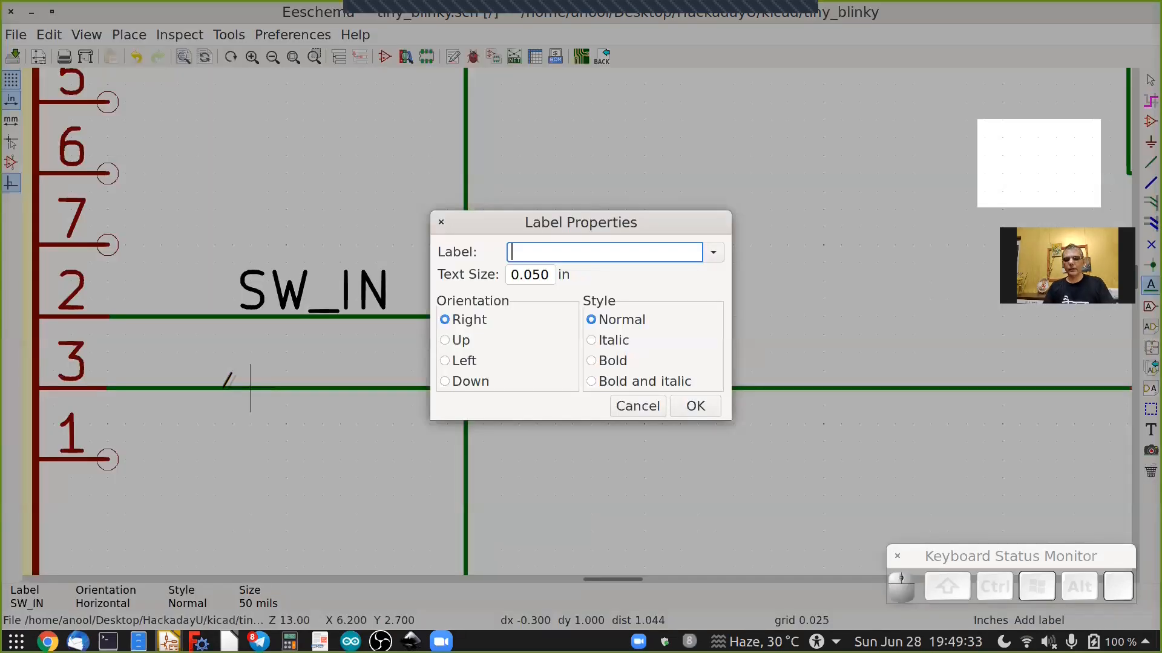
text(LED)
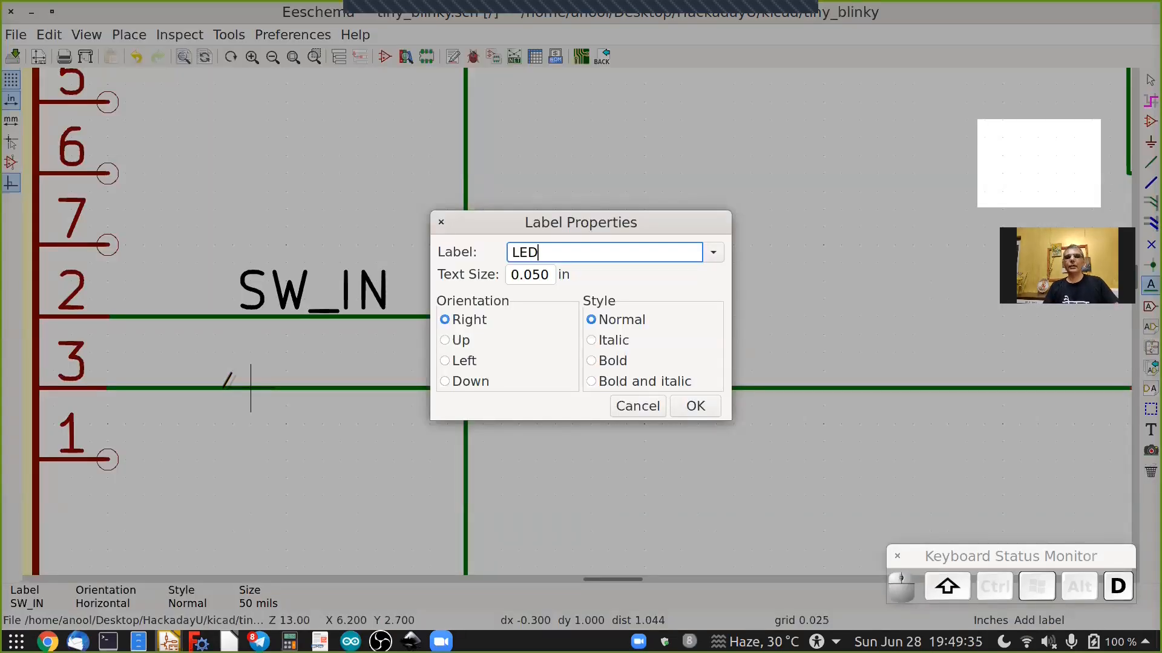
click(695, 406)
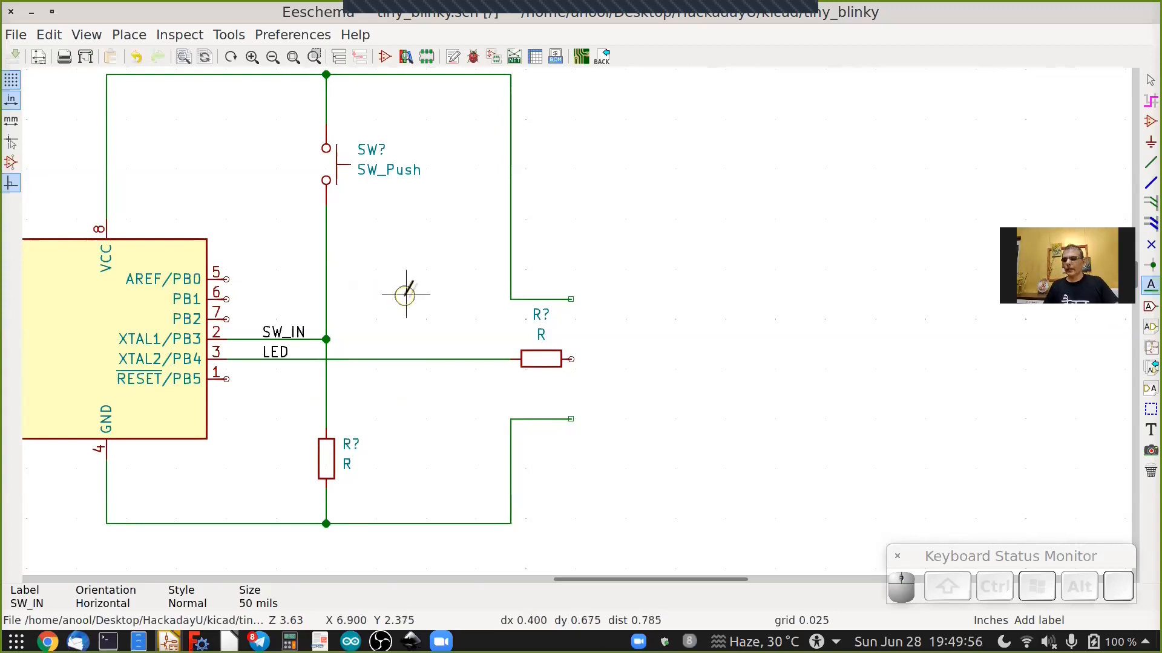
Draw a short wire extending right from the horizontal resistor's right end.
scroll(570, 357, up, 3)
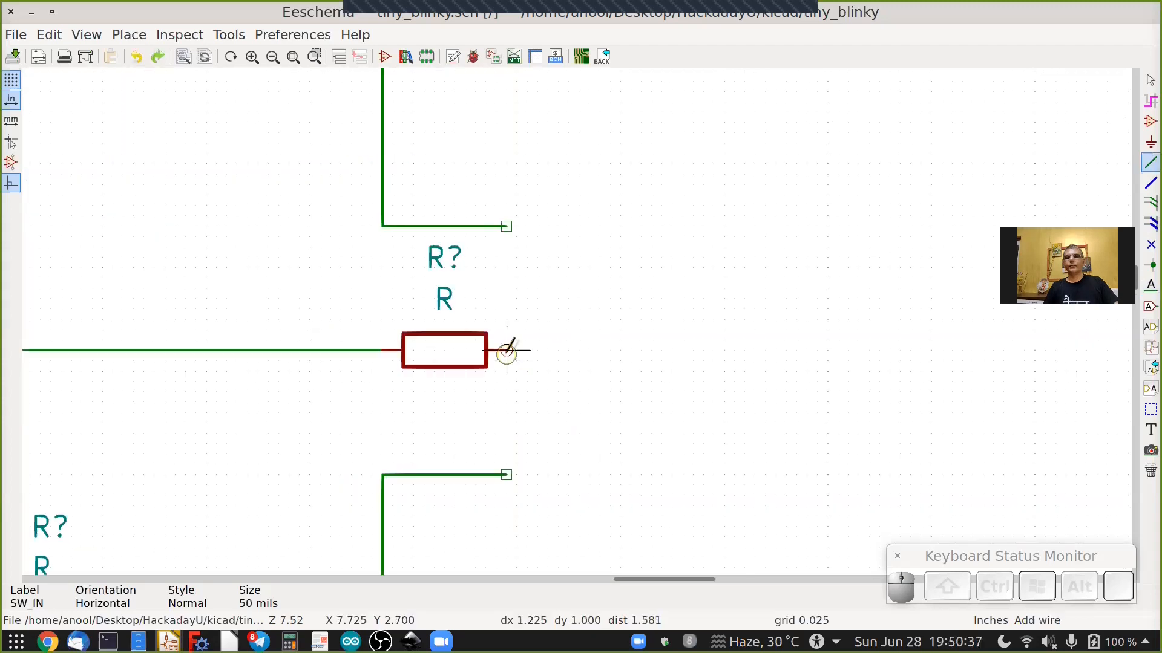
key(w)
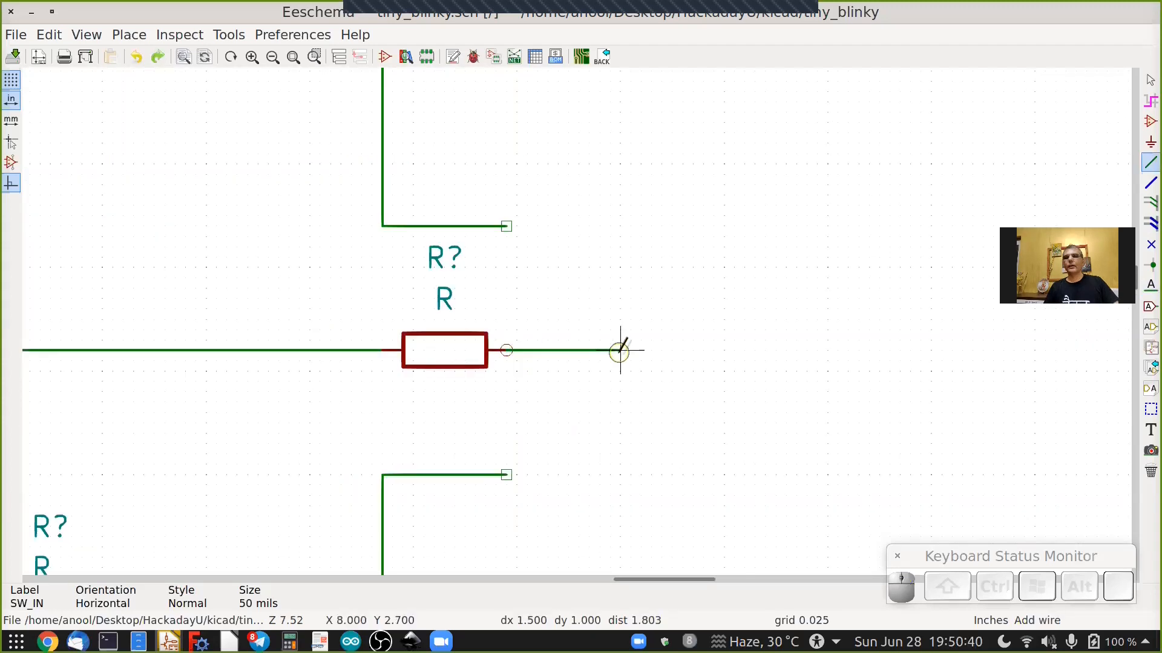
double_click(619, 351)
Place a net label named Din at the open end of the new wire after the horizontal resistor.
click(1149, 287)
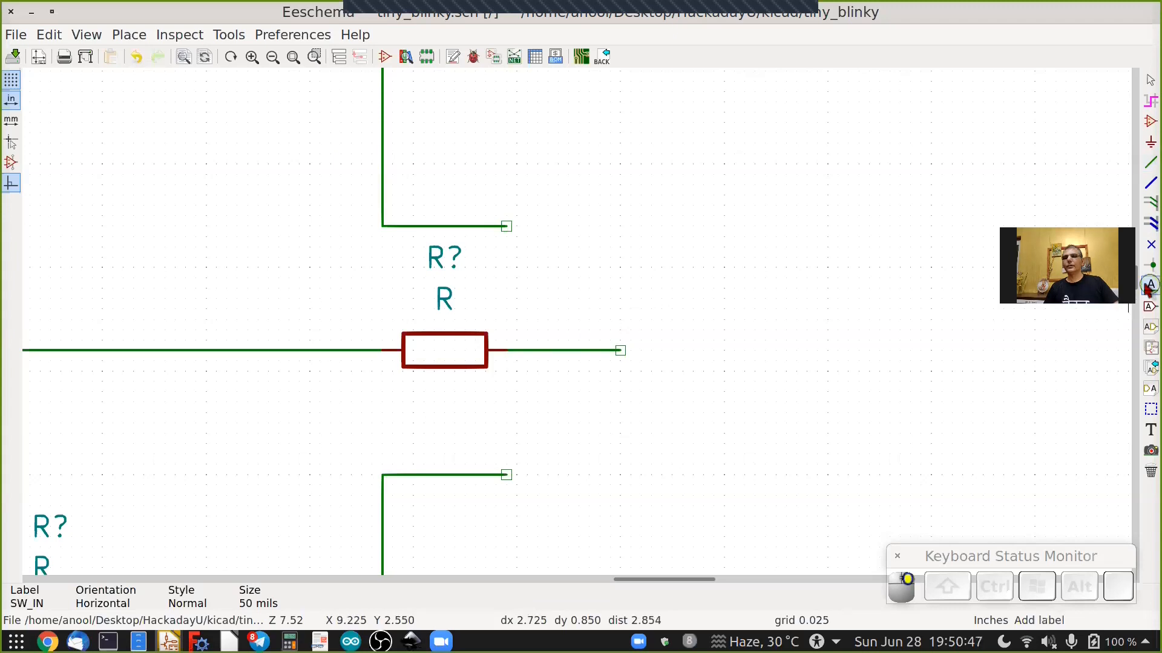
click(619, 350)
text(Din)
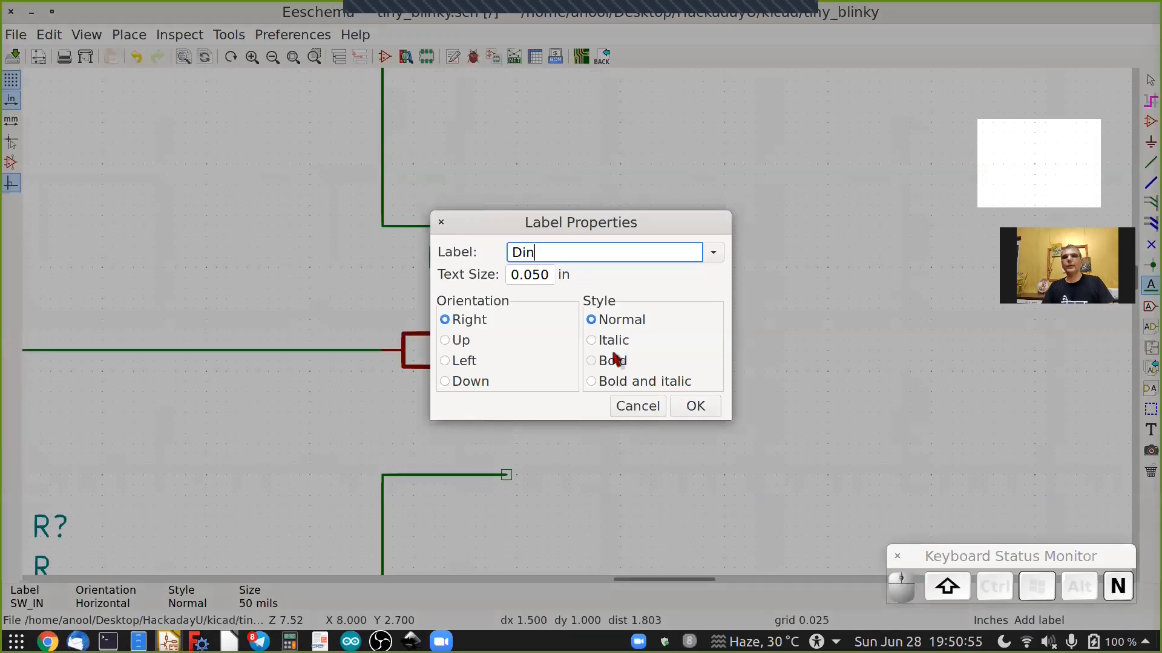
click(695, 407)
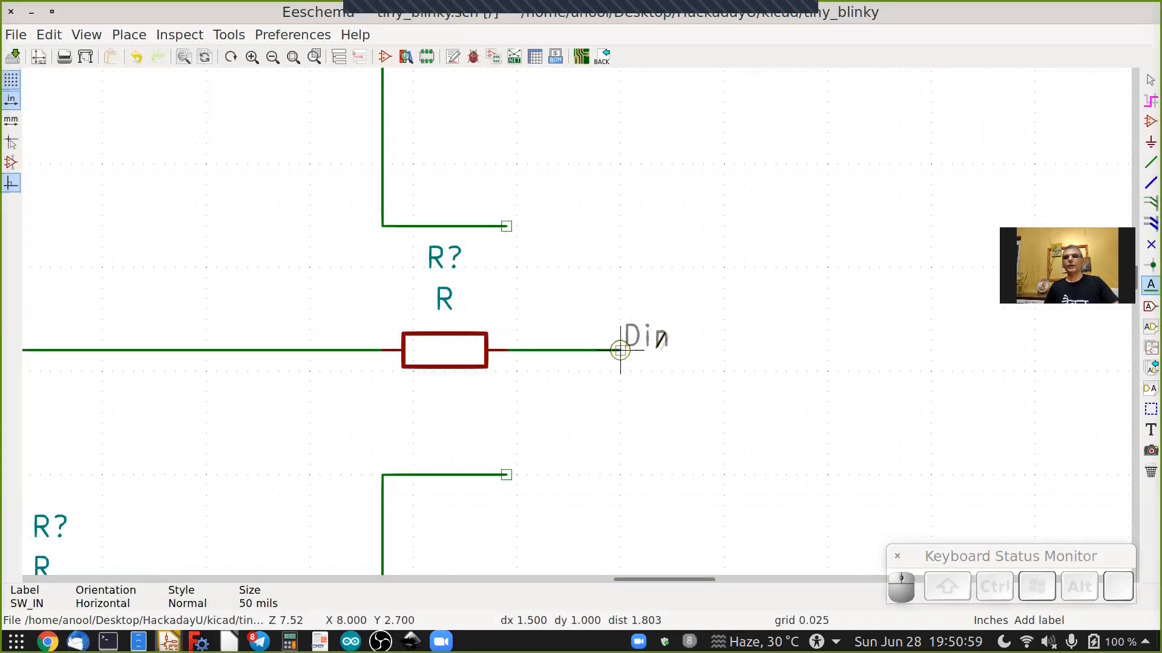
scroll(619, 349, up, 1)
click(620, 349)
scroll(643, 371, down, 4)
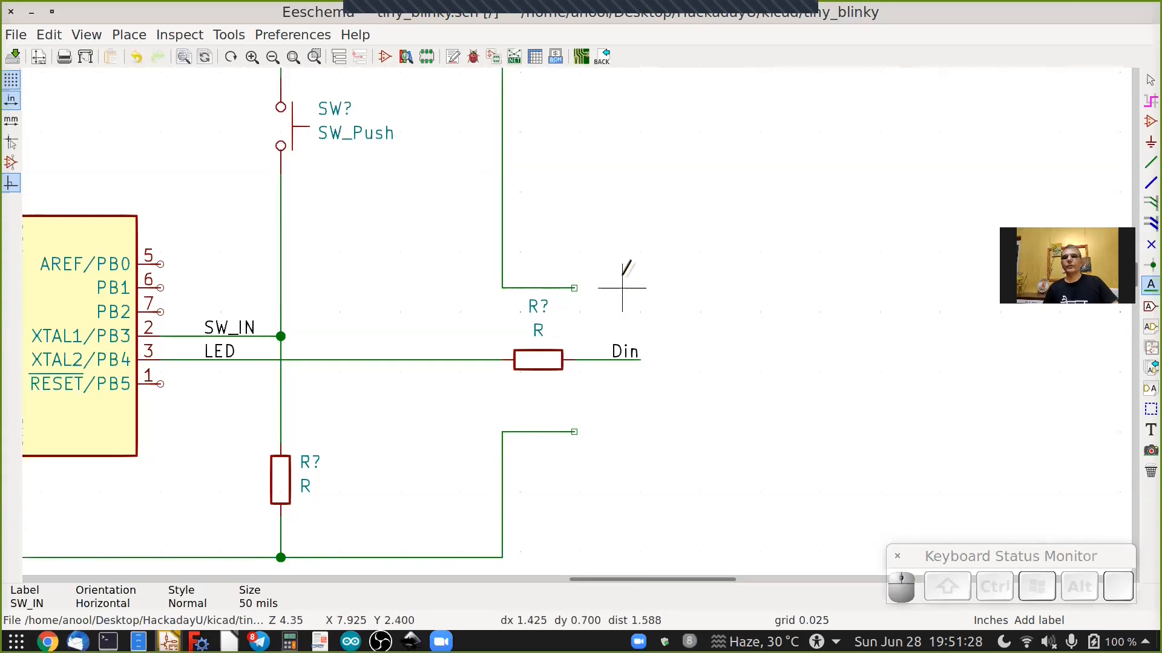
scroll(622, 288, up, 3)
key(Escape)
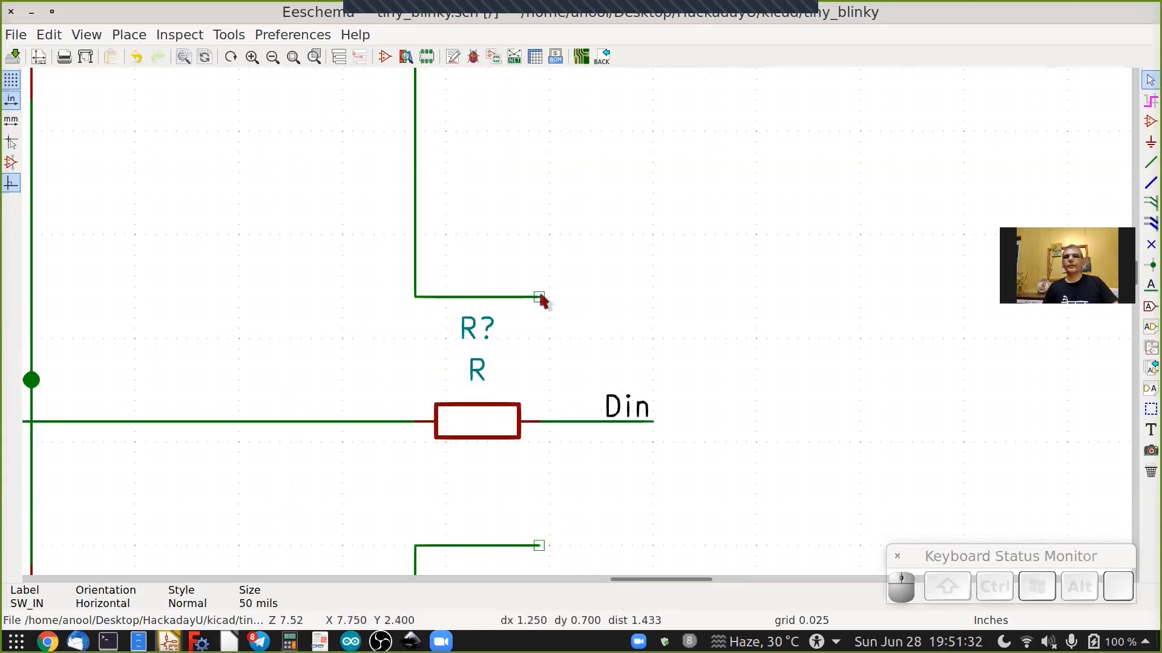
Drag the top VCC branch wire's open end right so it lines up with the Din wire end.
right_click(541, 298)
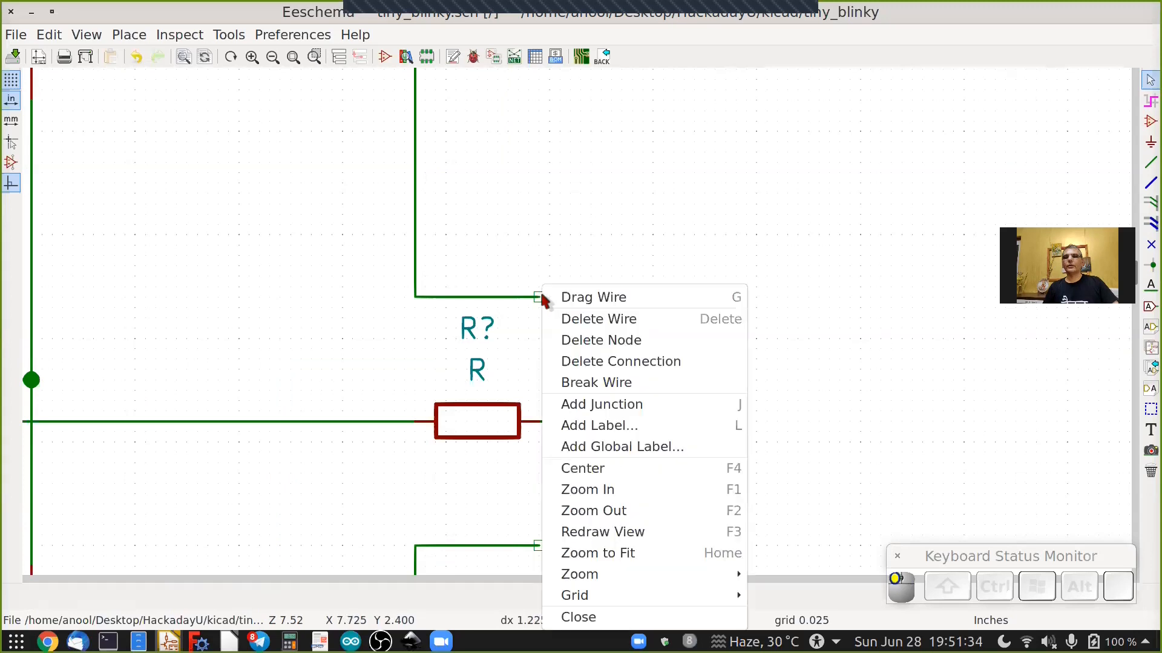
click(579, 299)
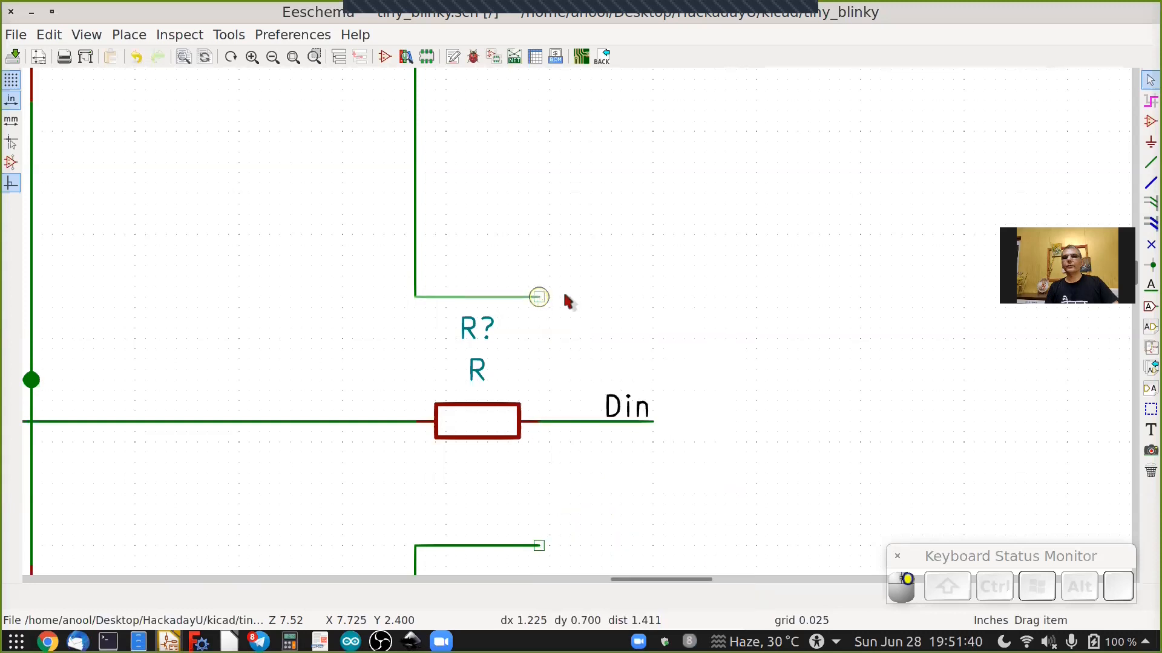
click(649, 296)
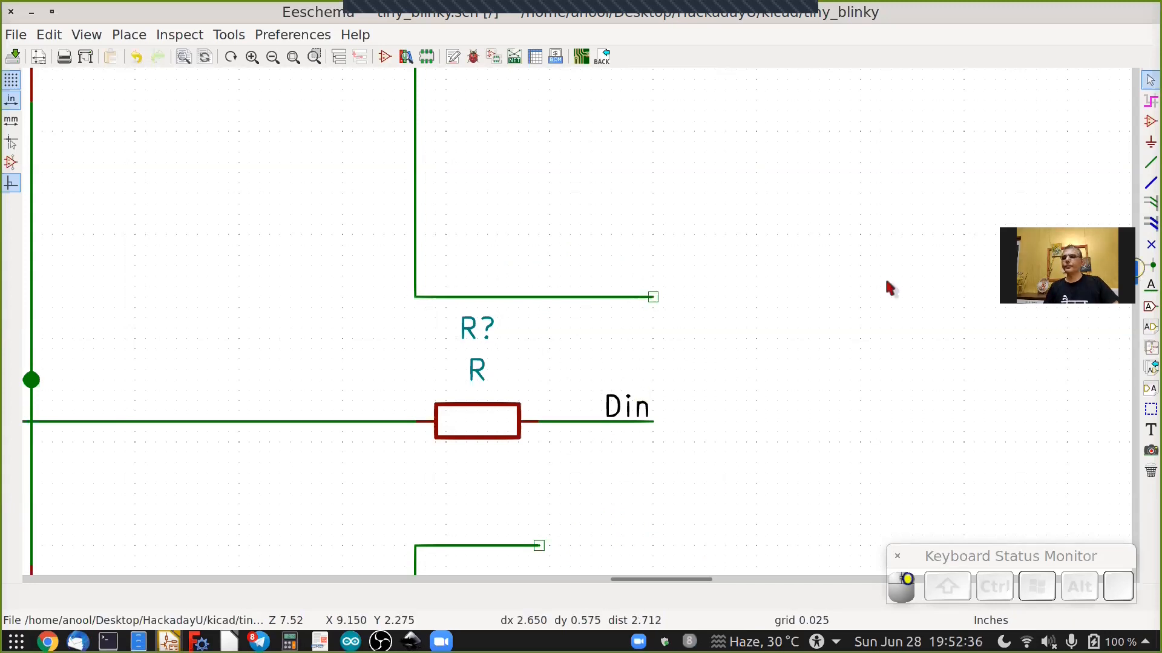
Drag the bottom GND branch wire's open end right so it lines up with the Din wire end.
scroll(774, 259, down, 3)
click(539, 434)
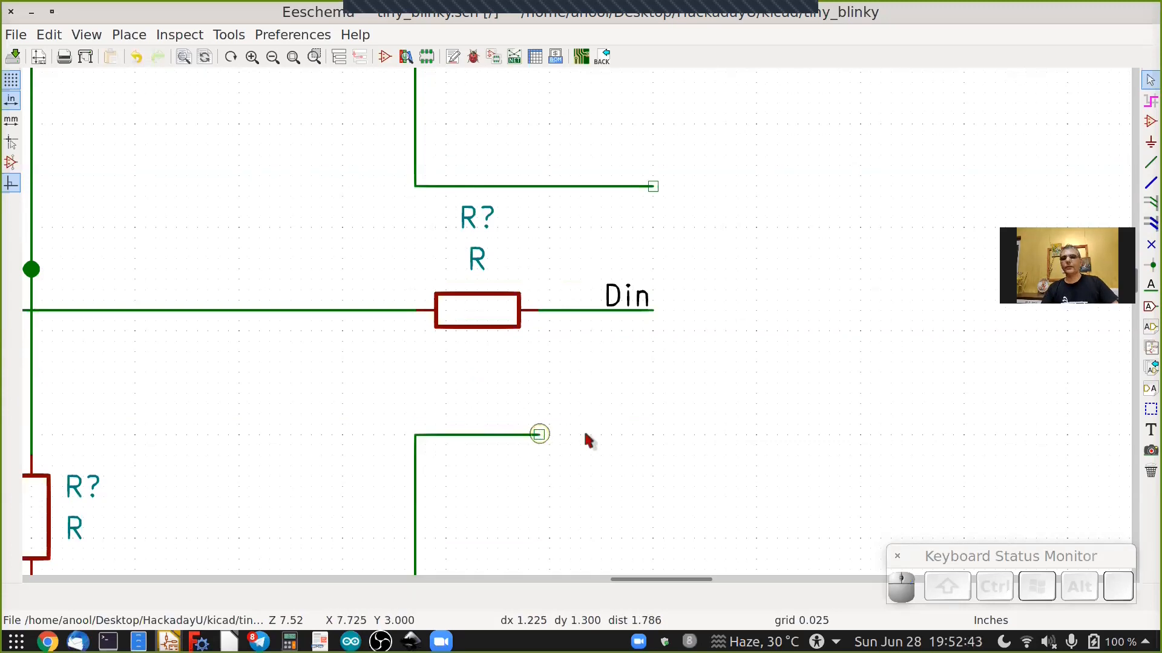
key(g)
click(651, 434)
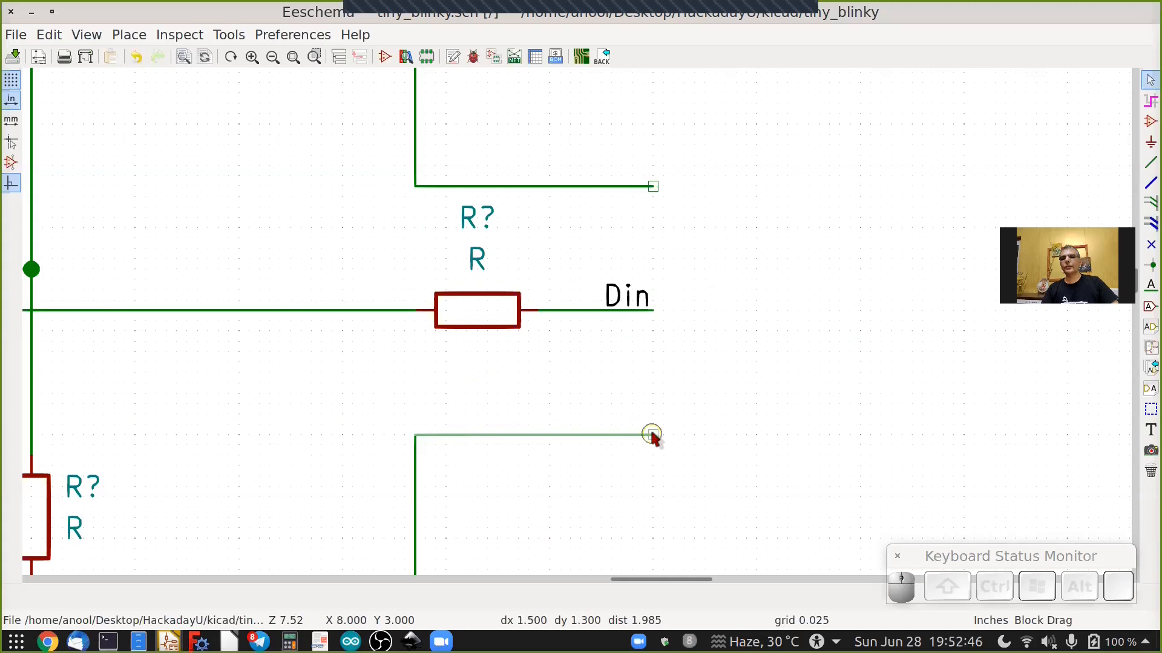
Place a net label named 5V at the open end of the top VCC branch wire.
scroll(659, 441, down, 2)
scroll(670, 451, down, 2)
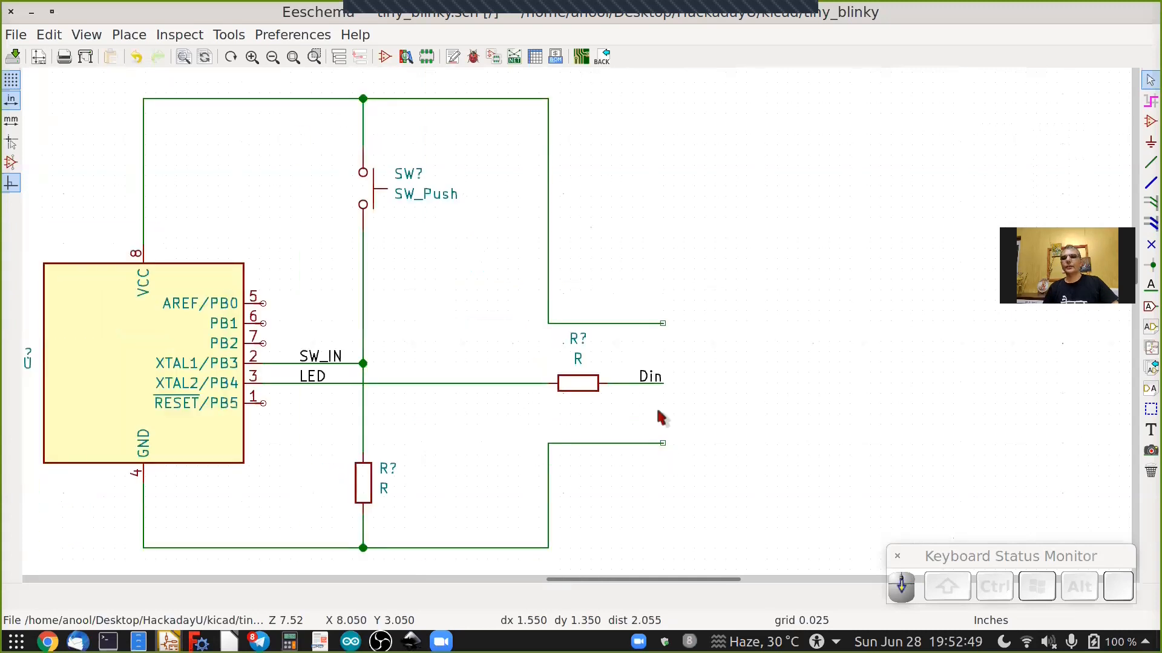
scroll(659, 415, up, 1)
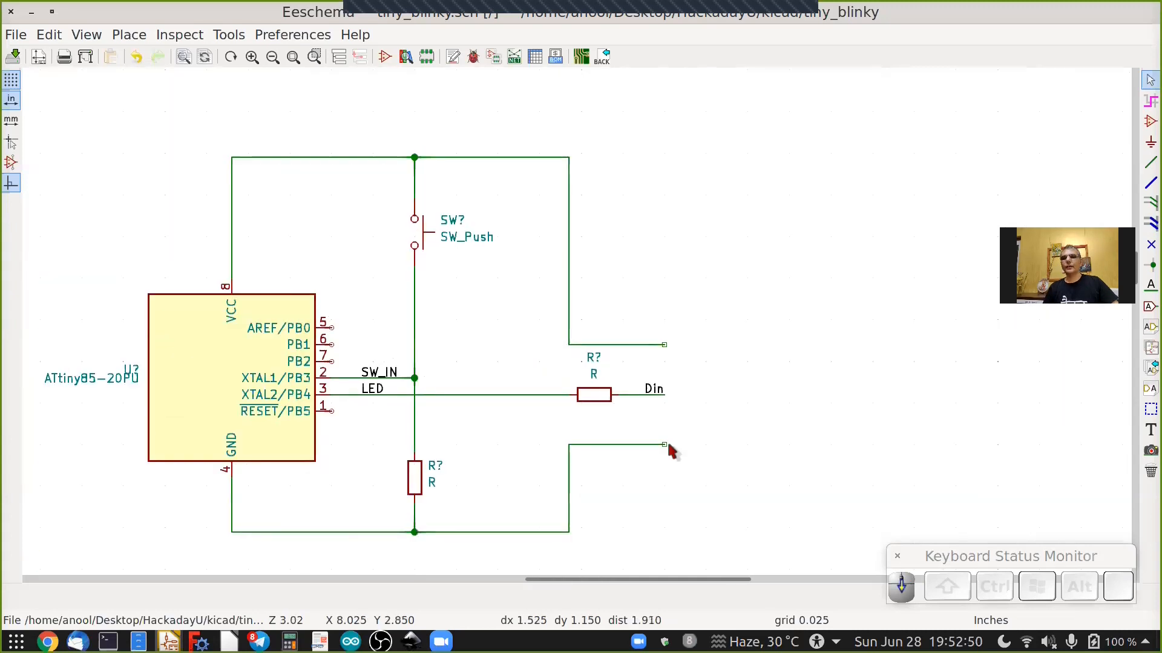
click(1150, 286)
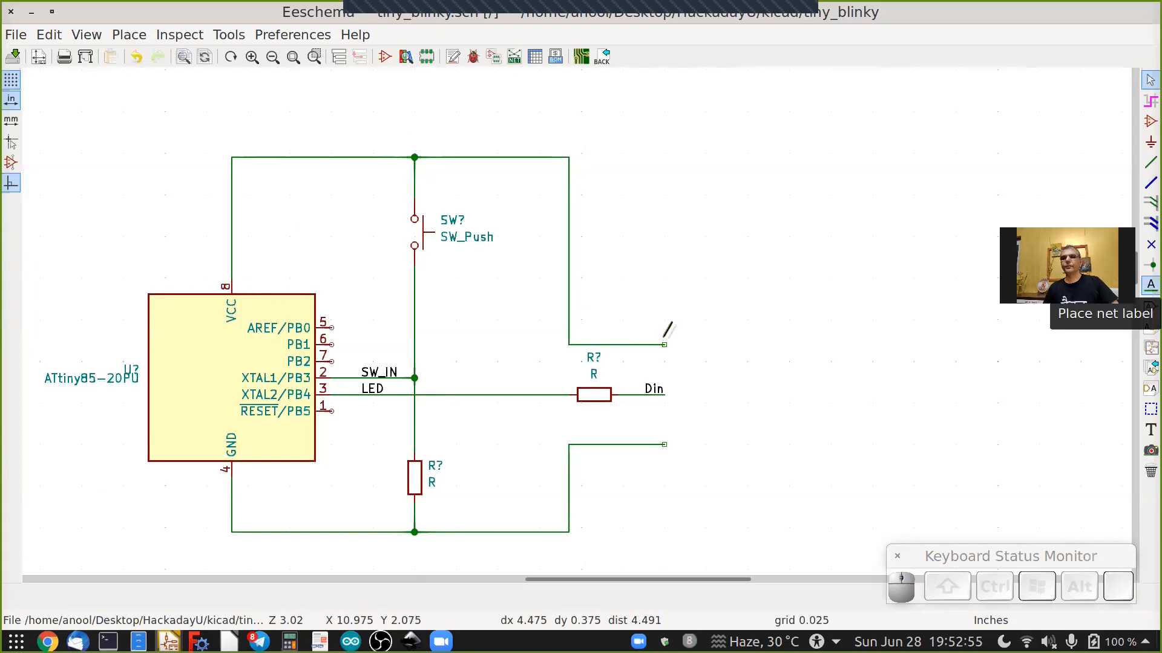
click(612, 355)
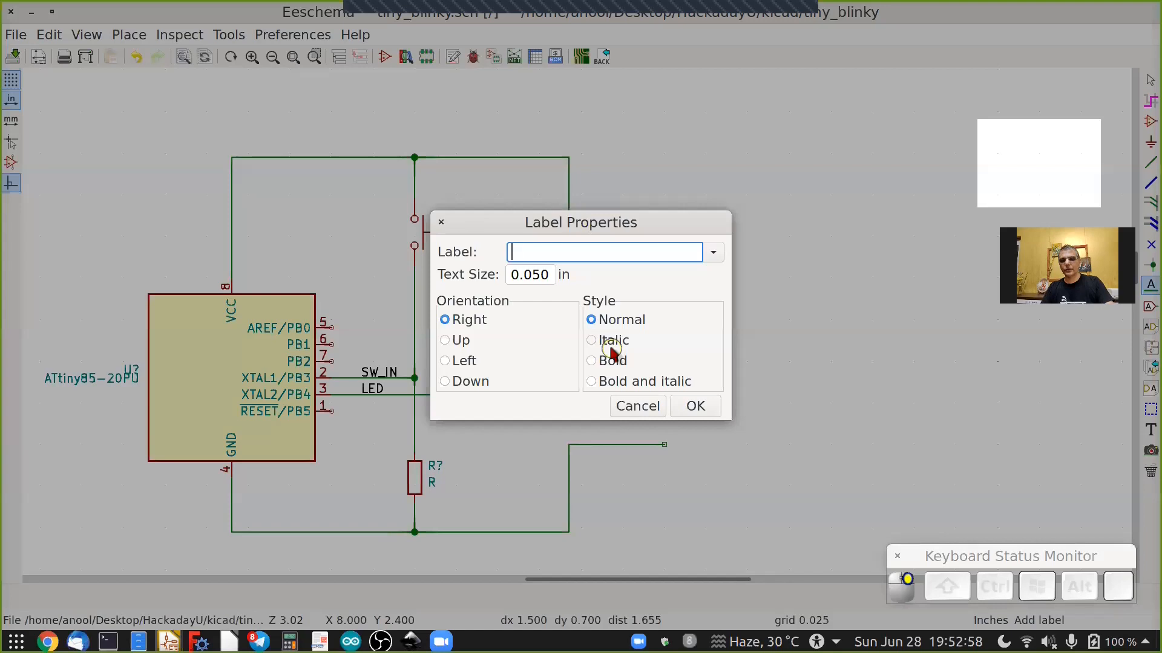
text(5V)
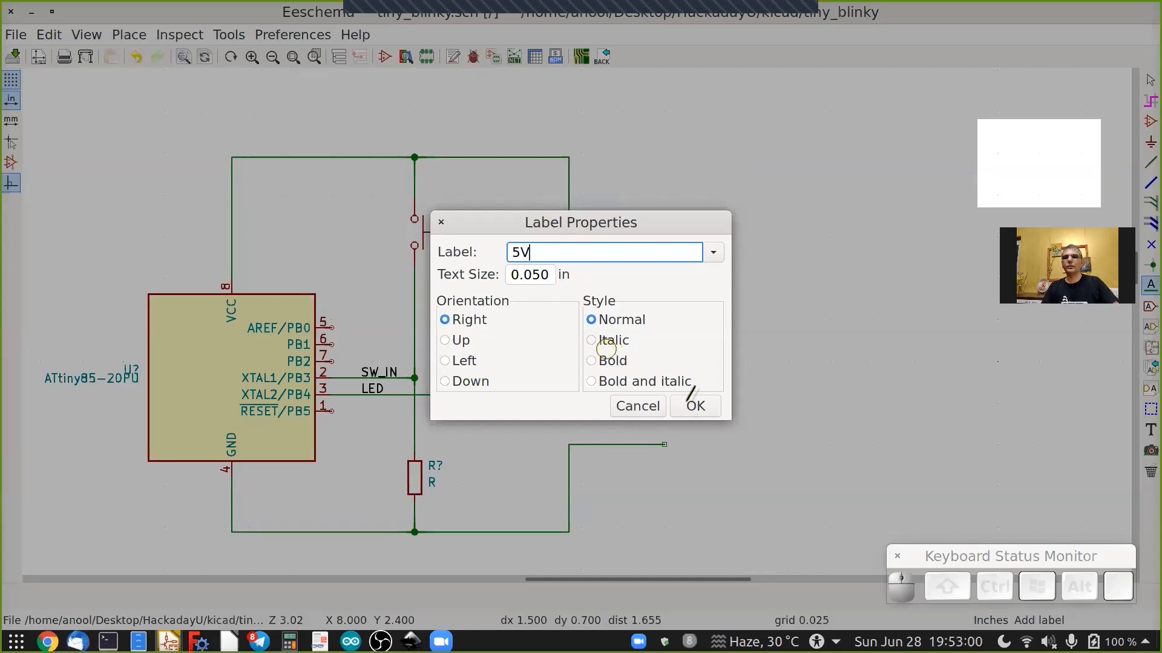
click(694, 404)
scroll(665, 339, up, 5)
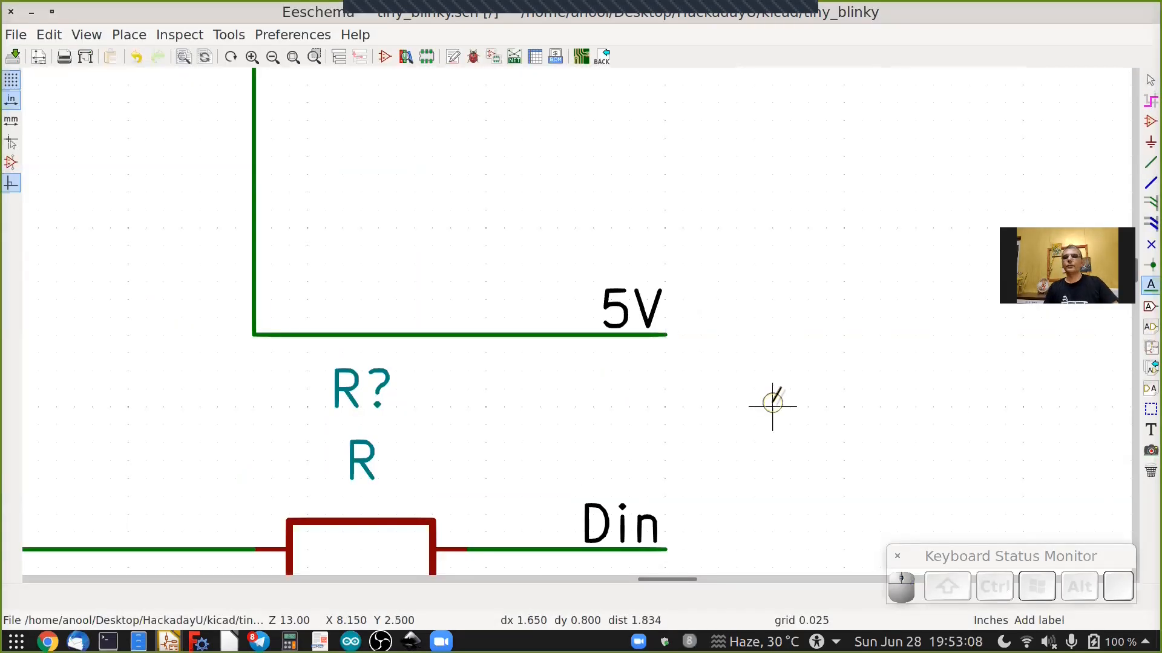
Duplicate the Din label and place the copy at the open end of the bottom GND branch wire.
shift+scroll(773, 407, down, 2)
shift+scroll(773, 407, down, 3)
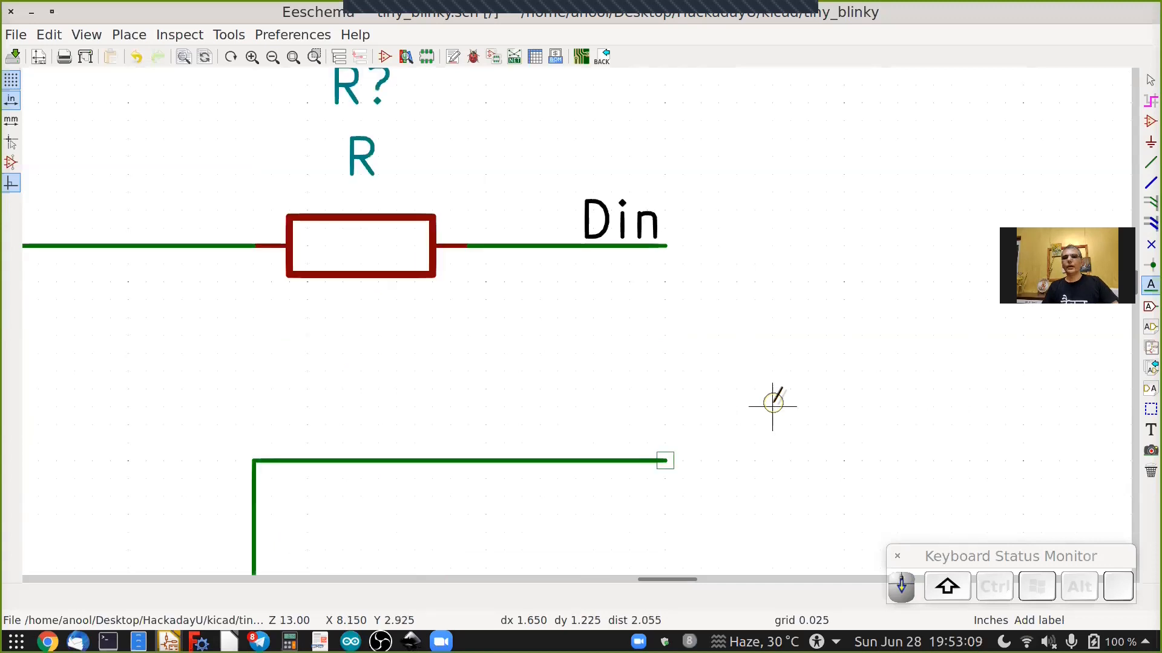
scroll(772, 406, down, 1)
key(Escape)
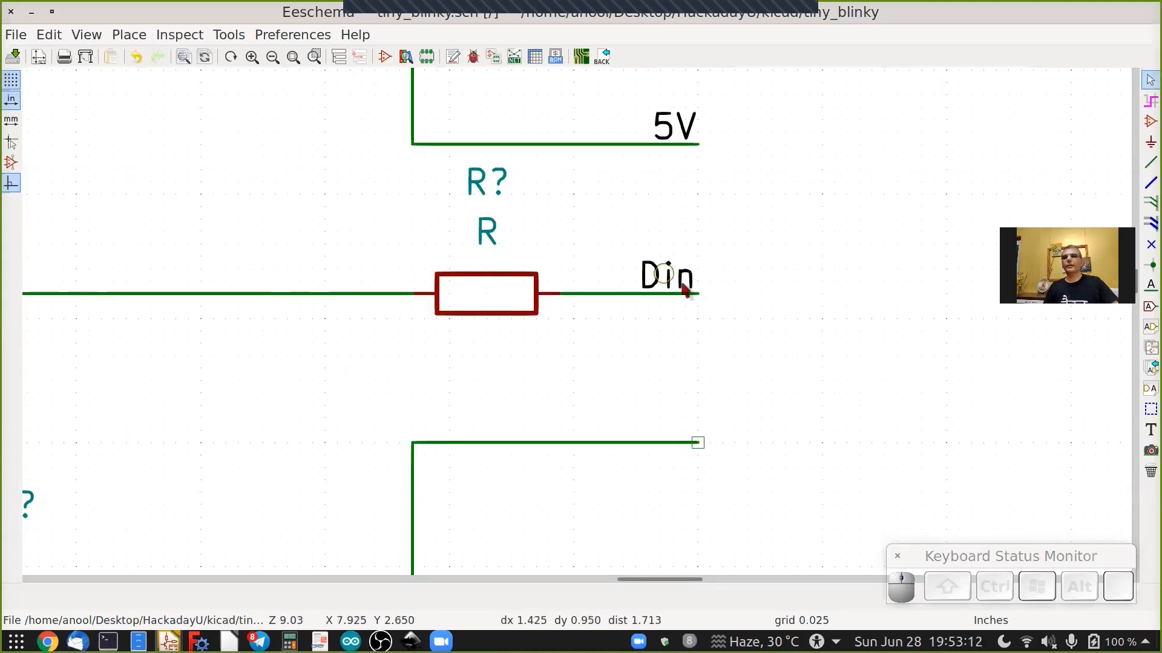
right_click(693, 351)
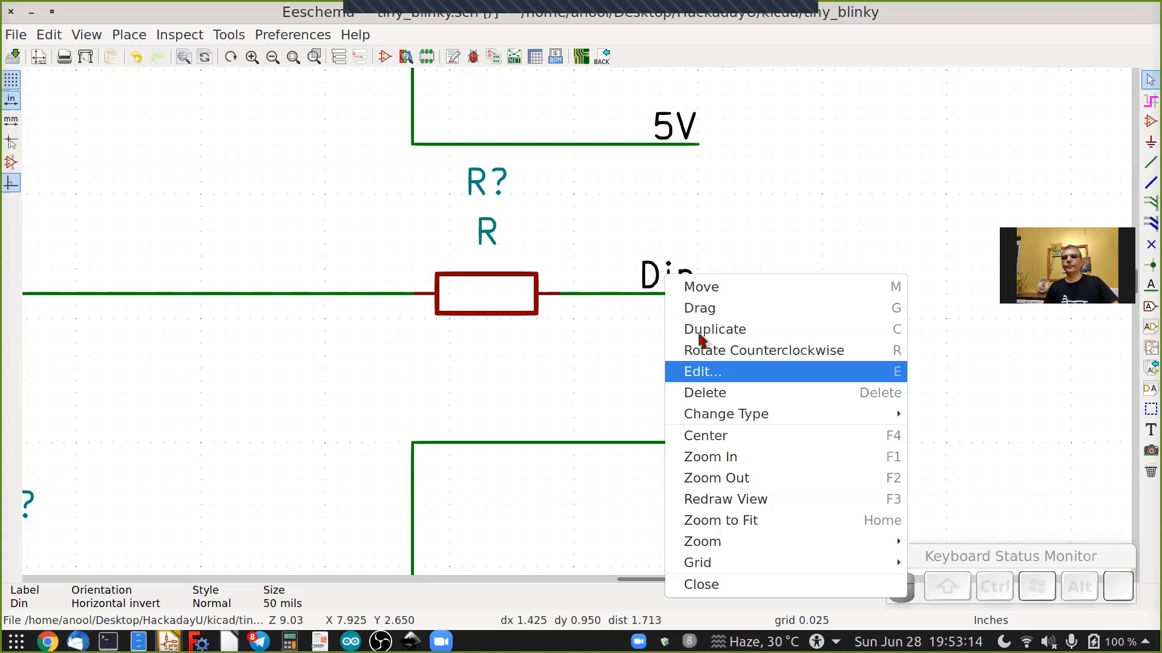
click(695, 327)
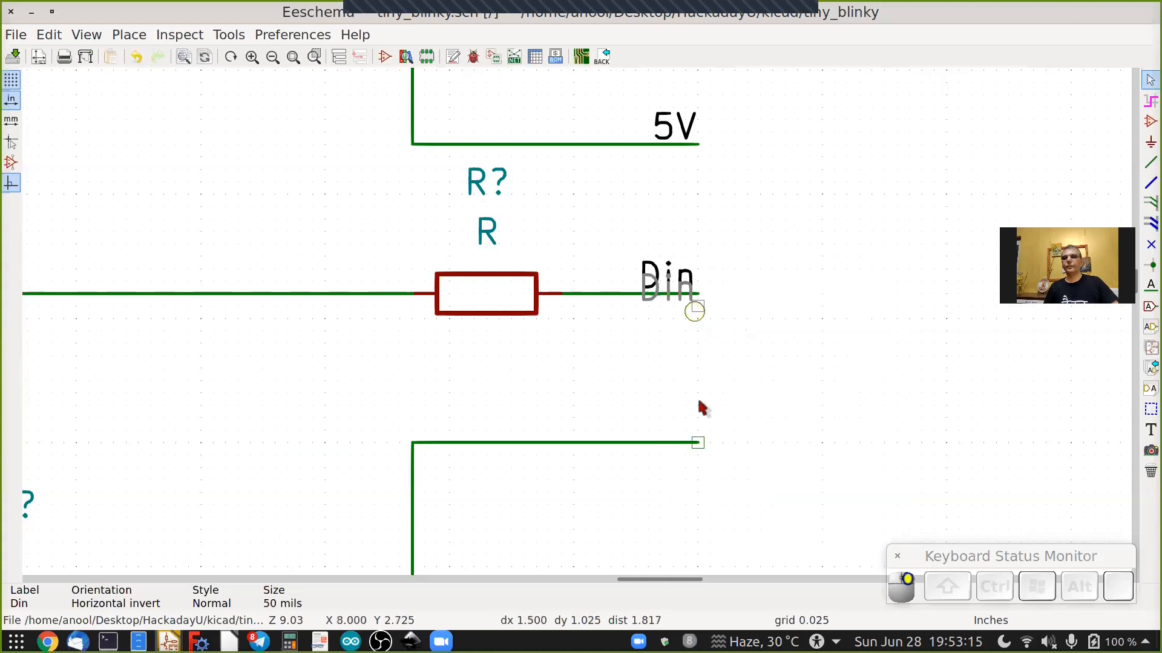
click(697, 443)
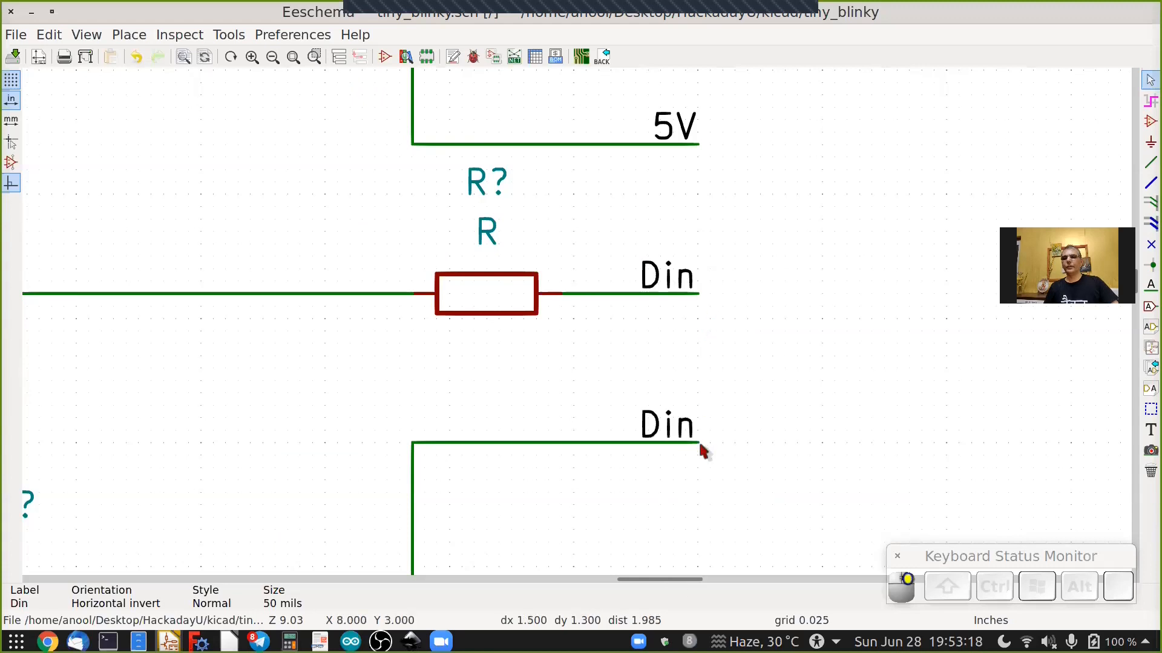
Rename the duplicated label on the bottom branch wire to GND.
click(666, 429)
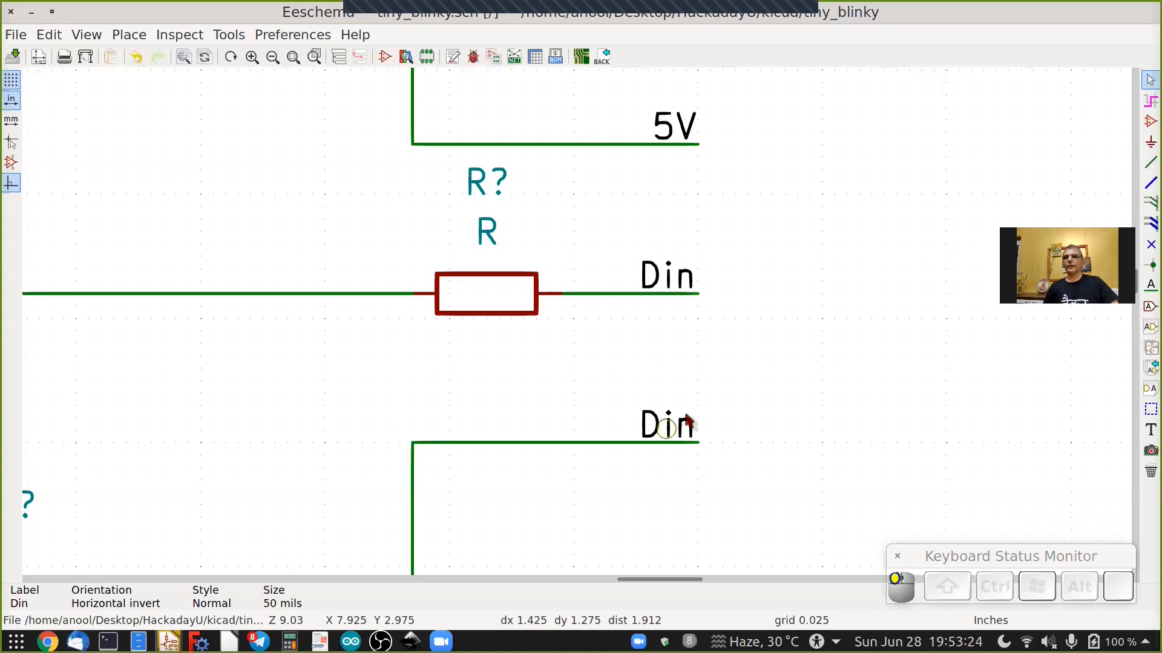
right_click(688, 420)
click(693, 406)
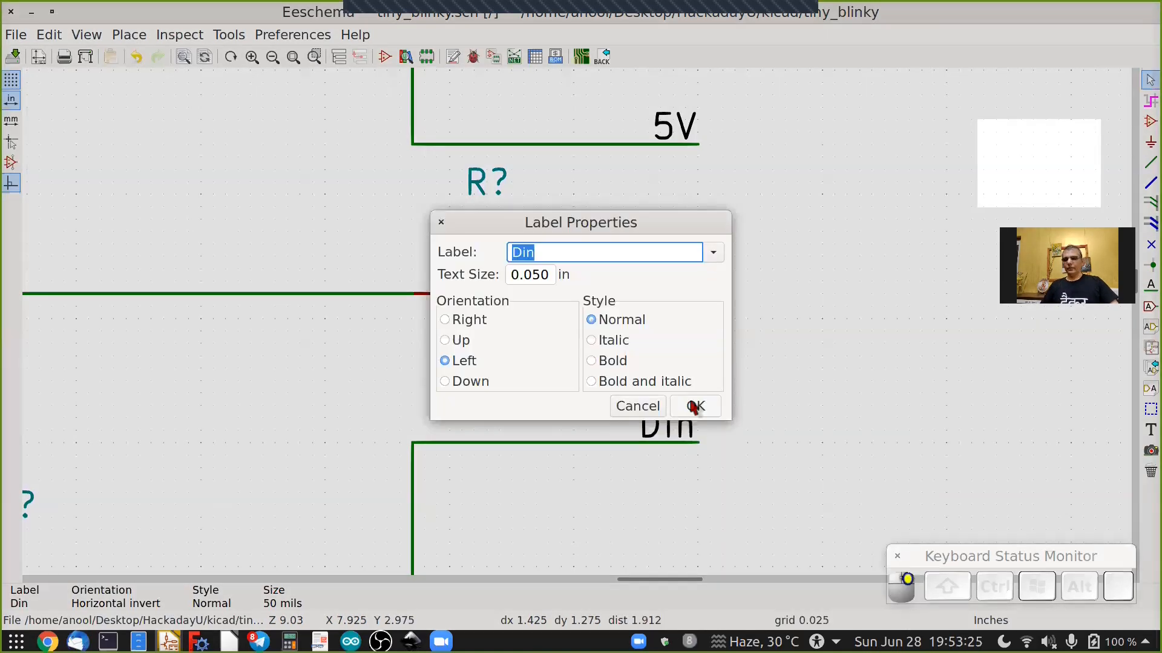
key(shift)
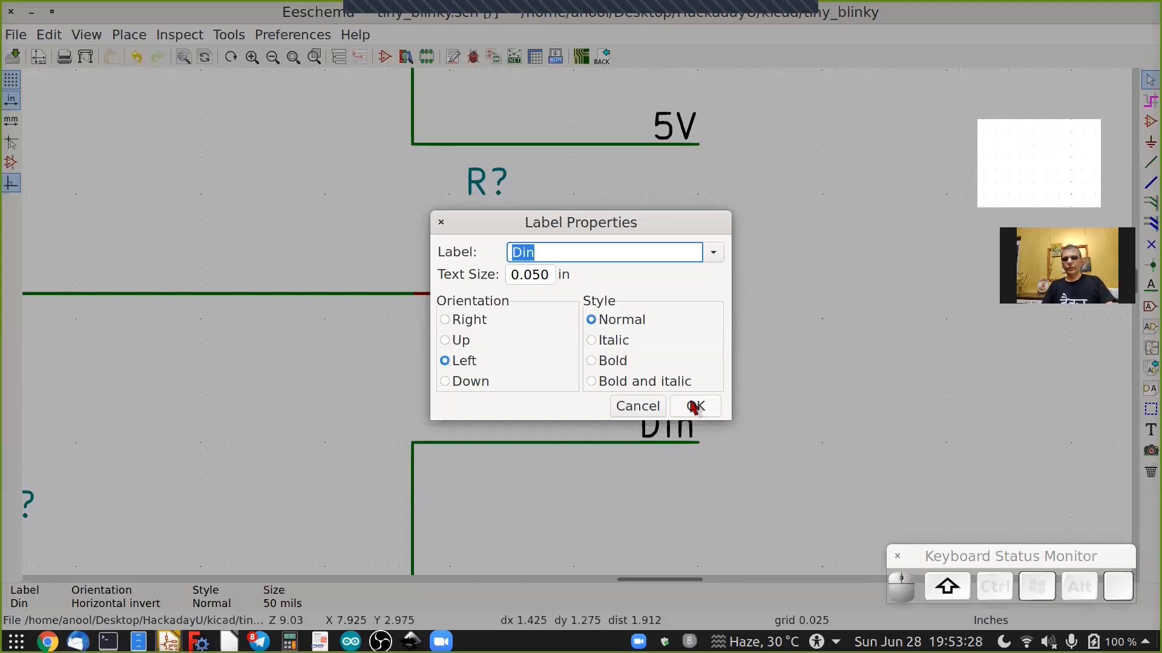
text(GND)
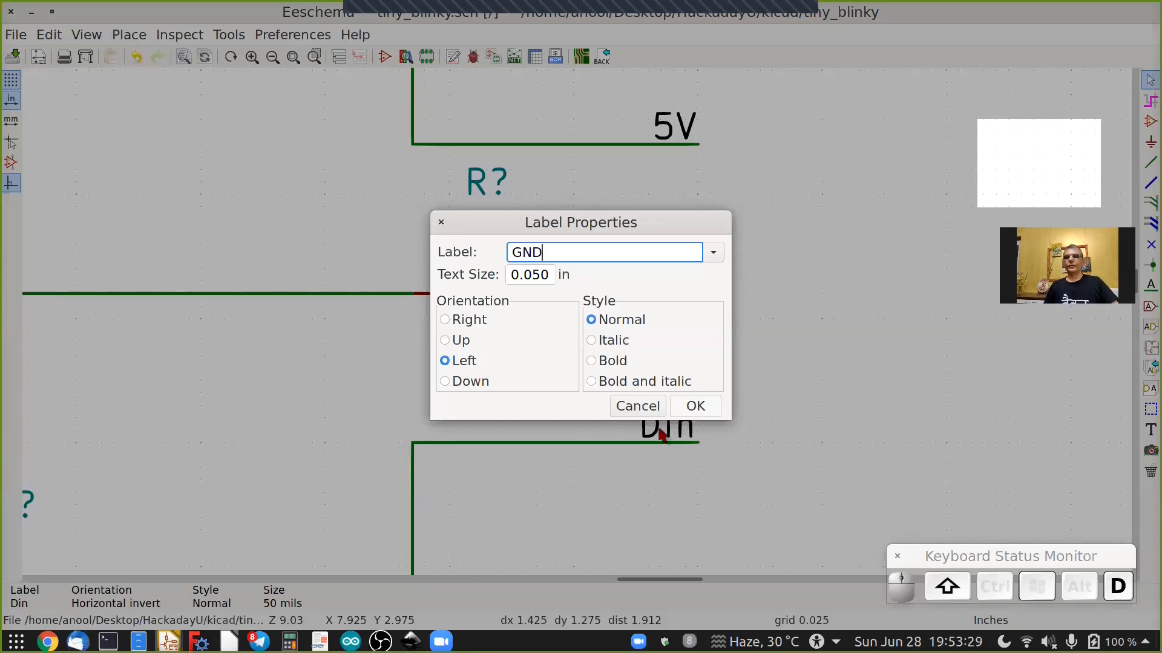
key(Return)
Place a +5V power symbol from the power library at the top-left corner of the VCC wire above the ATtiny85.
scroll(678, 432, down, 4)
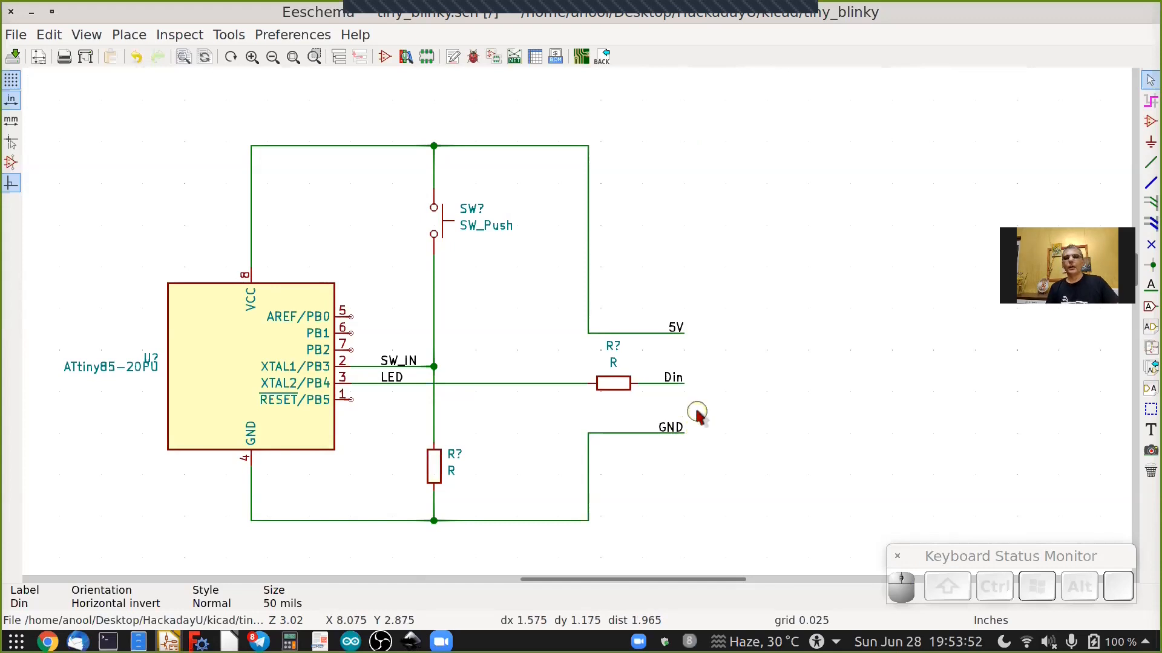
click(1149, 143)
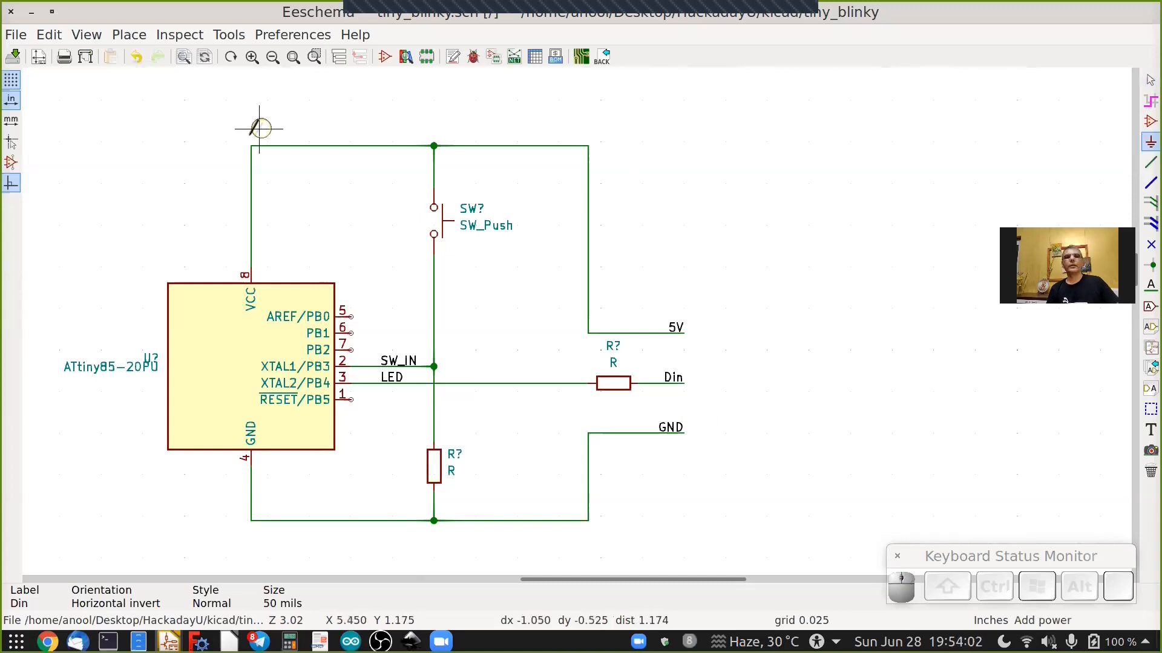
click(251, 129)
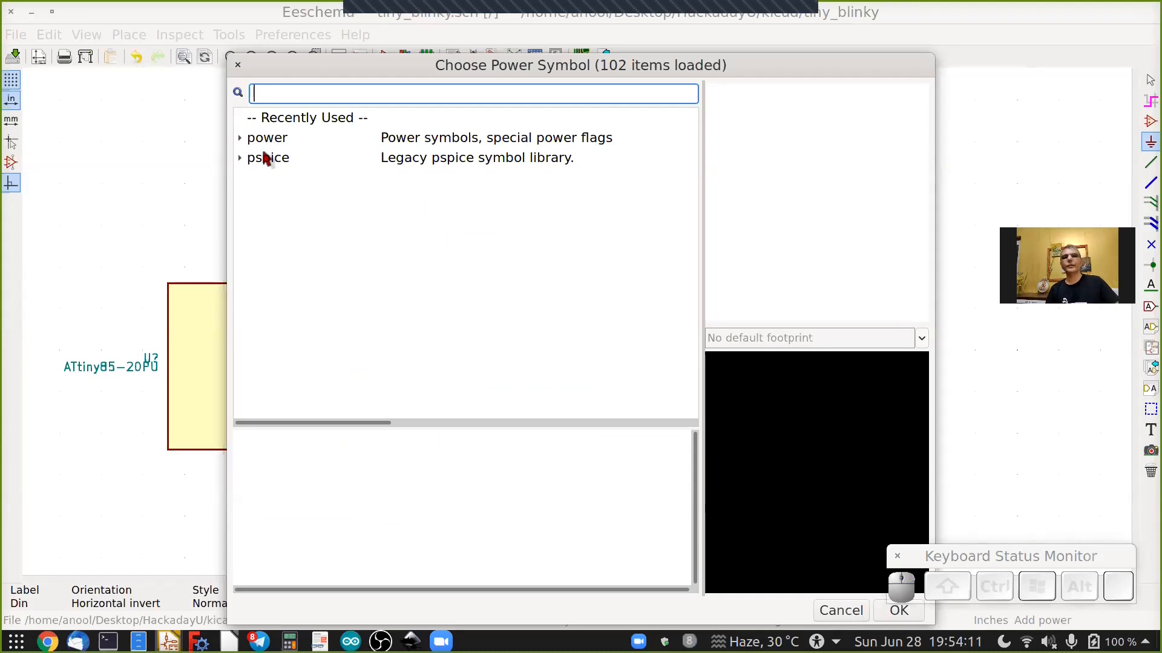
click(241, 138)
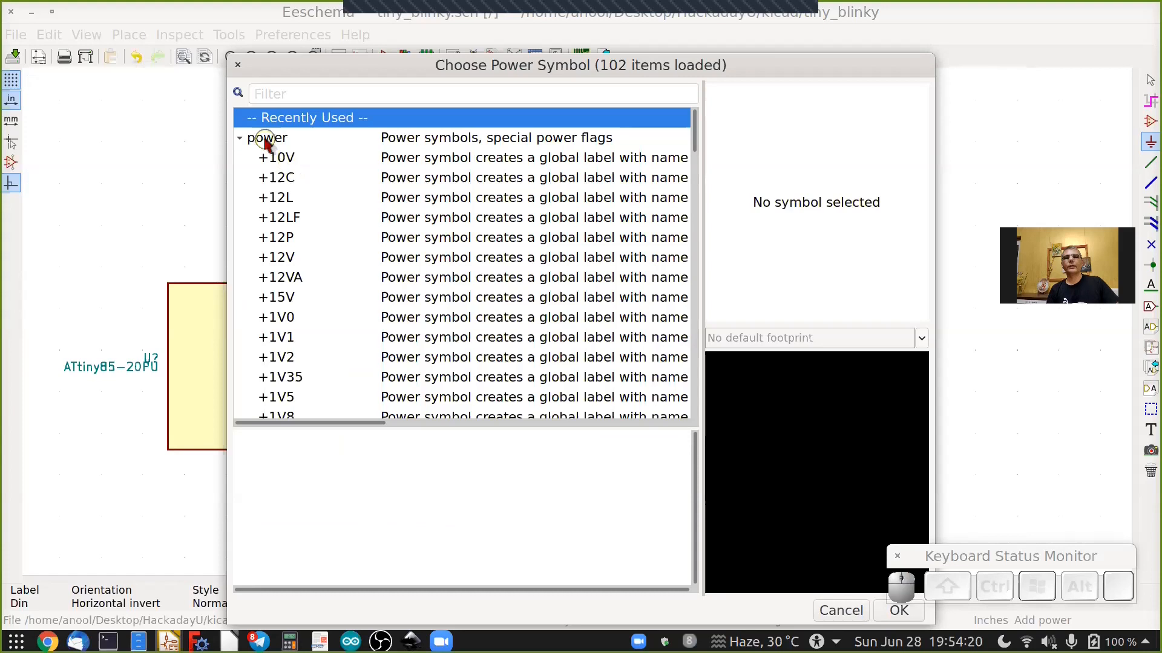
scroll(284, 242, down, 8)
scroll(303, 316, down, 2)
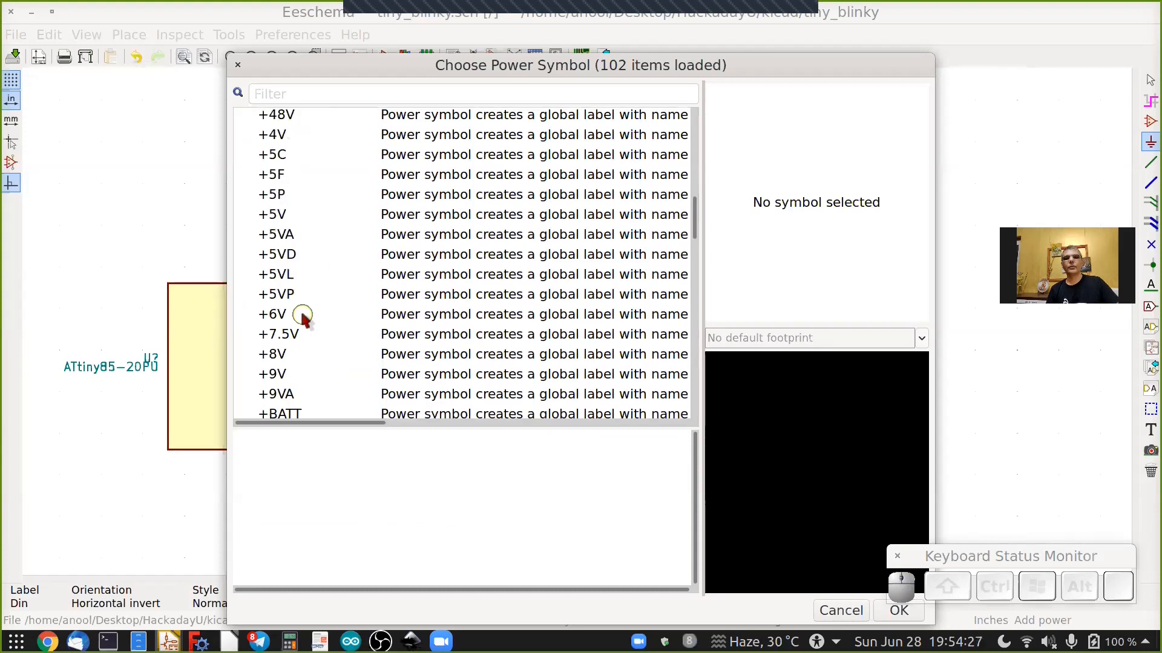
click(311, 217)
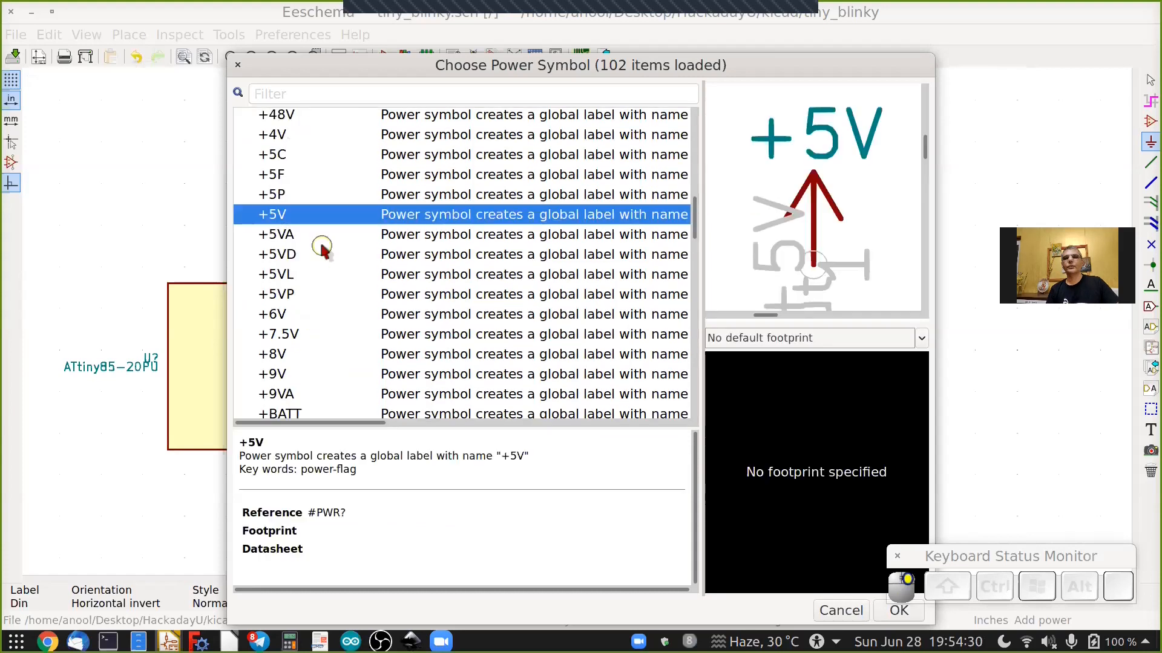
click(888, 616)
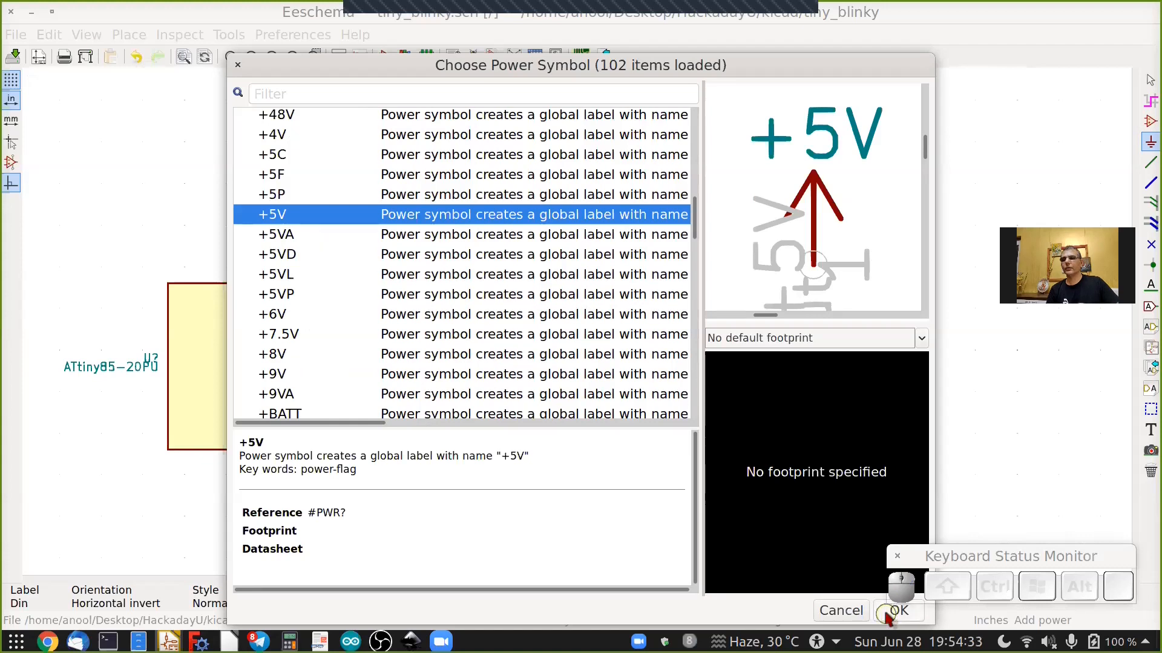
scroll(252, 484, up, 2)
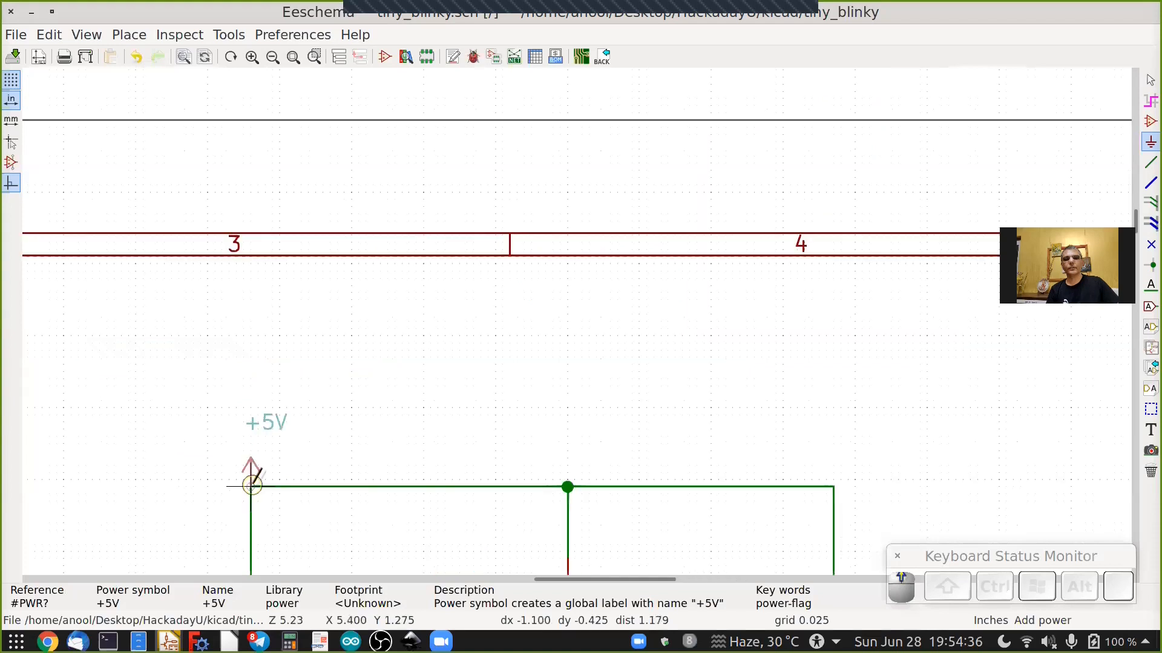
scroll(257, 473, up, 3)
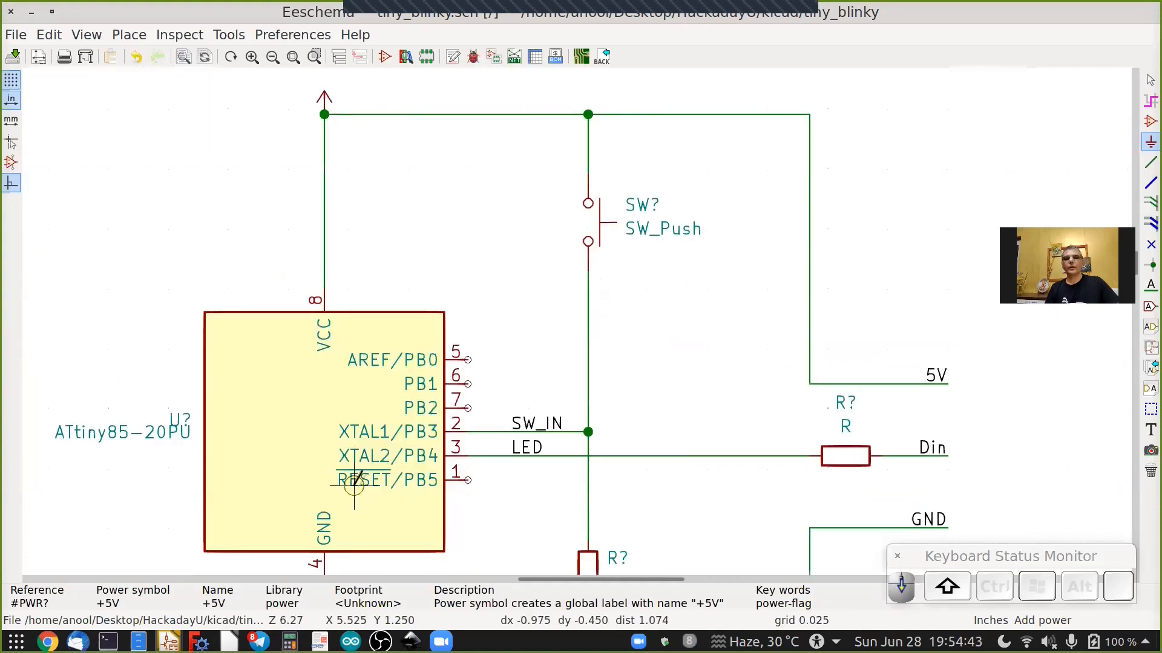
scroll(354, 484, down, 2)
shift+scroll(355, 484, down, 2)
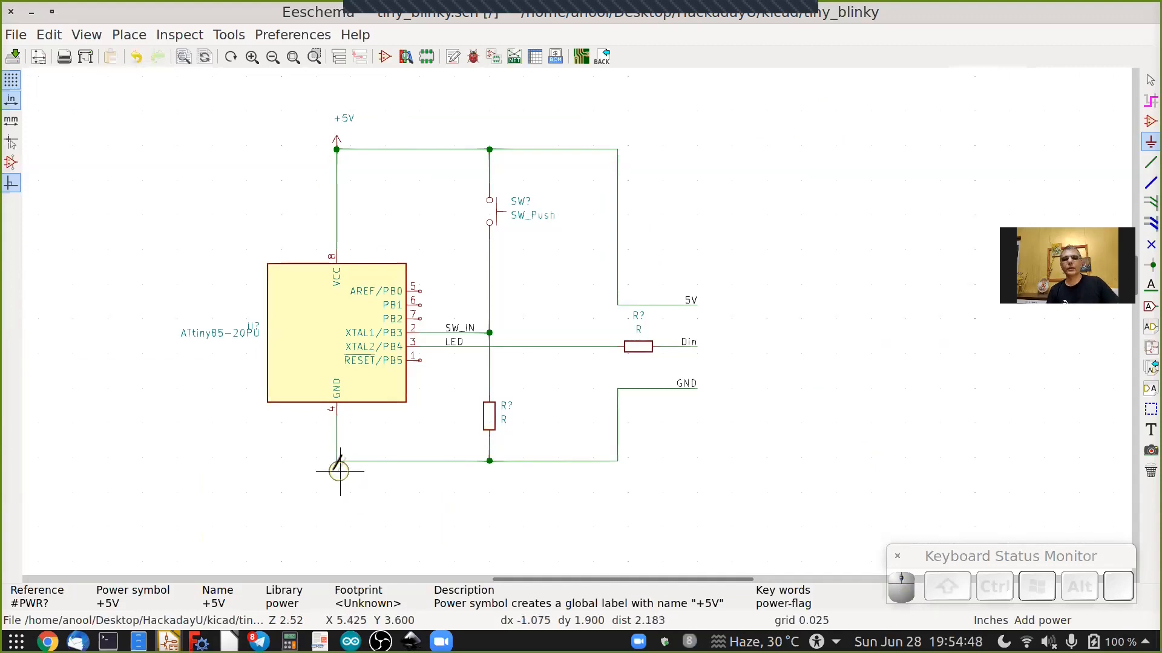
Place a GND power symbol at the bottom-left corner of the ground wire below the ATtiny85's GND pin.
scroll(337, 469, up, 2)
scroll(334, 467, up, 2)
click(346, 430)
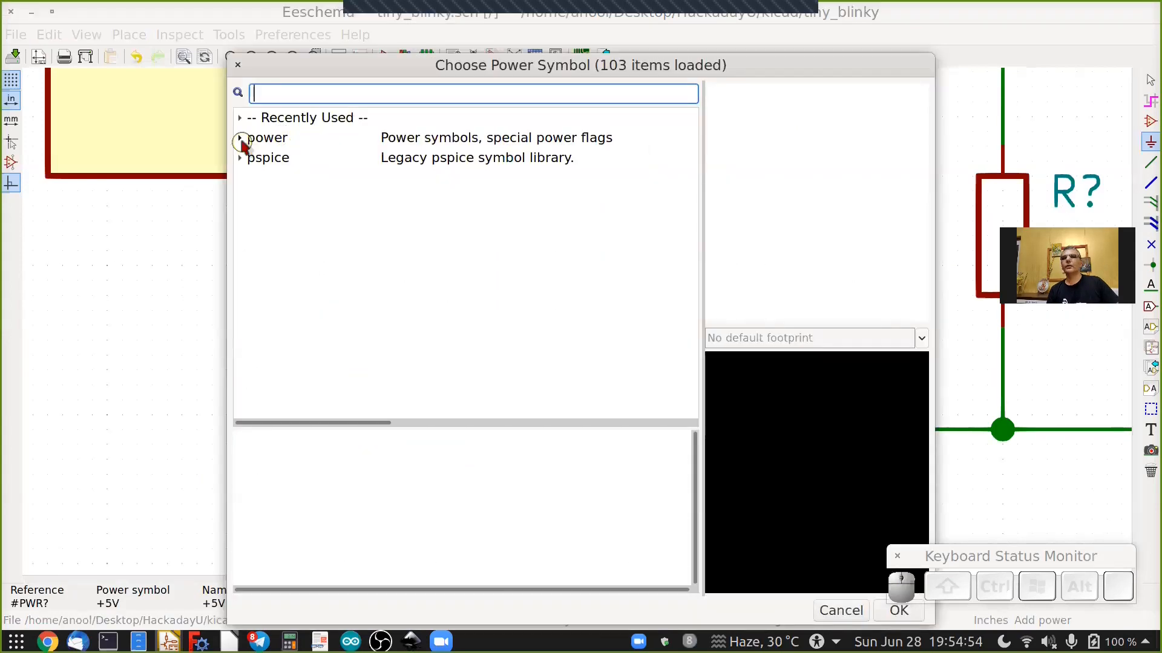
click(240, 138)
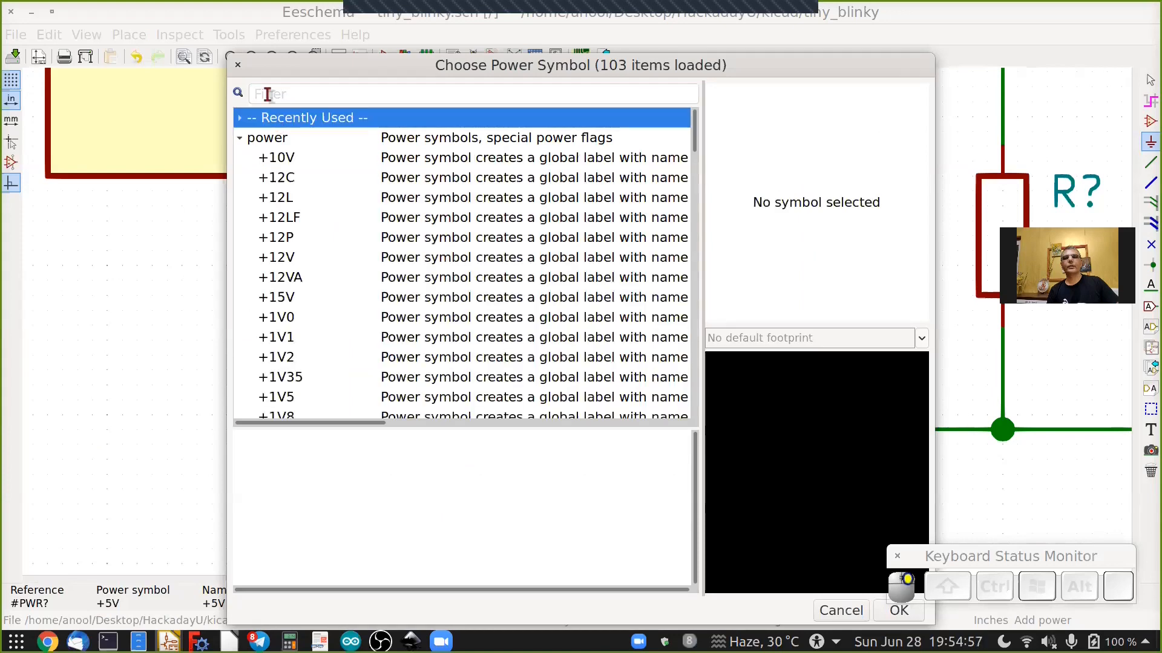
click(241, 103)
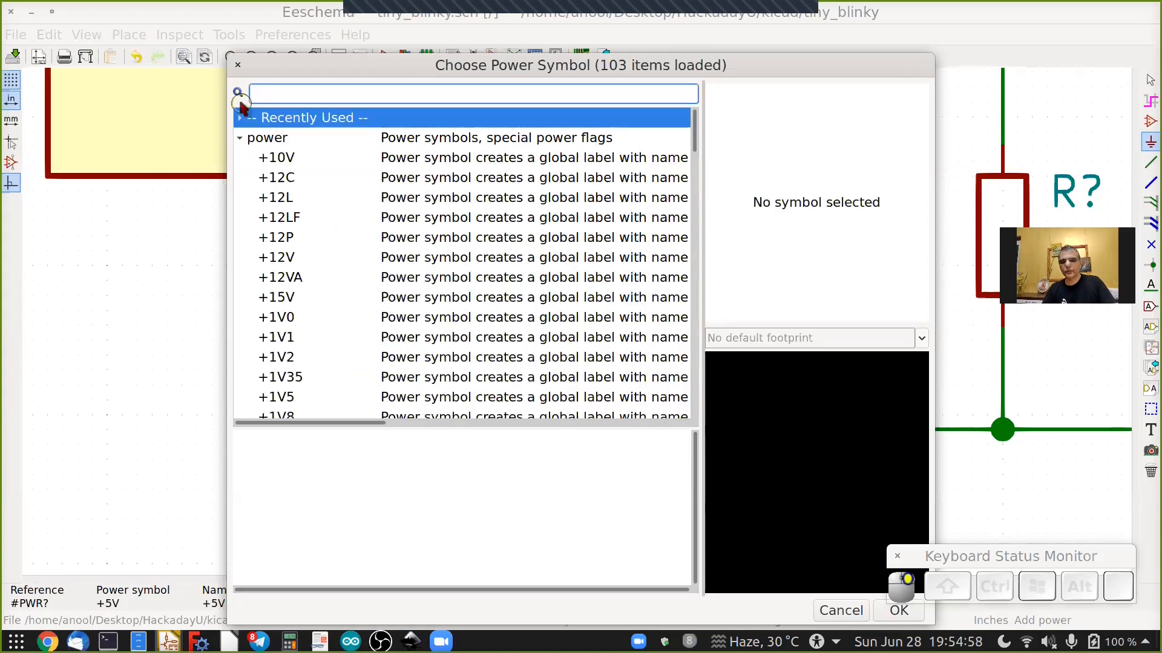
text(GND)
key(Return)
click(759, 429)
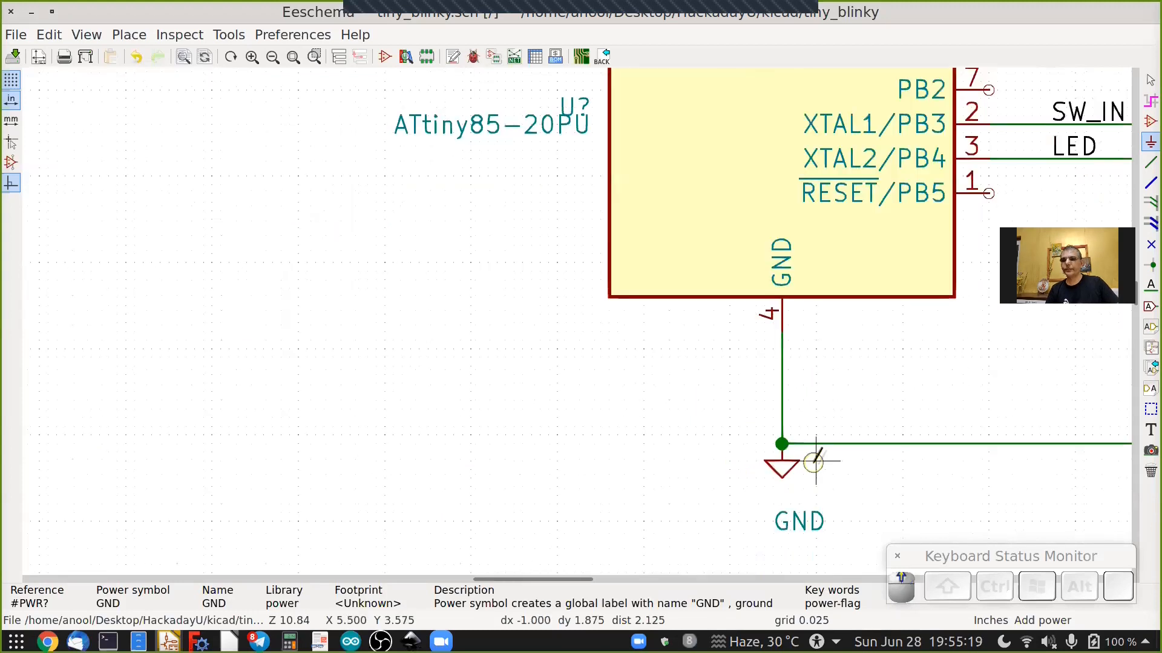
scroll(812, 462, down, 5)
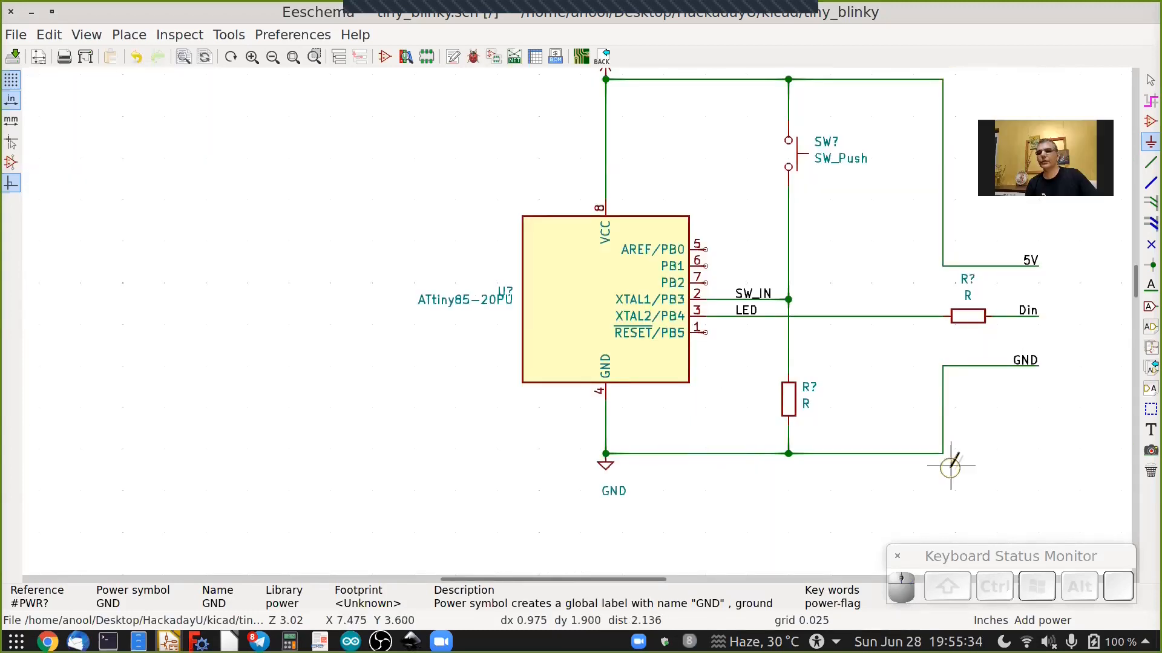
scroll(949, 466, up, 2)
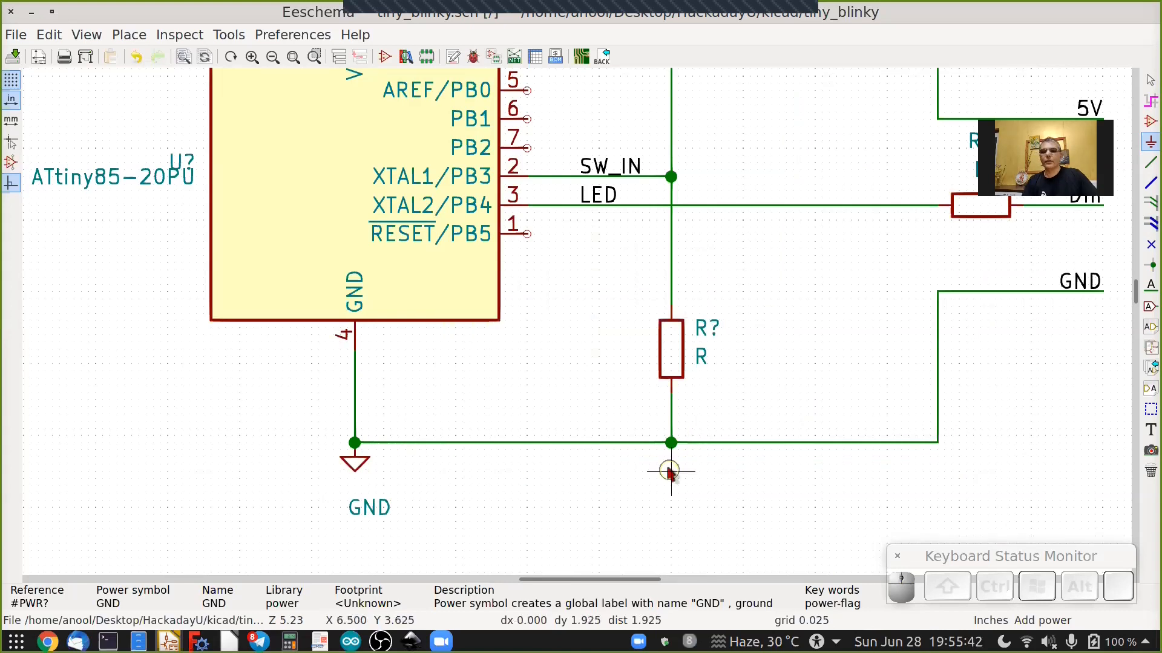
key(Escape)
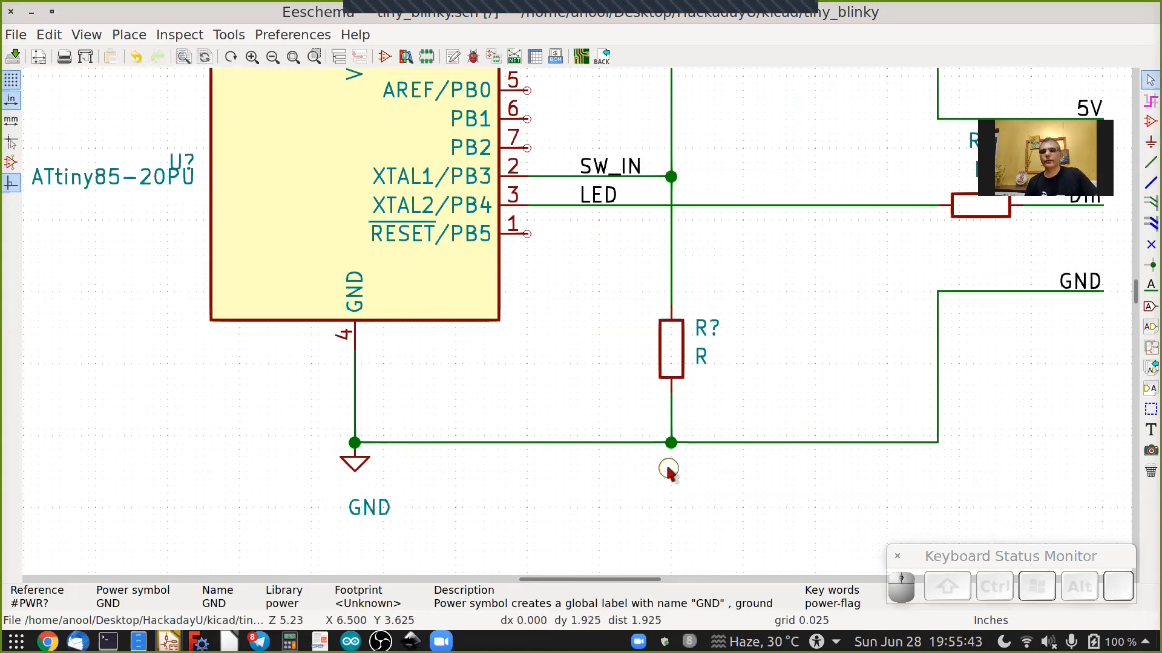
Break the bottom ground wire between the ATtiny85's GND pin and the lower resistor.
right_click(593, 444)
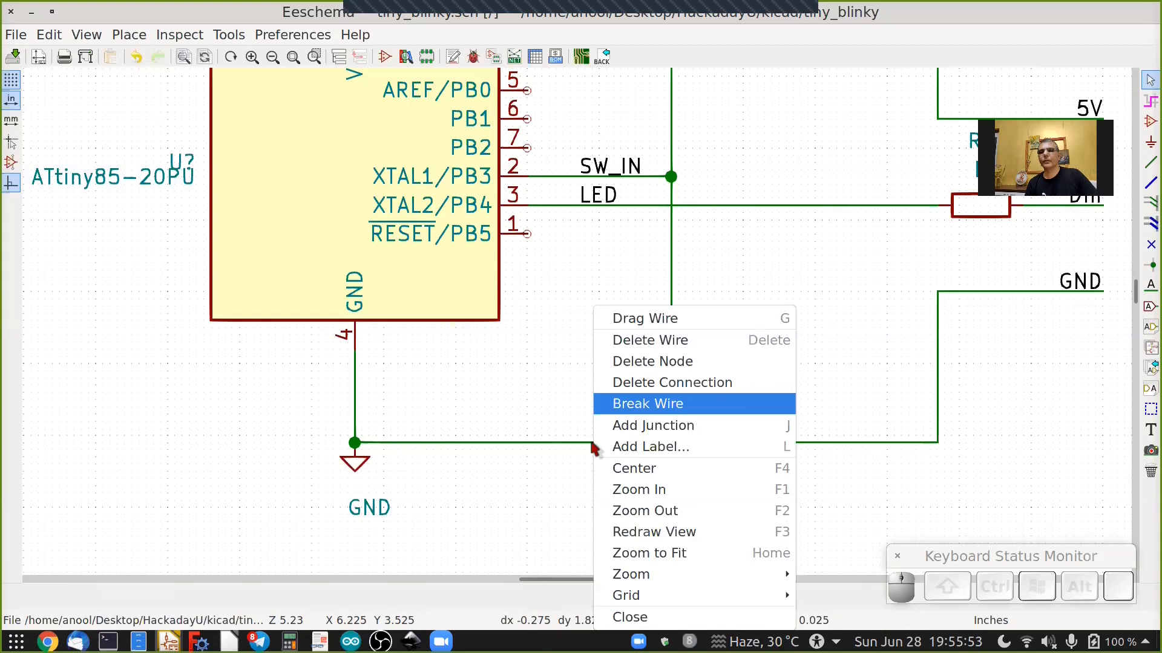
click(631, 410)
key(Escape)
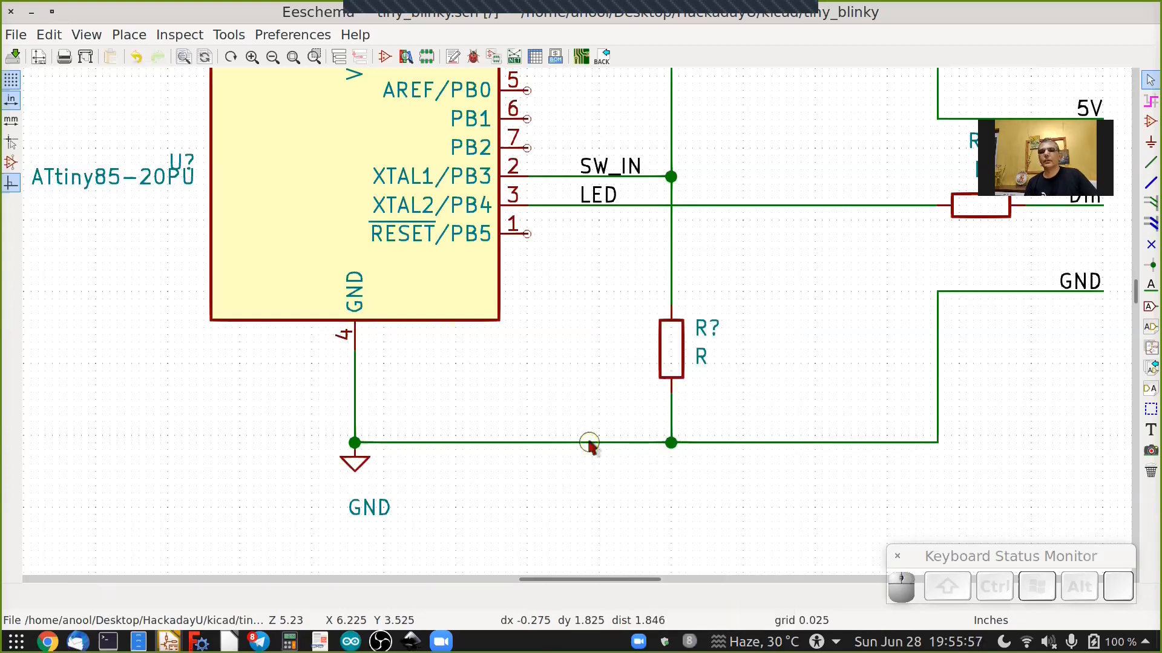
Delete both bottom wire segments between the ATtiny85's GND corner and the lower resistor's junction.
click(590, 446)
click(591, 447)
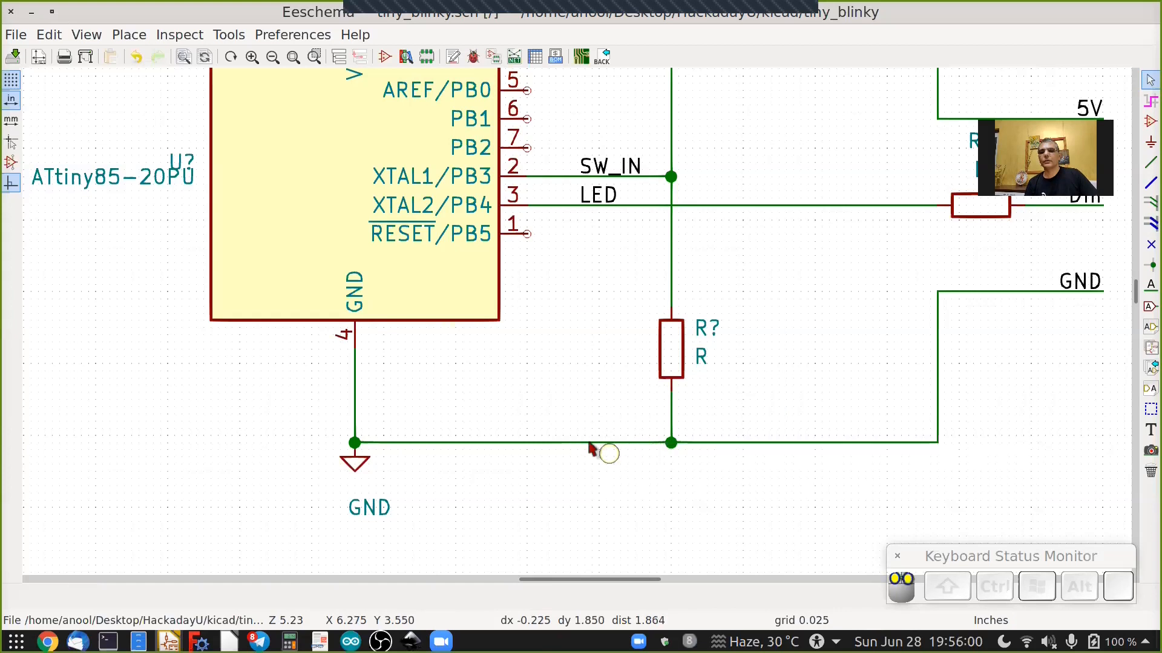
click(591, 443)
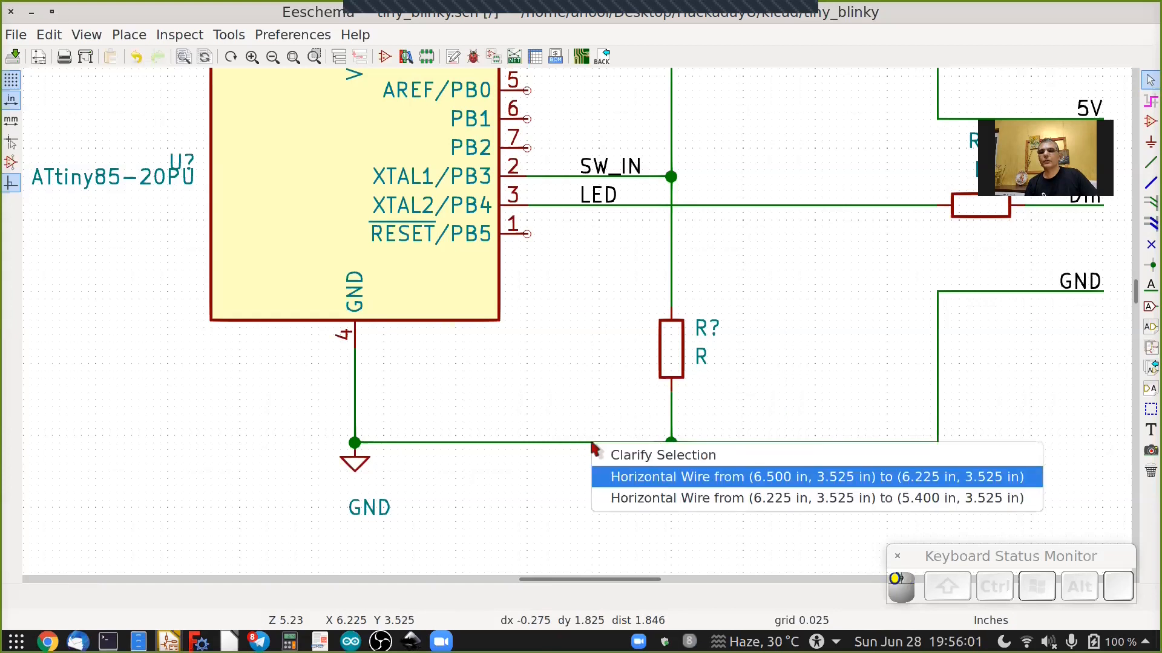
right_click(612, 409)
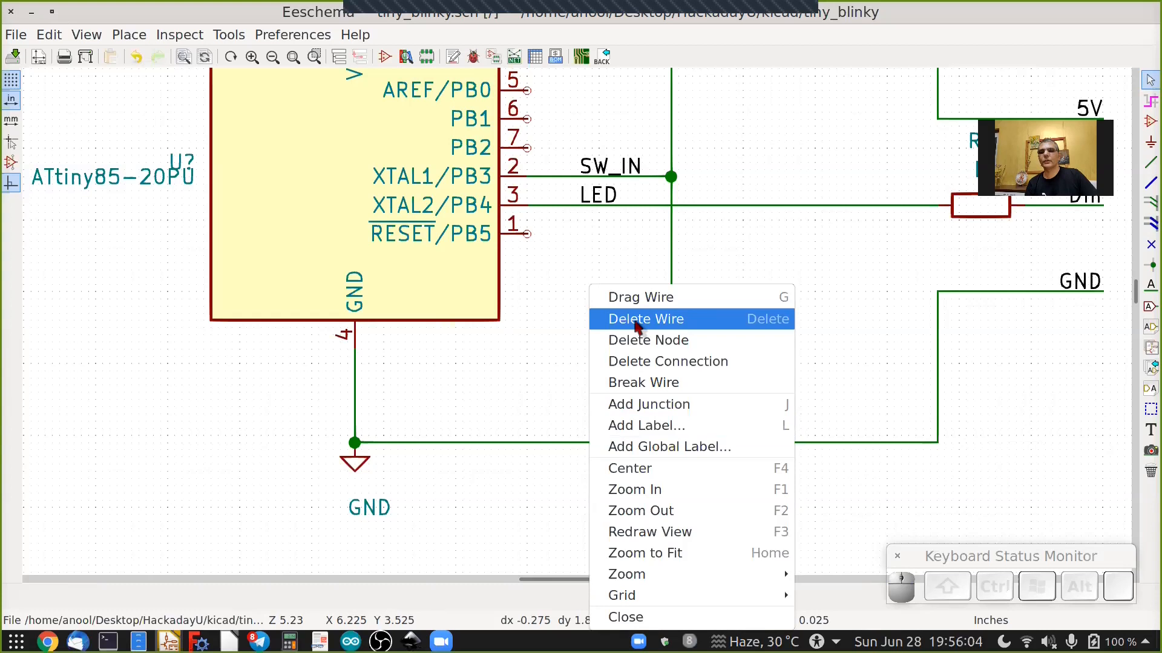
click(638, 319)
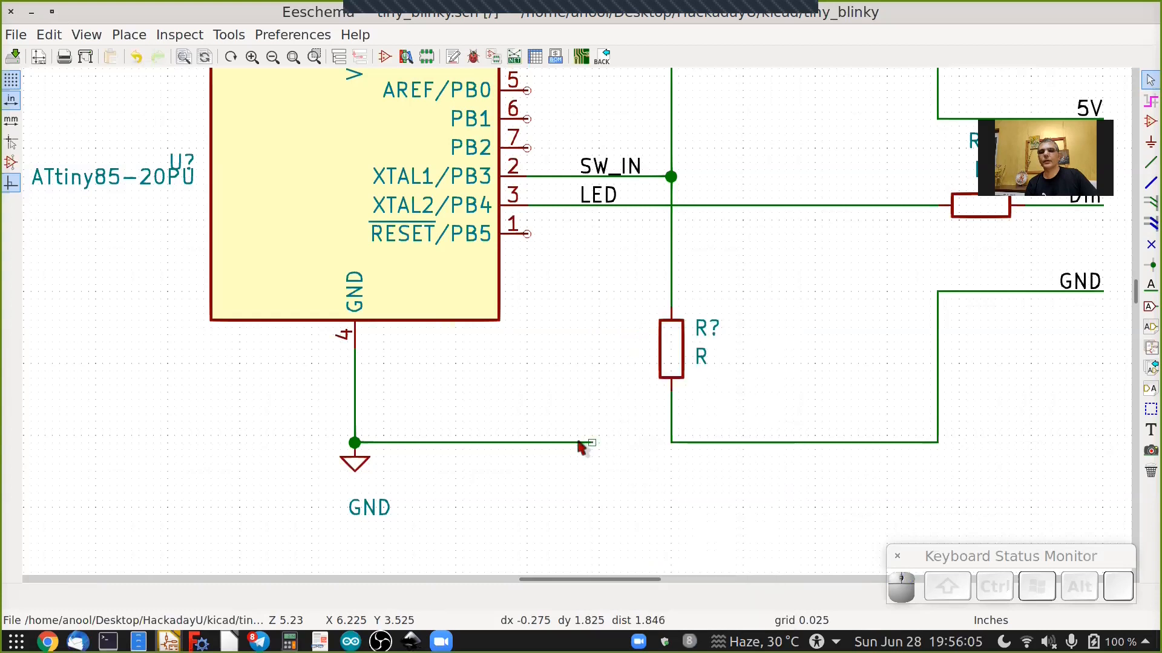
right_click(579, 447)
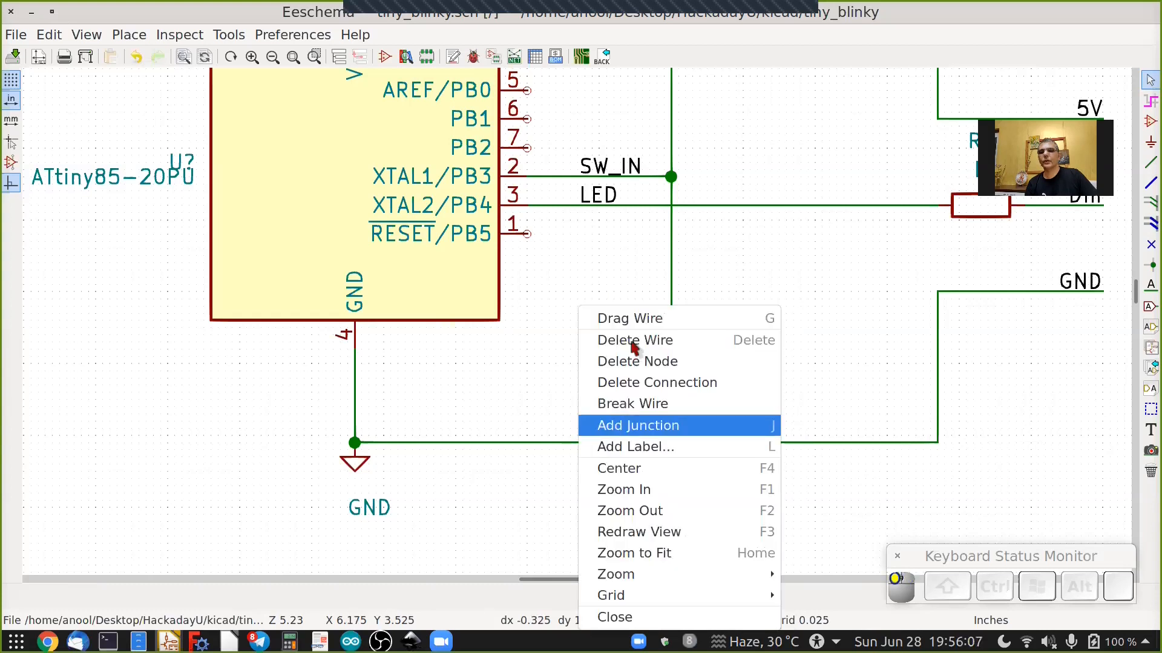
key(Return)
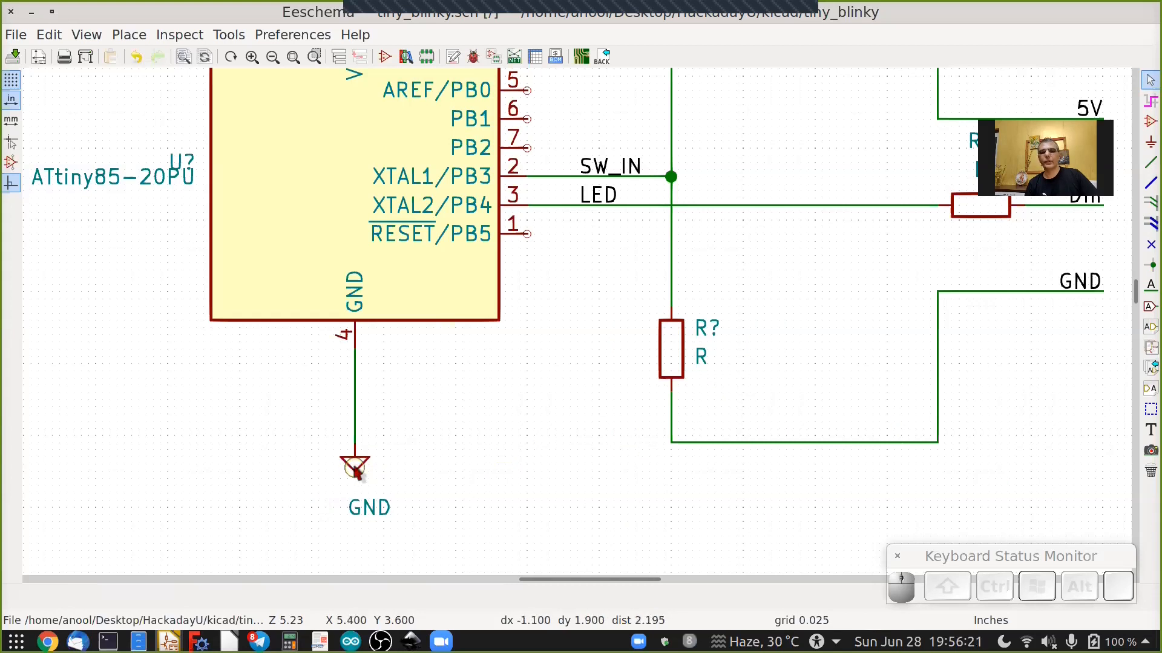
Duplicate the GND symbol onto the lower resistor's junction and onto the end of the right-hand ground wire.
key(c)
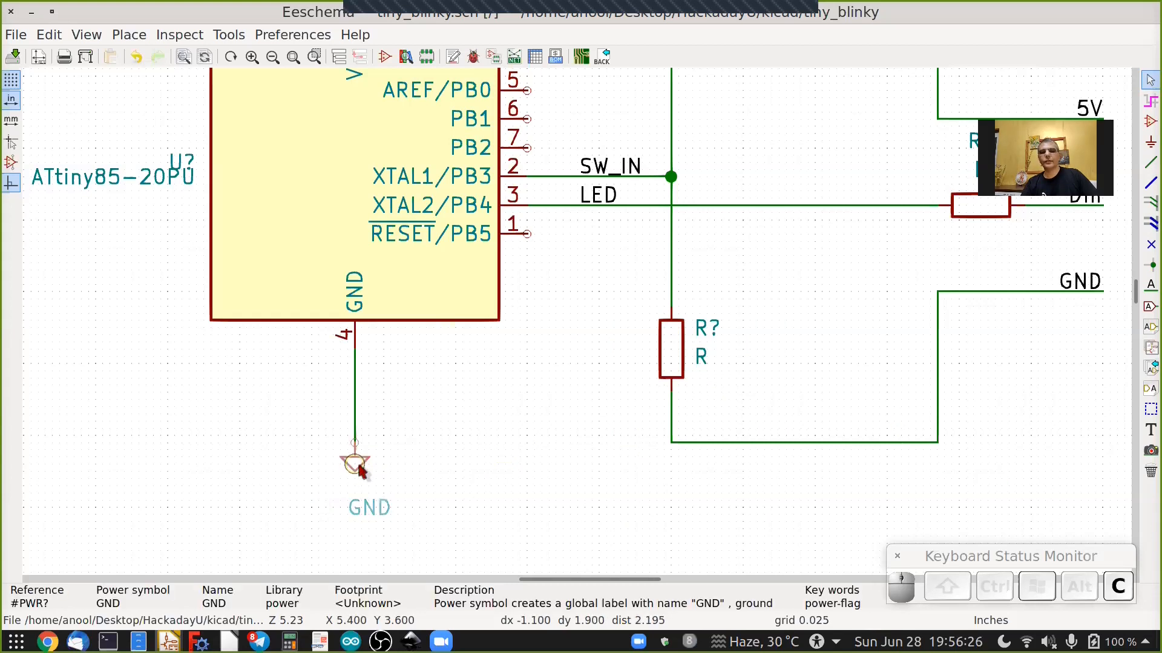
click(672, 465)
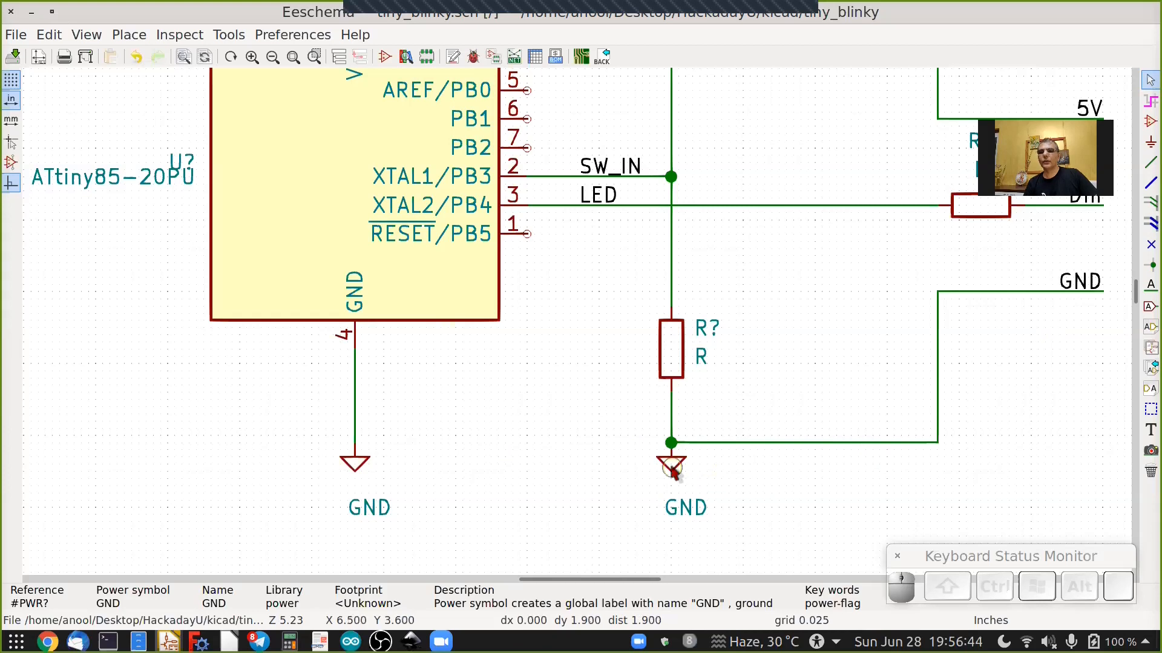
key(c)
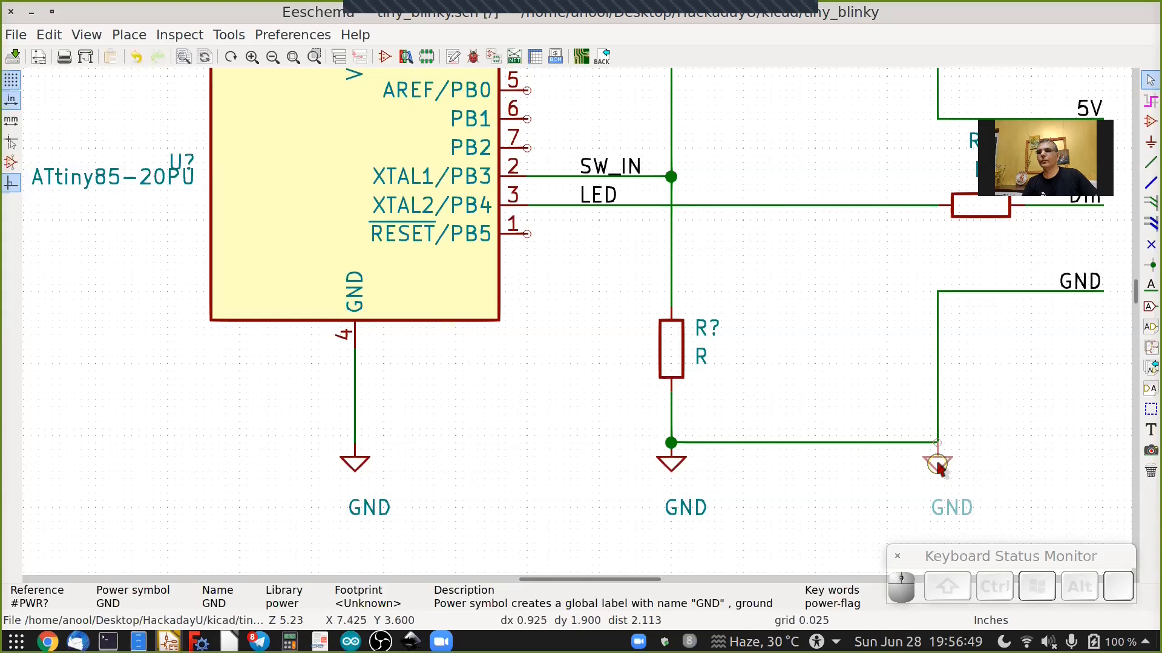
click(938, 463)
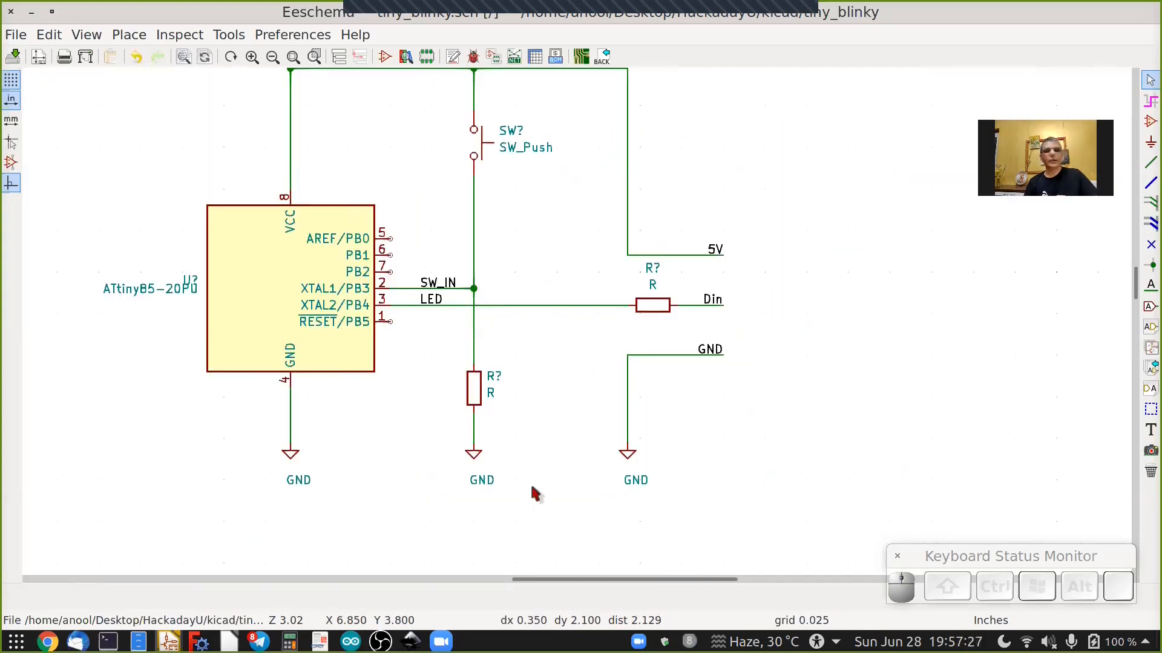
Select the whole circuit and move it left on the sheet.
scroll(531, 487, down, 1)
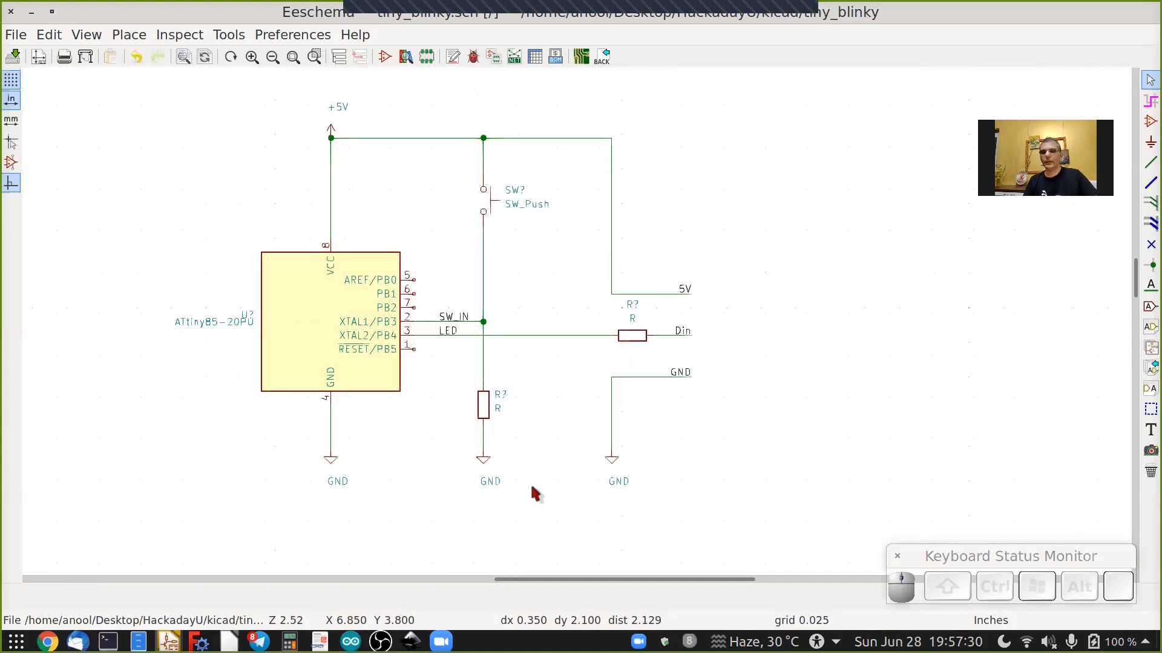
scroll(532, 487, down, 2)
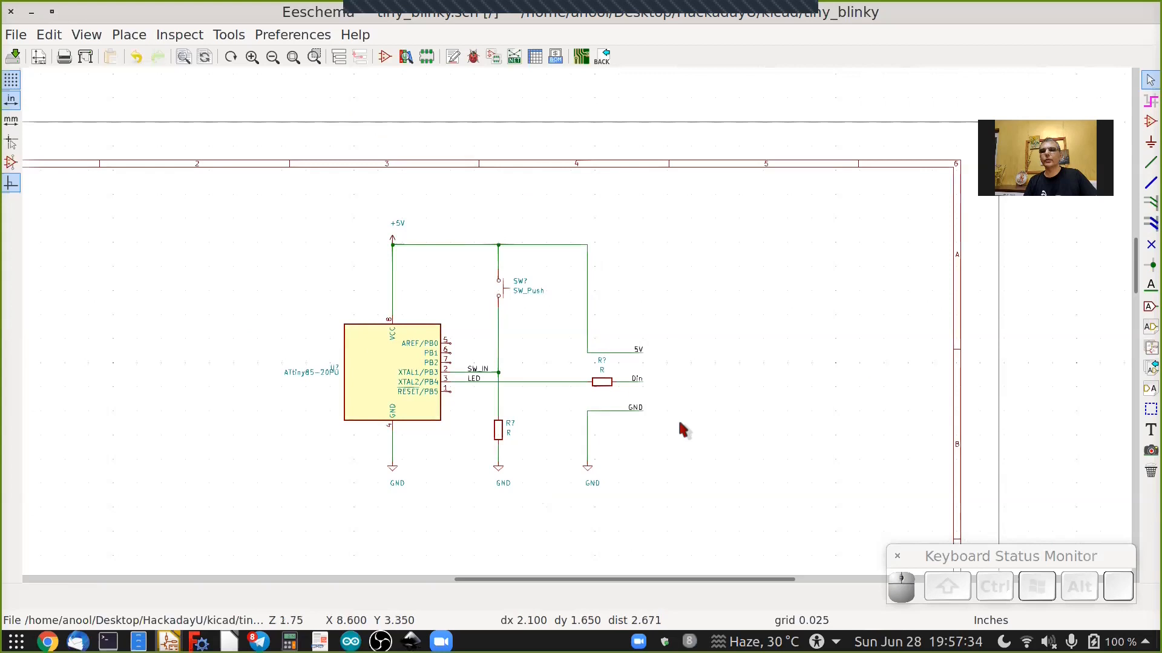
scroll(830, 407, down, 2)
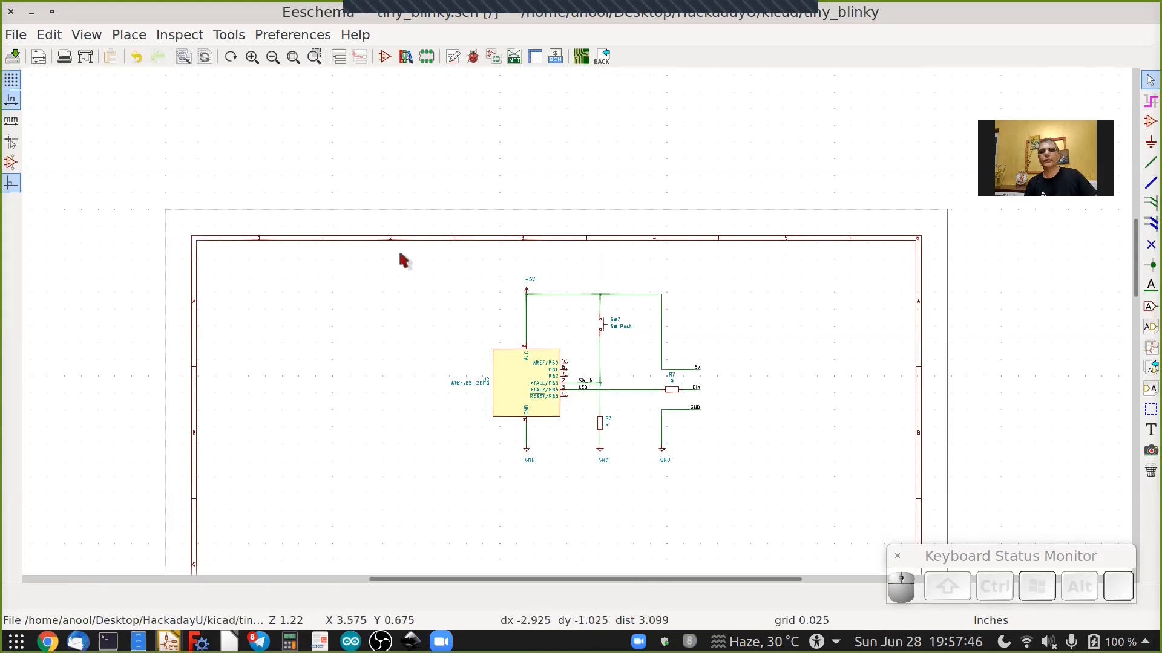
drag(399, 255, 605, 377)
drag(753, 478, 773, 495)
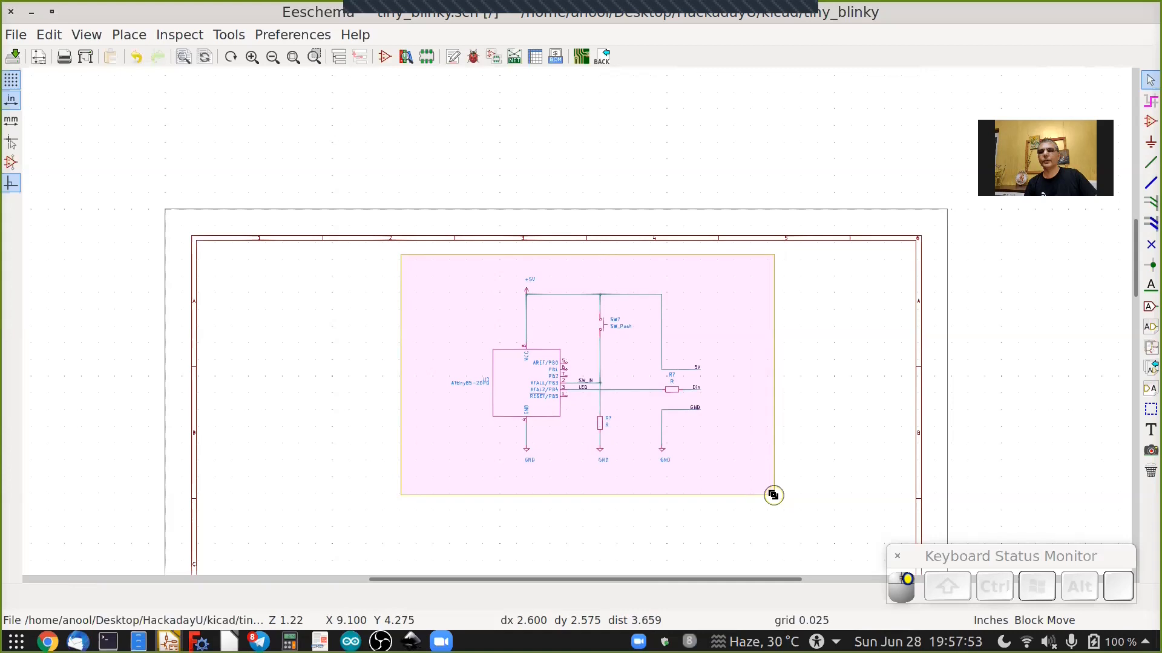
click(780, 495)
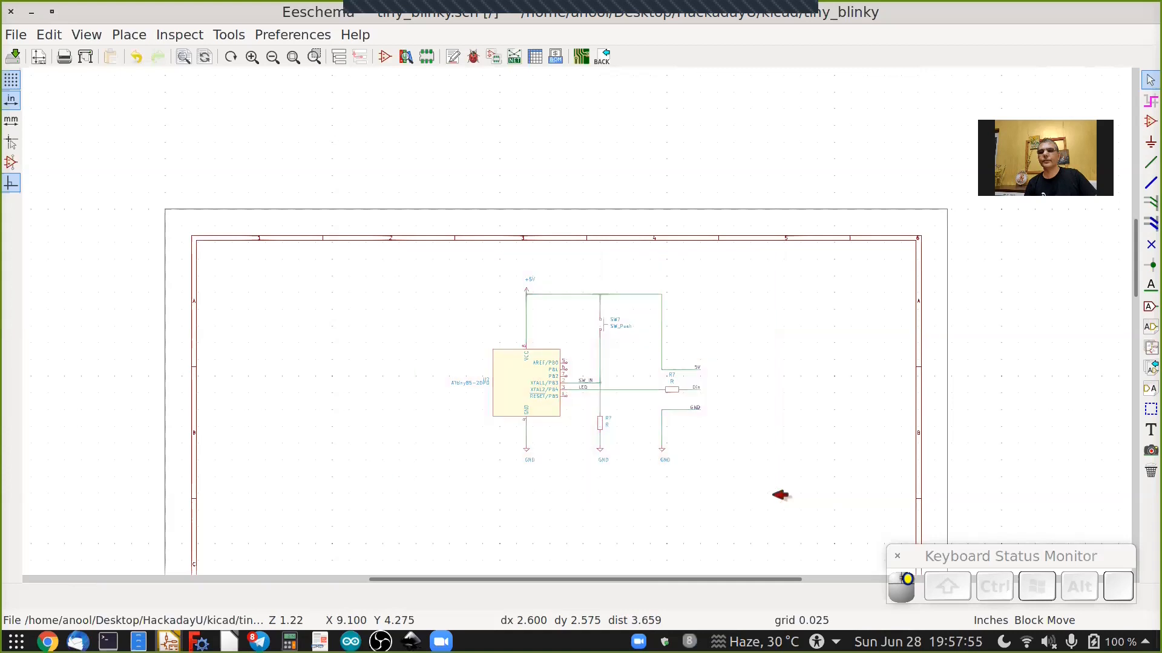
key(Left)
key(Left)
key(Left)
key(Left)
key(Left)
key(Left)
key(Left)
key(Left)
key(Left)
key(Left)
key(Left)
key(Left)
key(Left)
key(Left)
key(Left)
key(Left)
key(Left)
key(Left)
key(Left)
key(Left)
key(Left)
key(Left)
key(Left)
key(Left)
key(Left)
key(Left)
key(Left)
key(Left)
key(Left)
key(Left)
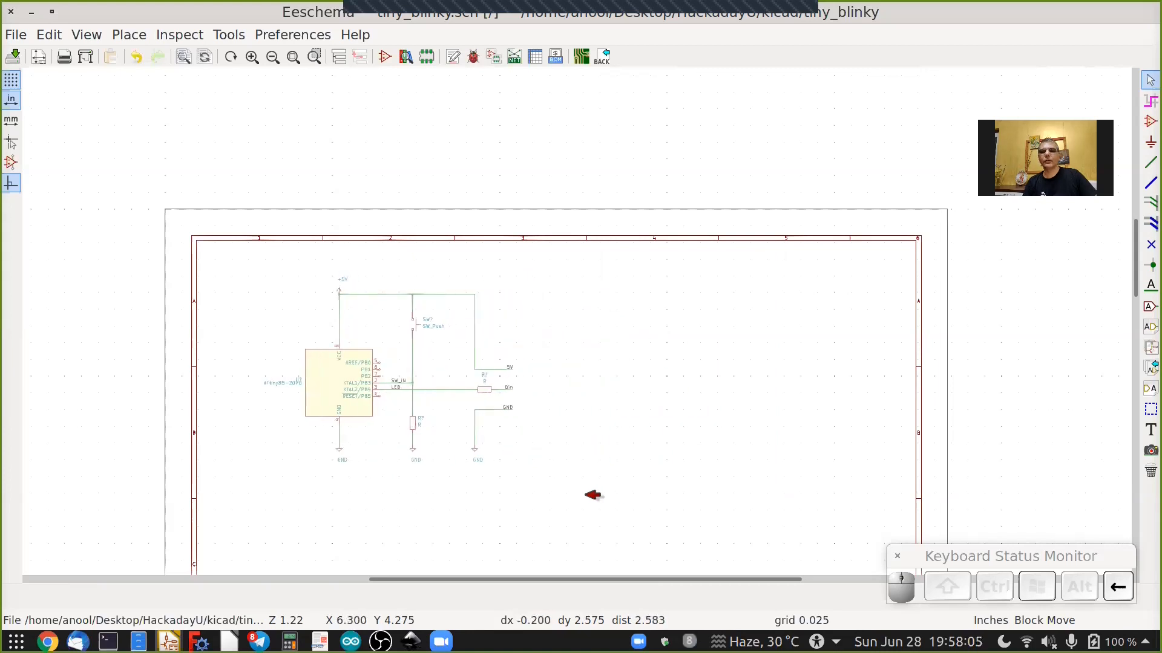
click(567, 483)
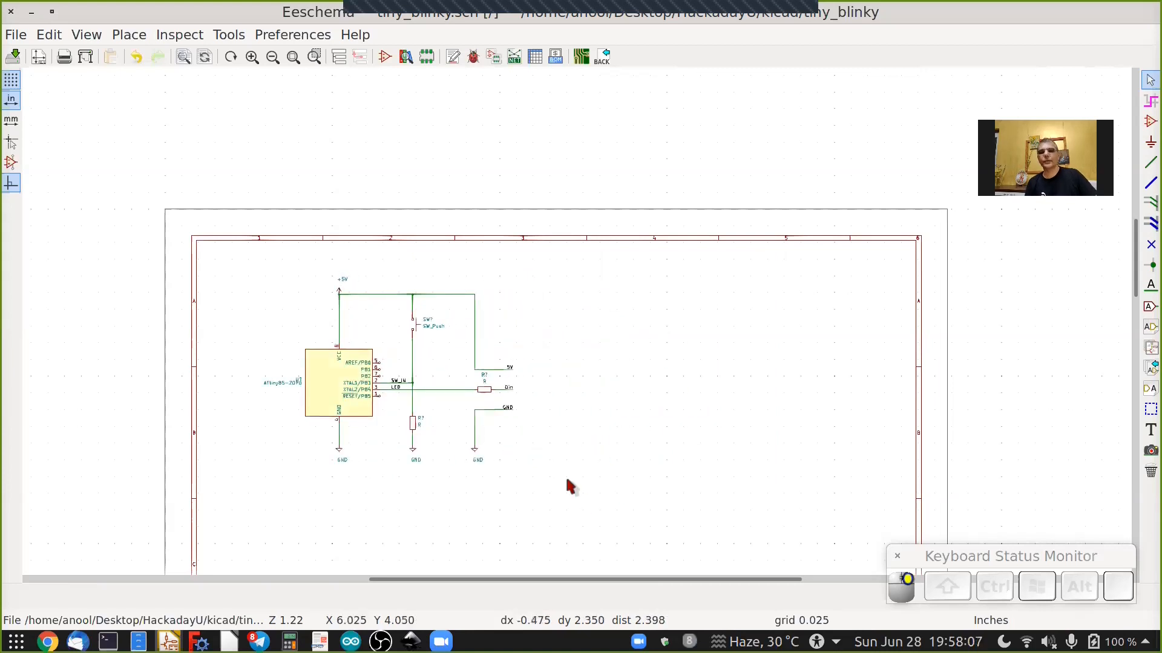
key(Escape)
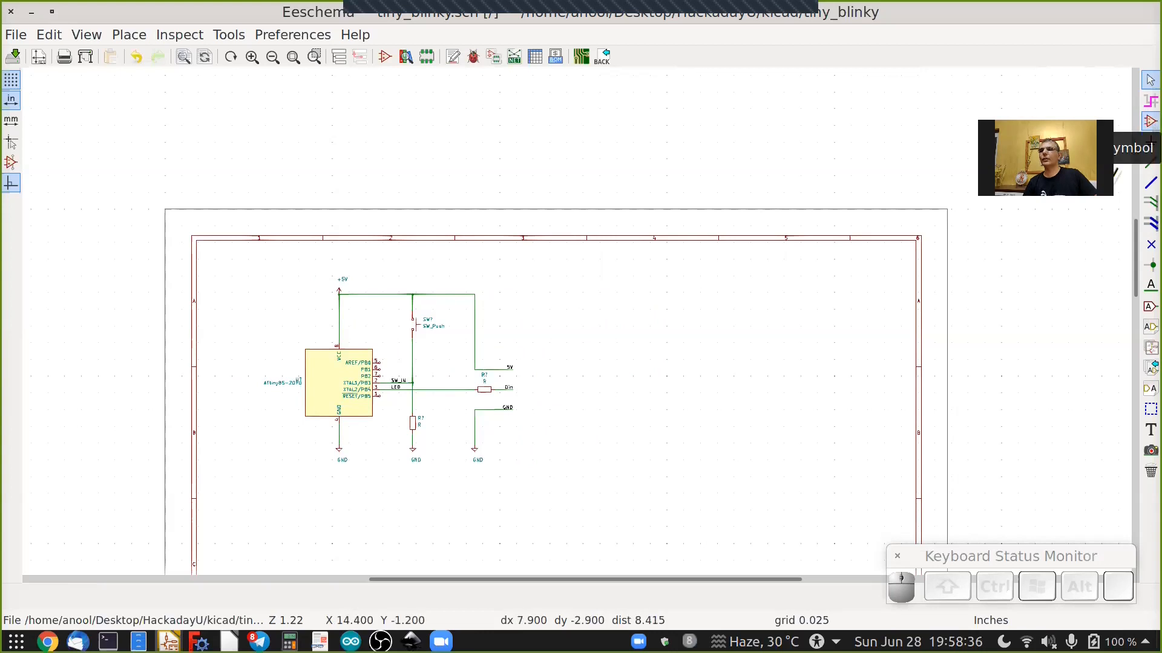
Search the symbol library for WS281 and place a WS2812B LED to the right of the Din, 5V and GND labels.
click(1150, 121)
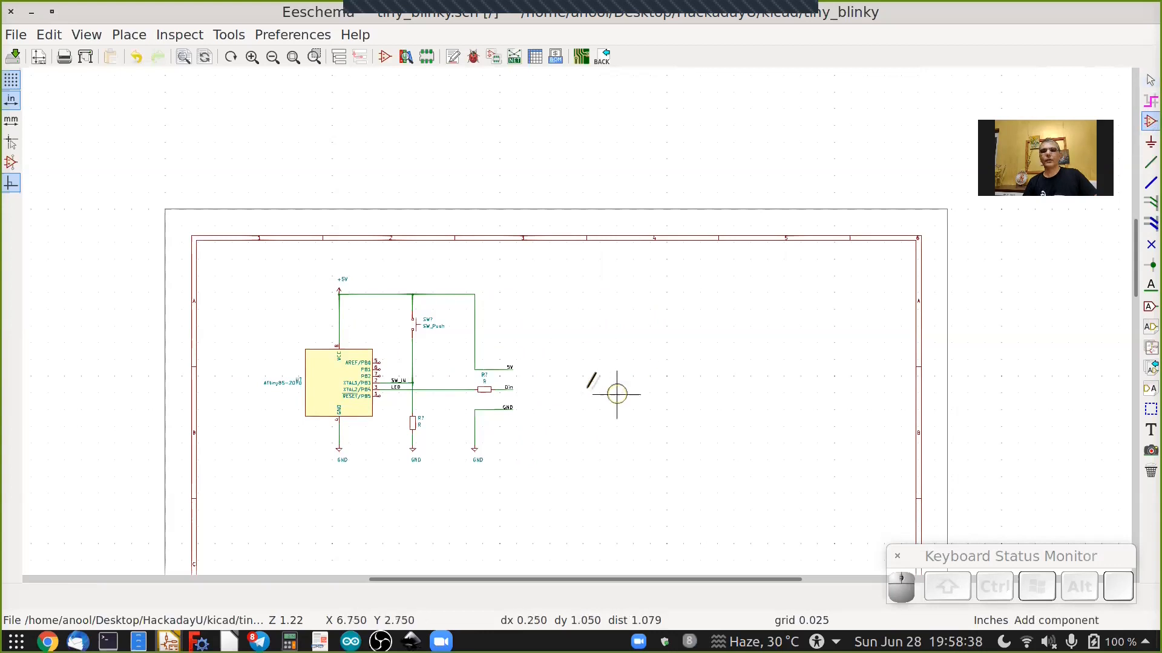
scroll(618, 394, up, 2)
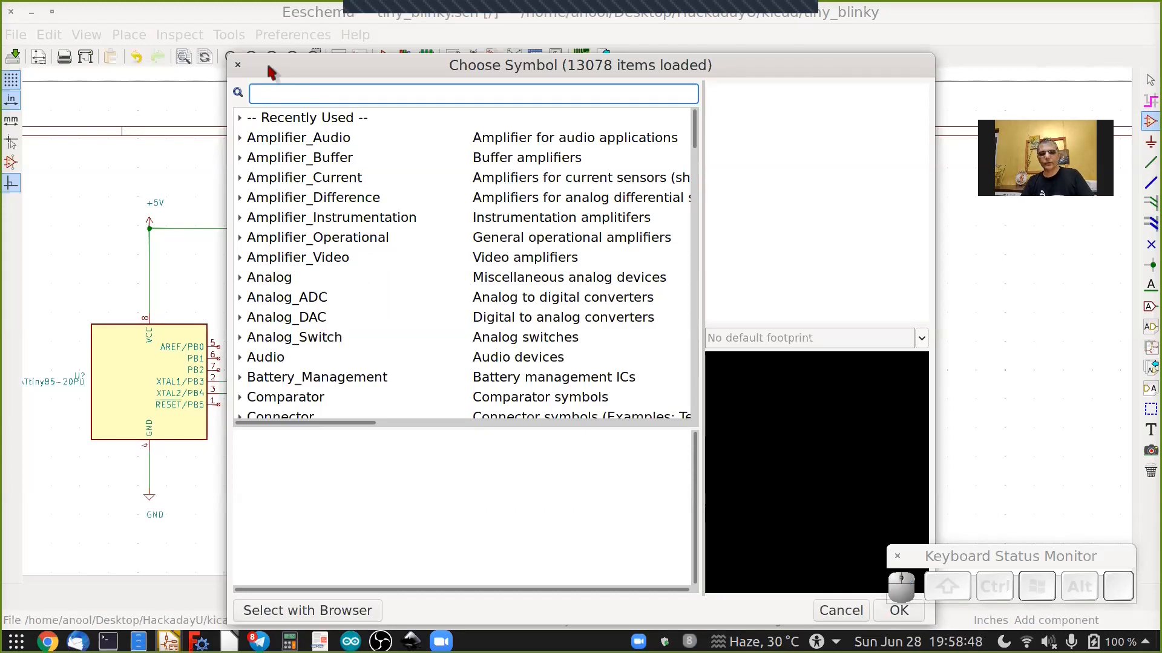
text(WS2)
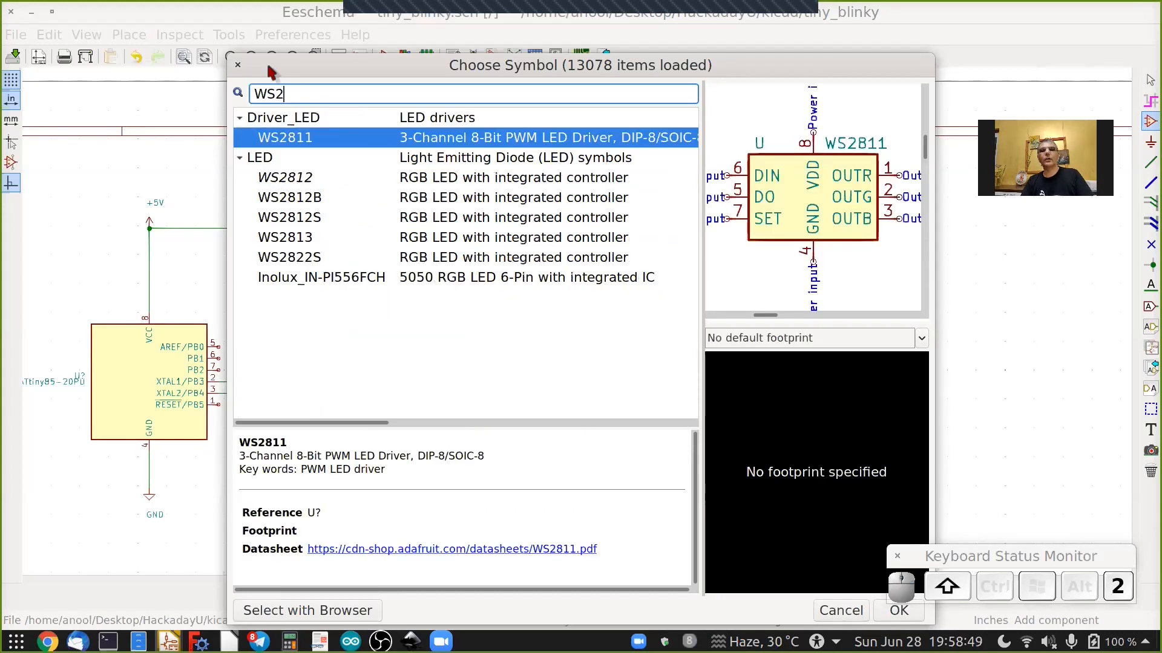
text(81)
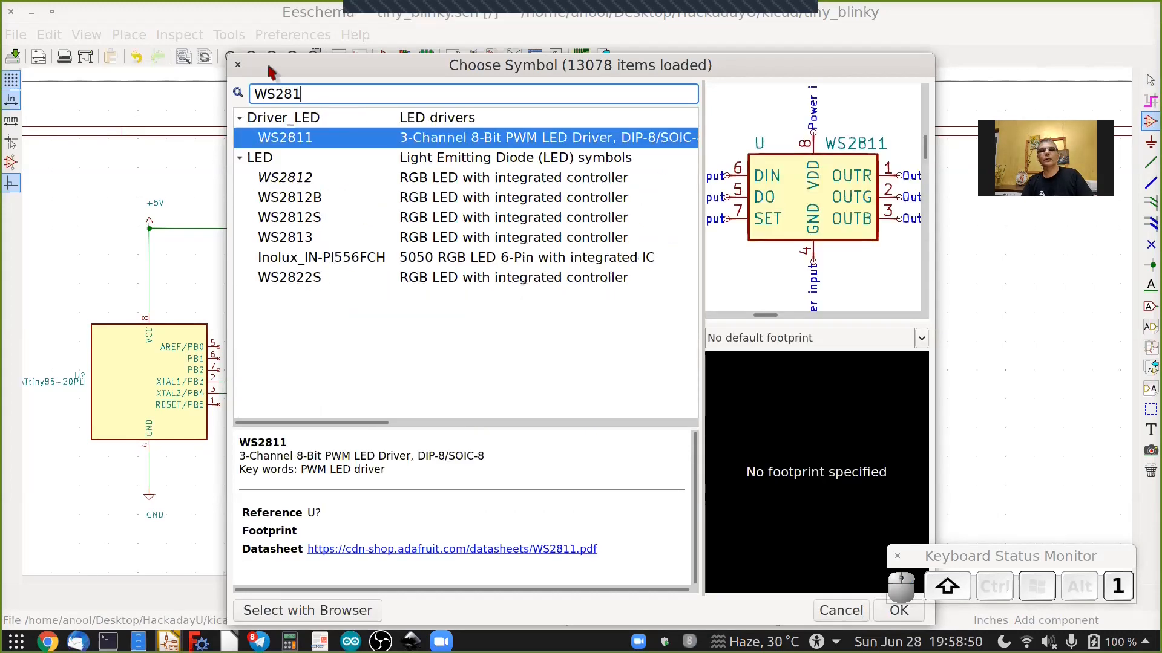
double_click(299, 200)
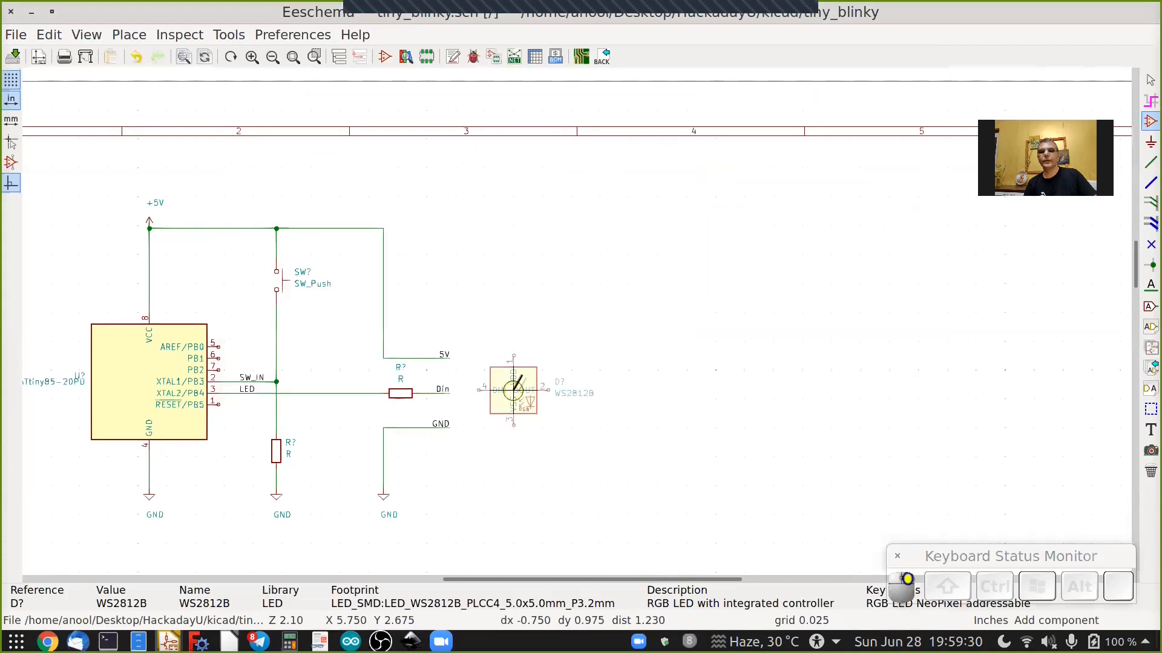
scroll(513, 390, up, 5)
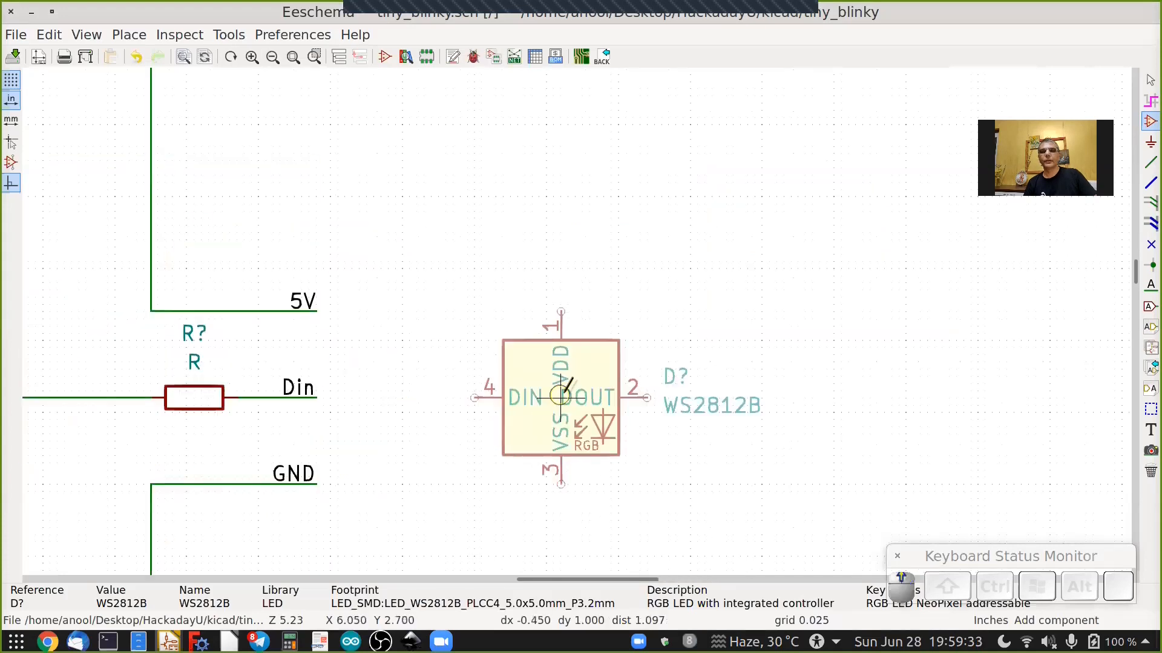
click(619, 398)
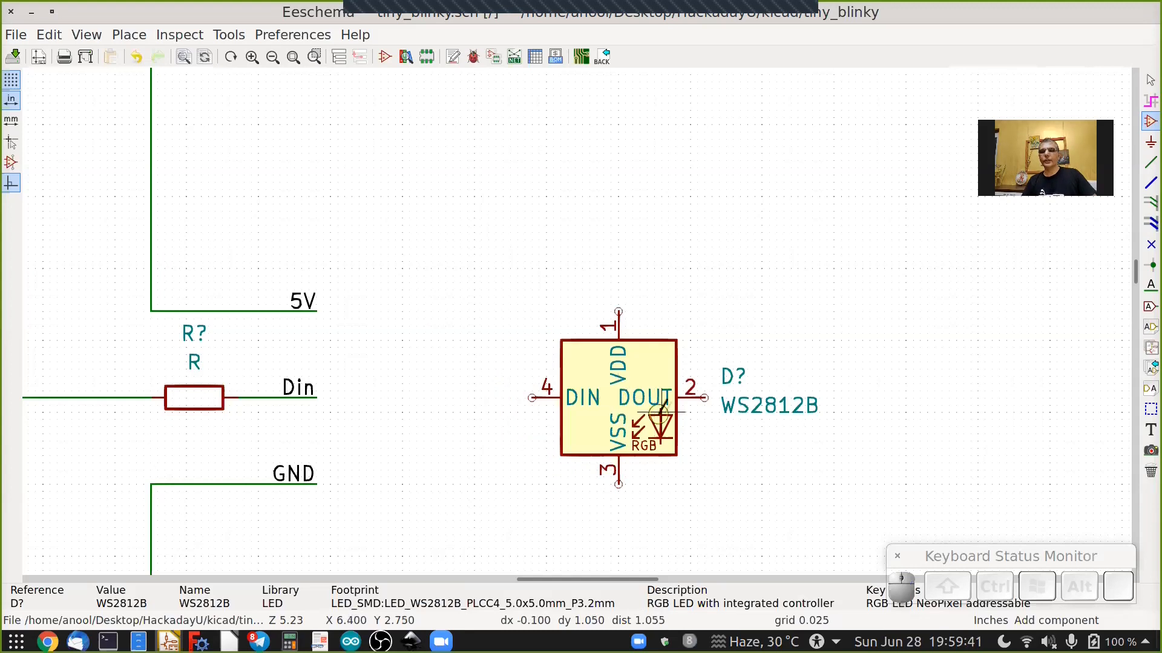
Place a second WS2812B from the recently used symbols to the right of the first LED.
scroll(660, 413, down, 3)
ctrl+scroll(659, 413, down, 2)
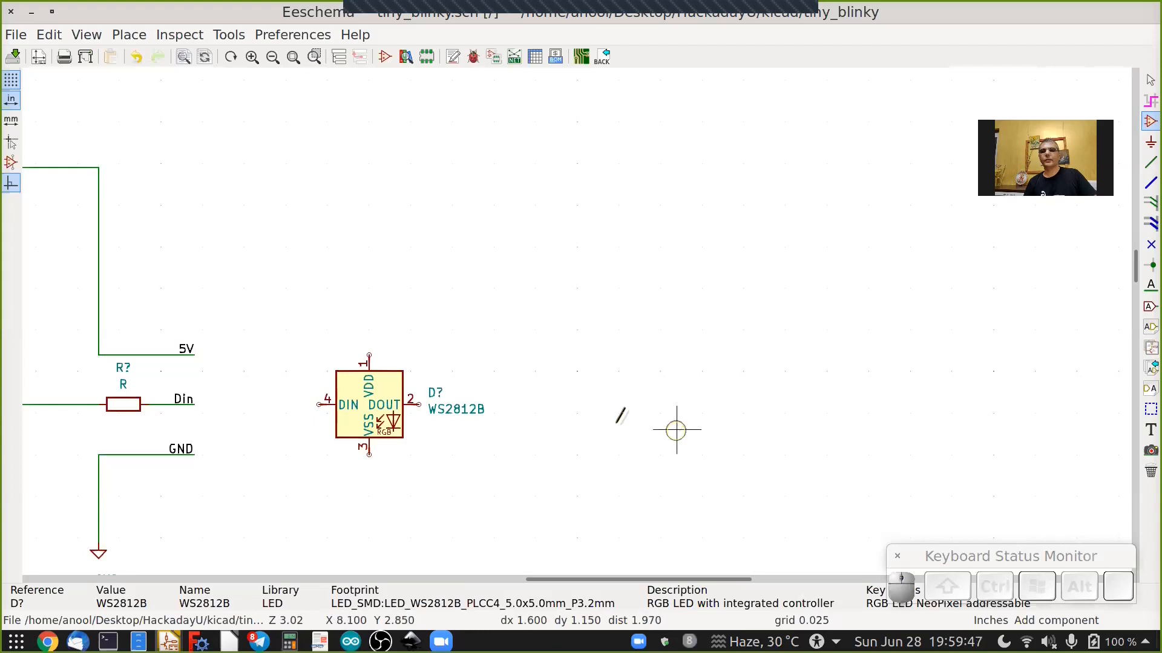
click(611, 409)
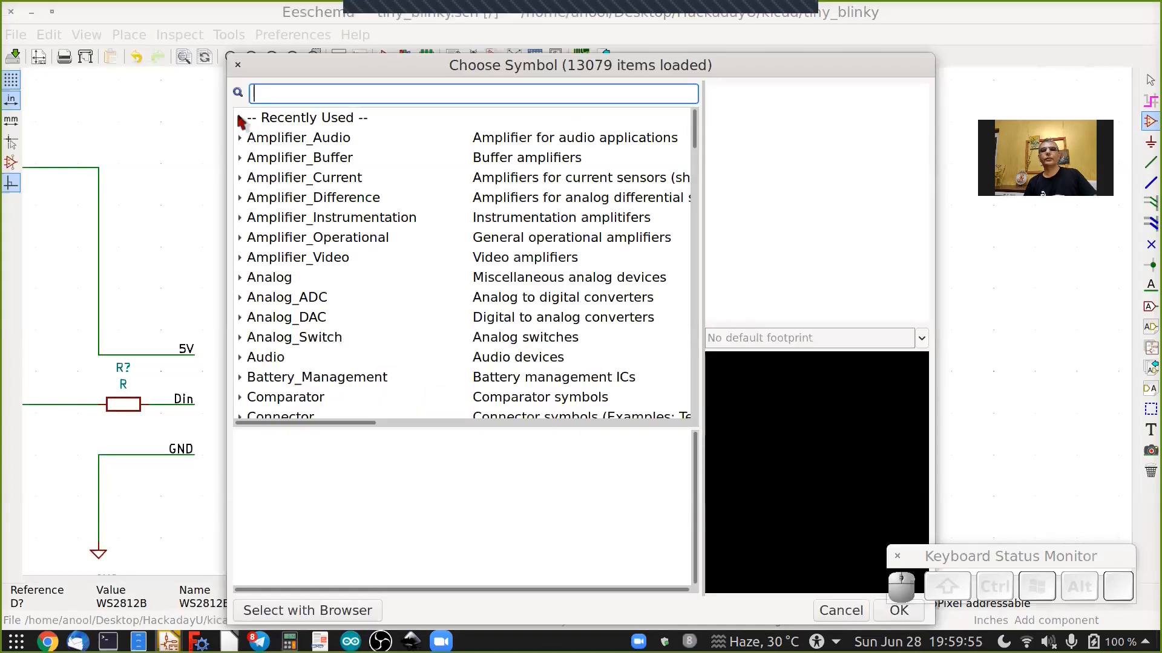
click(241, 118)
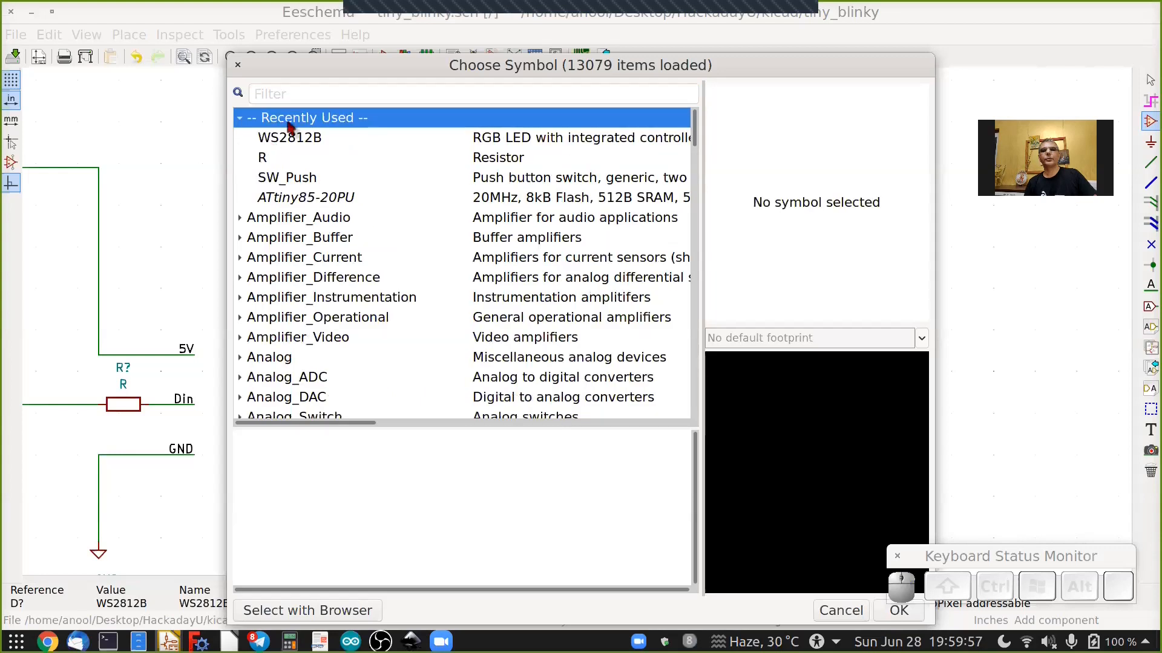
click(291, 141)
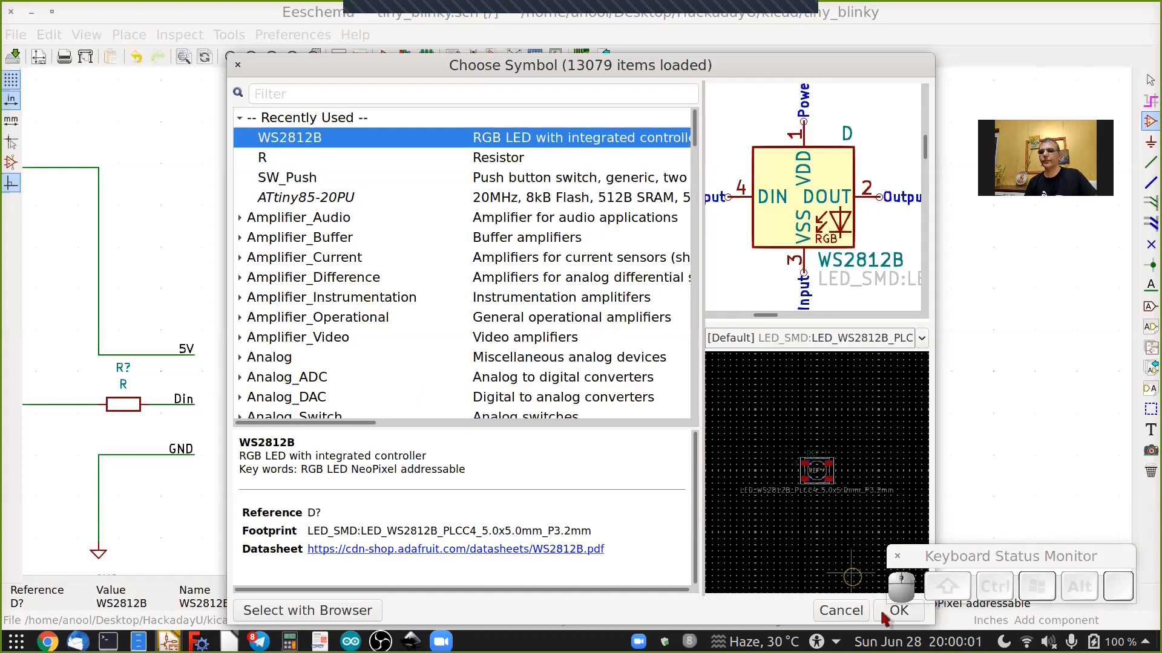
key(Return)
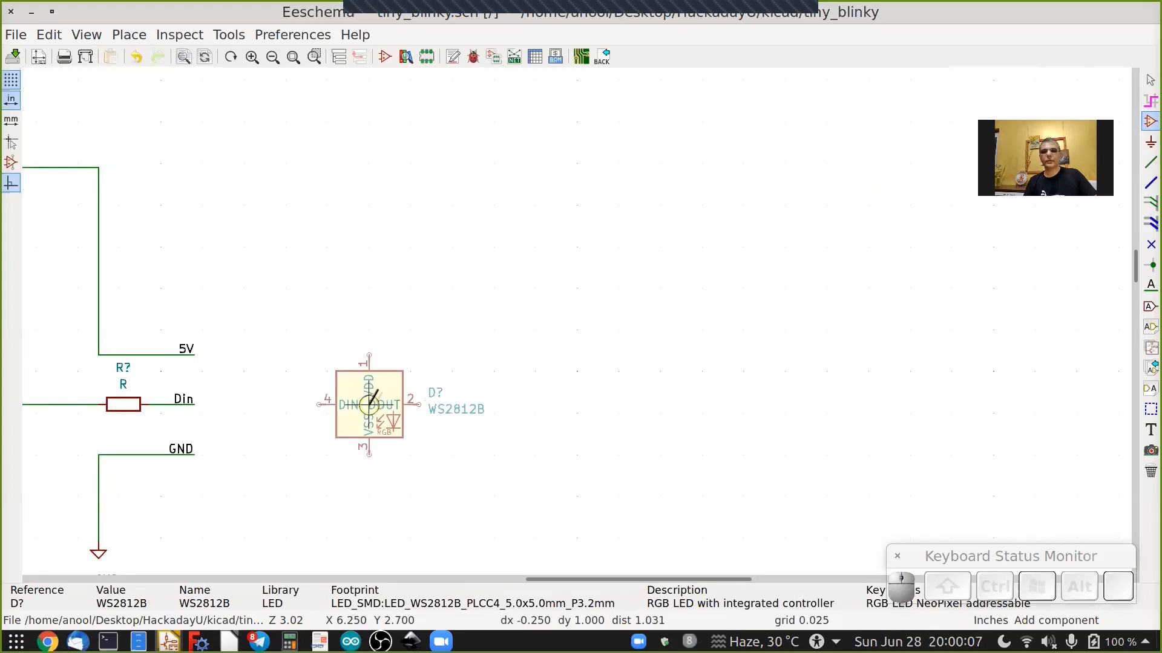
key(space)
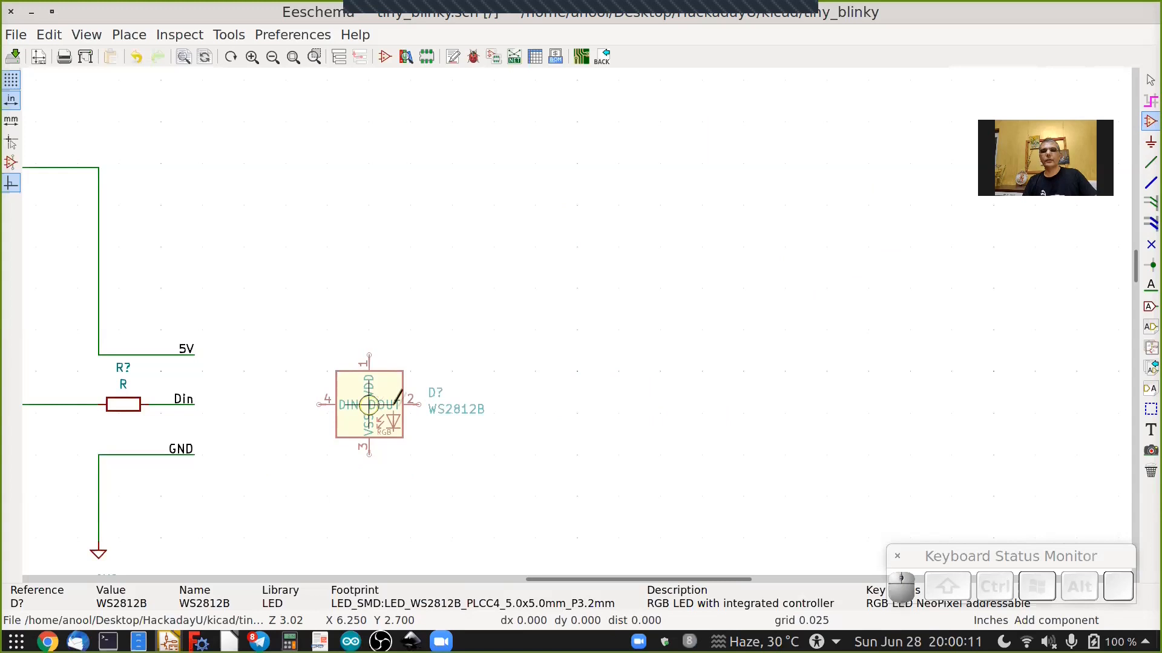
click(575, 396)
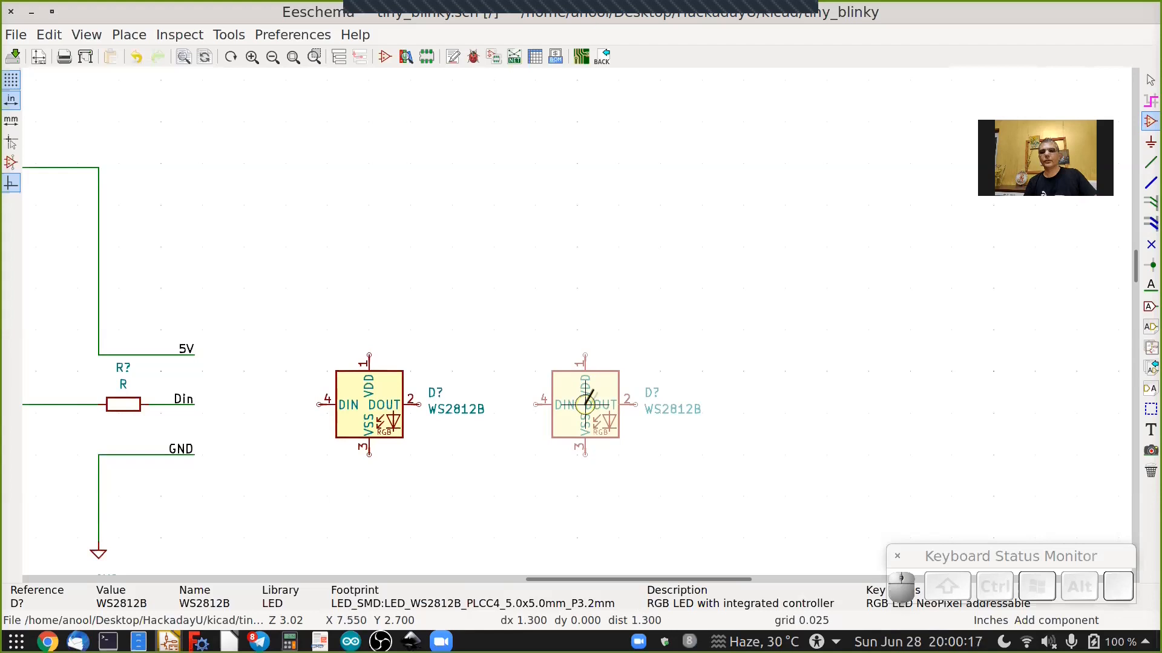
Duplicate the second WS2812B and place the copy further to its right.
click(585, 405)
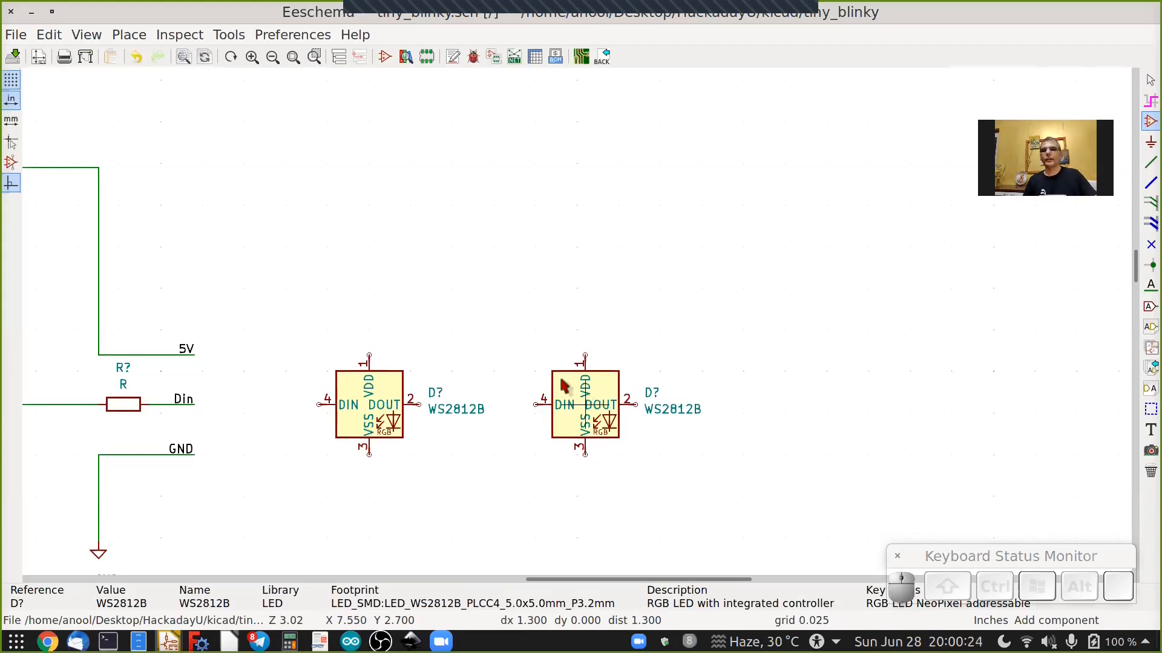
right_click(584, 381)
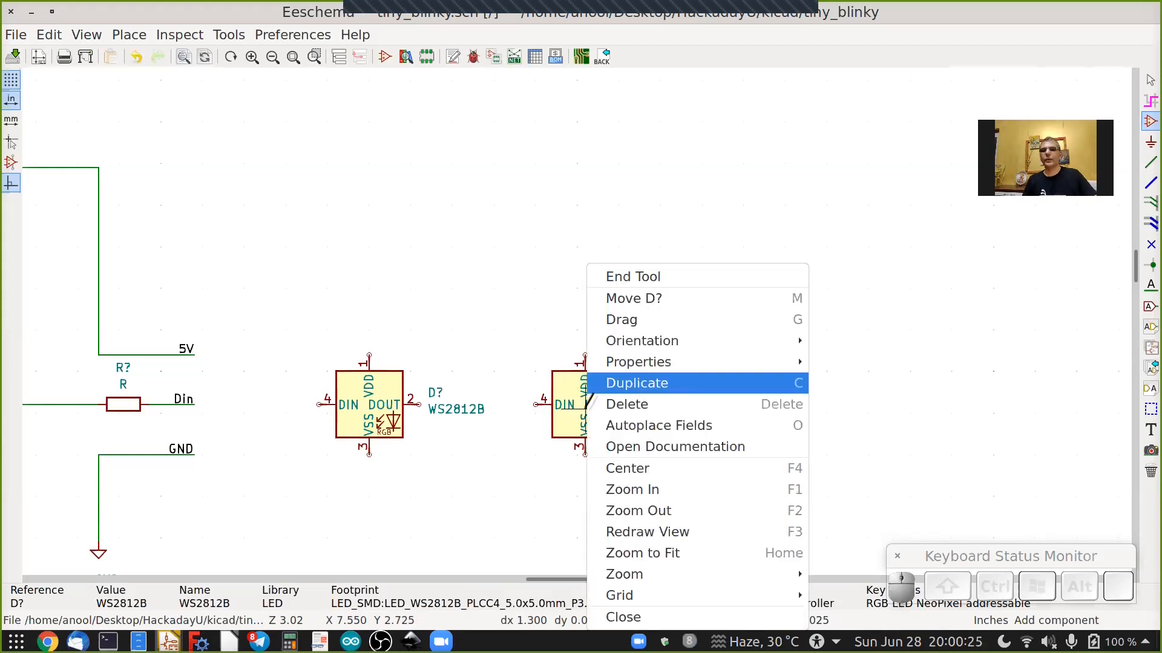
click(593, 390)
key(Right)
key(Right)
key(Right)
key(Right)
key(Right)
key(Right)
key(Right)
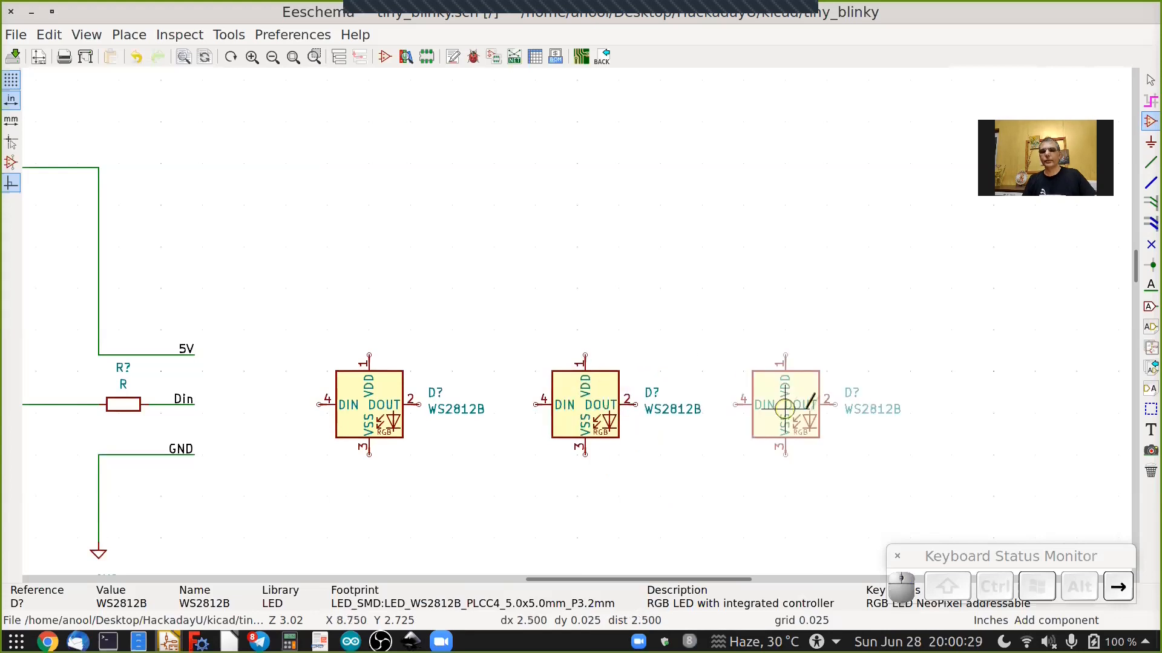
key(Right)
key(Right)
key(Right)
key(Right)
key(Right)
key(Left)
click(802, 407)
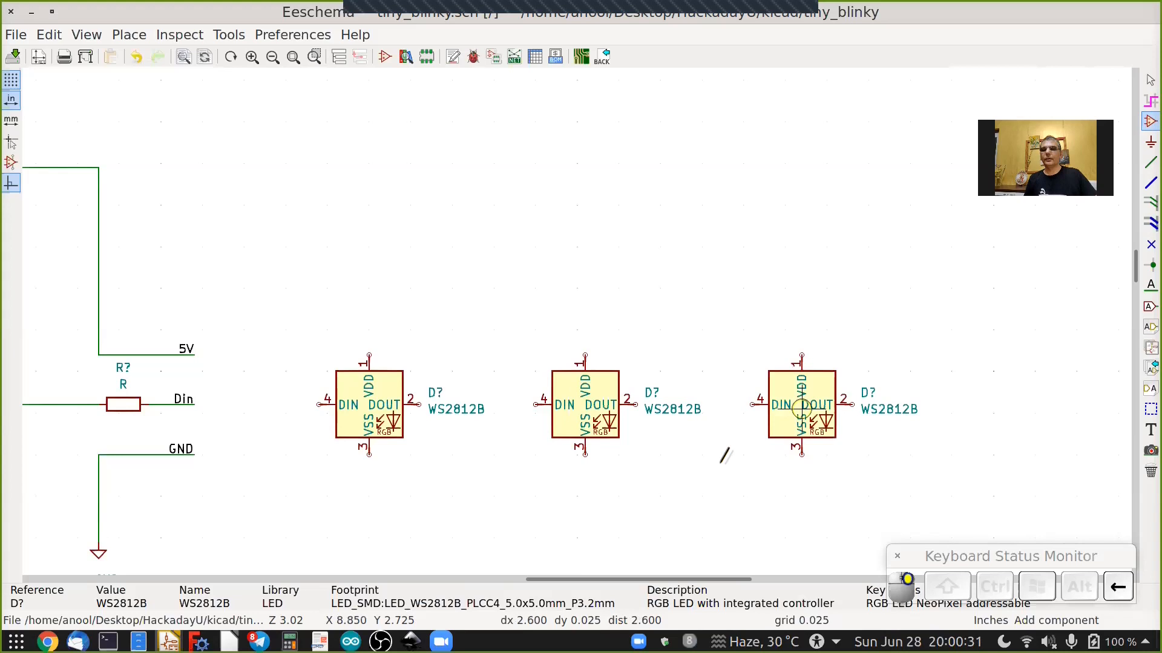
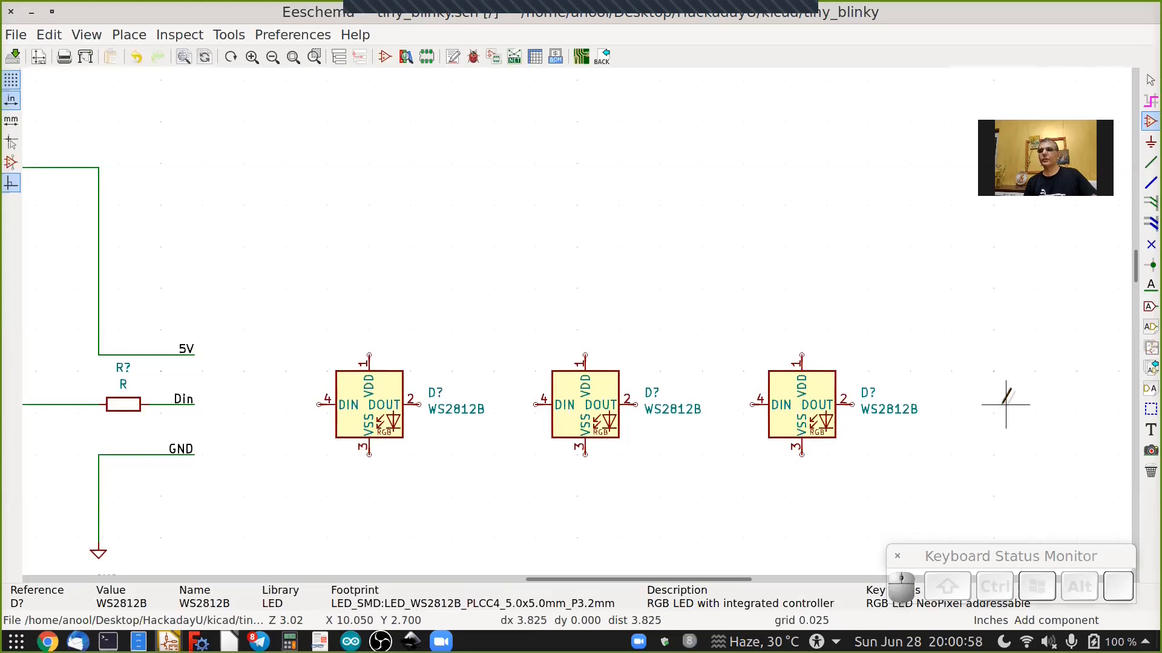
Search the symbol library for conn and place a Conn_01x03_Female connector, mirrored so its pins face left, right of the third LED.
click(1001, 404)
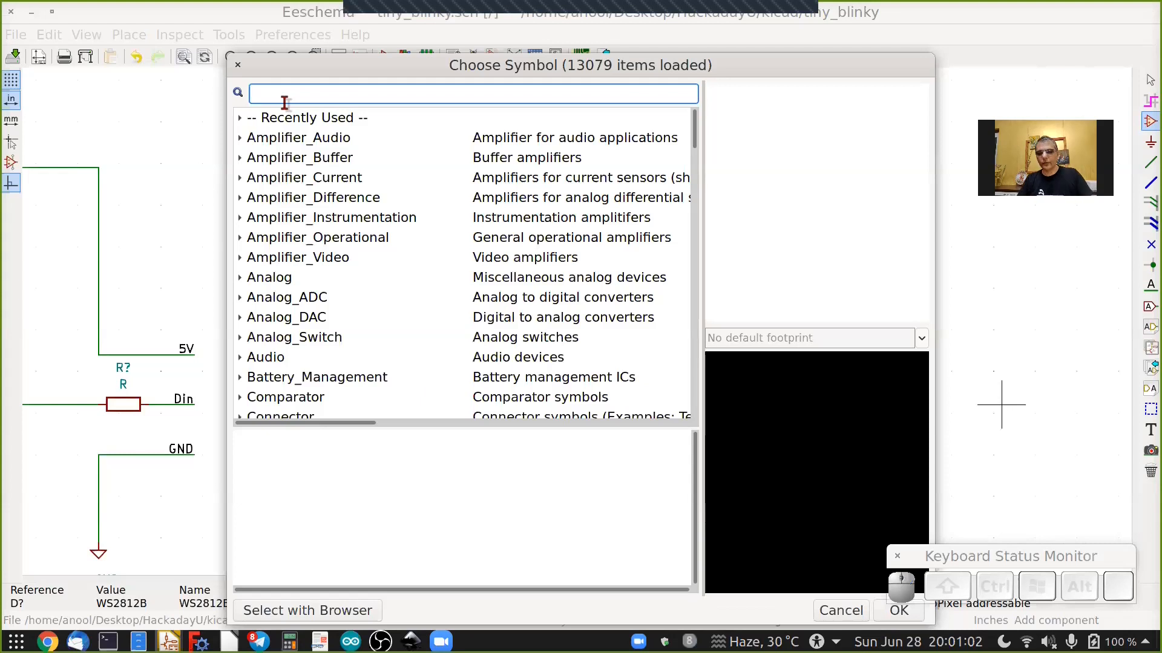
text(conn)
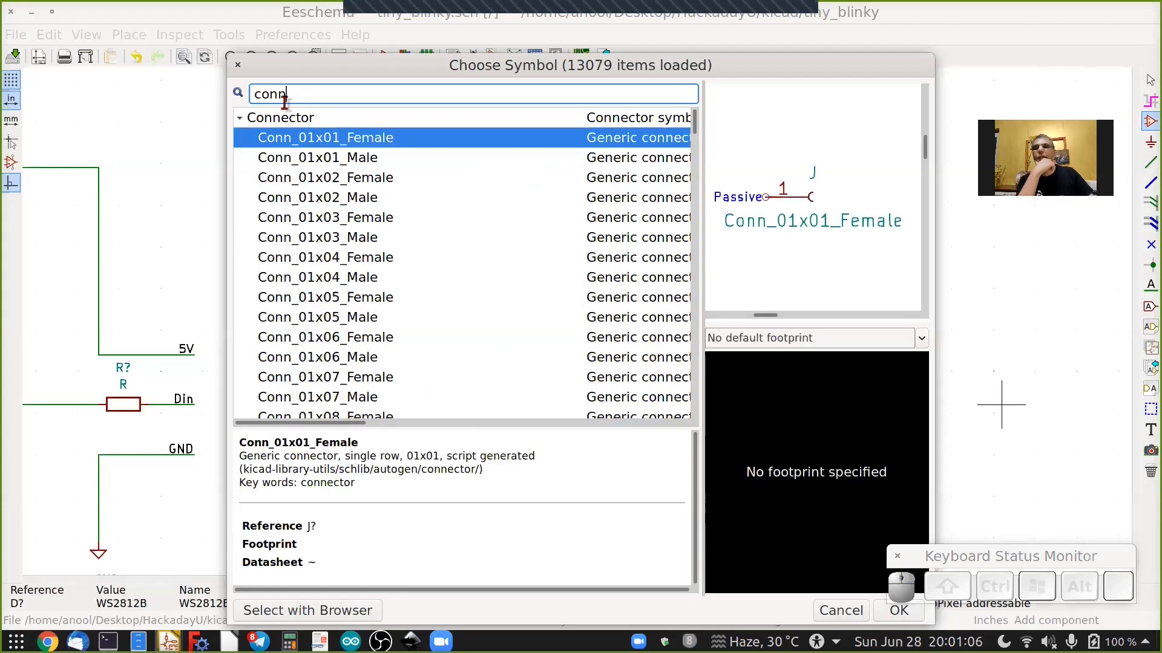
click(324, 219)
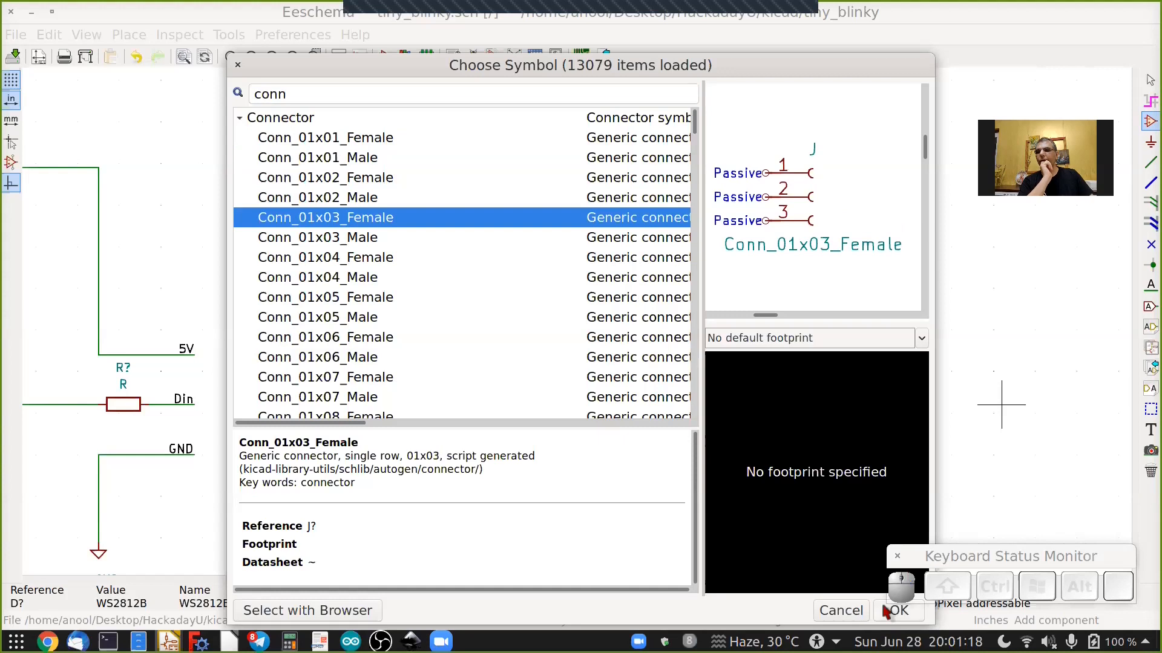
click(897, 611)
scroll(980, 411, up, 3)
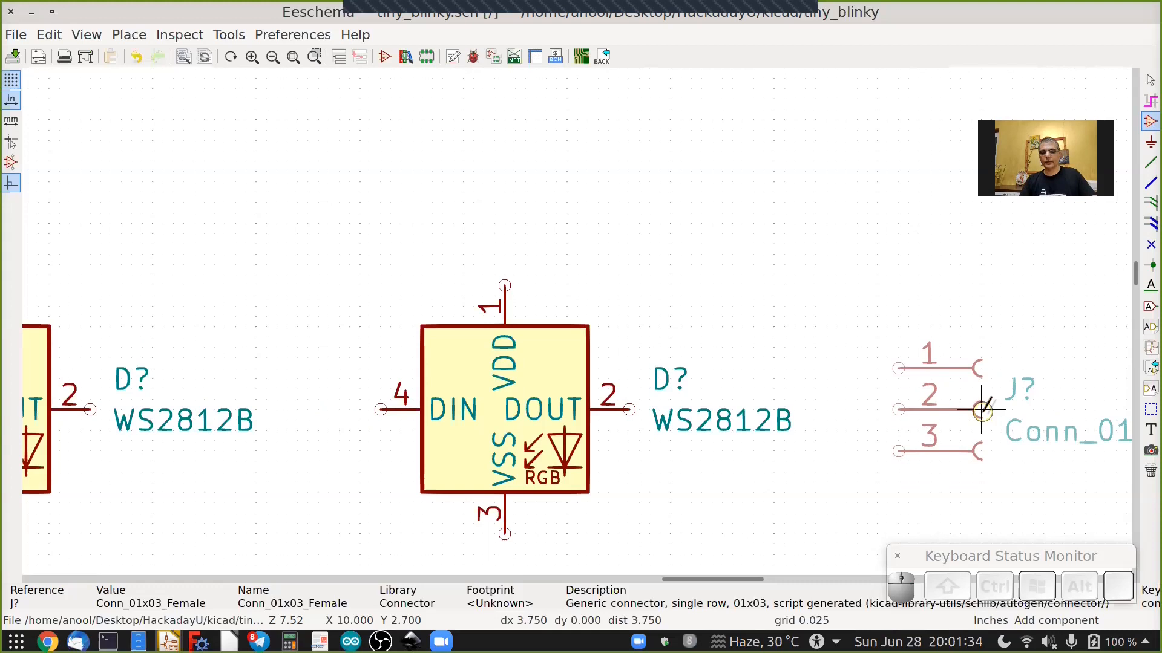
key(x)
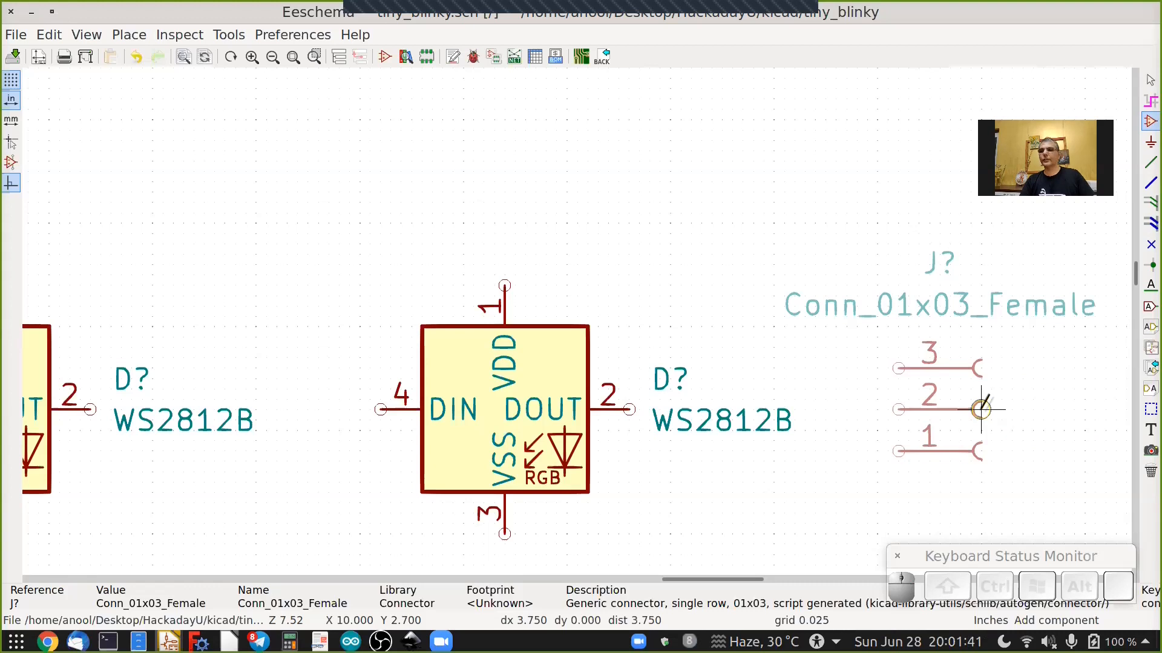
key(x)
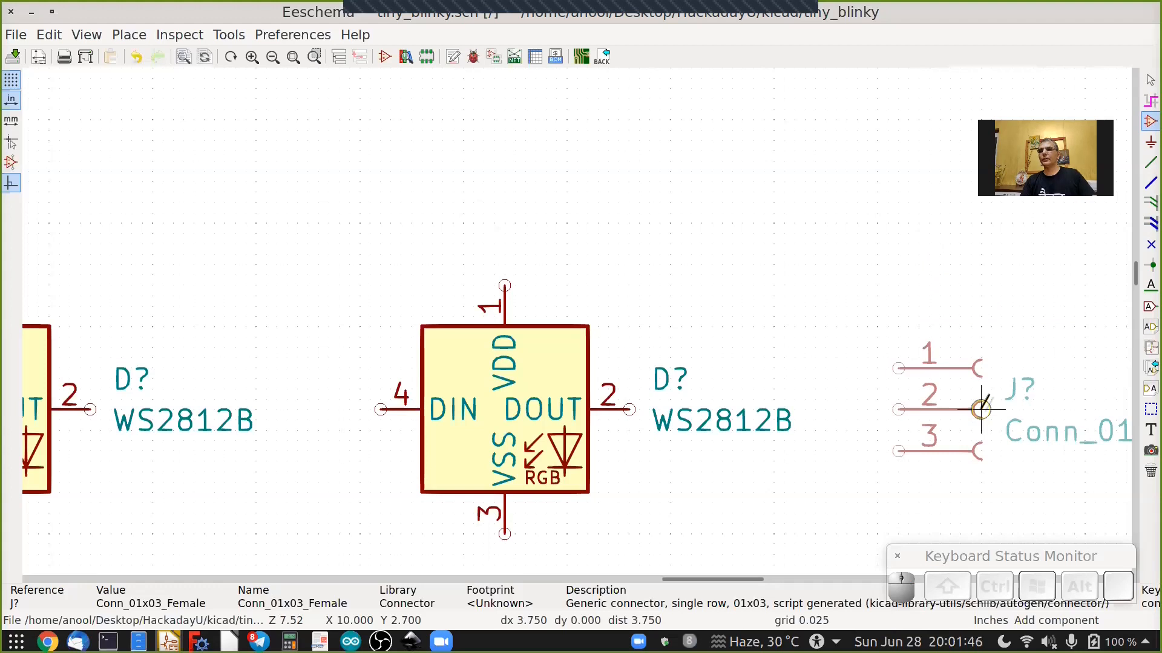
key(y)
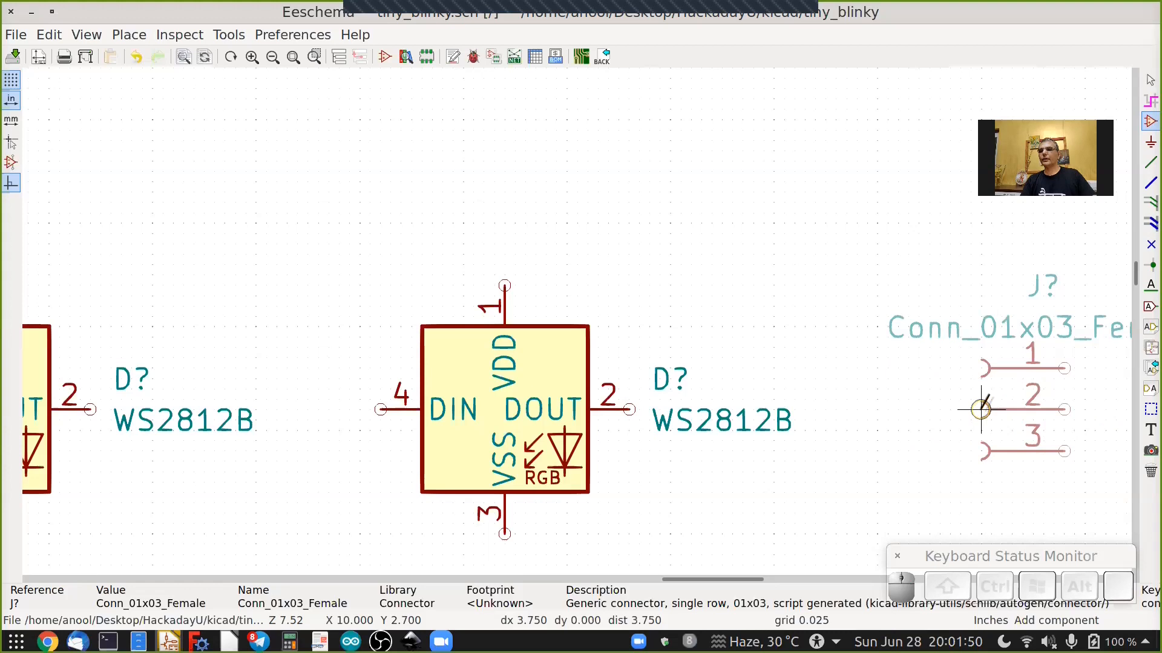
click(981, 410)
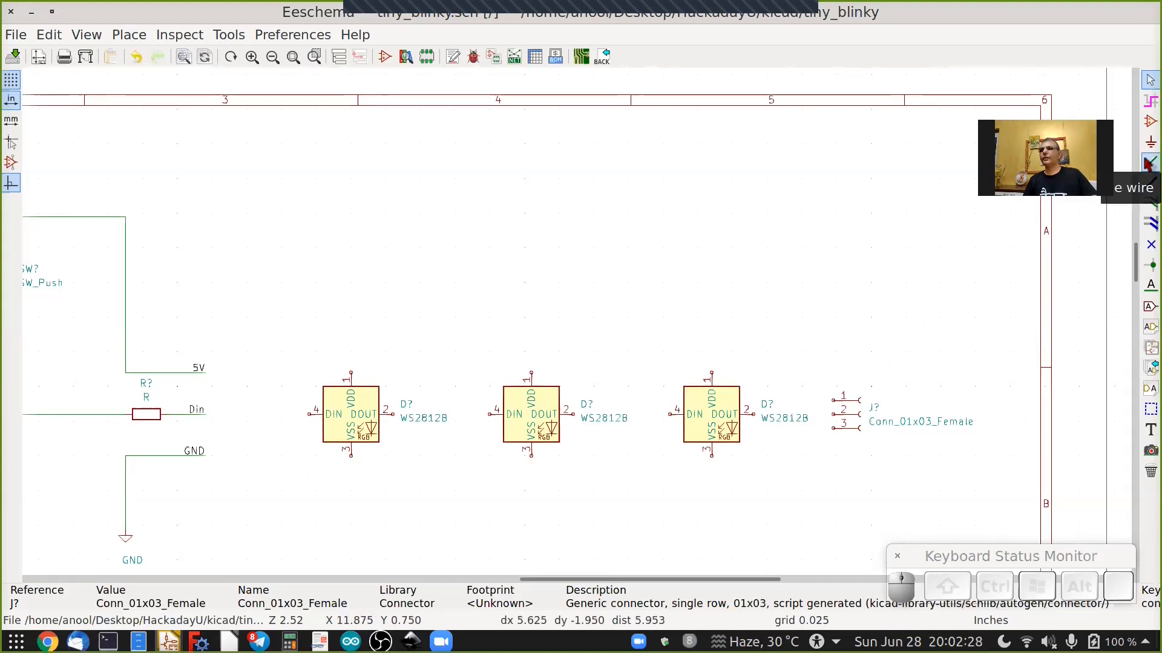
Draw a wire from connector pin 1 up and left along the top to the 5V label.
click(1149, 164)
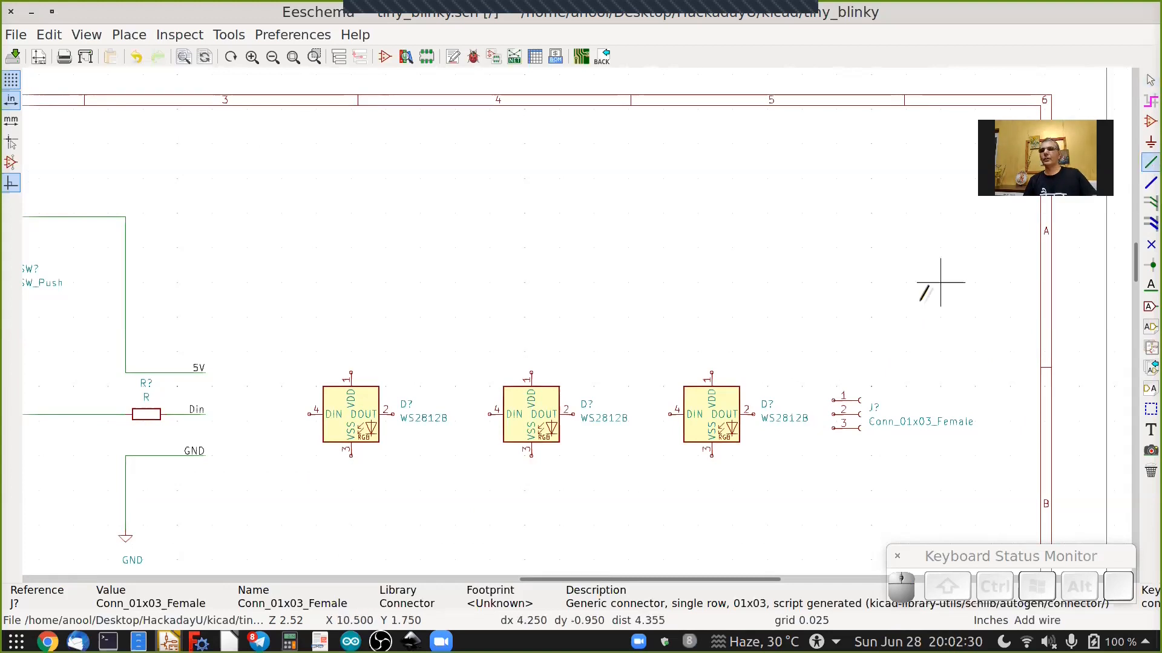
scroll(836, 400, up, 4)
click(828, 396)
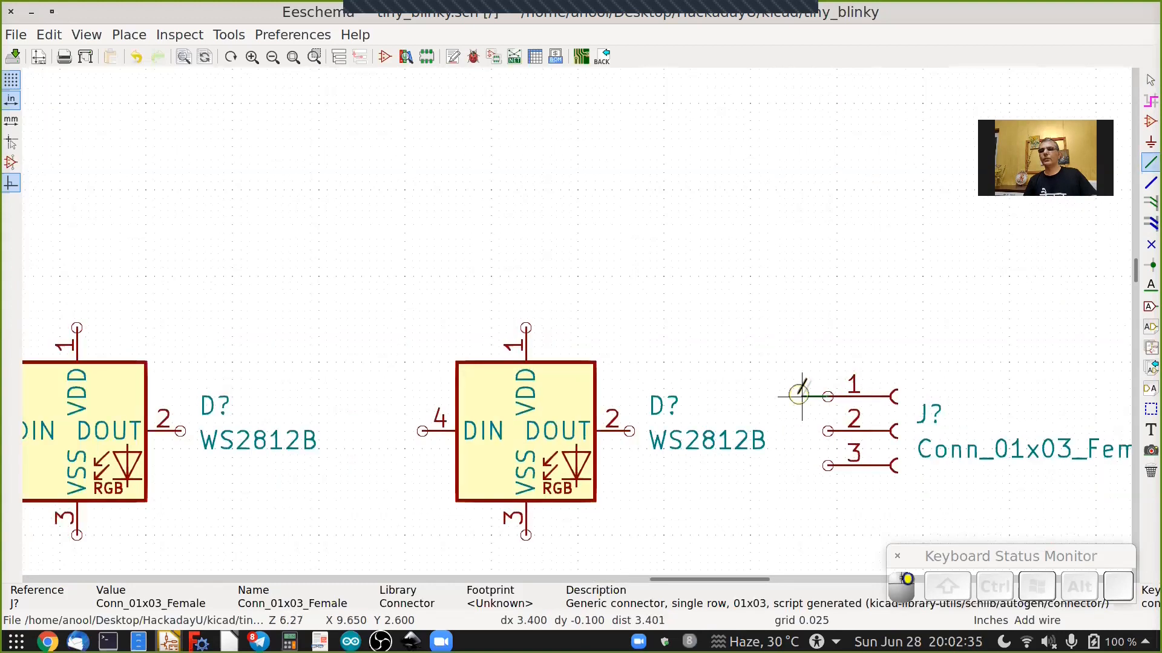
click(750, 276)
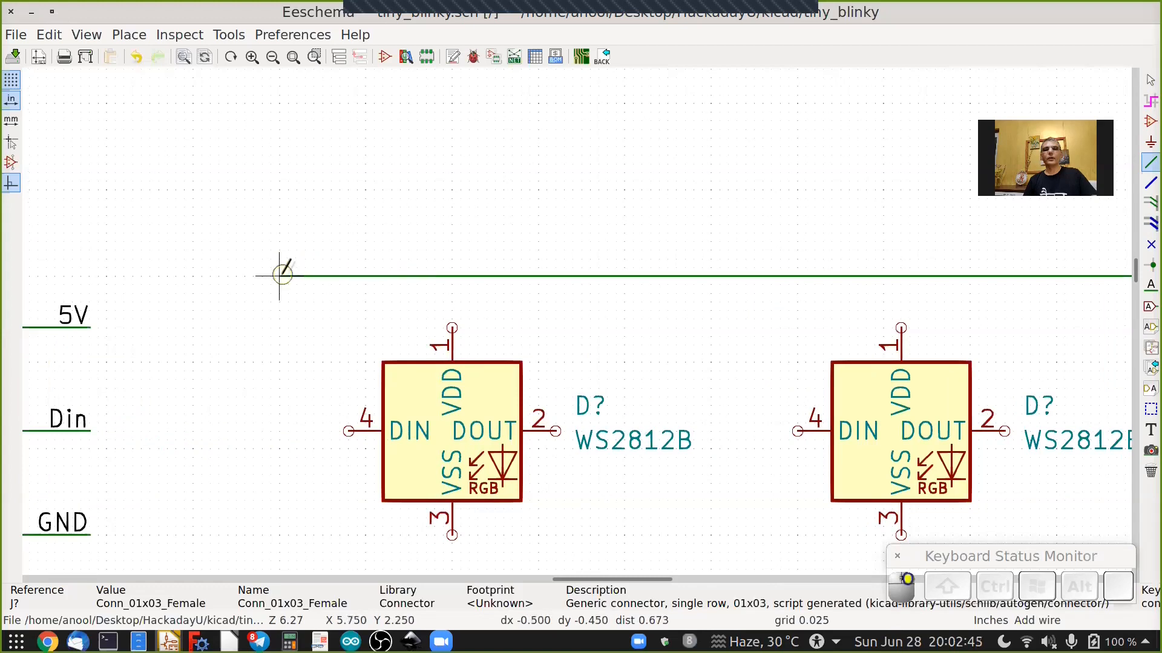
right_click(269, 327)
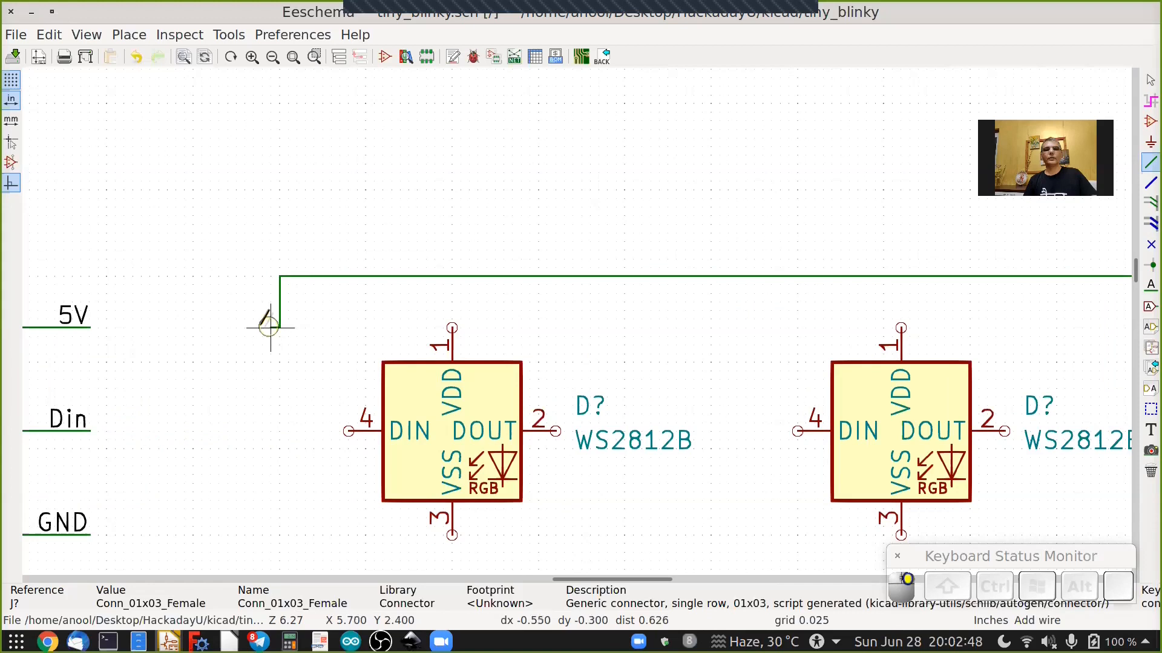
click(194, 326)
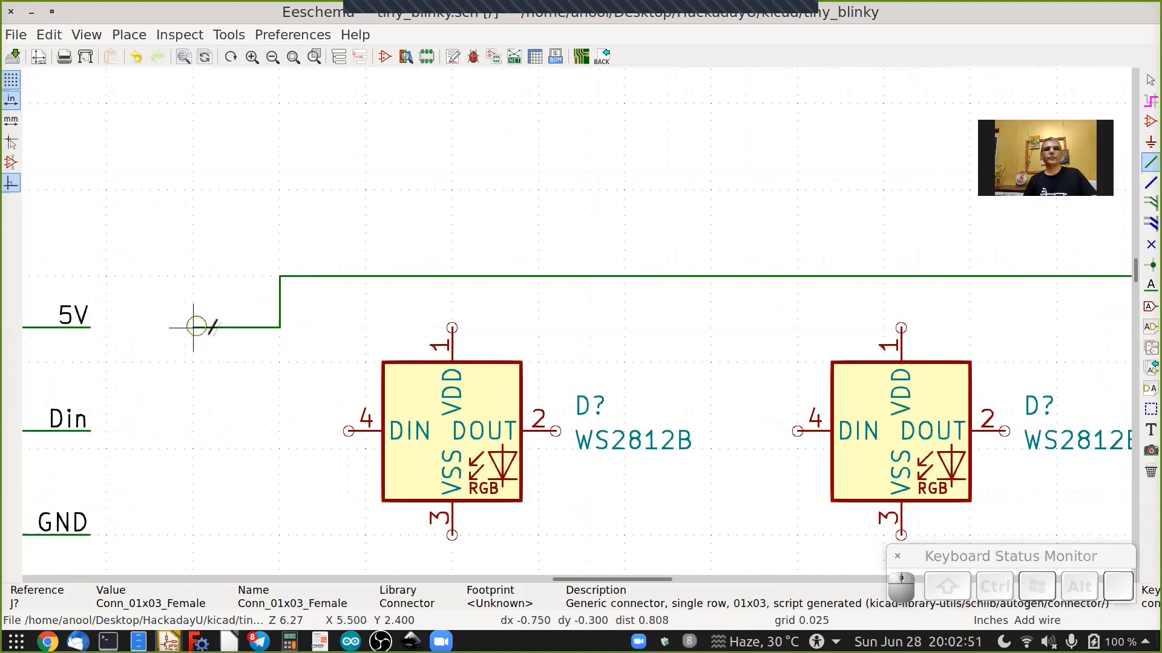
Connect the VDD pin of each of the three WS2812B LEDs up to the 5V wire.
click(452, 327)
click(452, 277)
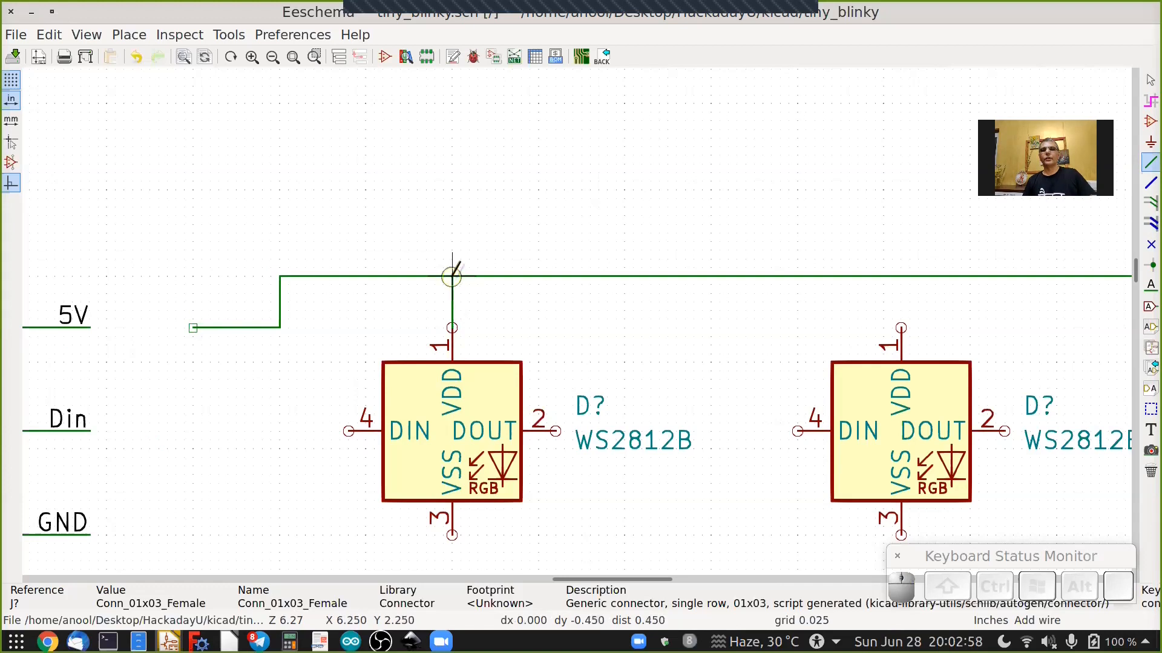
click(901, 328)
click(901, 276)
ctrl+scroll(895, 316, down, 2)
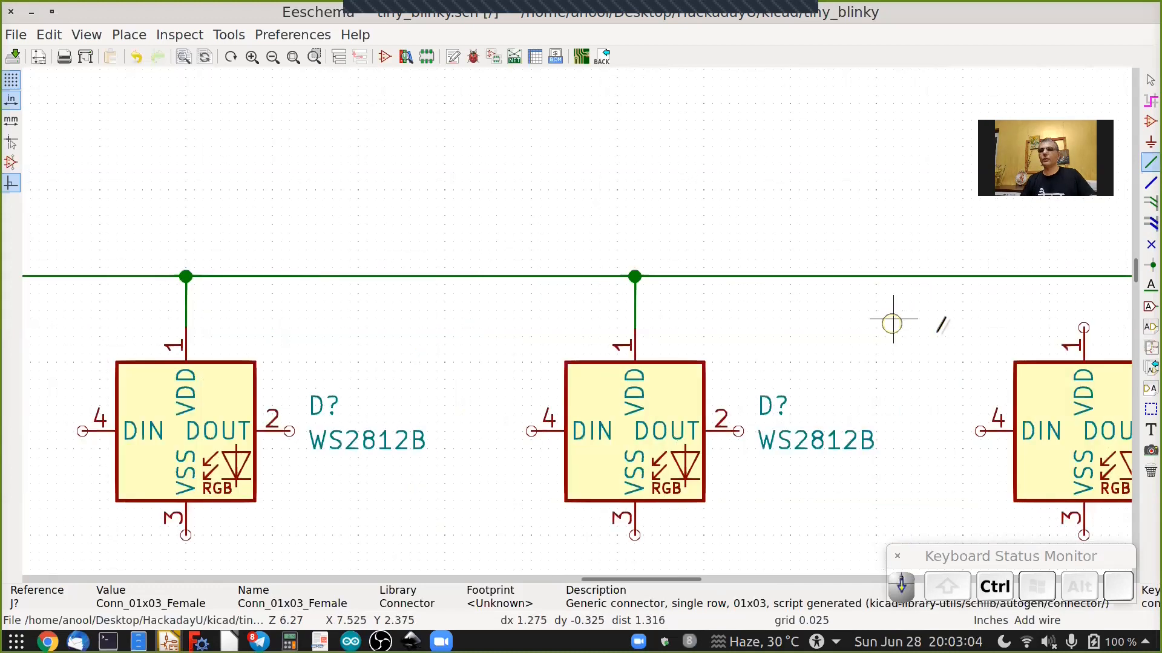
ctrl+scroll(932, 332, down, 1)
click(951, 327)
click(948, 276)
Wire the data chain: connector pin 2 to the last DOUT, each DIN to the previous DOUT, and the Din label to the first DIN.
scroll(869, 311, down, 1)
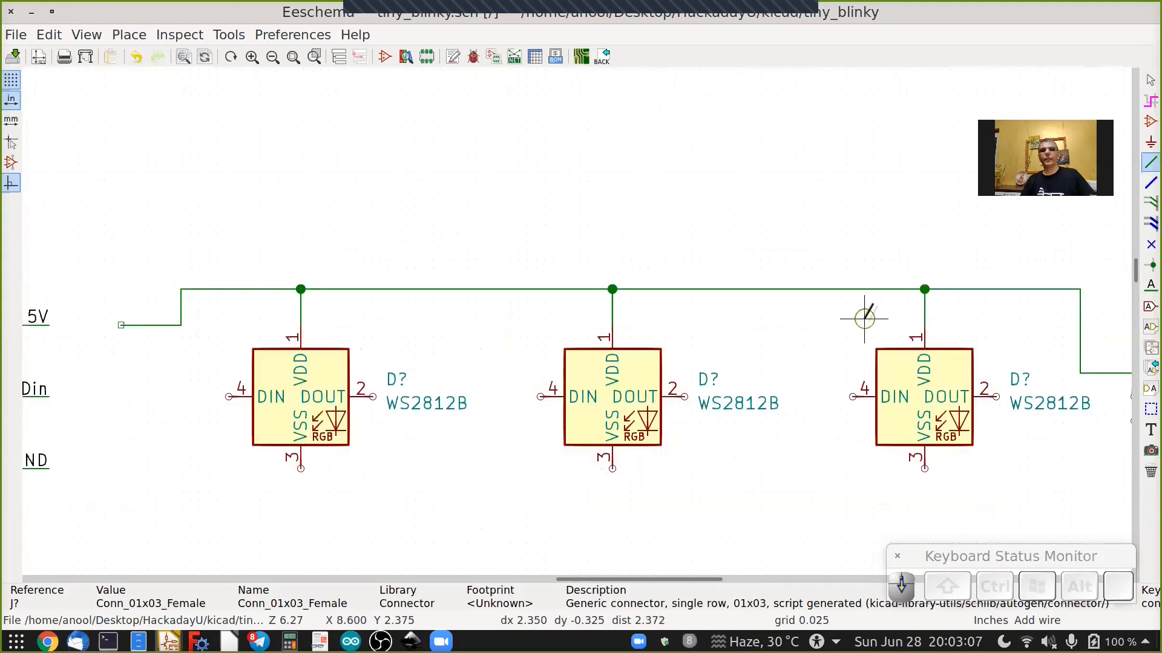
scroll(865, 317, down, 1)
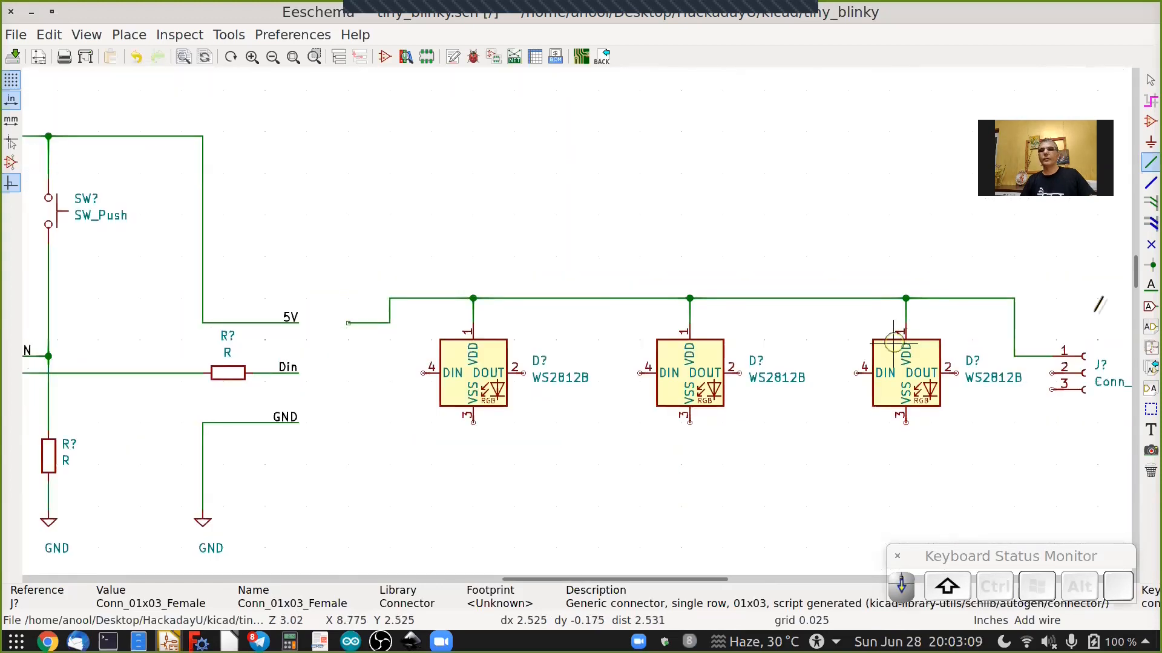
shift+scroll(1042, 312, down, 1)
scroll(1042, 312, up, 2)
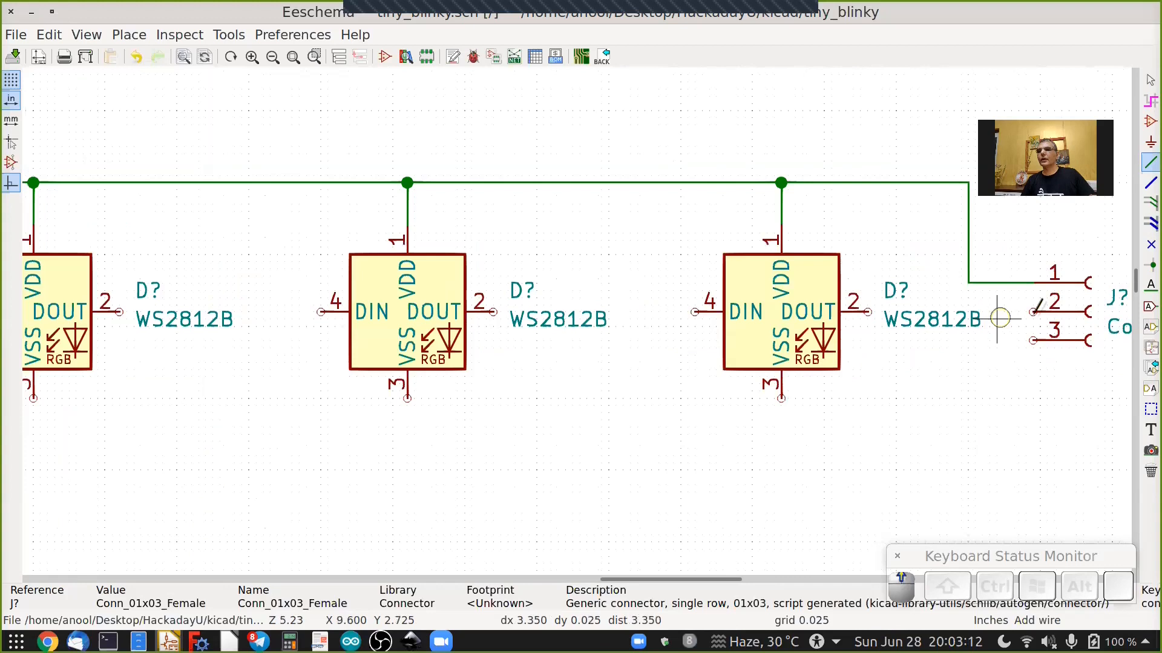
click(1033, 311)
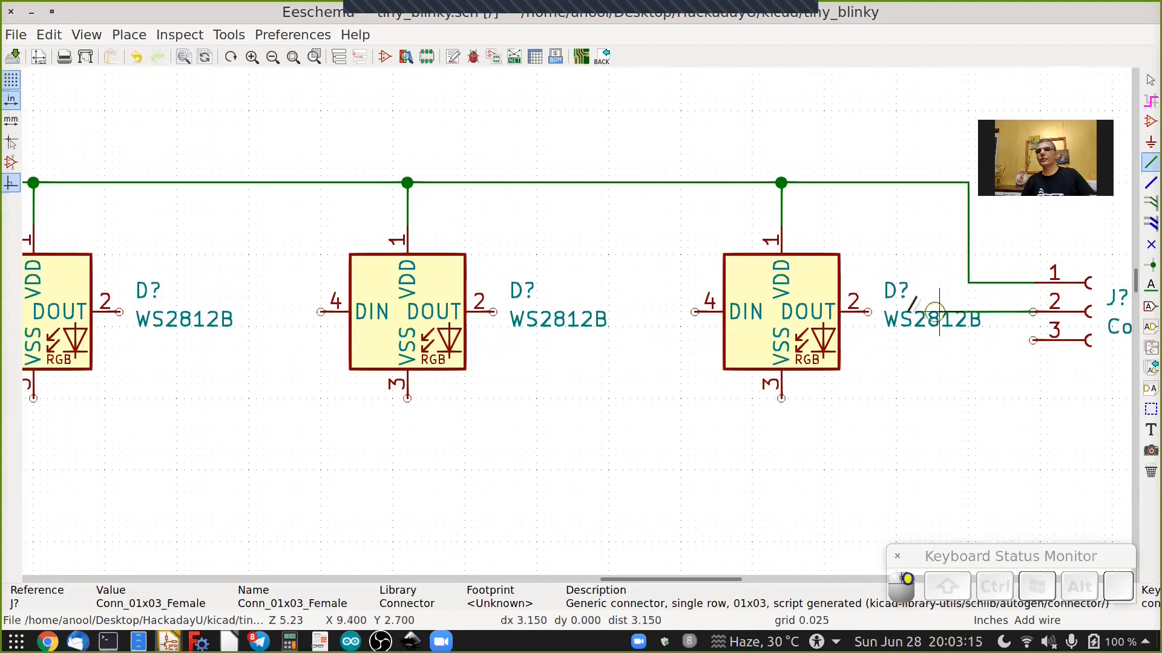
click(867, 311)
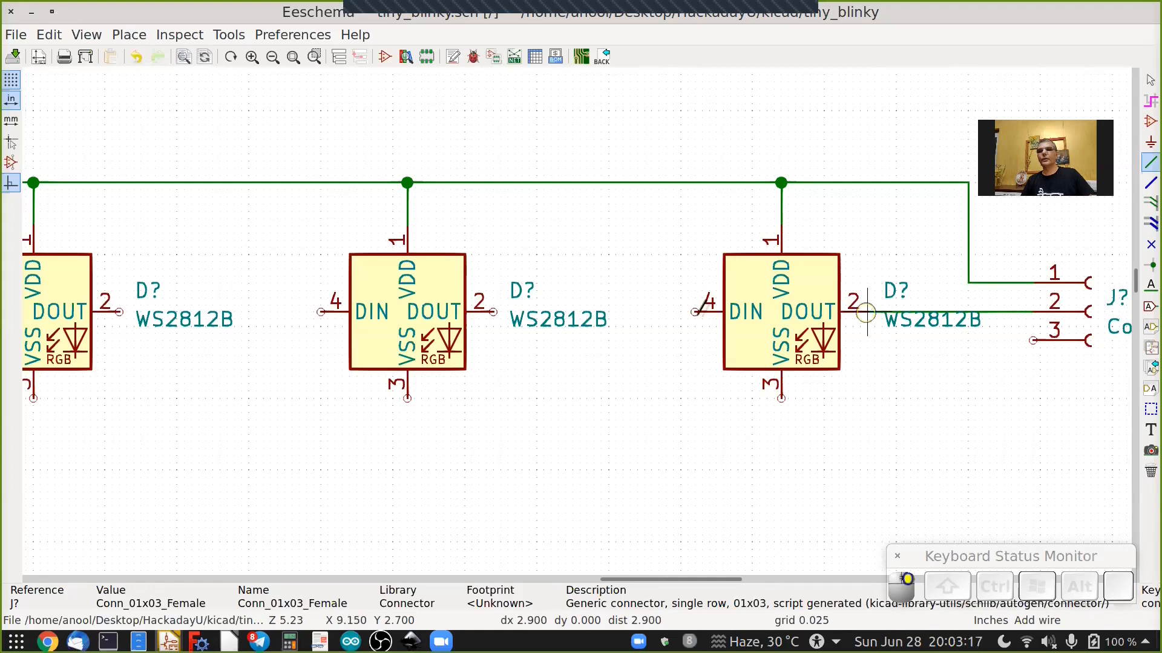
click(695, 312)
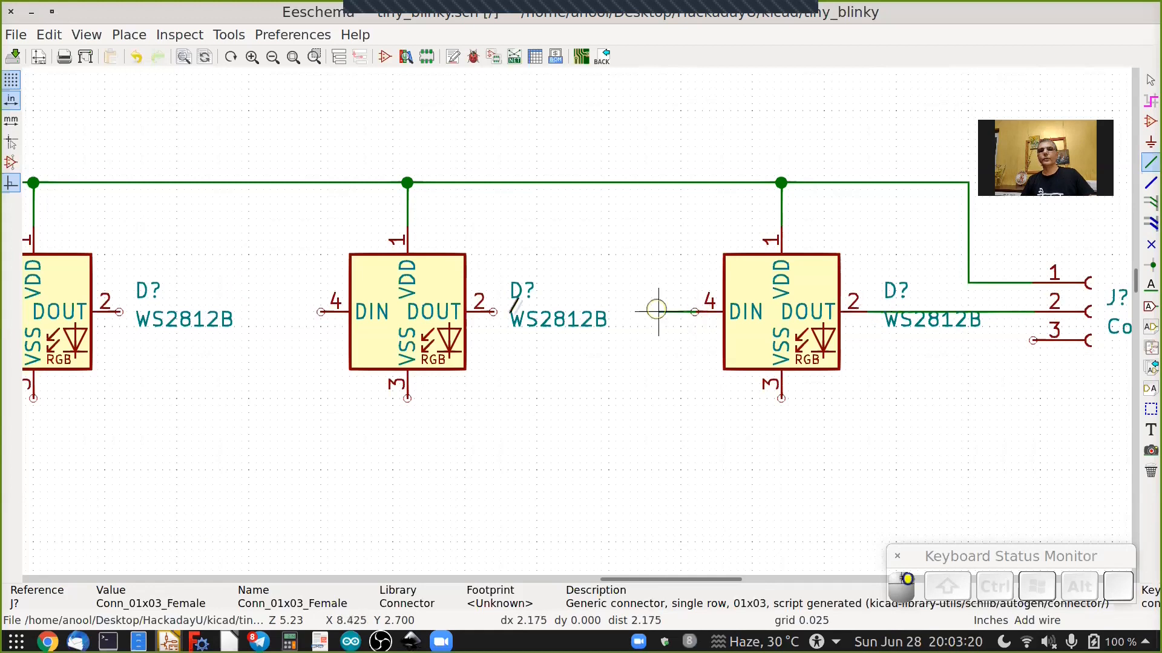
click(493, 312)
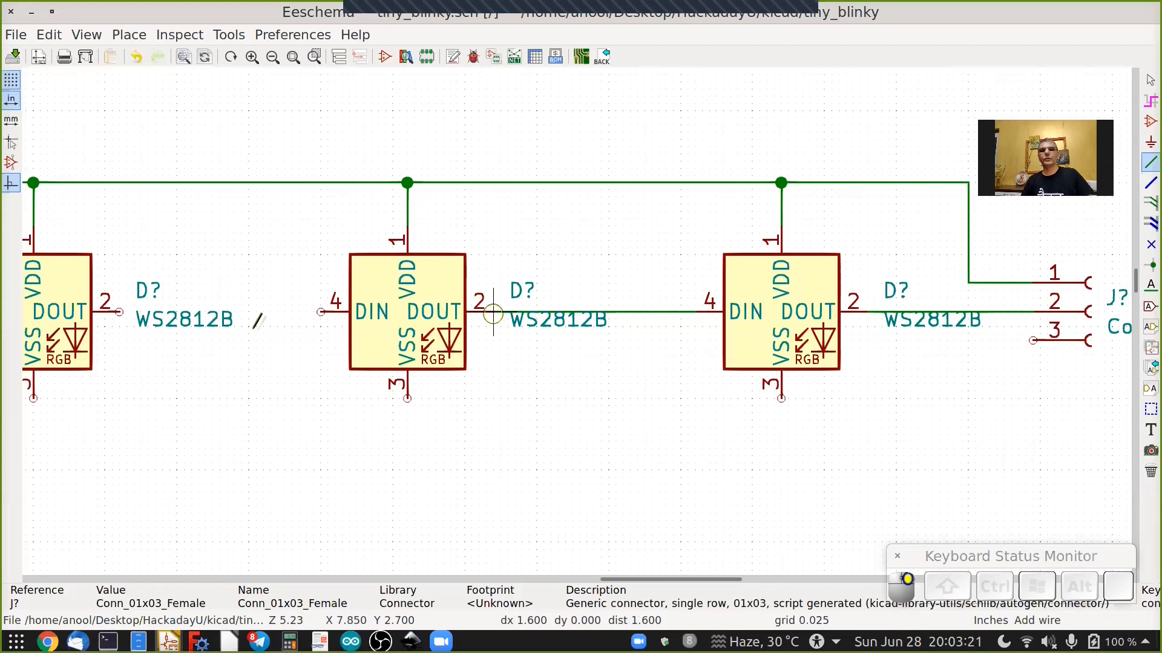
click(322, 311)
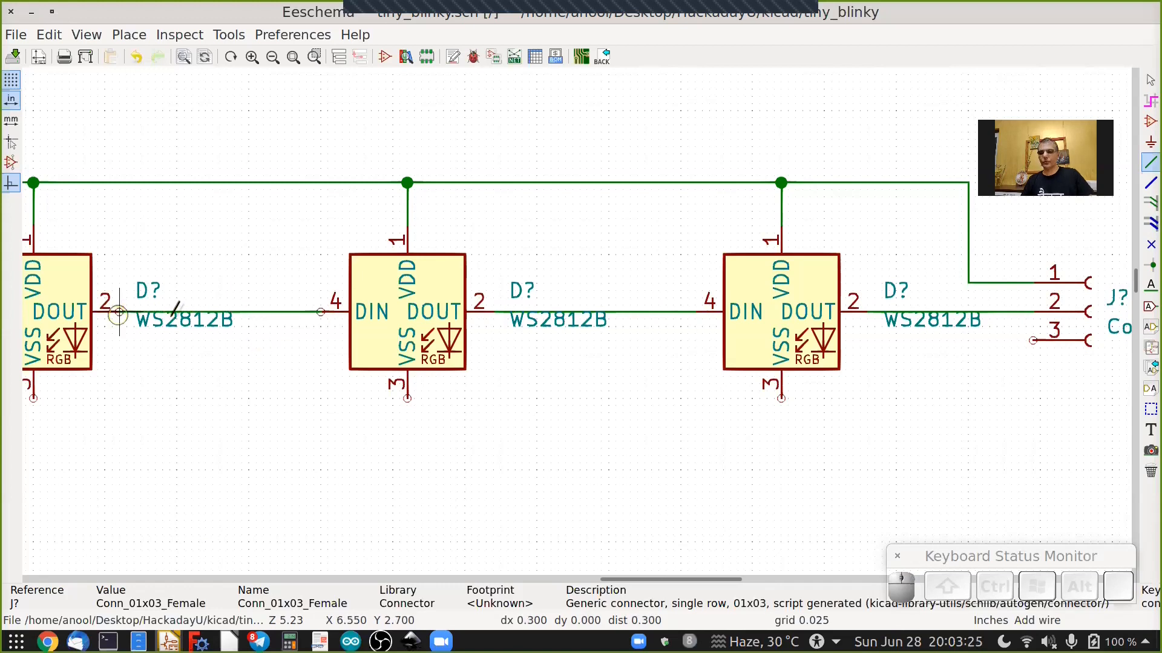
click(119, 313)
ctrl+scroll(456, 307, left, 5)
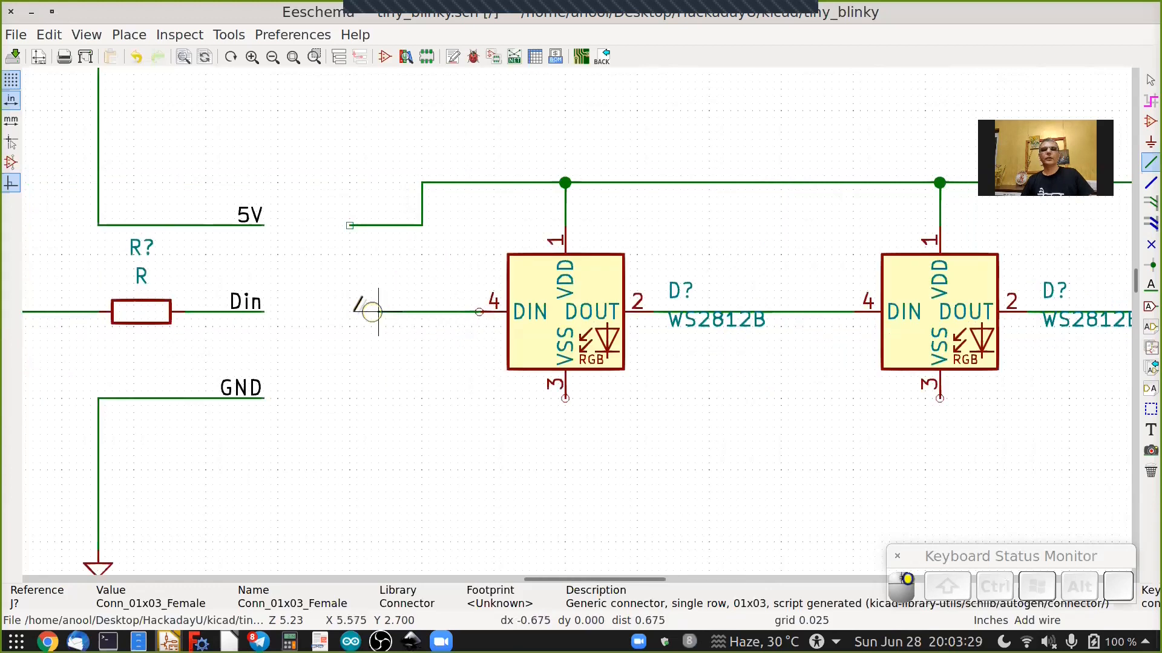
double_click(350, 311)
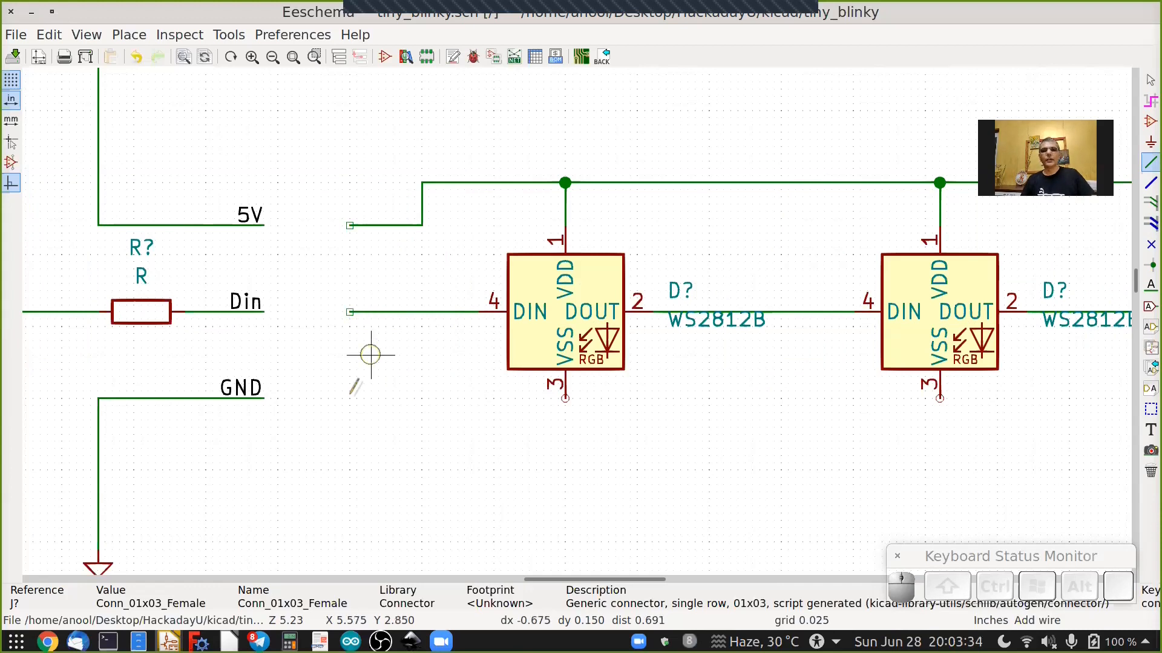
Draw a wire from the GND label along beneath the LEDs to connector pin 3.
click(350, 399)
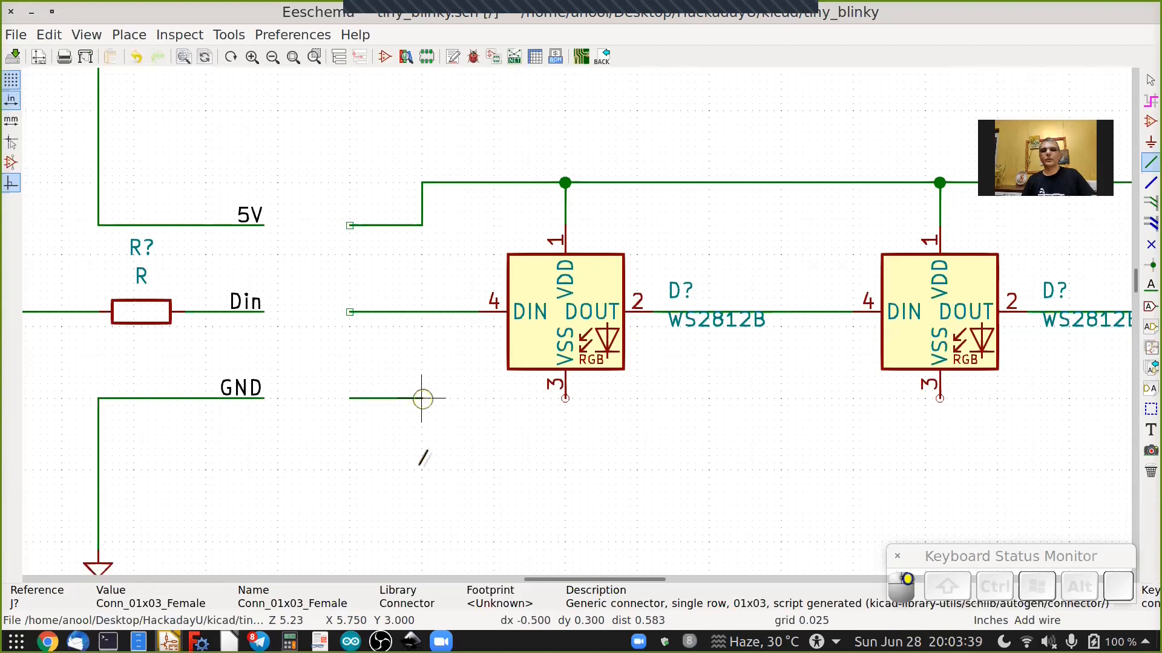
click(422, 470)
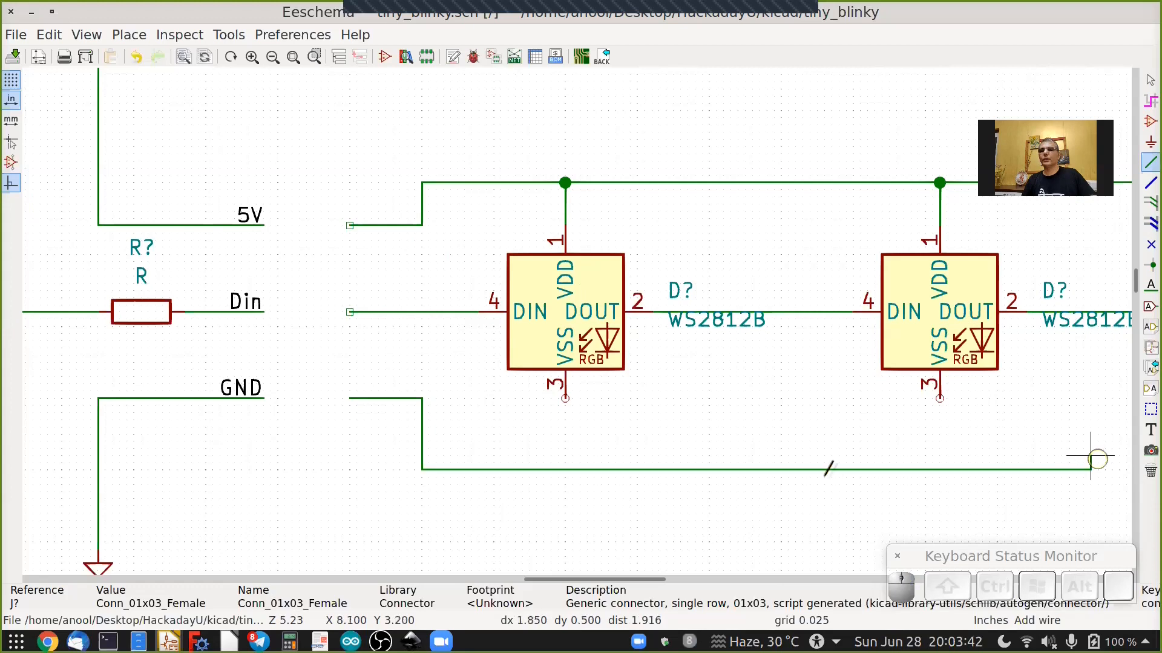
click(728, 469)
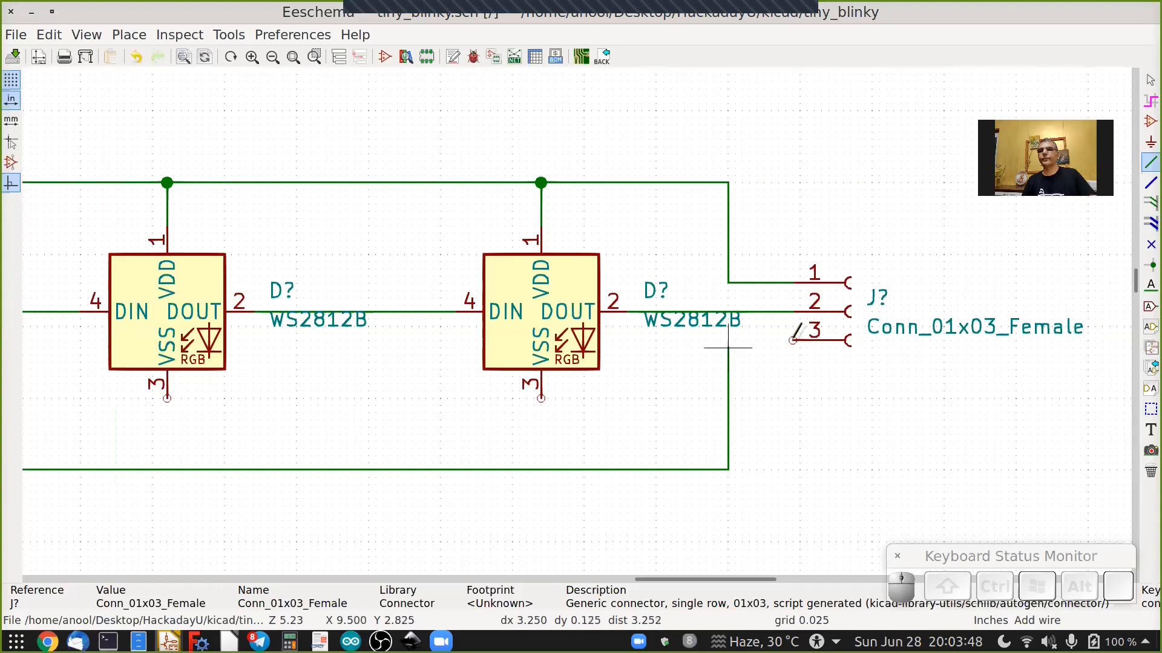
click(793, 341)
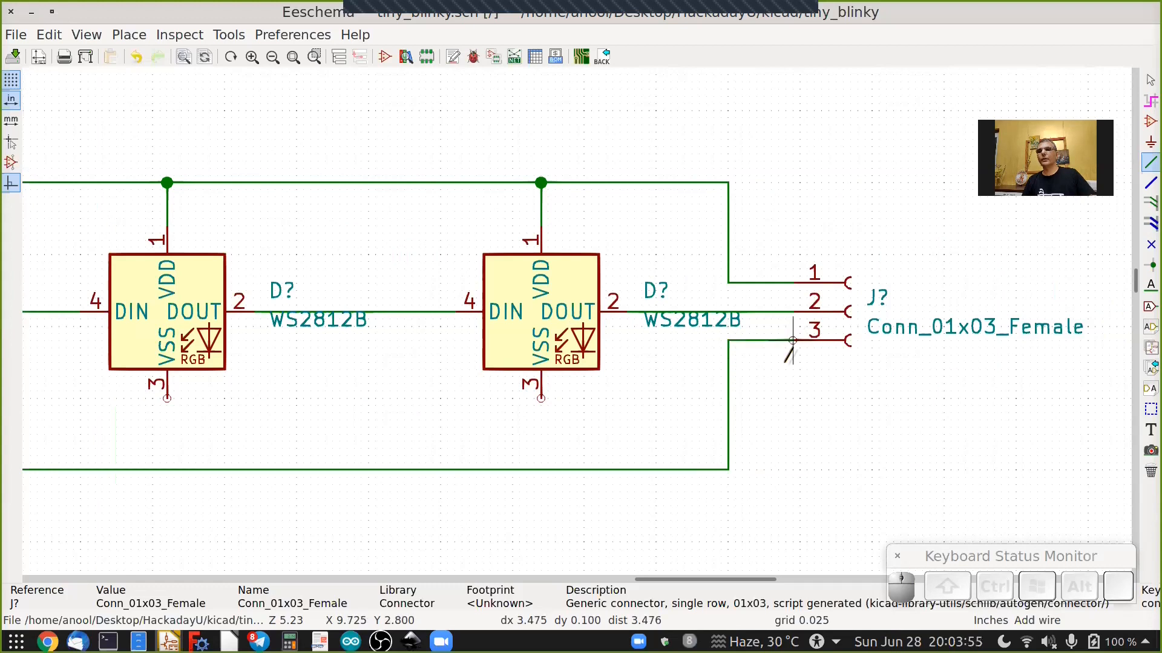
Connect the VSS pin of each of the three LEDs down to the GND wire.
click(544, 457)
click(541, 470)
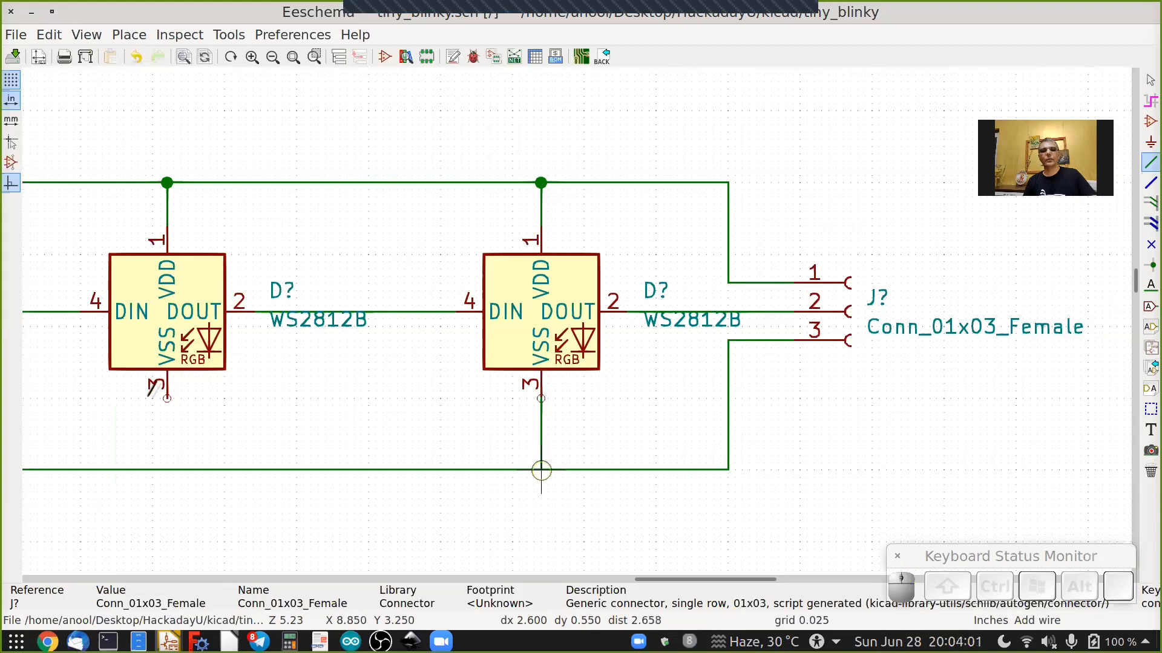
click(168, 397)
click(167, 469)
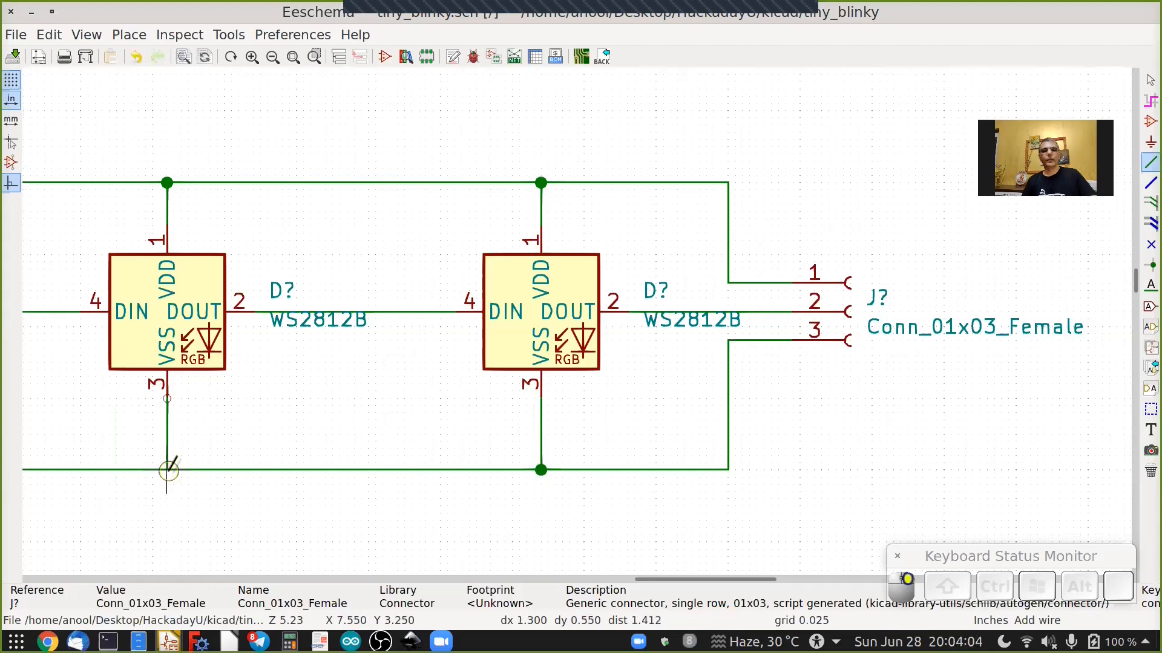
ctrl+scroll(185, 409, up, 3)
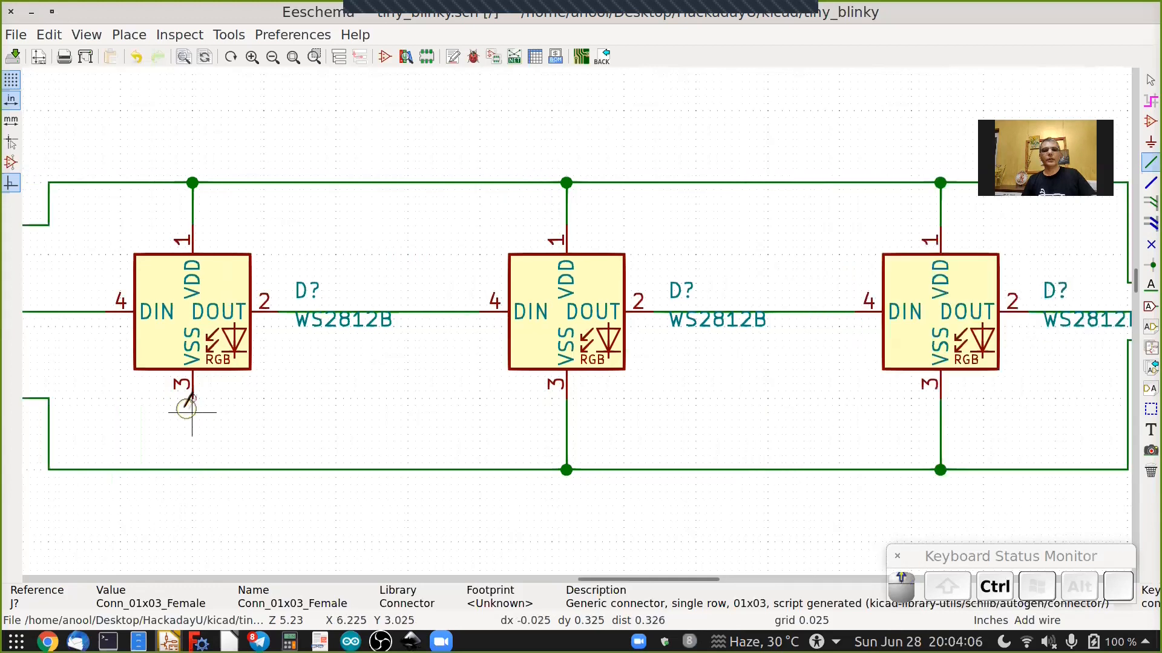
click(192, 398)
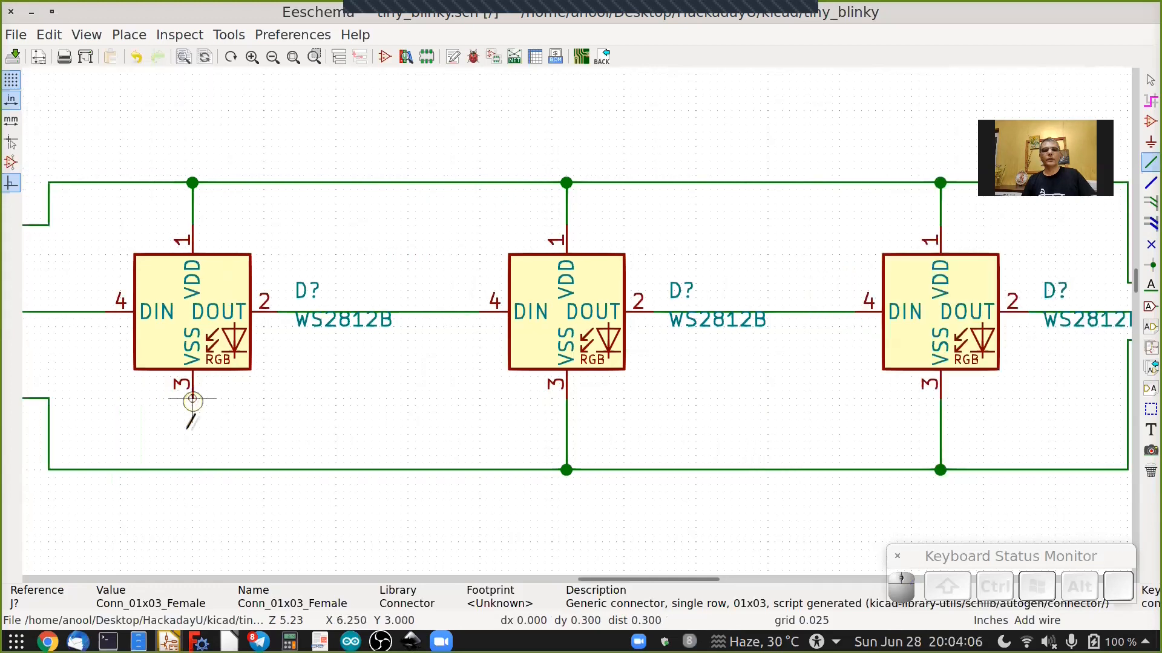
click(192, 469)
ctrl+scroll(238, 423, down, 2)
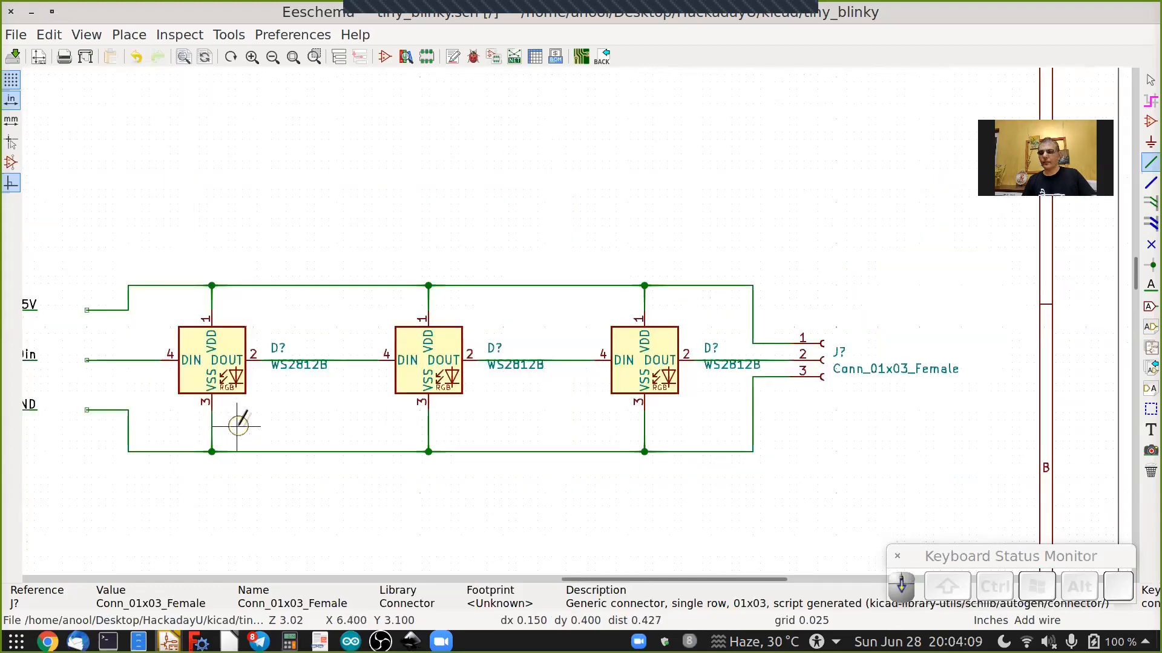
ctrl+scroll(238, 423, up, 2)
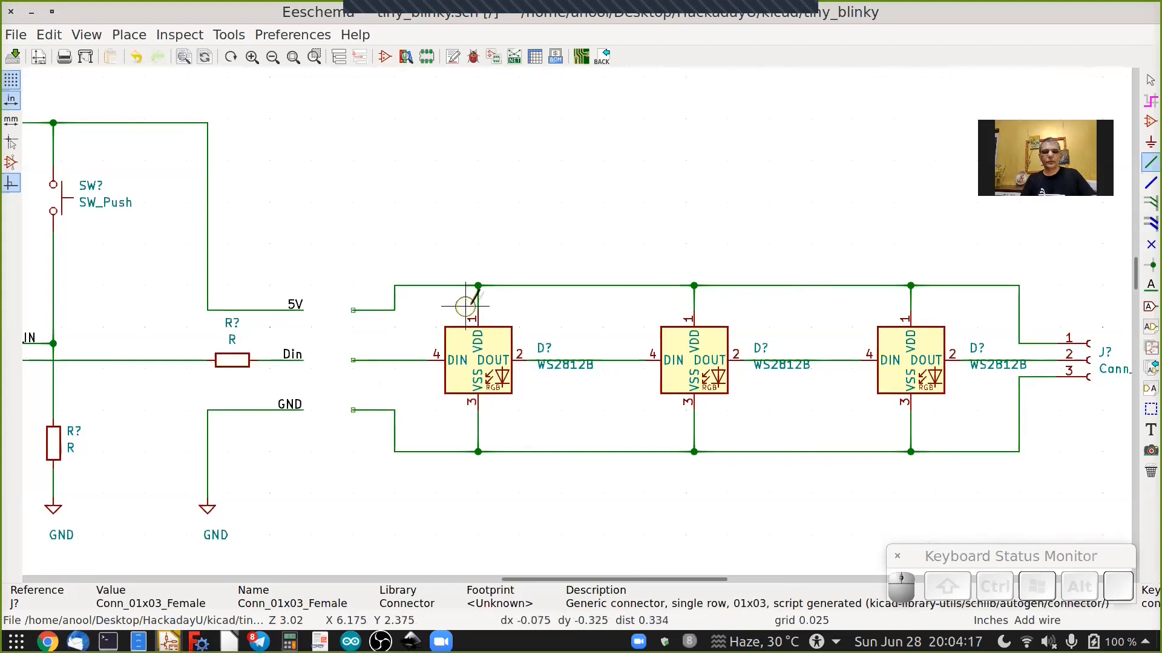
Copy the 5V, Din and GND labels and place the copies on the matching wire ends left of the LEDs.
key(Escape)
scroll(435, 306, up, 2)
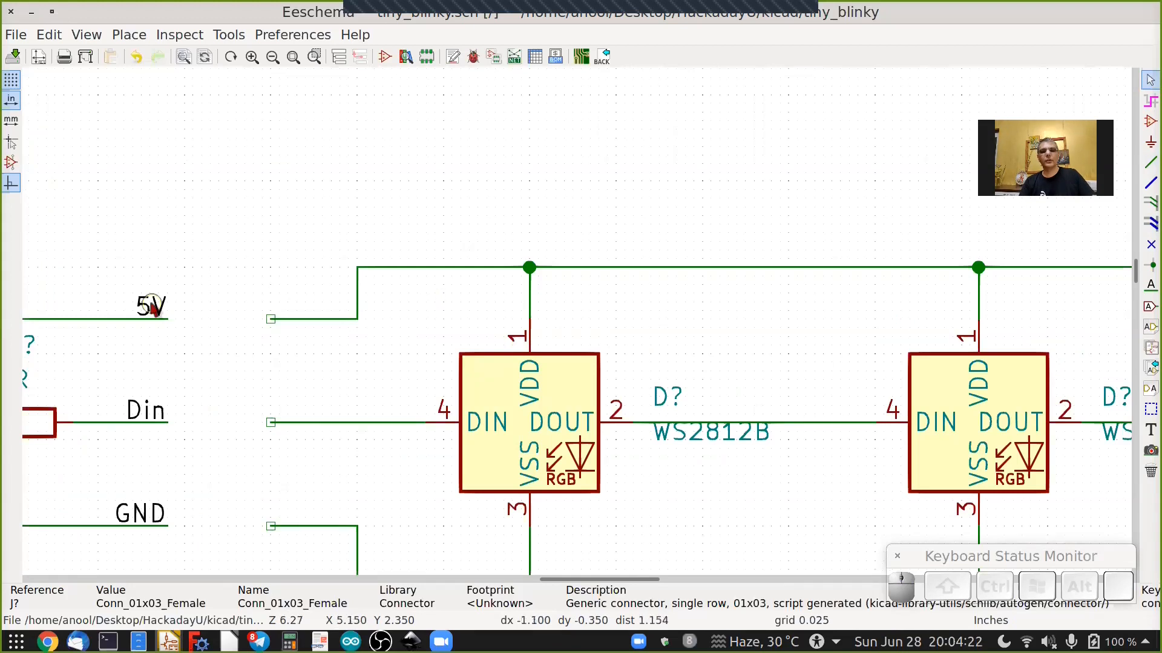
key(c)
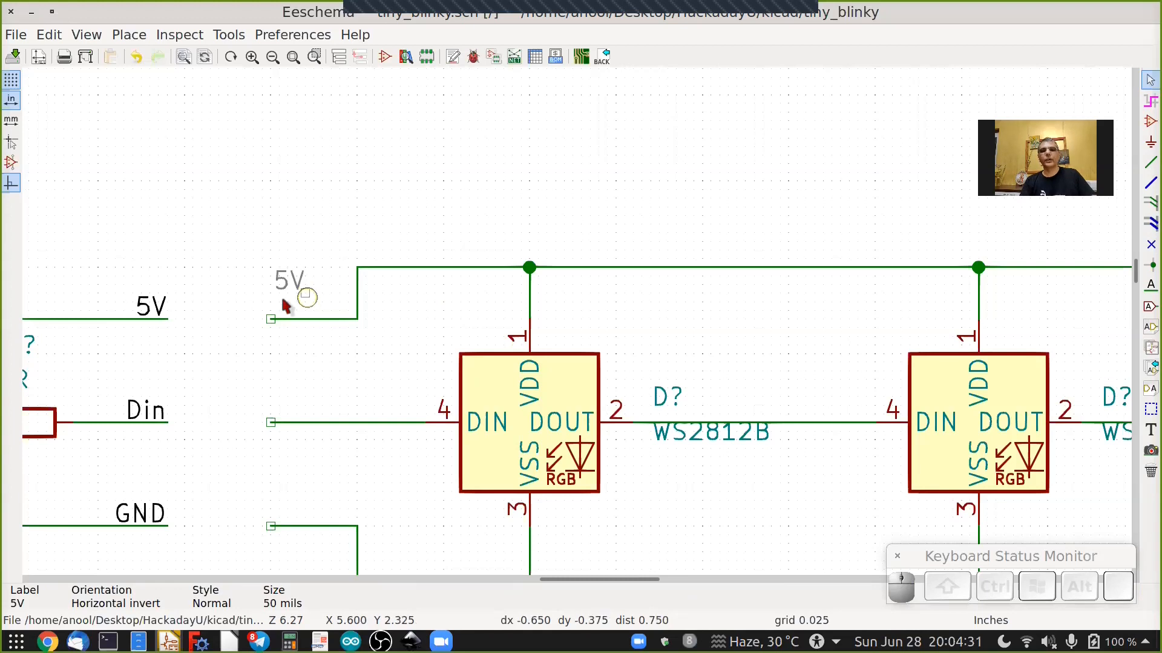
key(r)
click(269, 319)
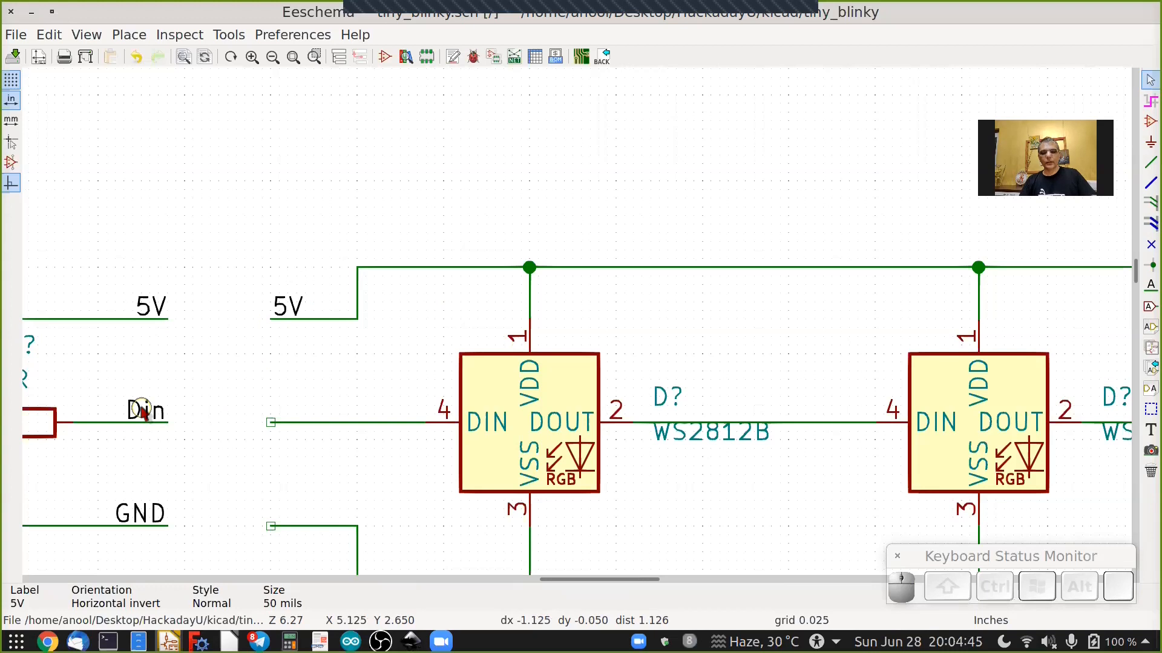
key(c)
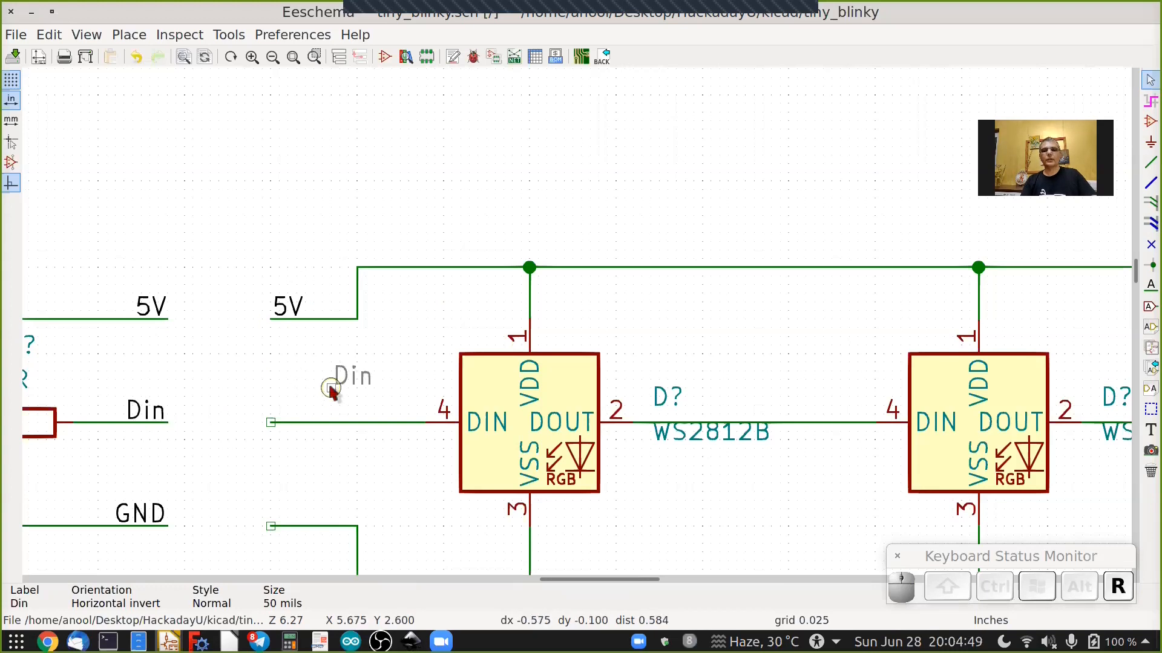
click(271, 422)
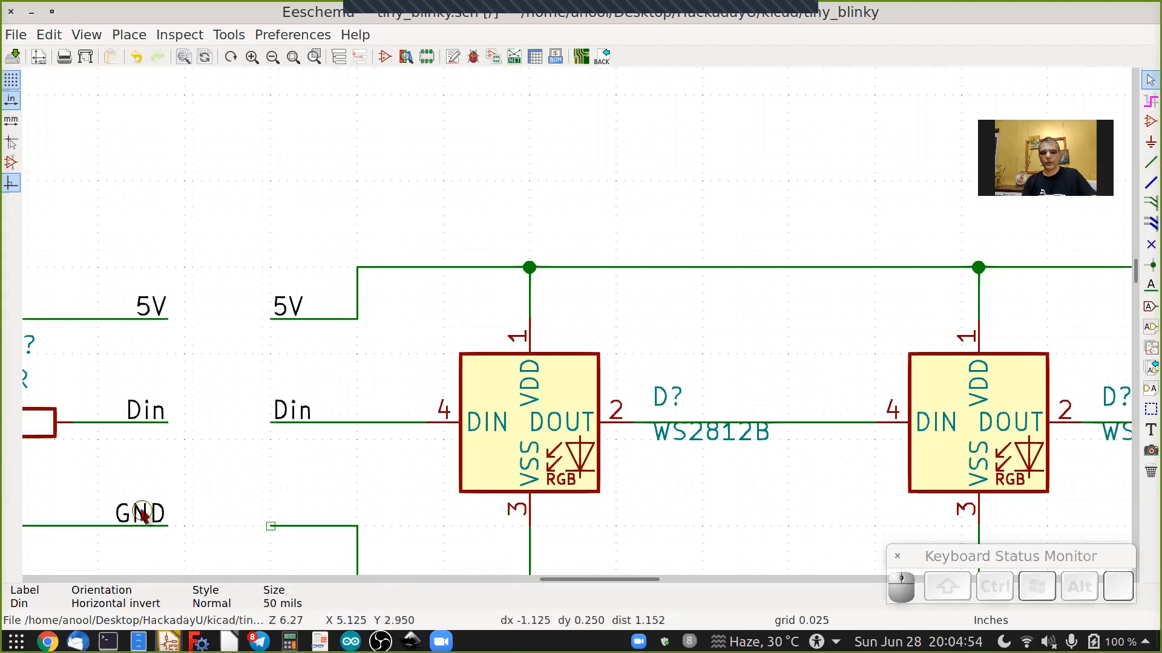
key(c)
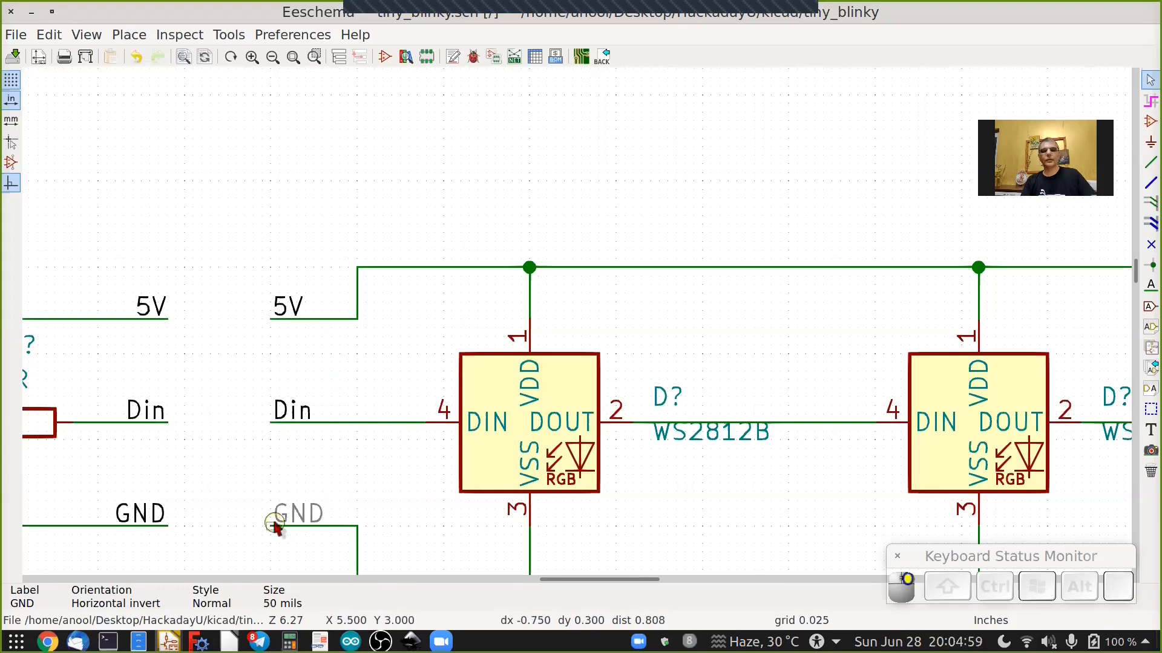
click(351, 514)
Draw short wire stubs out from the ATtiny85's PB0, PB1, PB2 and RESET/PB5 pins.
scroll(351, 513, down, 2)
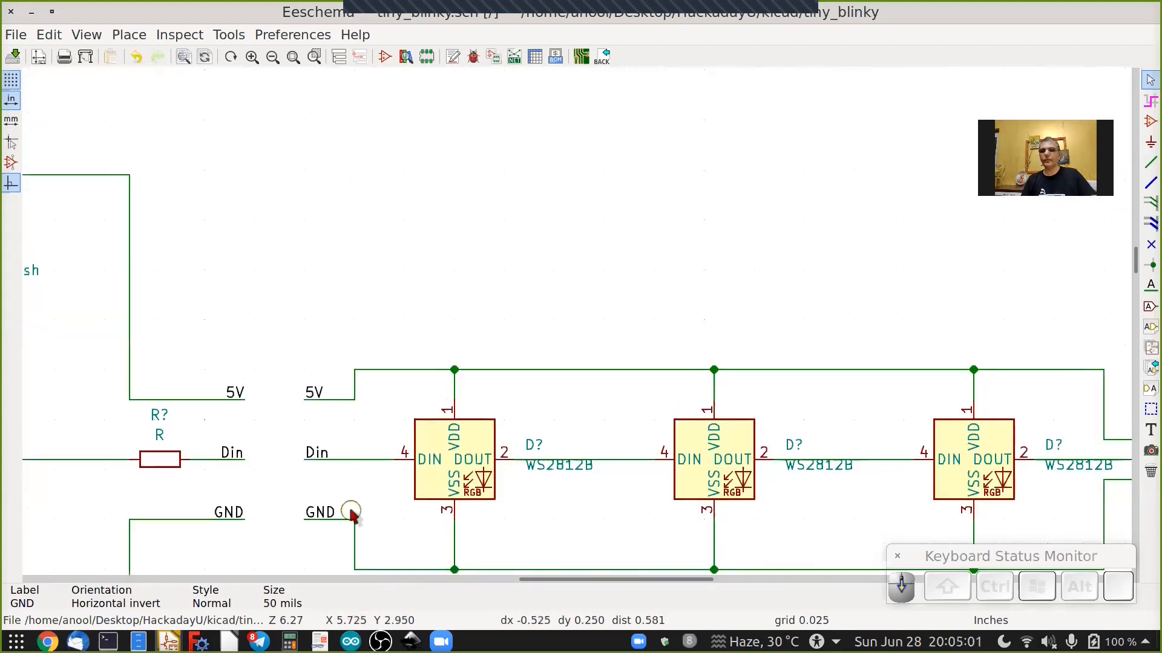
scroll(351, 513, down, 2)
scroll(351, 513, down, 1)
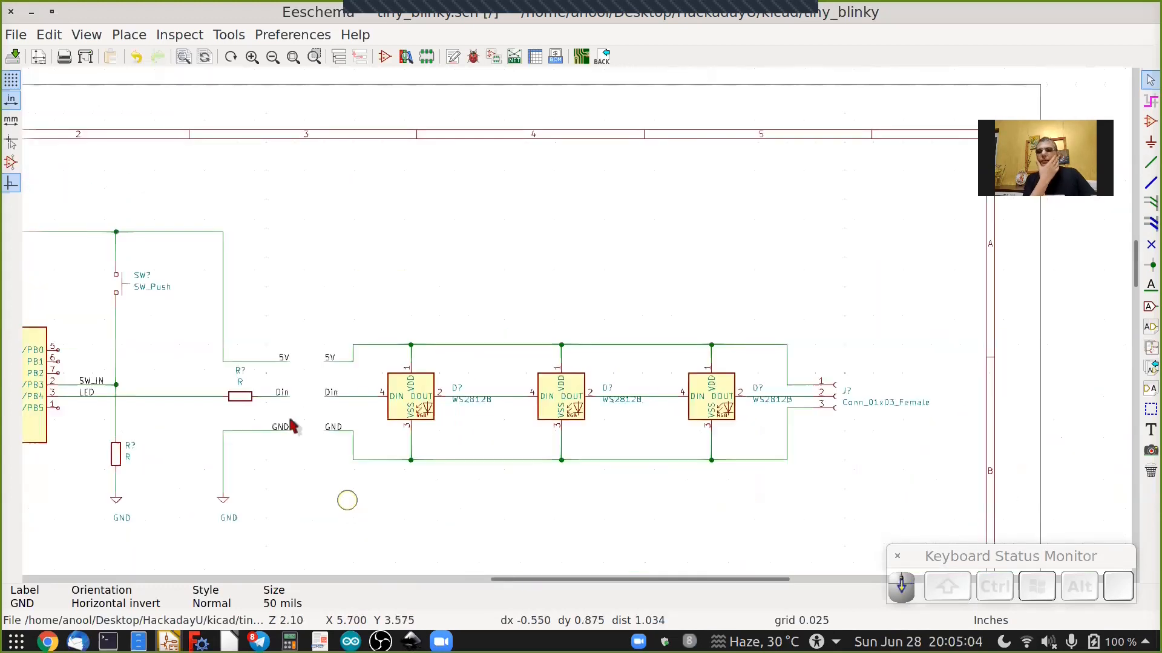
click(14, 58)
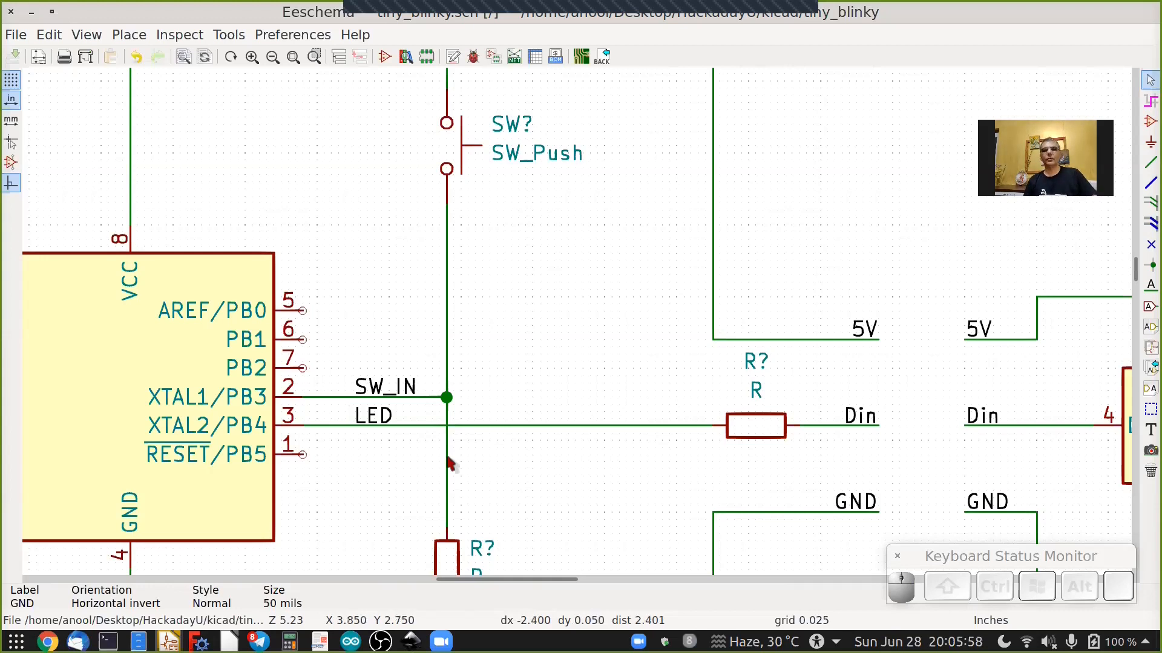
click(1149, 165)
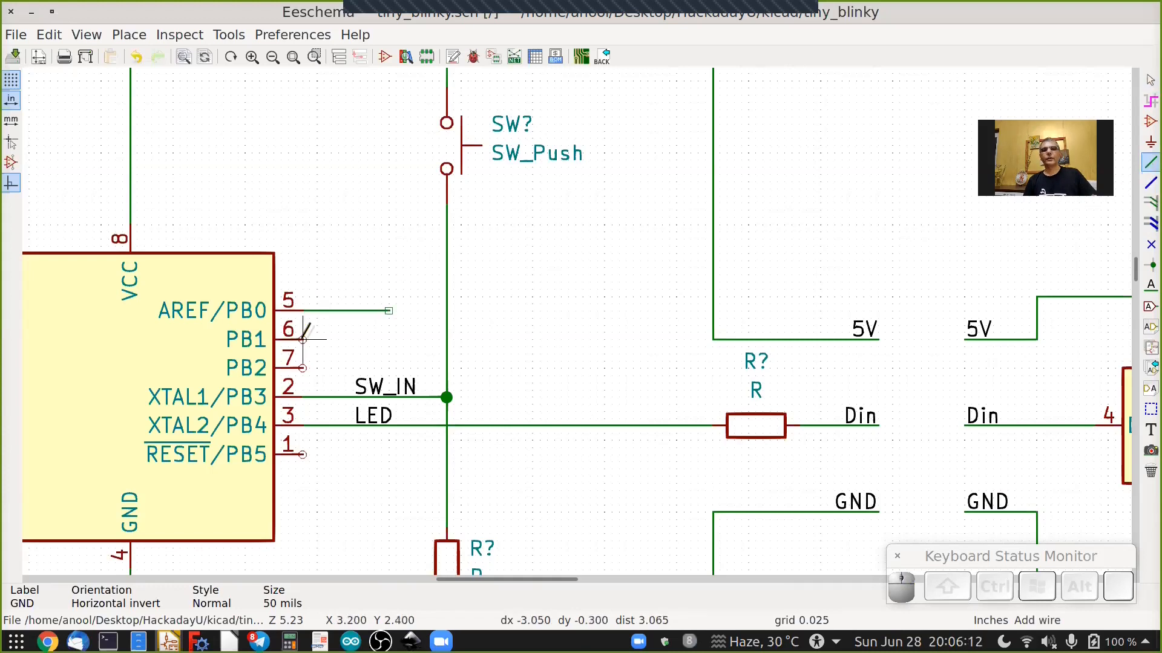
click(303, 340)
double_click(389, 339)
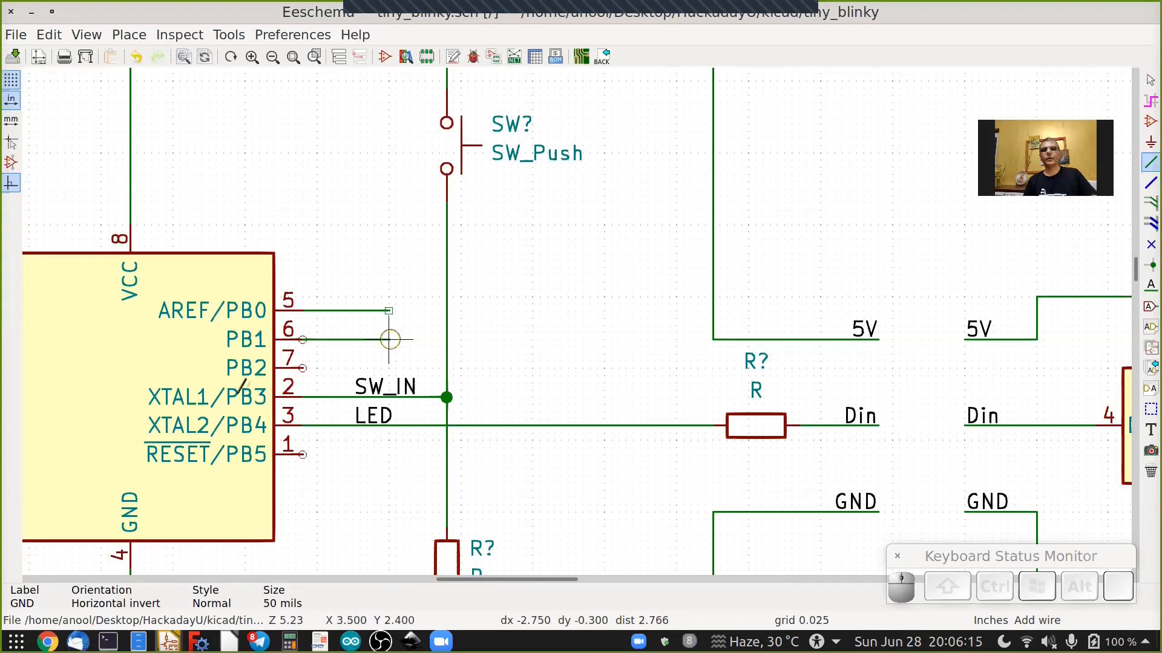
click(303, 367)
double_click(388, 368)
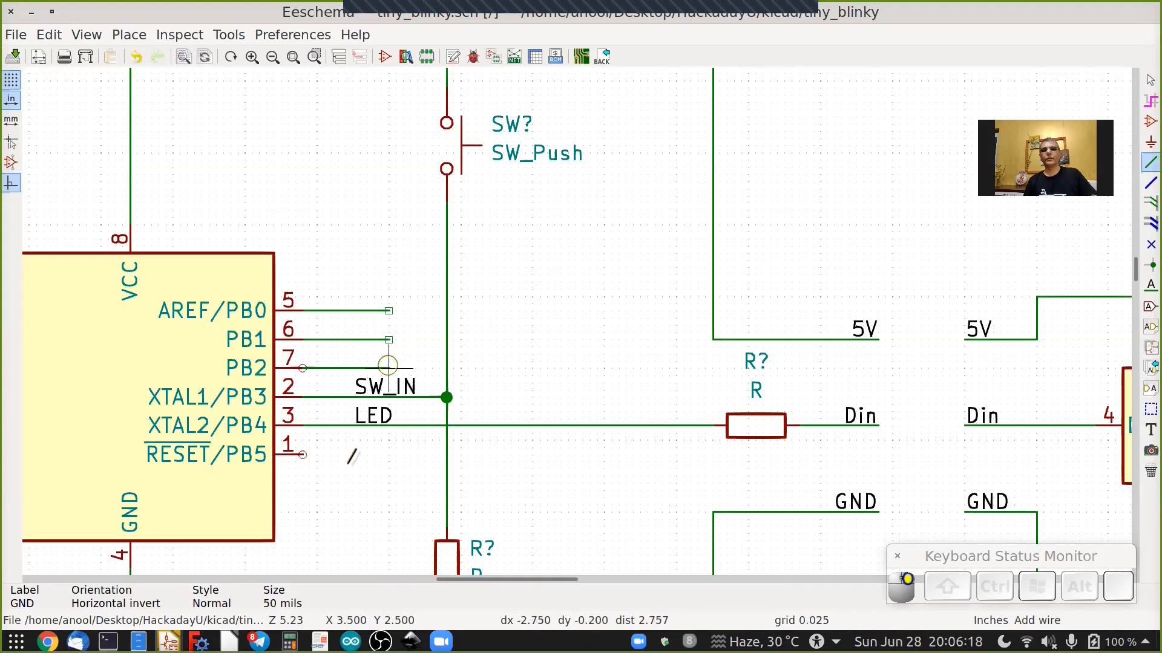
click(303, 454)
double_click(388, 454)
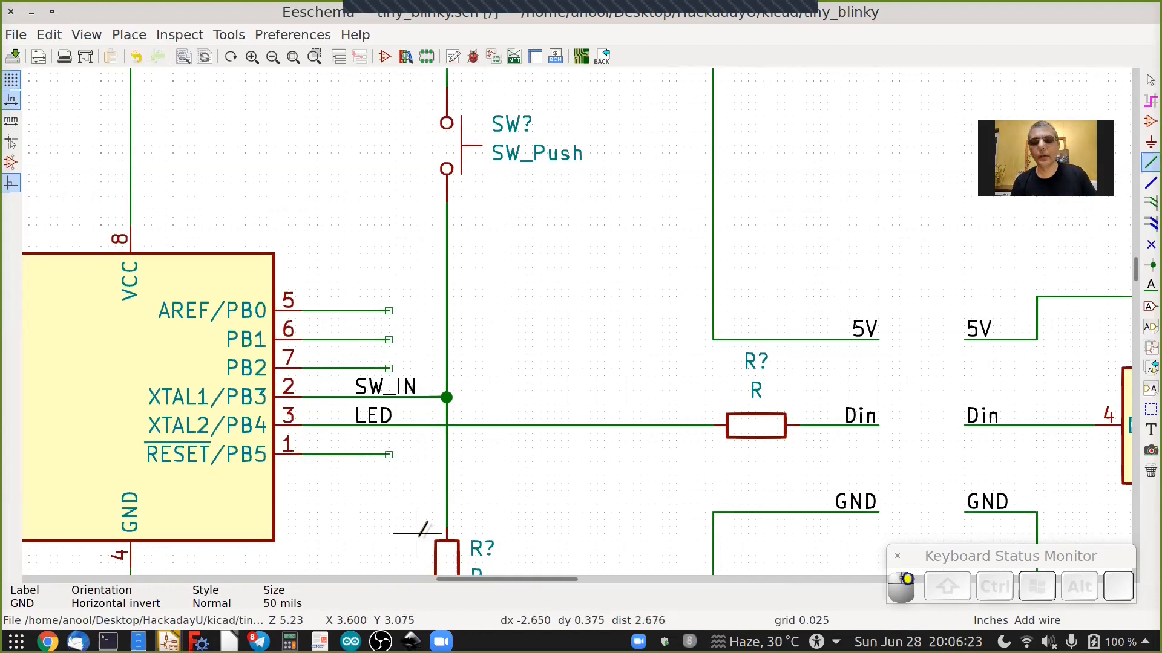
Place a MOSI net label, rotated to read leftwards, on the PB0 wire stub.
click(1148, 287)
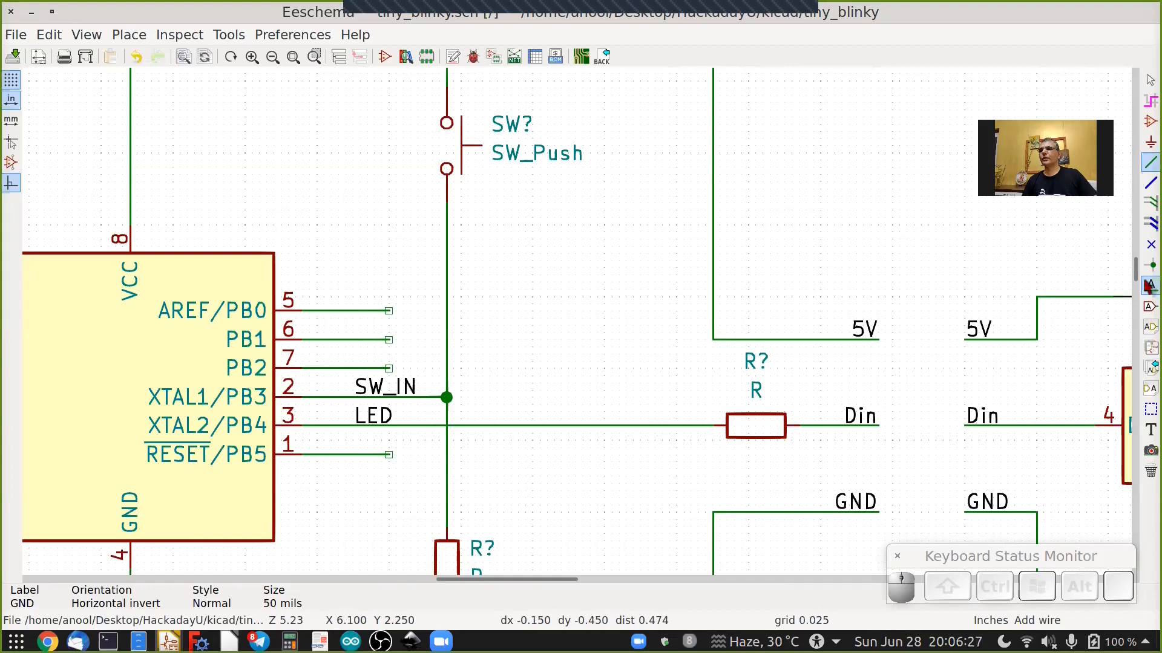
click(1148, 287)
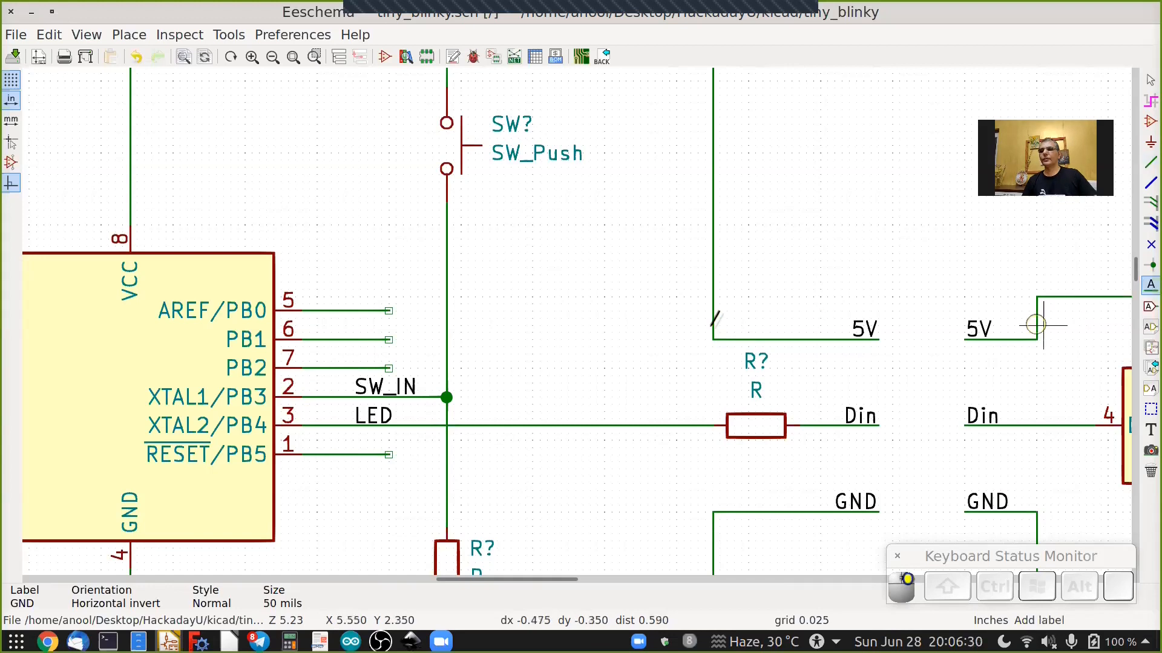
click(388, 310)
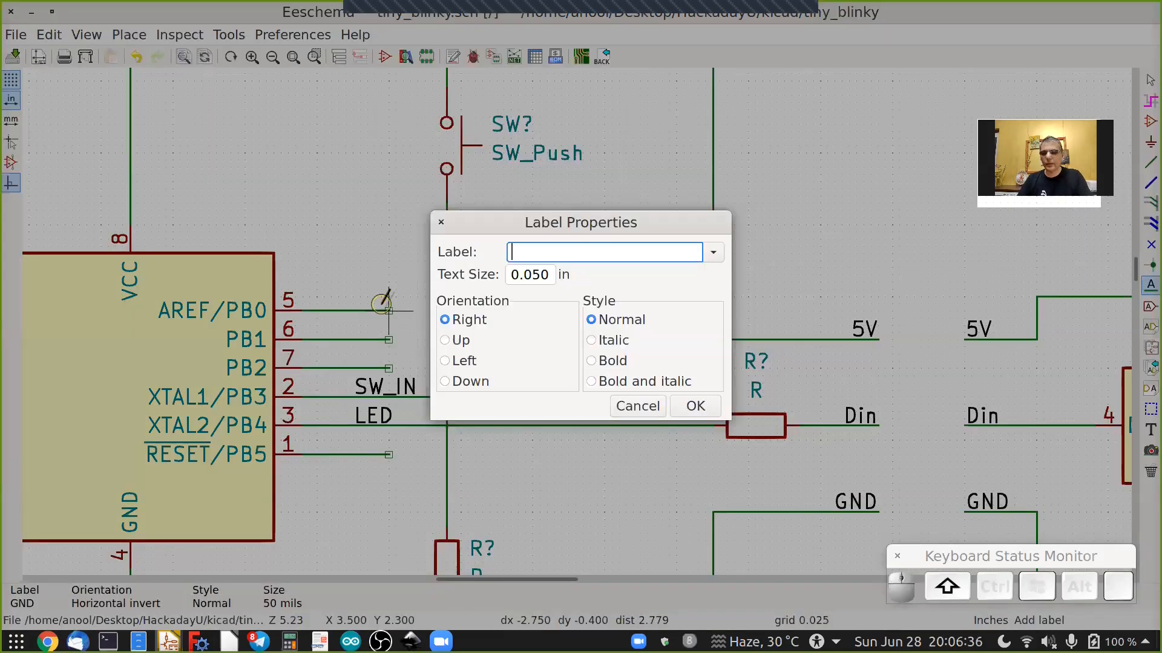
text(MOSI)
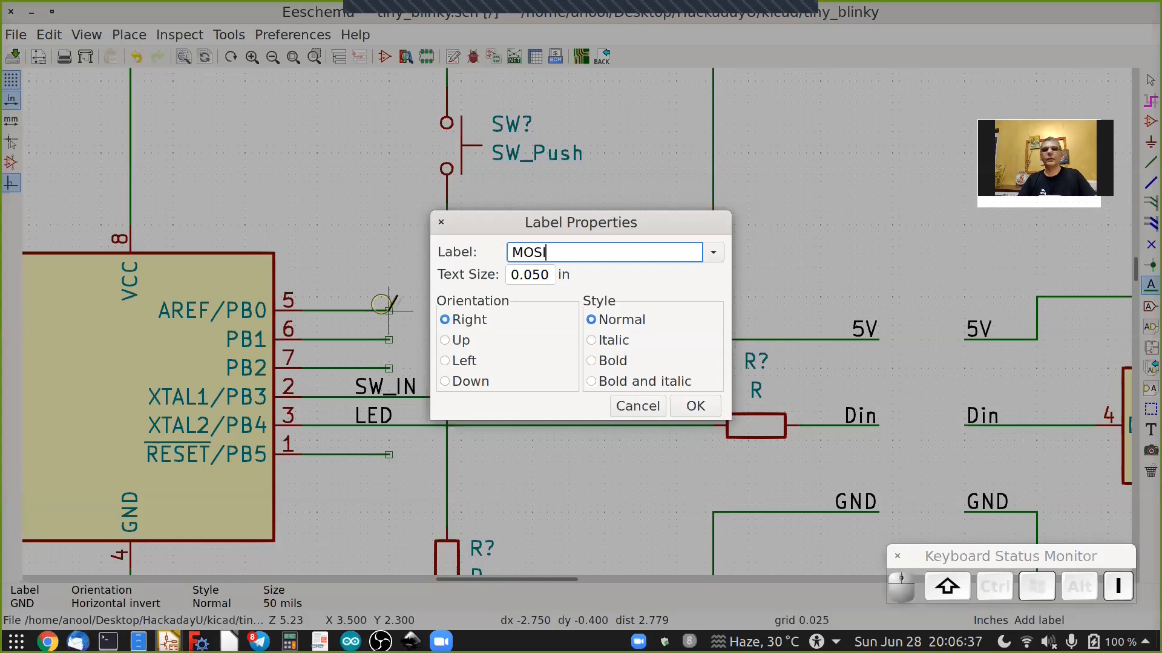
key(Return)
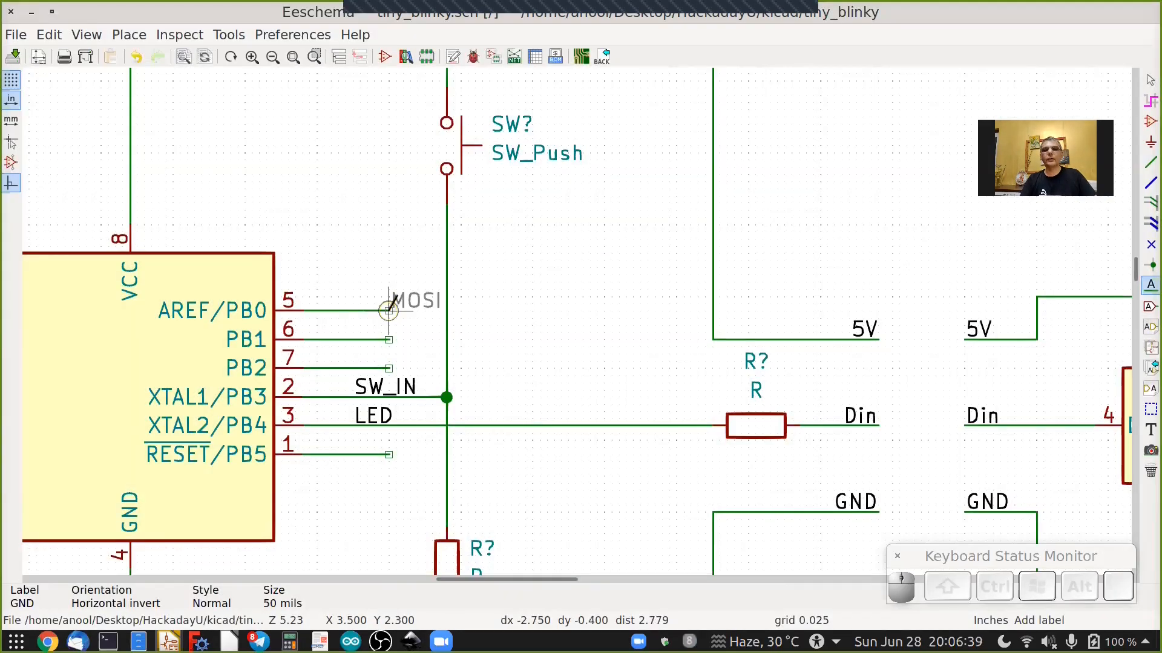
key(r)
key(r)
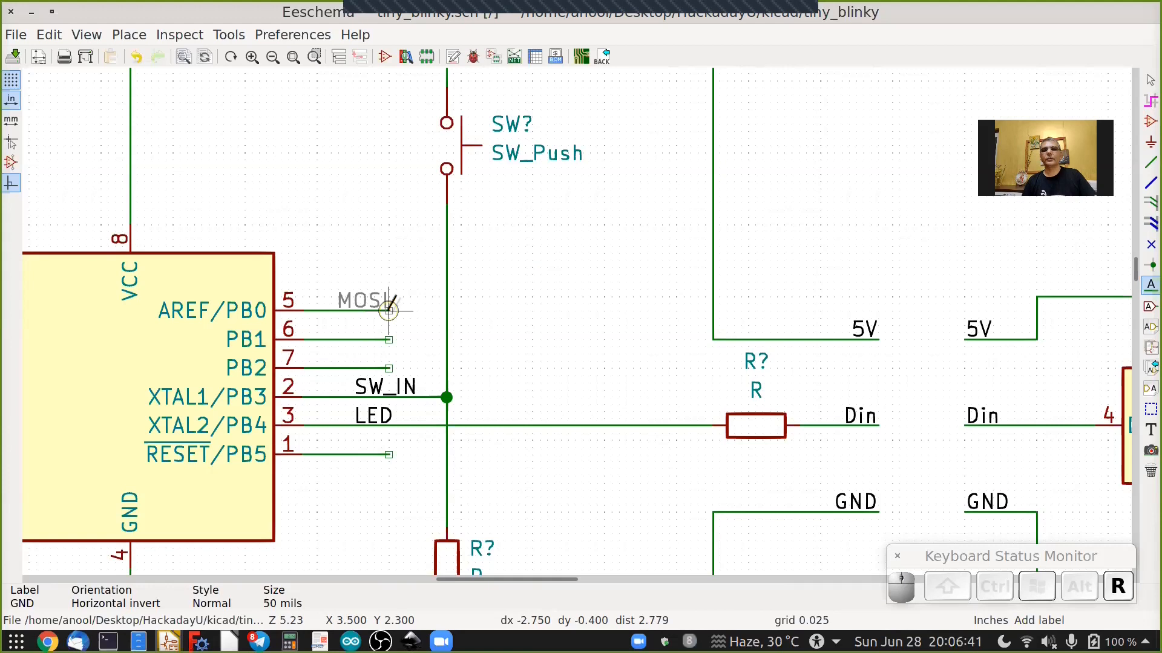
click(389, 311)
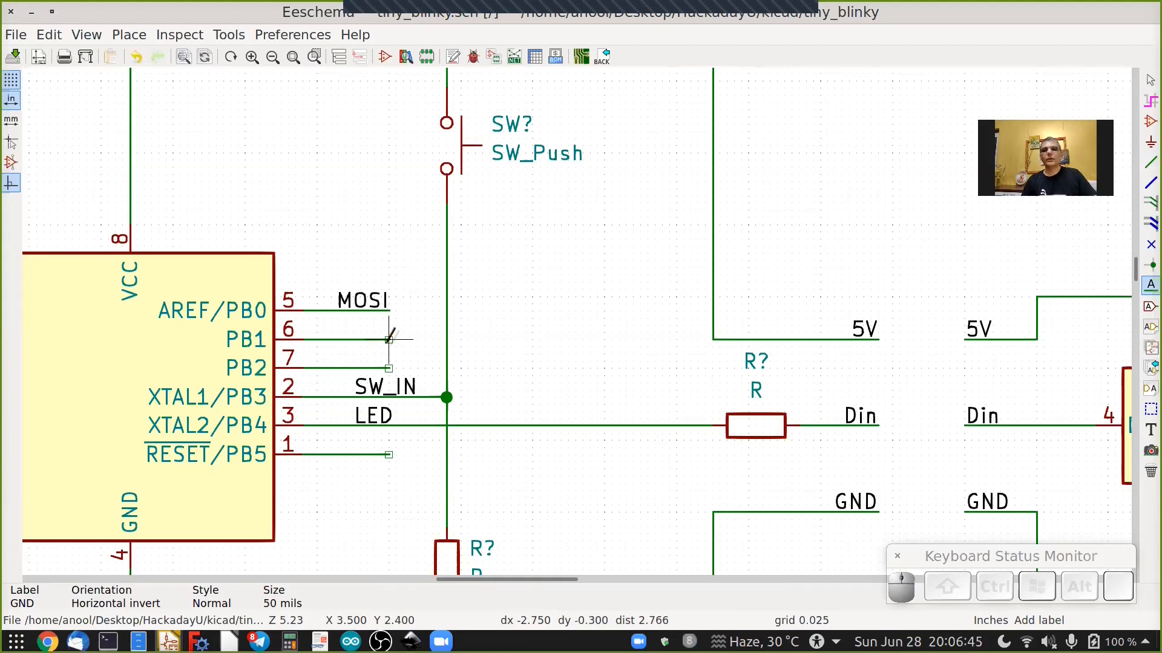
Place a MISO net label with Left orientation on the PB1 wire stub.
click(389, 339)
text(MI)
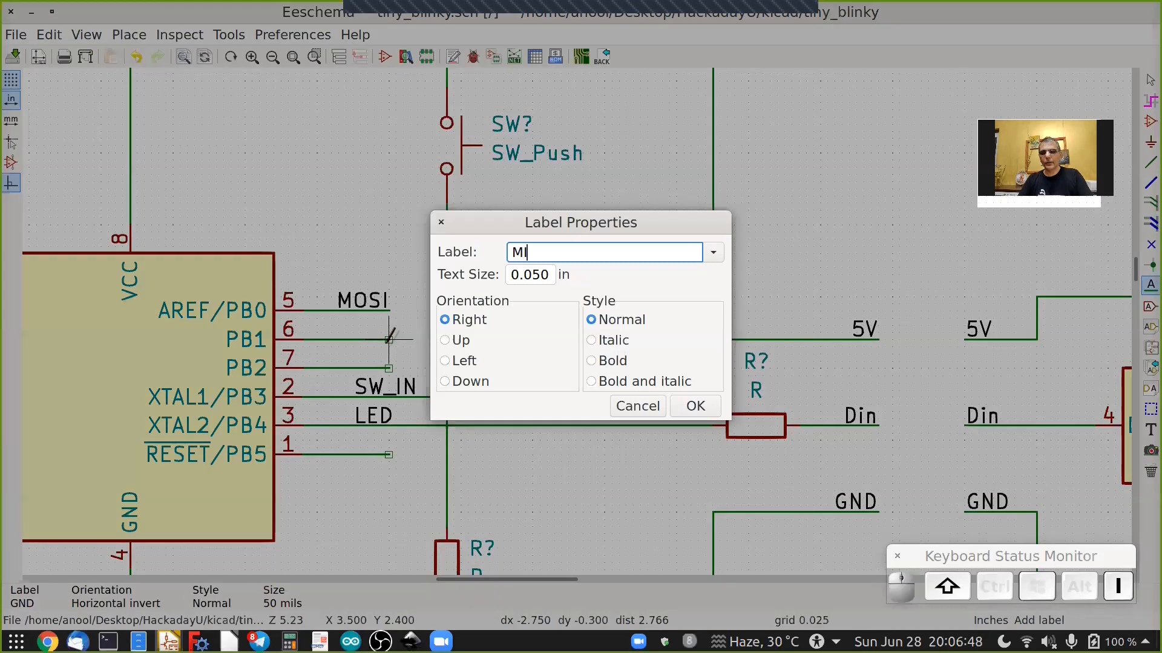
text(SO)
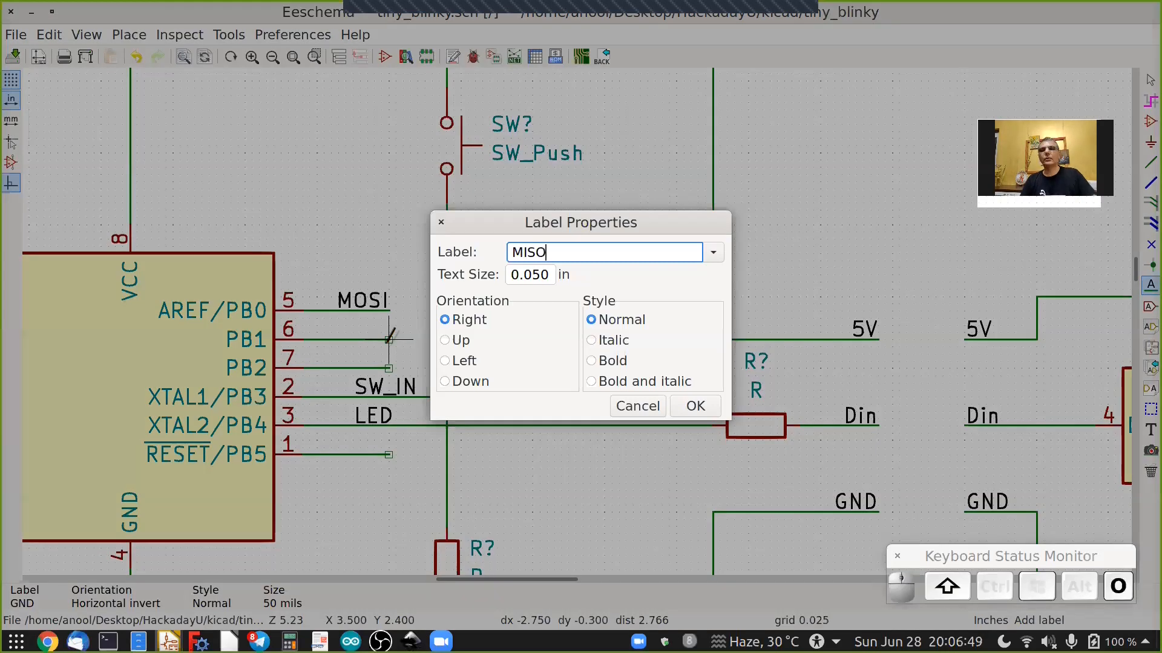
click(458, 363)
click(695, 407)
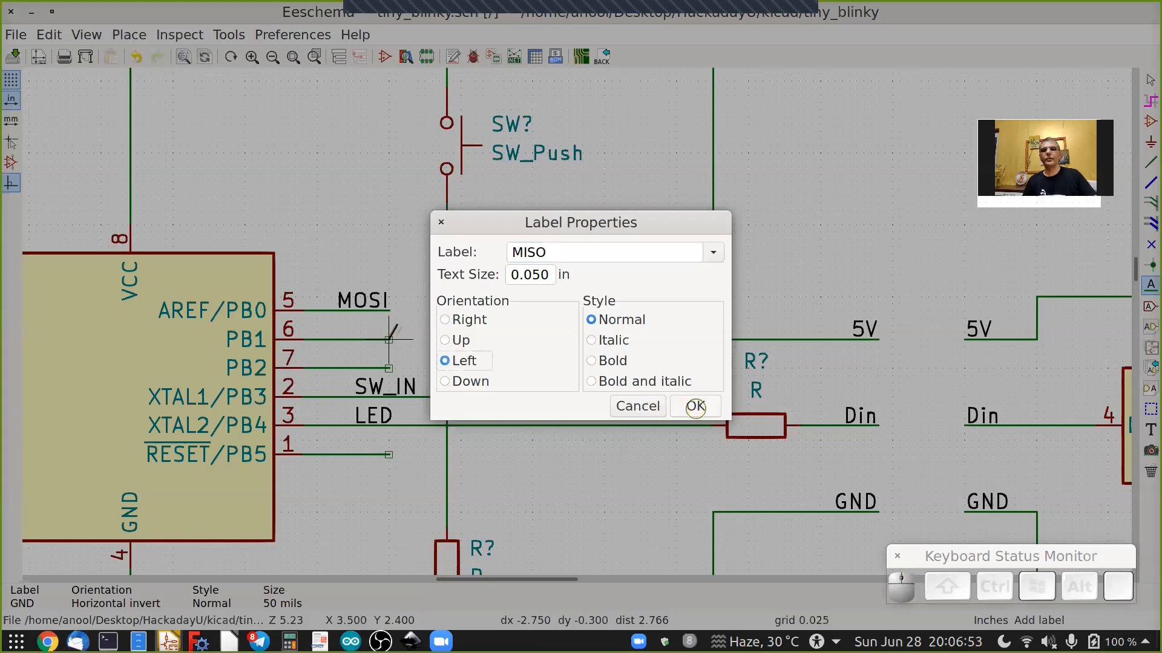
click(389, 340)
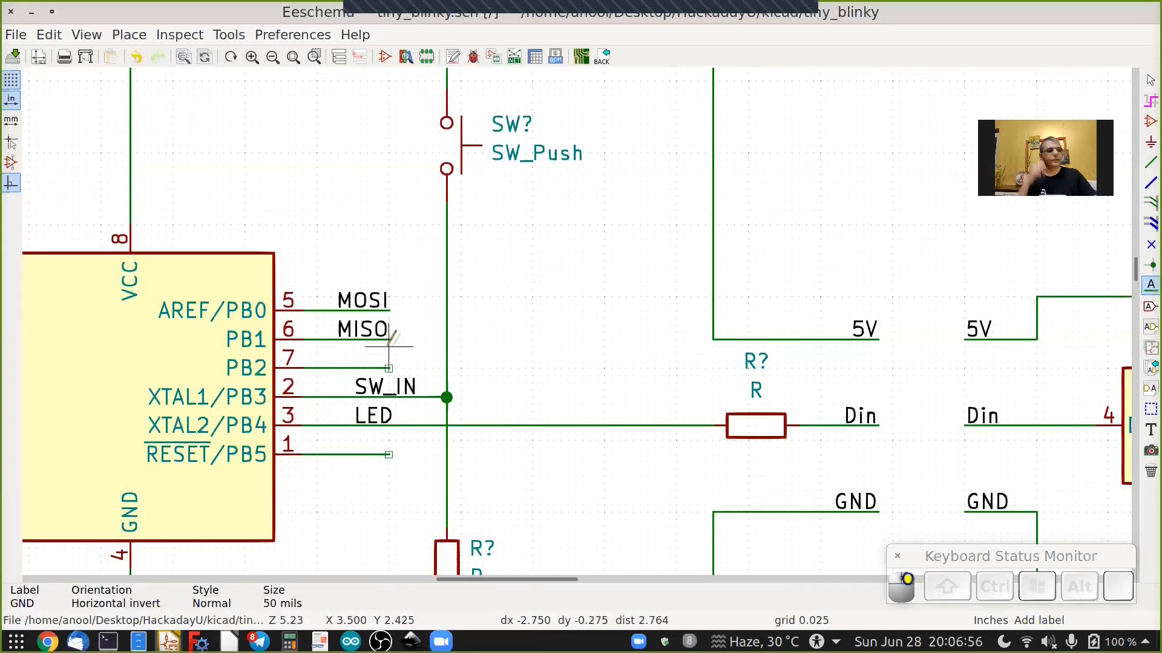
Label the PB2 wire stub SCK and the RESET/PB5 wire stub RST.
click(388, 367)
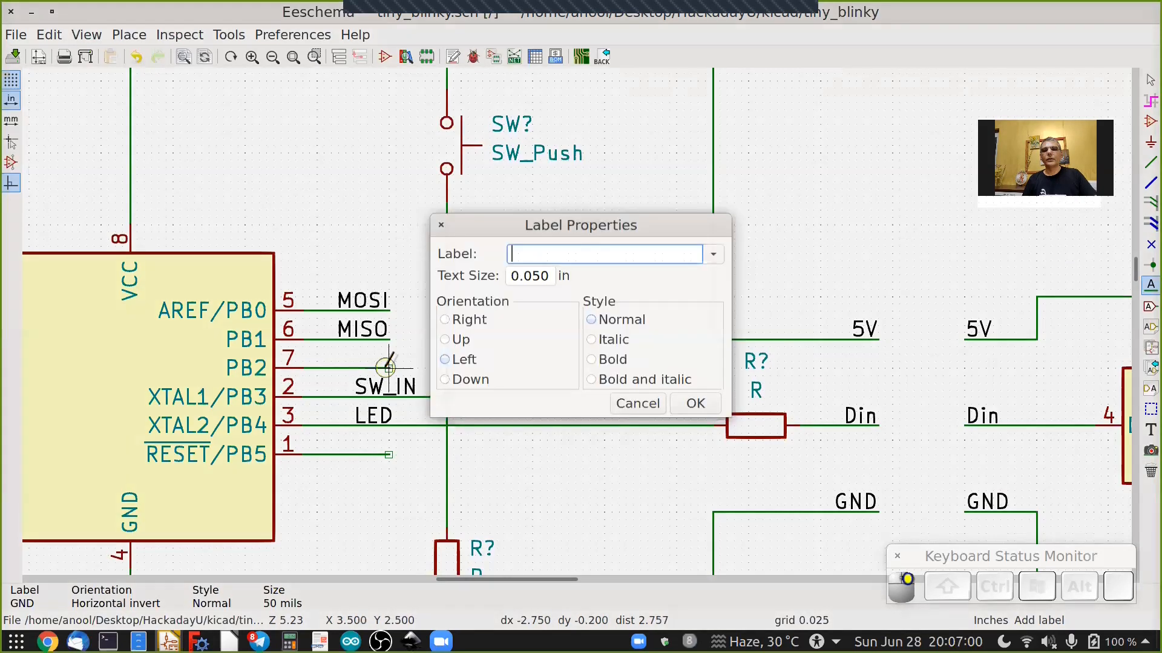
text(SCK)
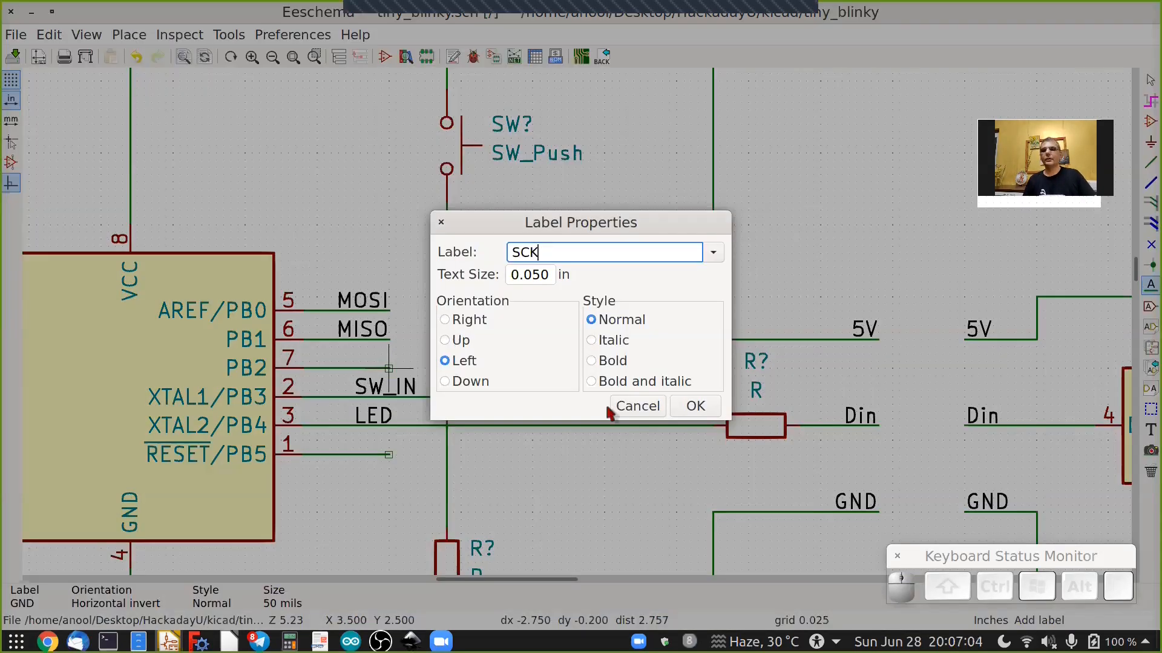
click(696, 406)
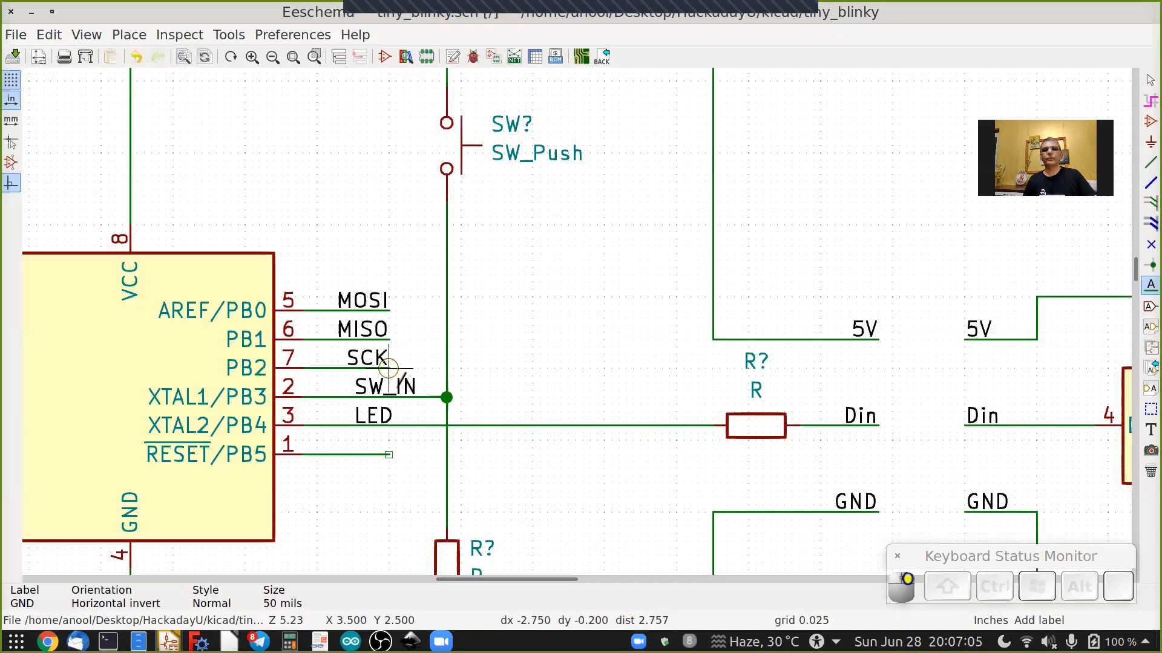
click(389, 455)
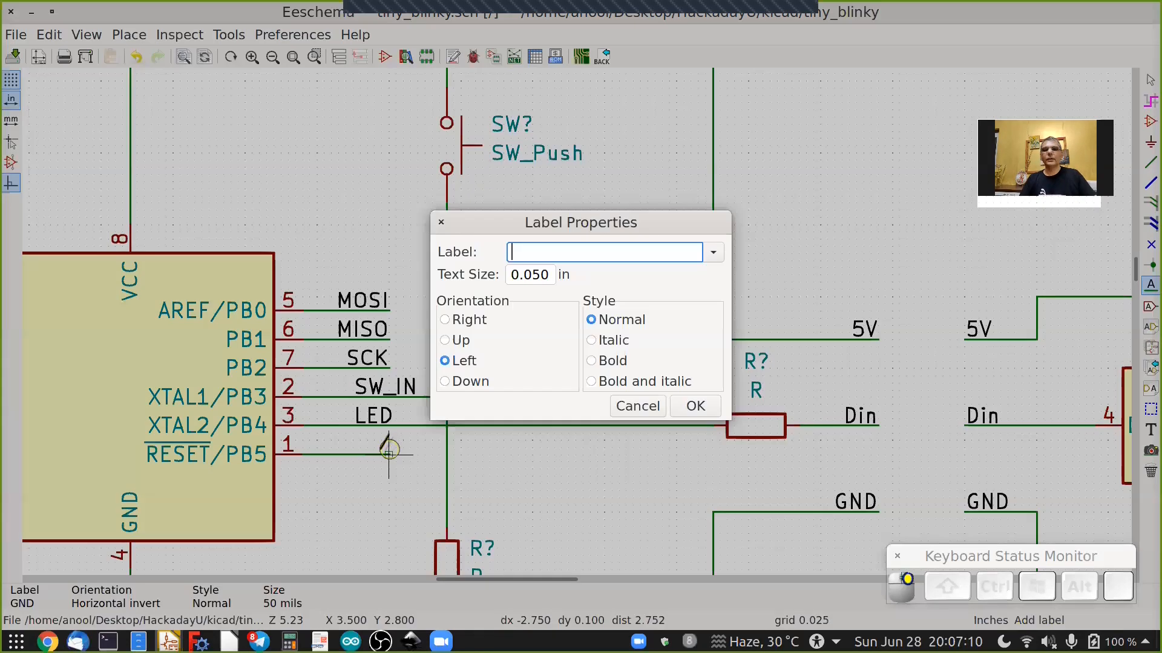
text(RST)
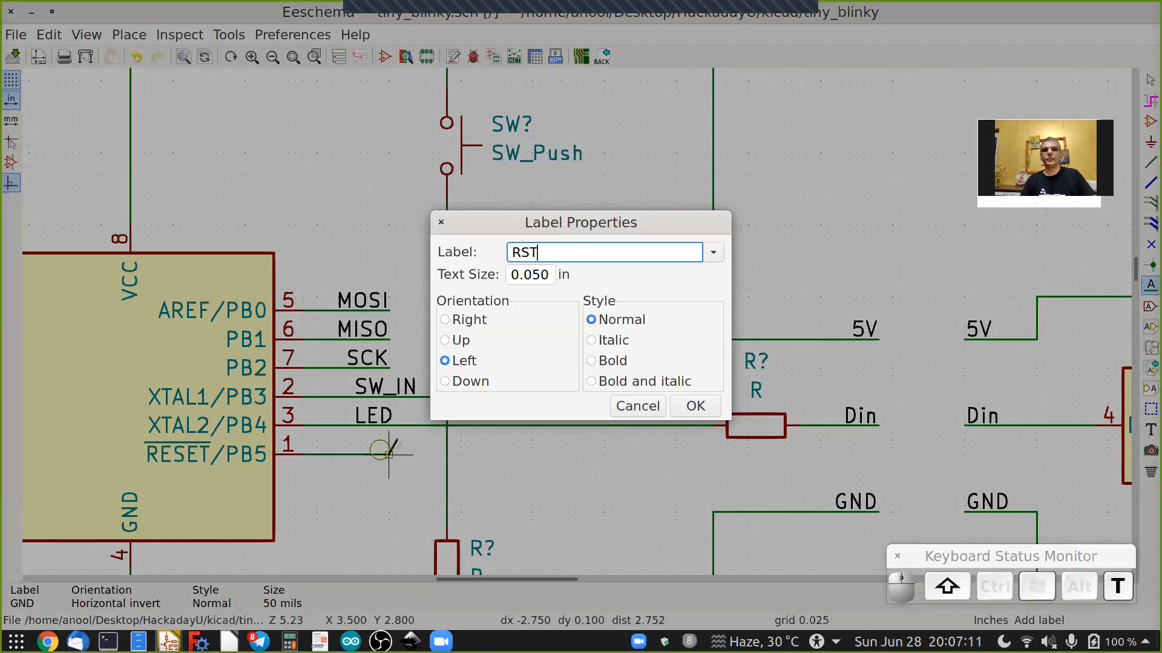
key(Return)
click(388, 454)
Place a Conn_02x03_Odd_Even connector symbol in the empty area below the circuit.
scroll(388, 455, down, 3)
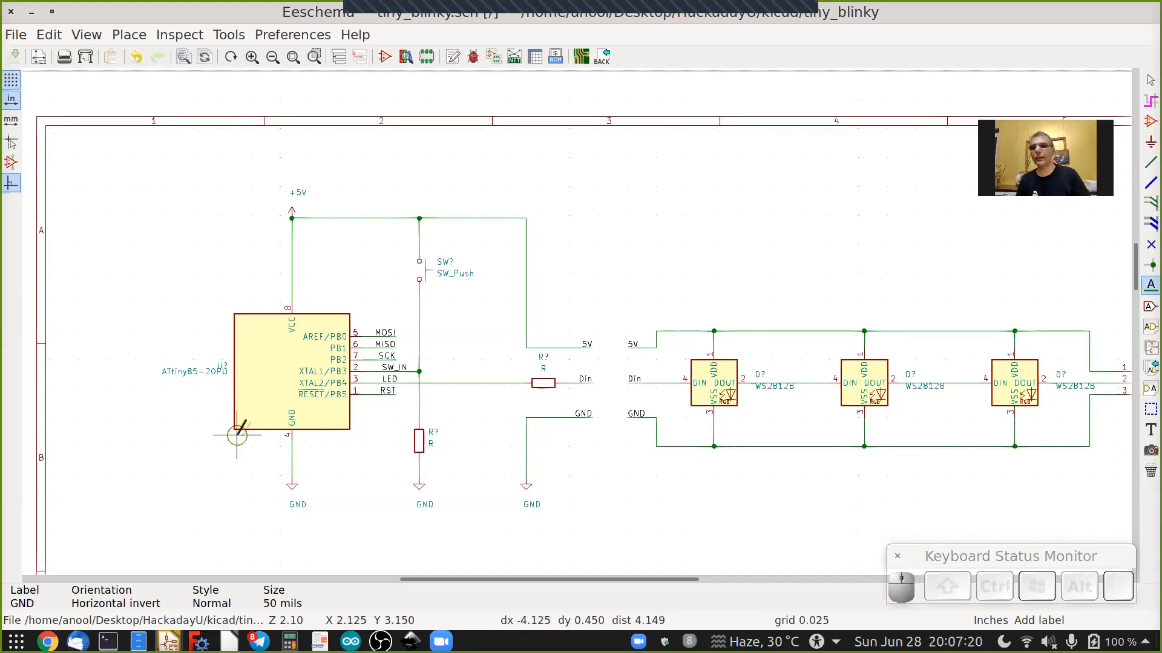
shift+scroll(295, 446, down, 5)
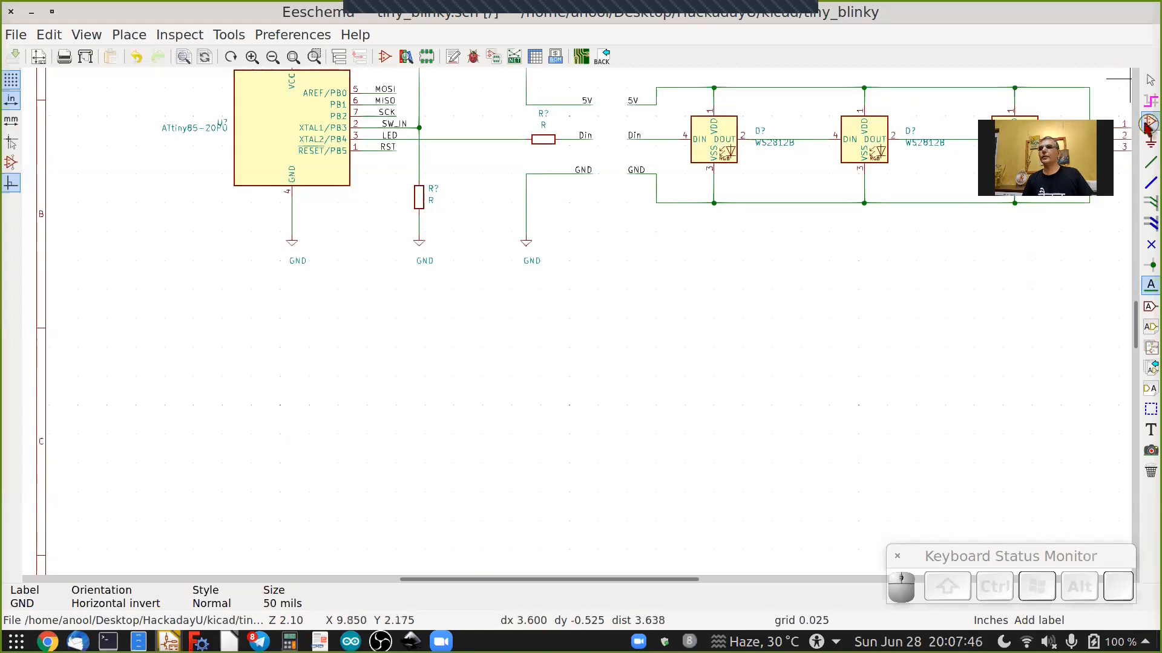
click(1149, 124)
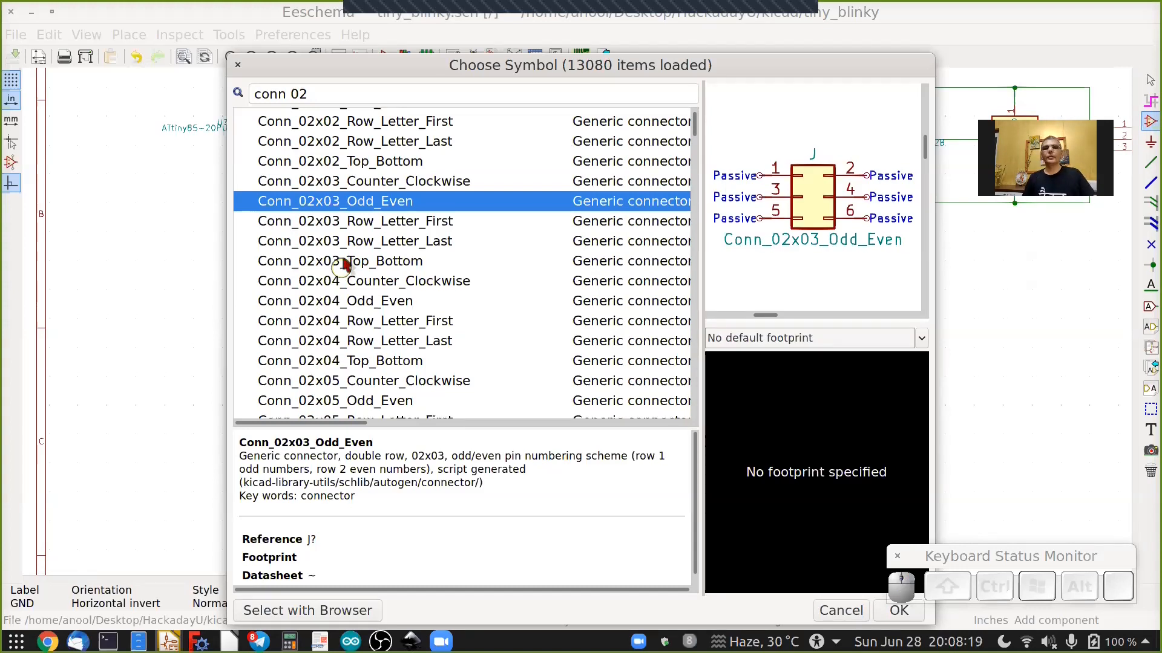
click(363, 261)
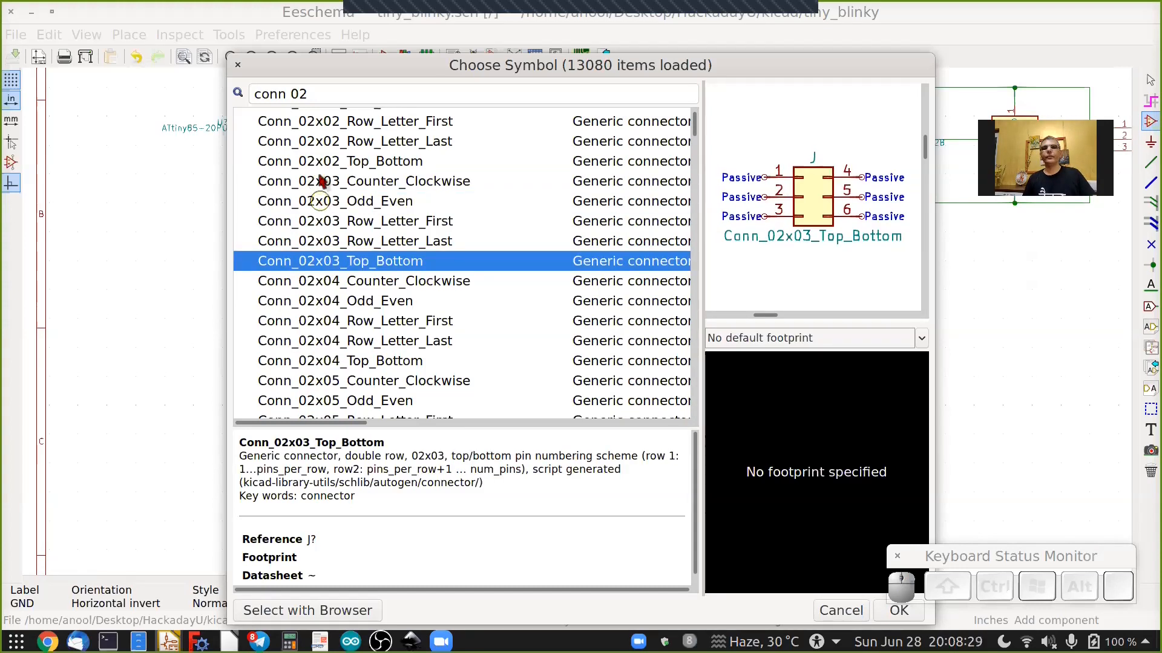
click(319, 205)
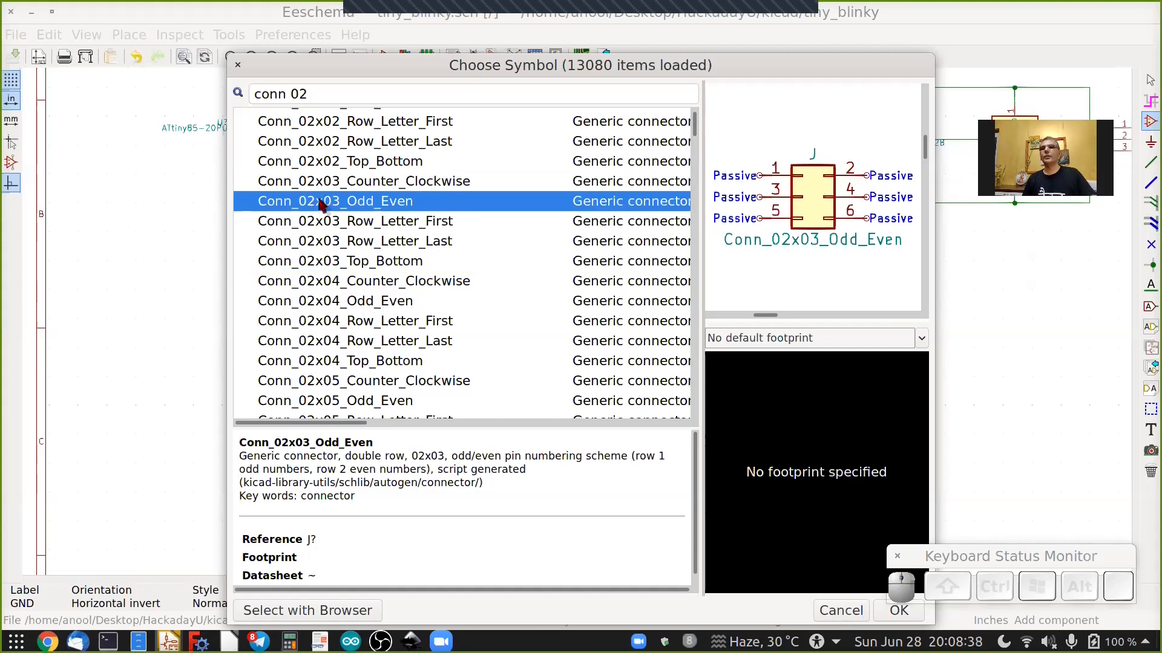
click(884, 619)
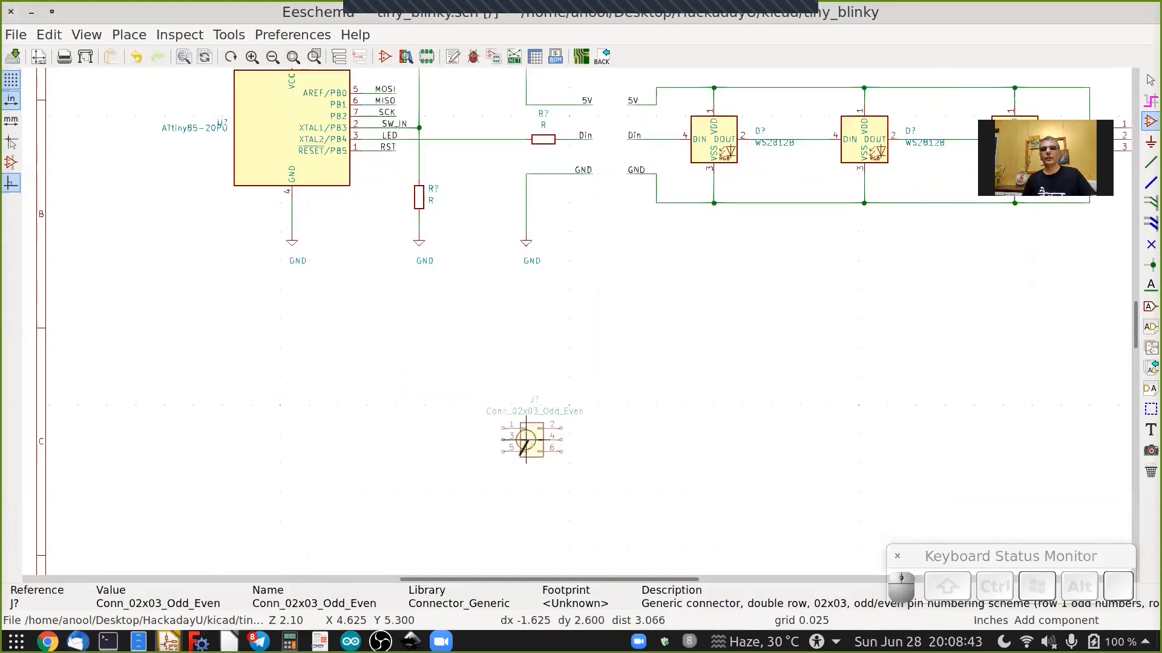
scroll(522, 455, up, 4)
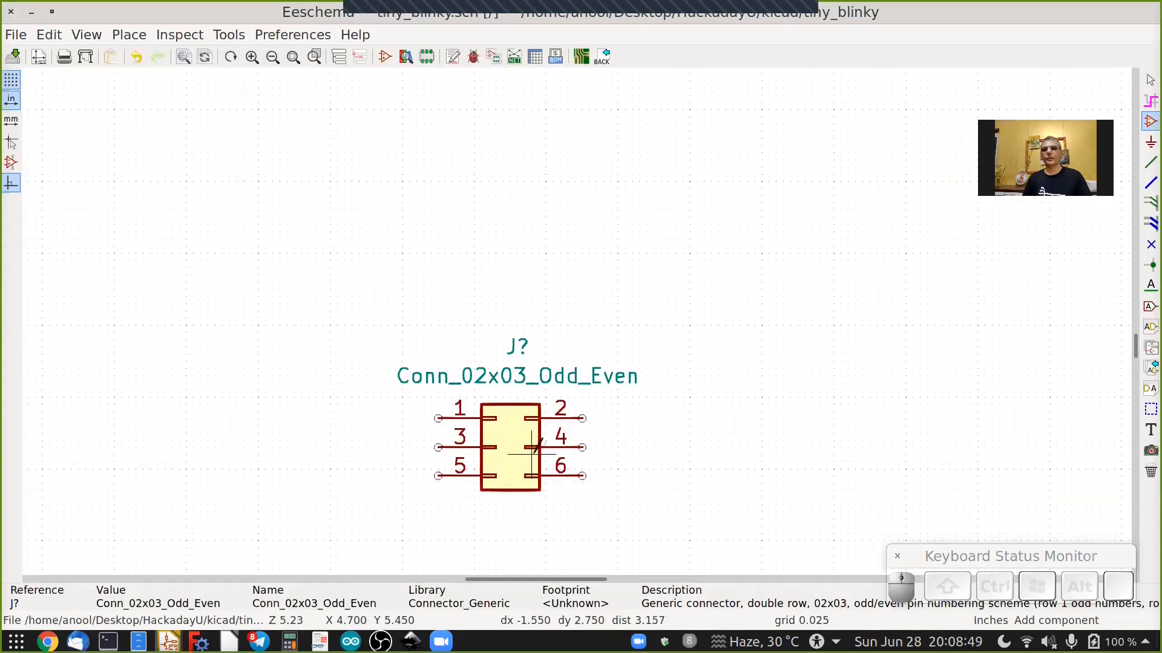
click(531, 448)
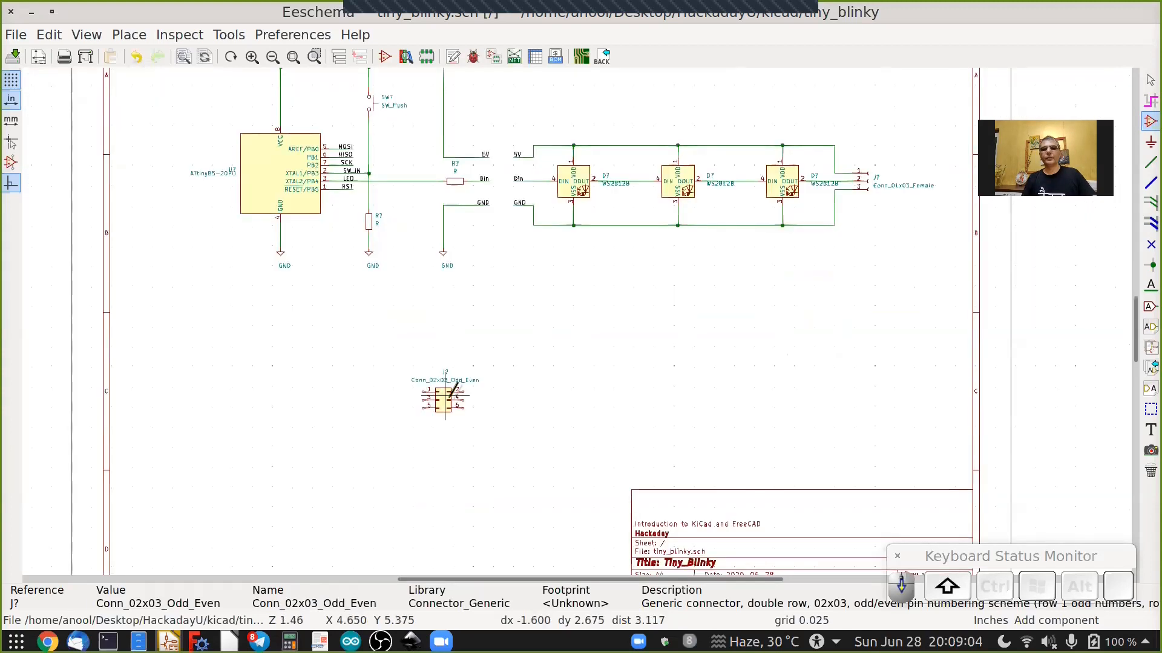
Draw a short wire stub out to the left from the connector's pin 1.
scroll(428, 389, up, 5)
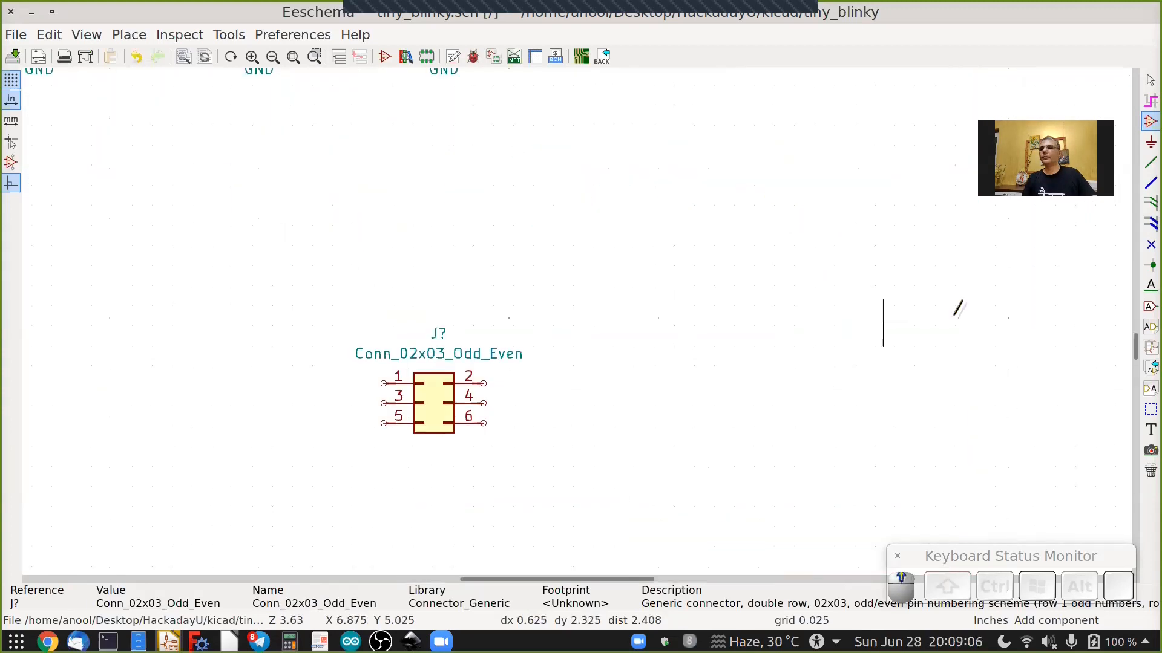
click(1149, 164)
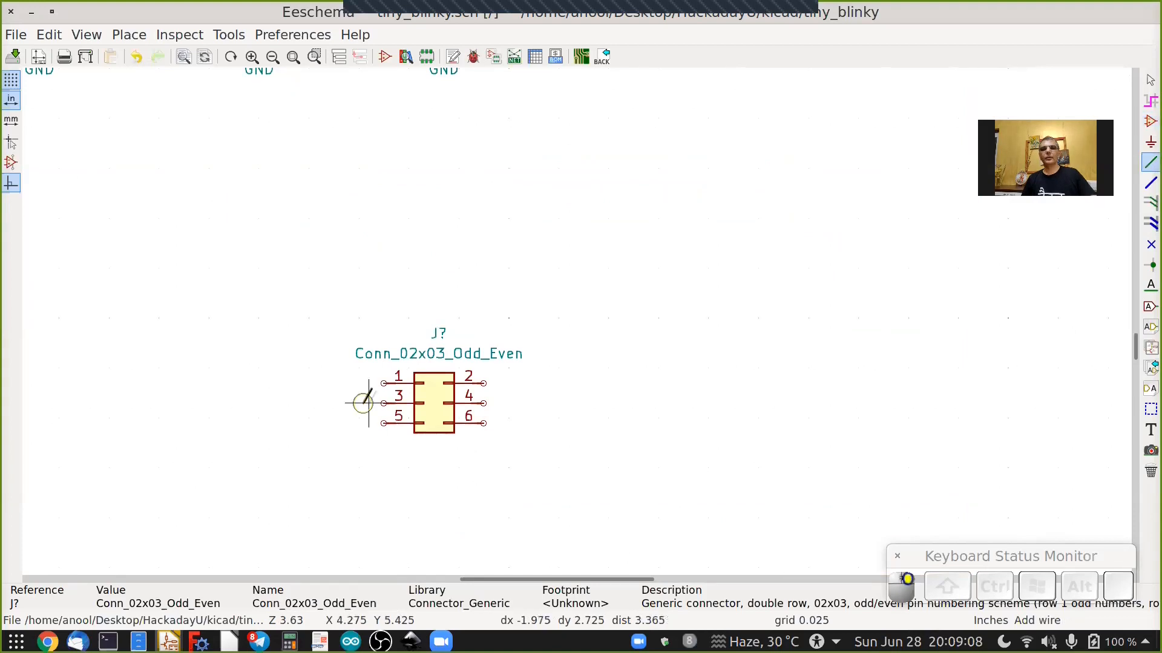
click(384, 383)
scroll(337, 383, up, 3)
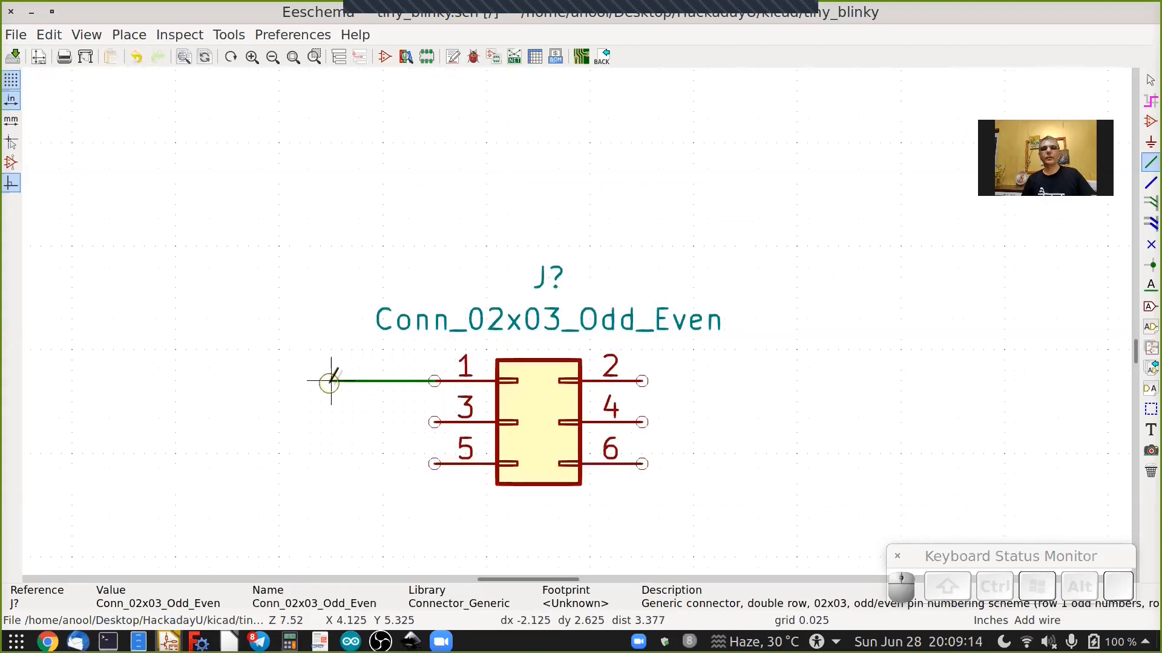
double_click(329, 383)
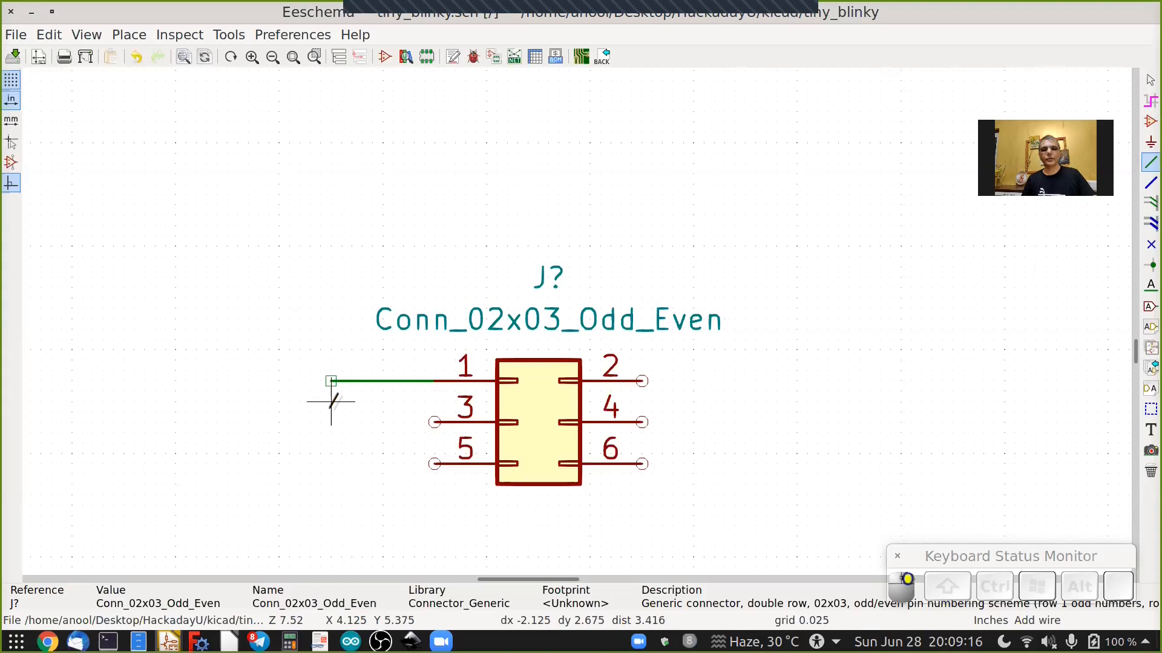
key(Escape)
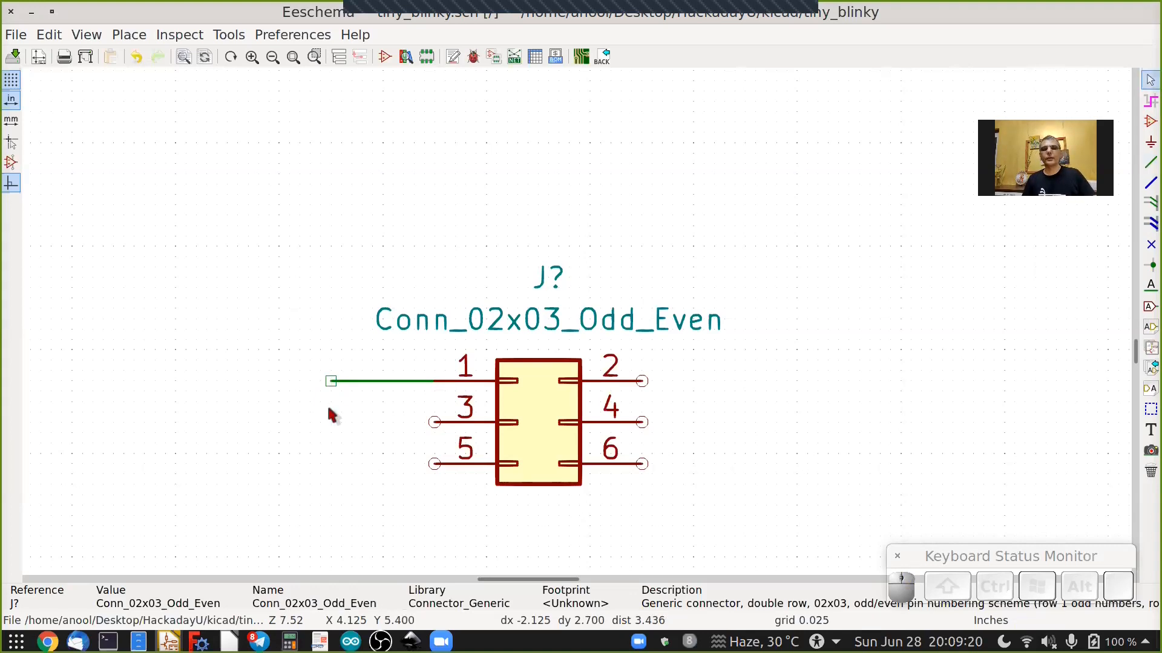
Duplicate the pin 1 wire stub twice, placing copies on connector pins 3 and 5.
drag(269, 356, 366, 407)
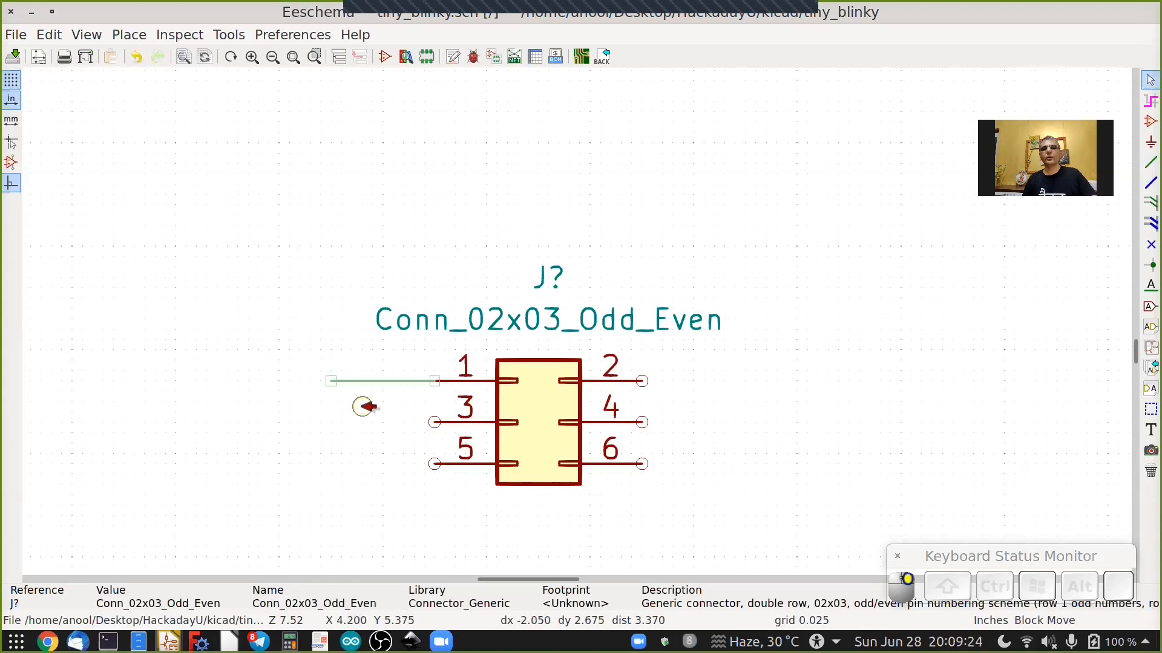
right_click(366, 394)
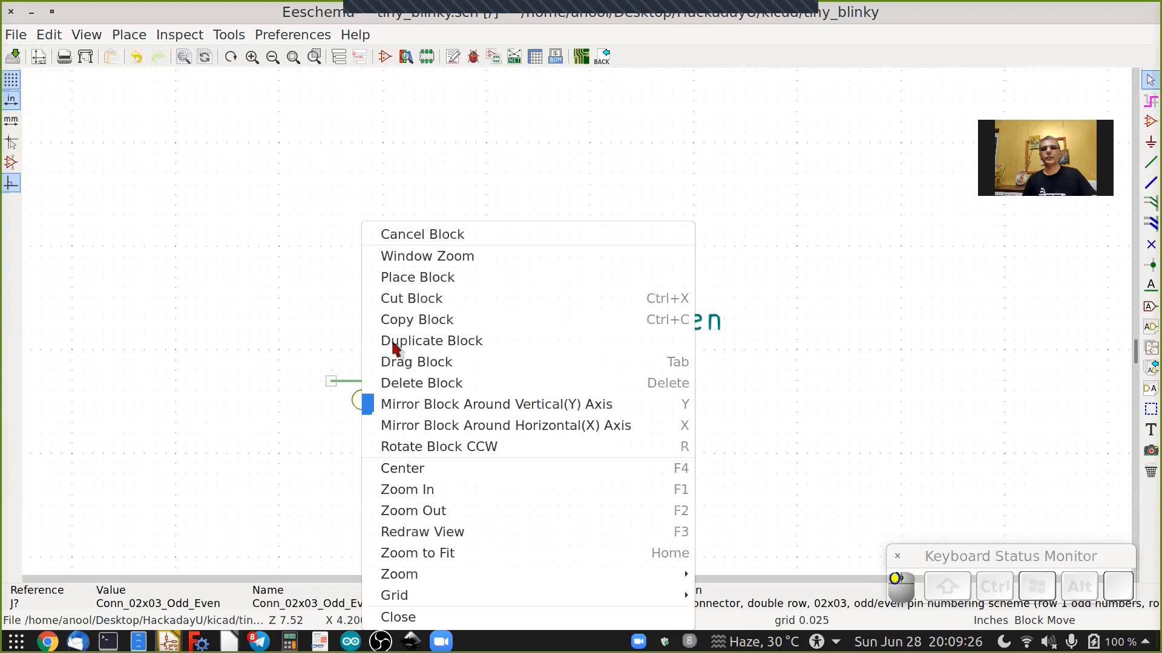
click(417, 341)
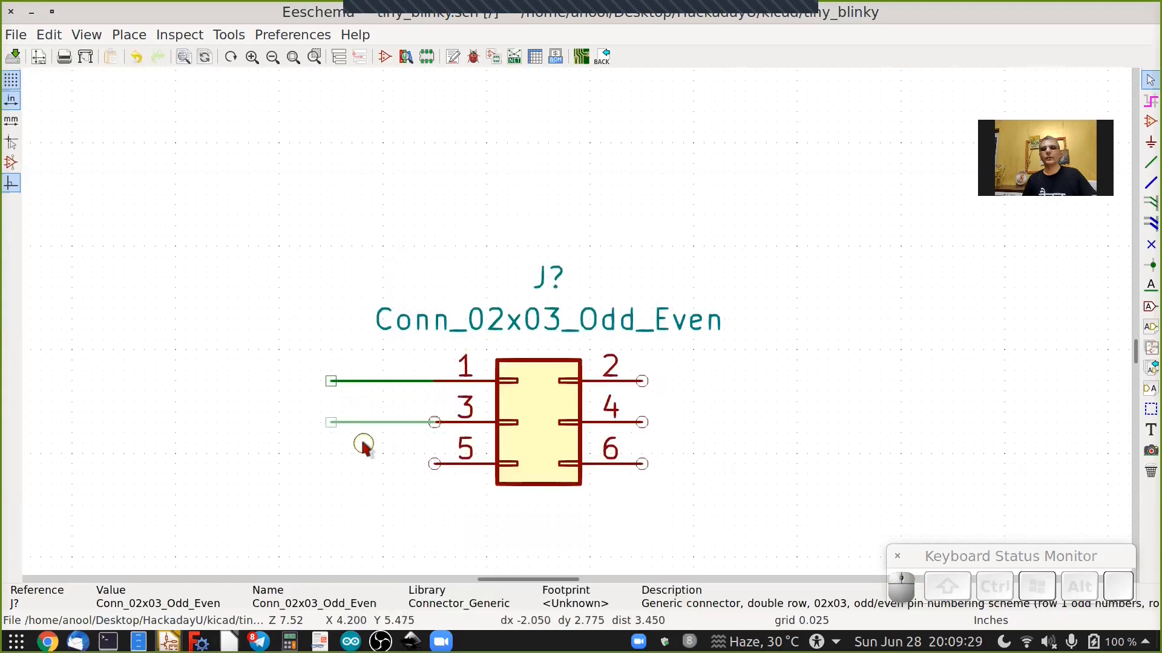
click(361, 443)
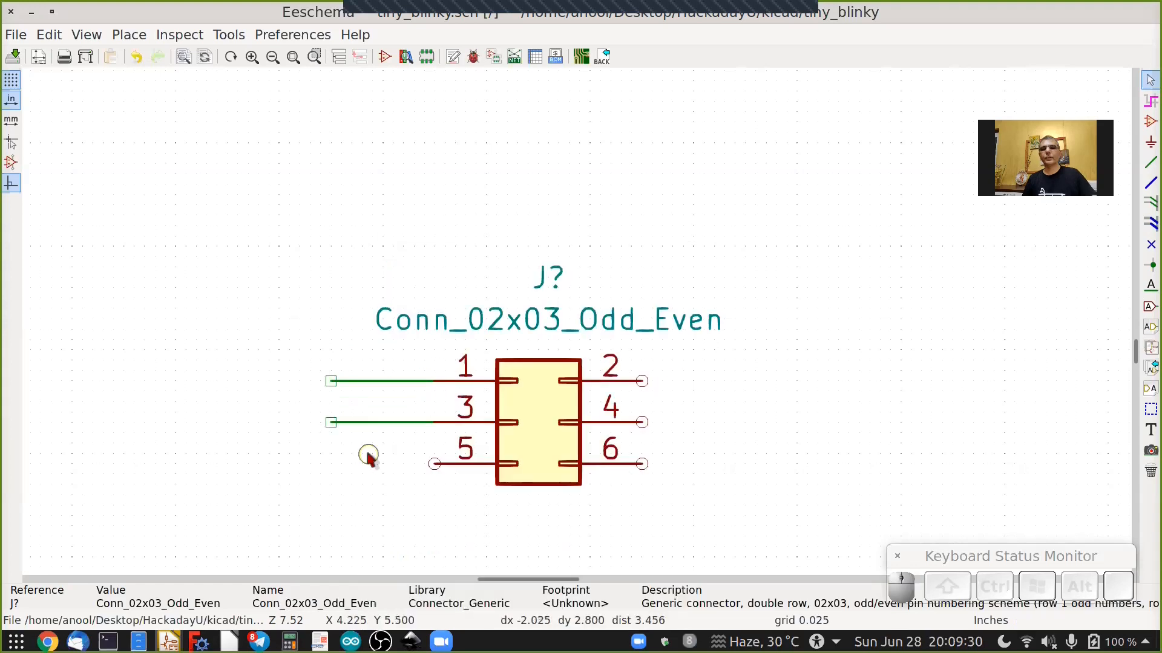
drag(297, 412, 359, 442)
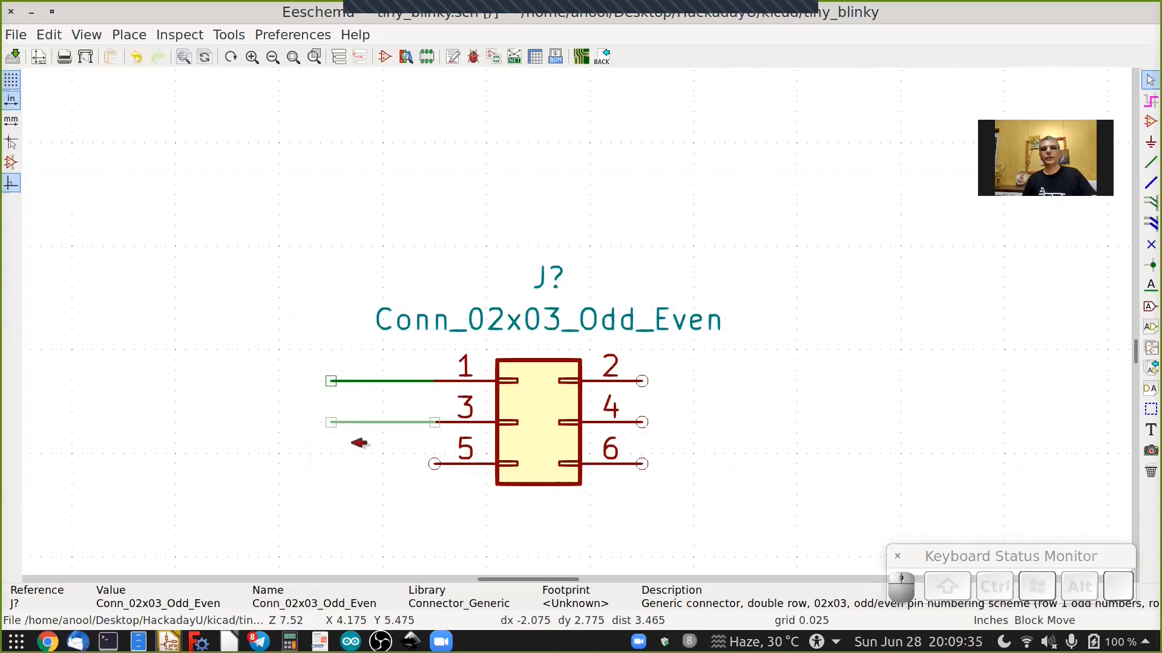
right_click(351, 443)
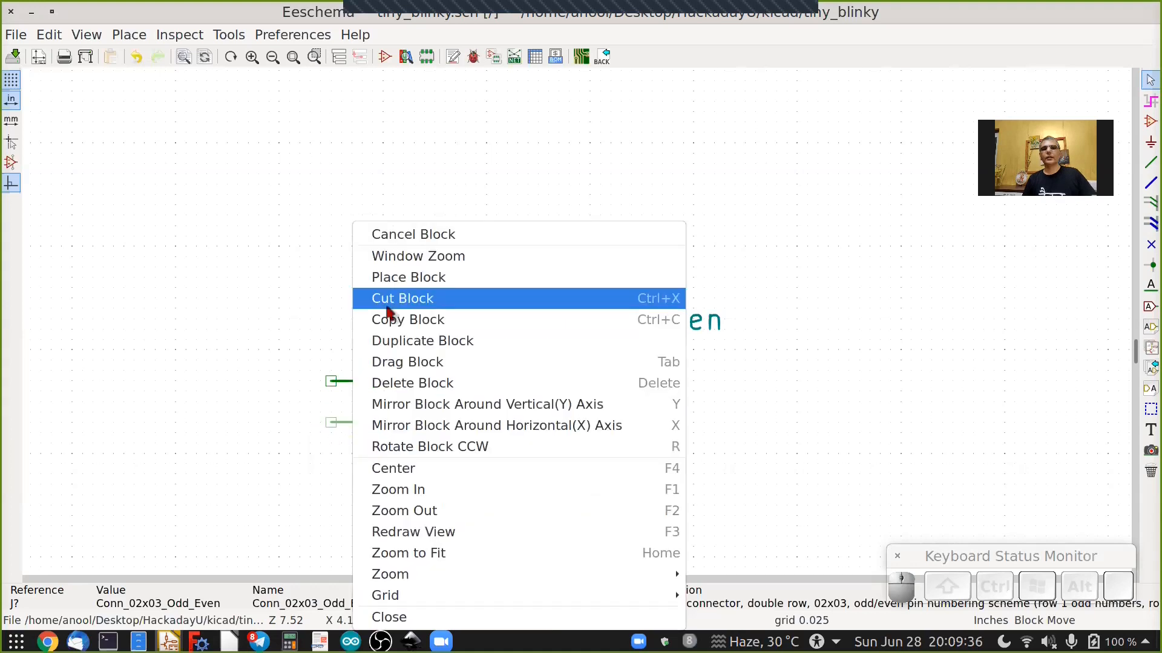
click(400, 336)
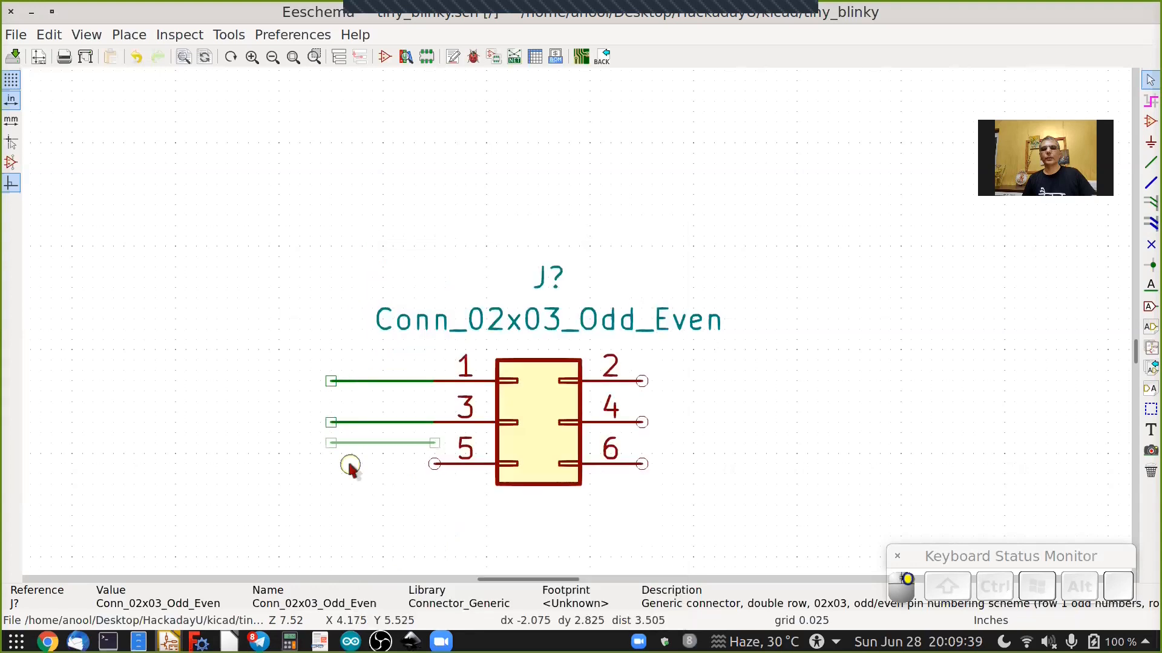
click(351, 482)
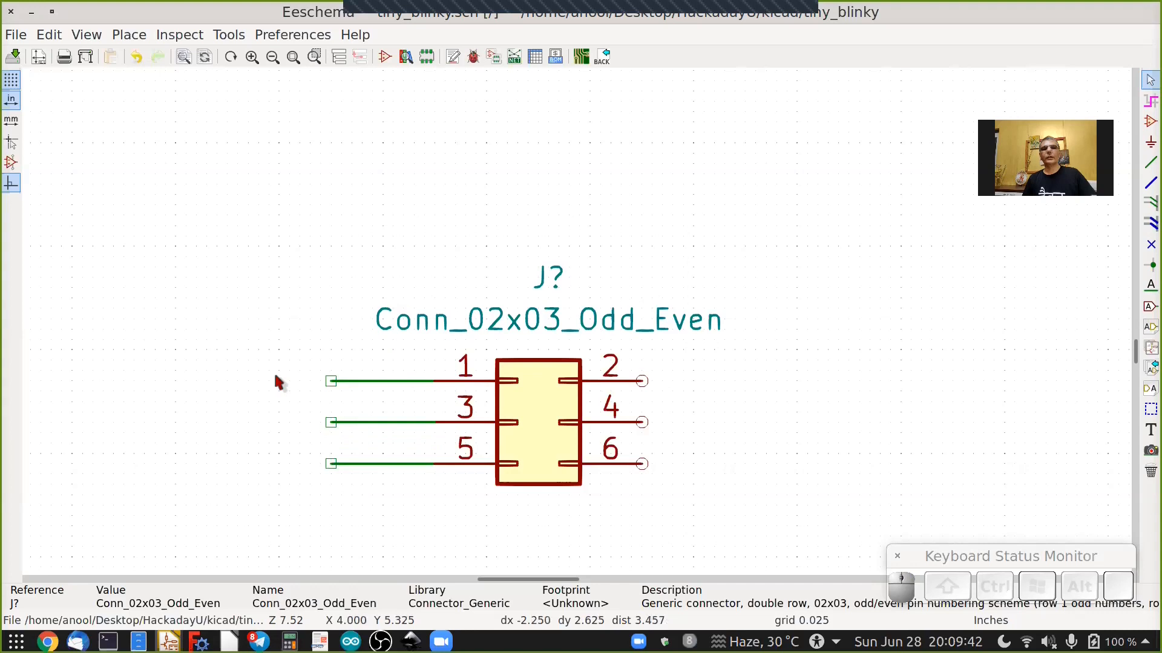
Select the three left wire stubs and duplicate them onto connector pins 2, 4 and 6.
click(244, 359)
drag(279, 361, 402, 490)
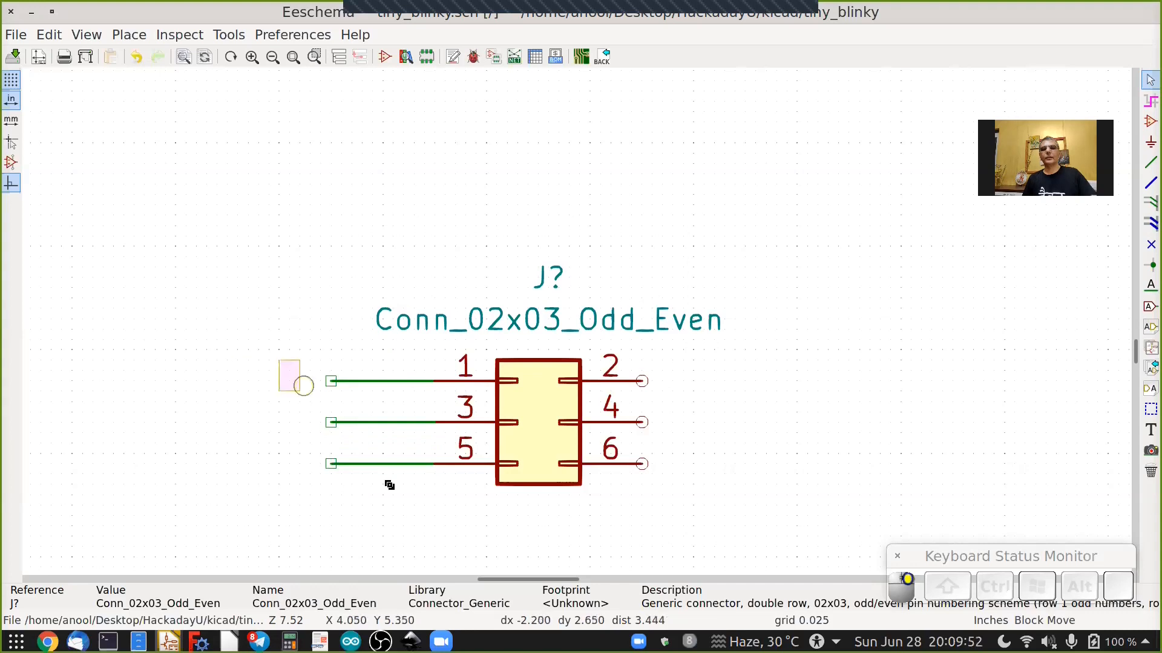
click(395, 491)
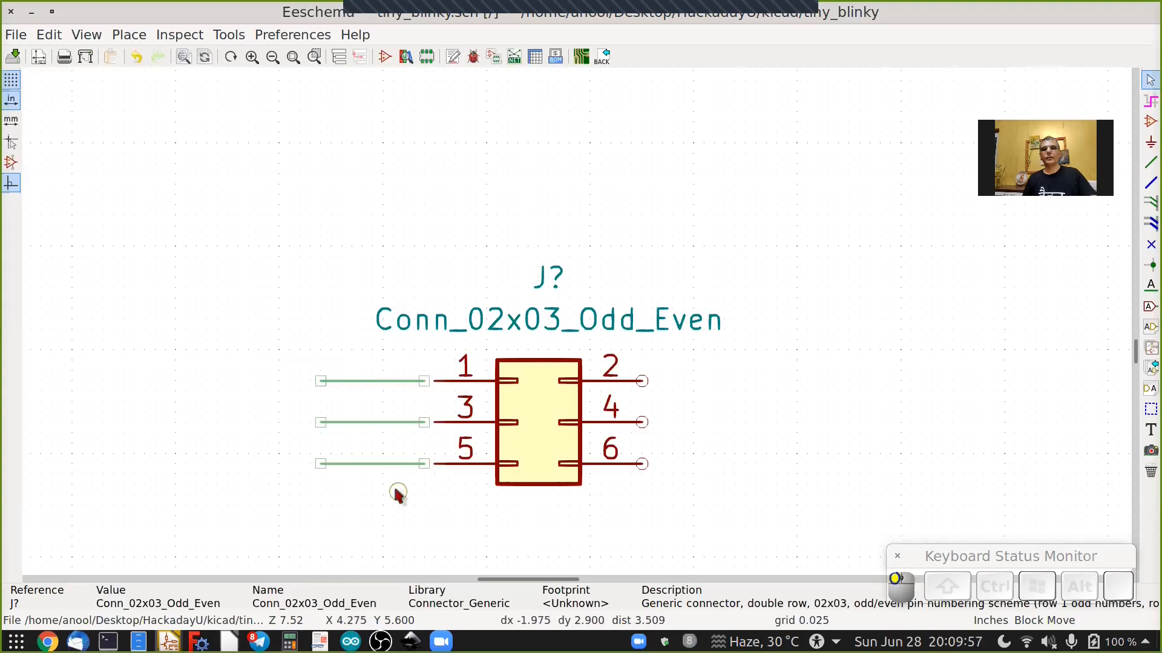
right_click(398, 494)
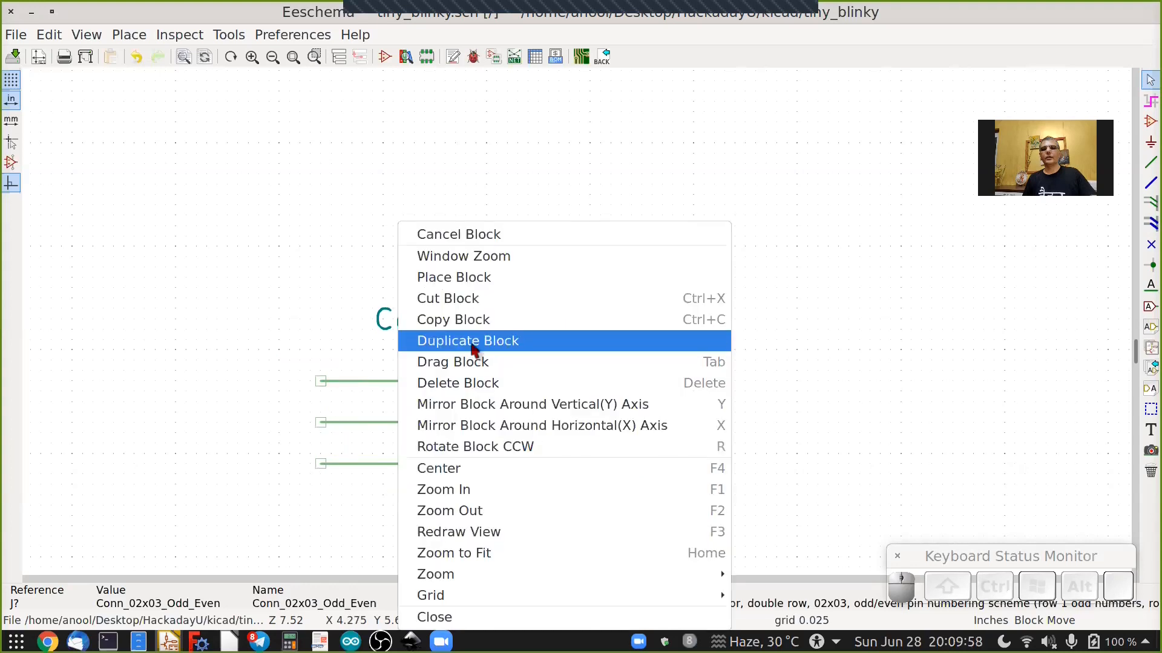
click(472, 342)
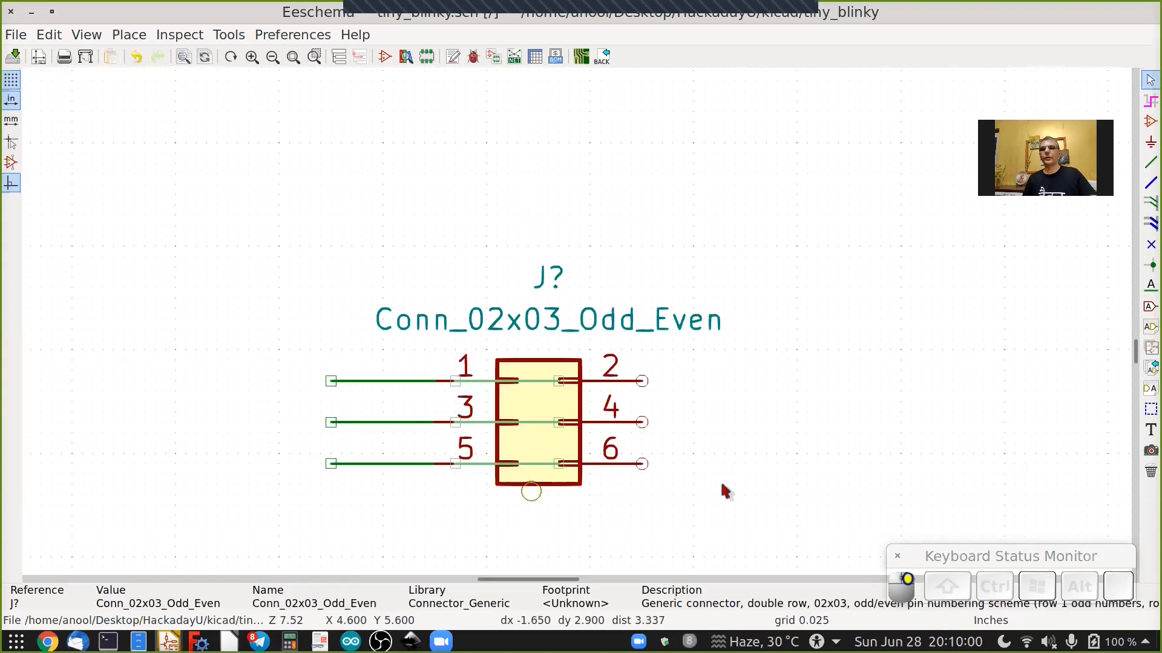
click(721, 502)
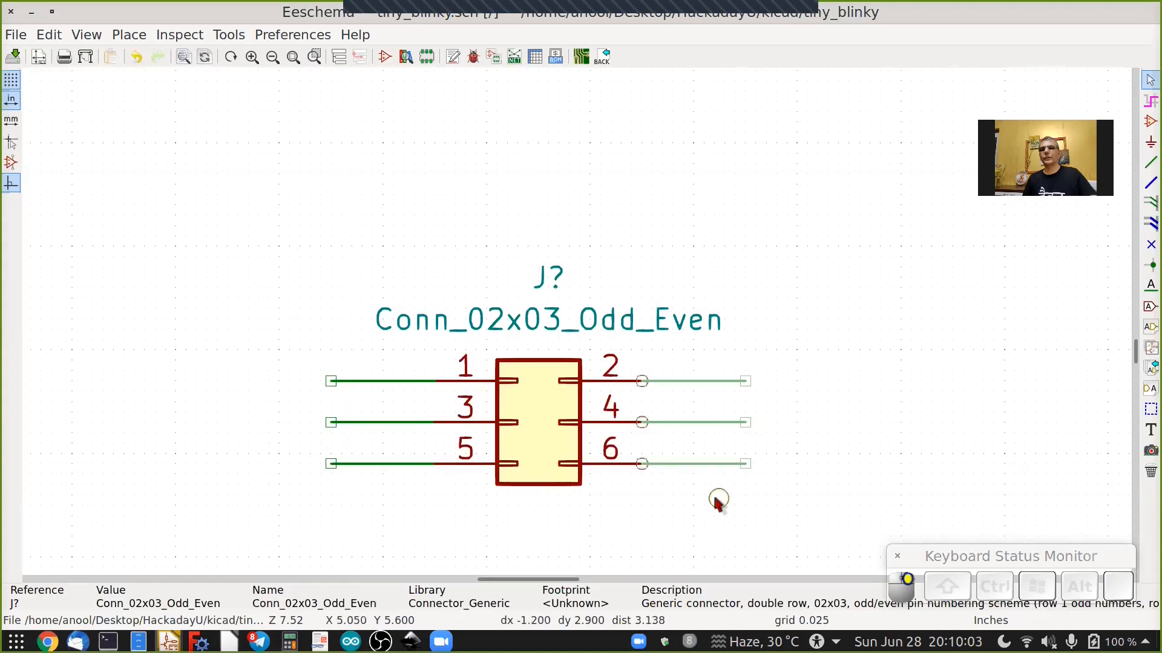
Place a net label 5V on the connector's pin 2 wire stub.
scroll(720, 496, down, 2)
click(1148, 290)
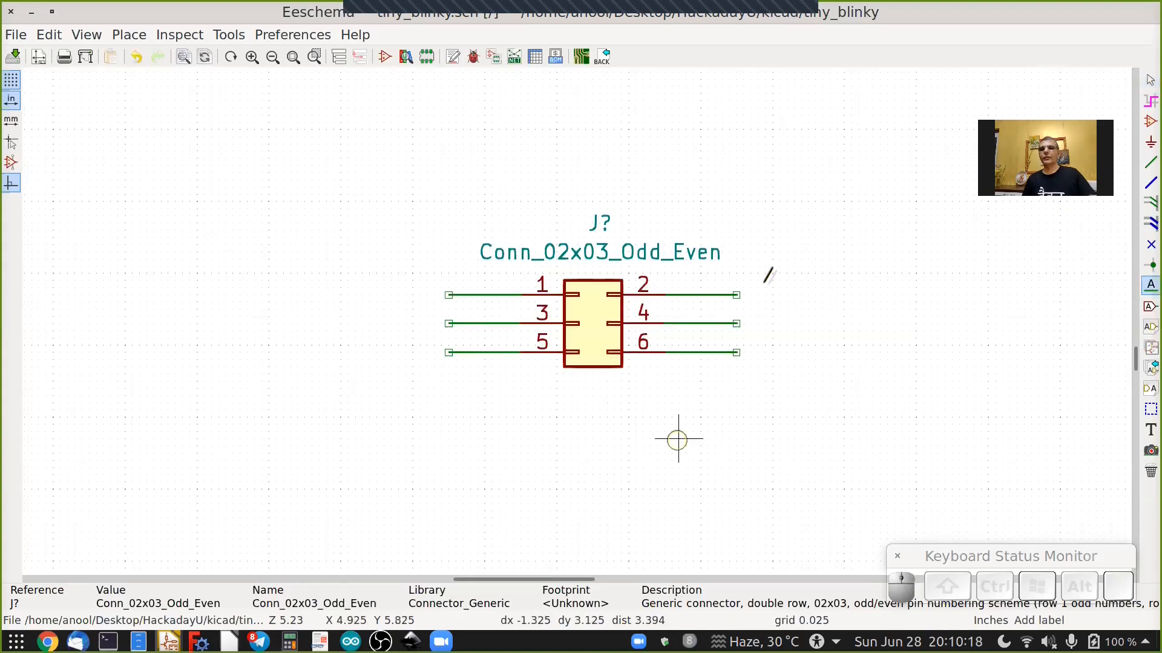
scroll(764, 281, up, 2)
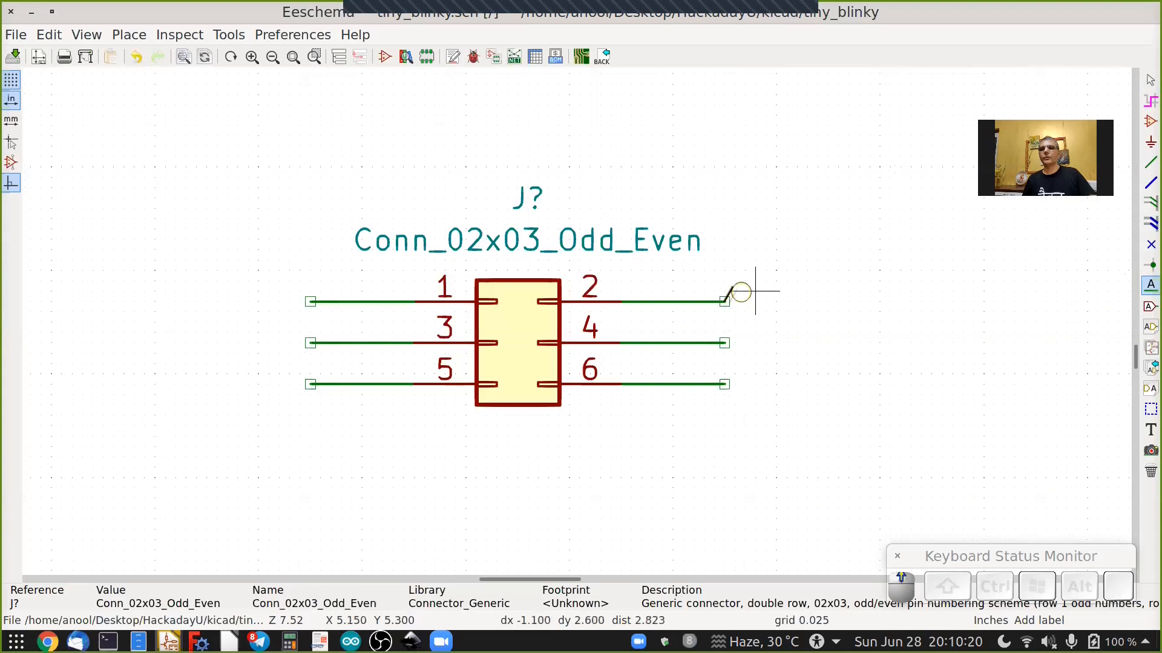
click(724, 301)
text(5V)
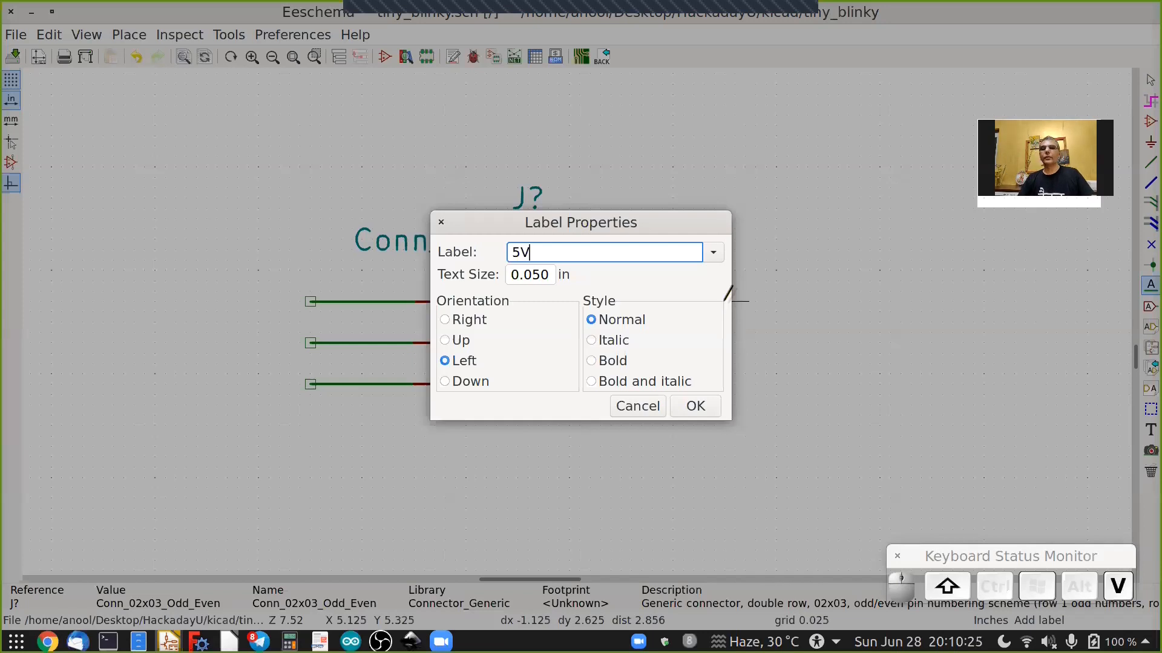
key(Return)
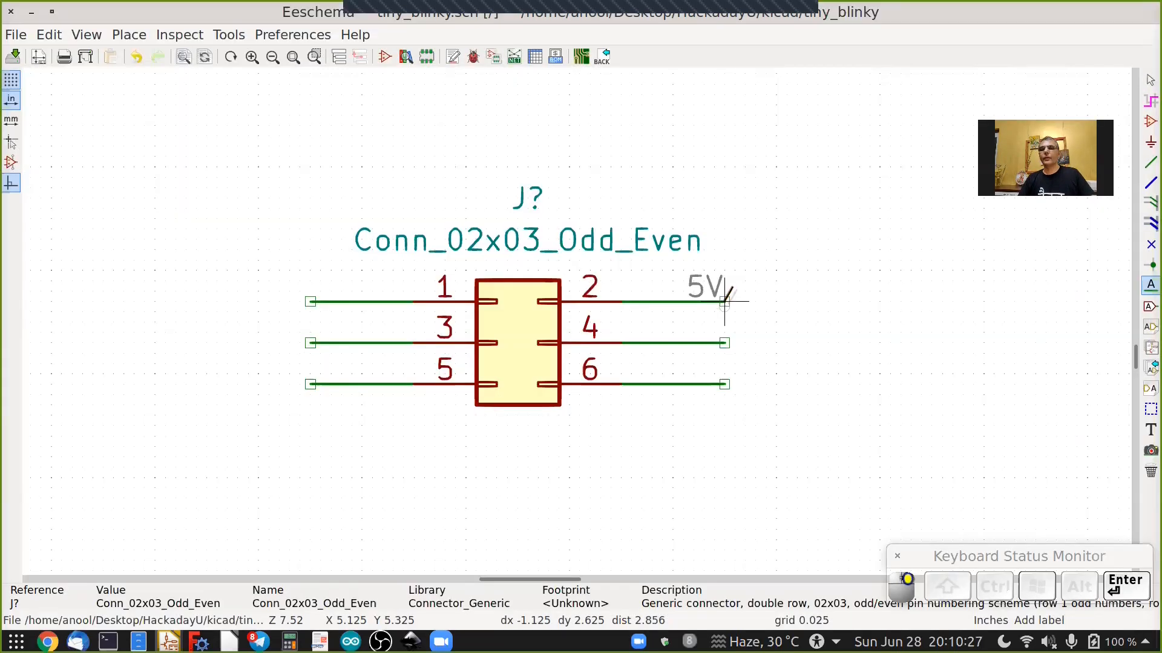
Place a GND net label on the connector's pin 6 wire stub.
scroll(724, 301, down, 2)
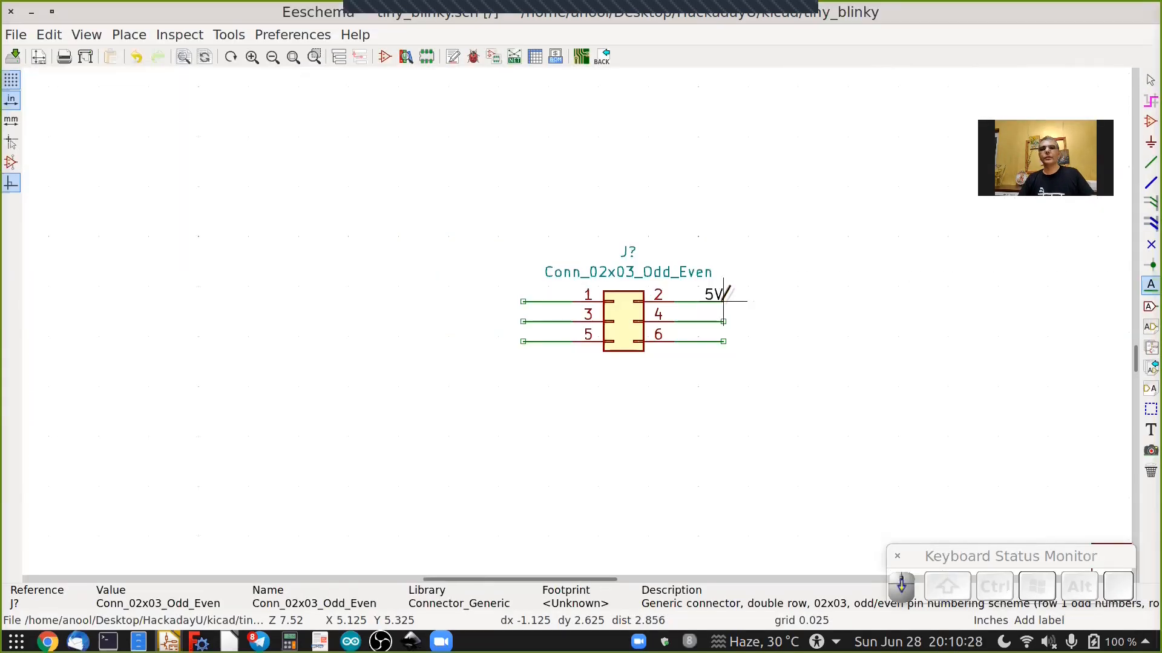
shift+scroll(723, 299, up, 3)
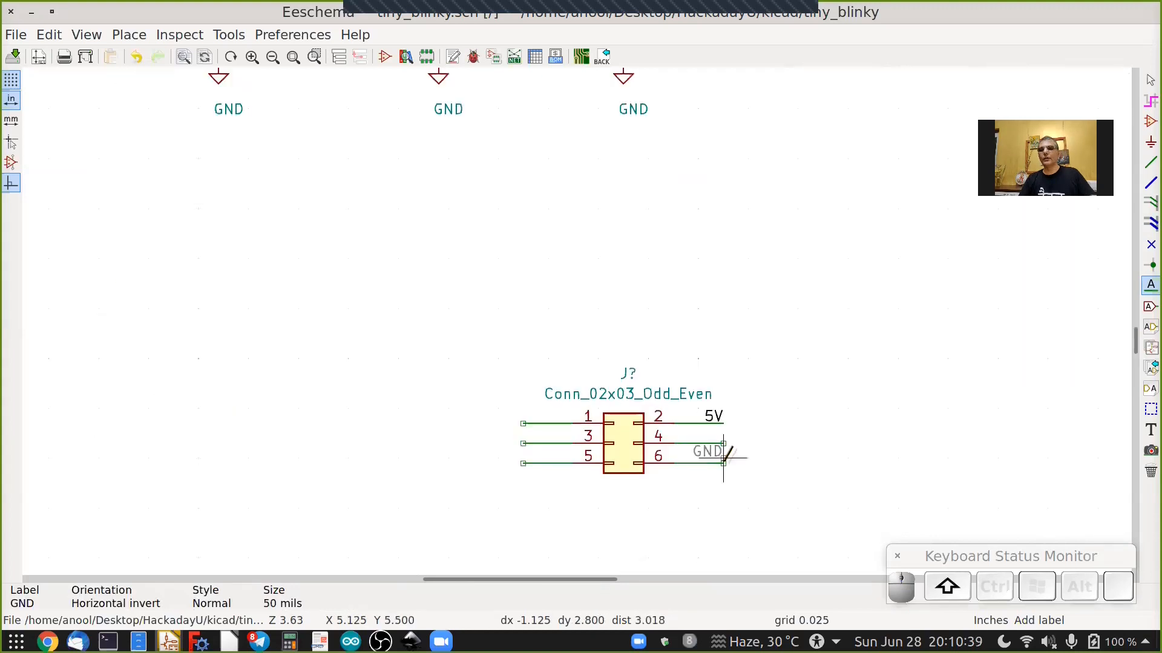
click(722, 463)
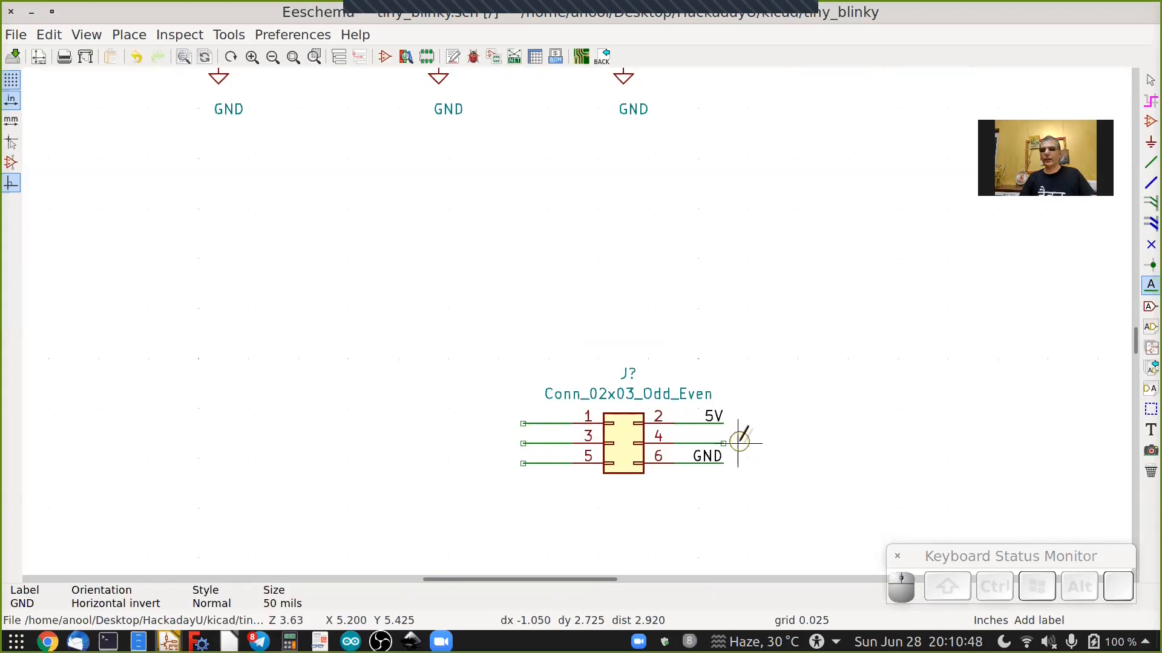
Copy the MOSI net label from the ATtiny pin and place it on the connector's pin 4 wire stub.
shift+scroll(739, 441, up, 6)
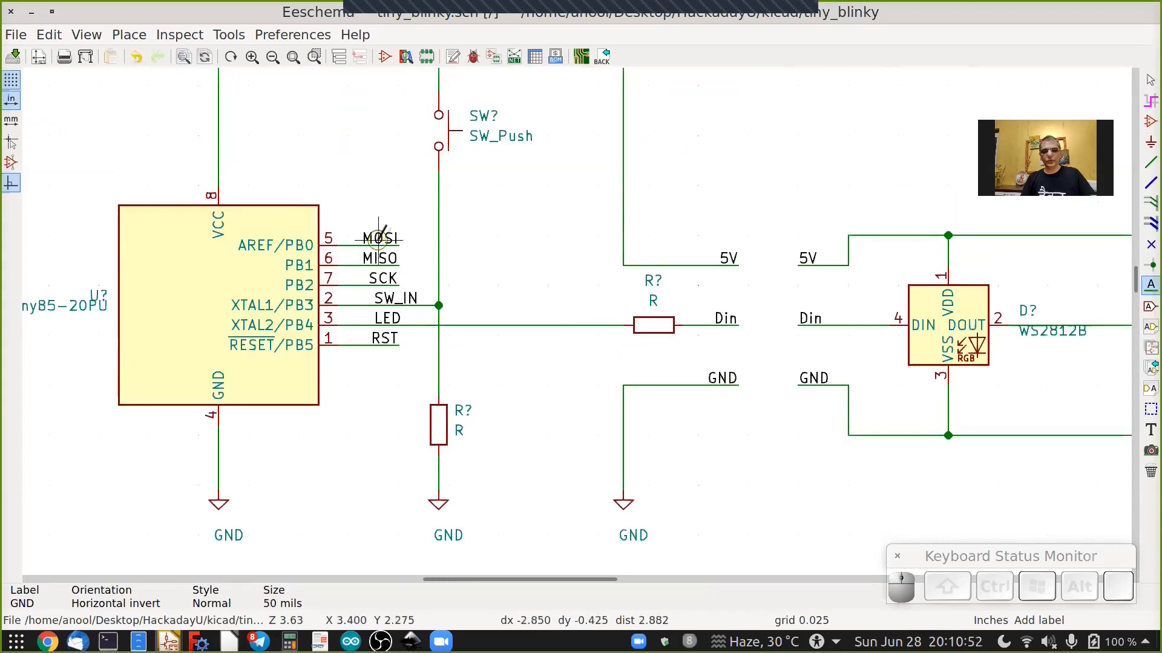
key(c)
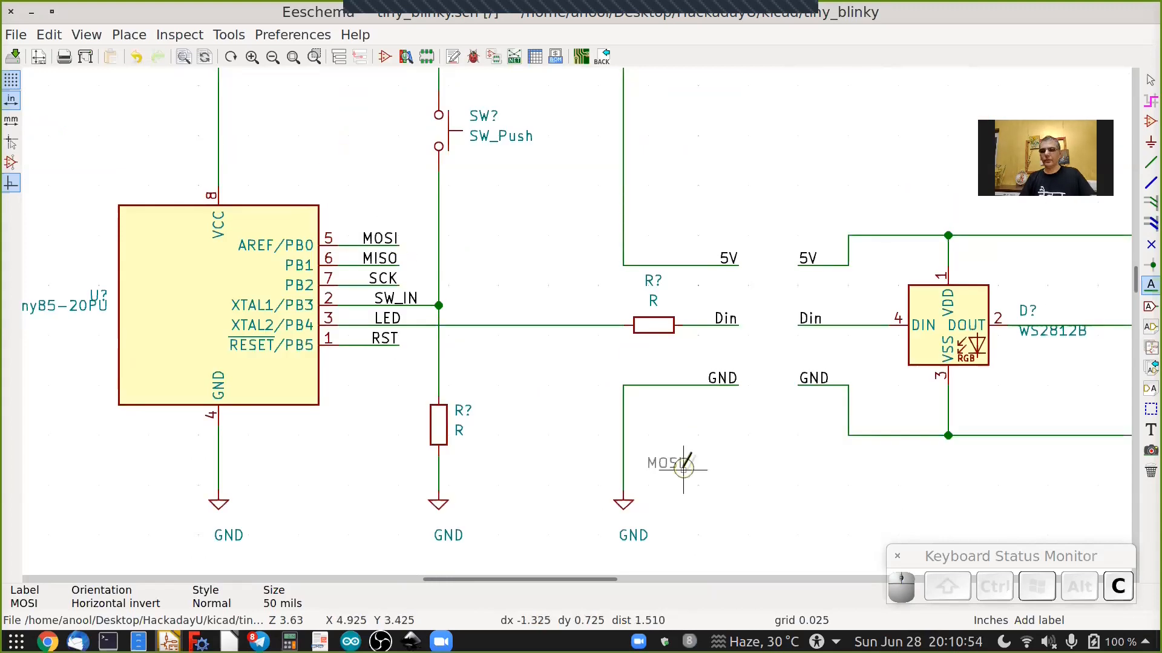
shift+scroll(684, 466, down, 4)
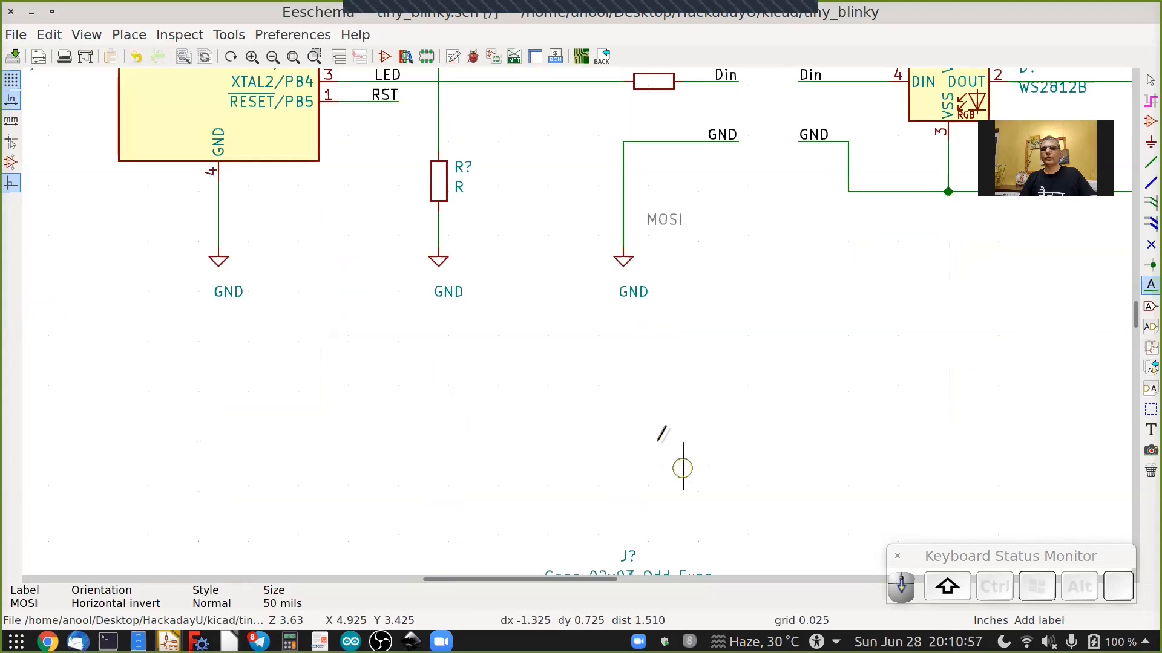
shift+scroll(666, 447, down, 2)
click(724, 504)
scroll(741, 487, up, 4)
scroll(775, 453, down, 3)
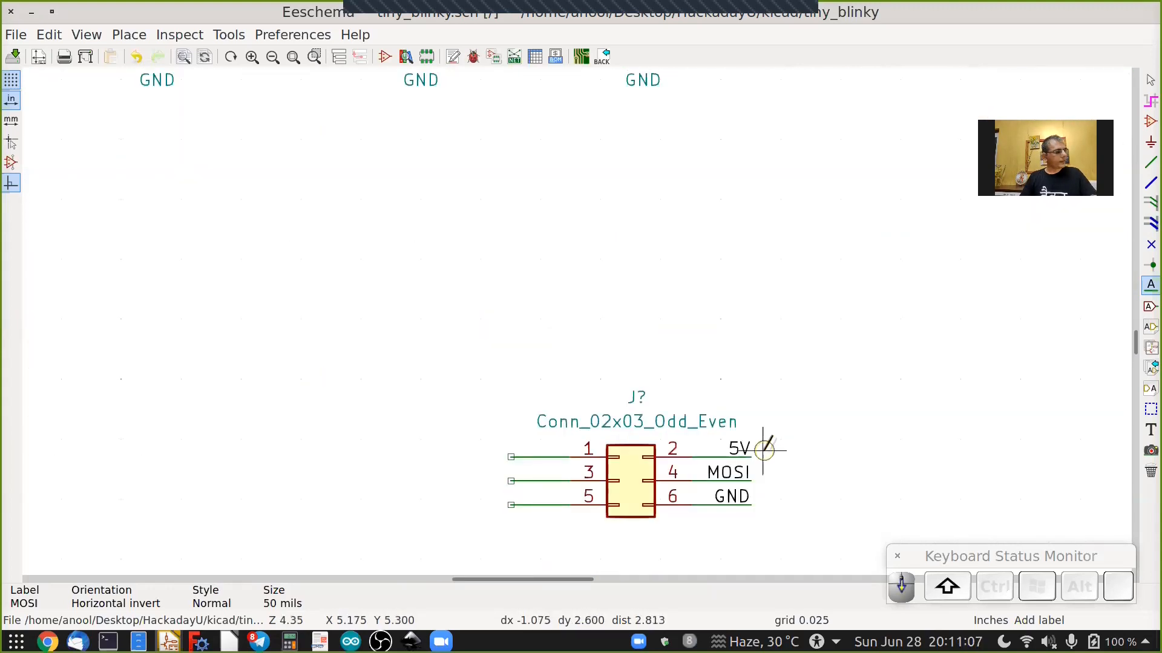
Copy the MISO net label, rotate it, and place it on the connector's pin 1 wire stub.
shift+scroll(761, 446, up, 4)
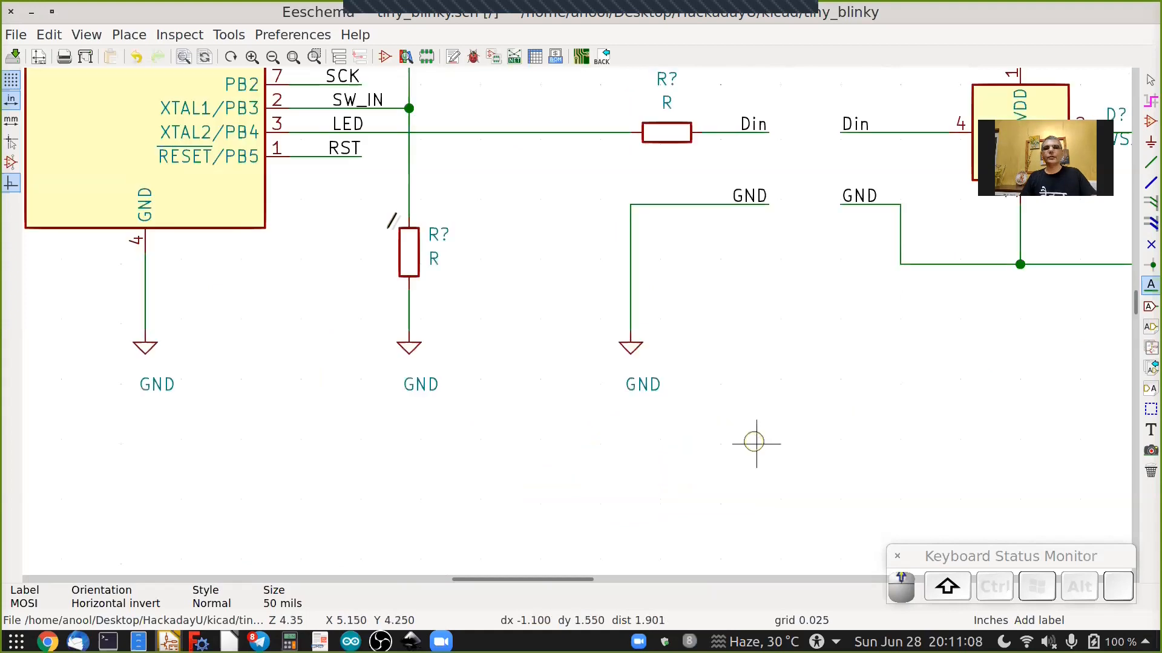
shift+scroll(756, 443, up, 3)
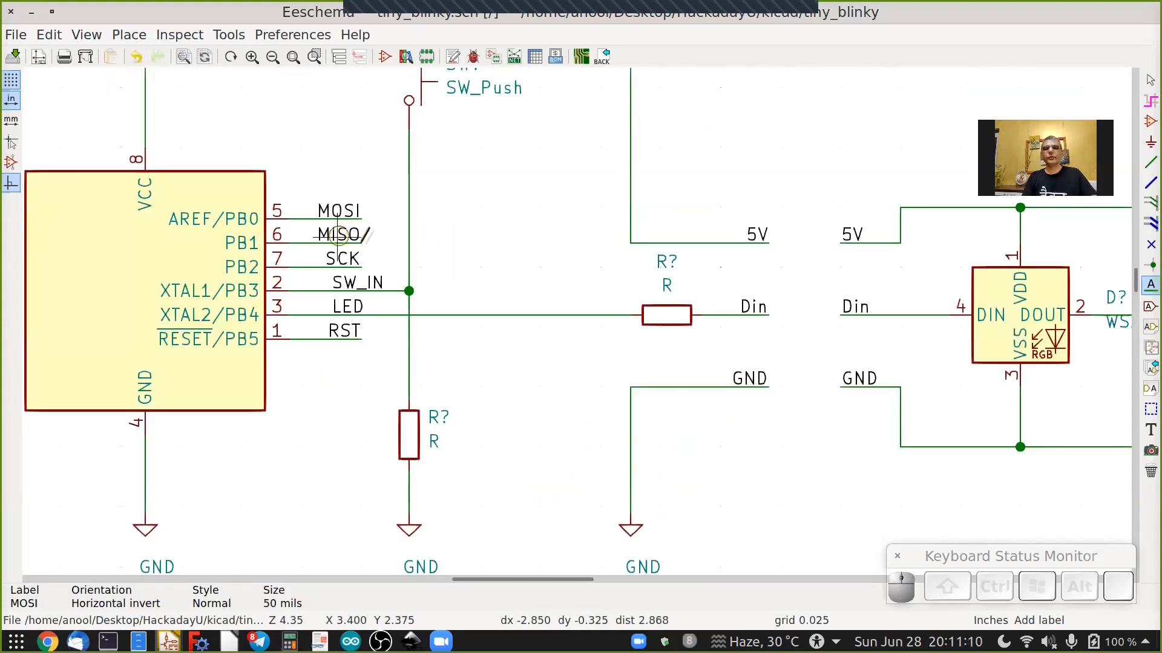
click(339, 236)
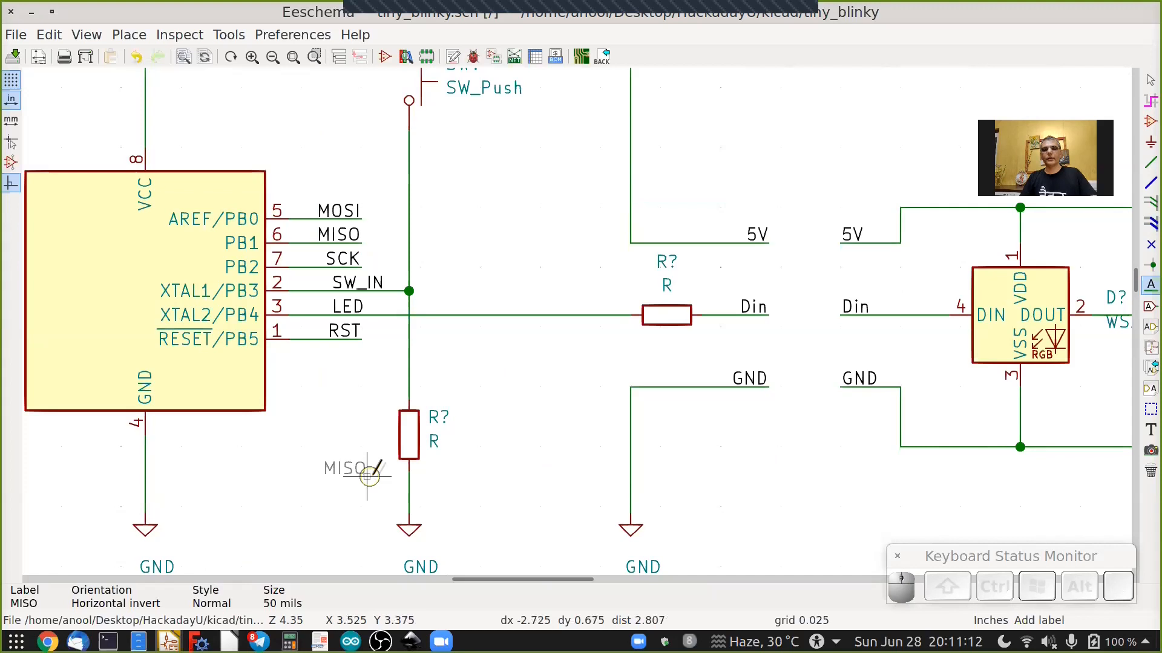
shift+scroll(367, 476, down, 1)
shift+scroll(369, 474, down, 2)
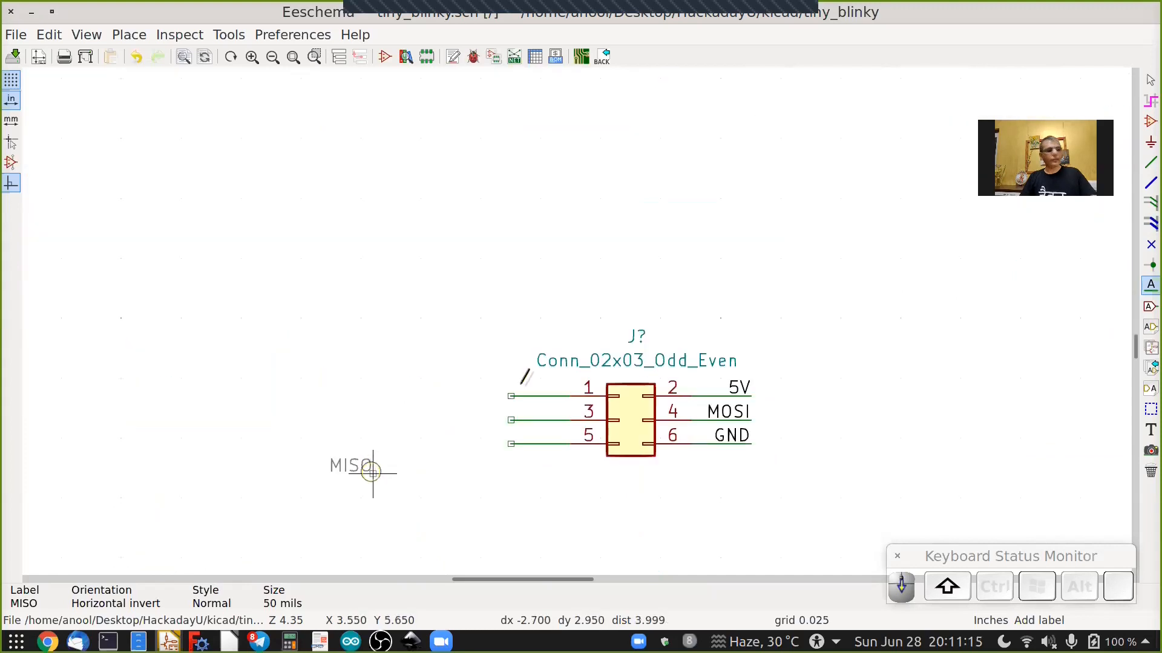
key(r)
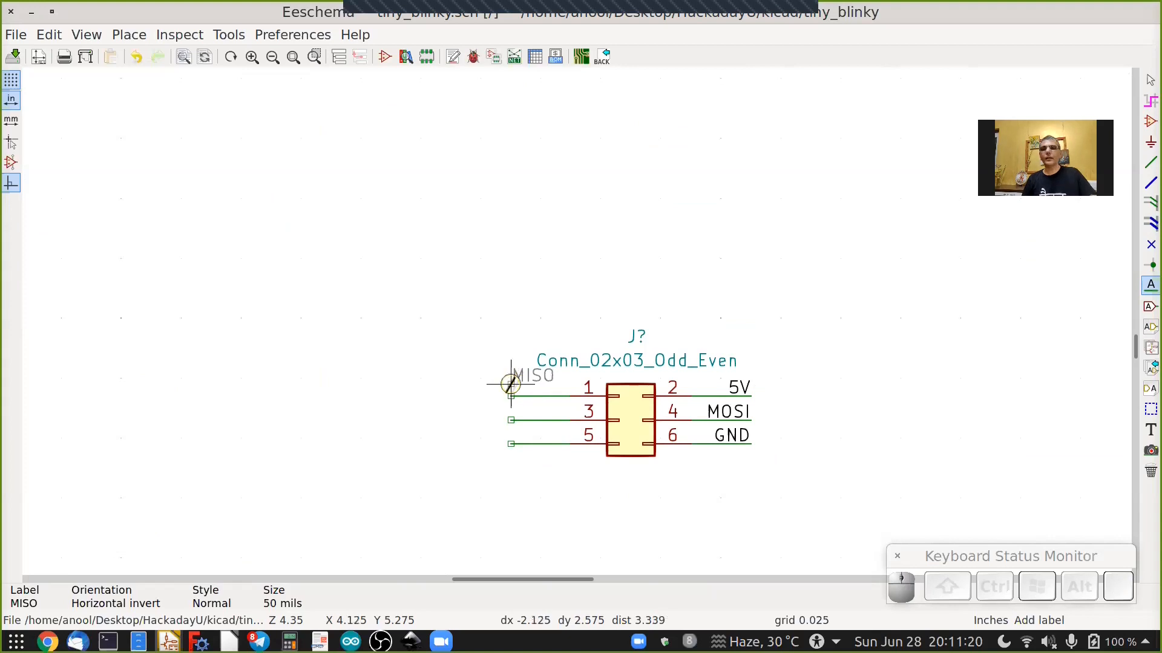
click(512, 395)
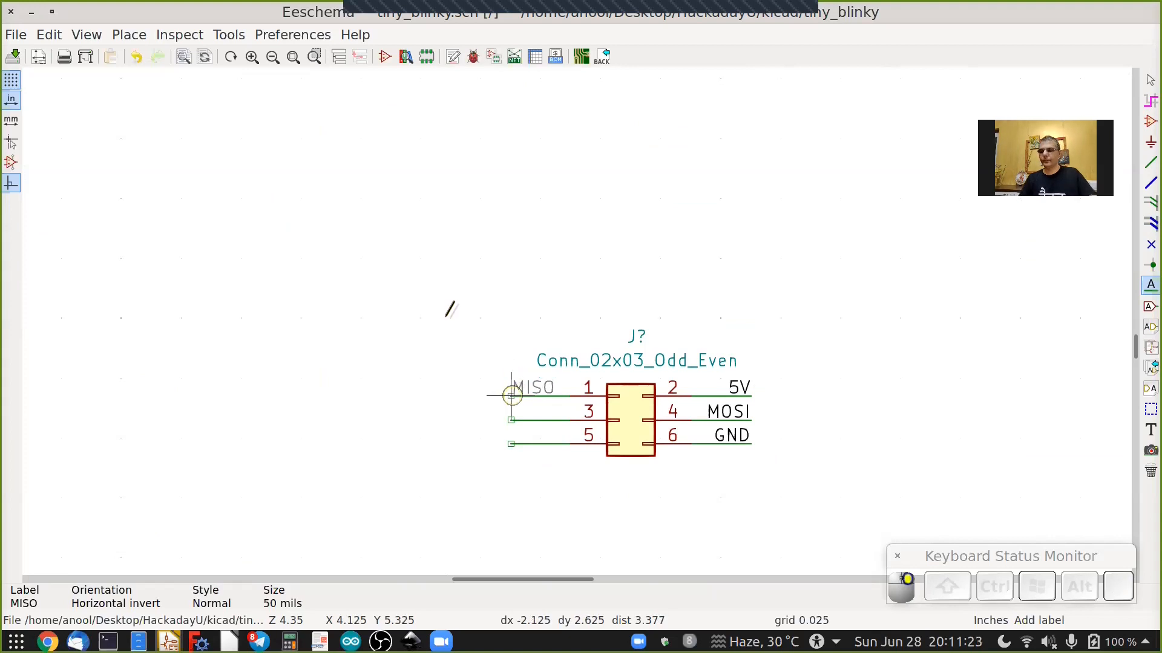
Copy the SCK net label, rotate it to face left, and place it on the connector's pin 3 wire stub.
scroll(445, 315, down, 1)
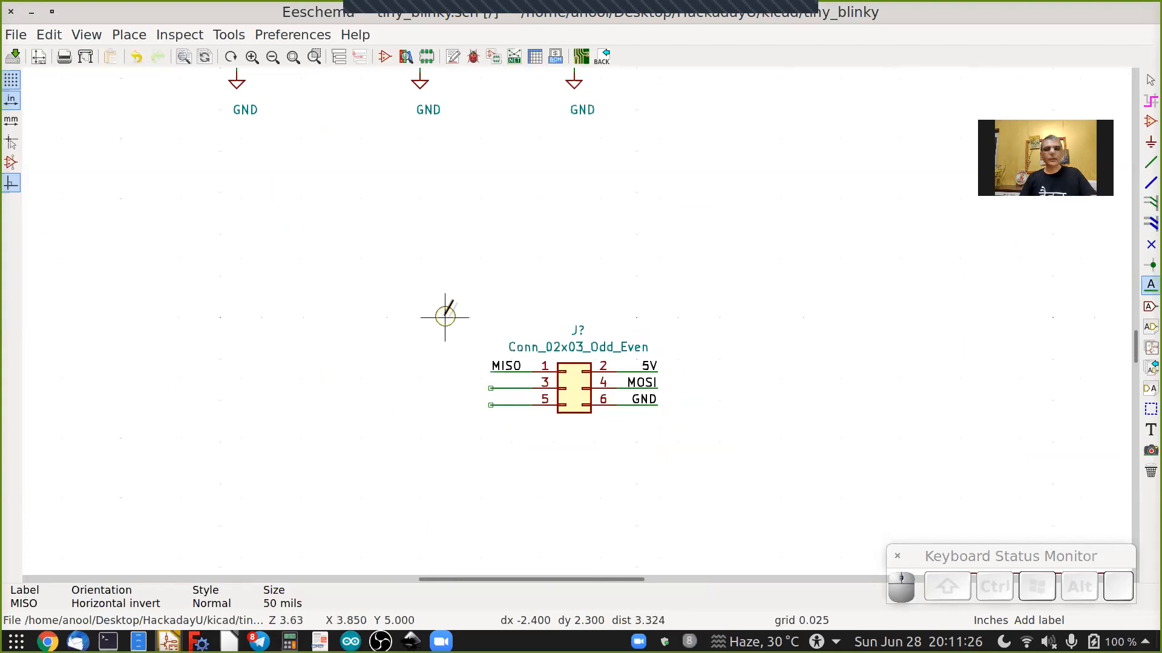
shift+scroll(444, 314, up, 3)
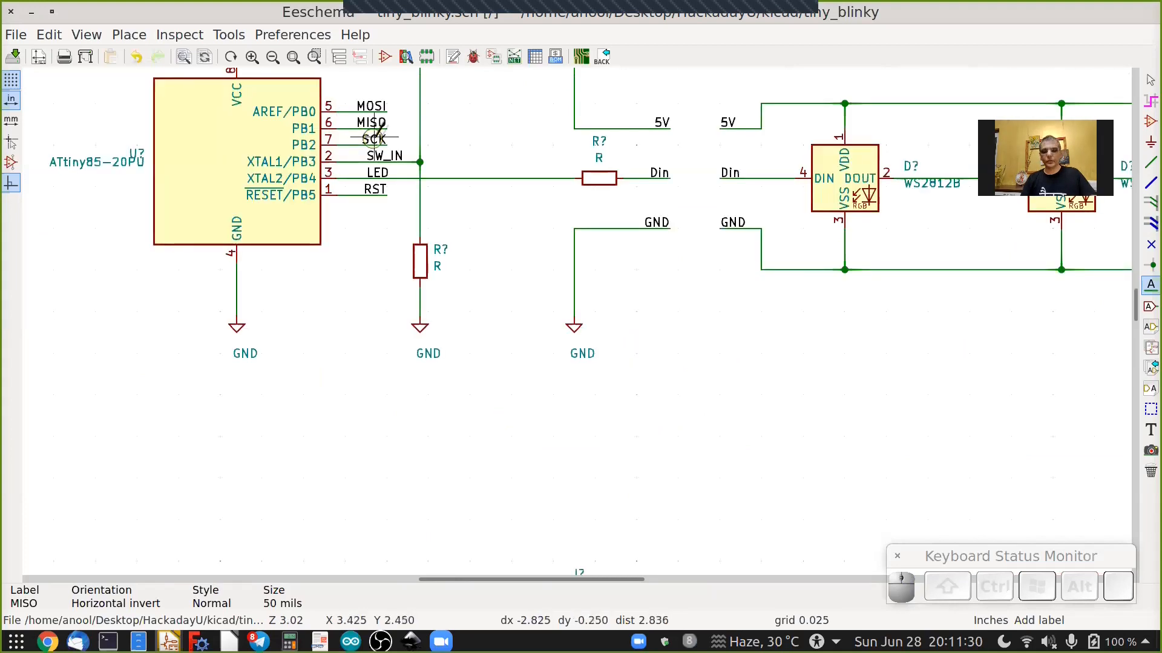
key(c)
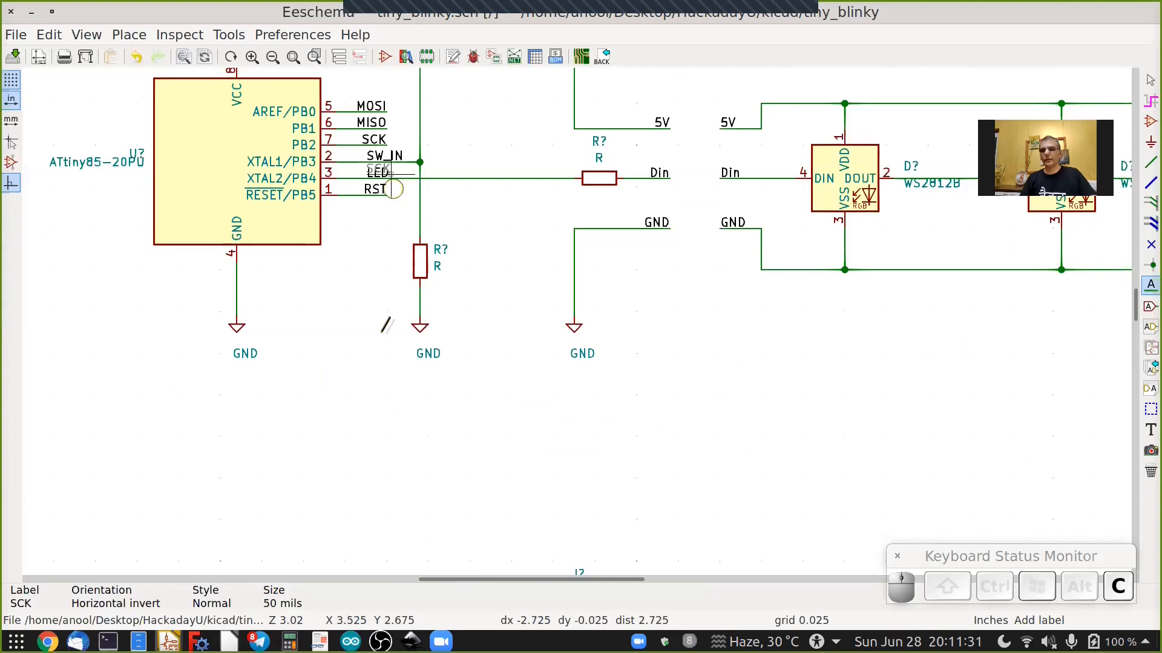
shift+scroll(382, 330, down, 5)
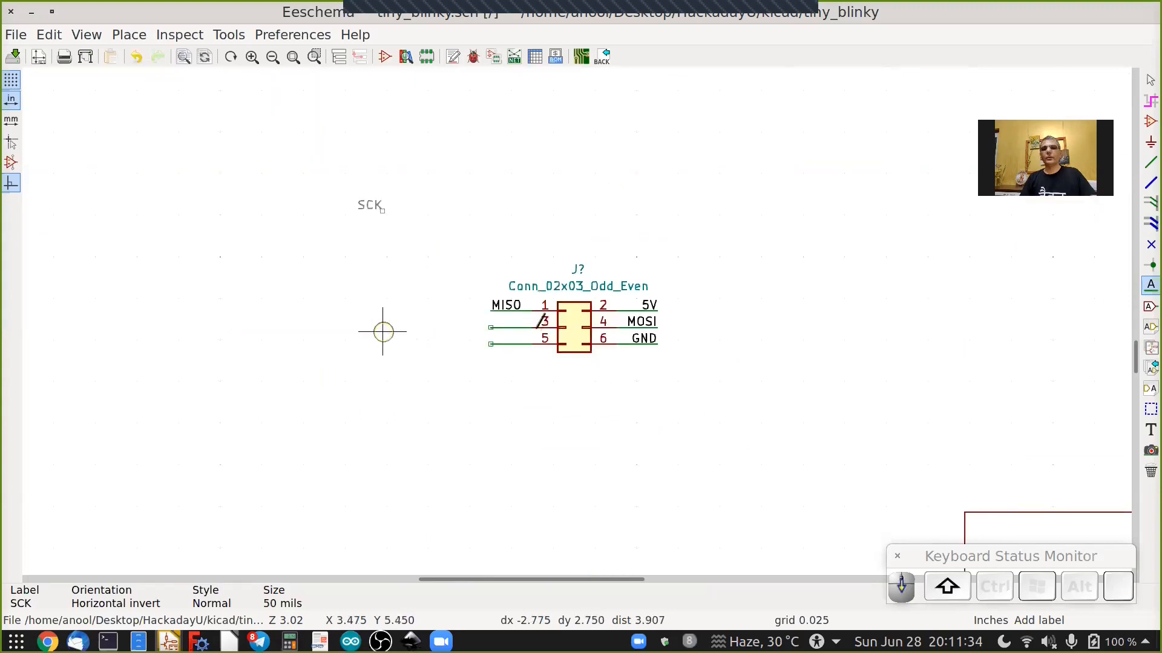
scroll(521, 329, up, 4)
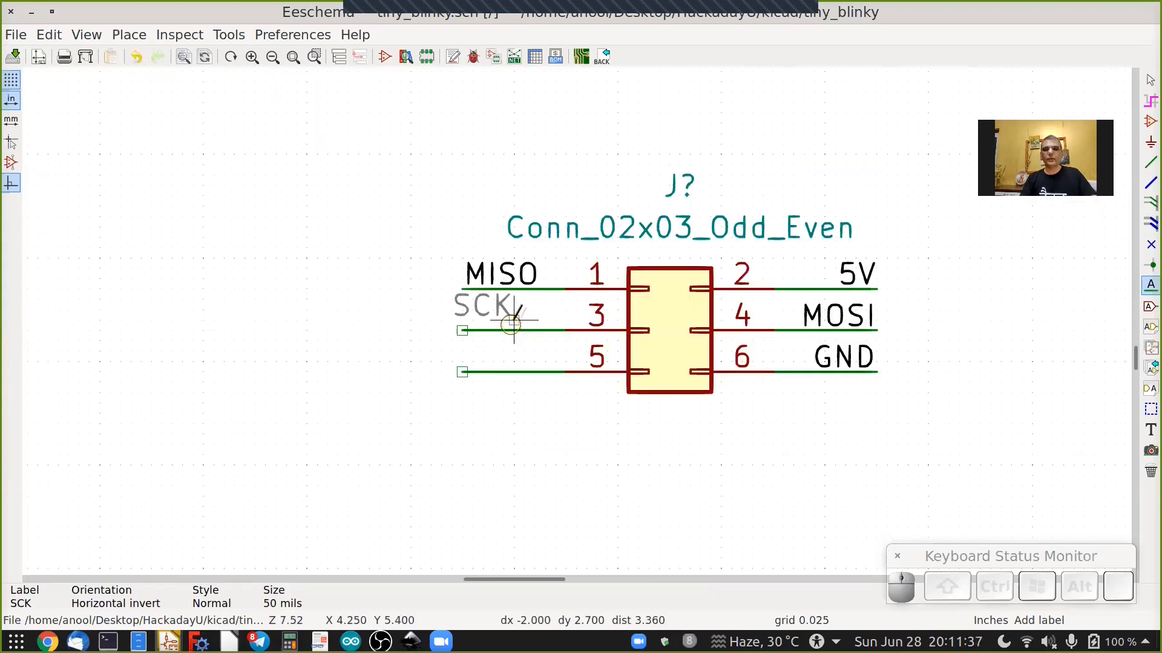
key(r)
key(r)
click(463, 332)
Copy the RST net label and place it on the connector's pin 5 wire stub.
scroll(400, 333, down, 1)
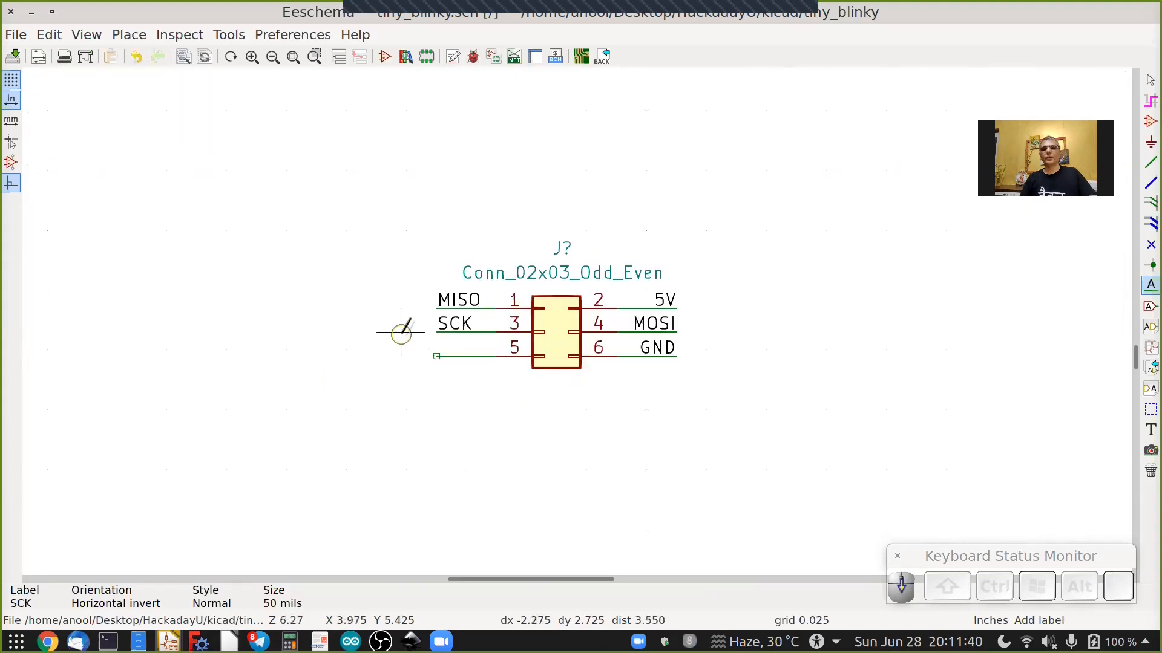
shift+scroll(401, 333, up, 7)
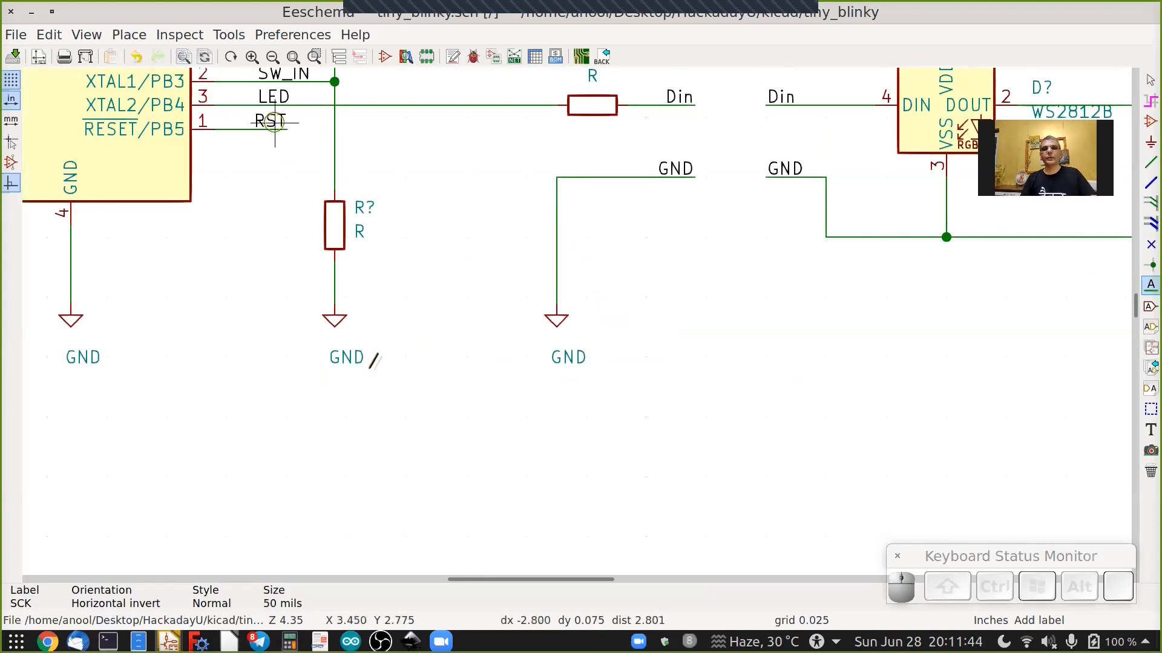
shift+scroll(374, 361, down, 4)
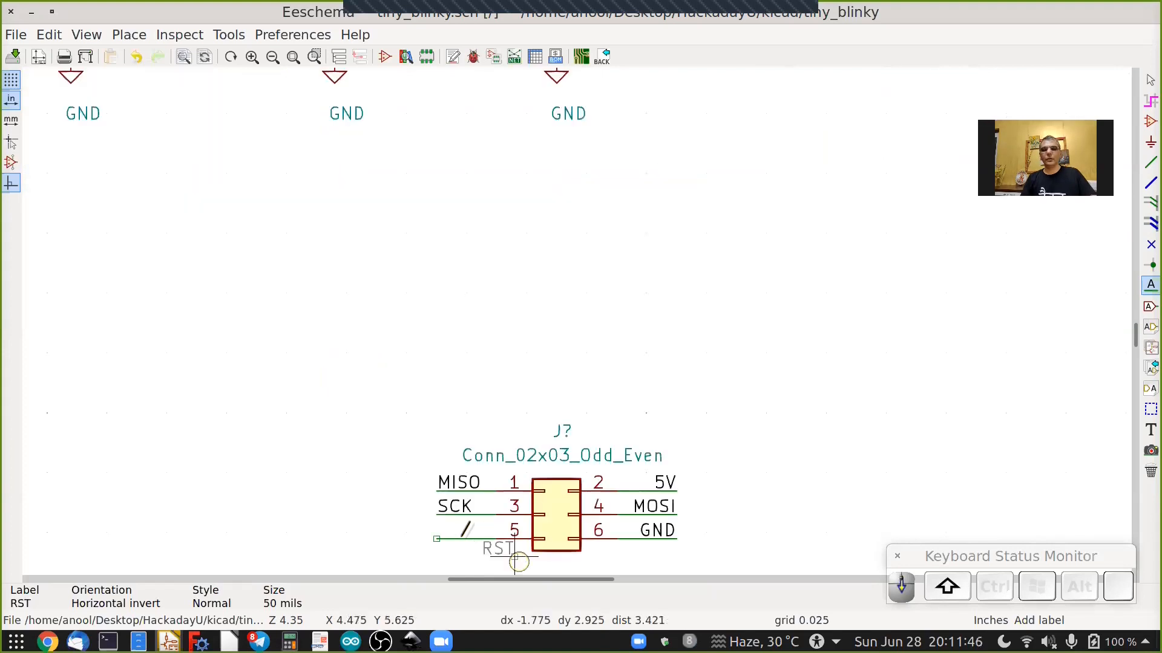
scroll(519, 562, up, 4)
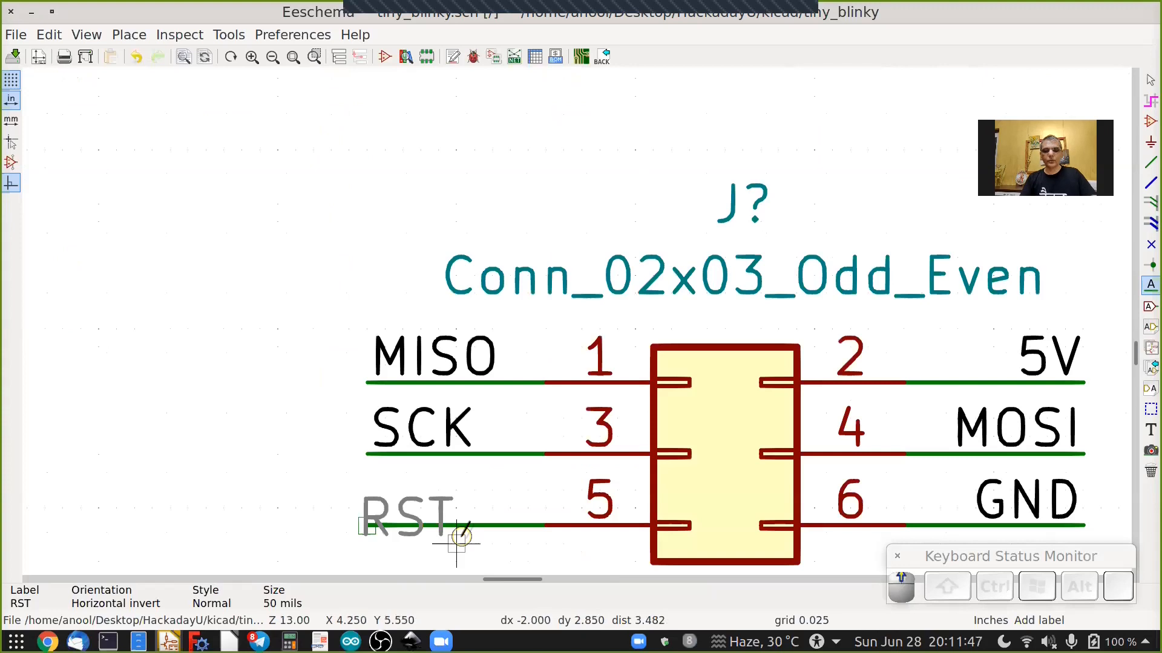
click(375, 522)
scroll(376, 520, down, 5)
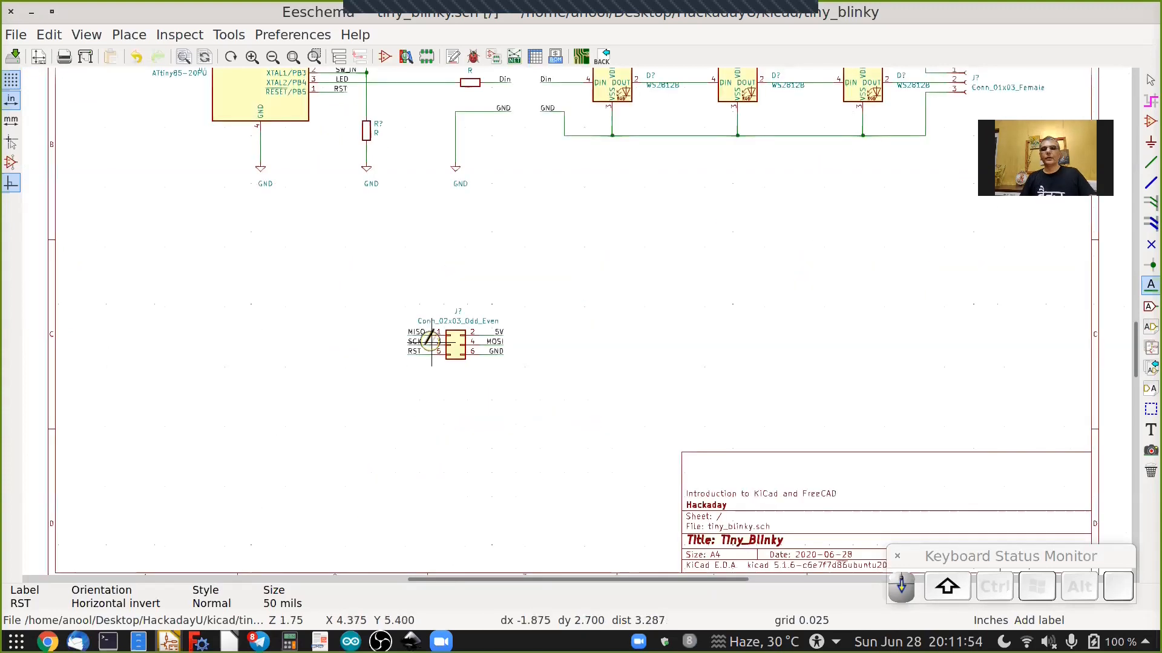
shift+scroll(463, 324, up, 2)
click(13, 59)
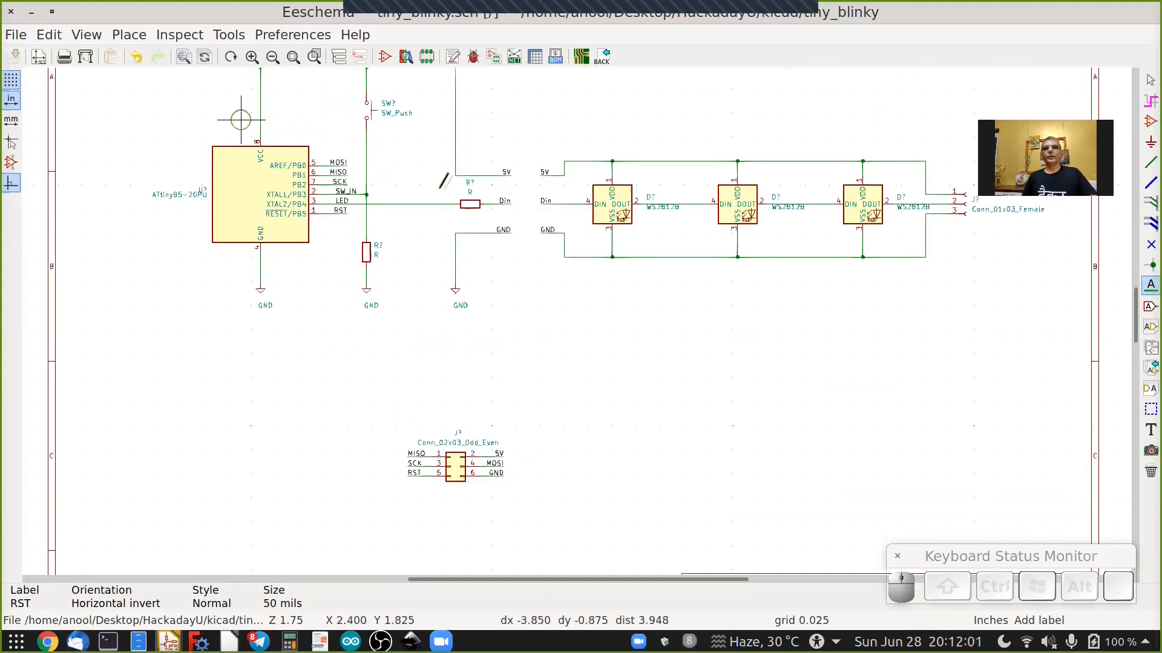
Annotate all schematic symbols across the entire schematic, keeping existing annotations and sorting by Y position.
scroll(177, 177, up, 1)
scroll(177, 177, up, 3)
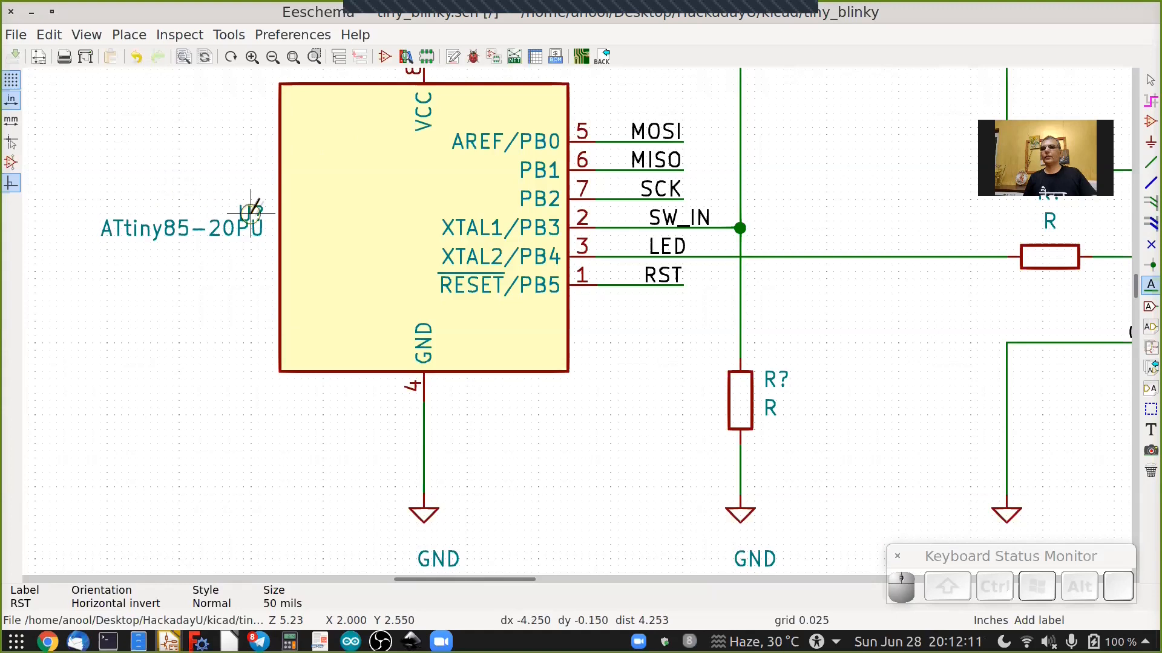
ctrl+scroll(251, 213, down, 3)
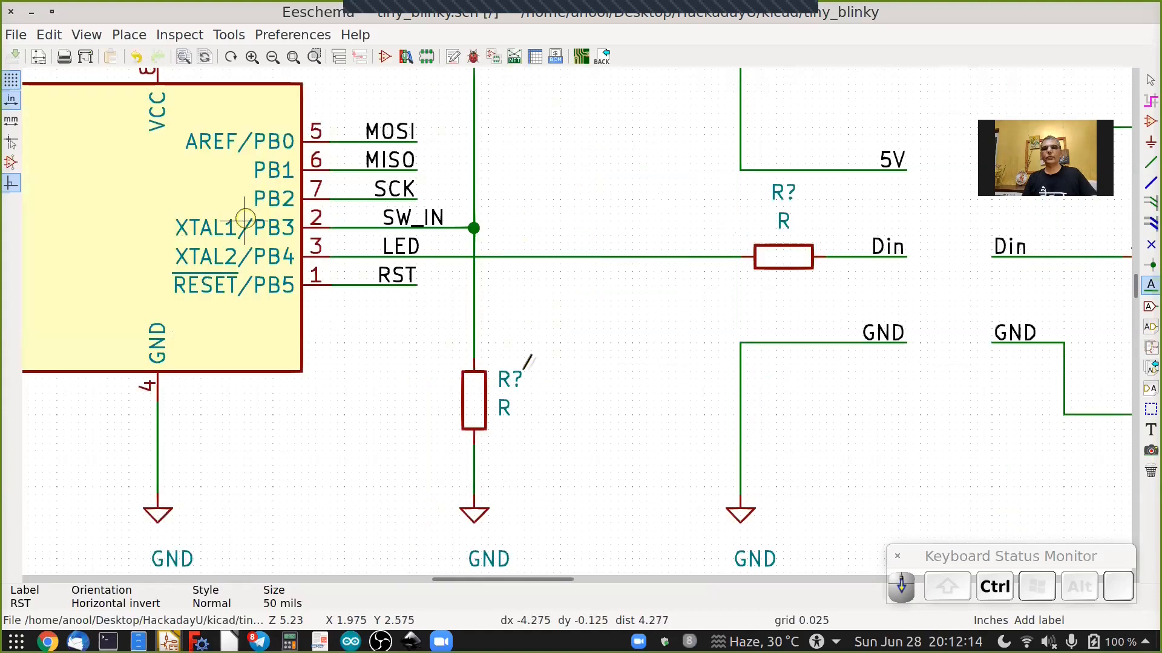
ctrl+scroll(734, 231, up, 7)
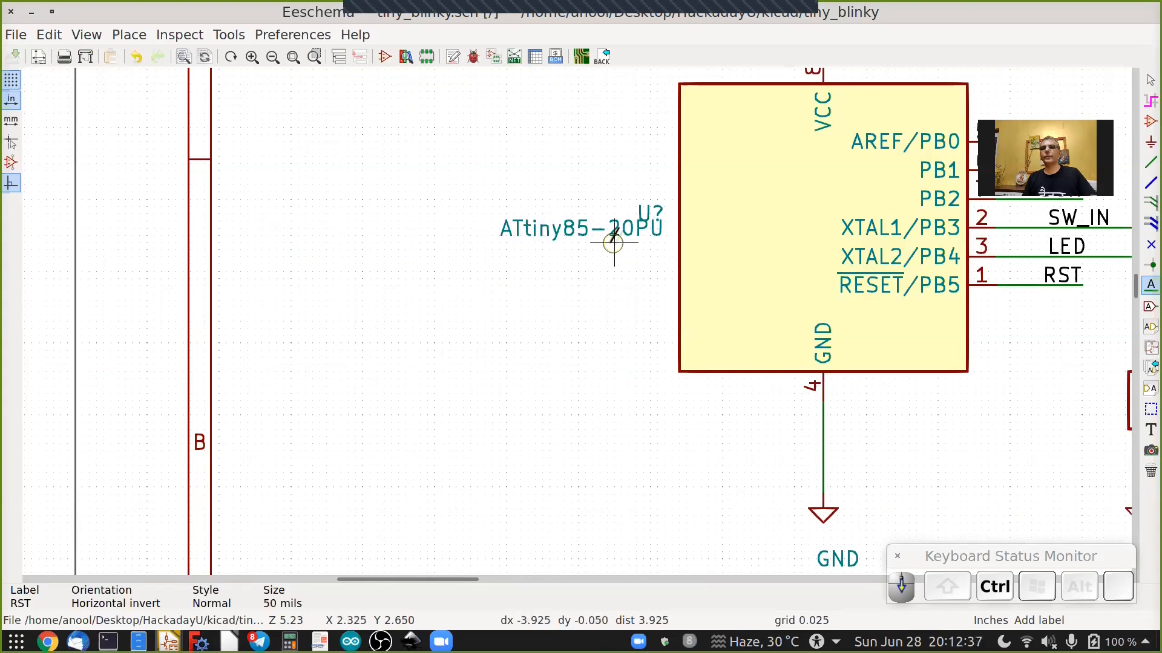
ctrl+scroll(610, 242, down, 7)
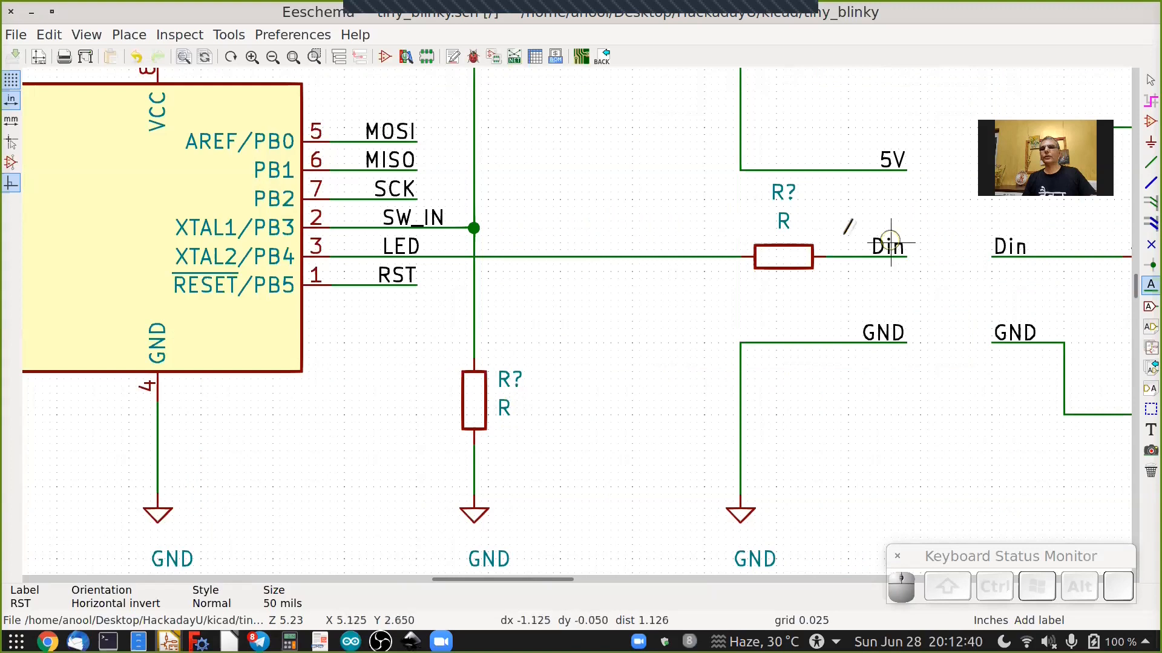
ctrl+scroll(777, 270, down, 6)
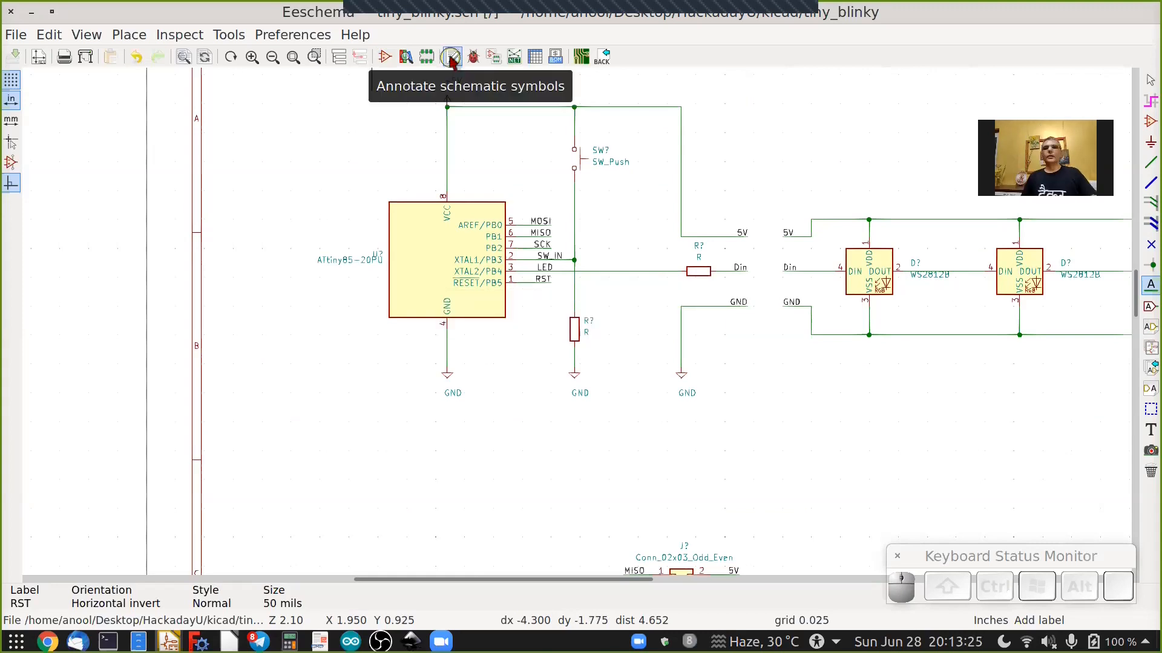
click(451, 57)
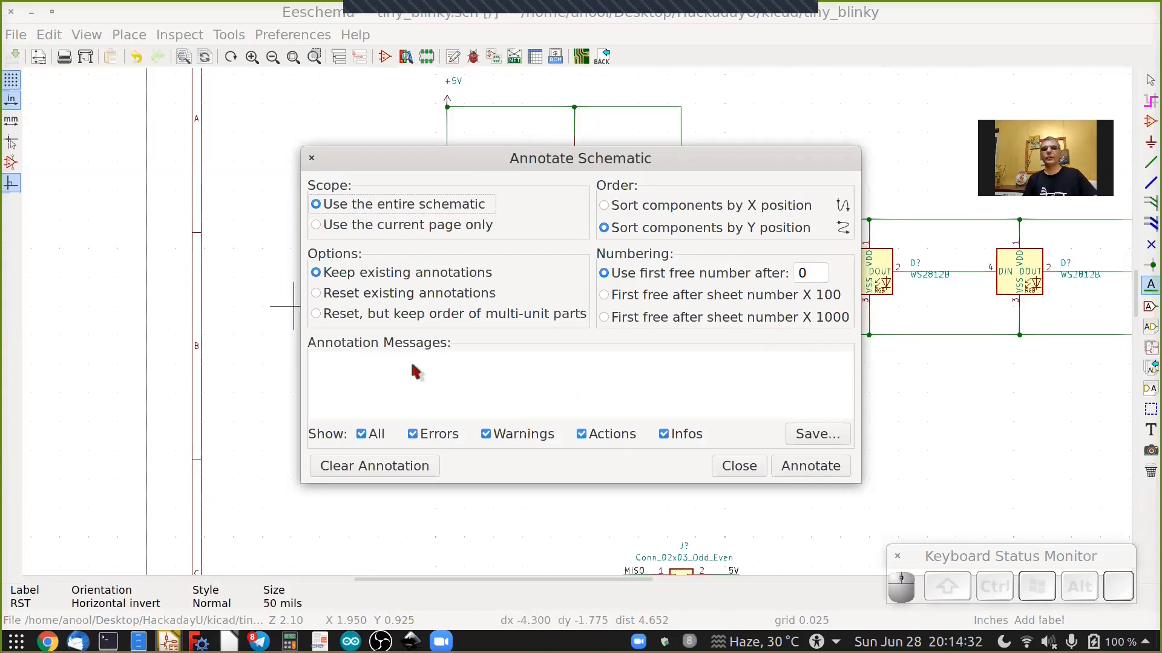
click(810, 467)
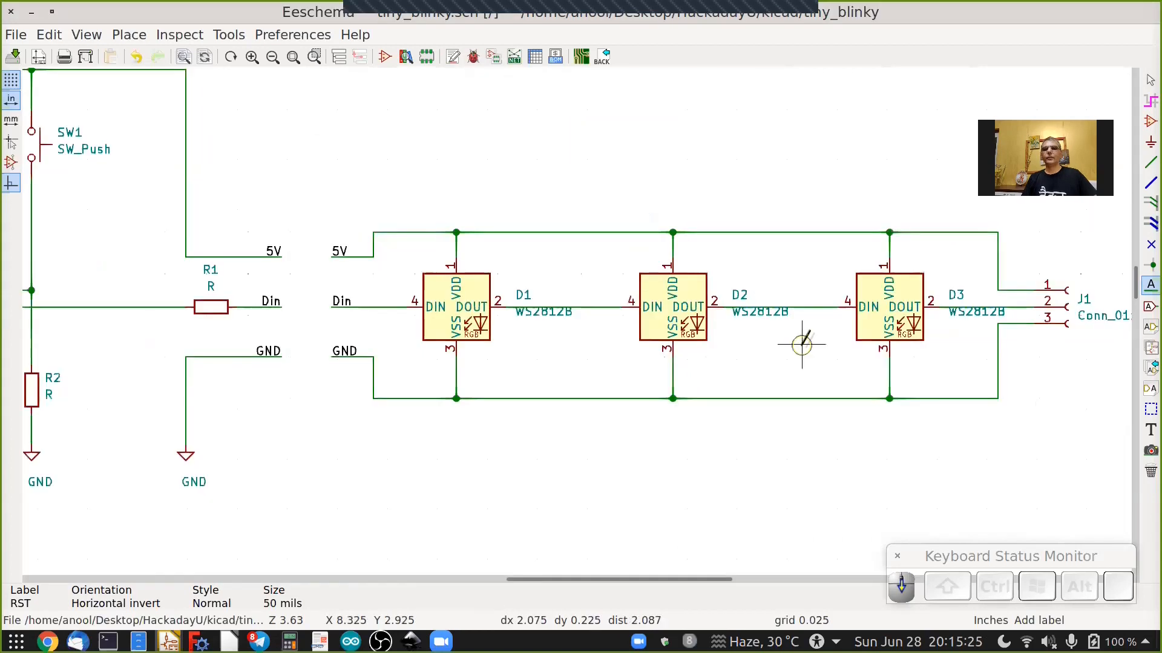
Inspect the new reference designators on the components and connectors across the schematic.
scroll(801, 345, down, 3)
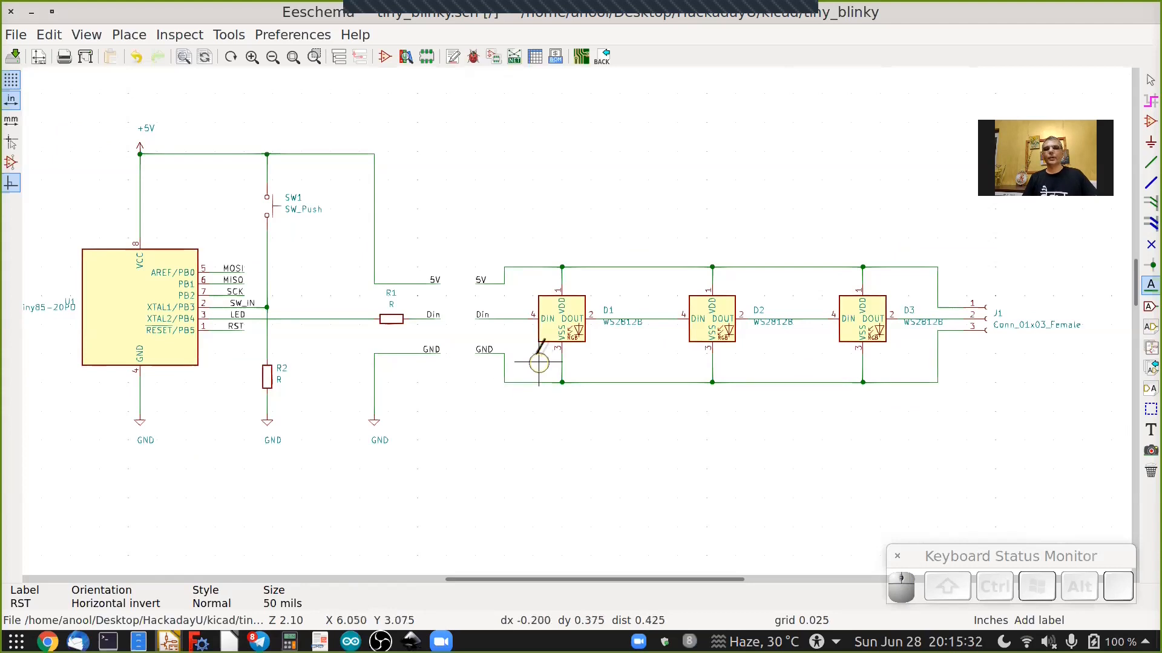
scroll(536, 356, up, 1)
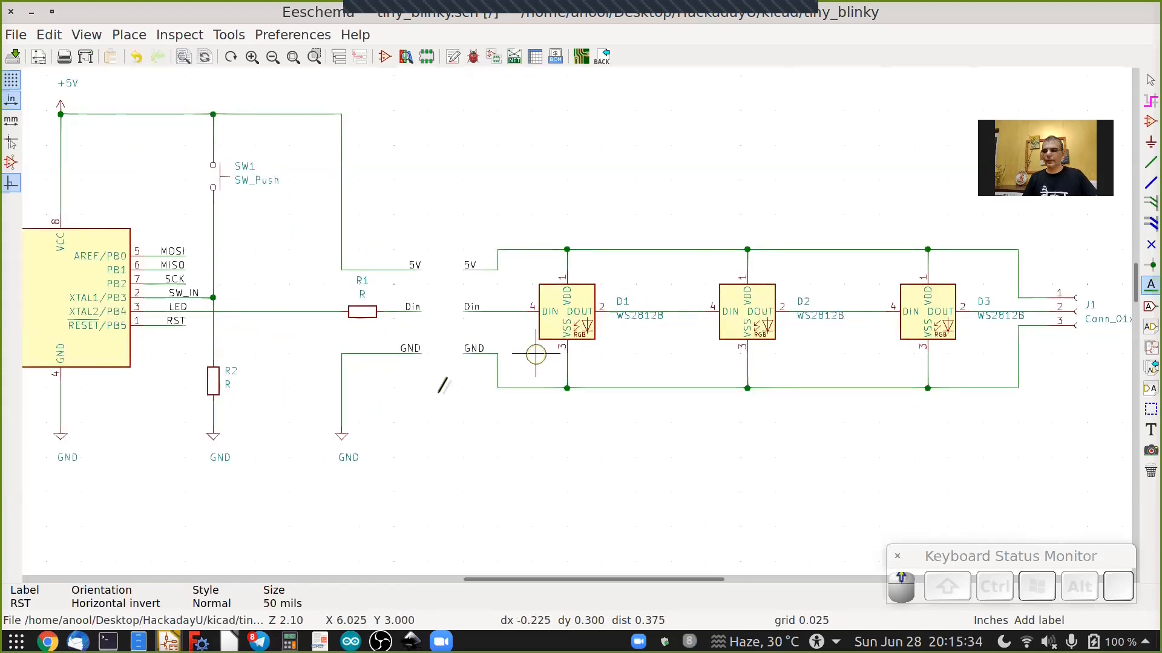
scroll(440, 392, down, 1)
scroll(440, 390, down, 2)
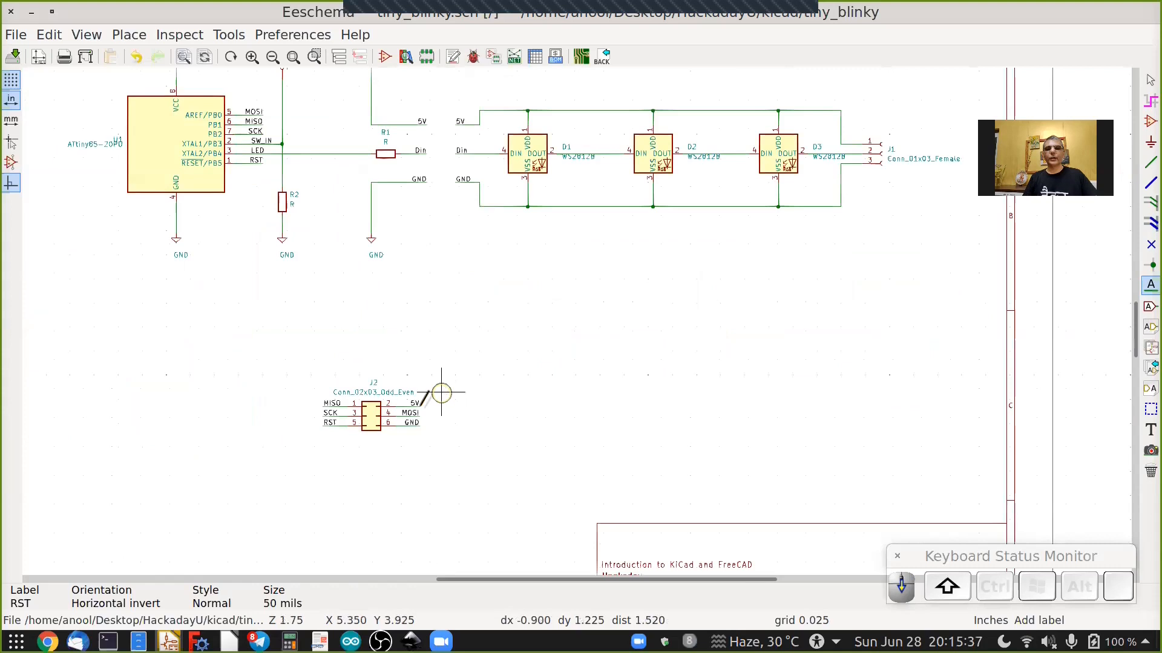
scroll(444, 390, up, 4)
scroll(419, 413, up, 3)
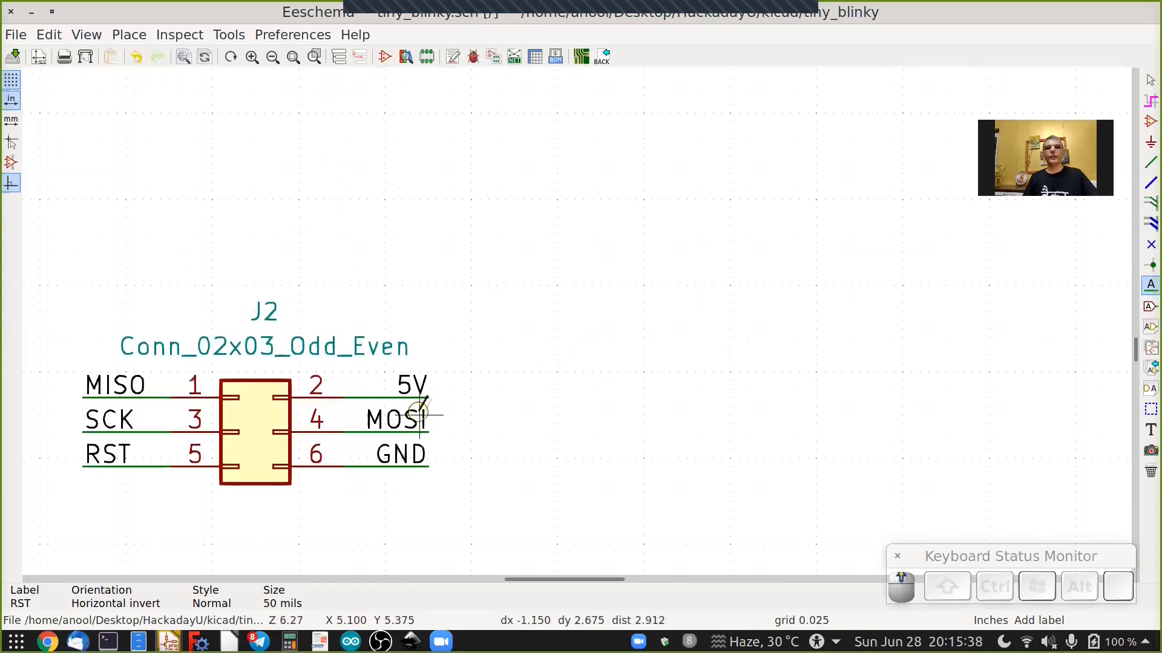
scroll(419, 413, down, 6)
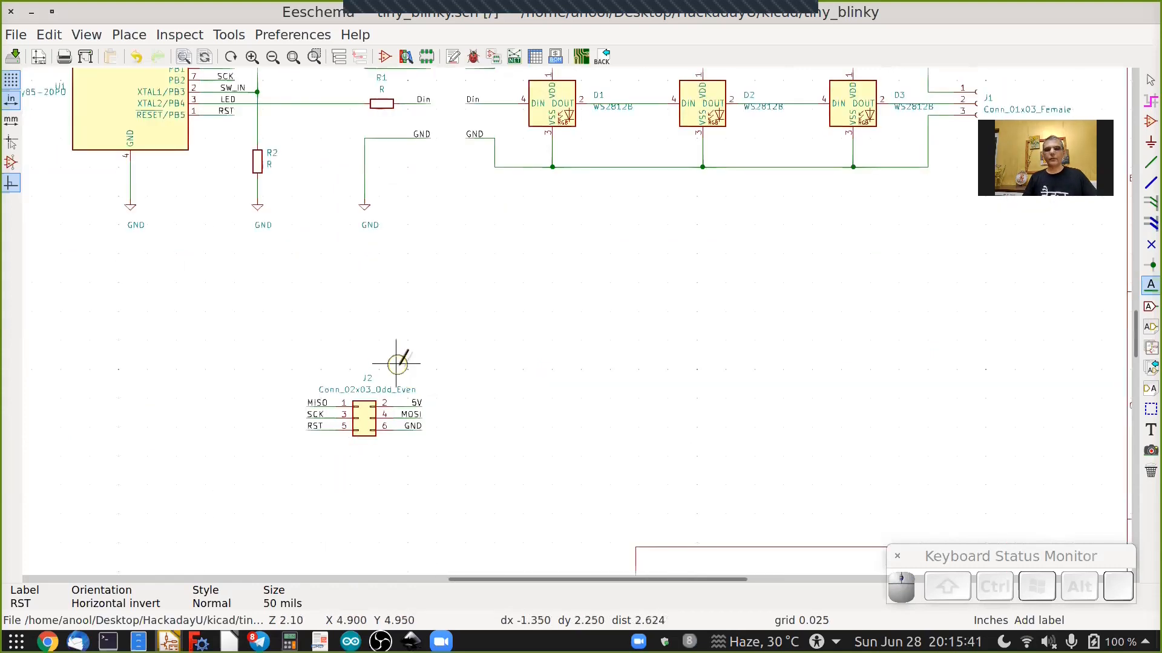
shift+scroll(400, 360, up, 2)
ctrl+scroll(402, 363, left, 4)
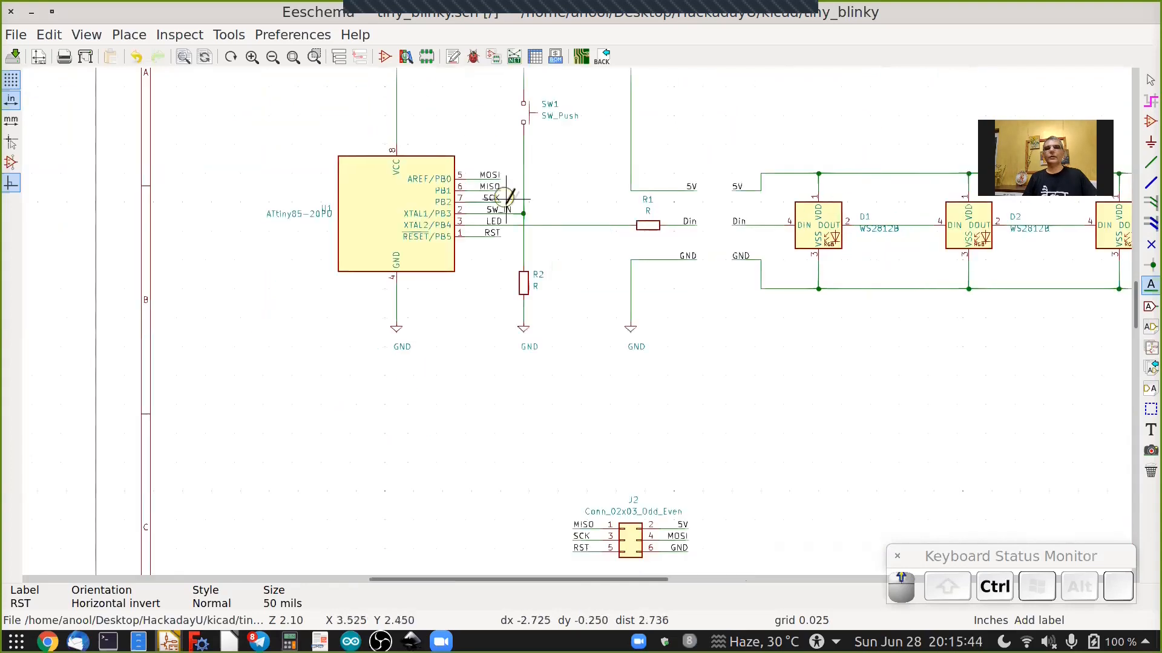
scroll(507, 197, up, 1)
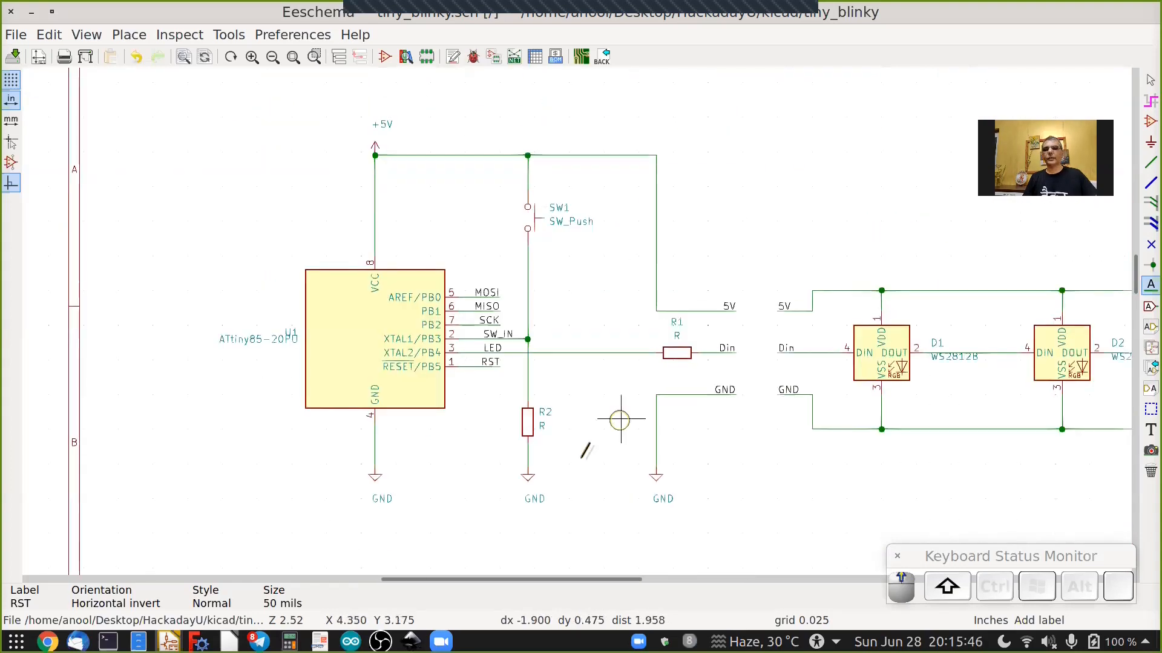
scroll(572, 434, up, 2)
scroll(563, 435, up, 1)
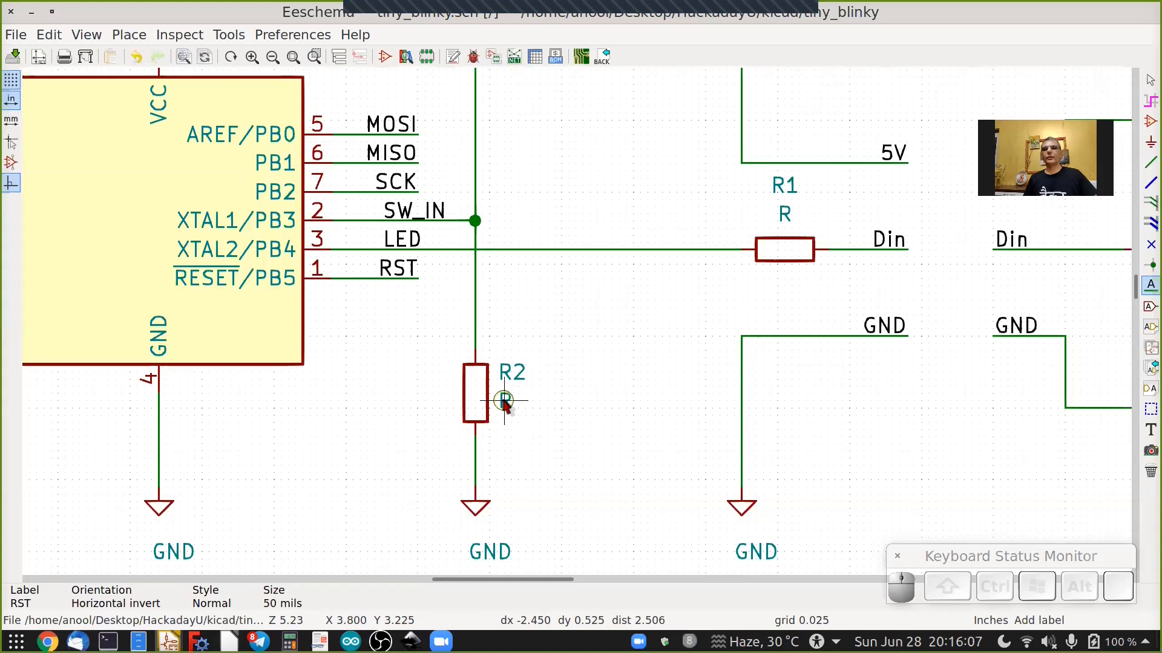
Set the value of the 10k pull-down resistor R2 to 10k.
click(539, 248)
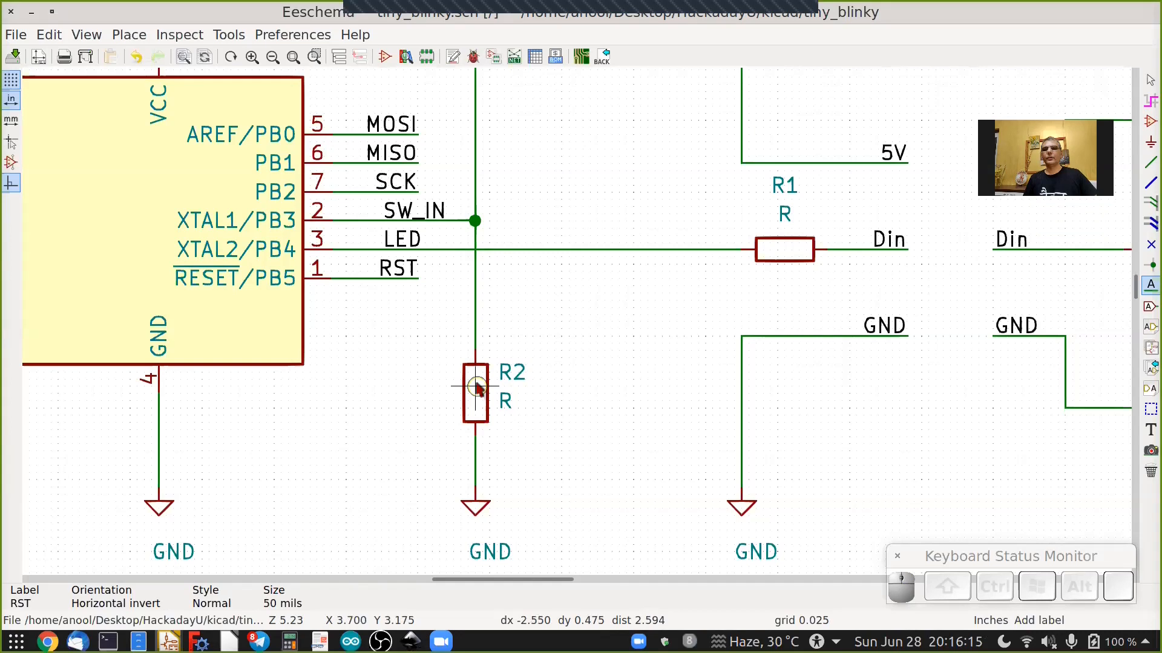
right_click(476, 388)
mouse_move(547, 365)
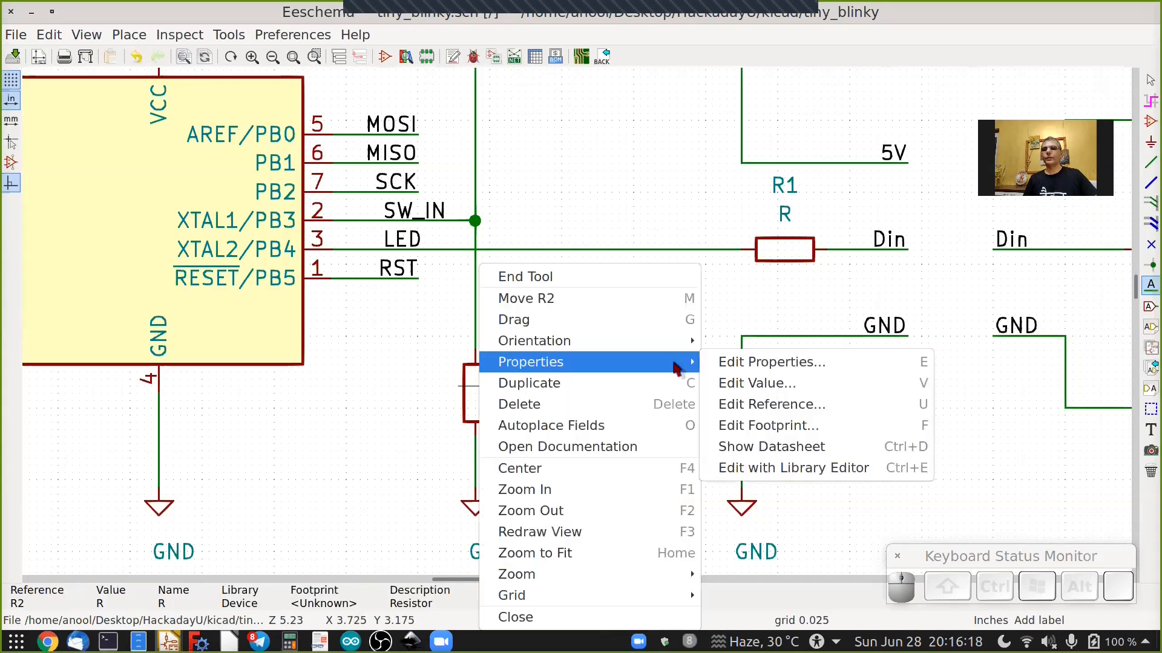
click(752, 383)
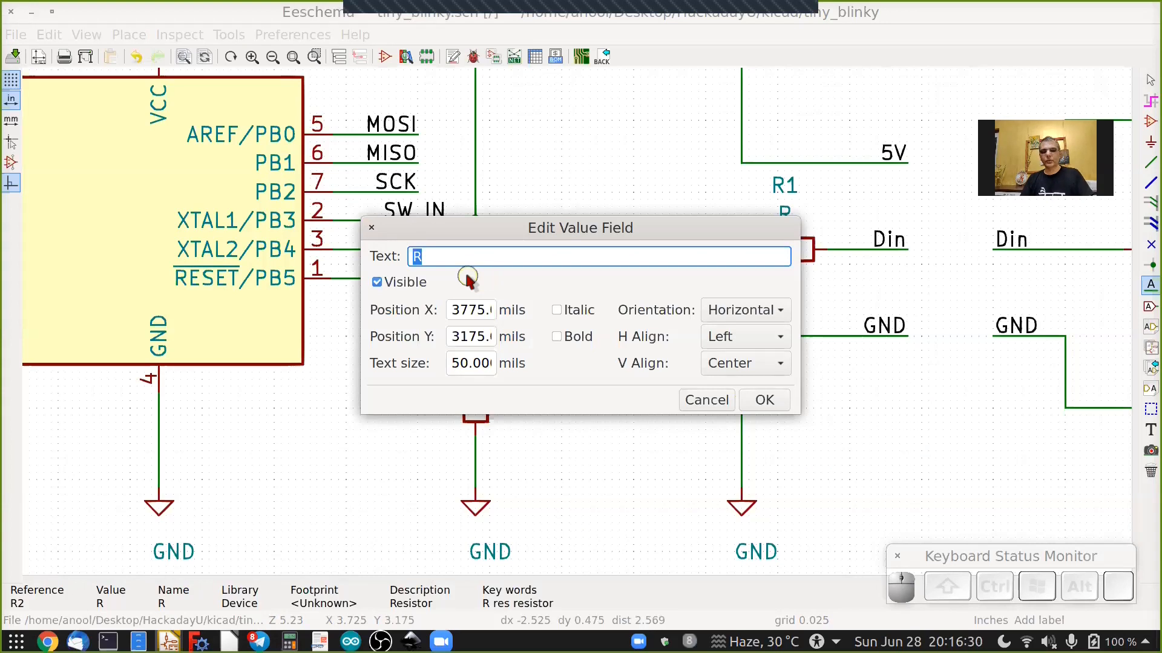
text(10k)
key(Return)
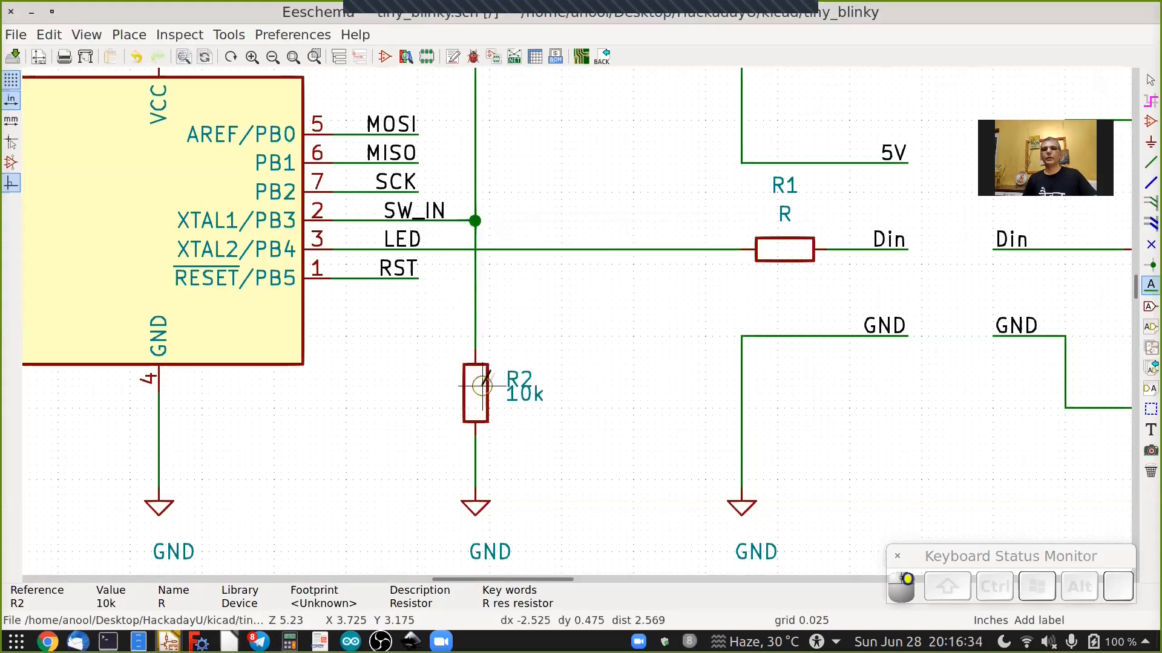
Set the value of the LED series resistor R1 to 330E.
right_click(786, 211)
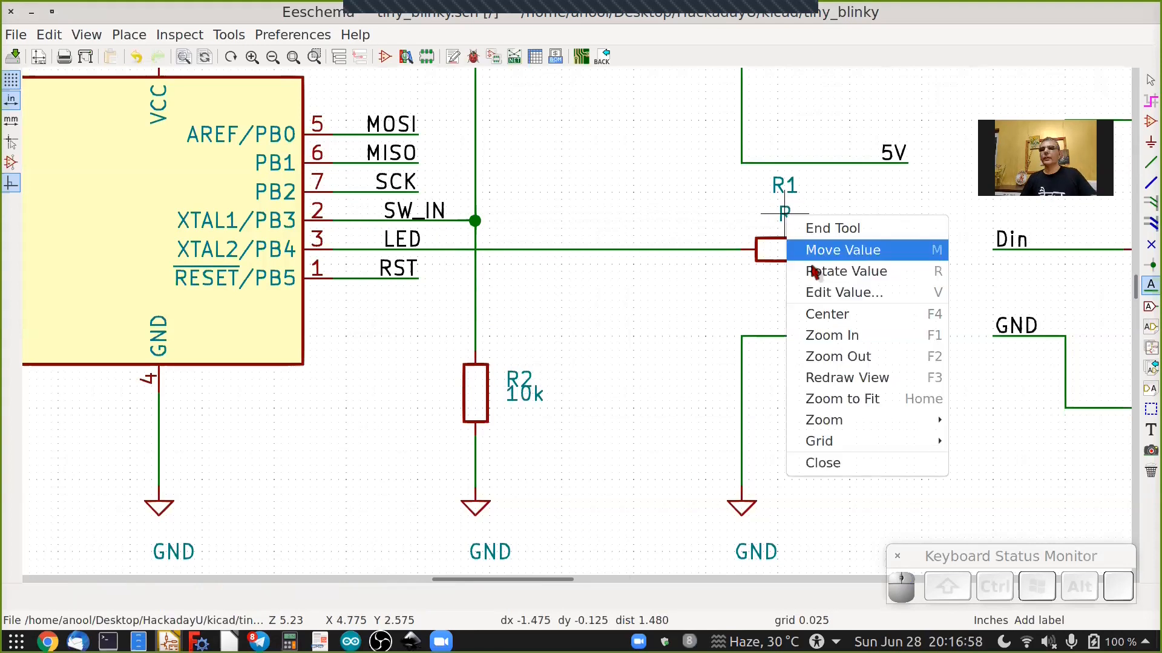
click(818, 292)
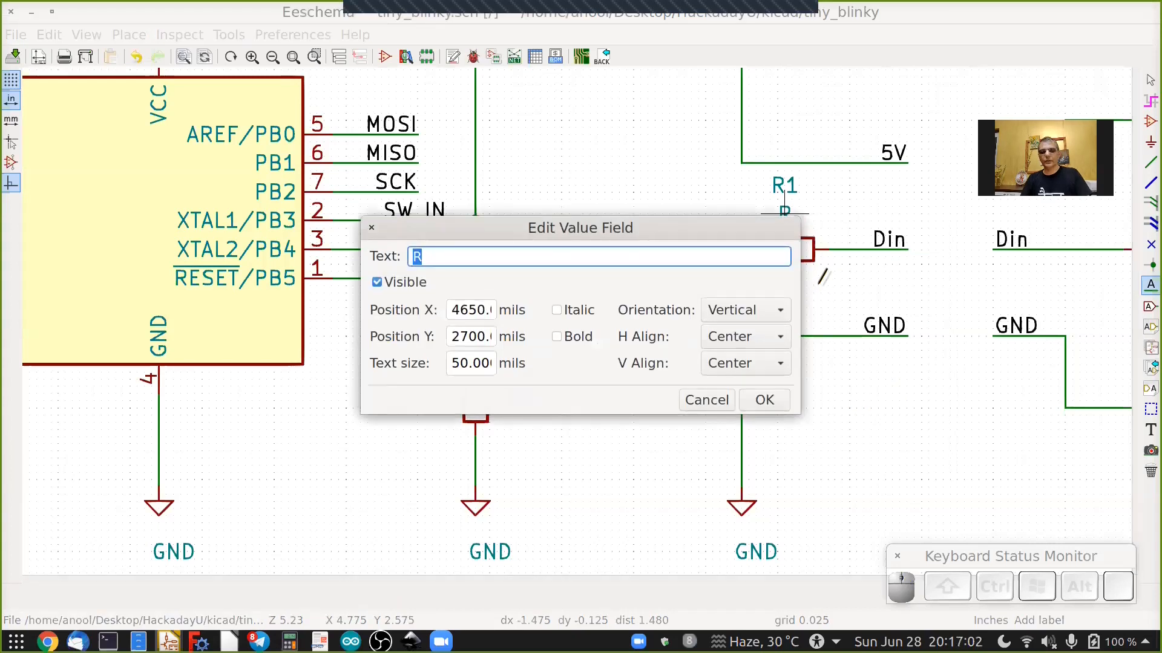
text(330)
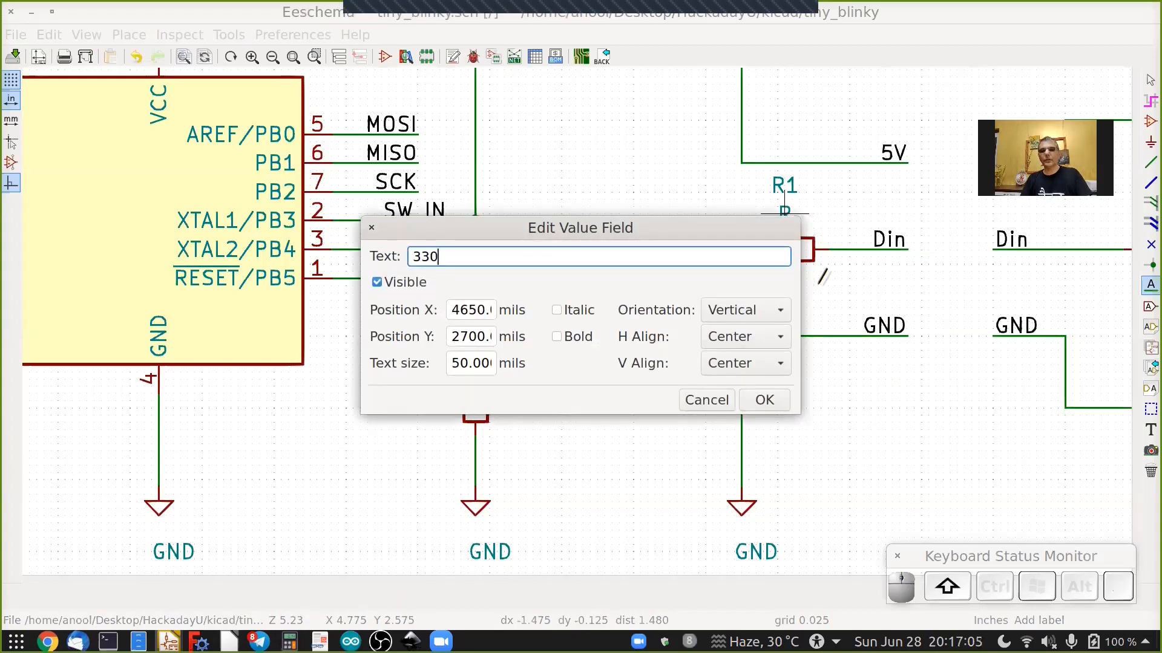
text(E)
key(Return)
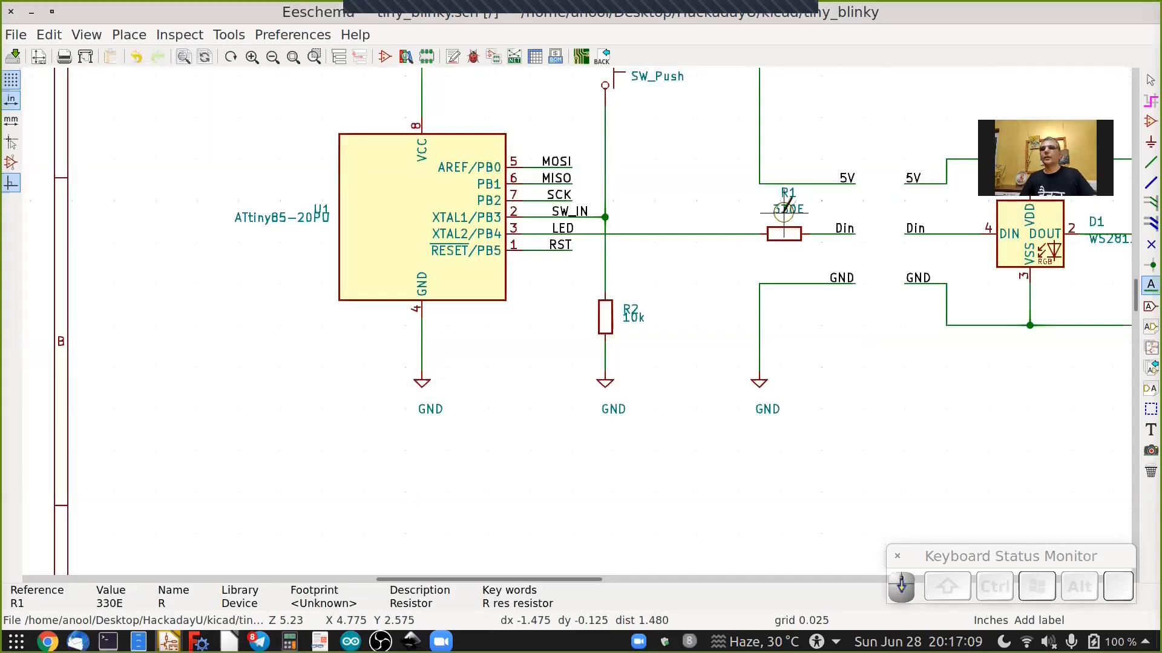
Set the value of the output connector J1 to Dout.
scroll(784, 210, down, 2)
ctrl+scroll(784, 210, down, 2)
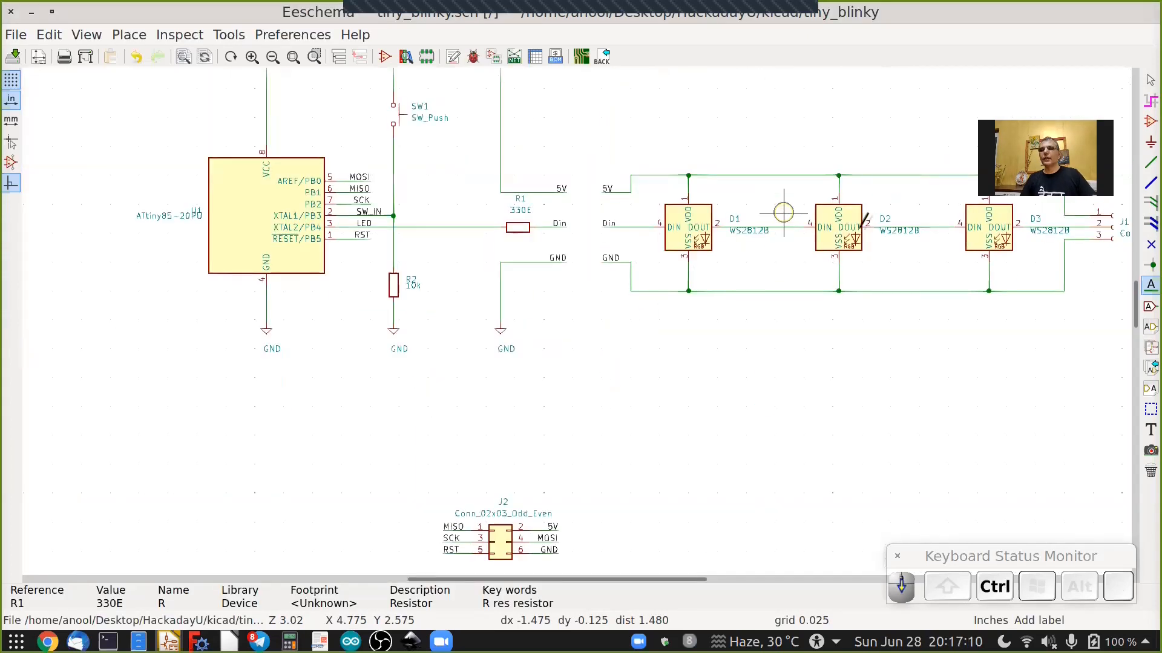
ctrl+scroll(811, 225, down, 3)
scroll(756, 234, up, 3)
double_click(753, 233)
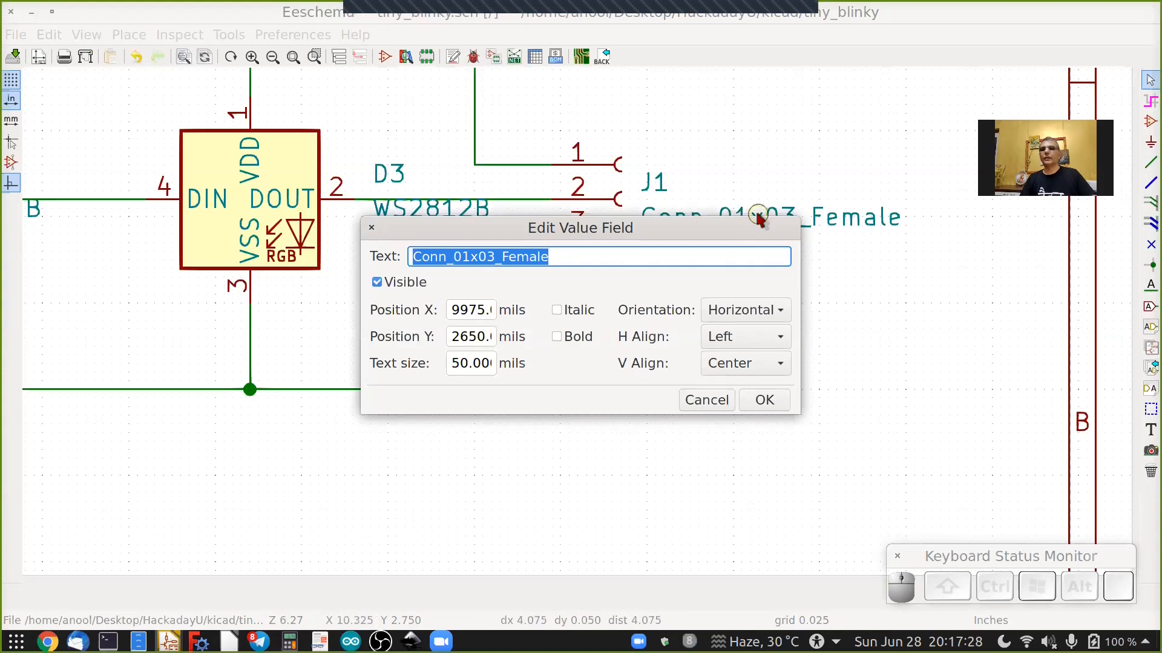
key(shift)
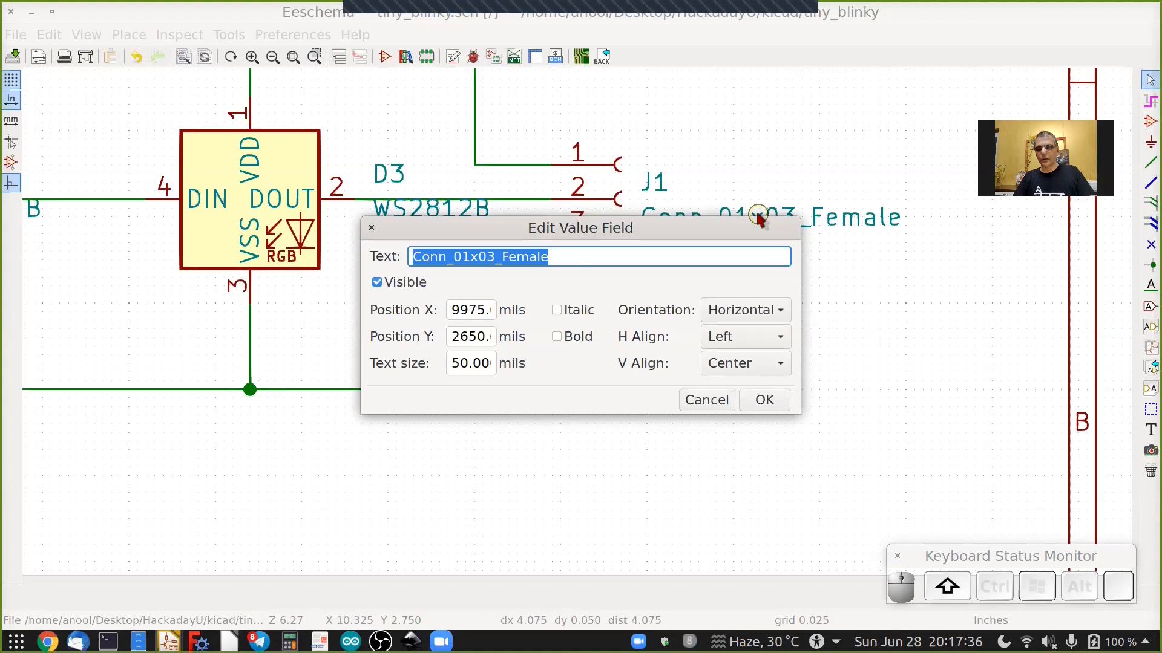
text(Dout)
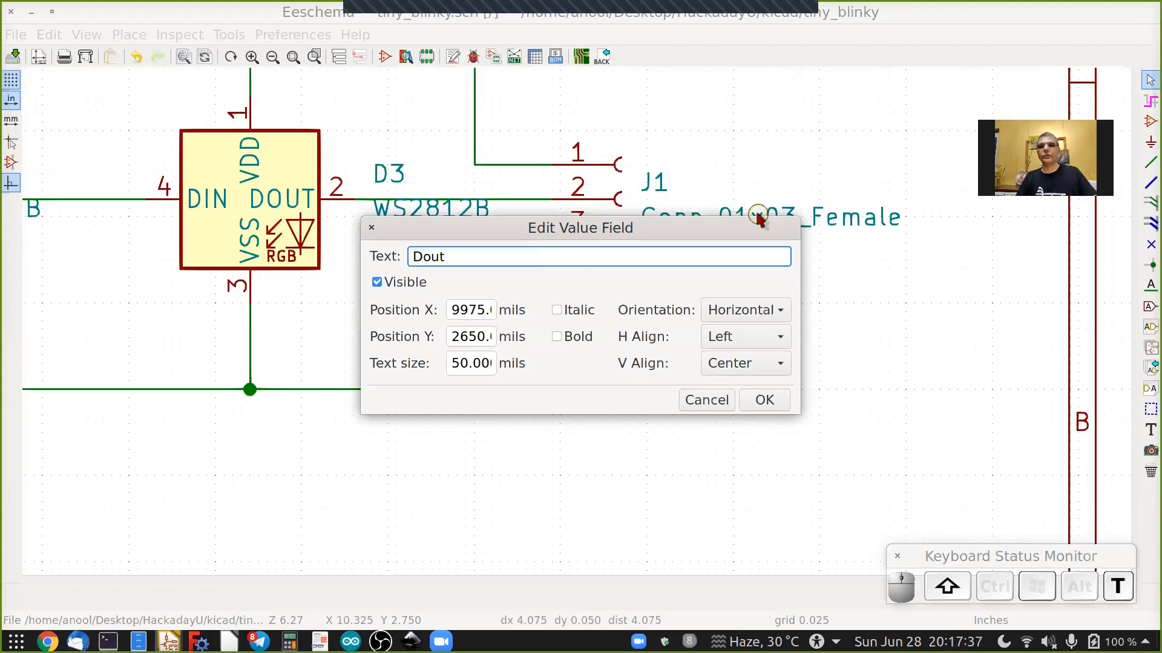
key(Return)
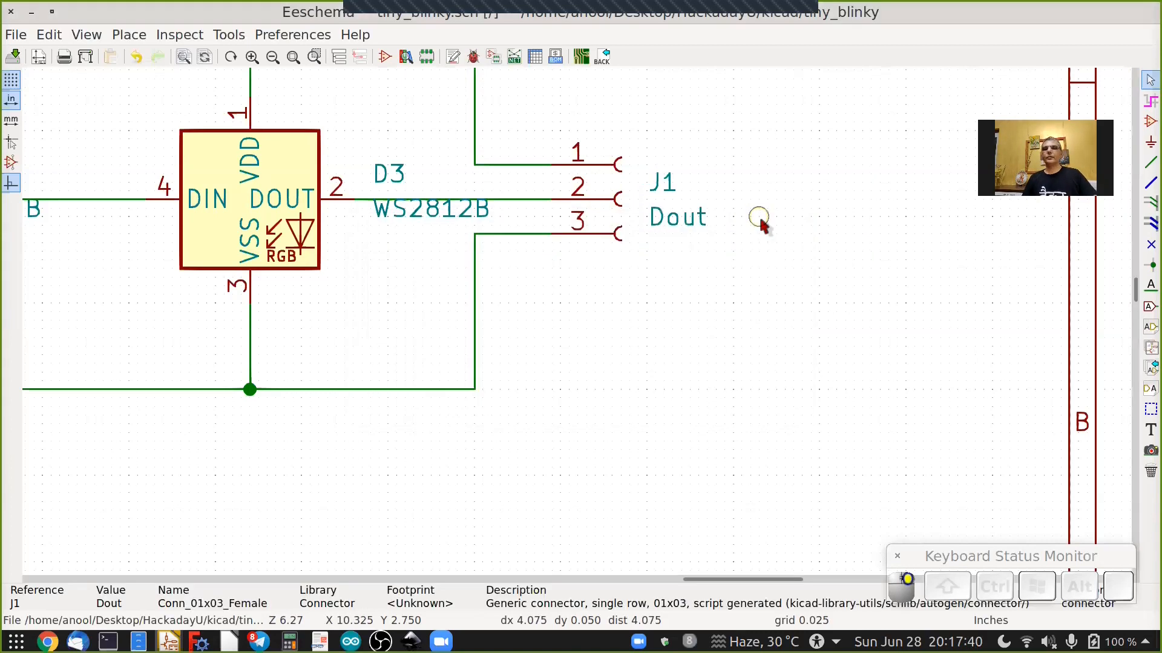
Set the value of the six-pin programming connector J2 to SPI PROG.
scroll(758, 216, down, 2)
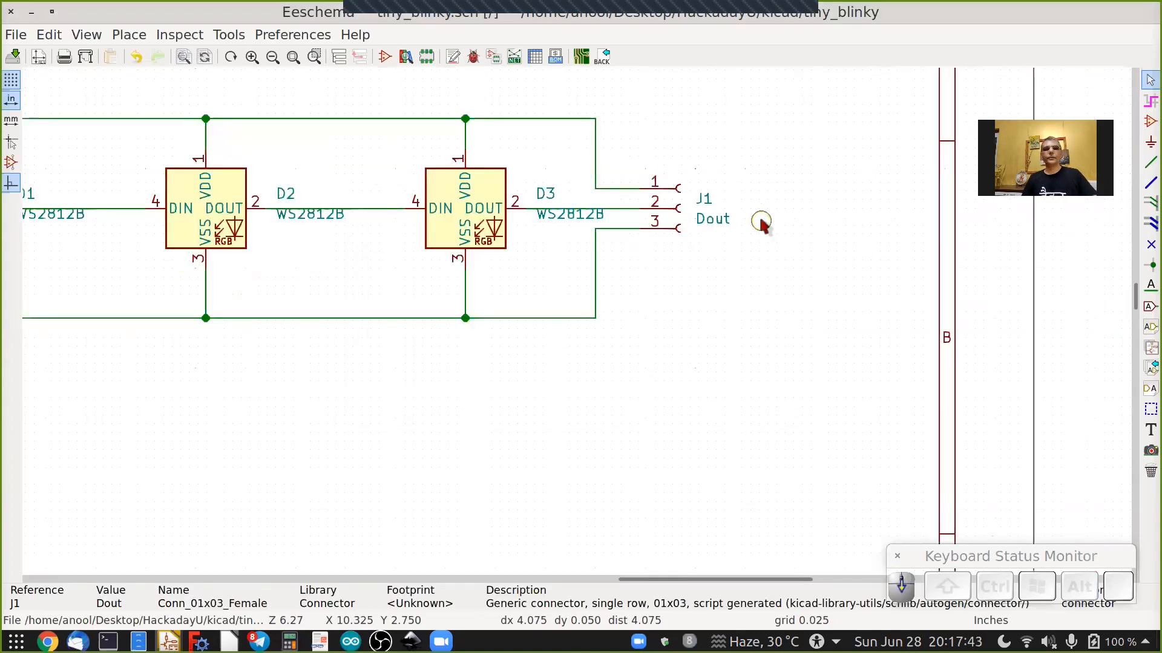
scroll(760, 222, down, 4)
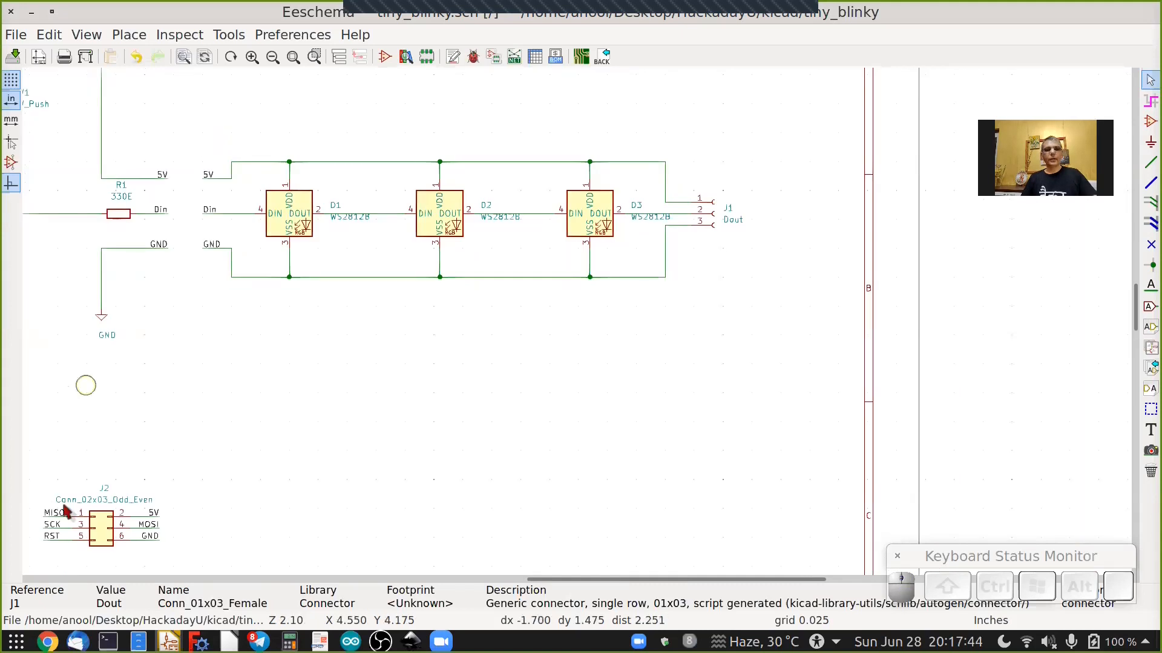
scroll(67, 512, up, 1)
scroll(70, 532, up, 2)
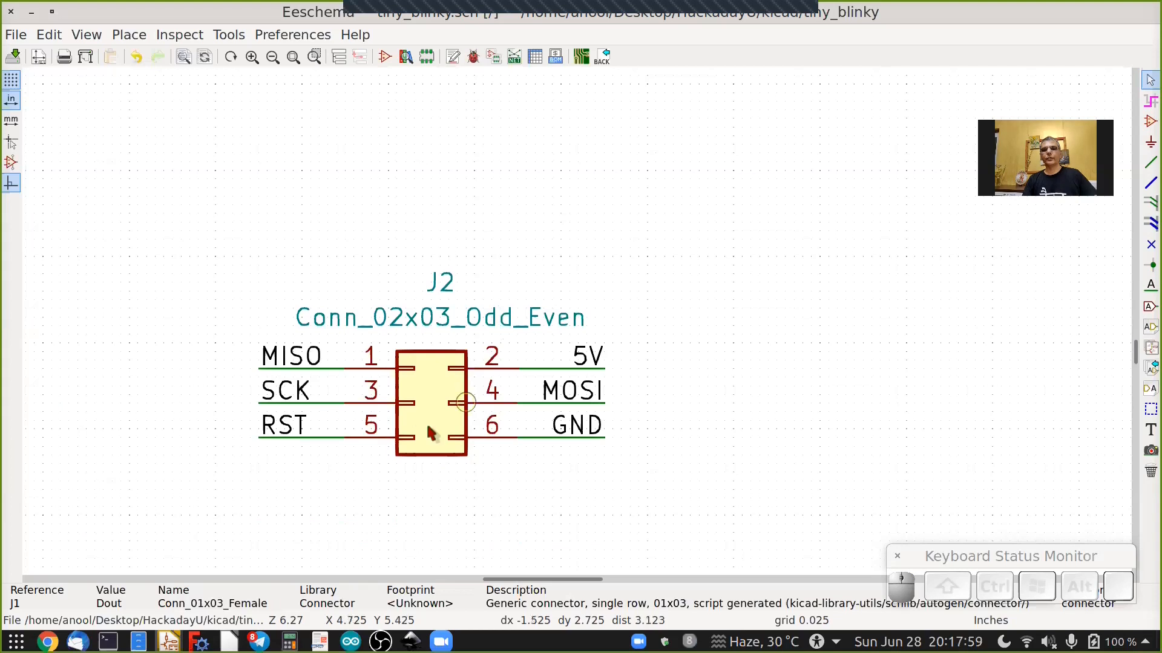
key(v)
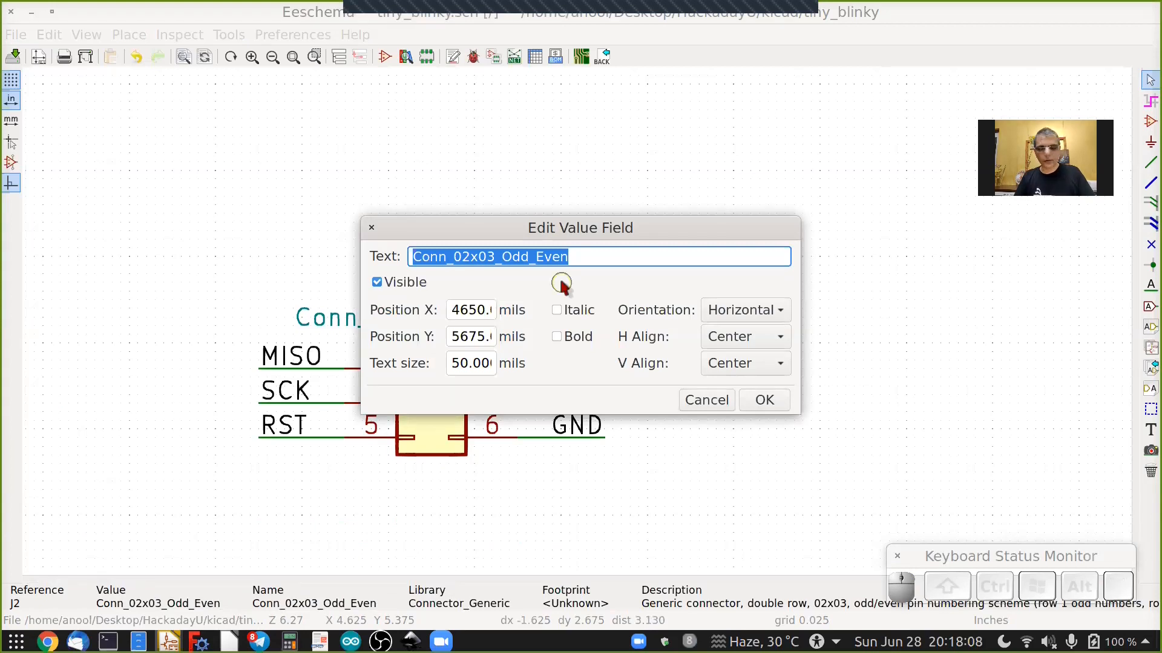
text(SPI)
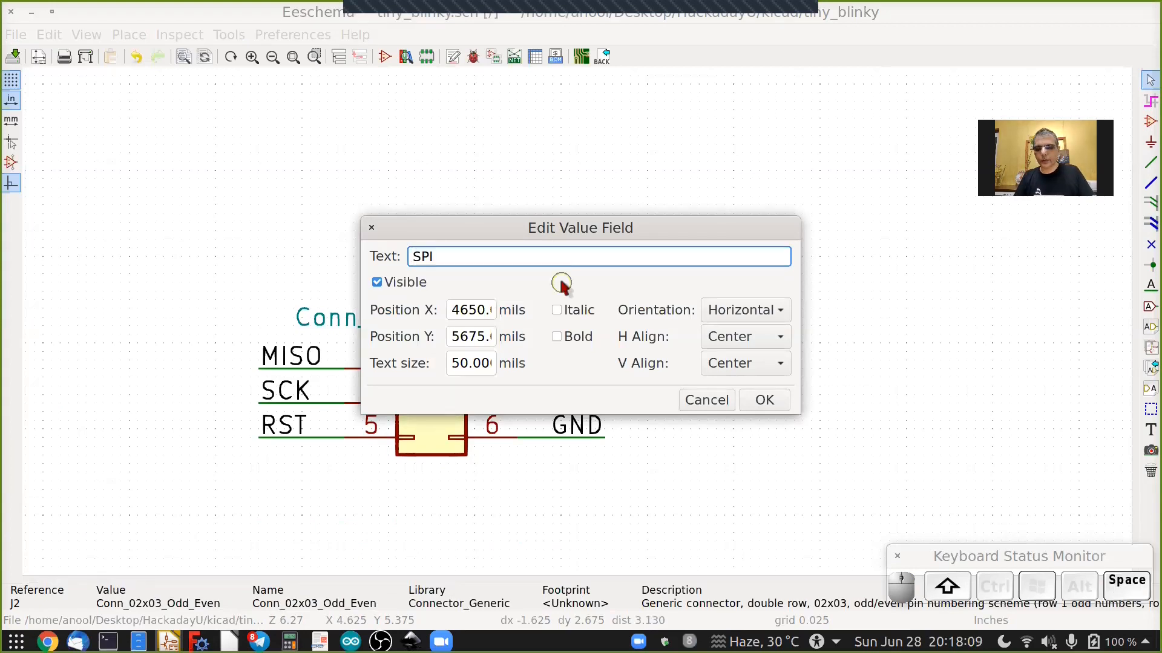
text( PROG)
key(Return)
Set the value of the push-button switch SW1 to SW.
scroll(428, 392, down, 4)
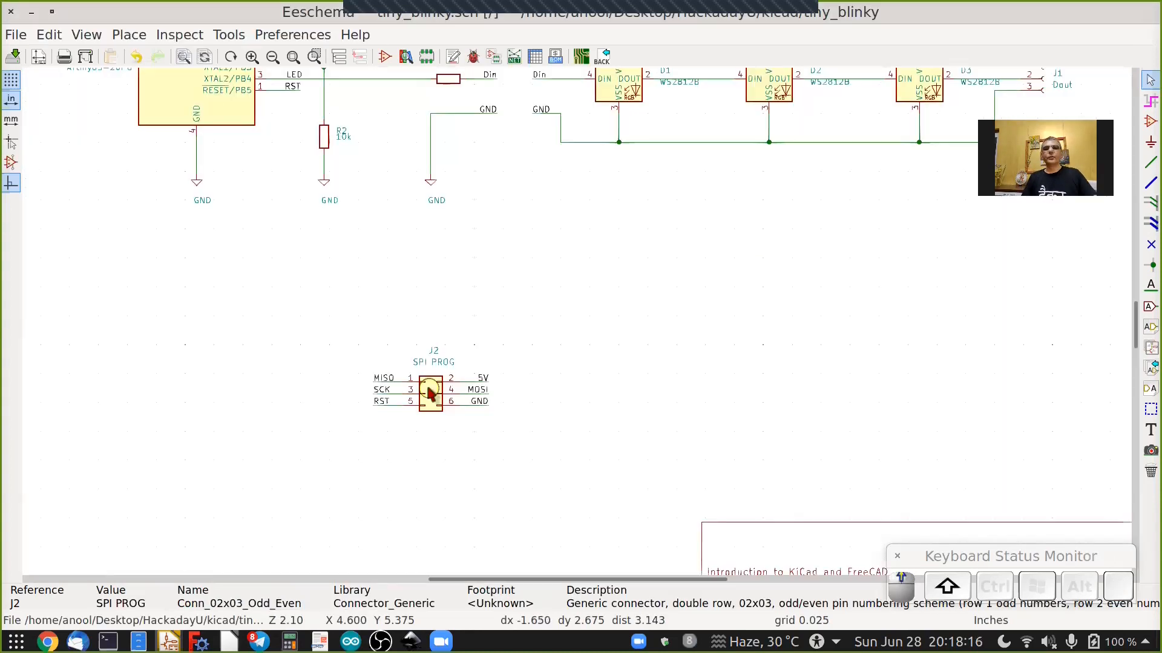
shift+scroll(429, 392, up, 4)
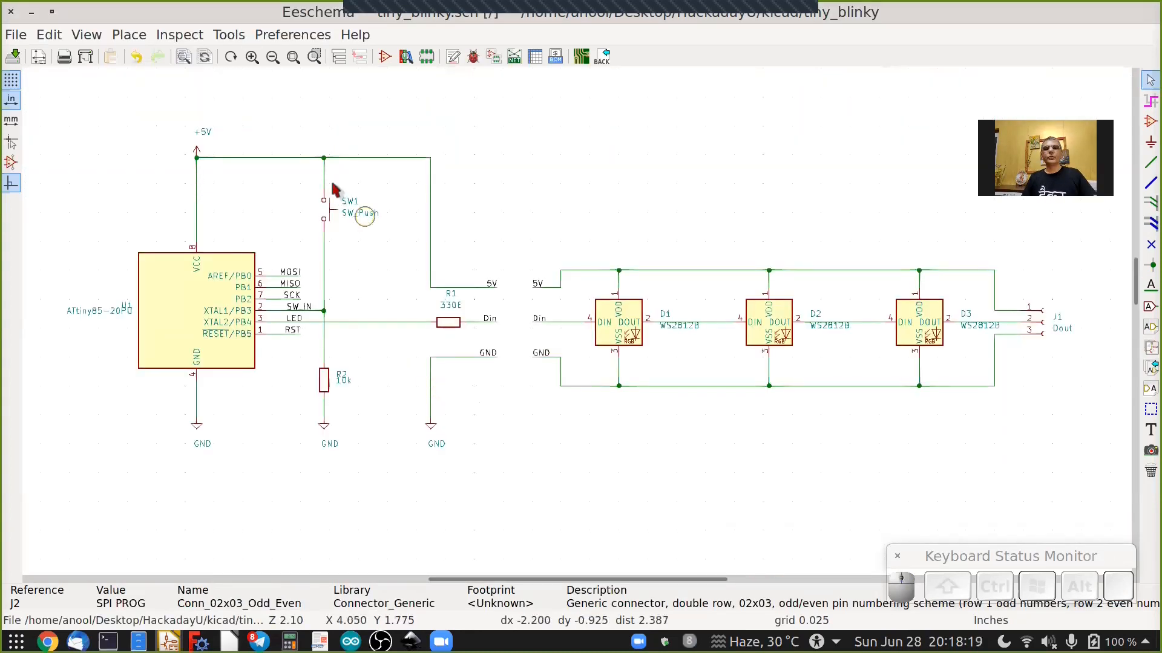
scroll(362, 224, up, 3)
scroll(363, 253, up, 2)
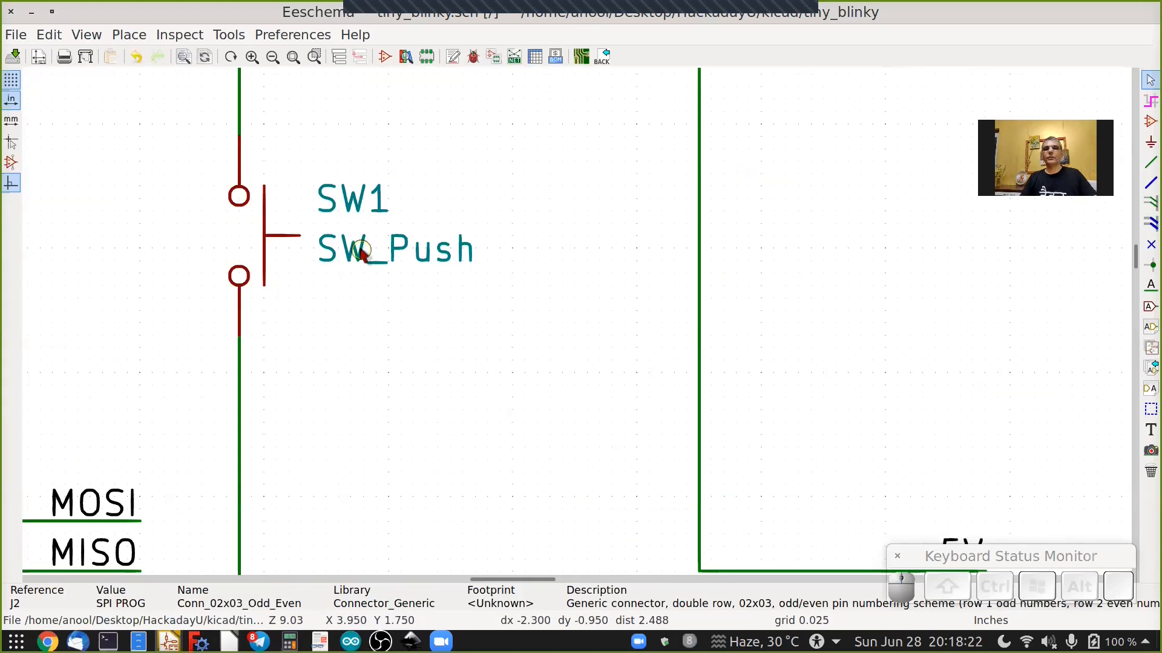
double_click(360, 253)
text(SW)
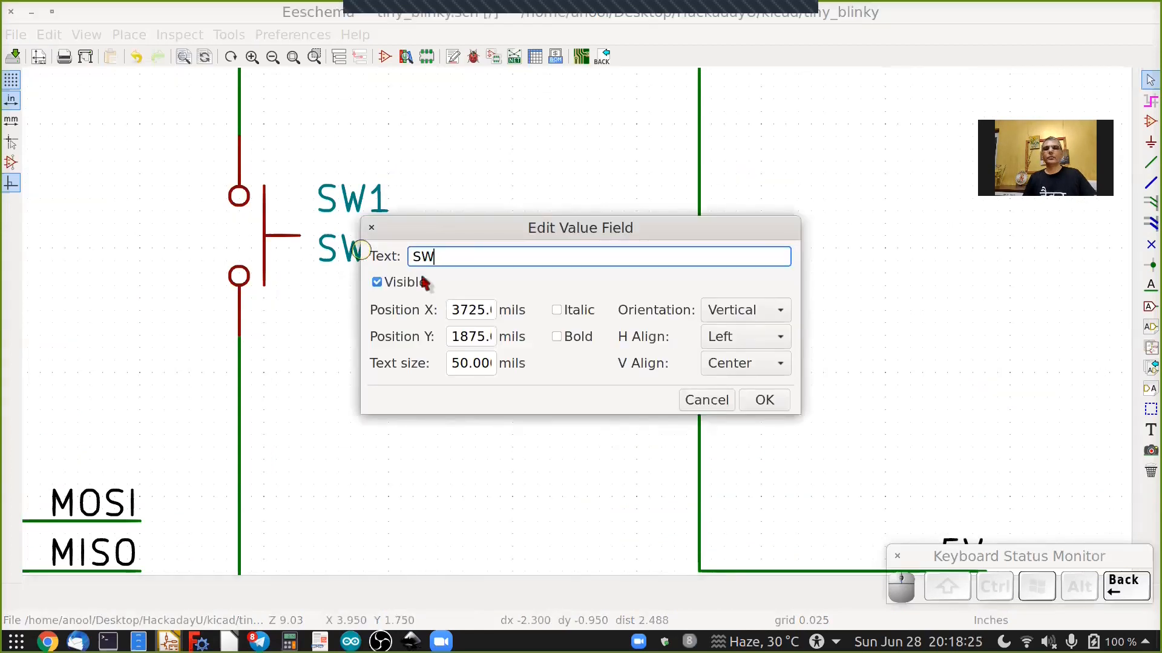
key(Return)
Rotate U1's ATtiny85-20PU value text vertical inside the symbol body and move the U1 reference above the symbol's top-left corner.
scroll(423, 278, down, 1)
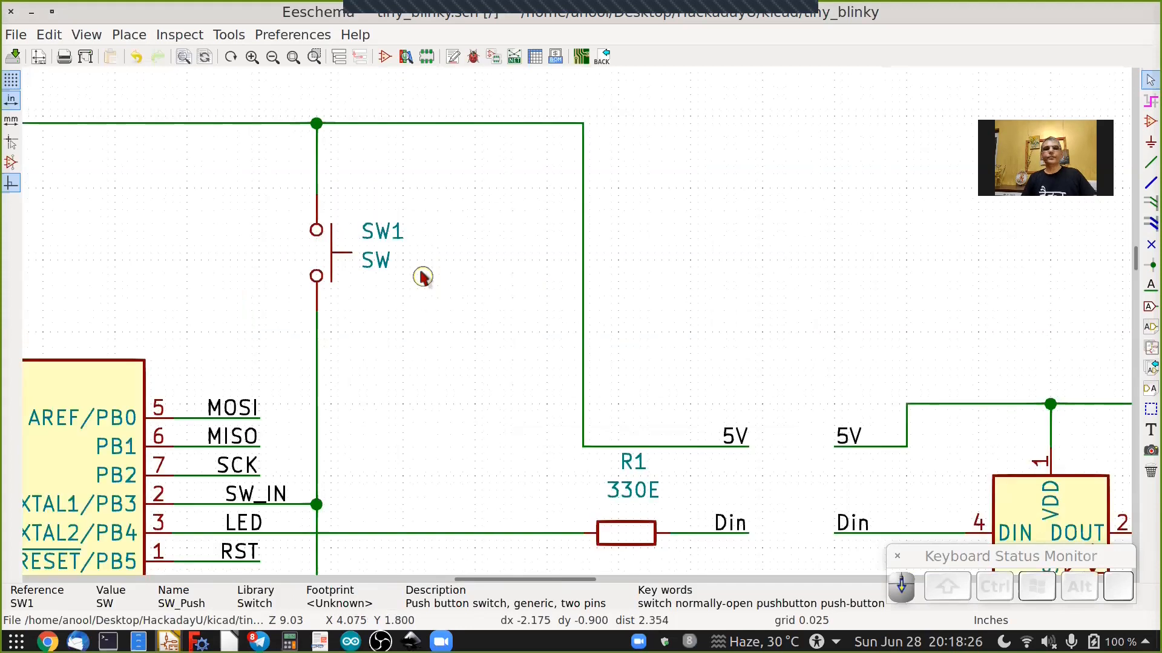
scroll(422, 277, down, 1)
shift+scroll(422, 277, down, 1)
shift+scroll(422, 277, down, 2)
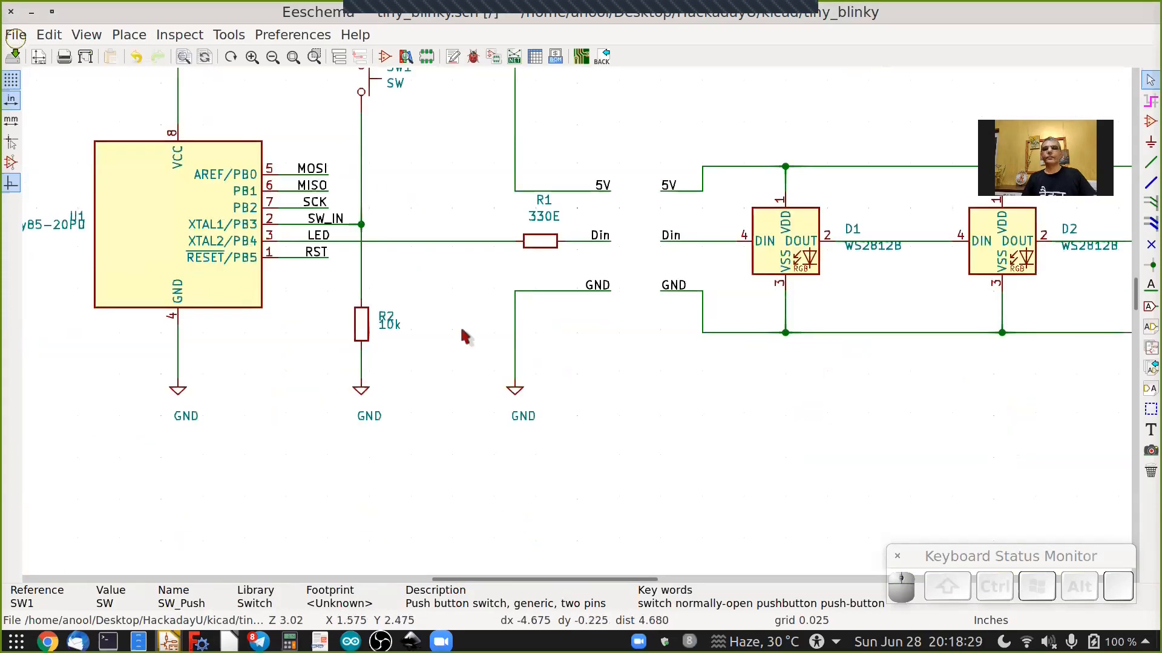
scroll(461, 332, down, 2)
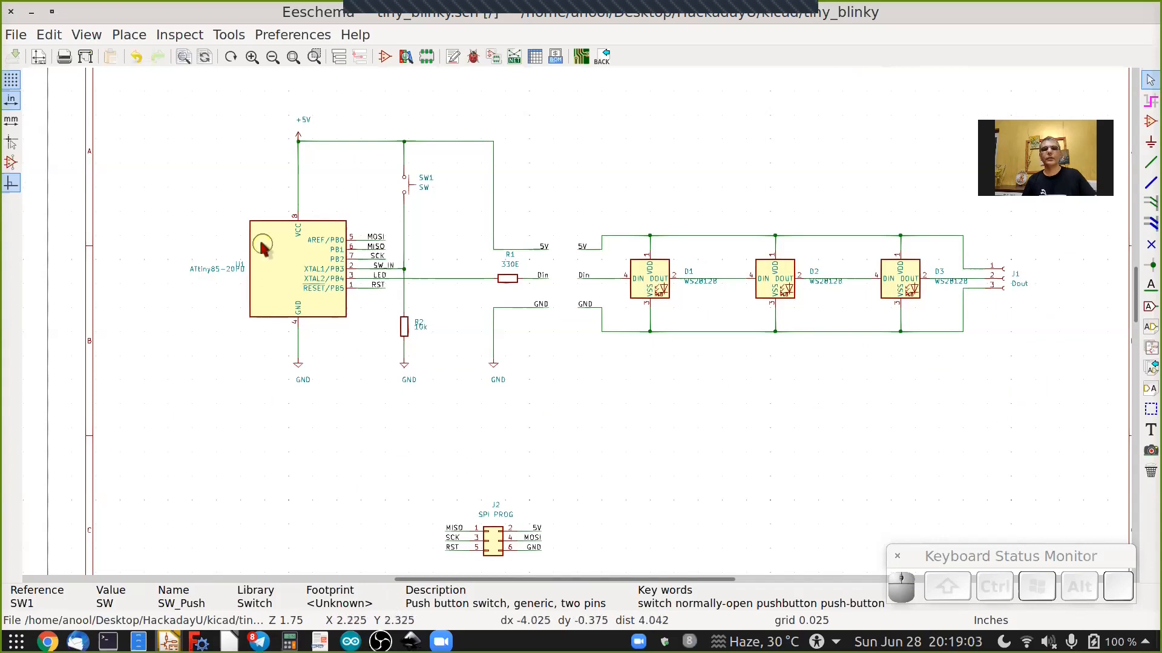
scroll(227, 248, up, 2)
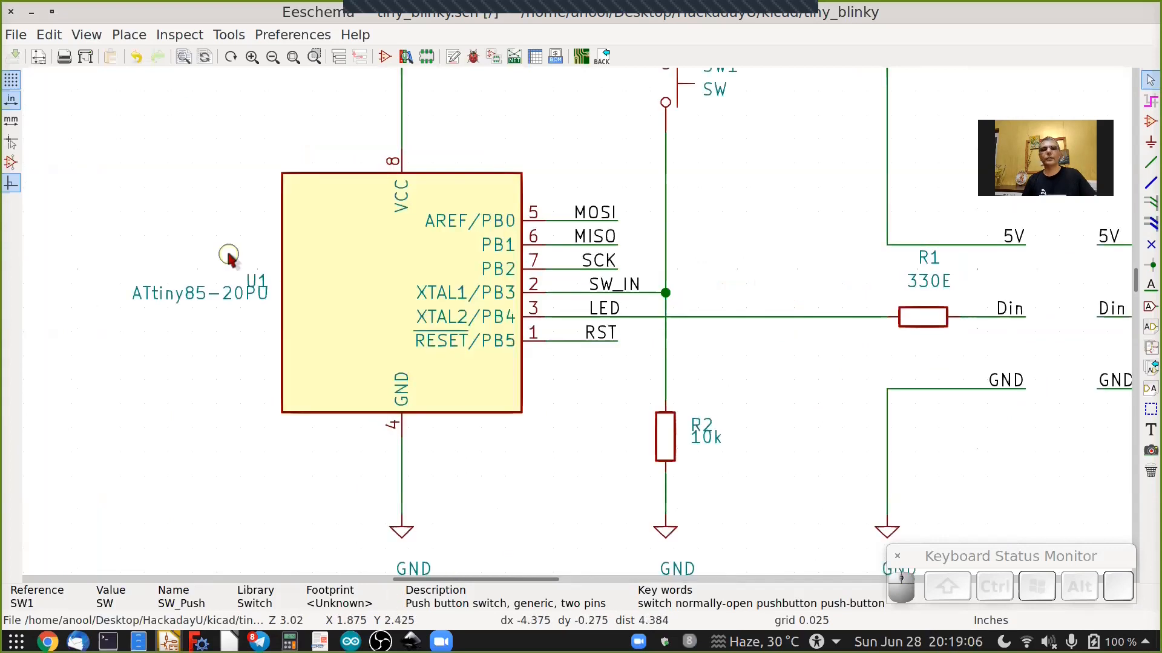
scroll(228, 254, up, 1)
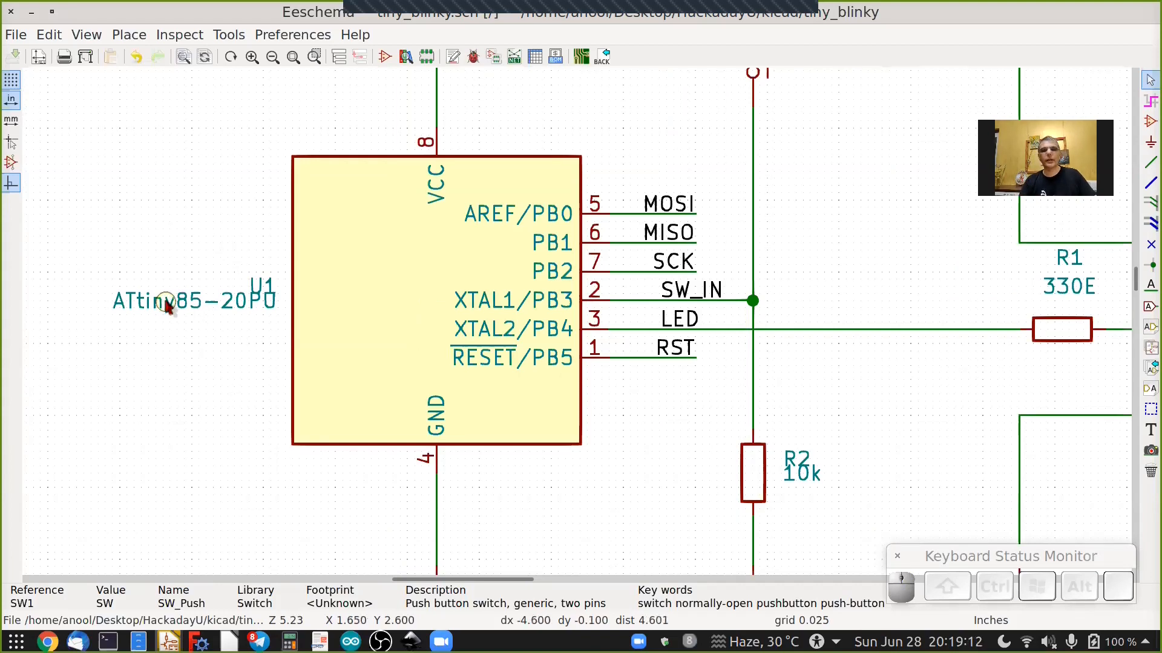
key(m)
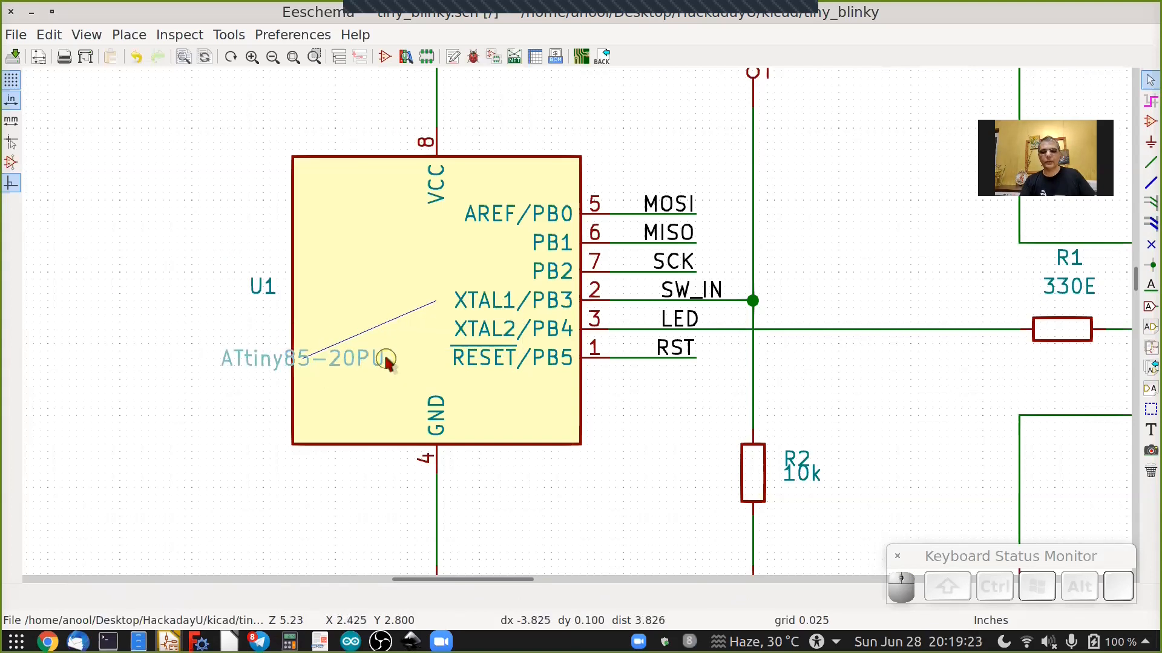
key(r)
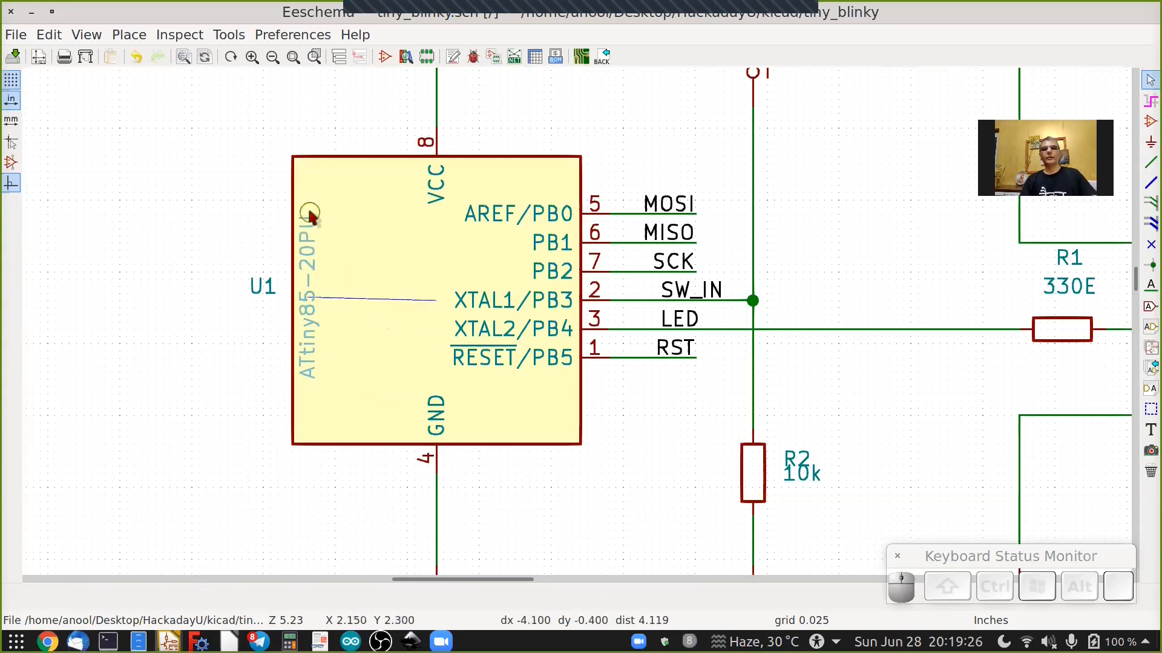
click(308, 212)
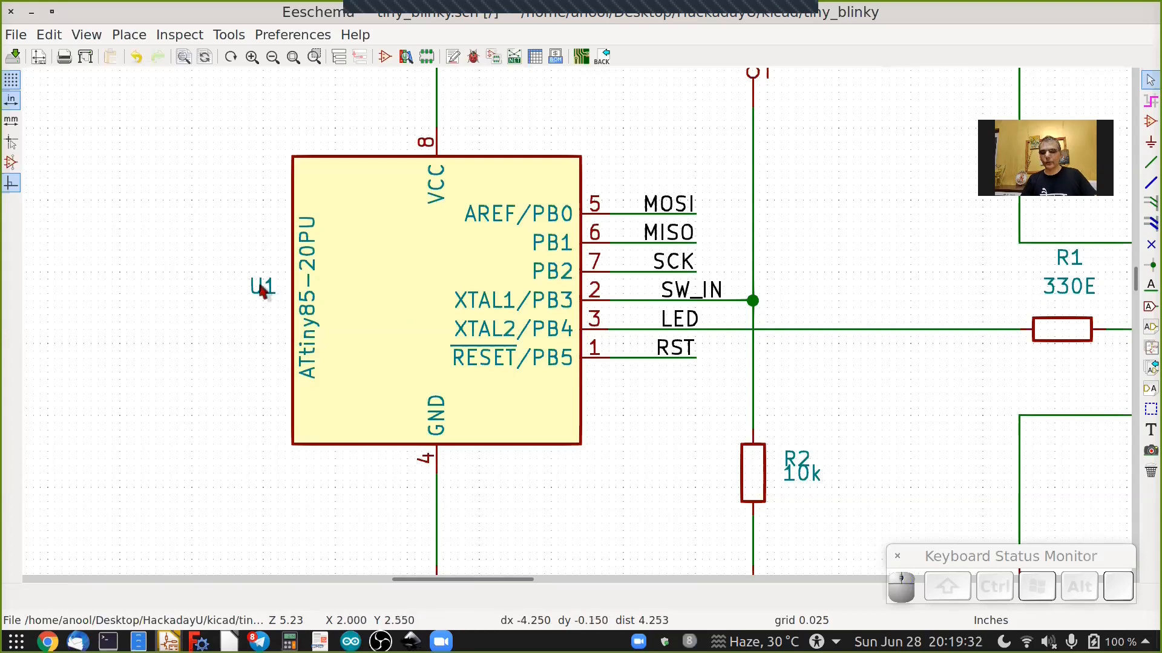
key(m)
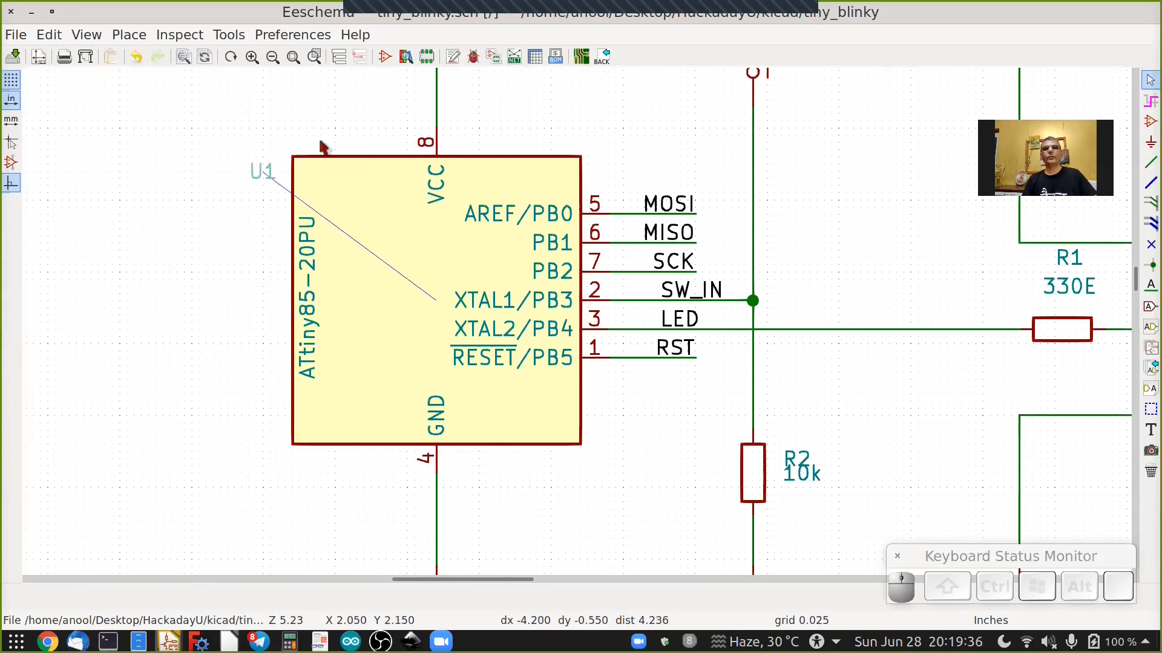
click(321, 145)
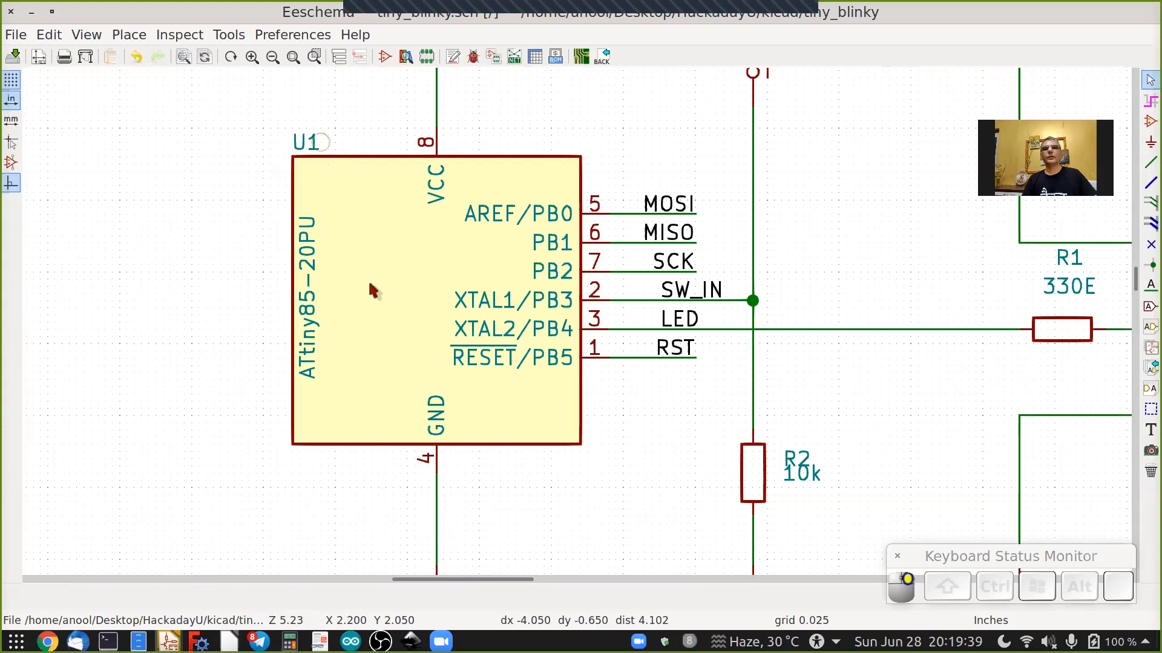
Rotate R2's reference vertical inside the resistor body and move its 10k value above the resistor.
scroll(368, 278, down, 1)
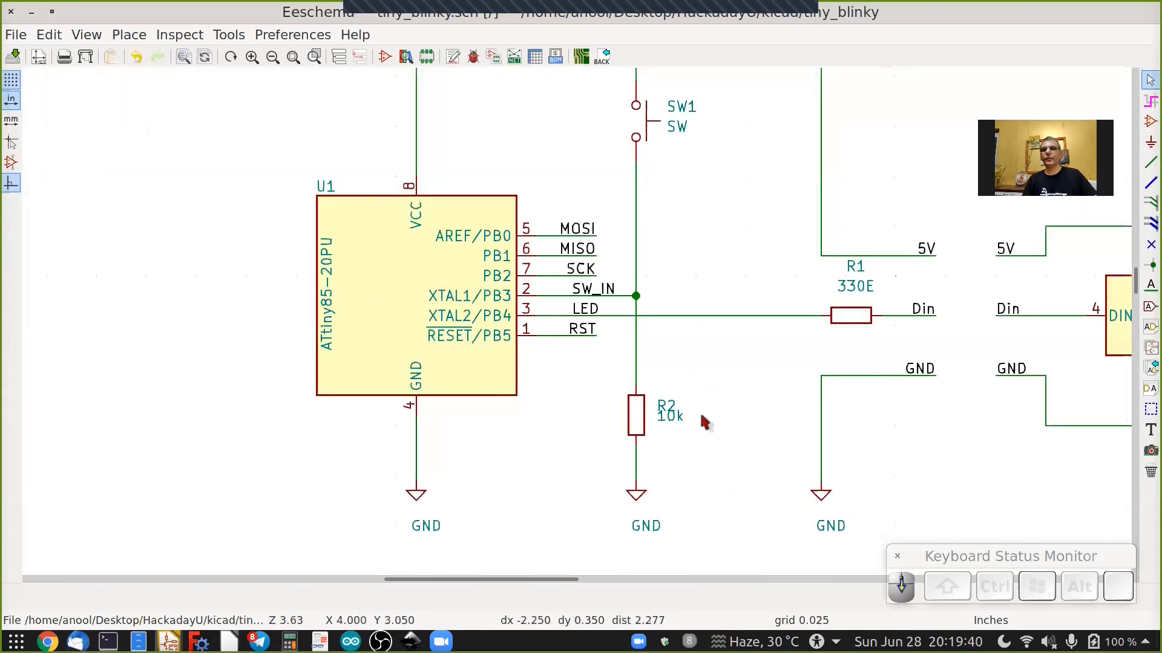
scroll(660, 437, up, 2)
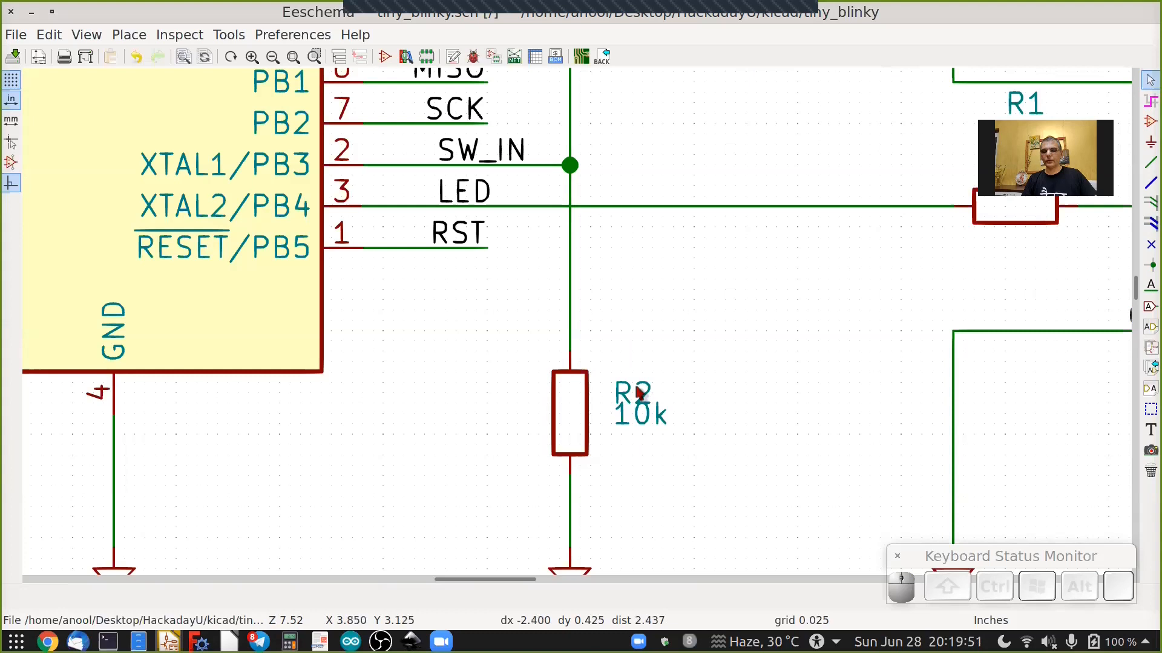
key(m)
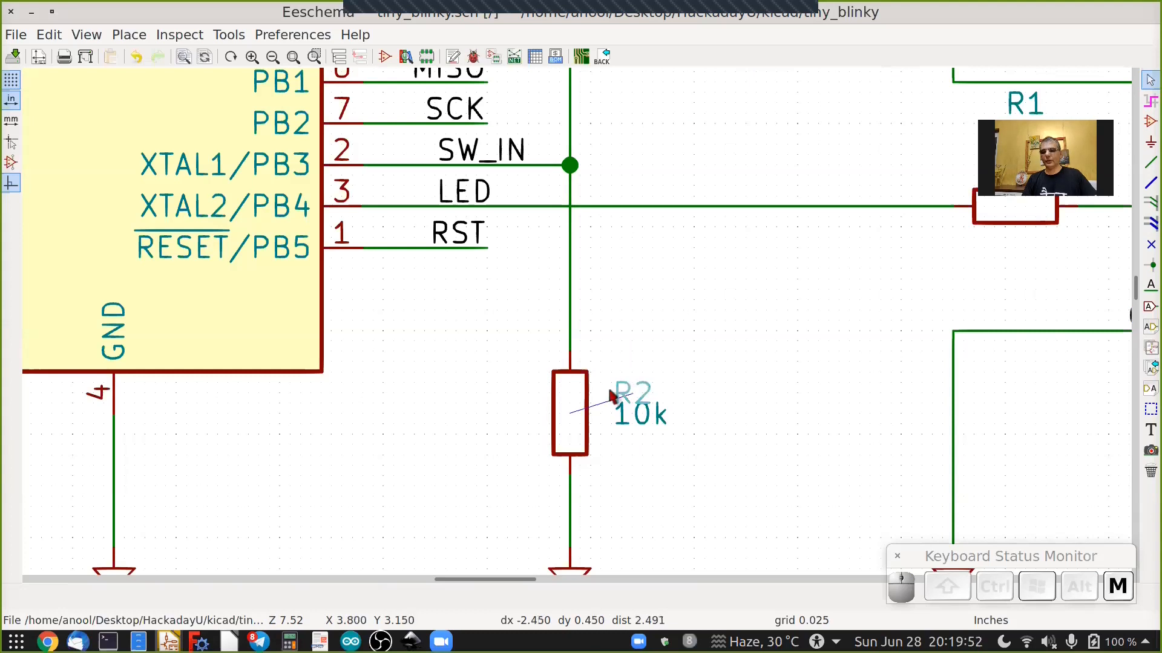
key(r)
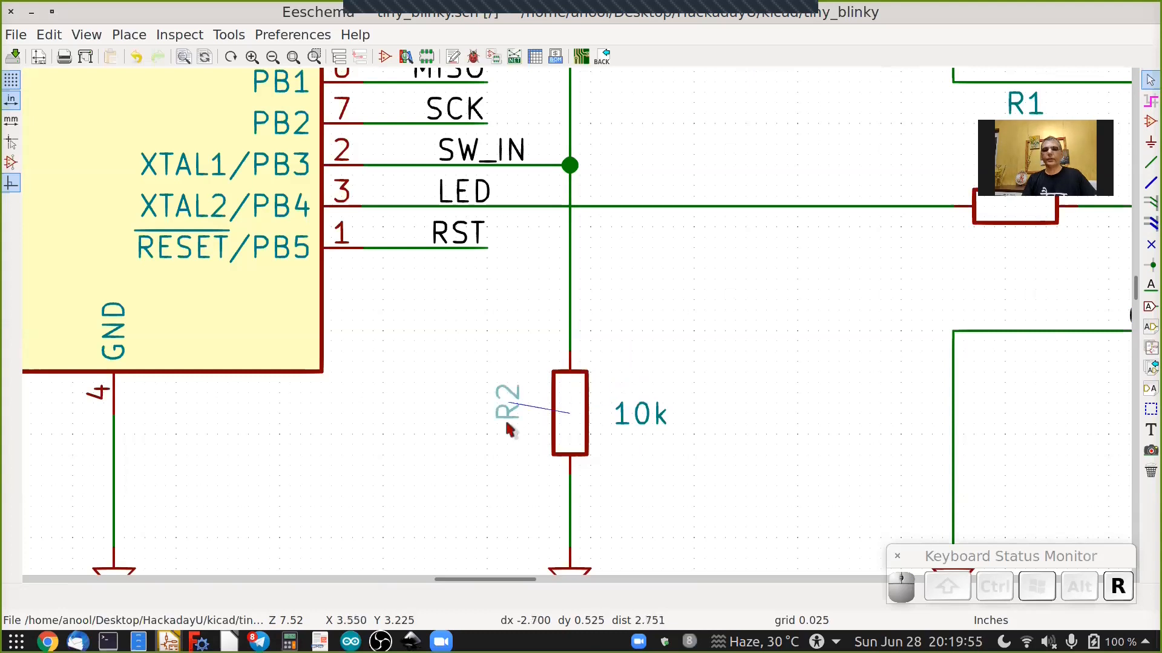
click(569, 436)
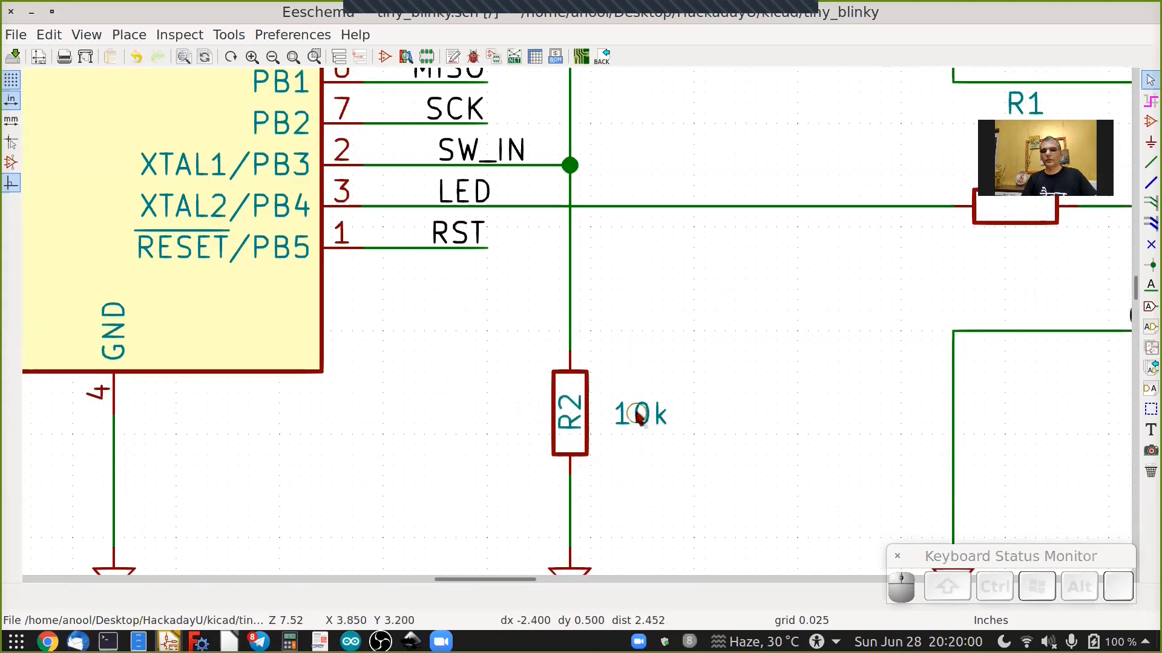
key(m)
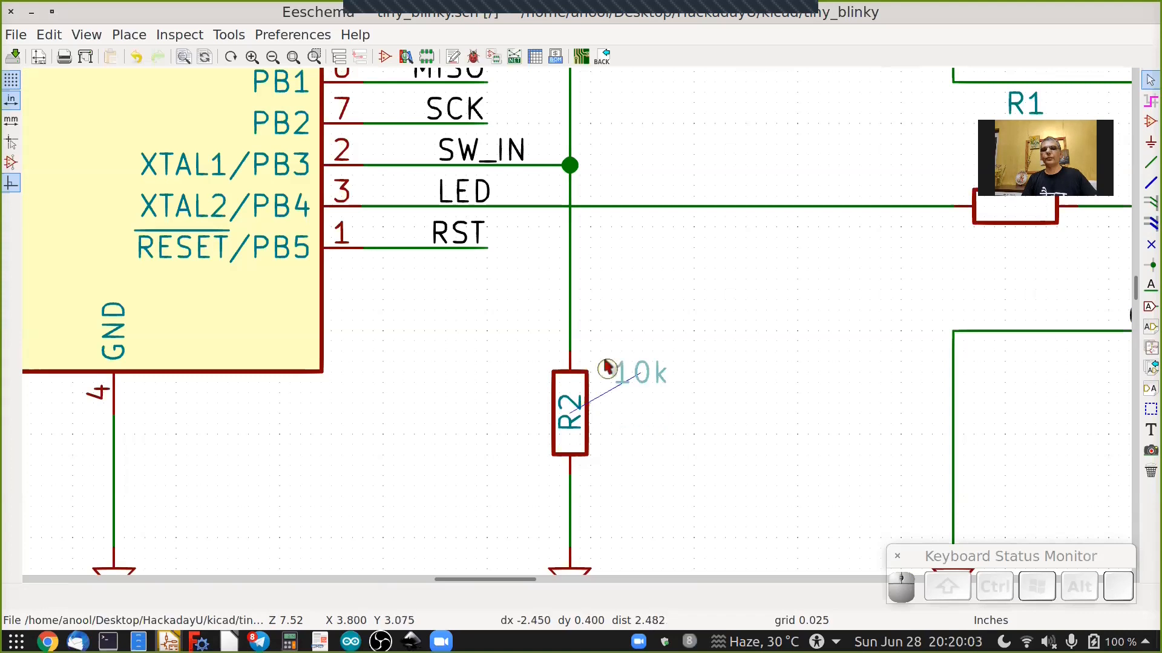
click(575, 358)
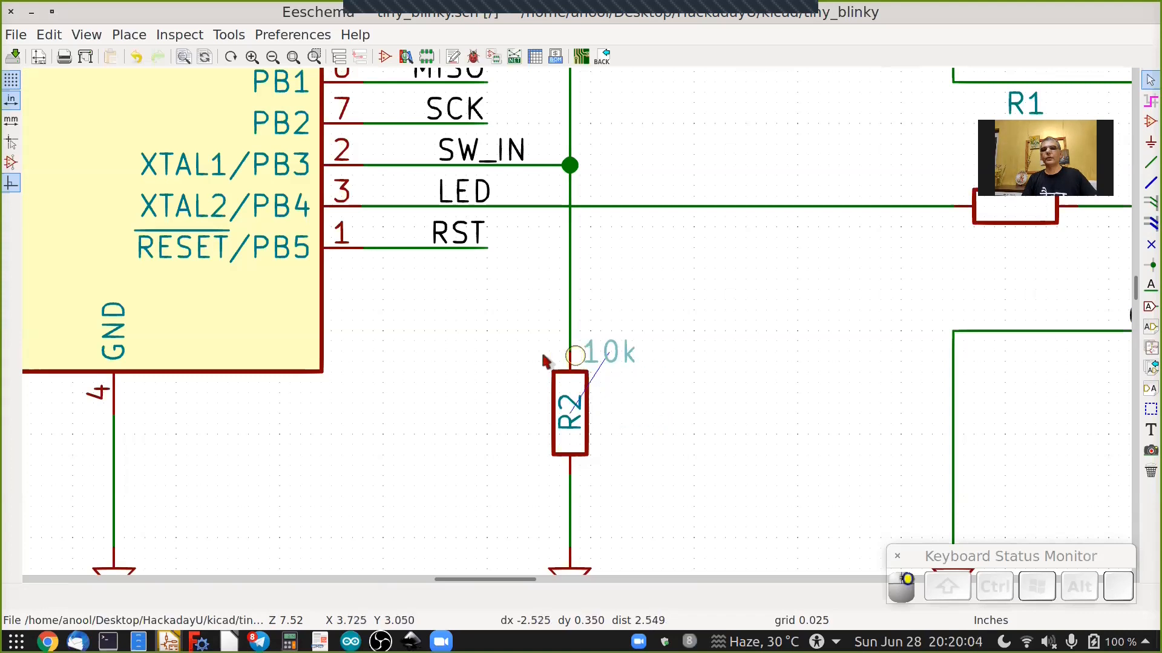
Review the overall schematic layout around U1 and the LED chain at different zoom levels.
scroll(544, 358, down, 6)
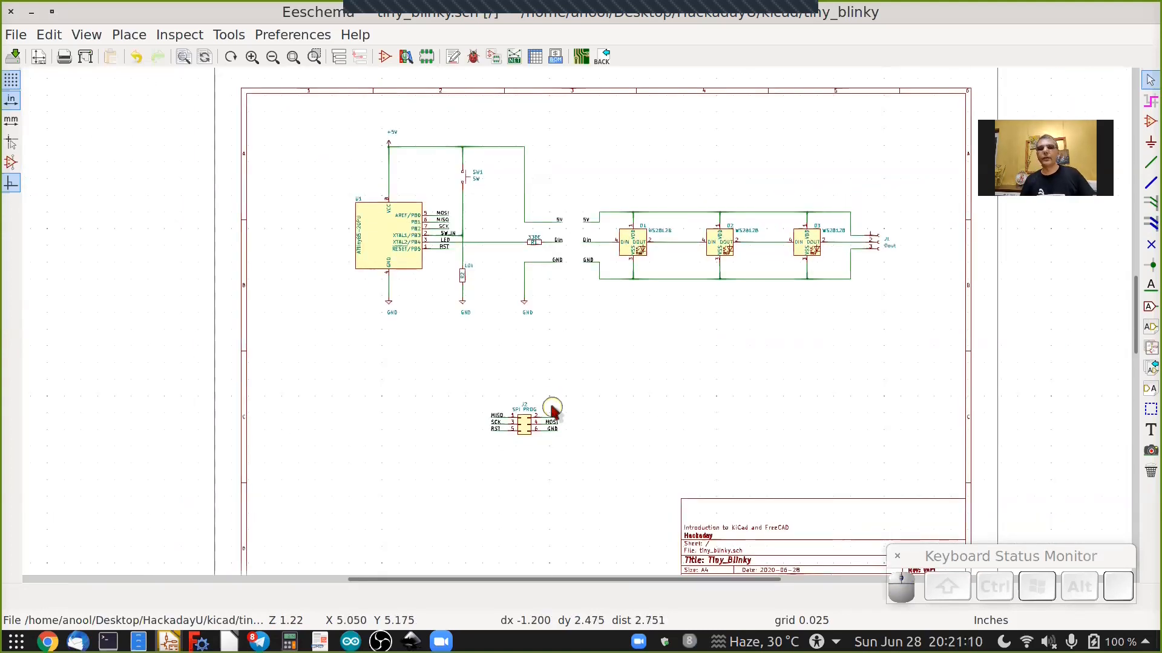
scroll(828, 196, up, 2)
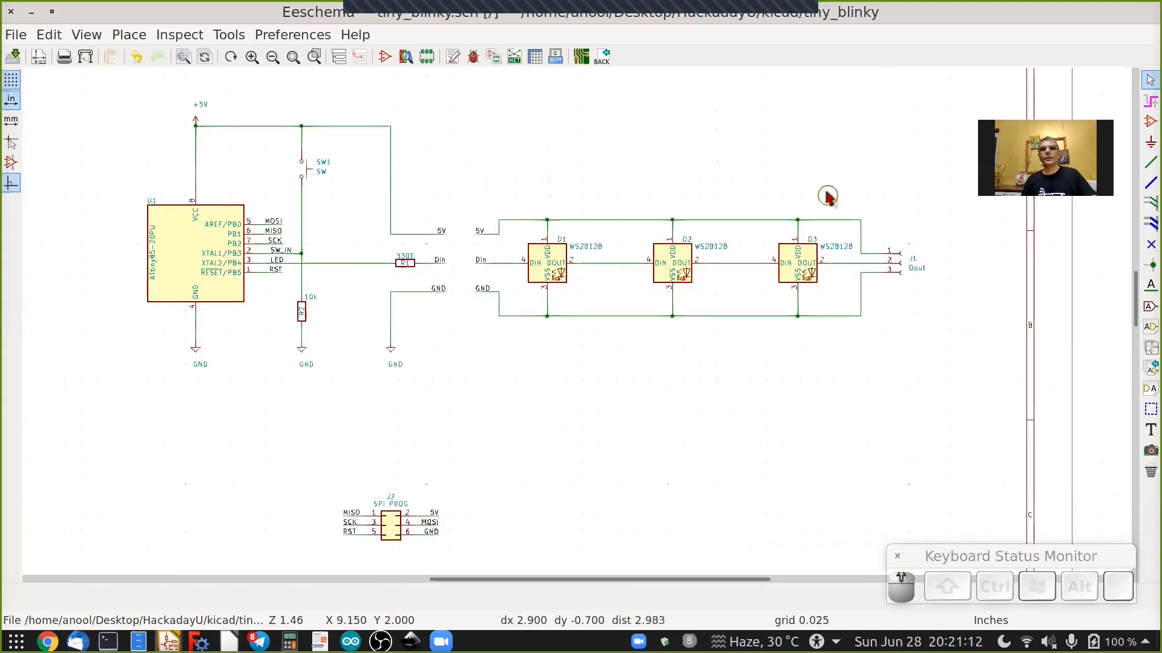
scroll(812, 292, down, 1)
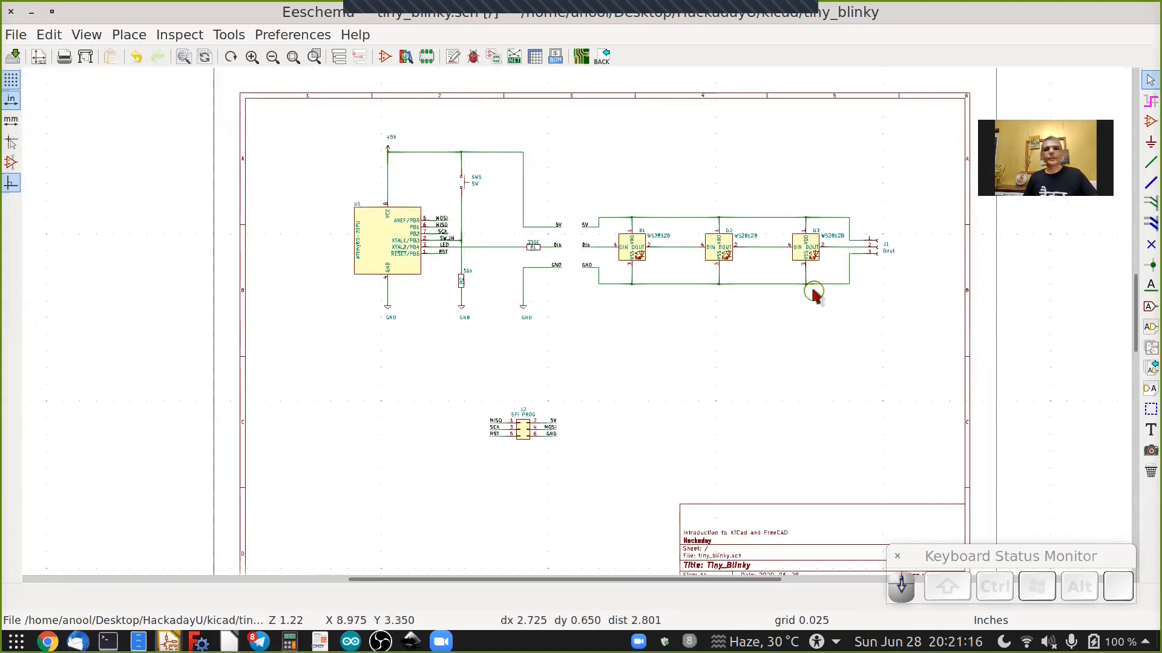
click(13, 56)
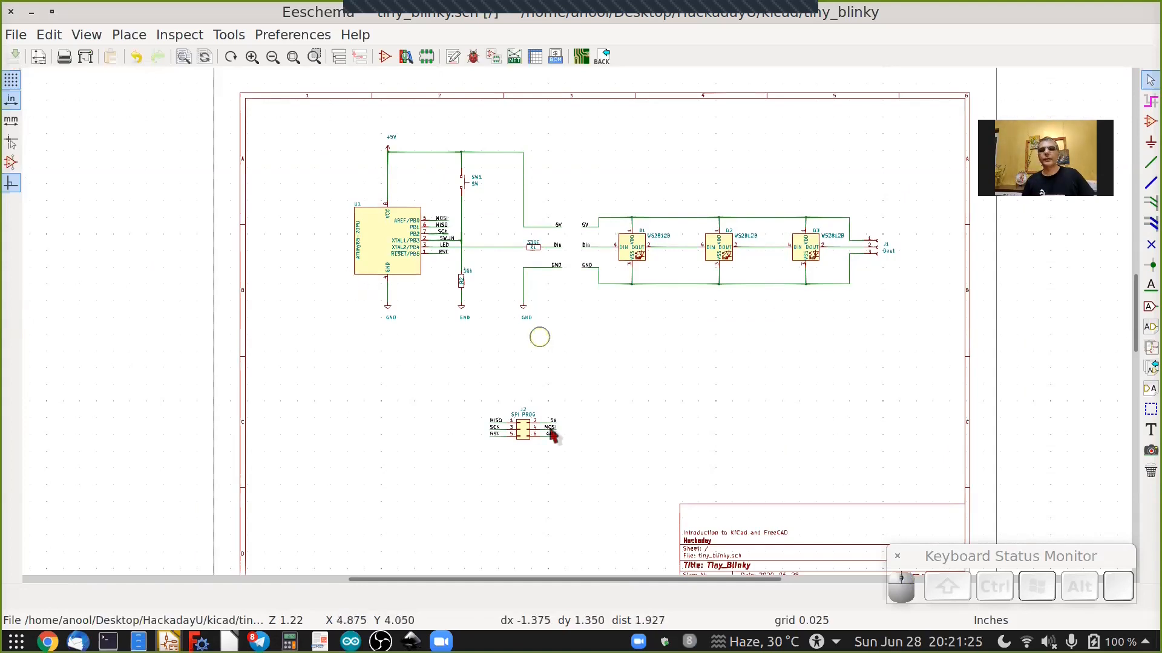
scroll(447, 248, up, 3)
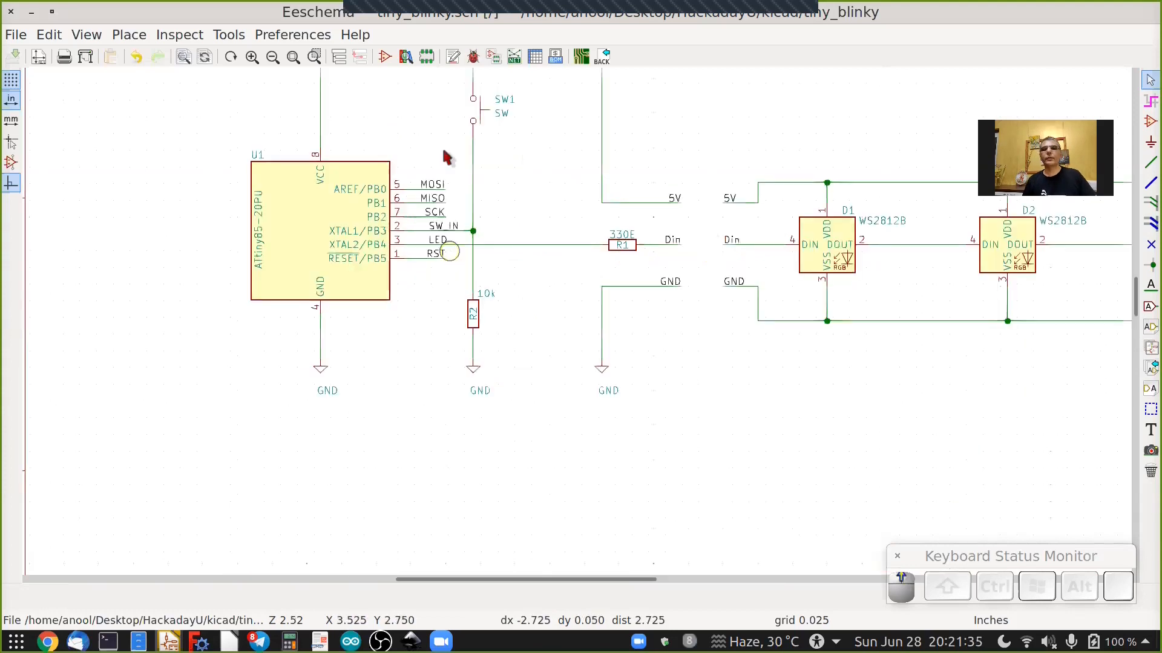
scroll(446, 158, up, 2)
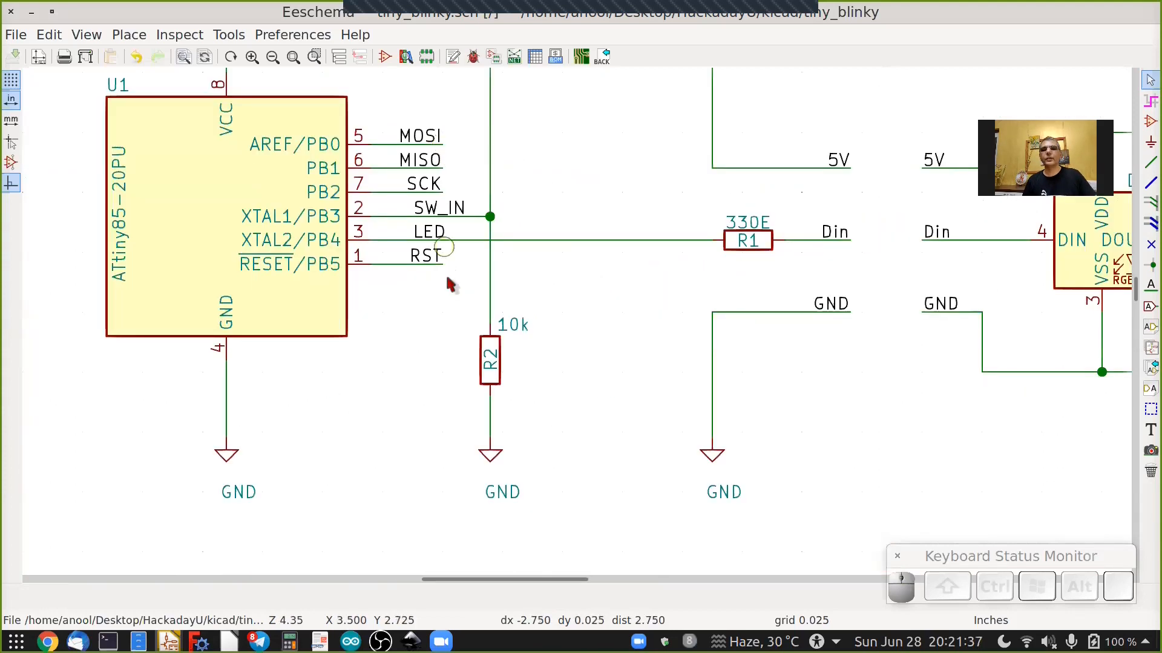
scroll(512, 492, down, 3)
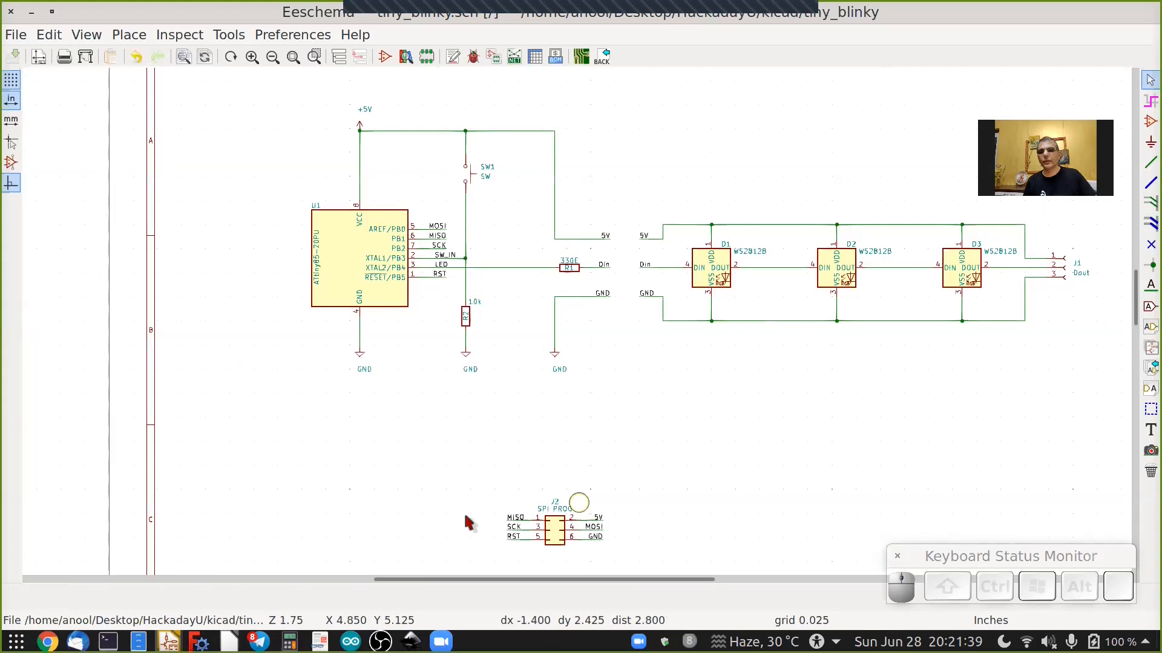
scroll(448, 266, up, 2)
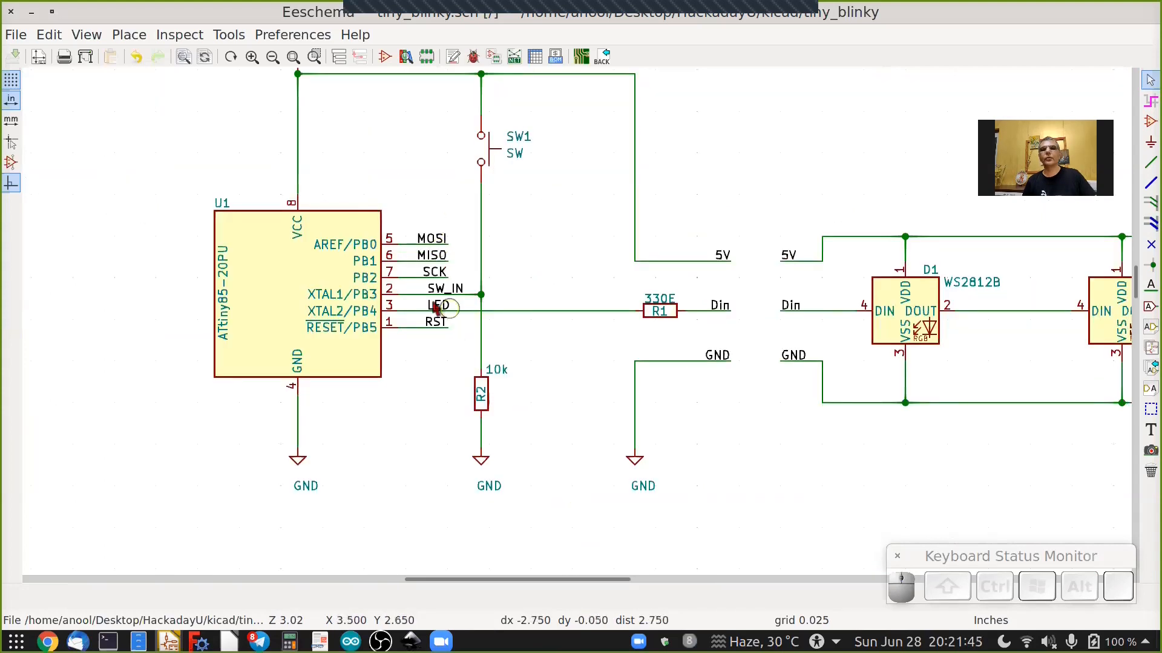
scroll(427, 302, down, 2)
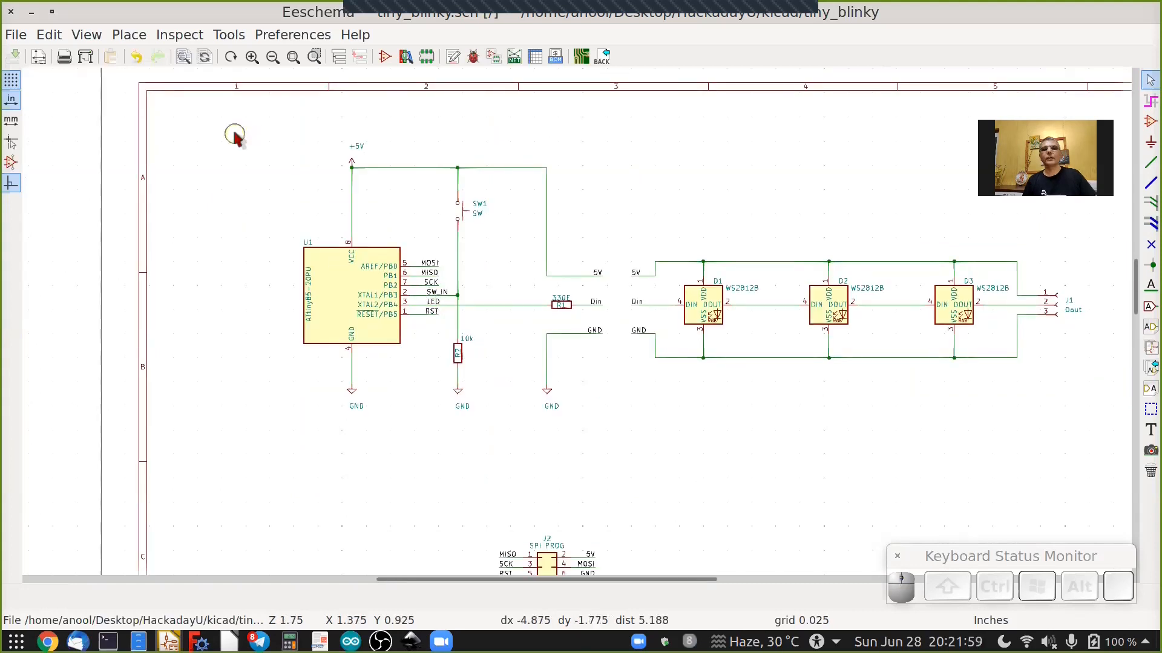
Block-select U1 with its +5V and GND symbols and move the block a little to the left.
drag(235, 134, 404, 343)
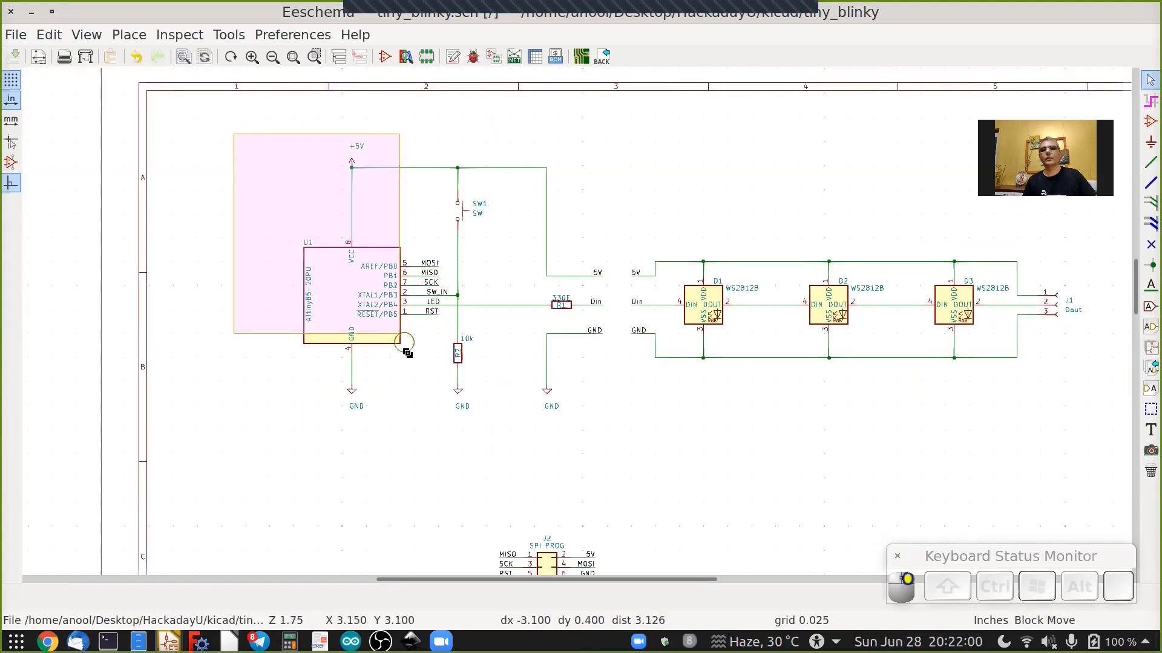
drag(427, 418, 444, 427)
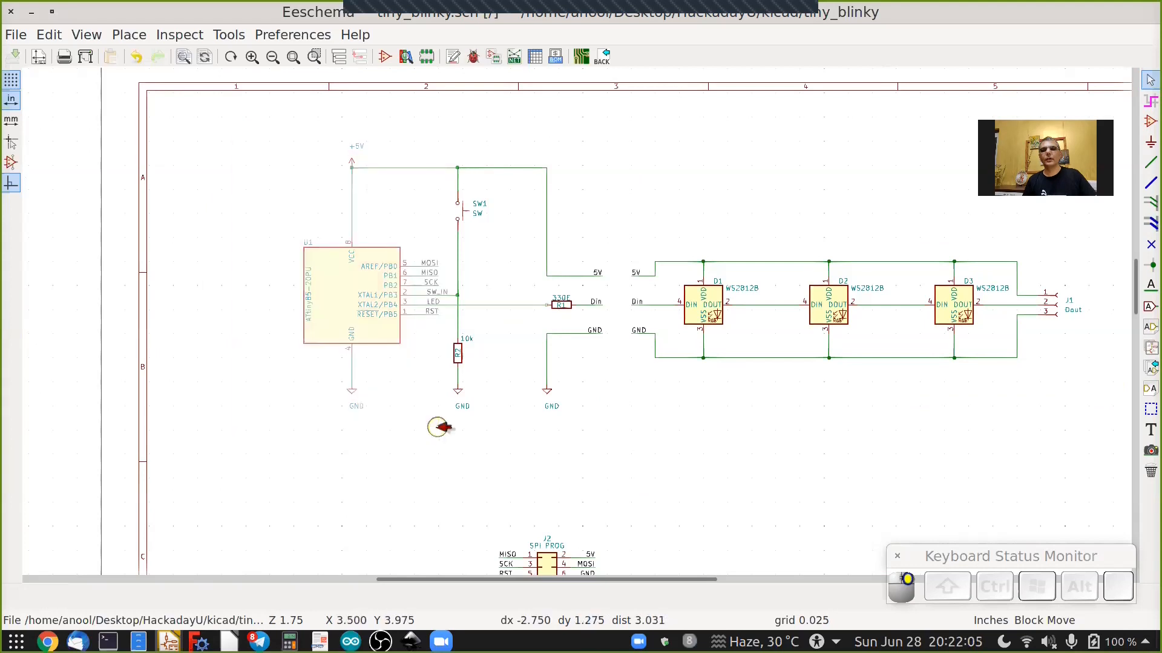
right_click(442, 427)
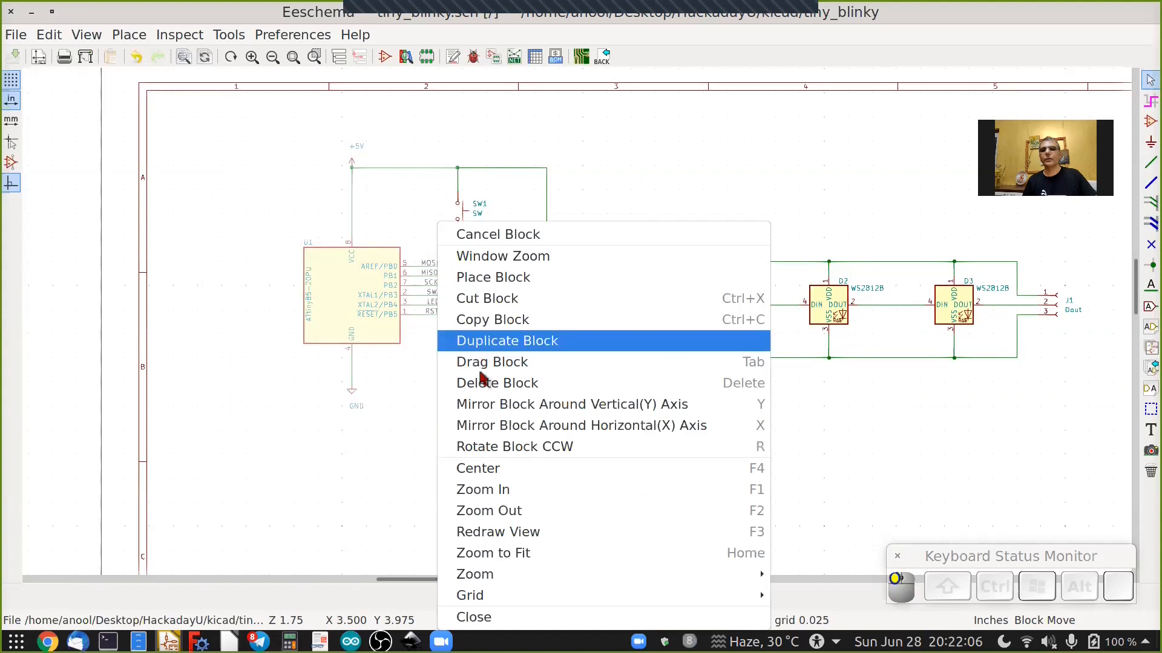
click(437, 427)
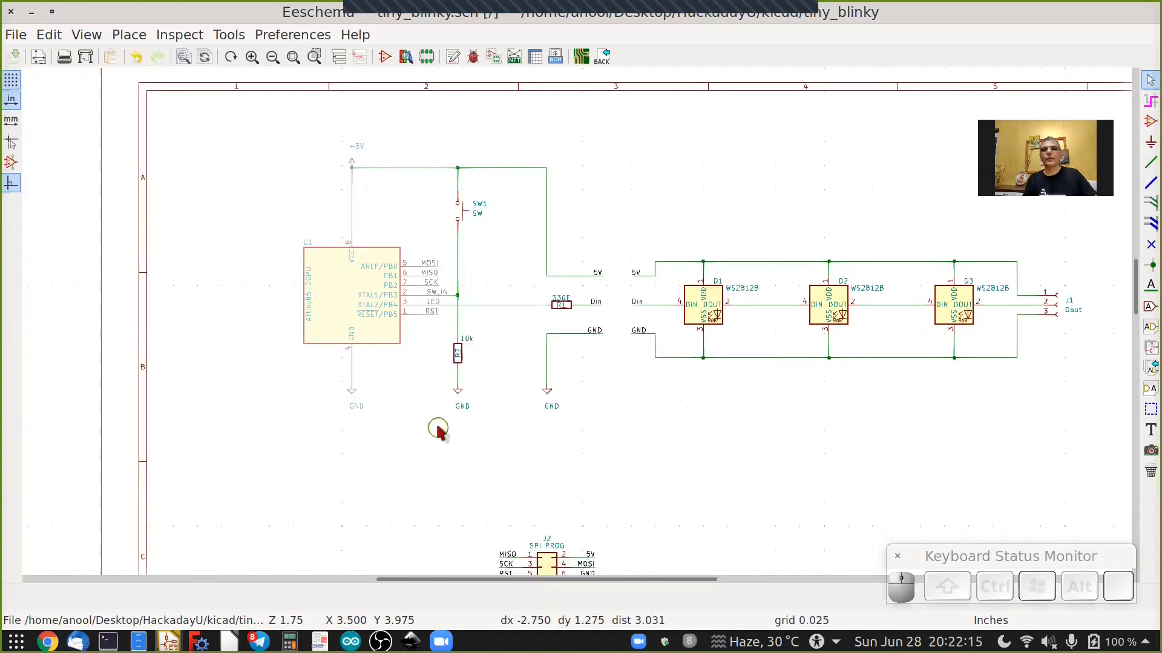
key(Left)
key(Left)
key(Left)
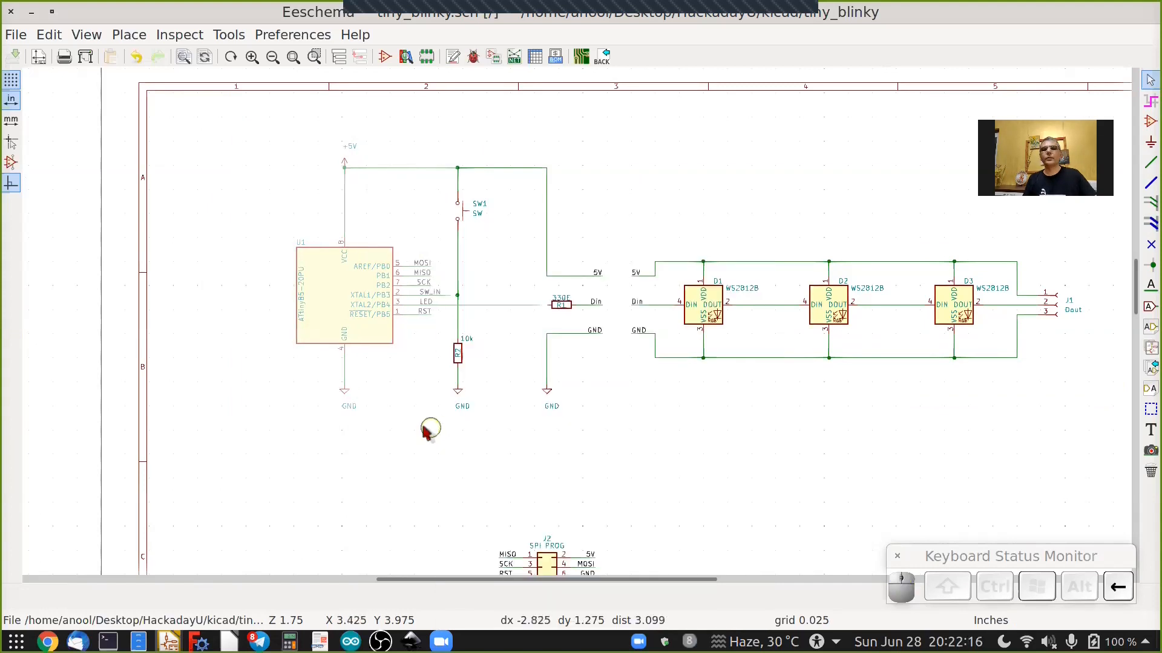
key(Left)
key(Left)
key(Left)
key(Left)
key(Left)
key(Left)
key(Left)
key(Left)
key(Left)
key(Left)
key(Left)
key(Left)
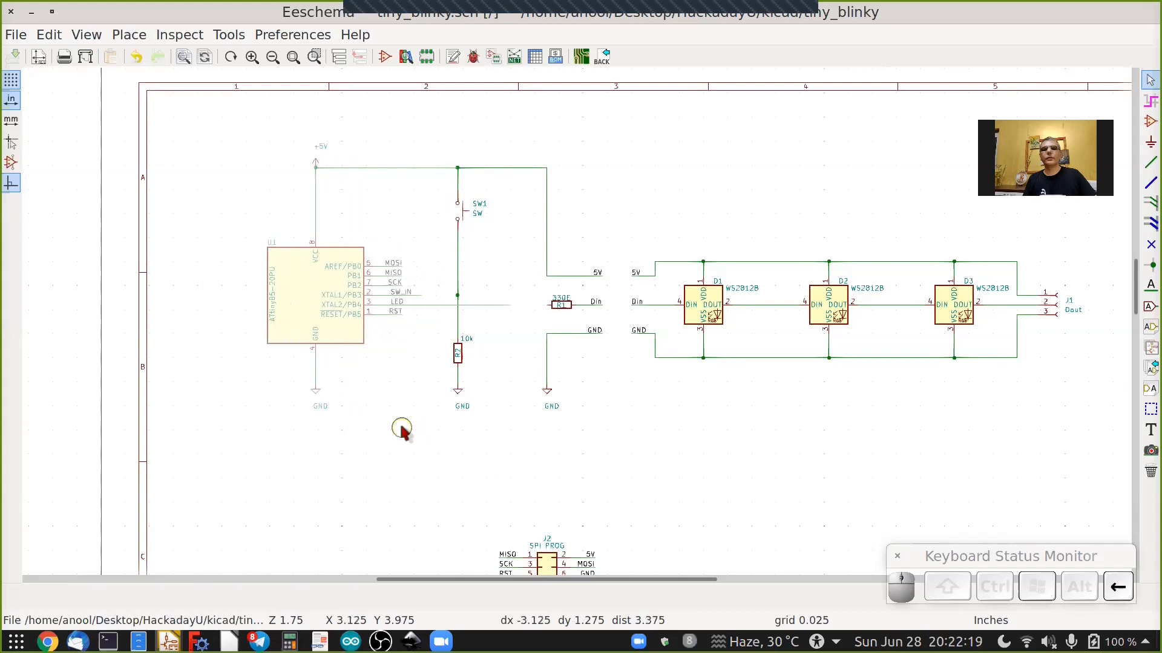
key(Left)
key(Left)
key(Left)
key(Left)
key(Left)
key(Left)
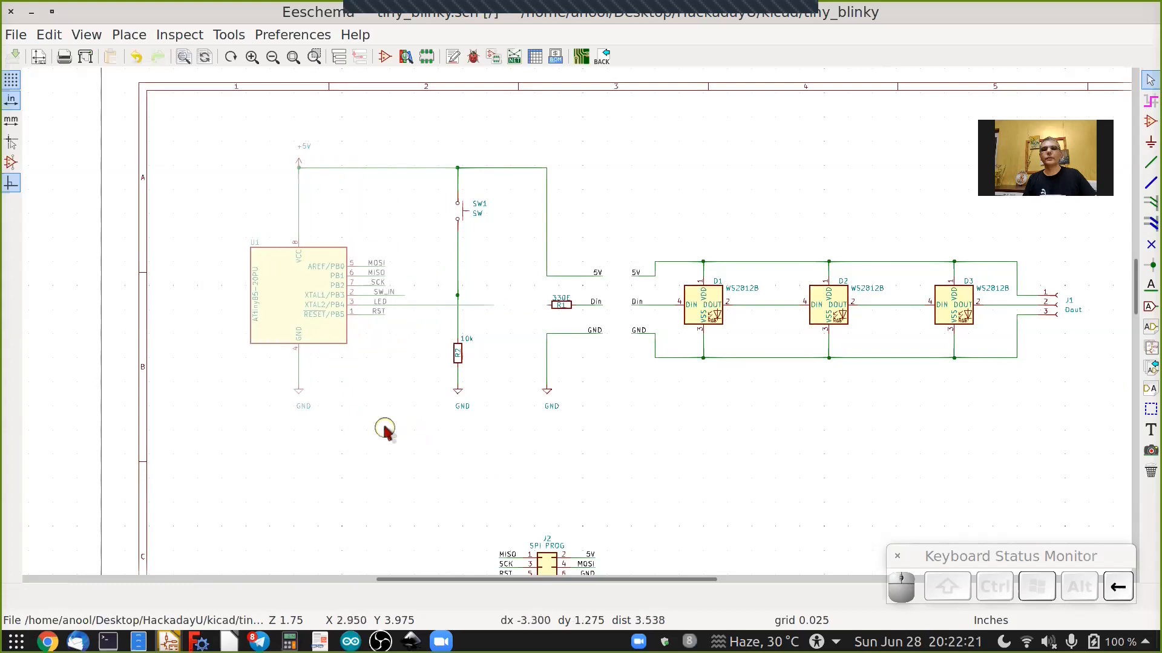
click(438, 372)
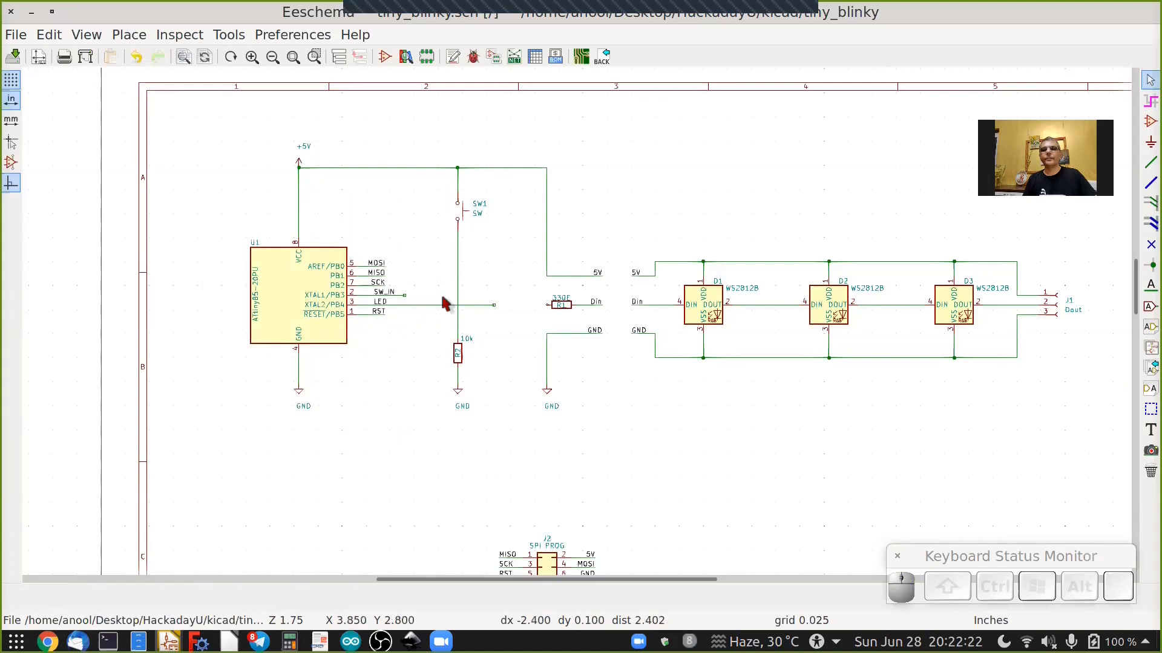
Drag the SW_IN and LED wire ends to reconnect them to the switch net and to R1.
scroll(445, 296, up, 2)
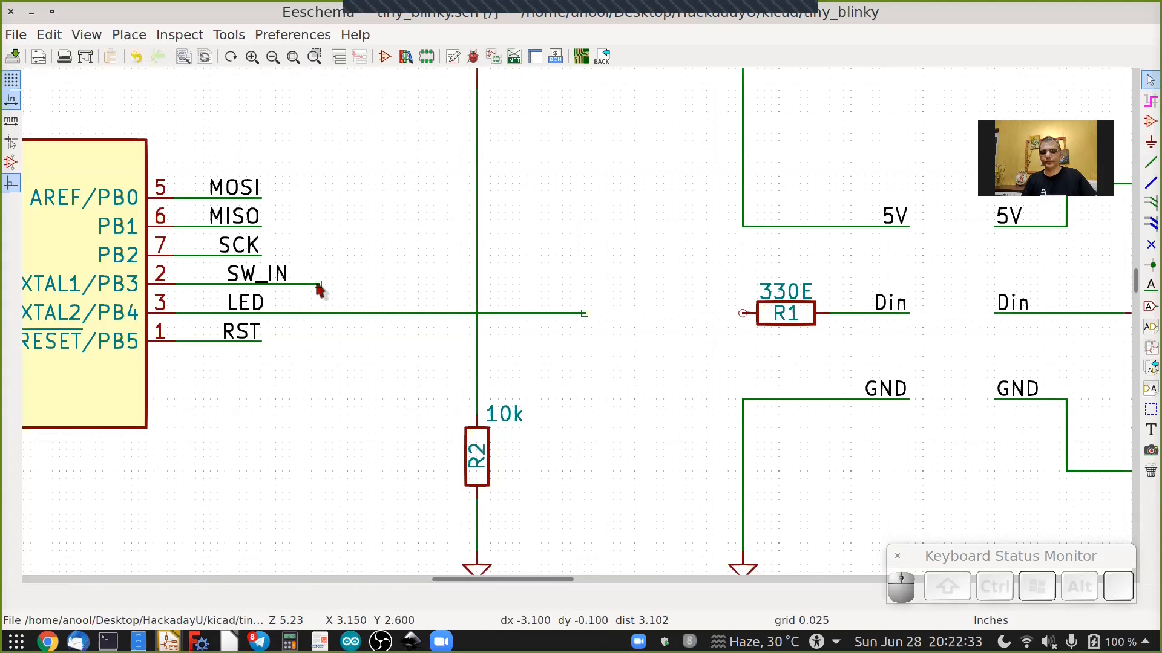
key(g)
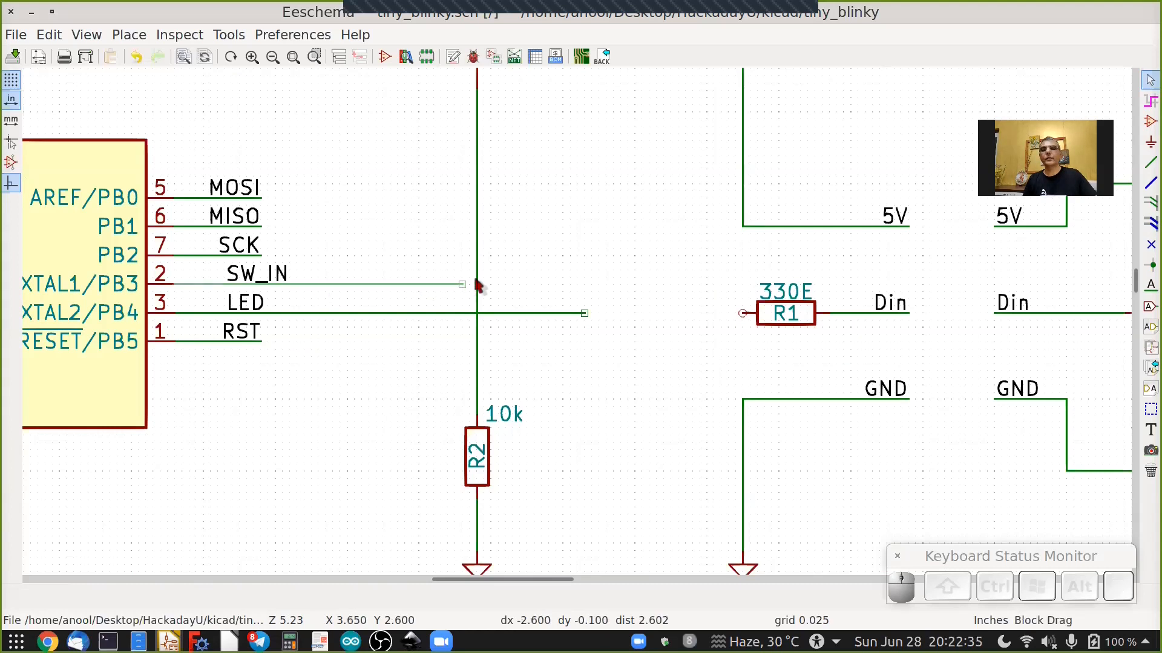
click(576, 358)
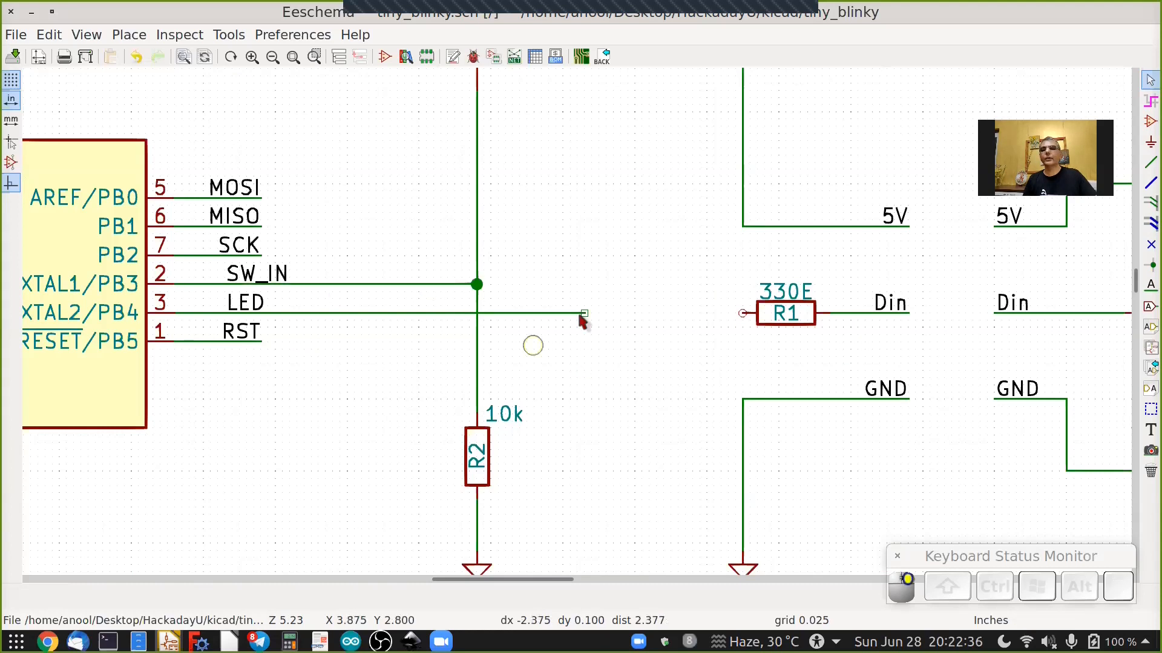
key(g)
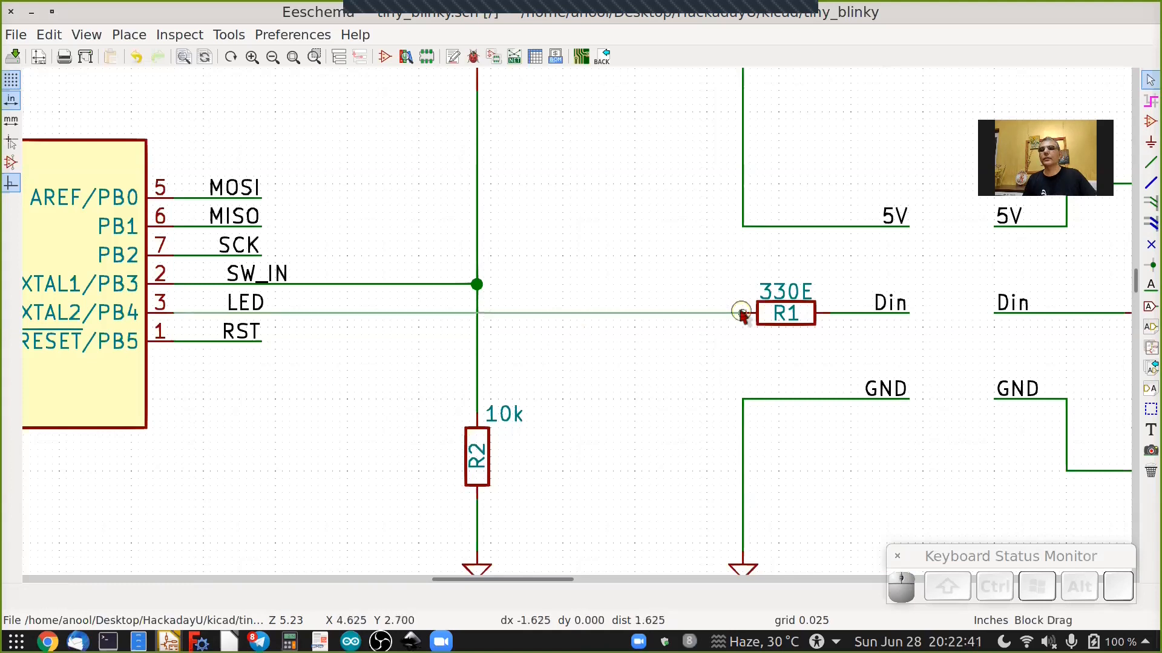
click(677, 322)
Place a wire-to-bus entry at the end of the MOSI wire and set its shape to /.
scroll(655, 328, down, 4)
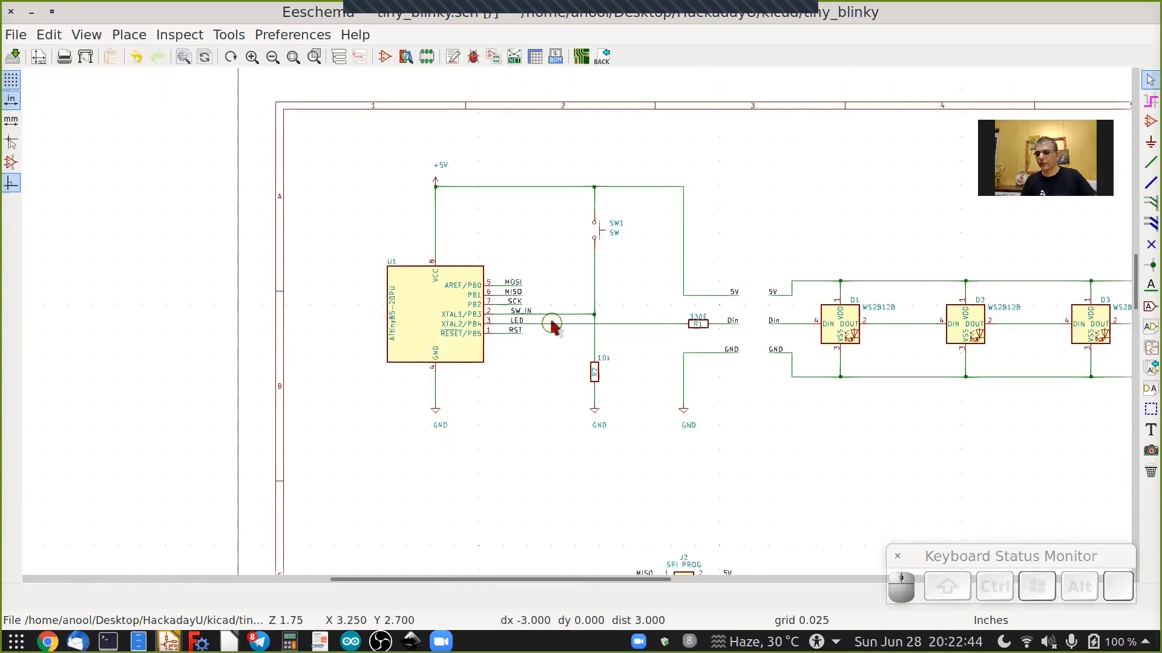
shift+scroll(531, 176, down, 3)
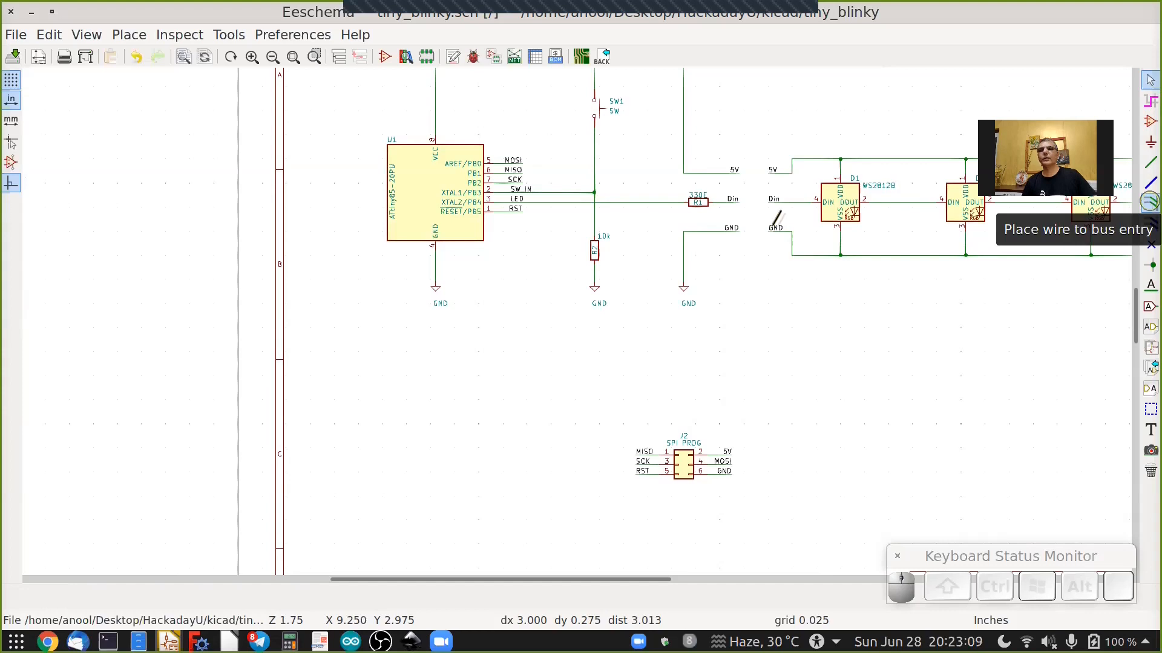
click(1149, 203)
scroll(532, 162, up, 2)
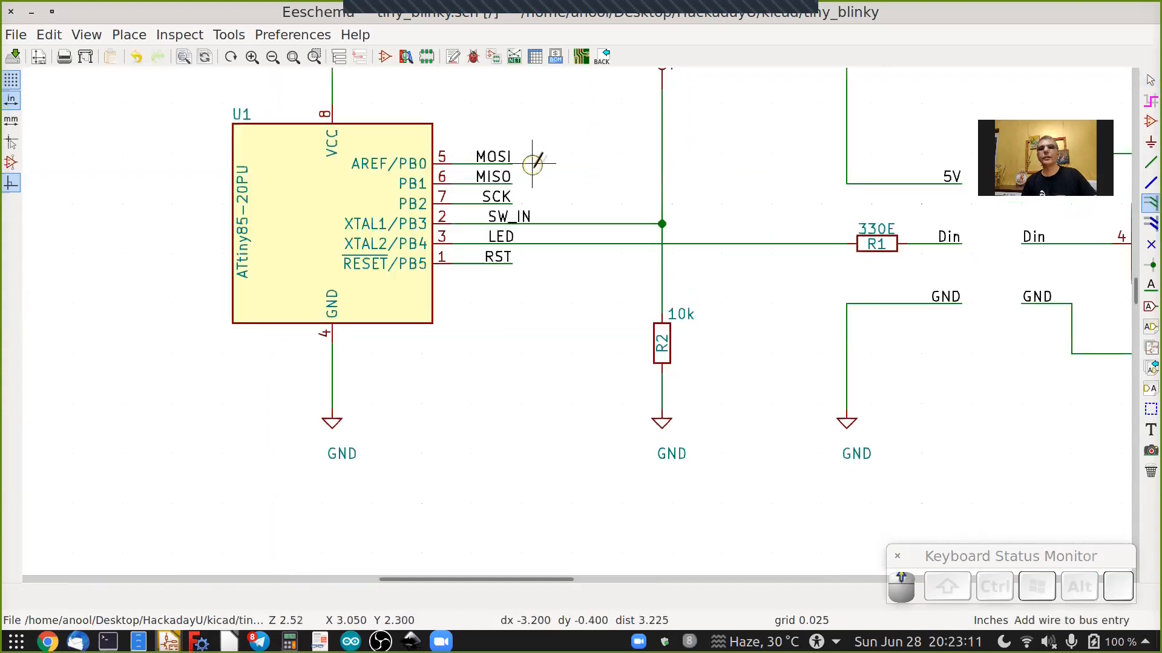
scroll(533, 162, up, 3)
scroll(532, 169, up, 3)
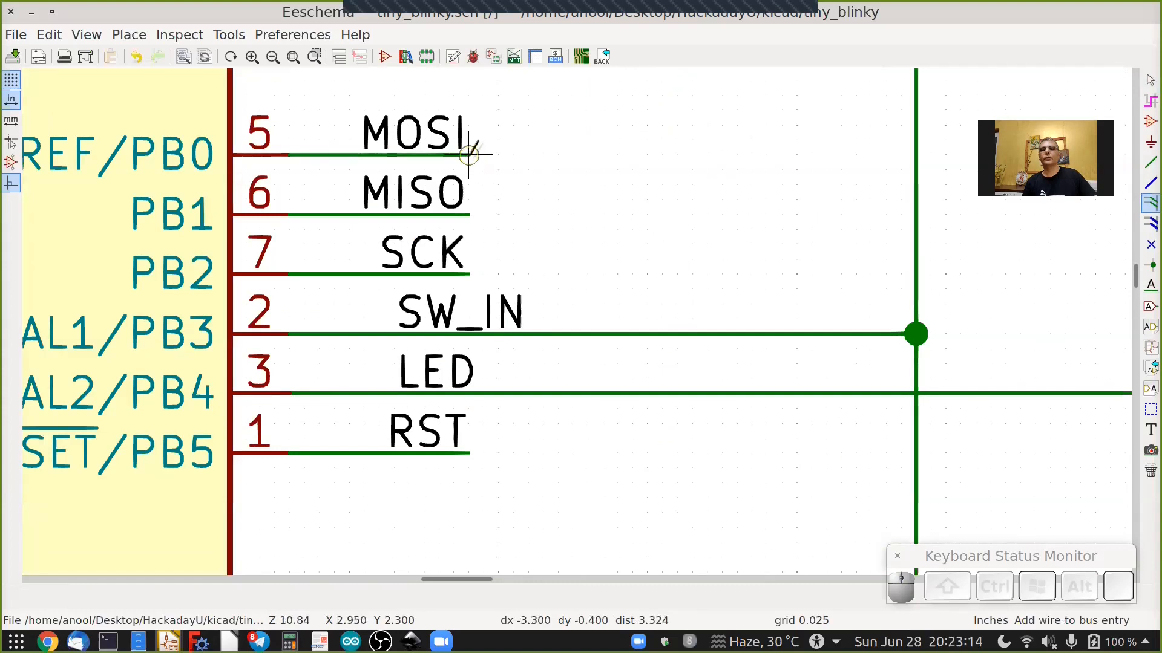
click(467, 155)
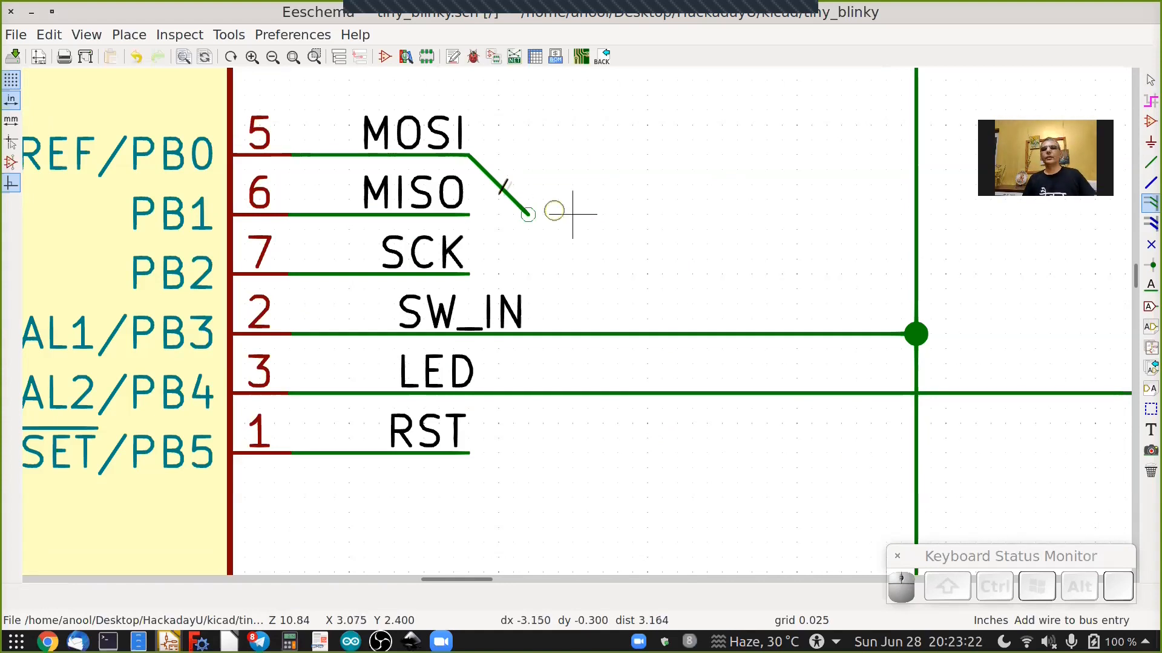
right_click(497, 183)
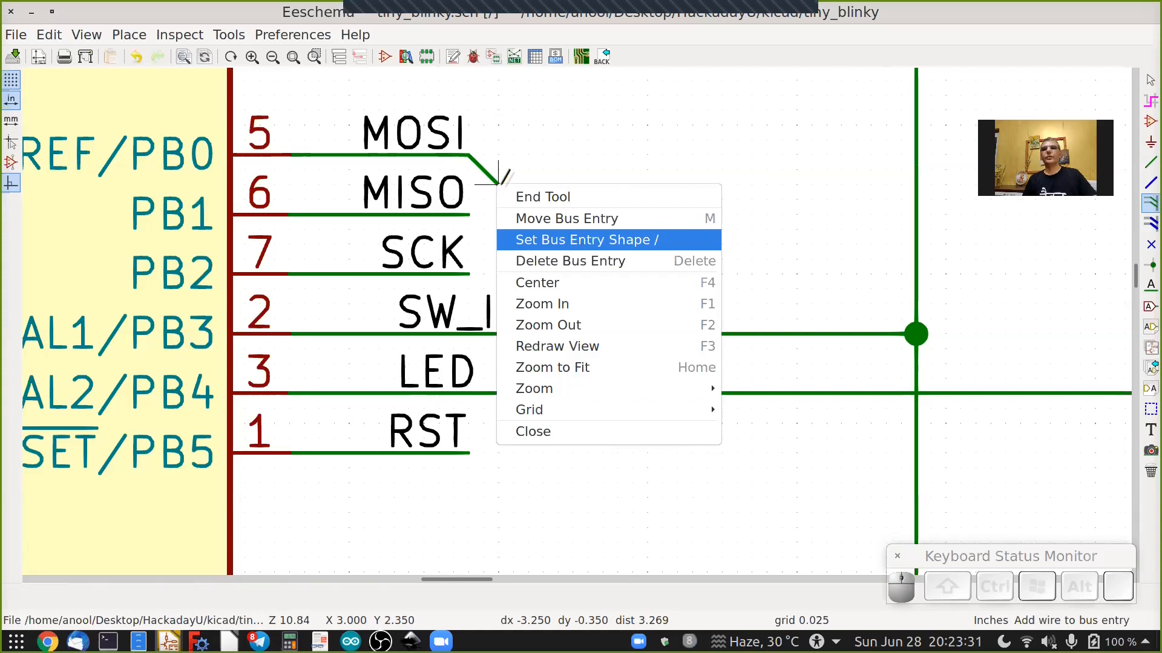
click(573, 241)
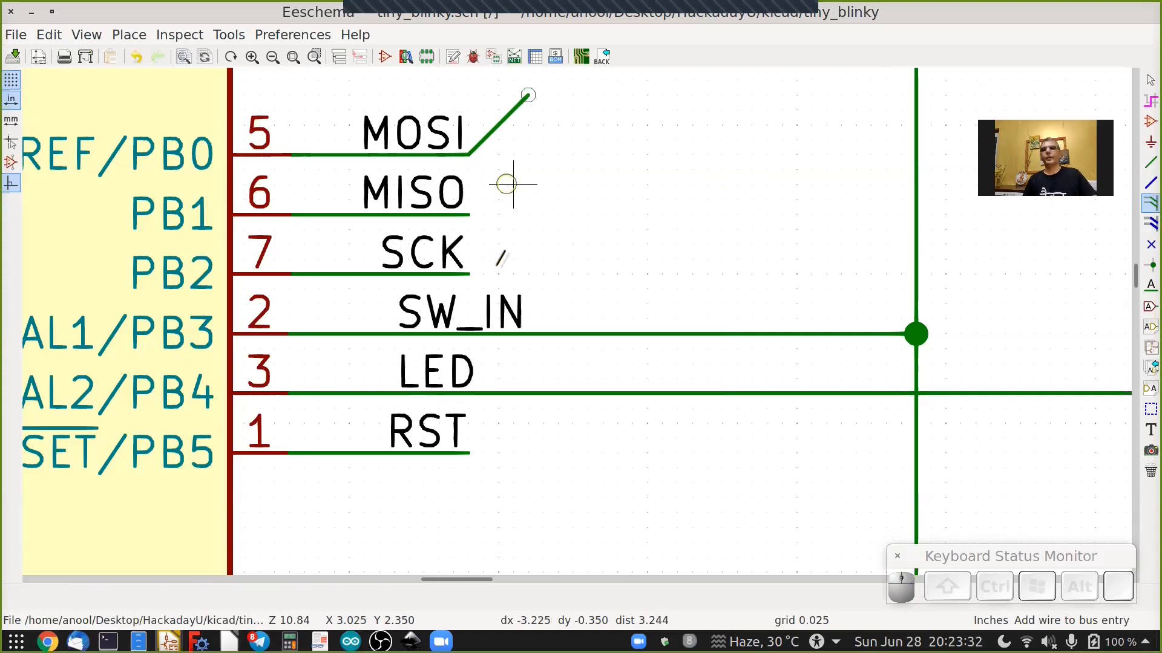
Duplicate the MOSI bus entry onto the MISO and SCK wire ends of U1.
drag(559, 177, 515, 268)
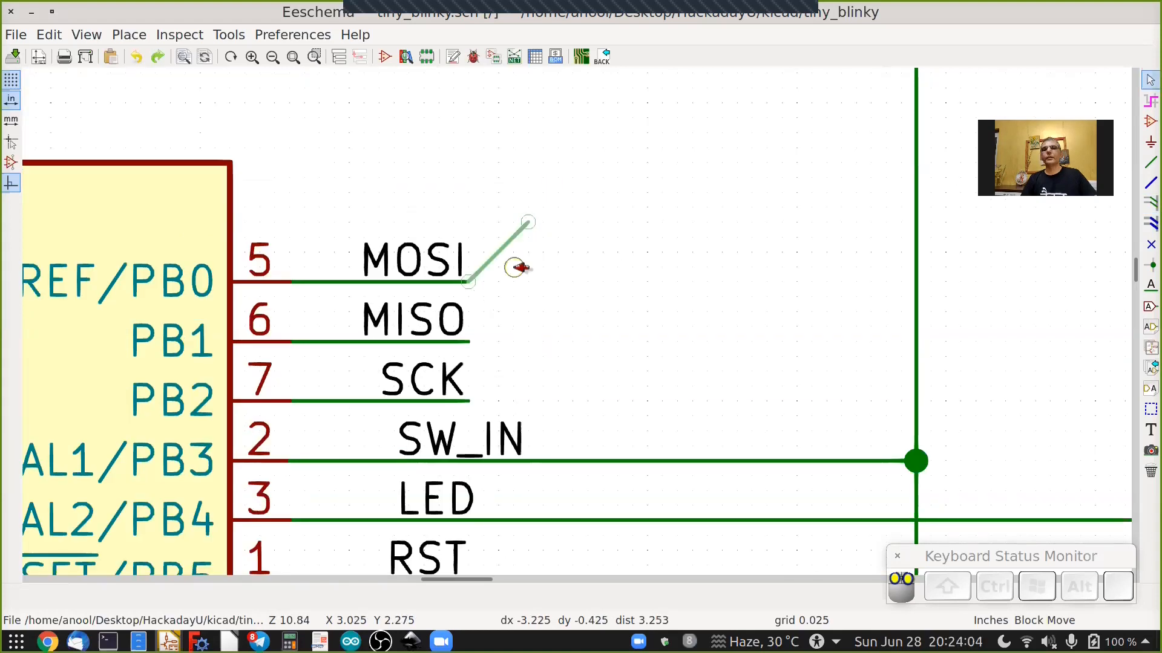
right_click(513, 272)
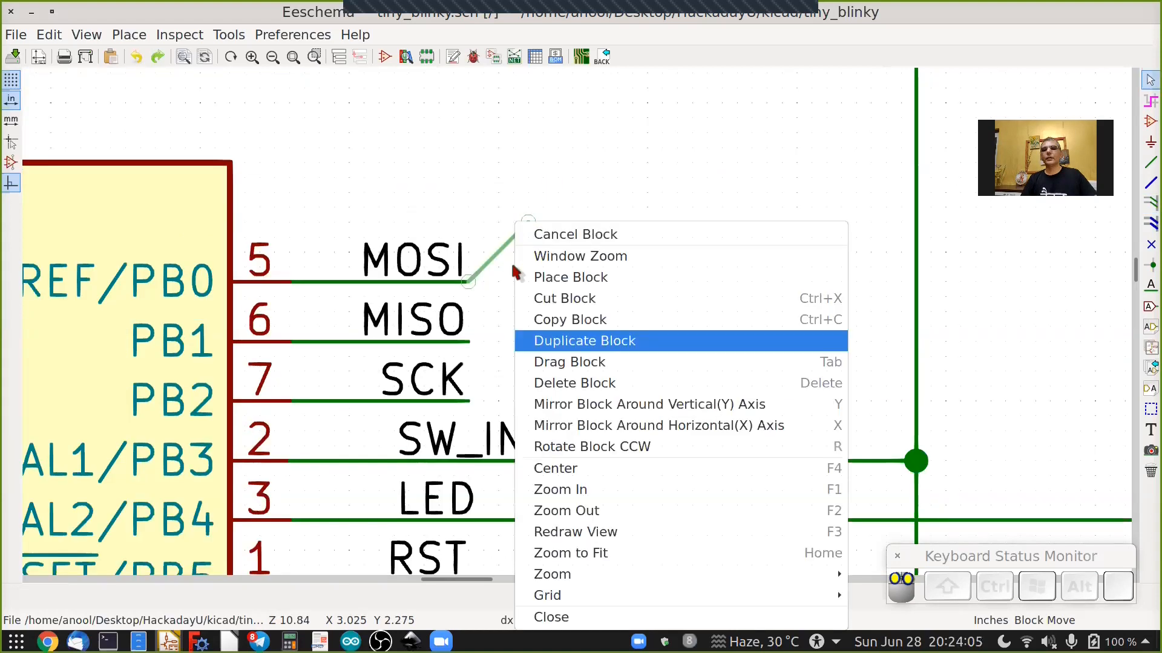
click(585, 341)
click(517, 330)
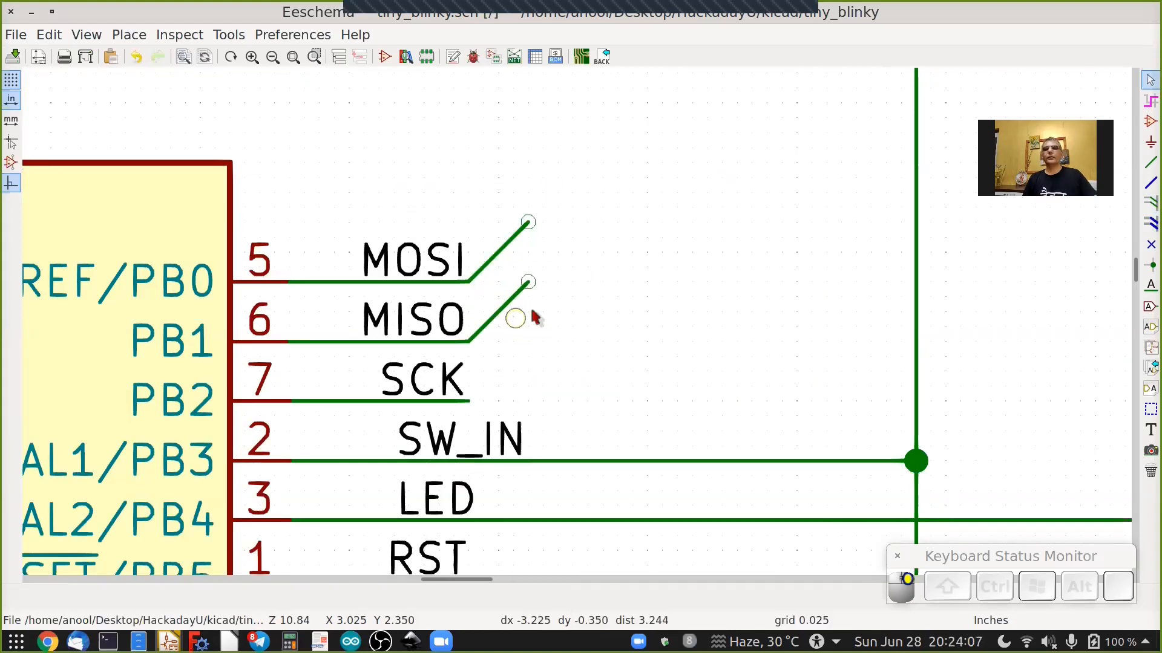
drag(567, 253, 518, 318)
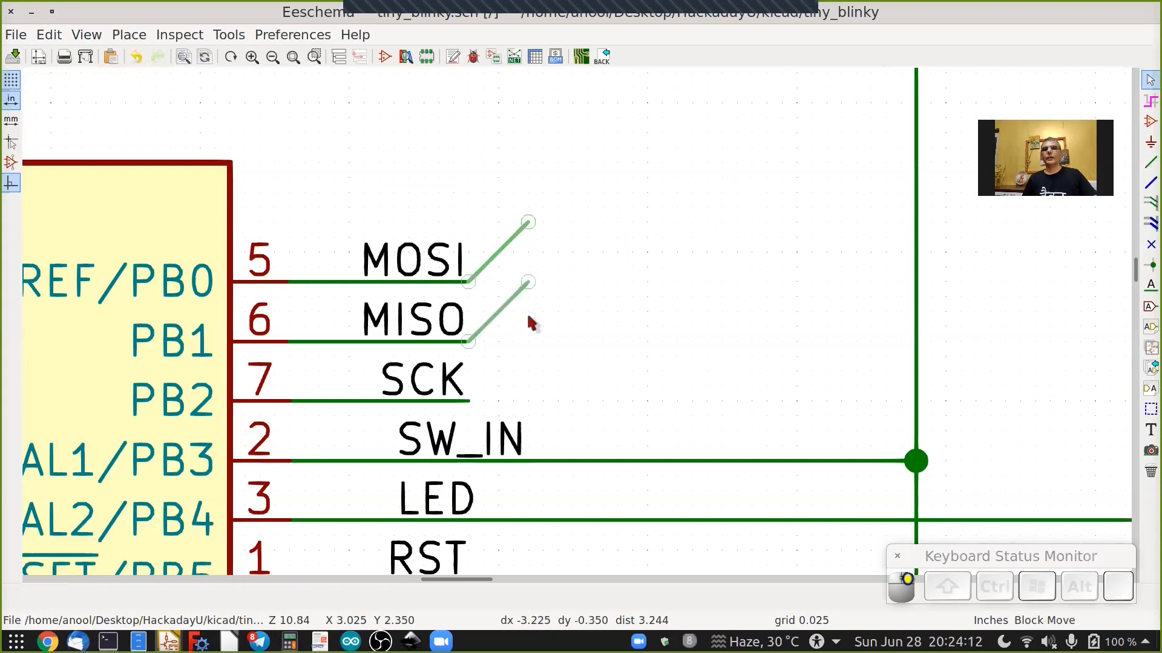
right_click(558, 367)
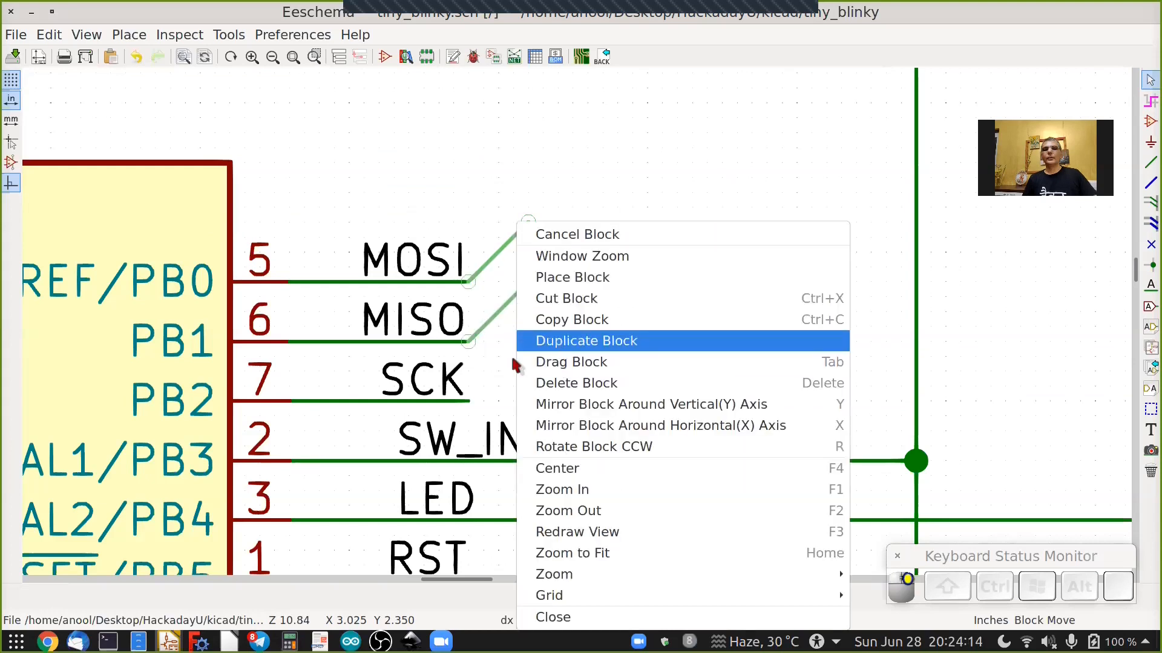
click(558, 342)
click(519, 374)
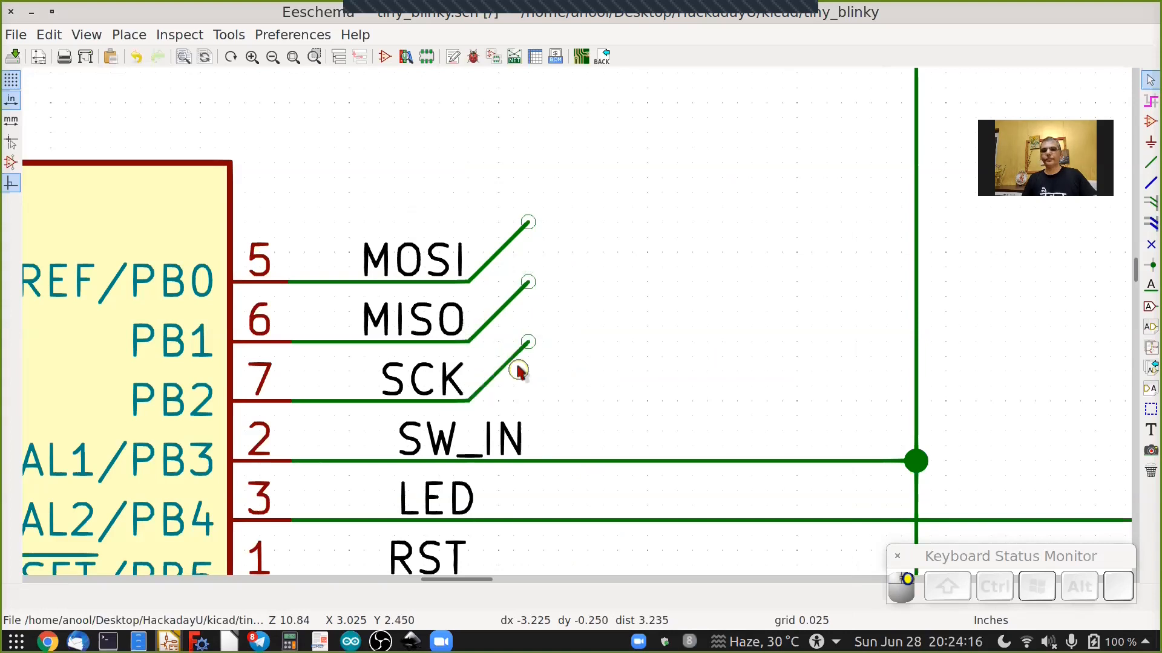
Duplicate the MISO and SCK bus entries down to the RST wire and delete the extra entry below it.
shift+scroll(519, 371, down, 3)
shift+scroll(1097, 304, down, 1)
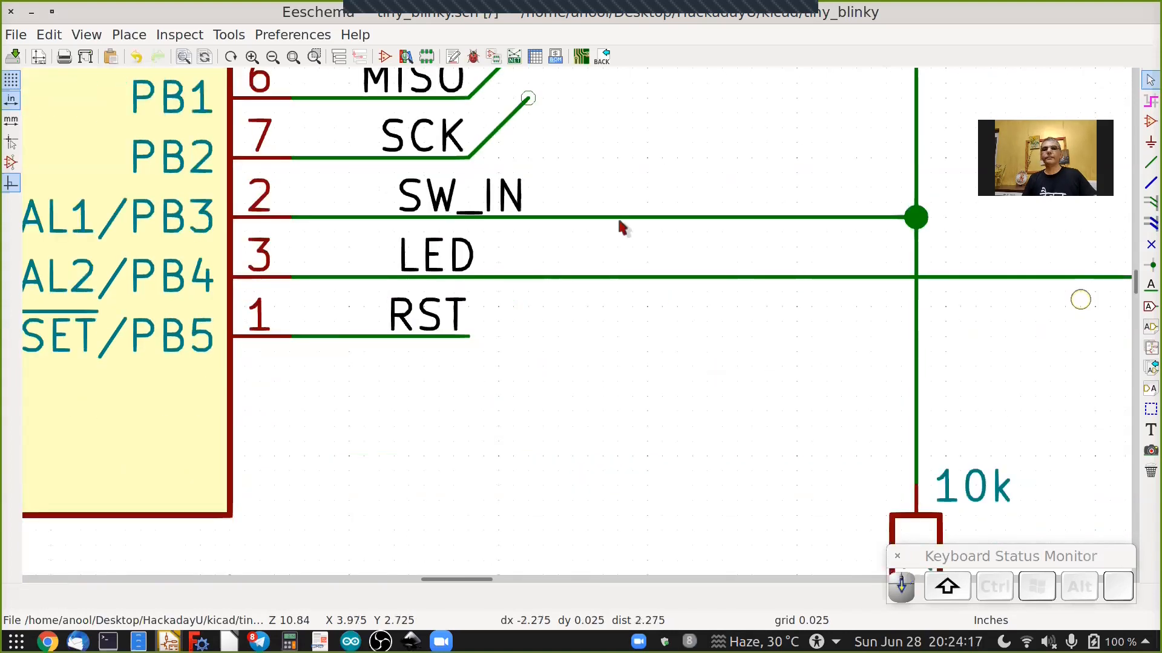
drag(556, 90, 514, 213)
click(512, 216)
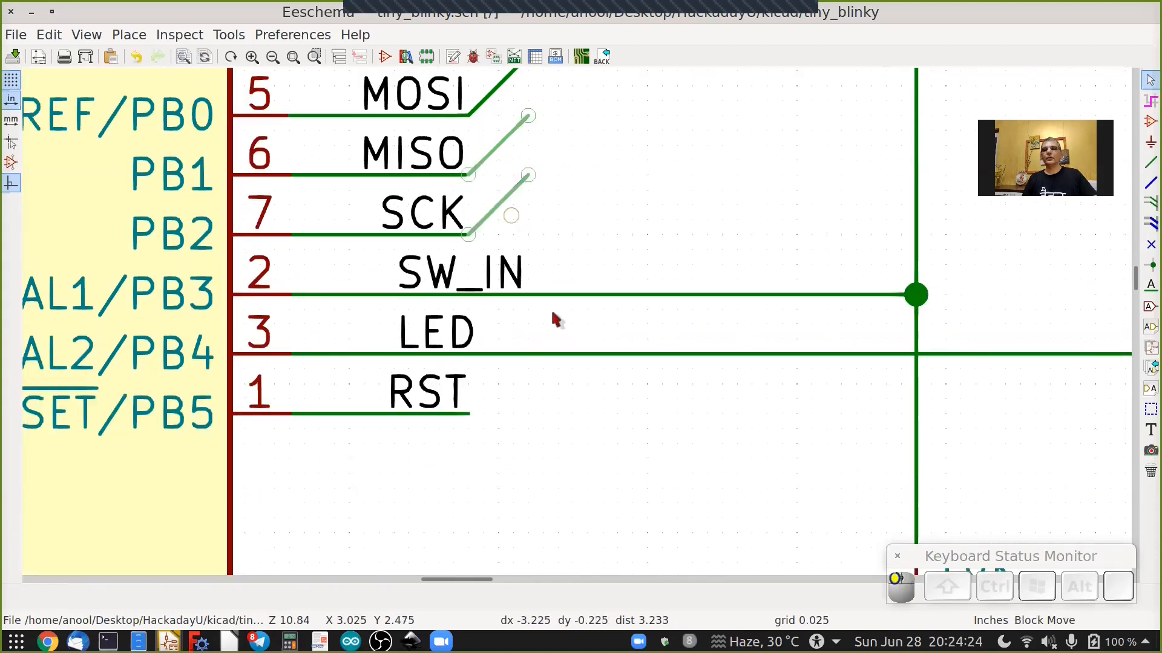
right_click(513, 222)
click(563, 332)
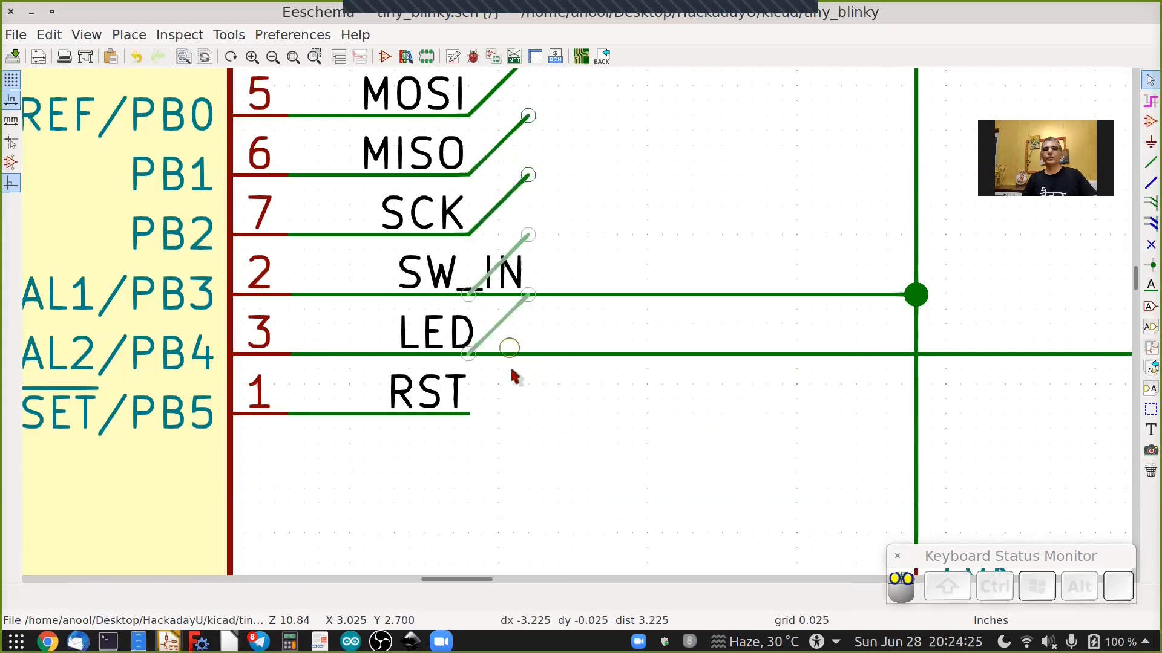
click(521, 461)
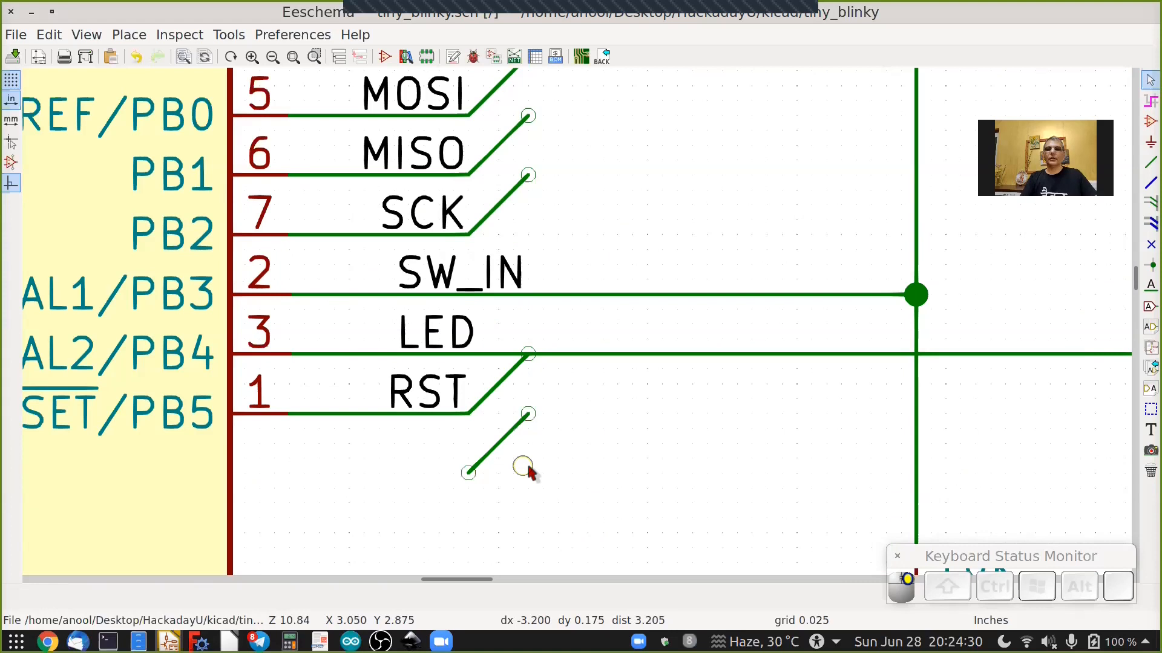
key(Escape)
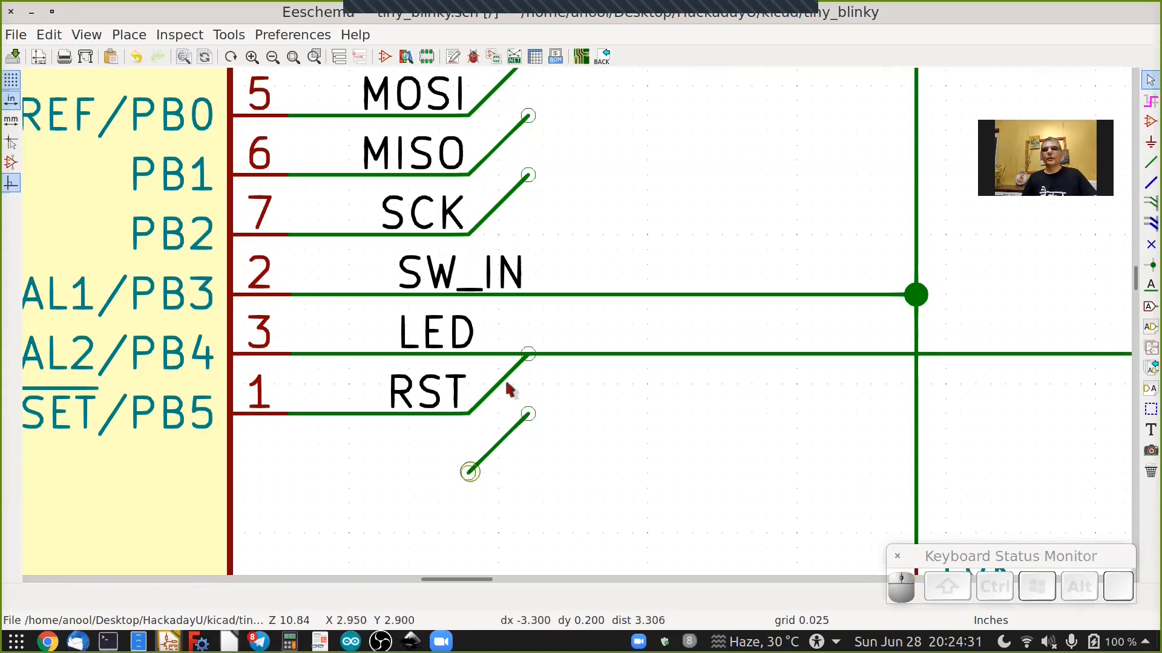
key(Delete)
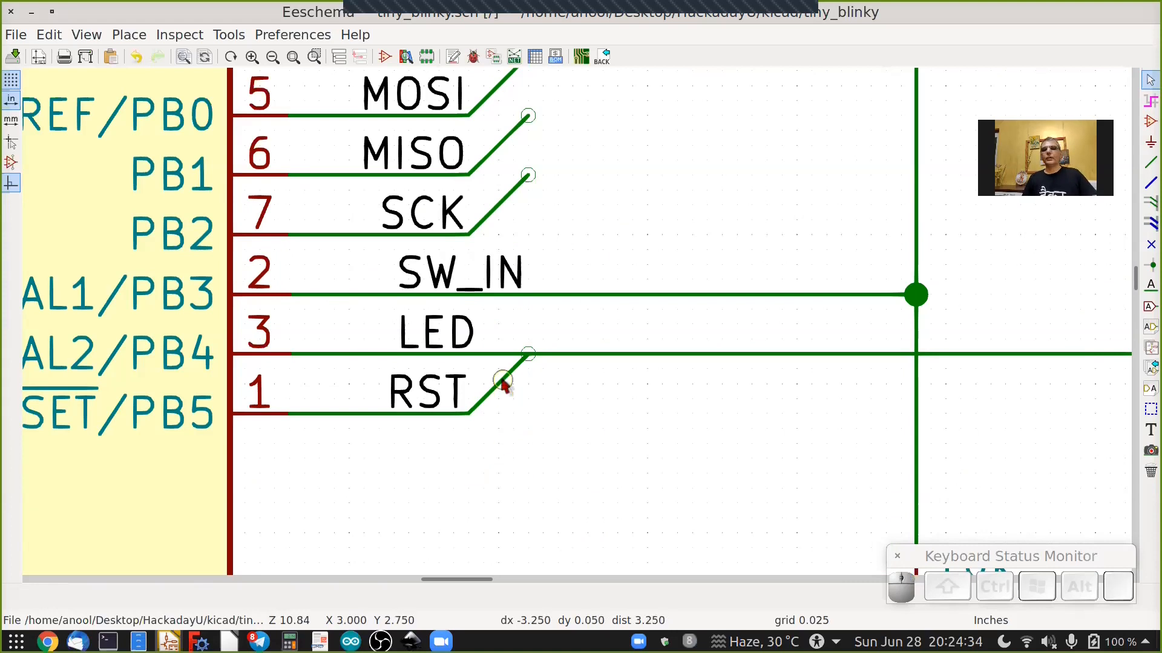
Set the RST bus entry's shape to \ and delete the leftover / entry on the RST wire.
right_click(503, 384)
click(524, 416)
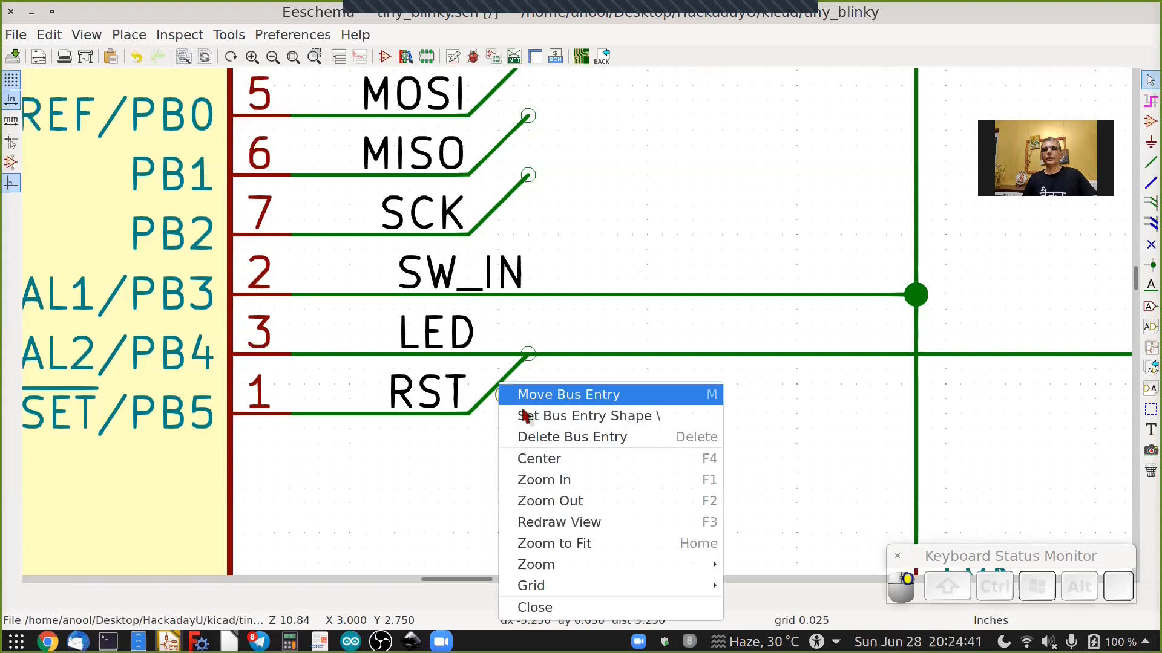
click(505, 415)
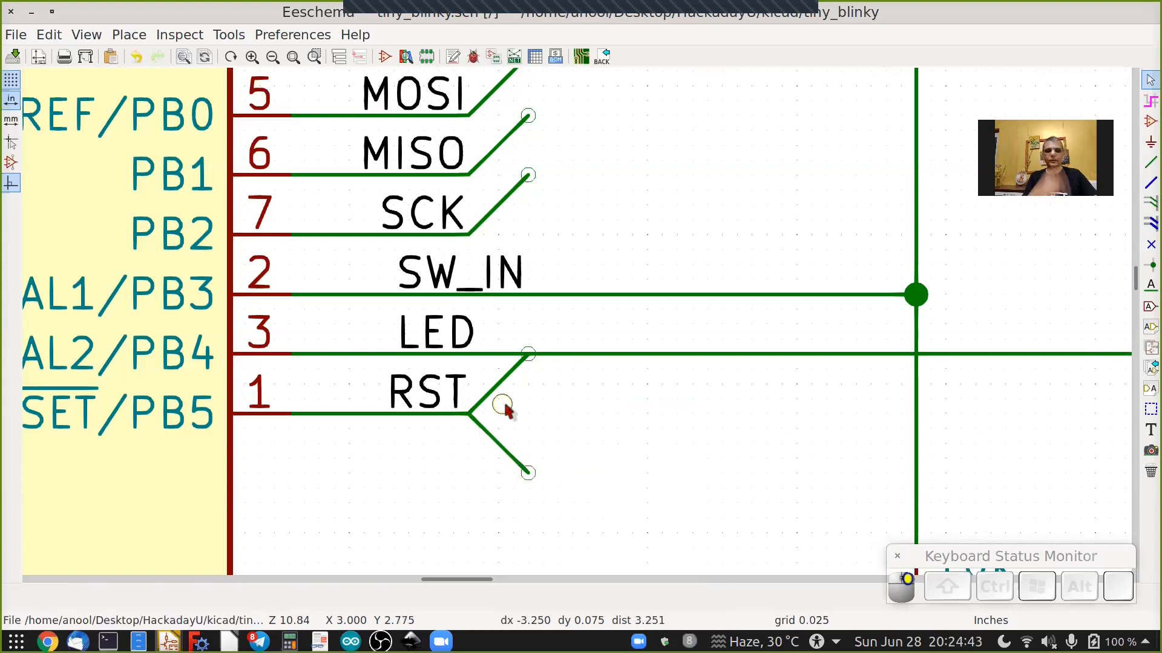
key(Escape)
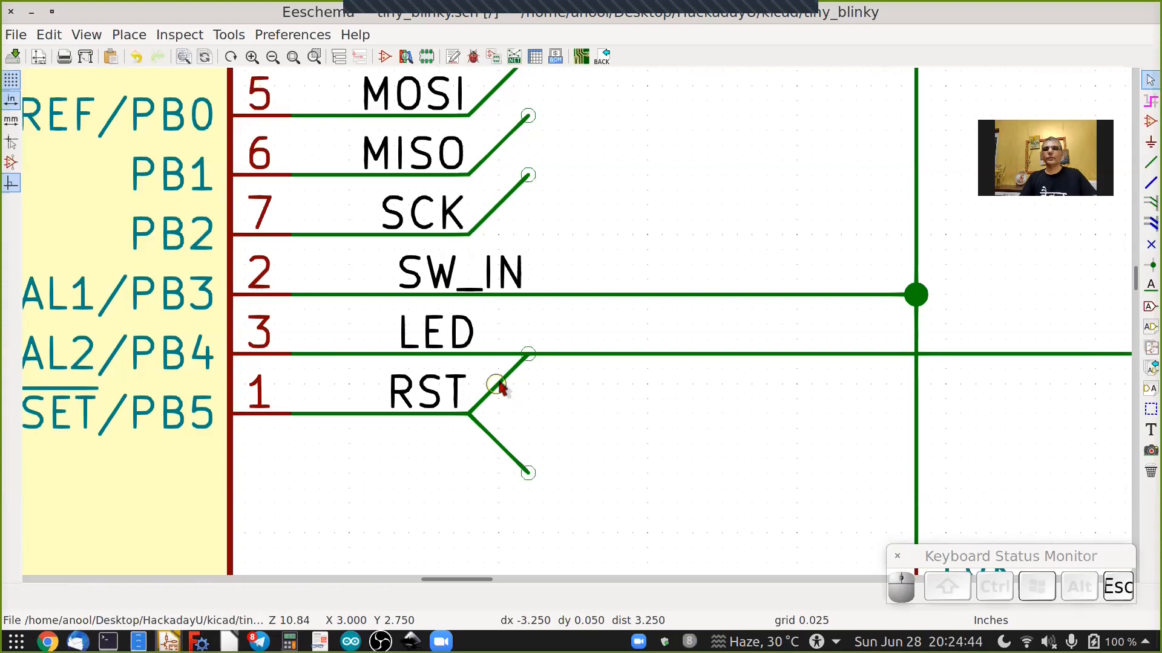
key(Delete)
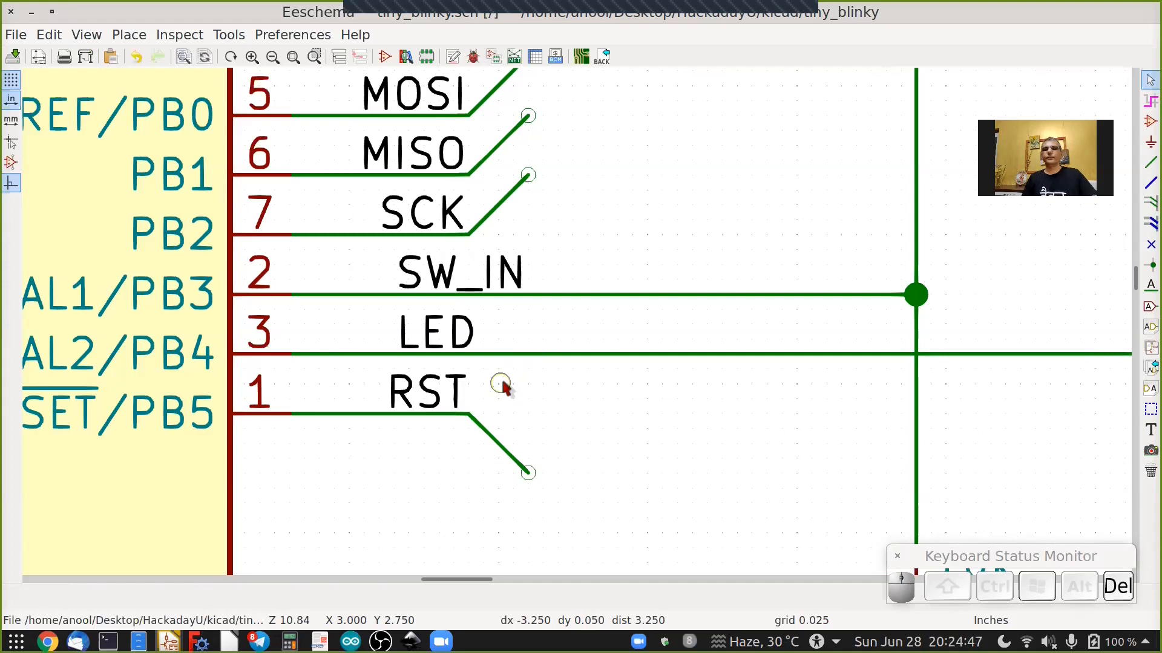
Add wire-to-bus entries at the ends of the 5V, MOSI and GND wires of connector J2.
scroll(502, 385, down, 2)
scroll(504, 383, down, 1)
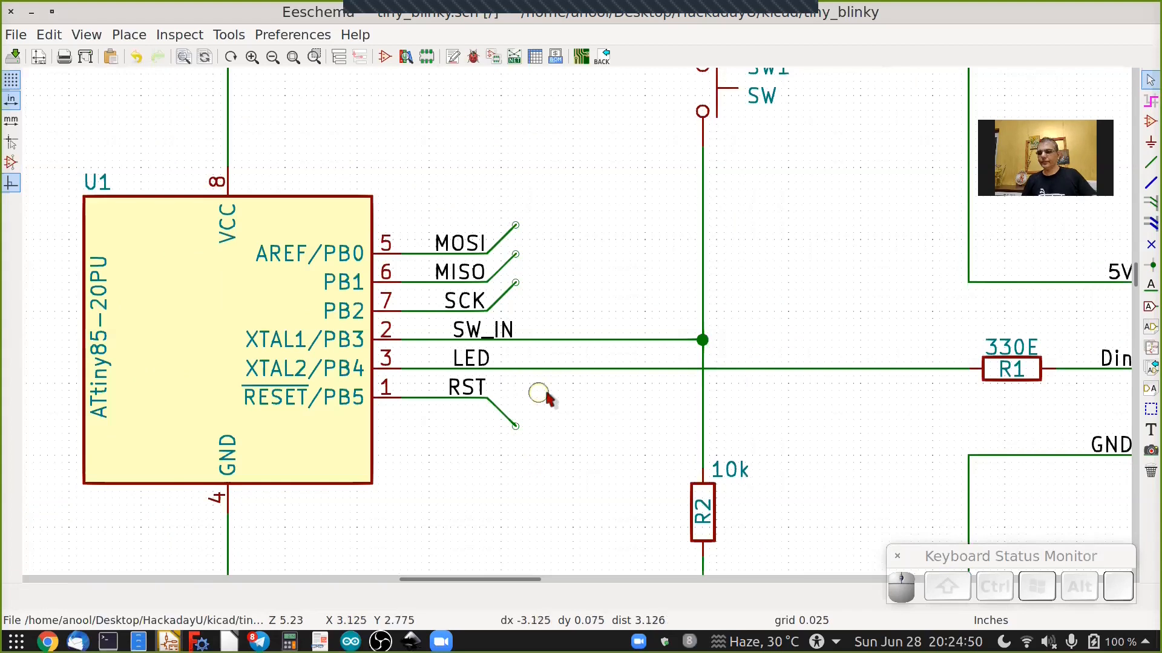
shift+scroll(551, 399, down, 2)
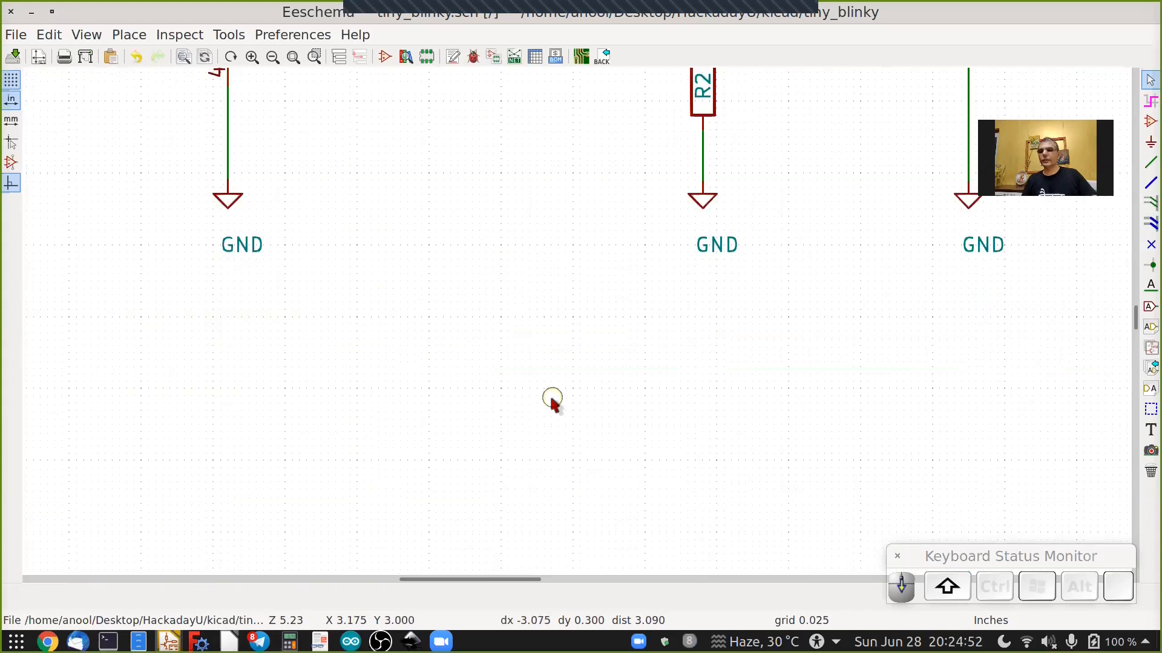
shift+scroll(553, 402, down, 2)
ctrl+scroll(551, 401, right, 2)
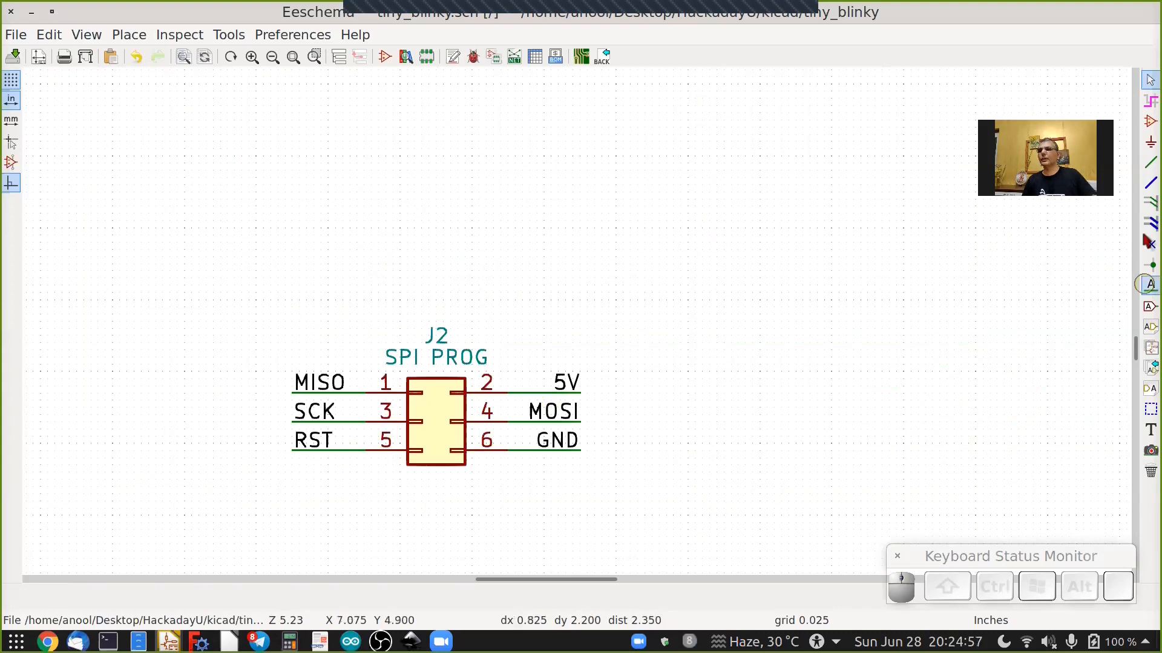
click(1148, 204)
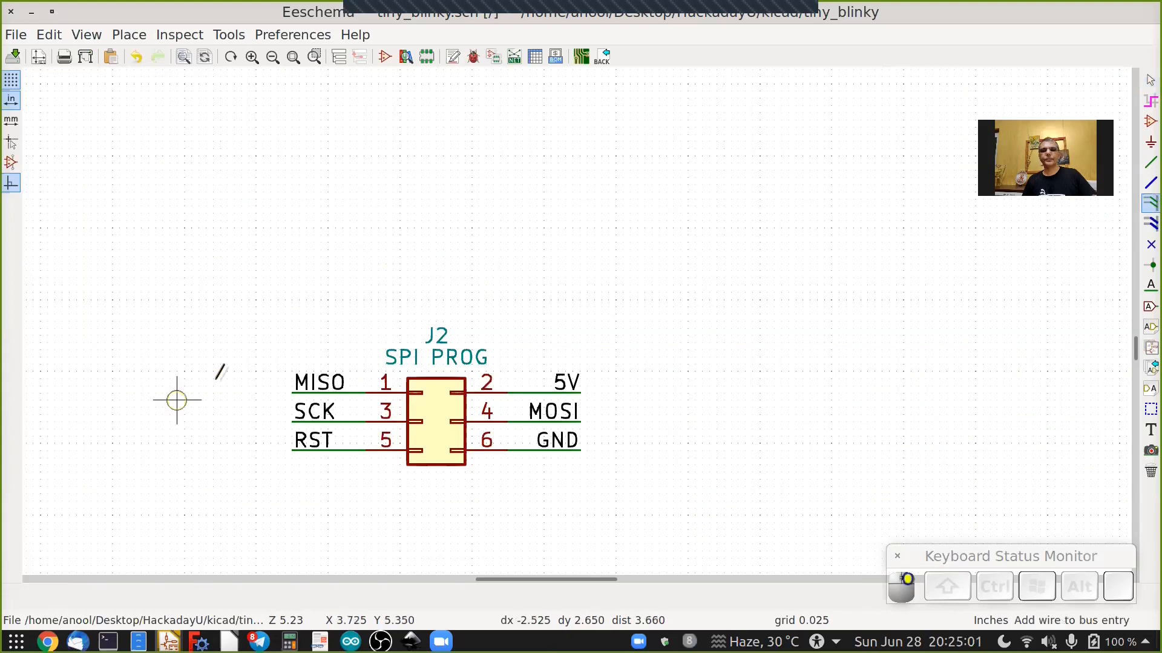
scroll(583, 398, up, 3)
click(581, 395)
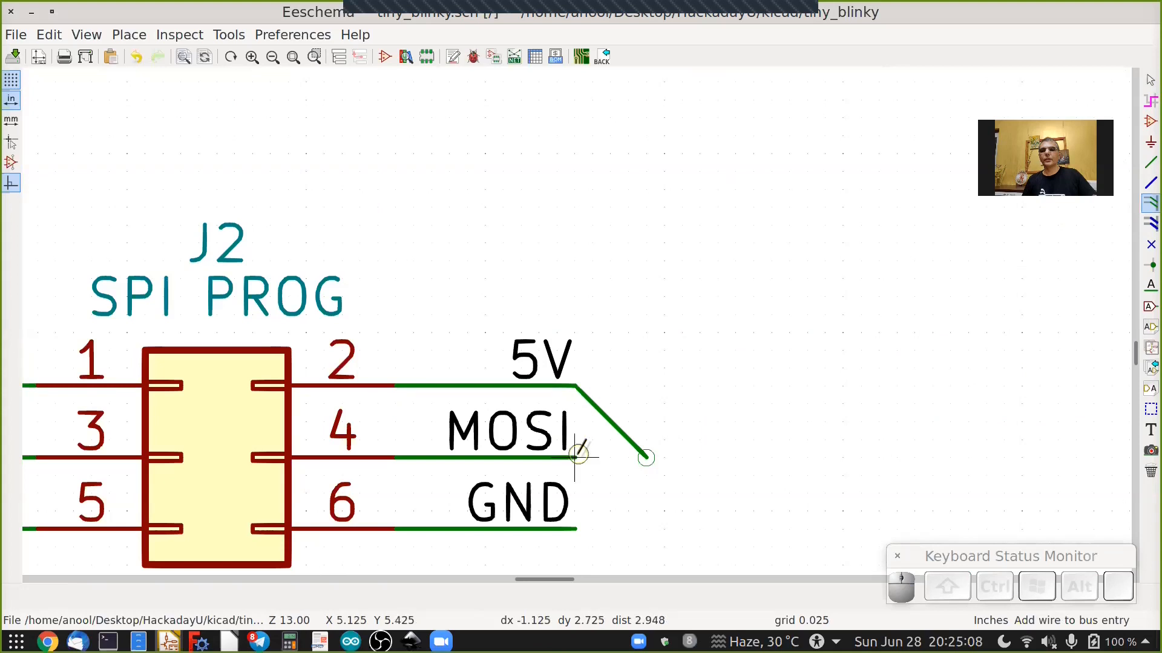
click(576, 490)
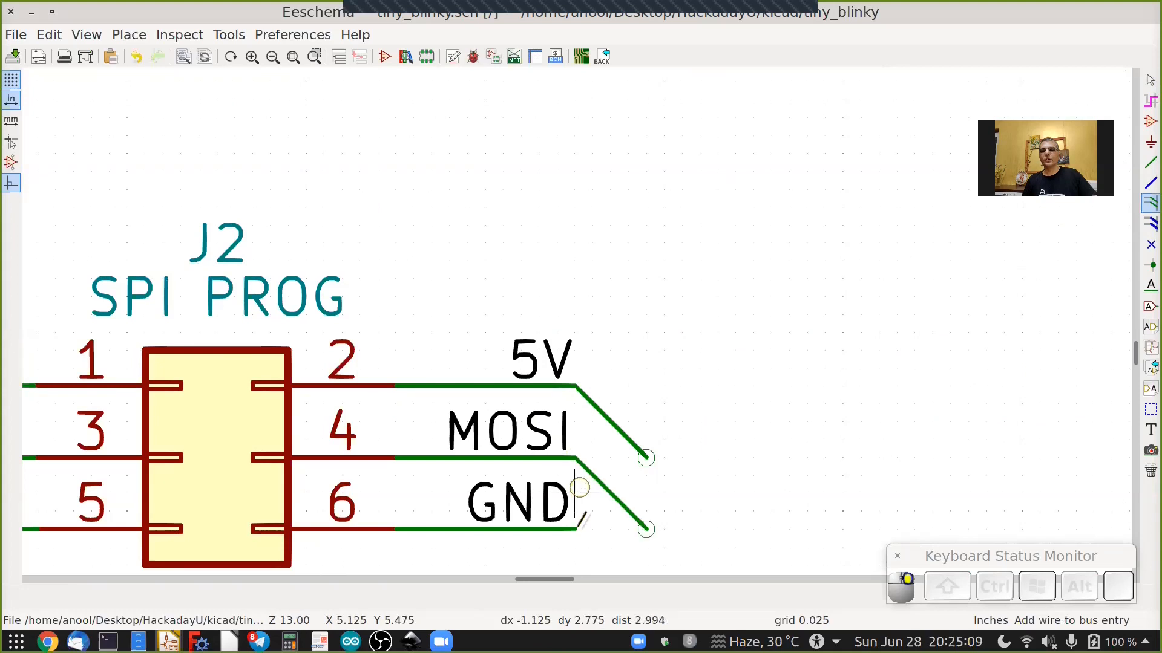
click(581, 514)
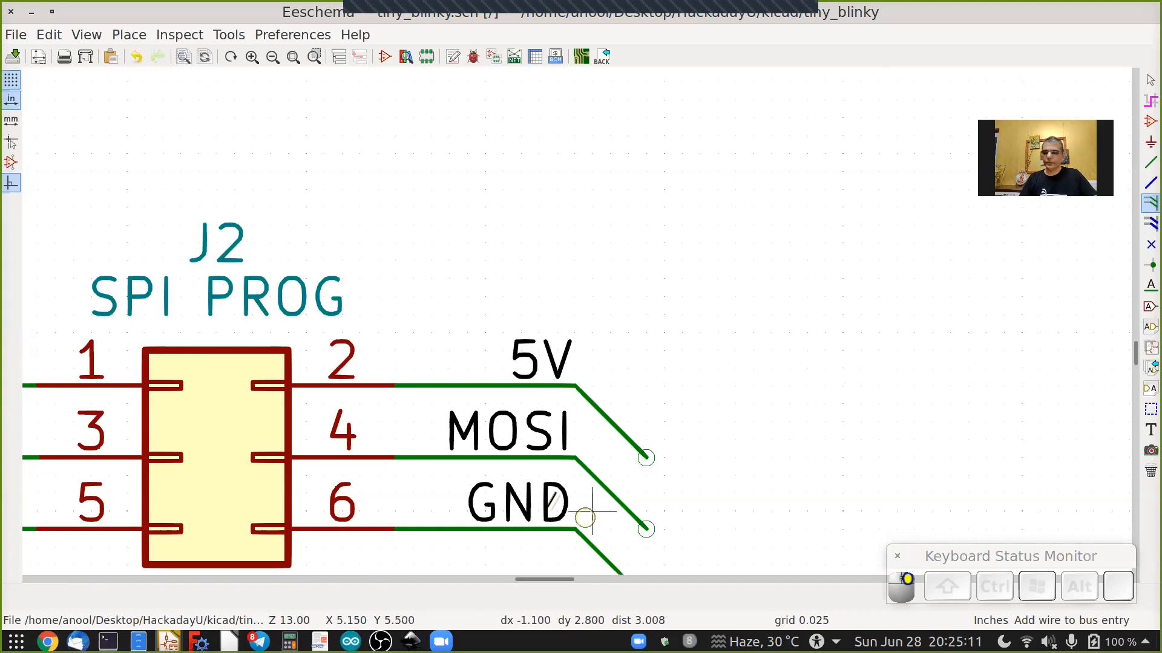
Add wire-to-bus entries at the ends of J2's MISO, SCK and RST wires.
ctrl+scroll(239, 385, up, 3)
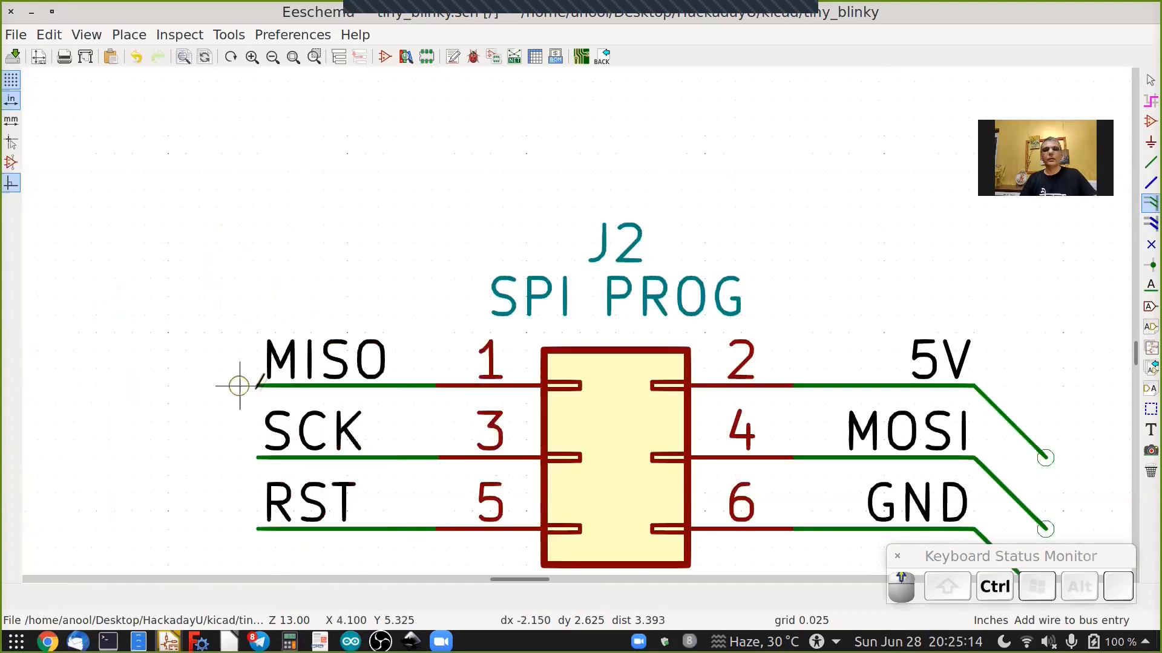
click(256, 385)
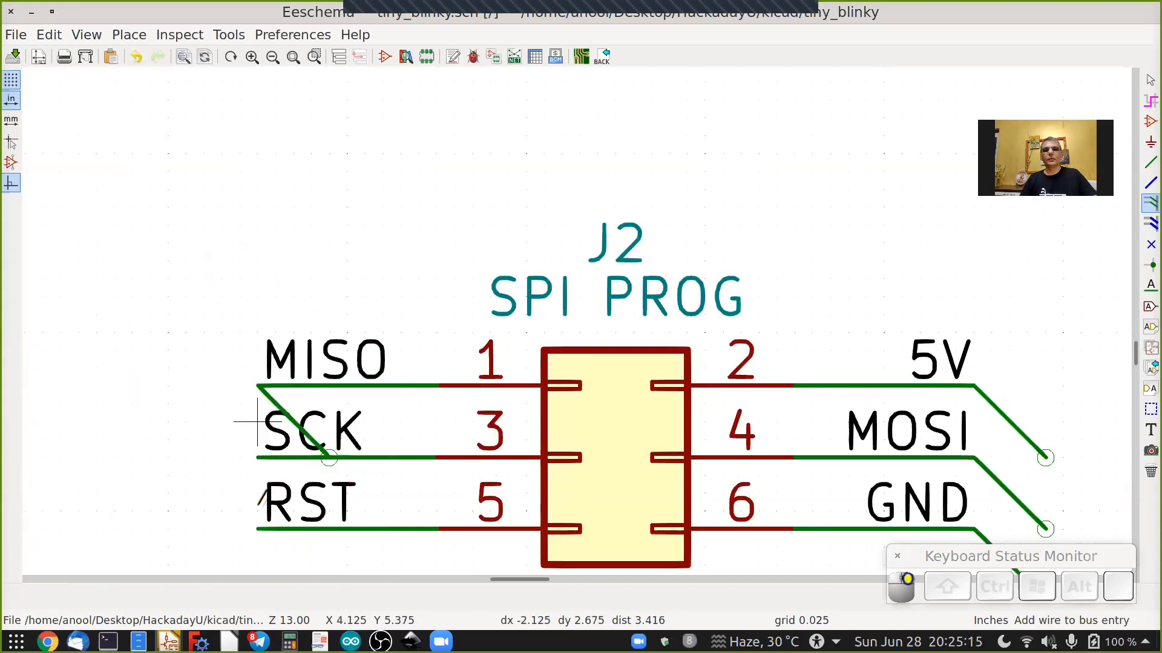
click(256, 458)
click(257, 529)
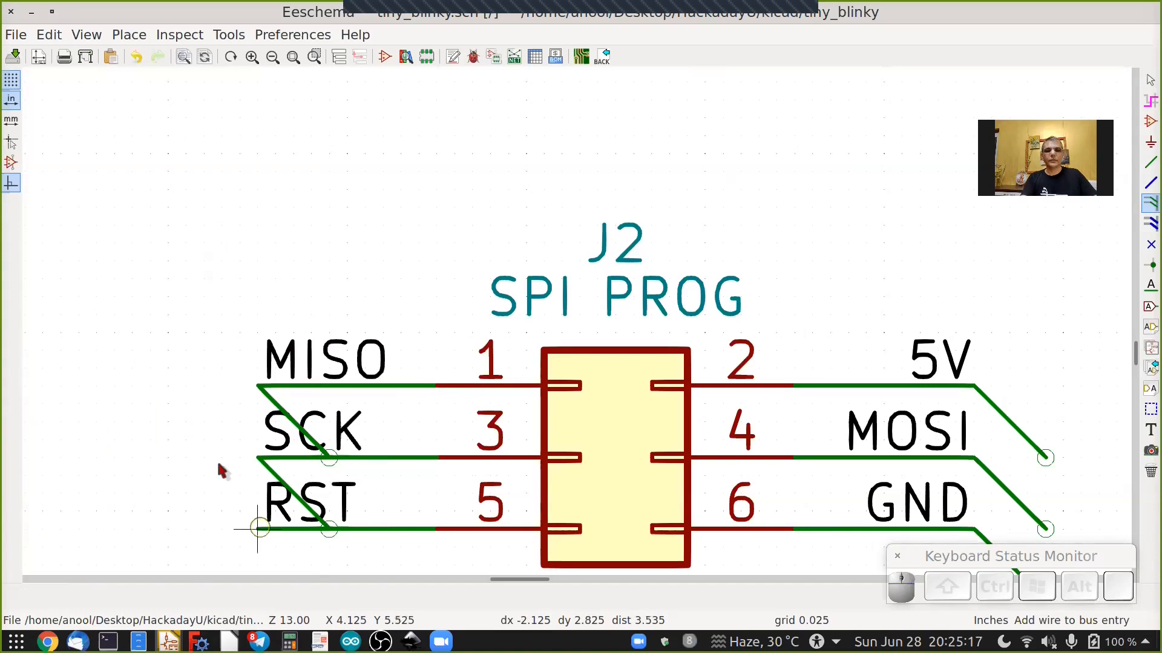
key(Escape)
Set the shape of J2's 5V, MOSI and GND bus entries to /.
scroll(411, 455, down, 2)
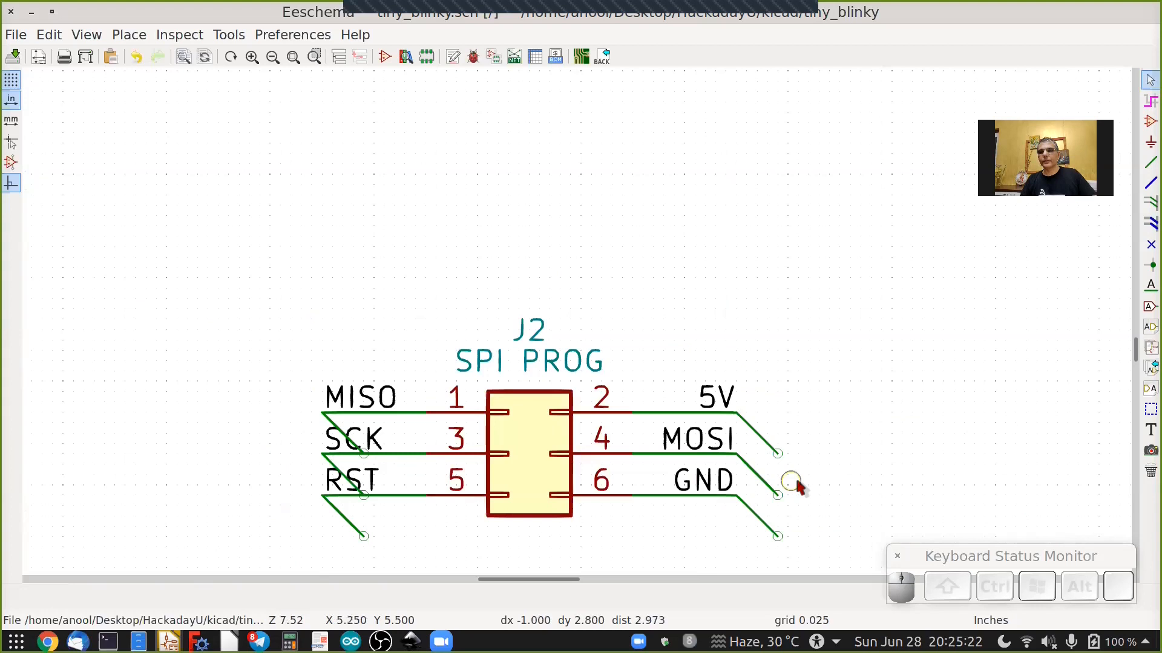
shift+scroll(793, 487, down, 2)
scroll(757, 310, up, 2)
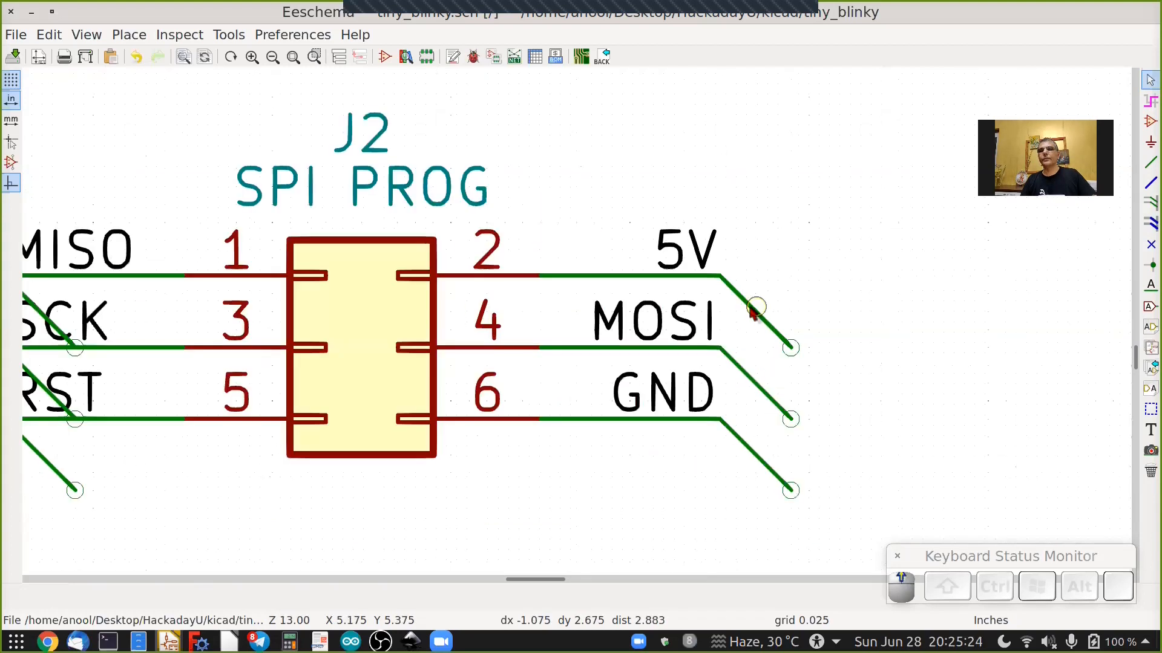
right_click(752, 315)
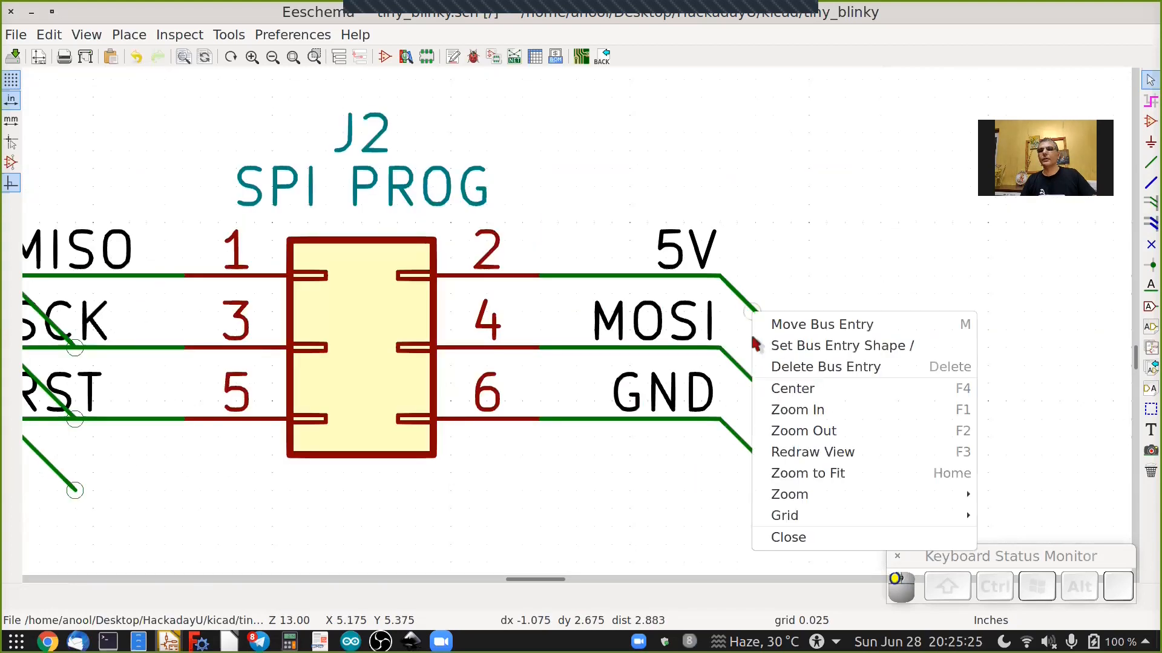
click(763, 342)
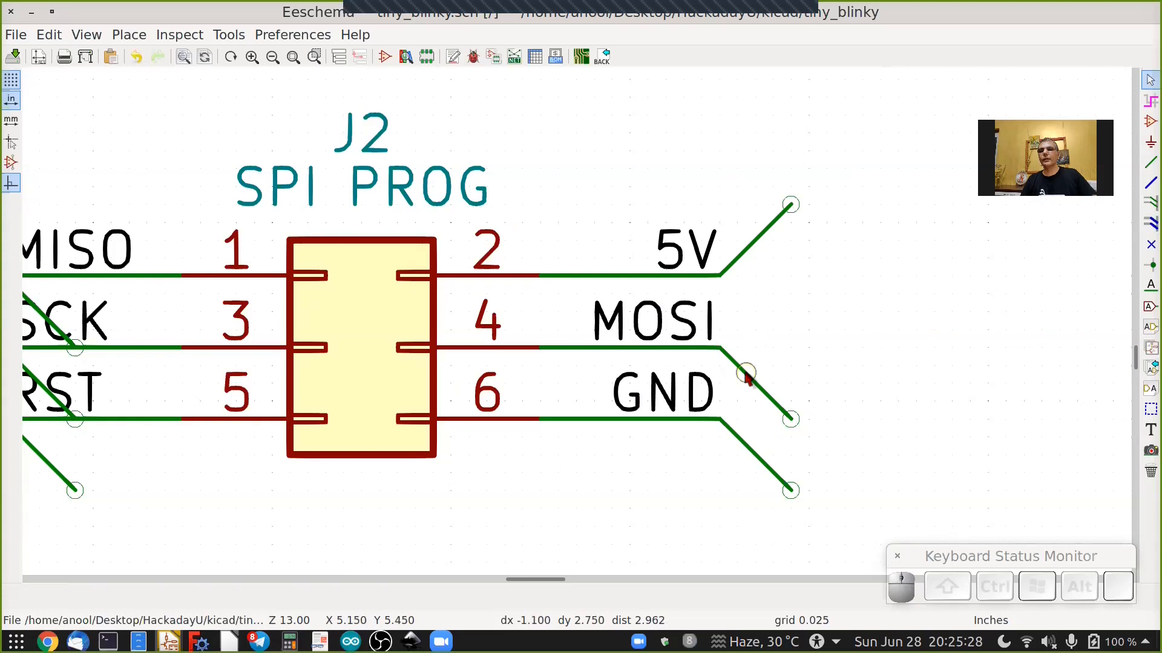
right_click(748, 376)
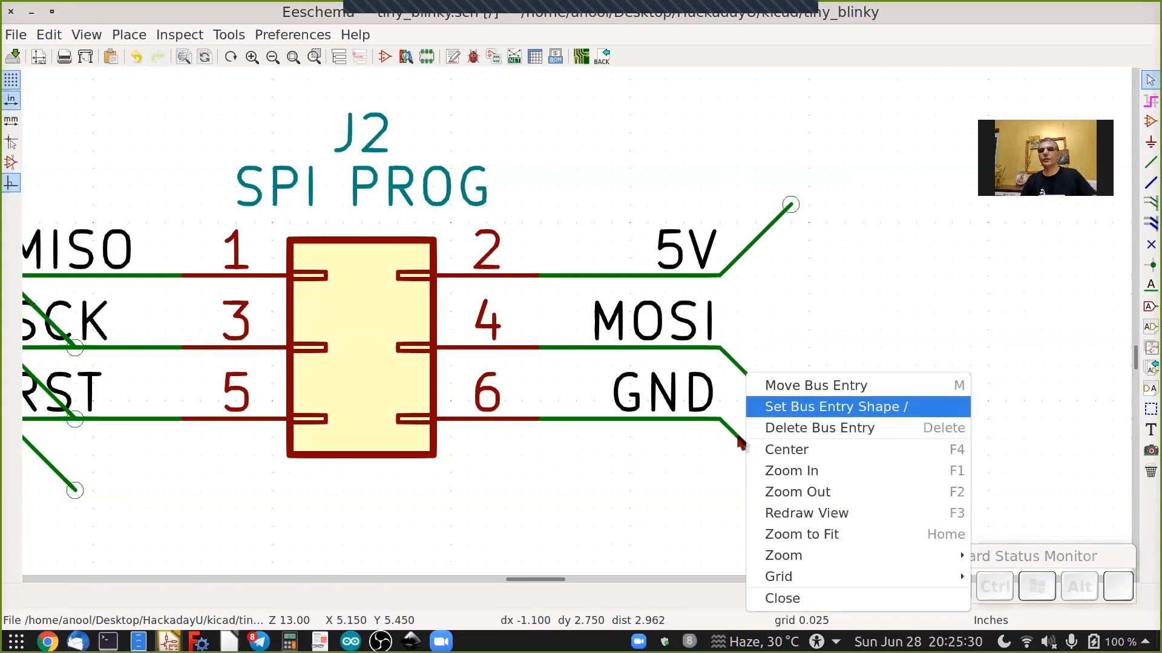
click(770, 407)
right_click(739, 440)
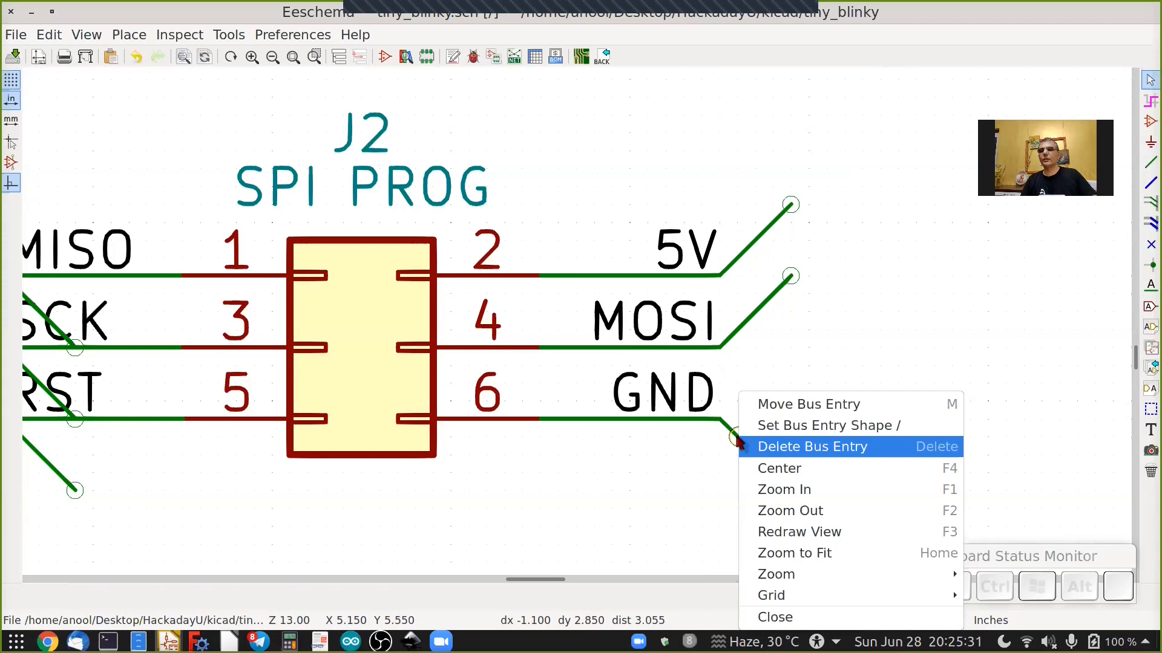
click(781, 426)
Move J2's MISO bus entry so it rises up-left from the MISO wire end.
ctrl+scroll(735, 431, left, 5)
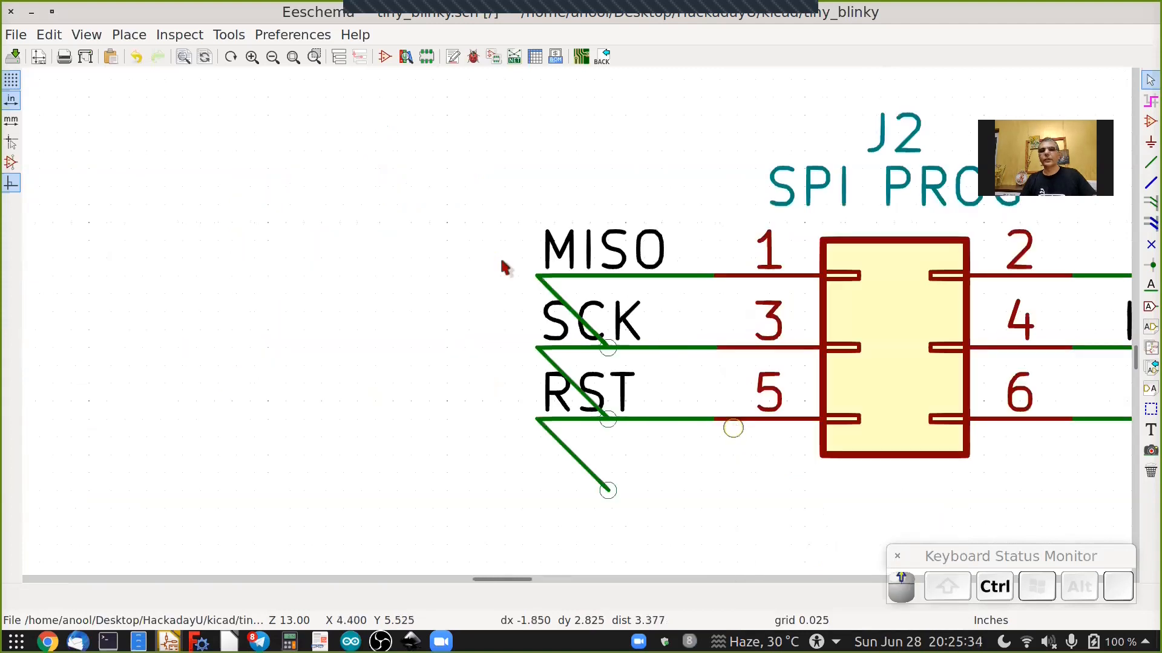
scroll(508, 267, up, 1)
right_click(518, 272)
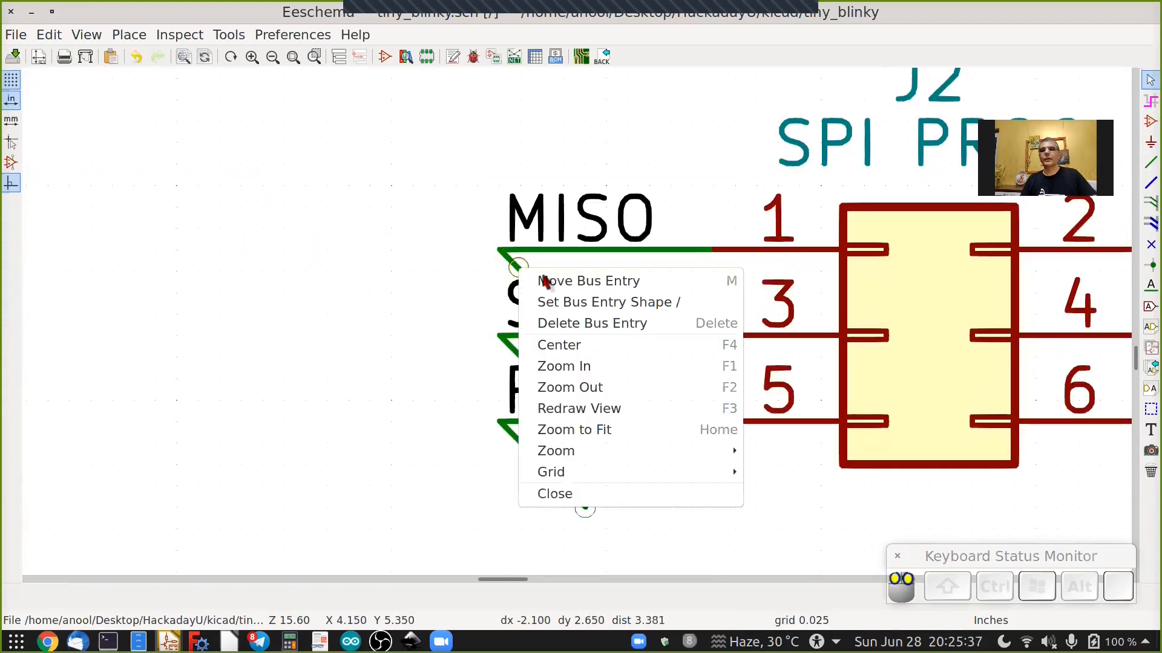
click(532, 280)
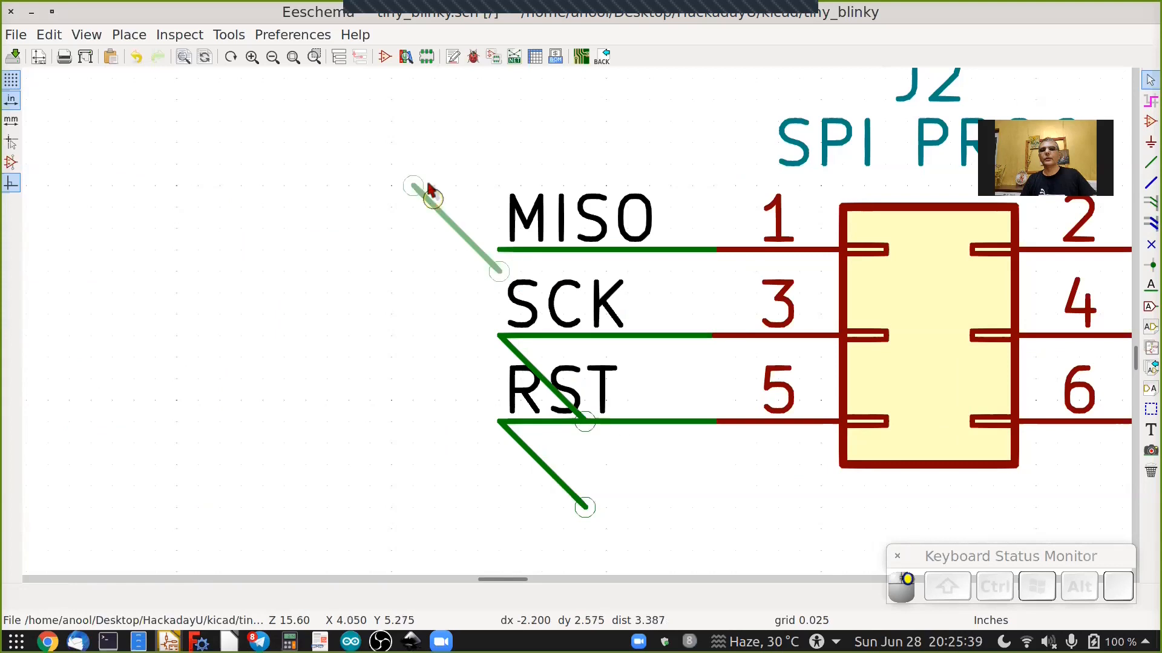
click(428, 186)
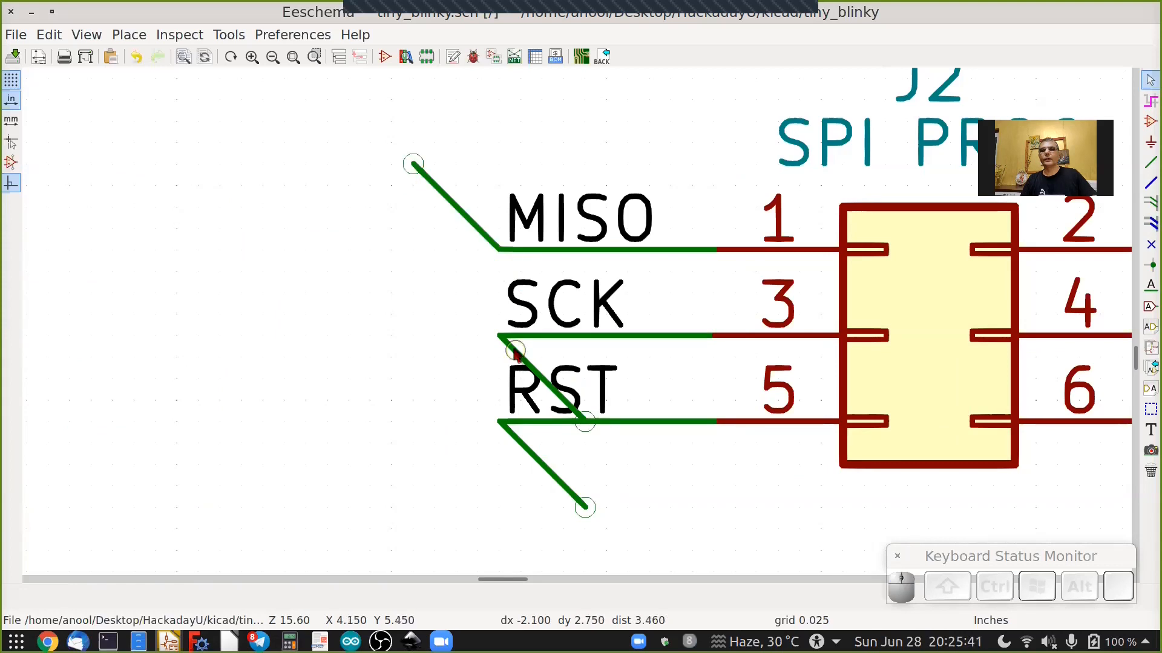
Move J2's SCK and RST bus entries so they rise up-left from their wire ends.
right_click(517, 355)
click(584, 363)
click(430, 267)
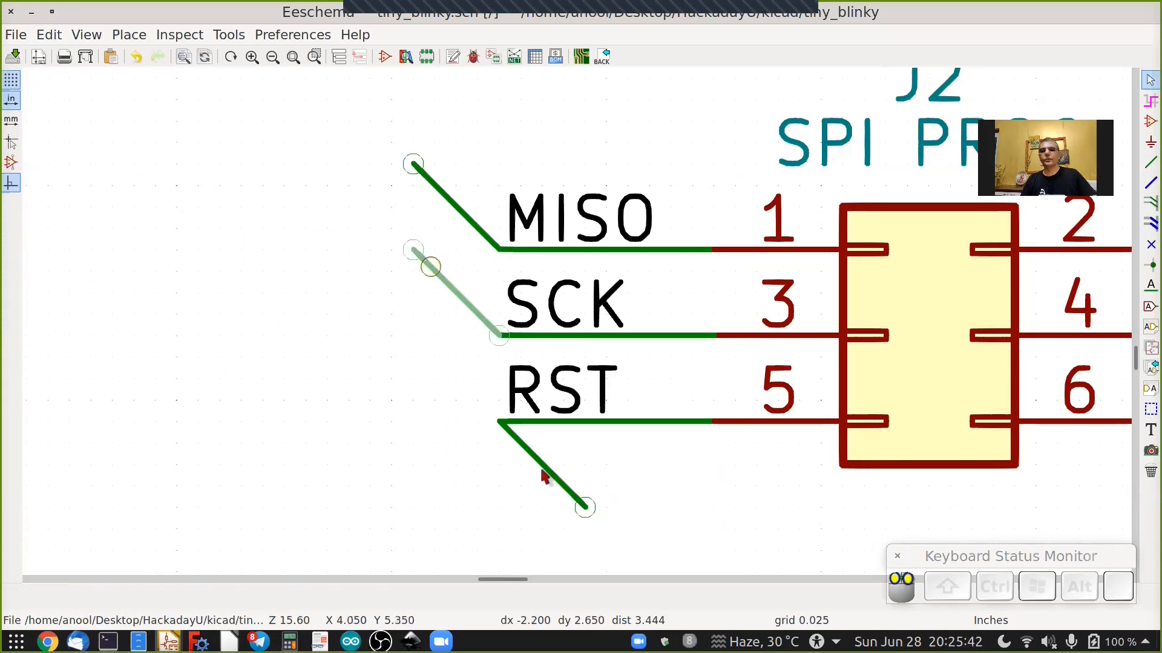
right_click(543, 470)
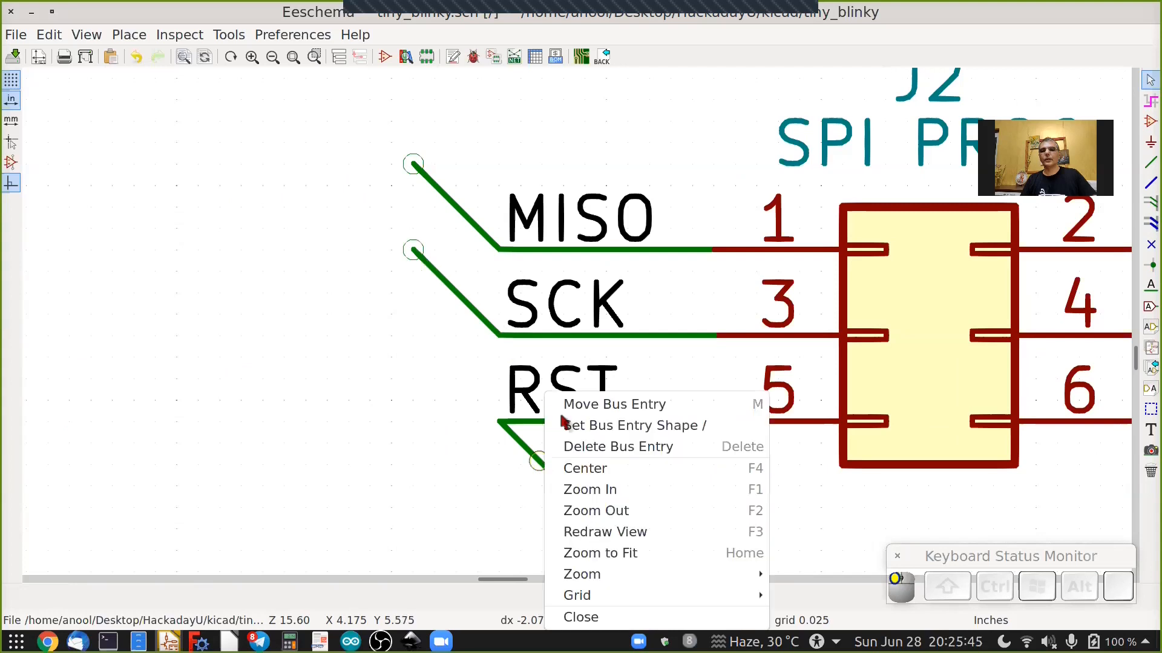
click(605, 405)
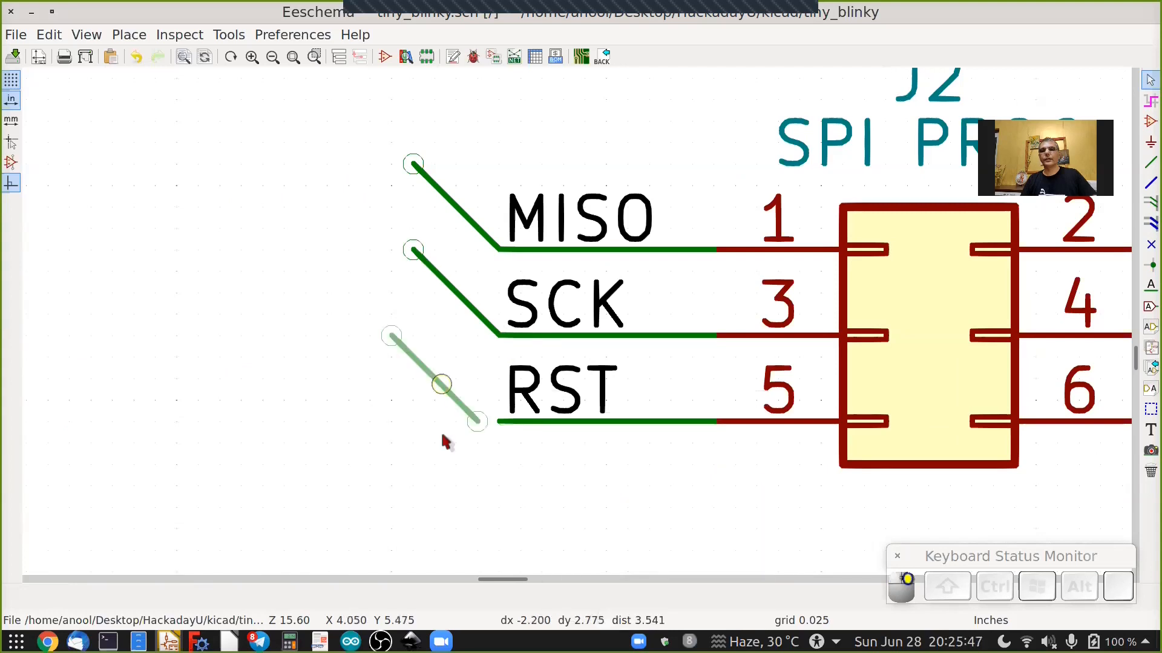
click(449, 388)
Delete the bus entry at the end of J2's 5V wire.
scroll(1014, 281, down, 3)
ctrl+scroll(1017, 284, down, 1)
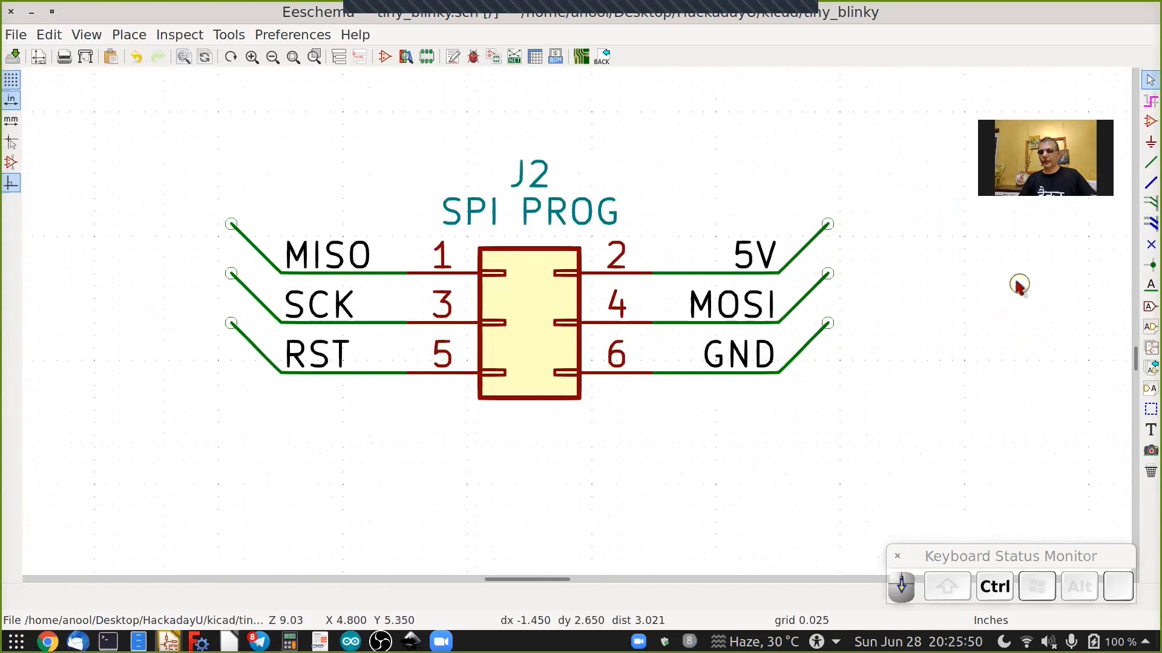
ctrl+scroll(1017, 286, down, 2)
ctrl+scroll(1017, 285, right, 2)
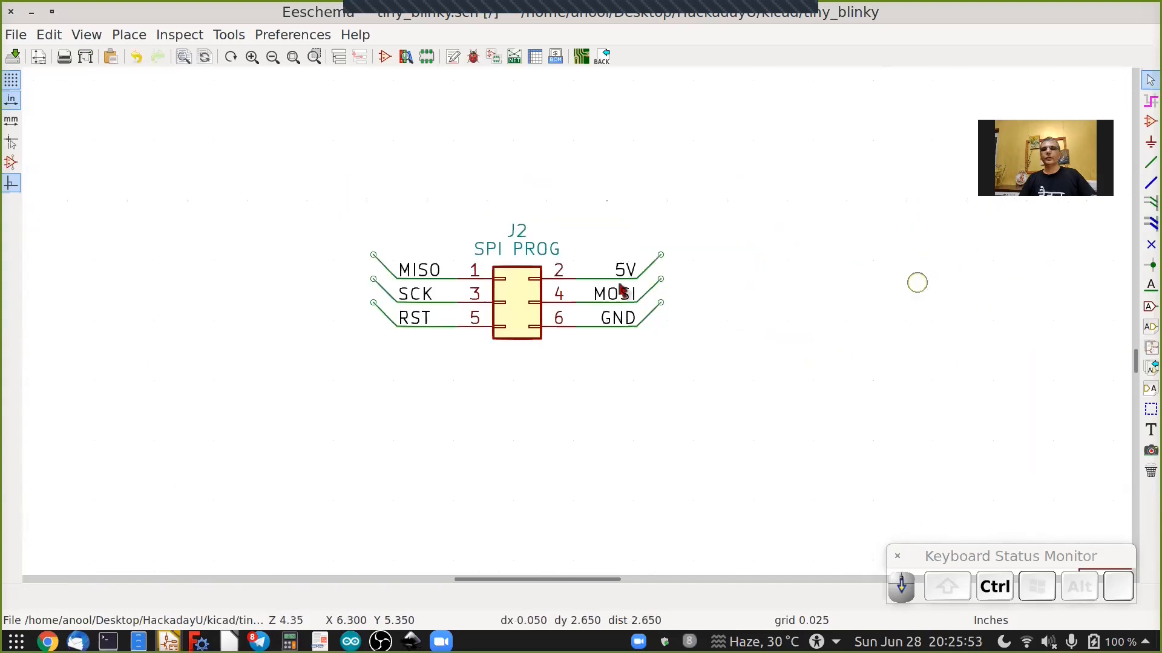
scroll(915, 284, down, 1)
shift+scroll(613, 284, up, 3)
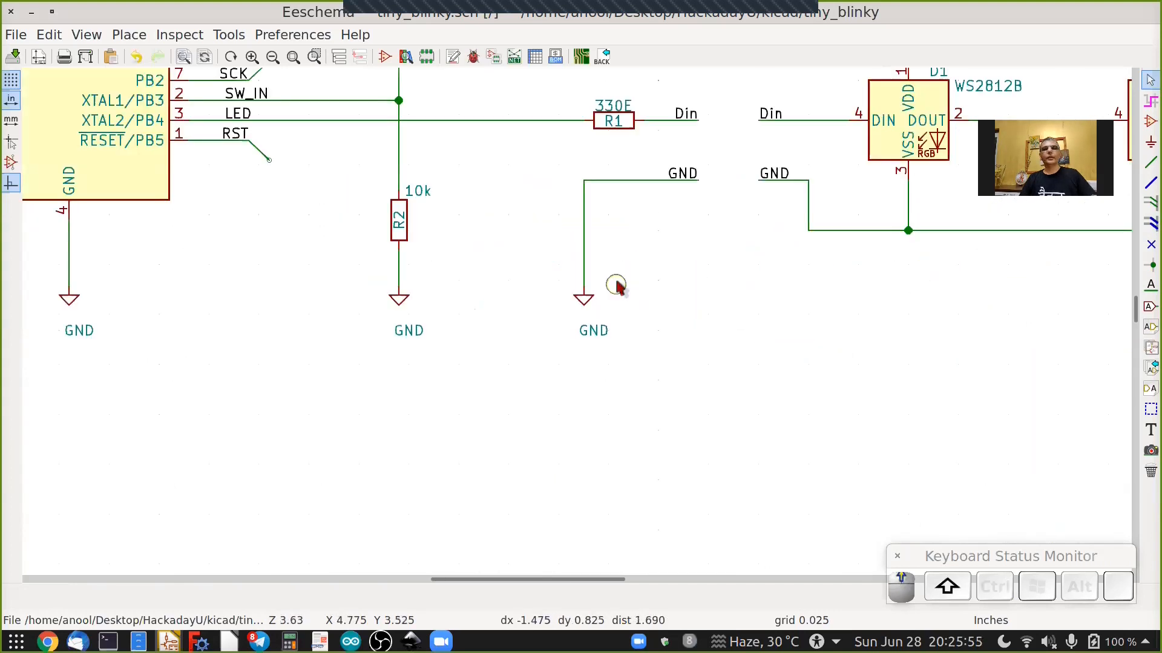
shift+scroll(615, 283, up, 1)
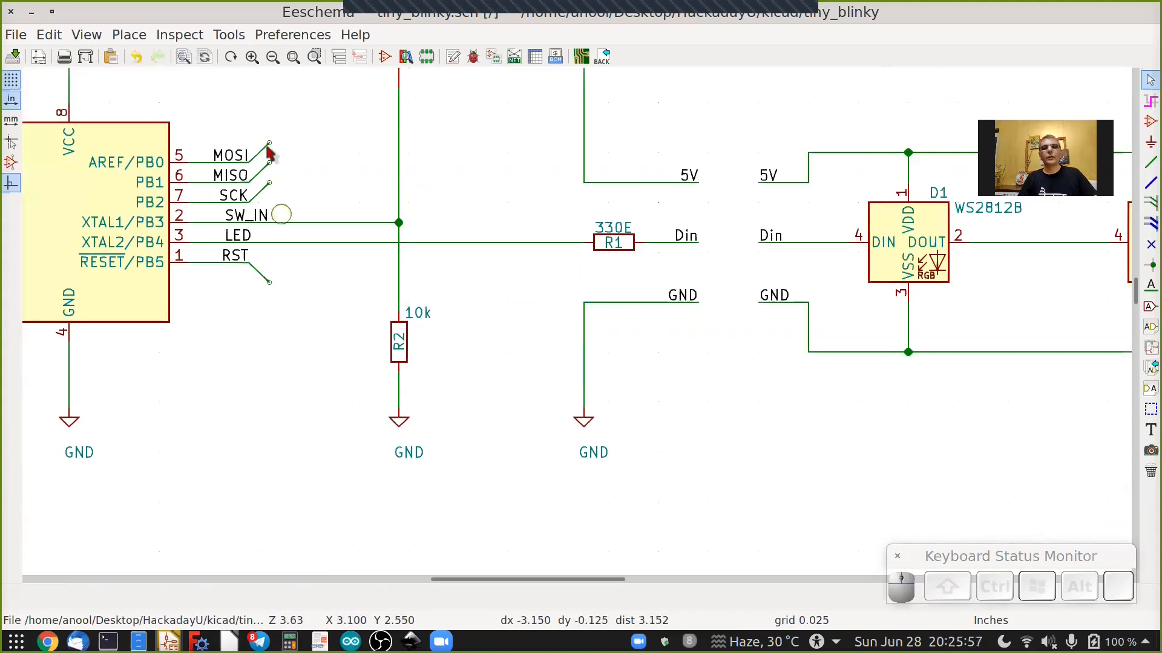
scroll(300, 306, down, 2)
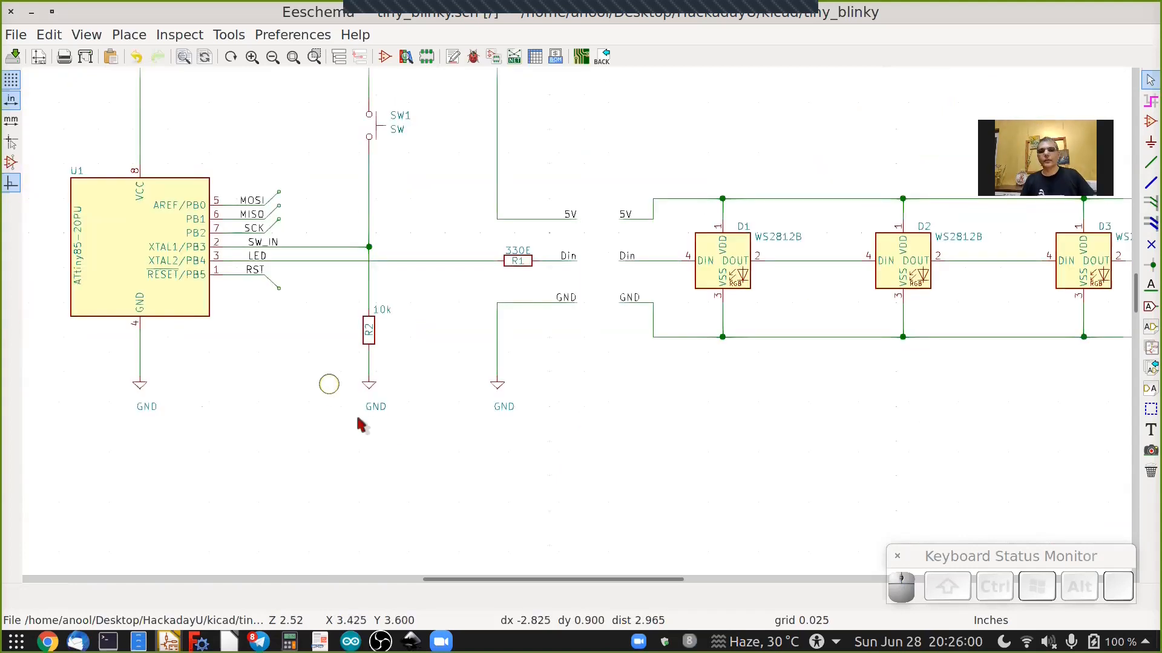
ctrl+scroll(356, 413, right, 3)
ctrl+scroll(360, 415, left, 3)
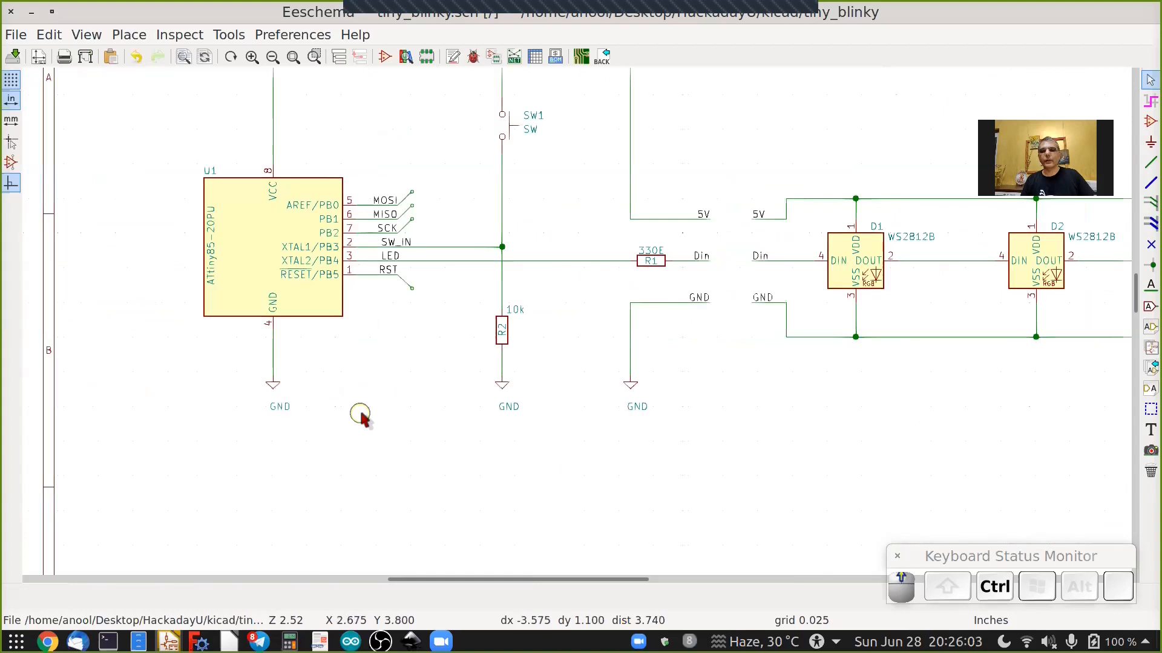
shift+scroll(375, 426, down, 3)
shift+scroll(627, 419, down, 1)
scroll(628, 419, up, 4)
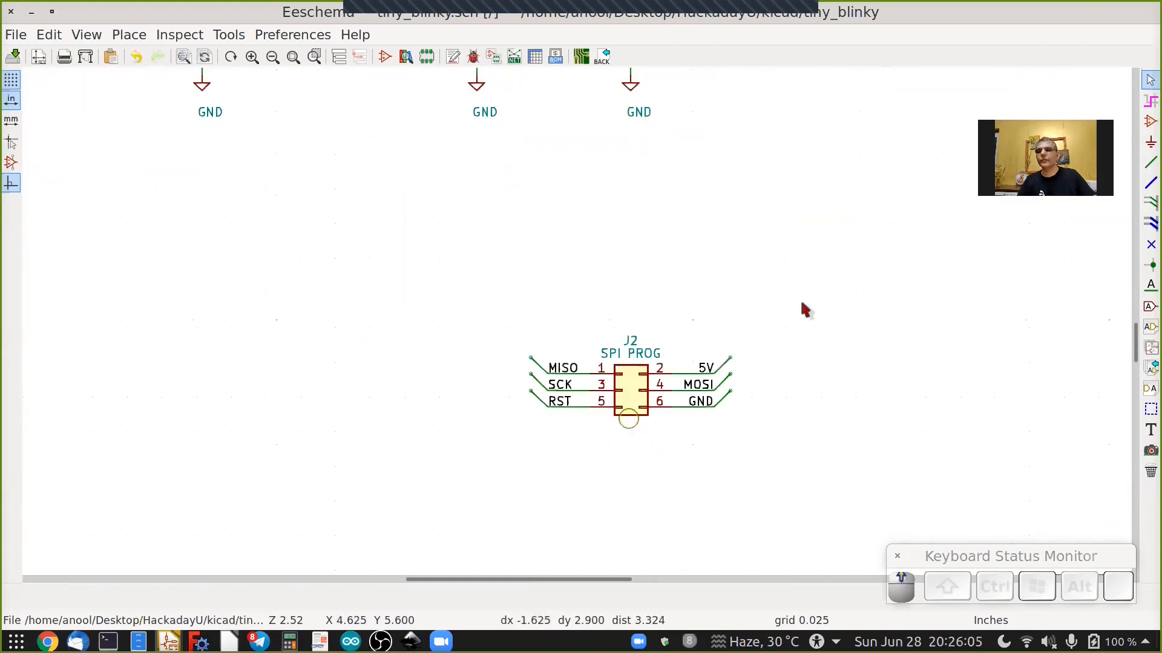
right_click(805, 312)
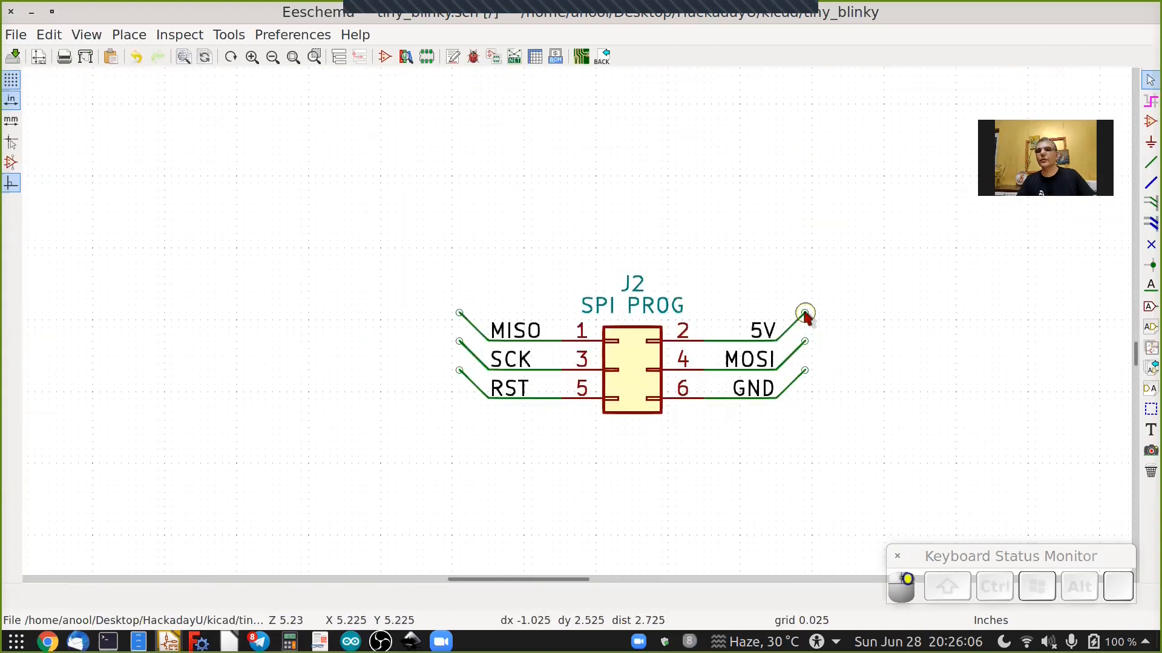
key(Delete)
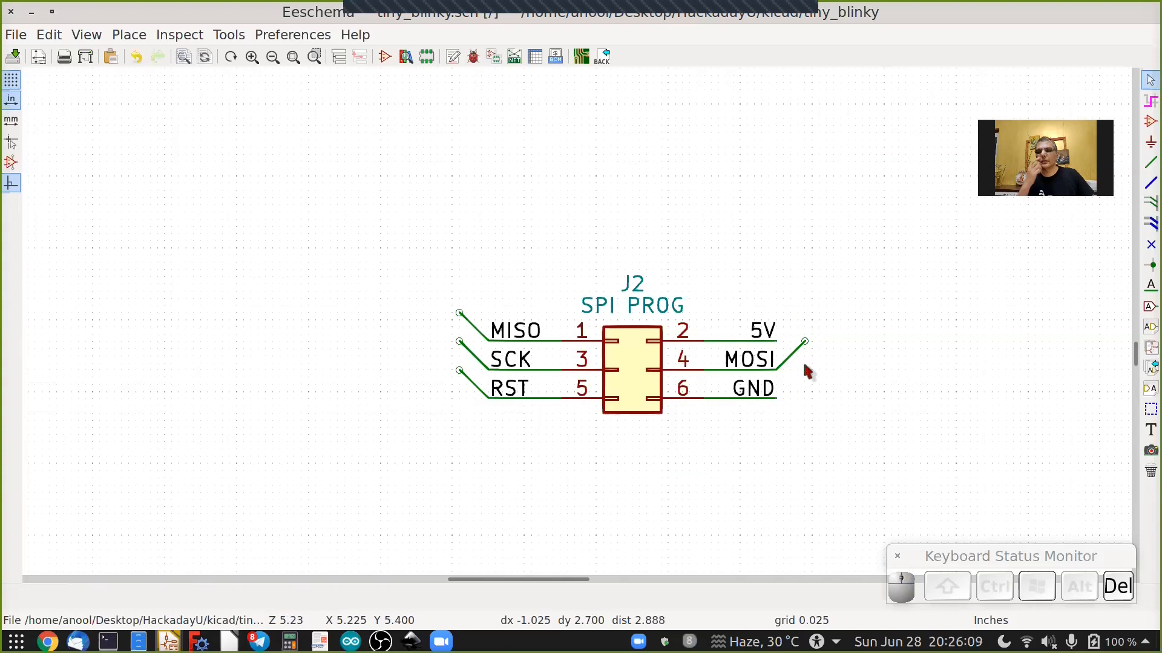
Draw a bus from U1's SPI wire entries down and across to J2's MOSI bus entry.
scroll(808, 370, down, 2)
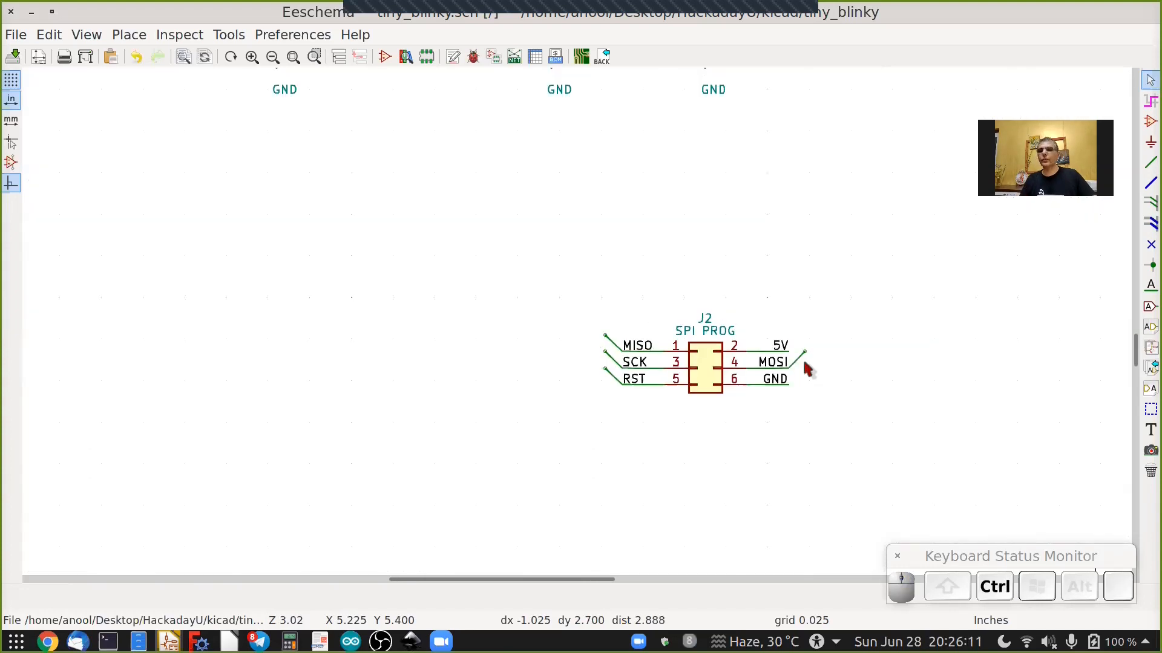
ctrl+scroll(803, 362, up, 2)
ctrl+scroll(676, 361, down, 2)
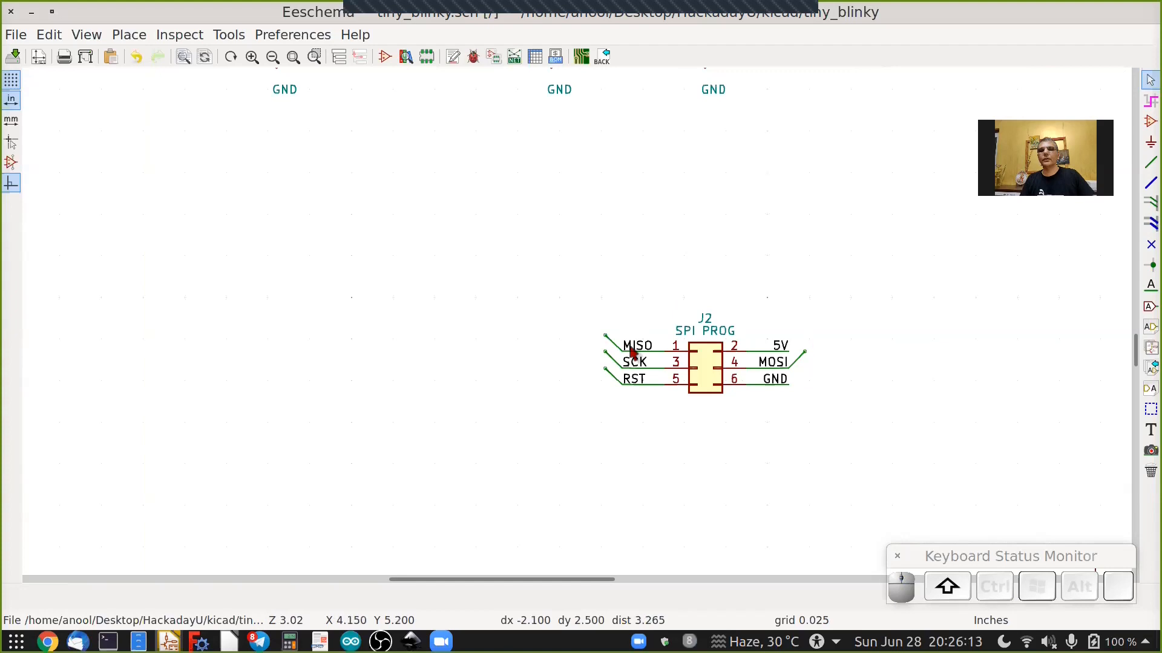
shift+scroll(631, 354, up, 5)
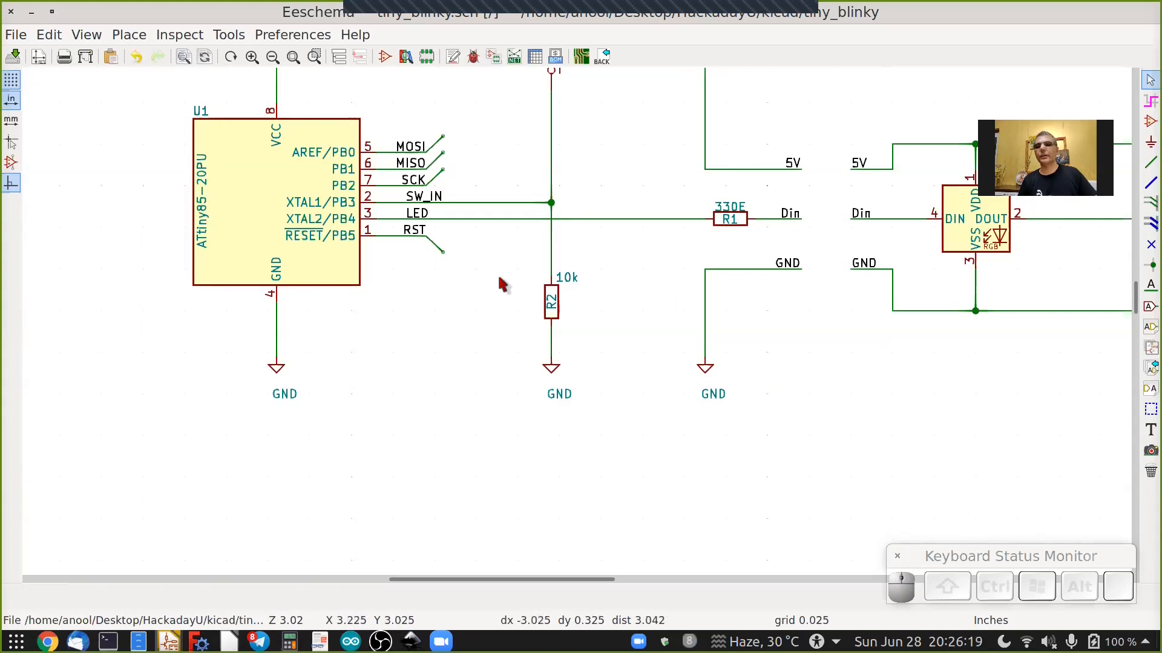
click(1148, 184)
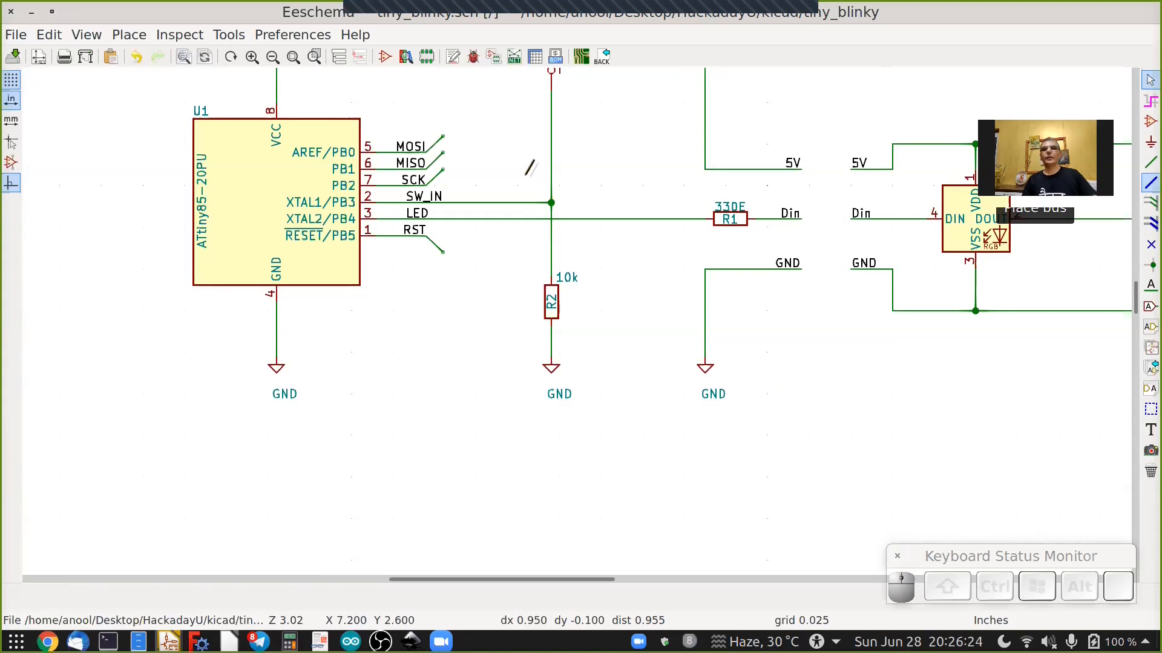
click(442, 134)
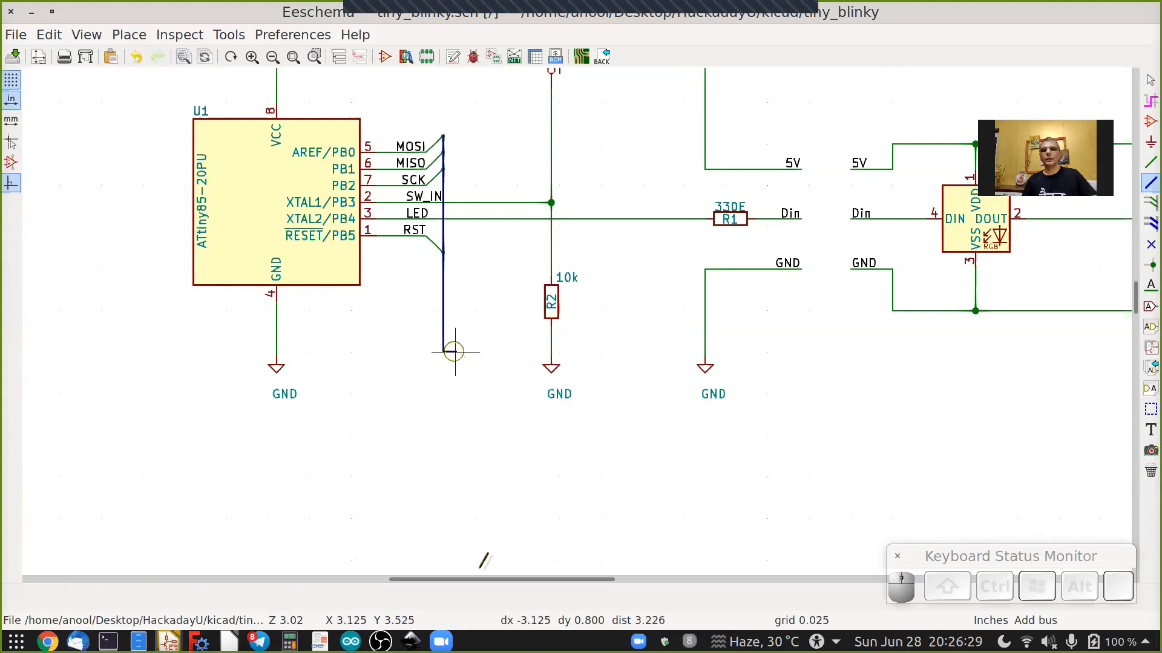
click(508, 189)
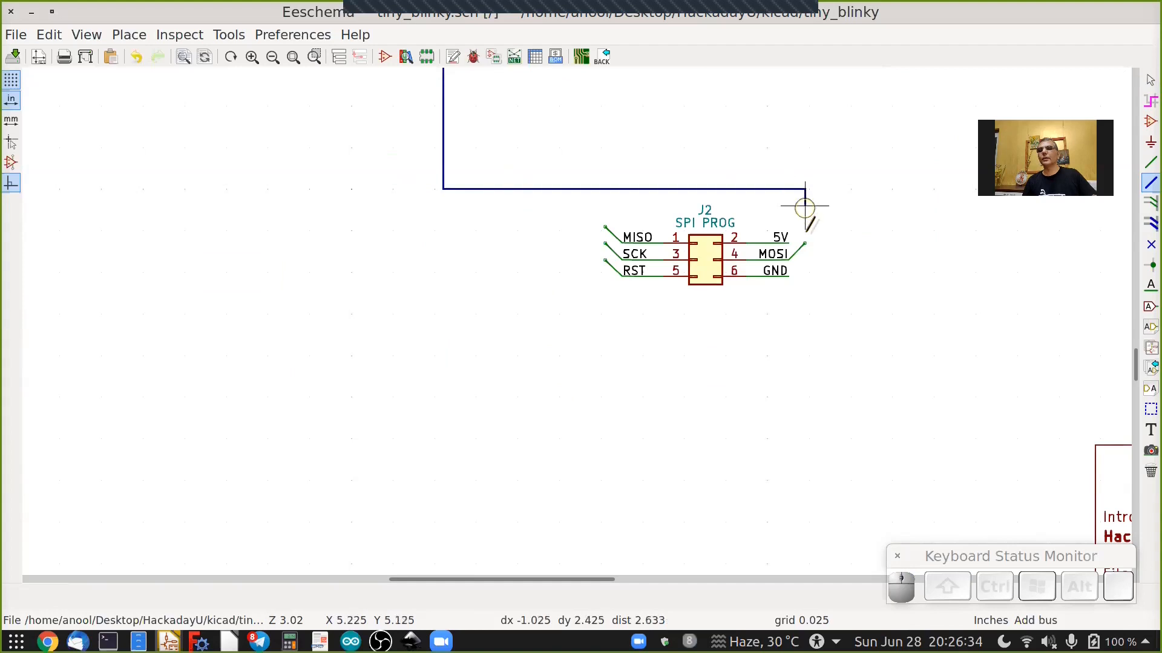
scroll(805, 208, up, 2)
scroll(805, 229, up, 1)
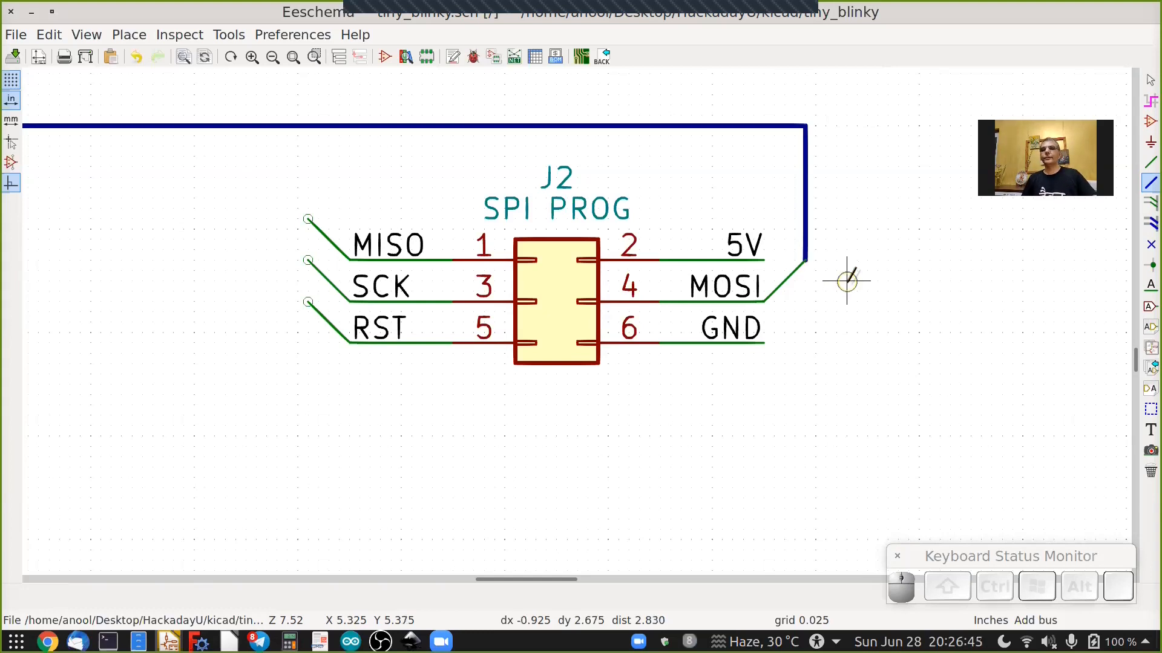
scroll(847, 281, down, 2)
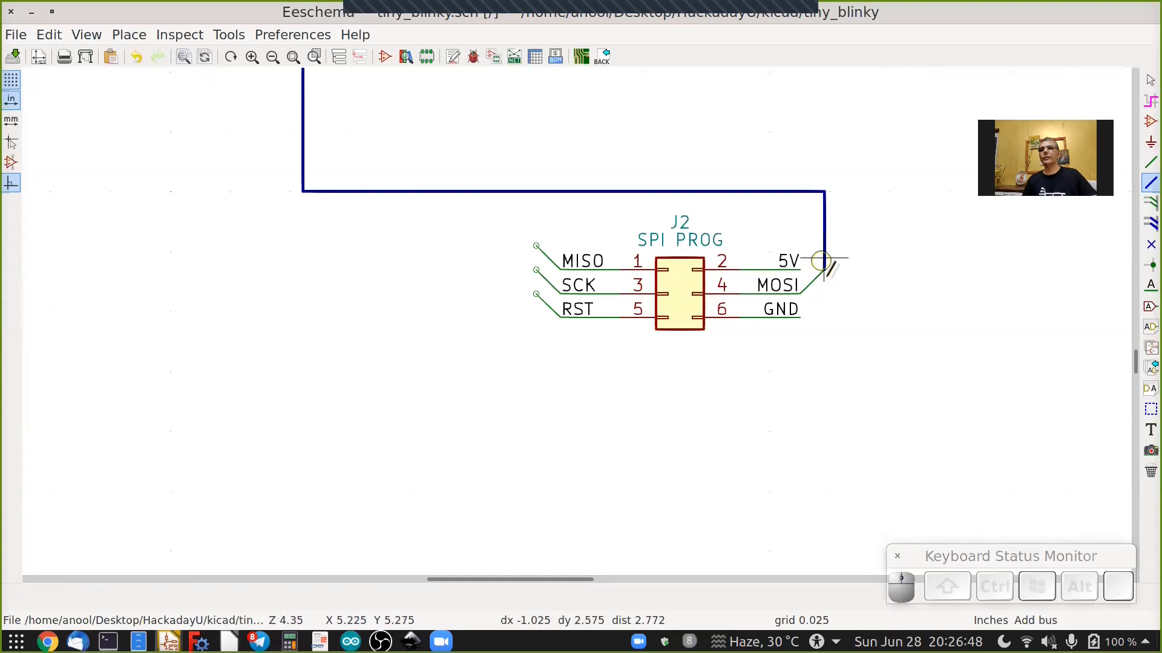
shift+scroll(826, 273, up, 2)
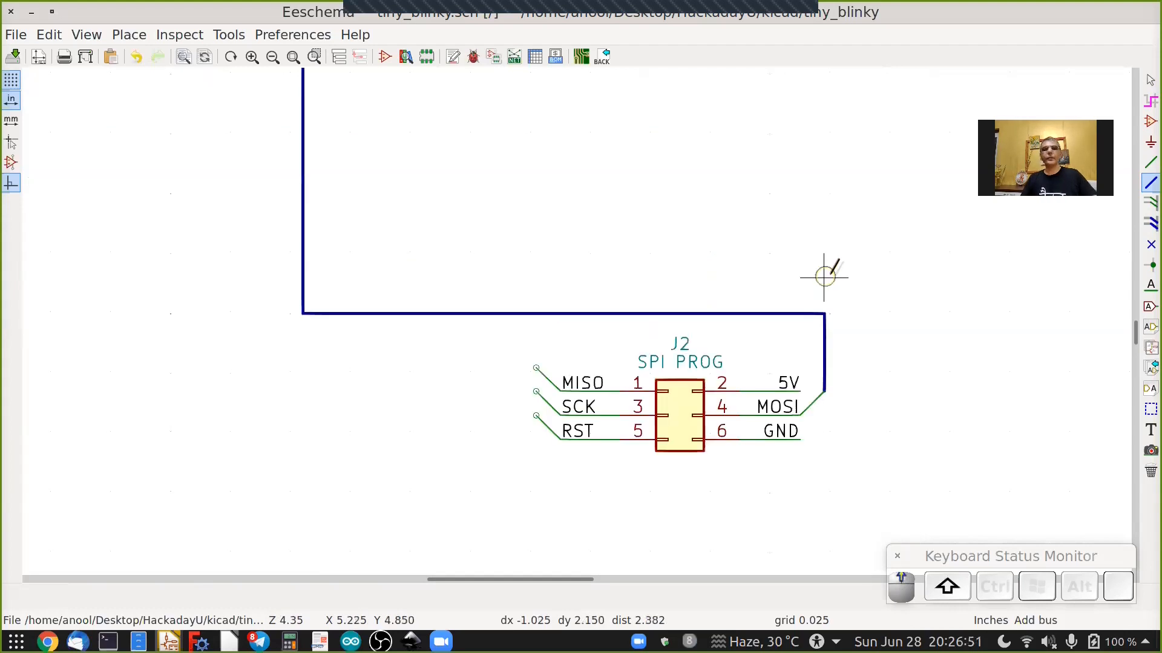
shift+scroll(826, 272, up, 5)
shift+scroll(829, 274, up, 3)
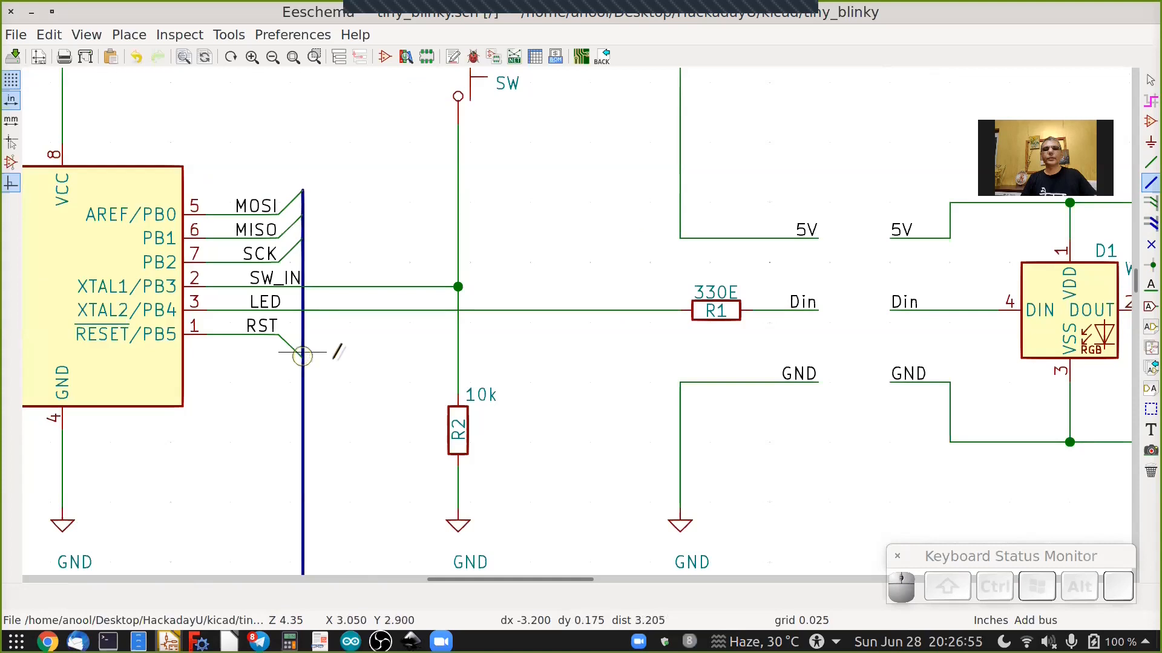
shift+scroll(332, 355, down, 3)
shift+scroll(568, 394, down, 6)
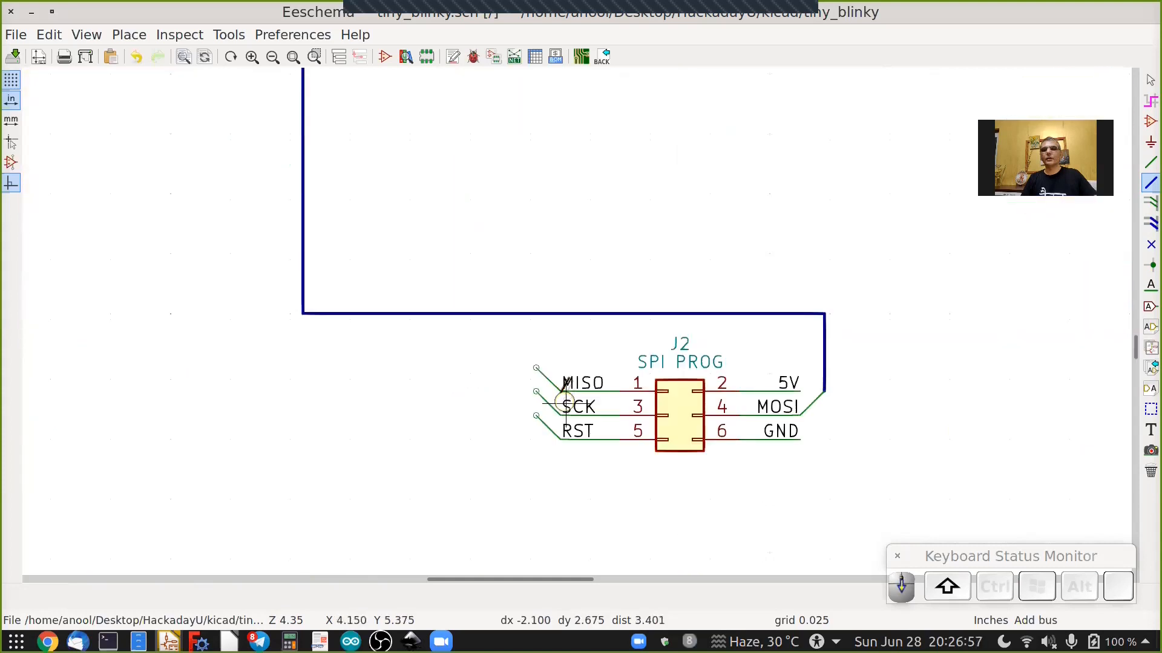
scroll(566, 403, up, 2)
scroll(511, 438, up, 1)
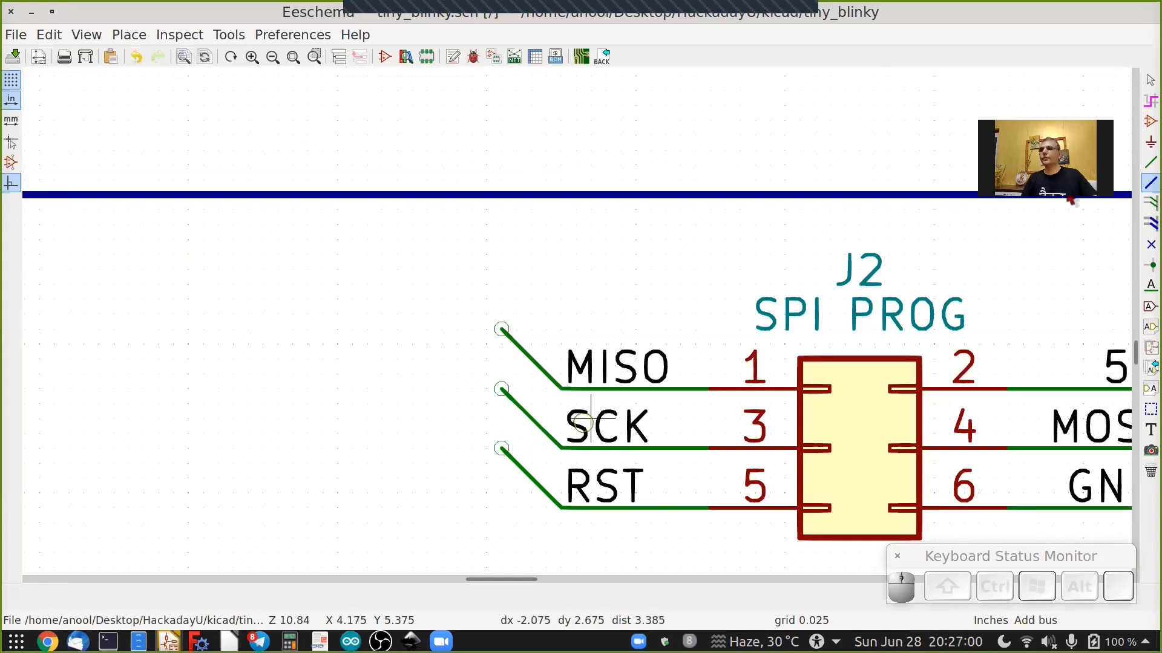
Draw a bus branch from the main bus down through J2's MISO, SCK and RST bus entries.
click(501, 447)
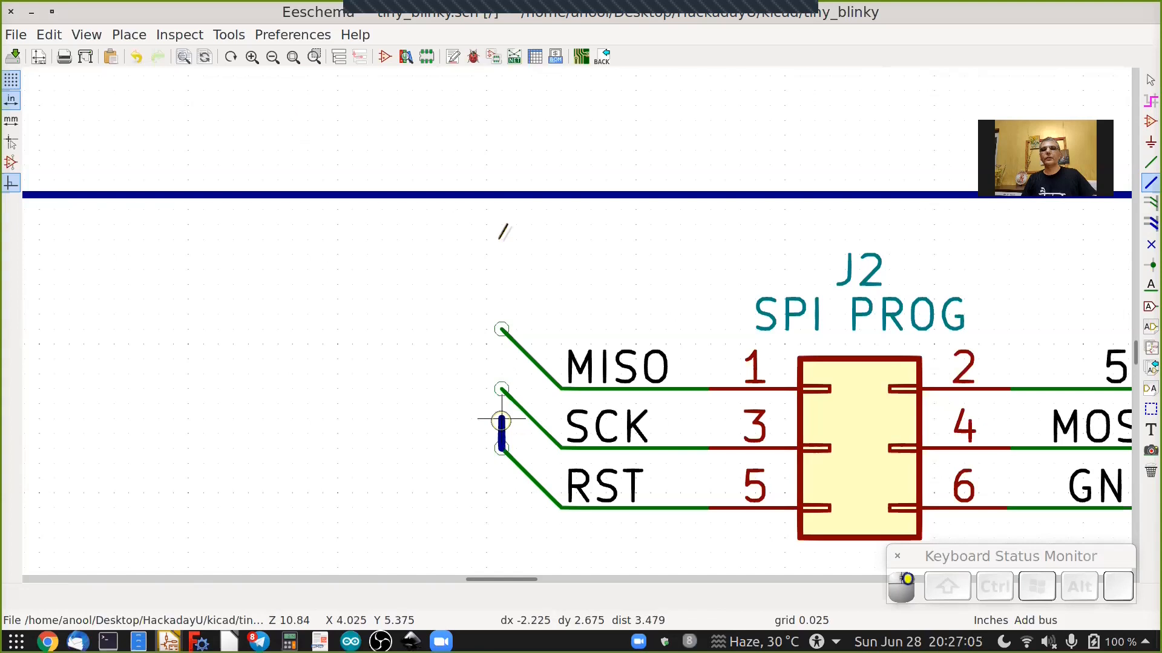
click(550, 232)
scroll(551, 237, down, 4)
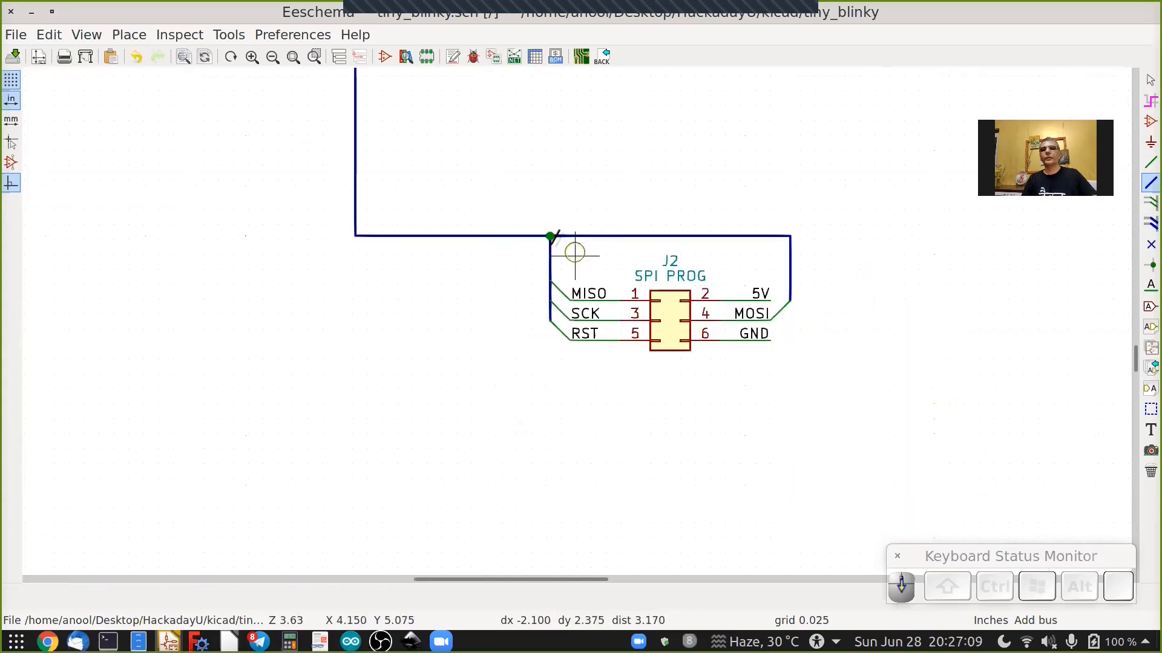
key(Escape)
shift+scroll(558, 247, down, 2)
scroll(561, 257, down, 2)
shift+scroll(560, 262, up, 4)
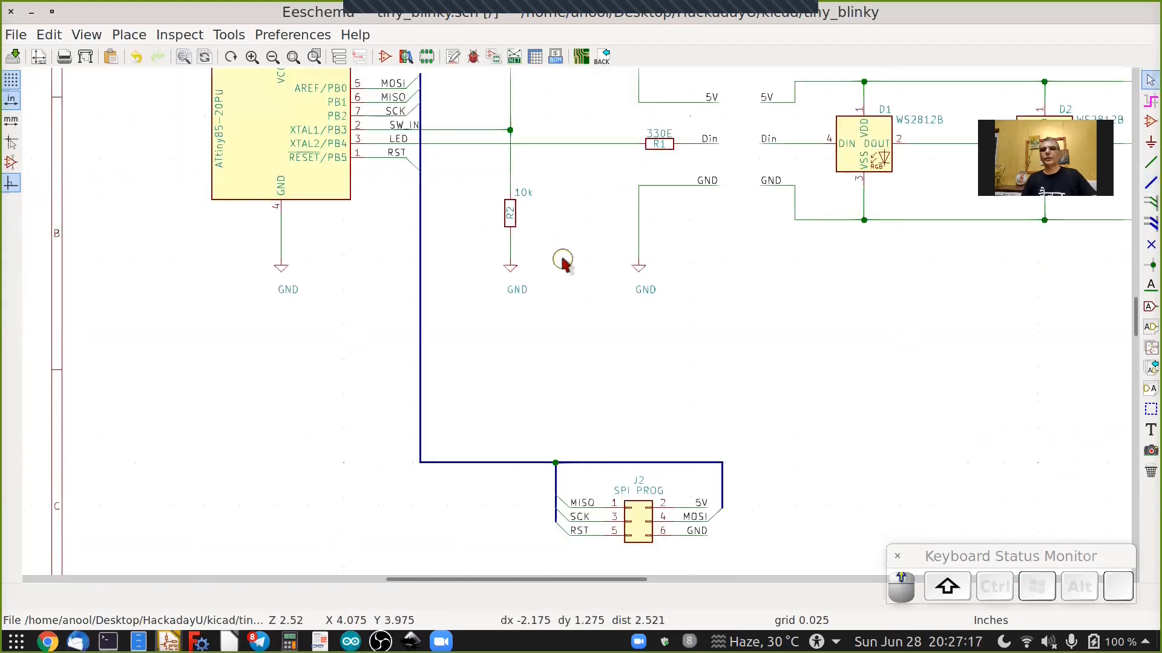
scroll(454, 139, down, 2)
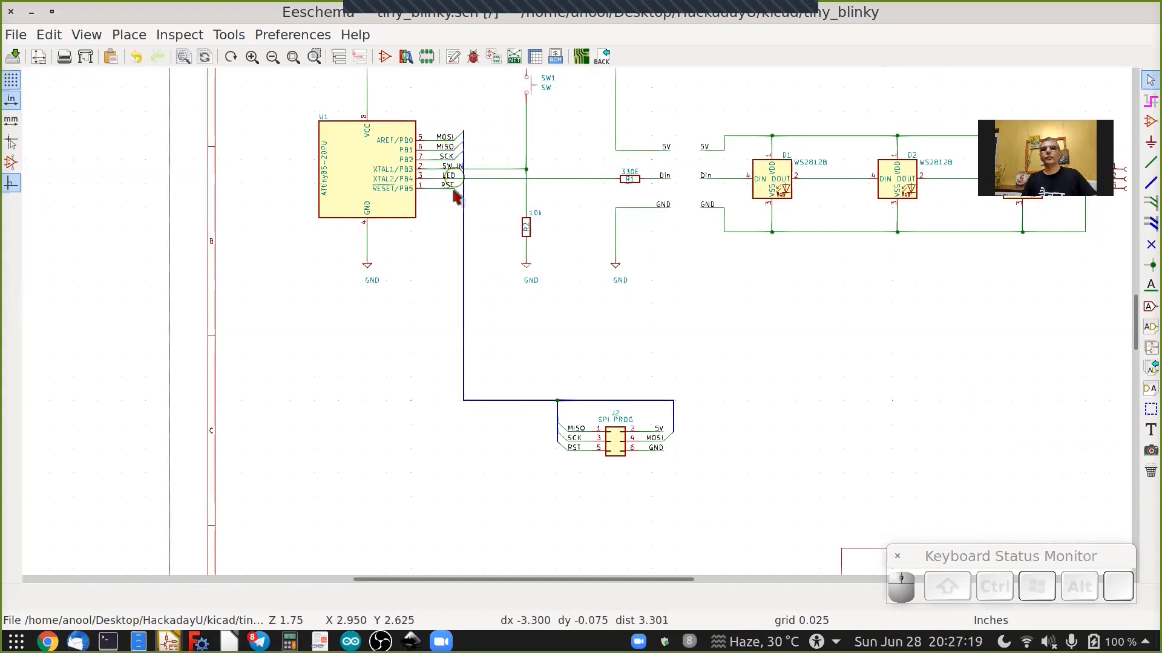
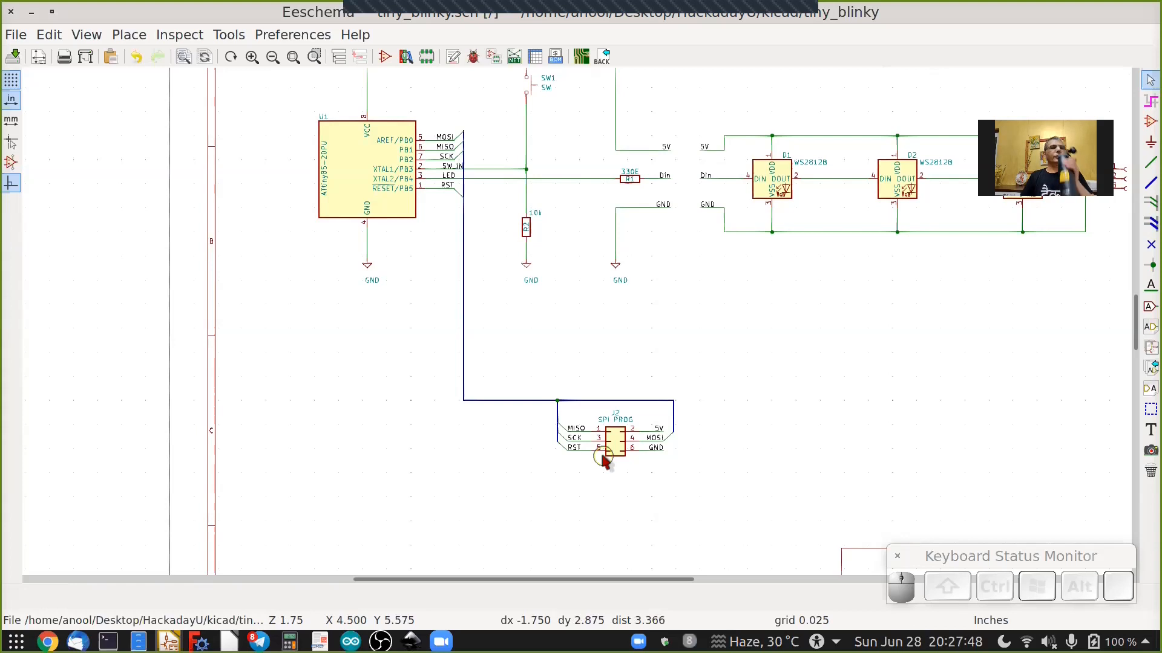
Draw a new hierarchical sheet in the empty area right of the SPI connector J2.
click(13, 56)
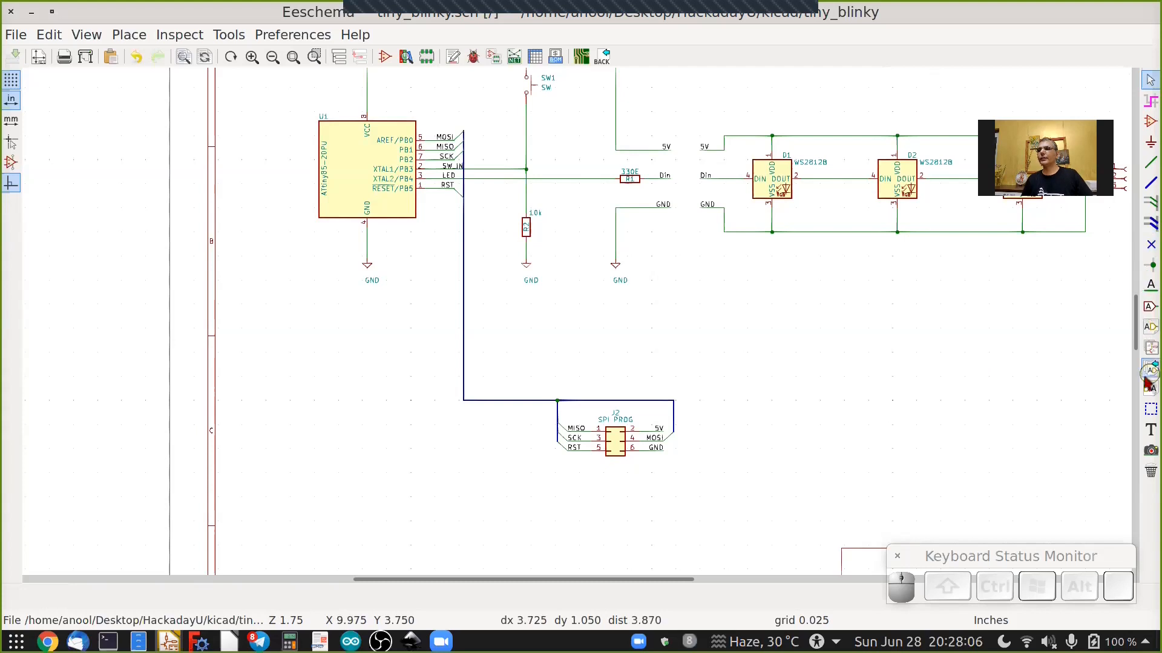
ctrl+scroll(925, 370, down, 2)
shift+scroll(922, 369, down, 1)
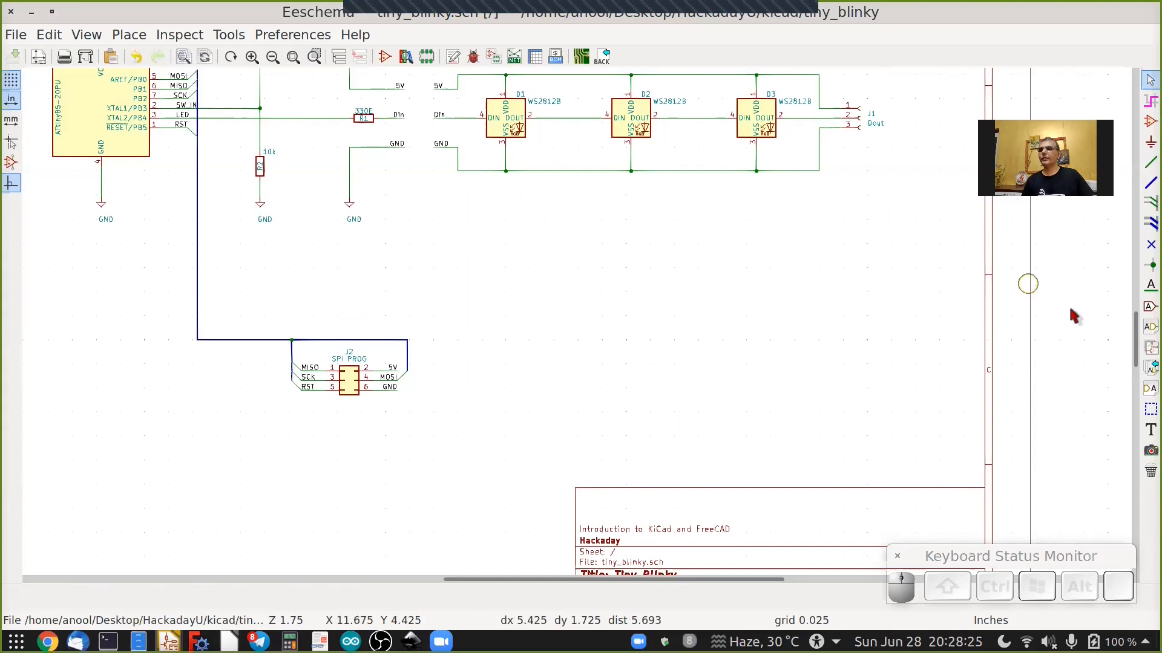
click(1148, 348)
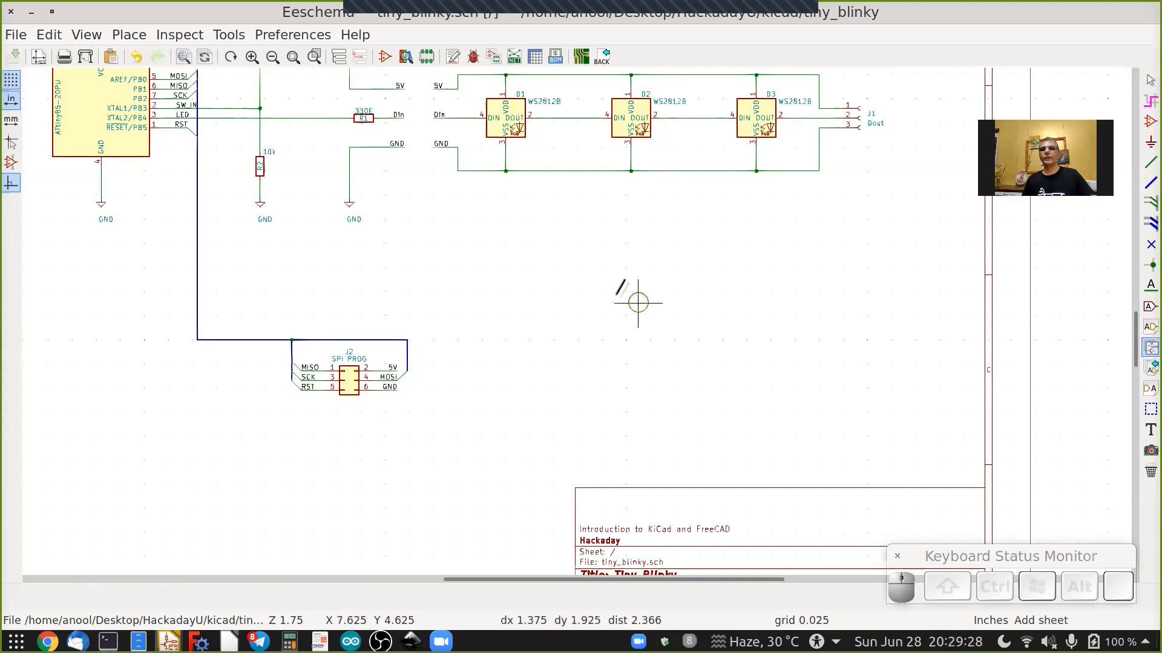
click(668, 310)
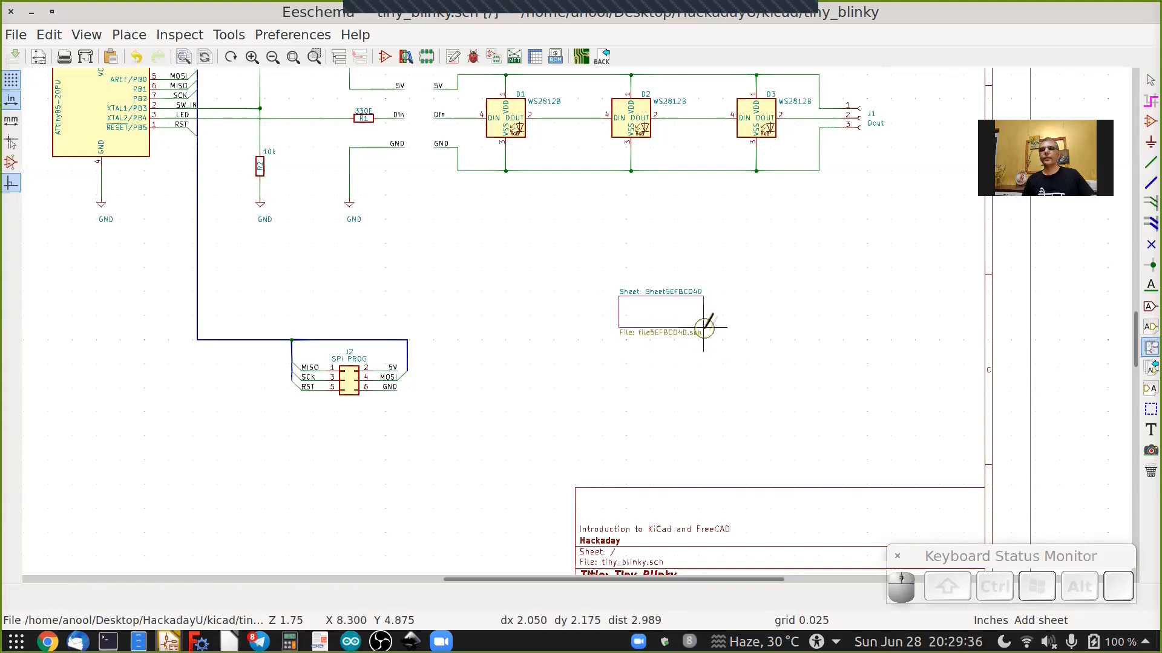
scroll(704, 330, up, 3)
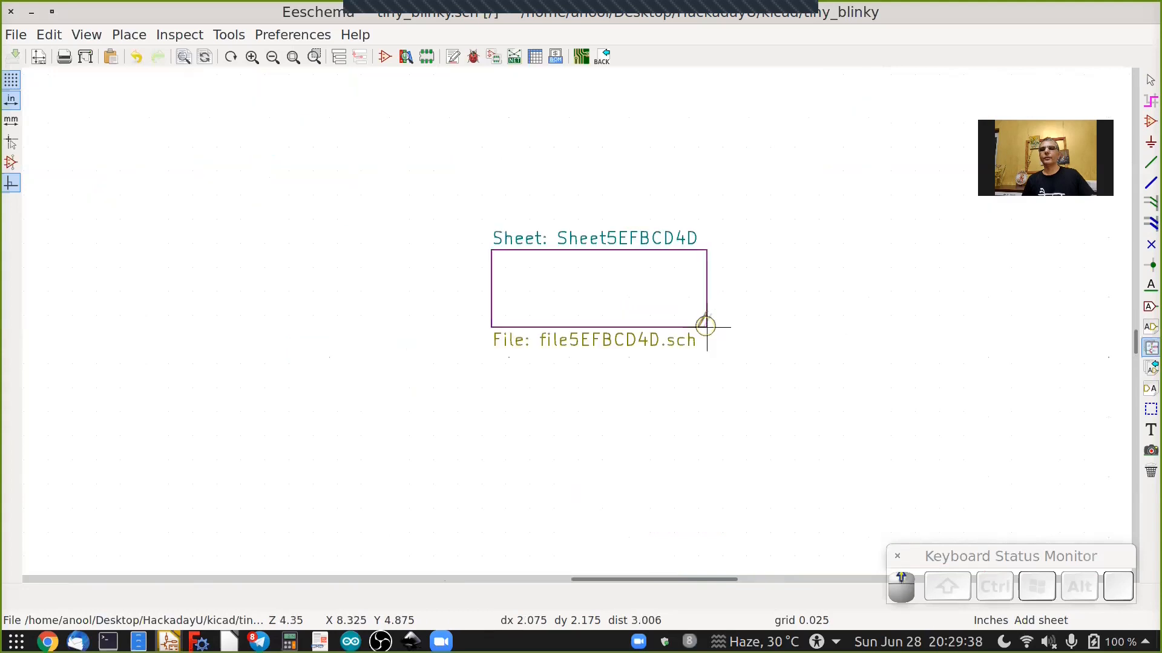
click(705, 327)
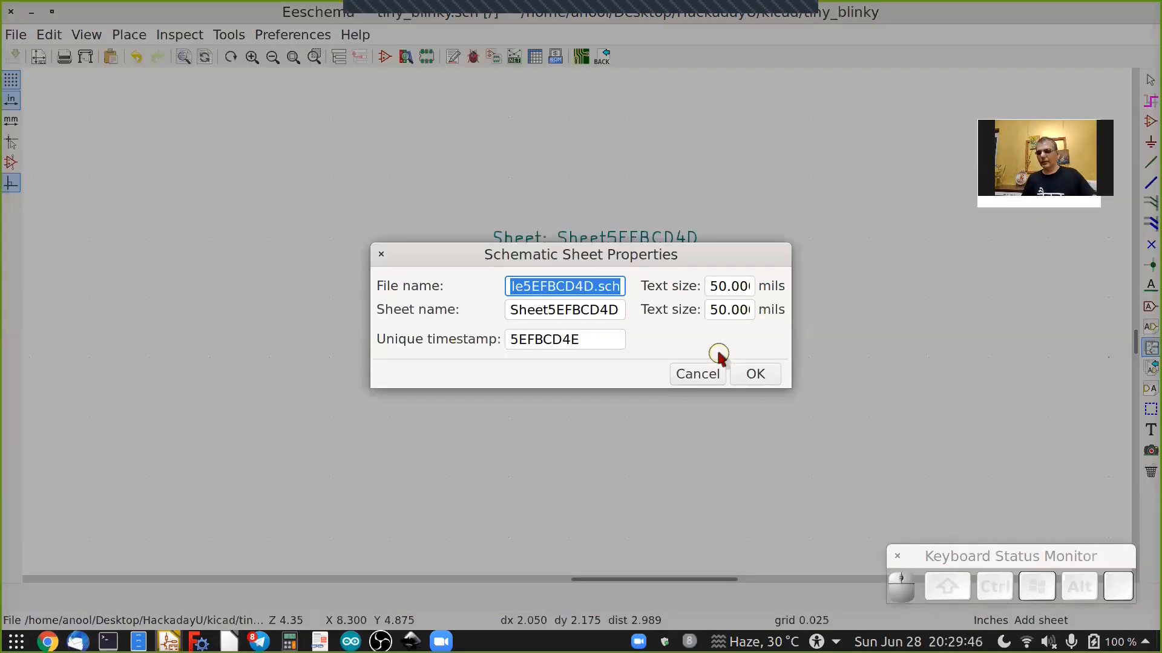
Name the sheet's file power_supply.sch and the sheet itself power_supply, then confirm.
key(Left)
key(shift+Right)
key(shift+Right)
key(shift+Right)
key(shift+Right)
key(shift+Right)
key(shift+Right)
key(shift+Right)
key(shift+Right)
key(shift+Right)
key(shift+Right)
key(shift+Right)
key(shift+Right)
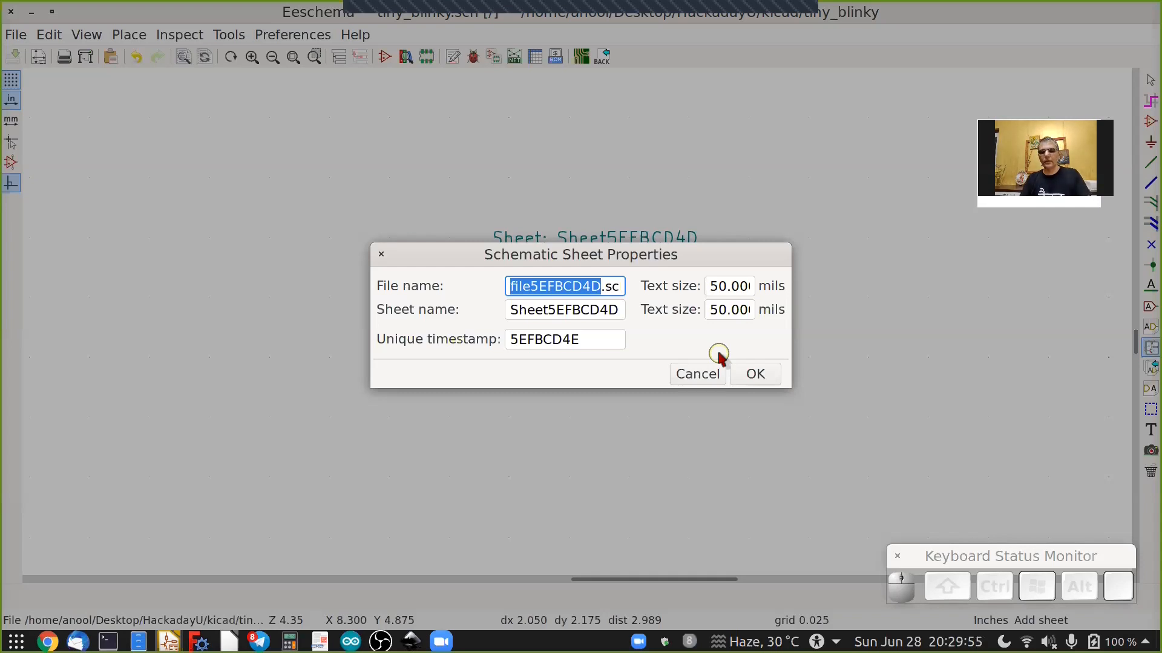
text(power_)
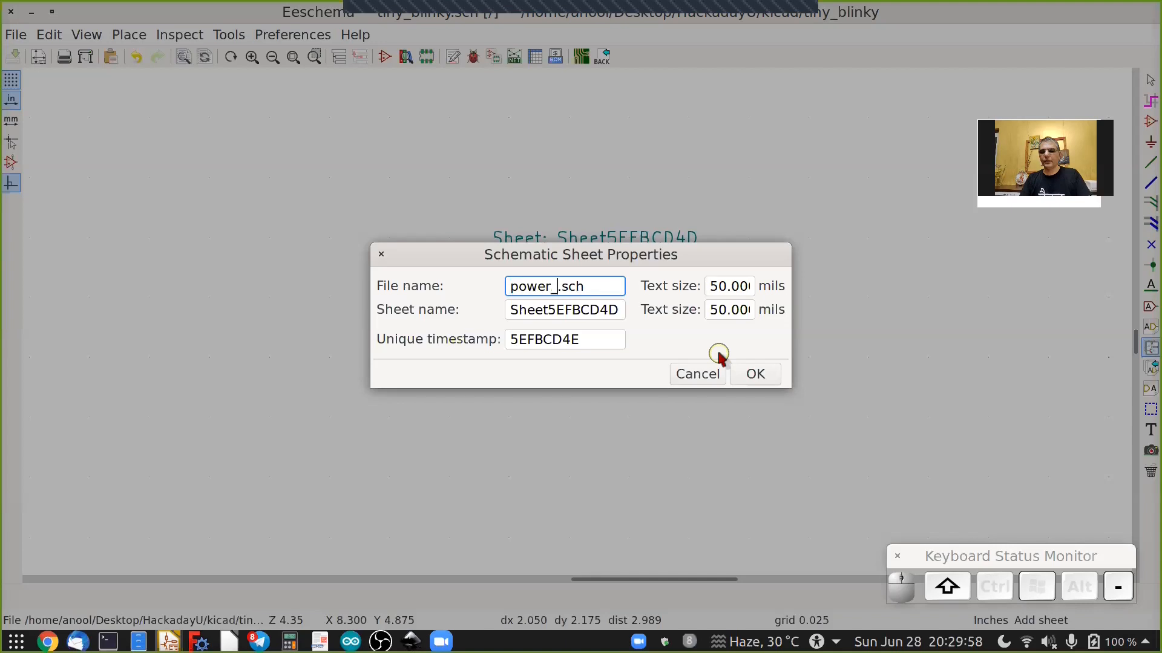
text(supply)
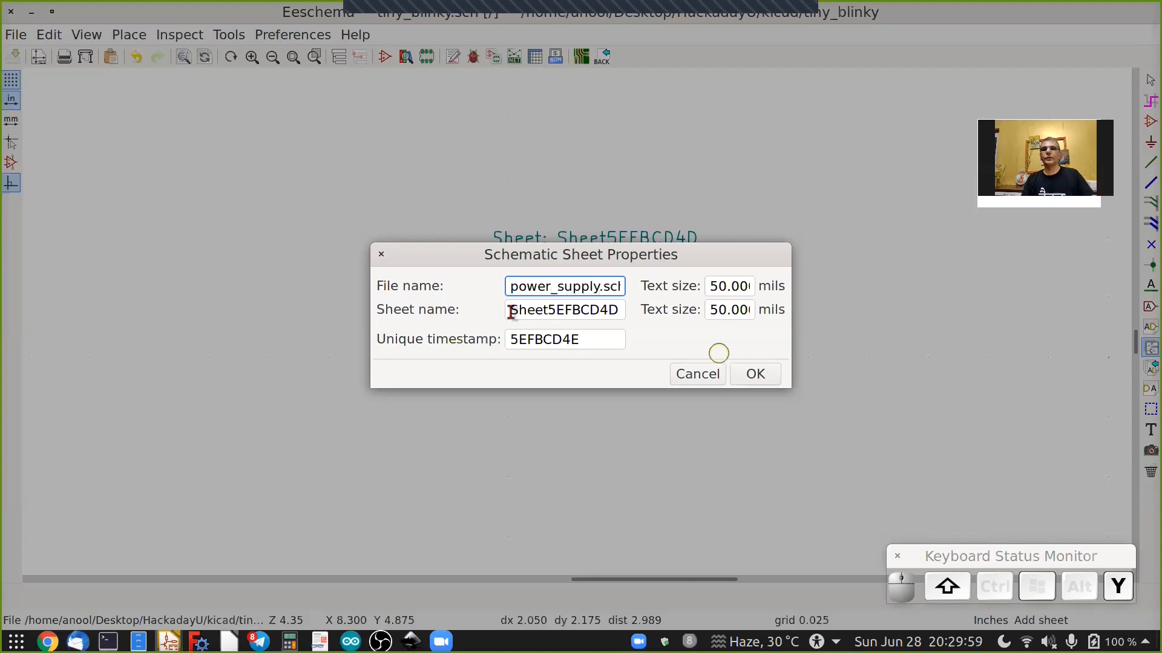
key(shift+Home)
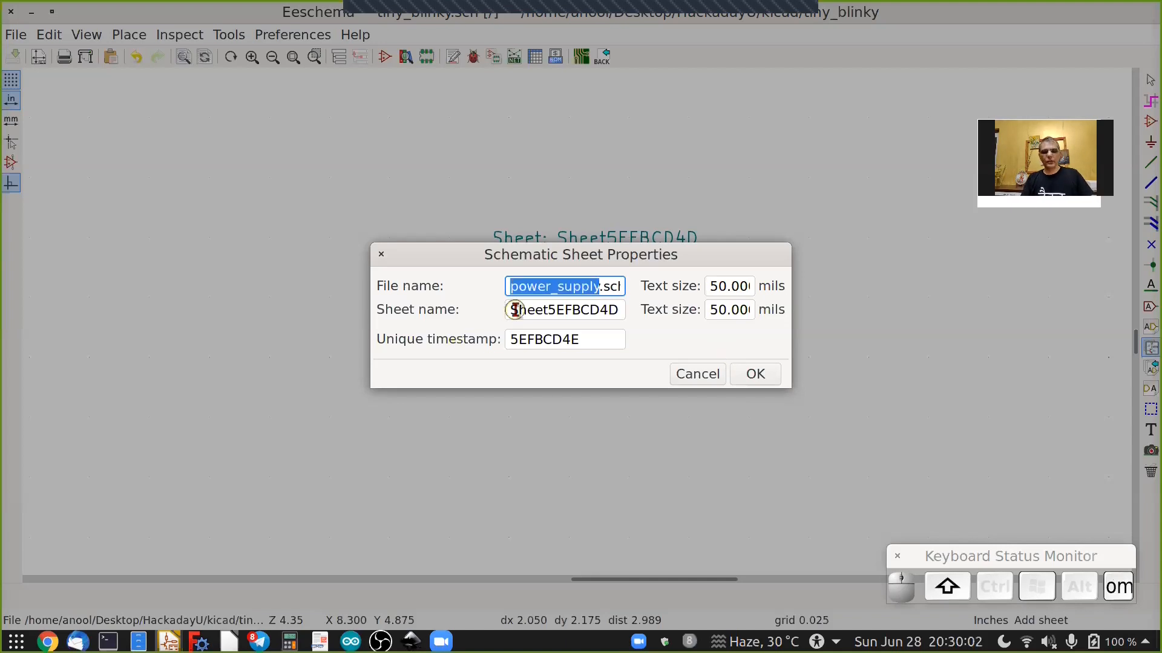
key(ctrl+c)
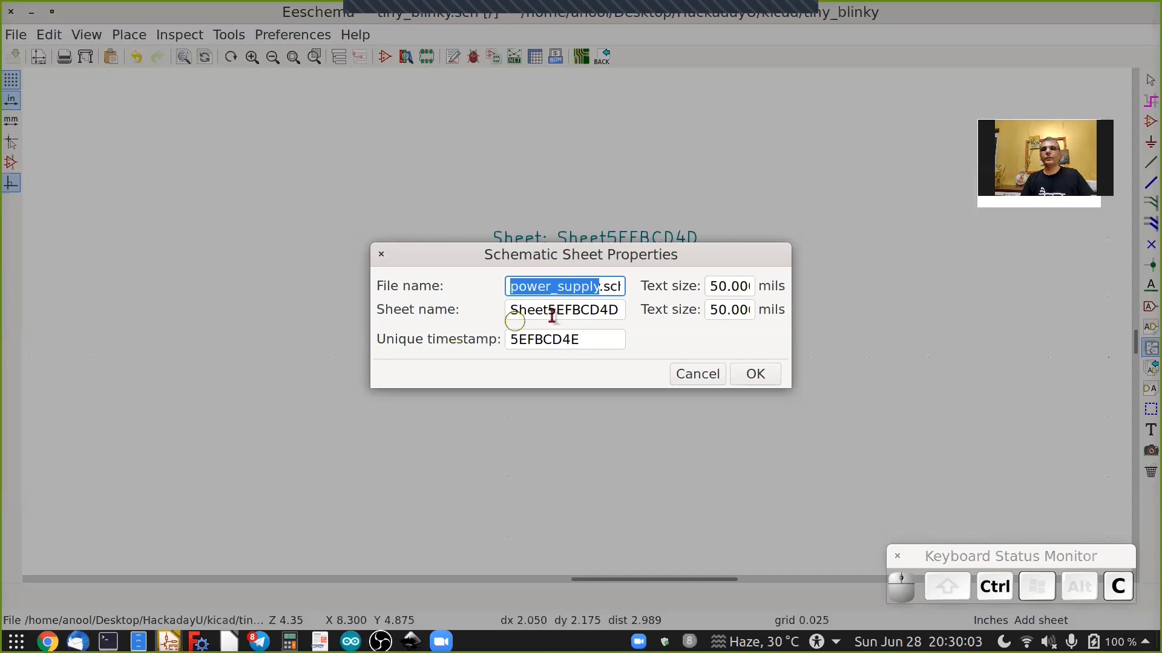
double_click(552, 315)
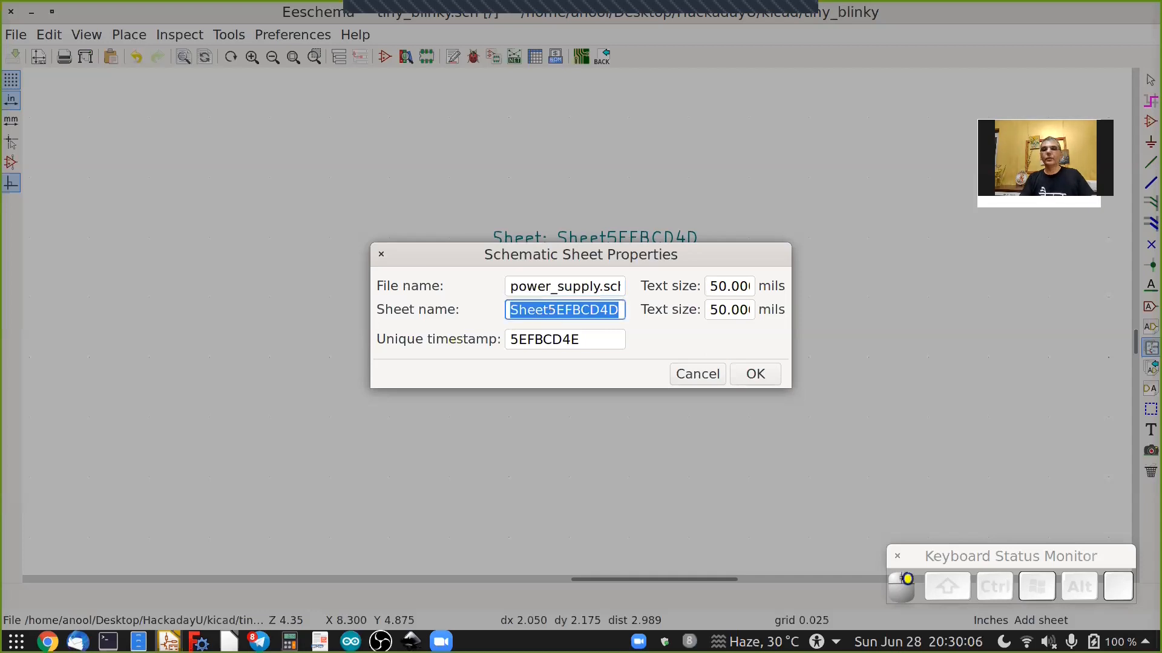
key(ctrl+v)
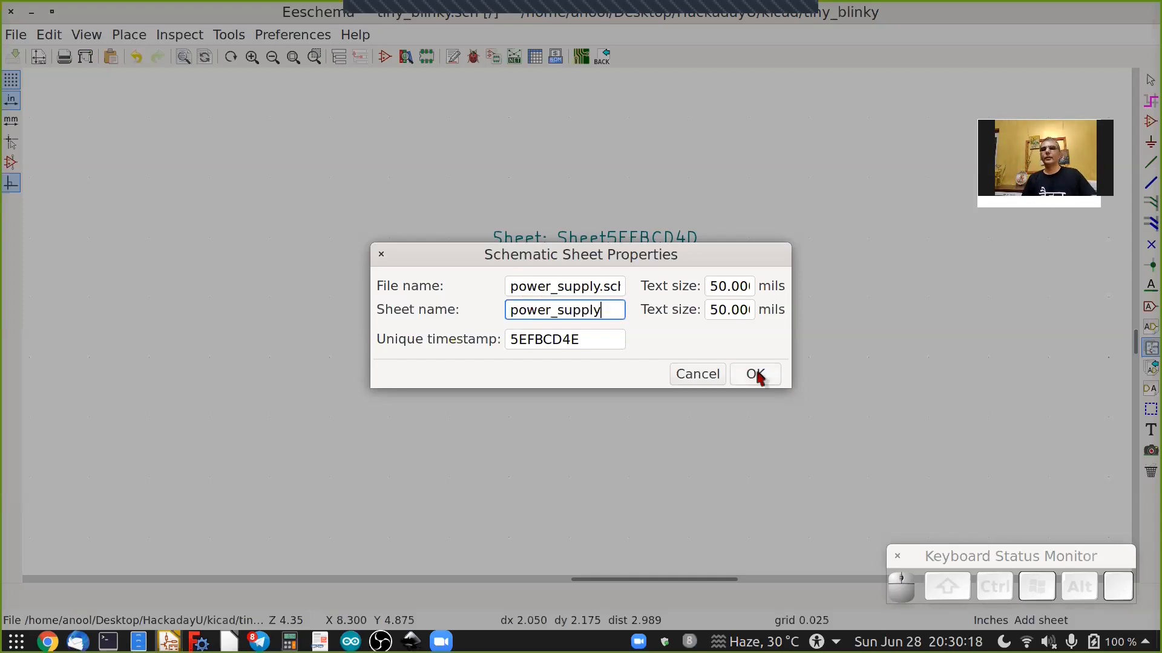
click(757, 375)
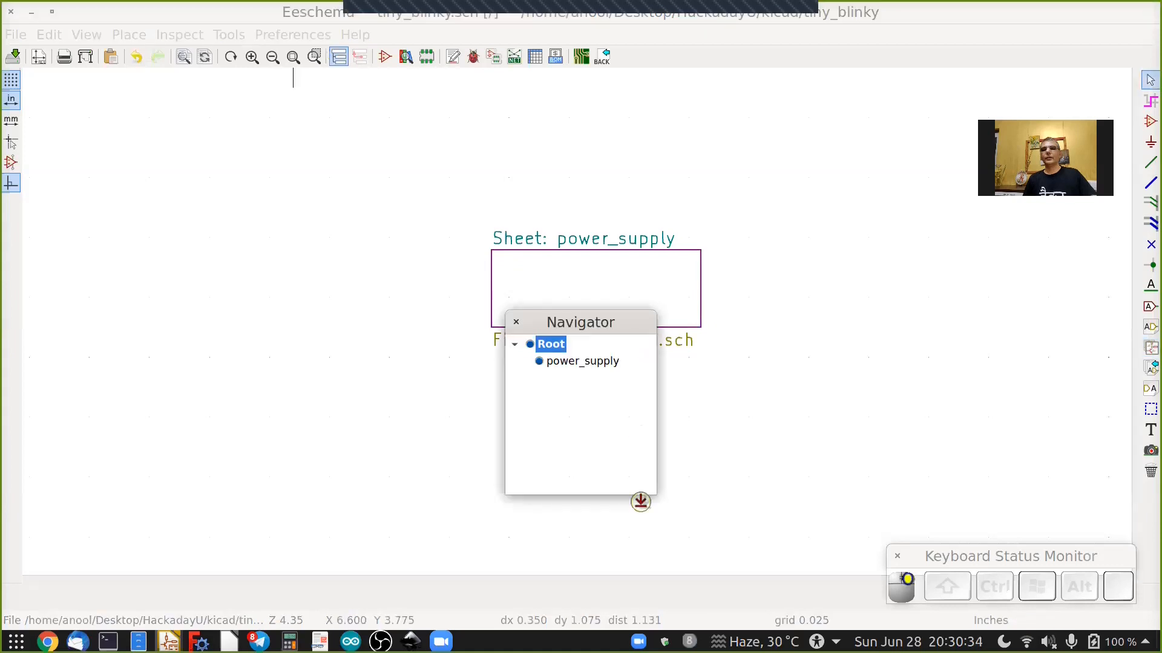
Inspect the sheet hierarchy in the navigator.
click(540, 362)
click(536, 420)
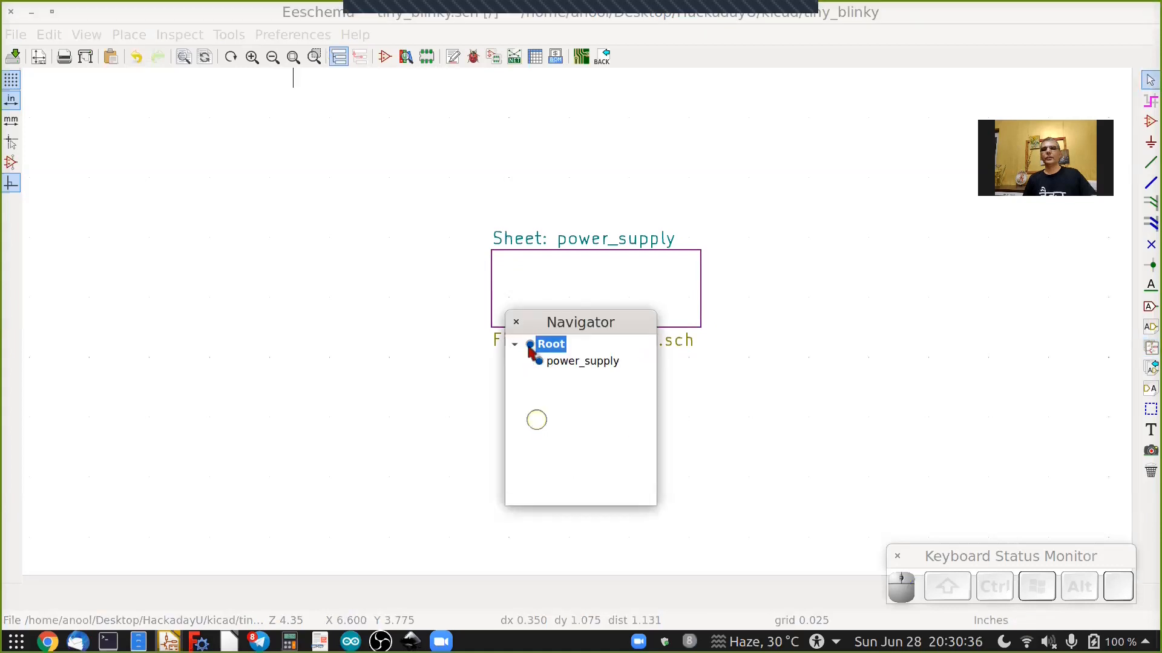
click(531, 451)
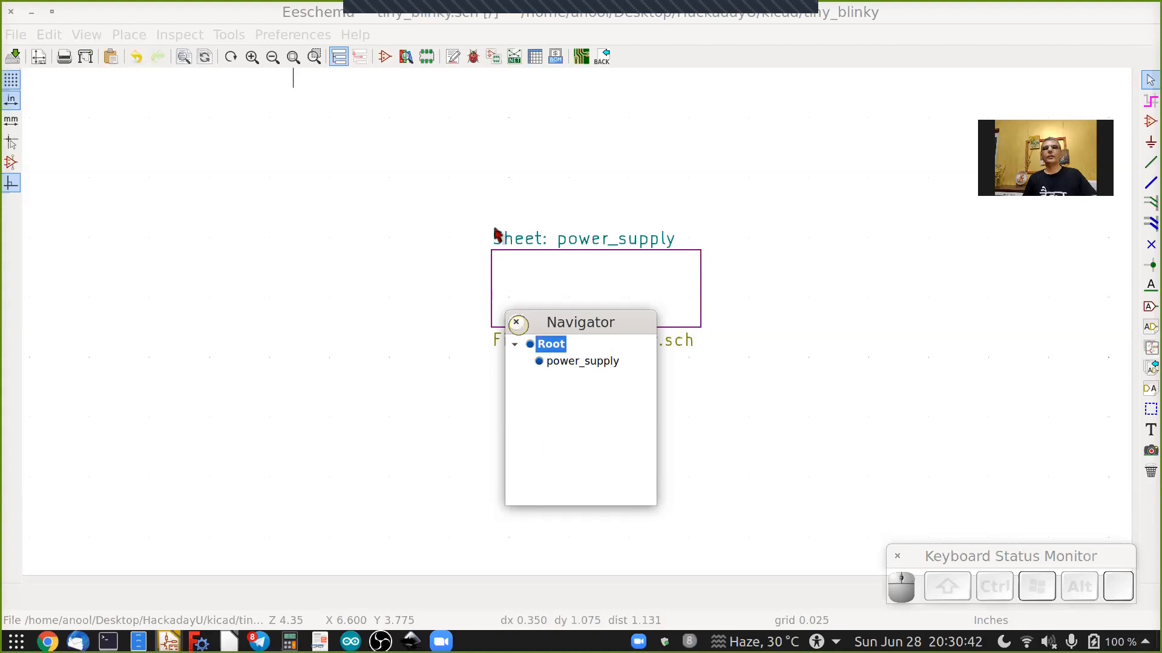
click(358, 85)
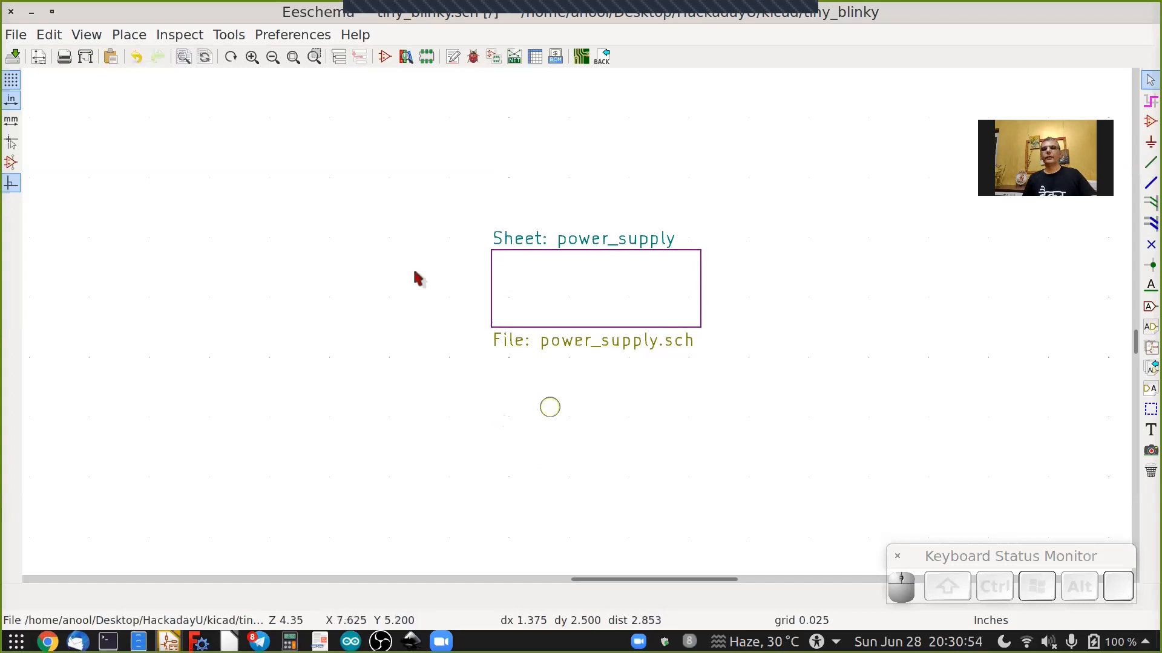
Enter the power_supply sheet.
right_click(575, 284)
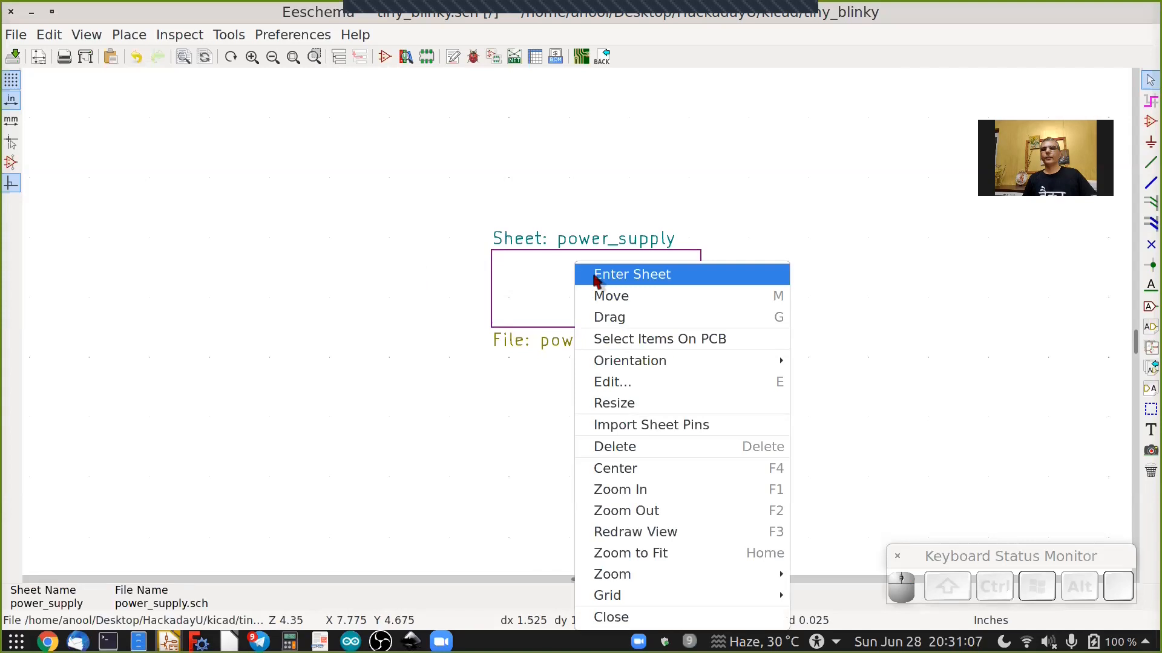
click(559, 273)
click(585, 282)
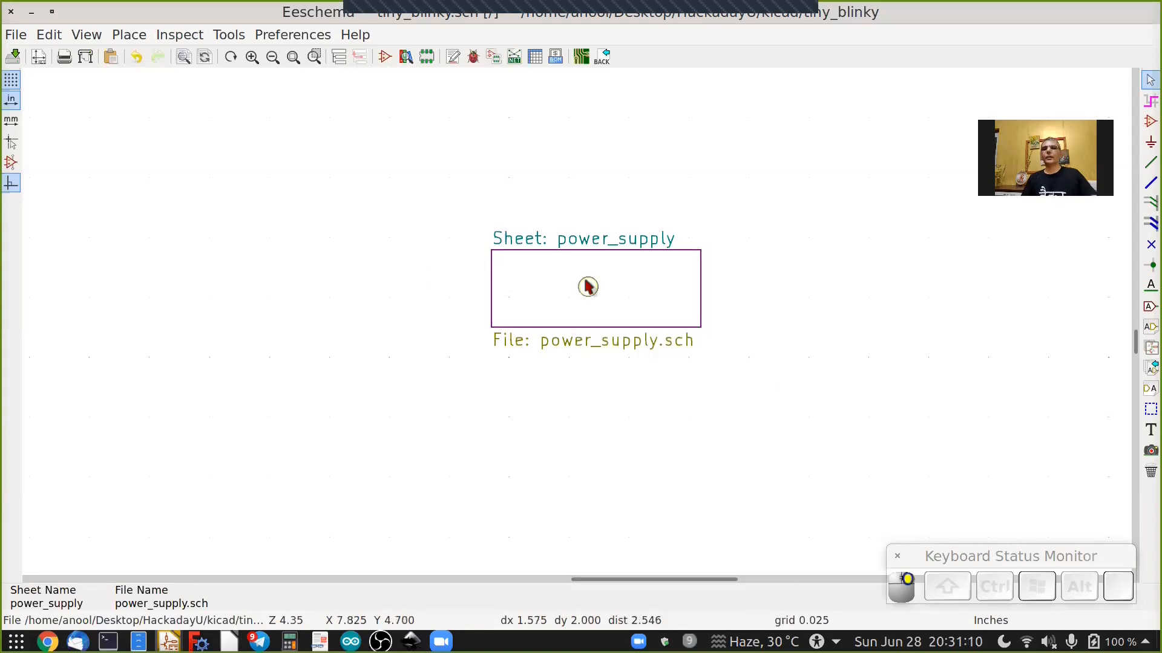
click(586, 281)
double_click(586, 282)
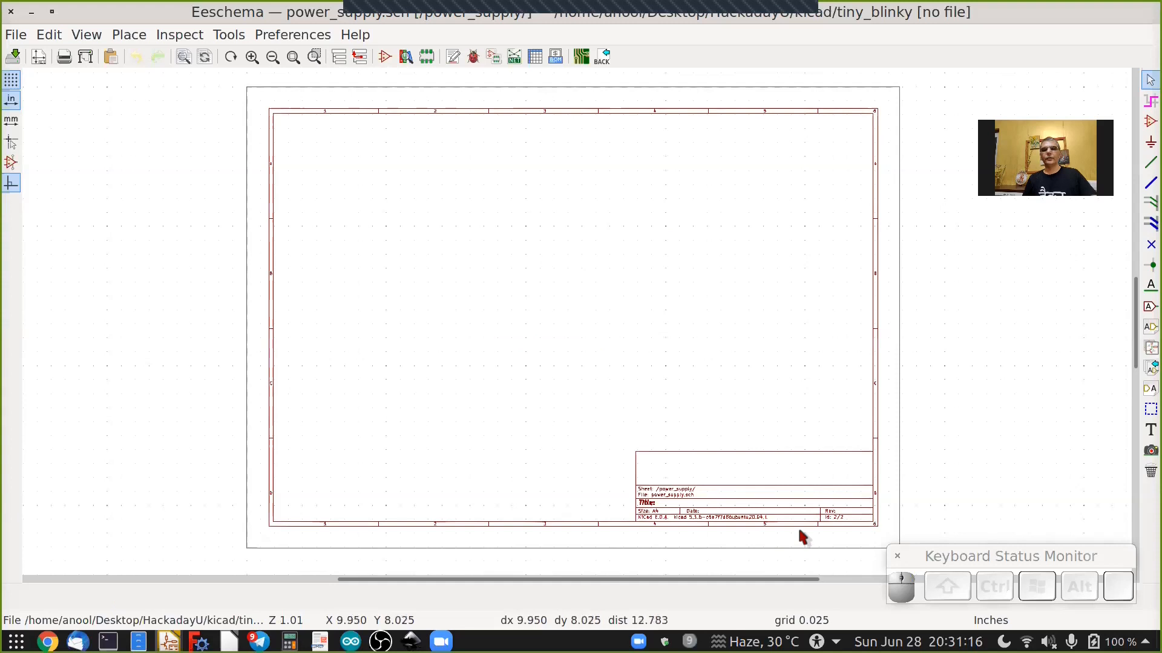
scroll(799, 535, up, 3)
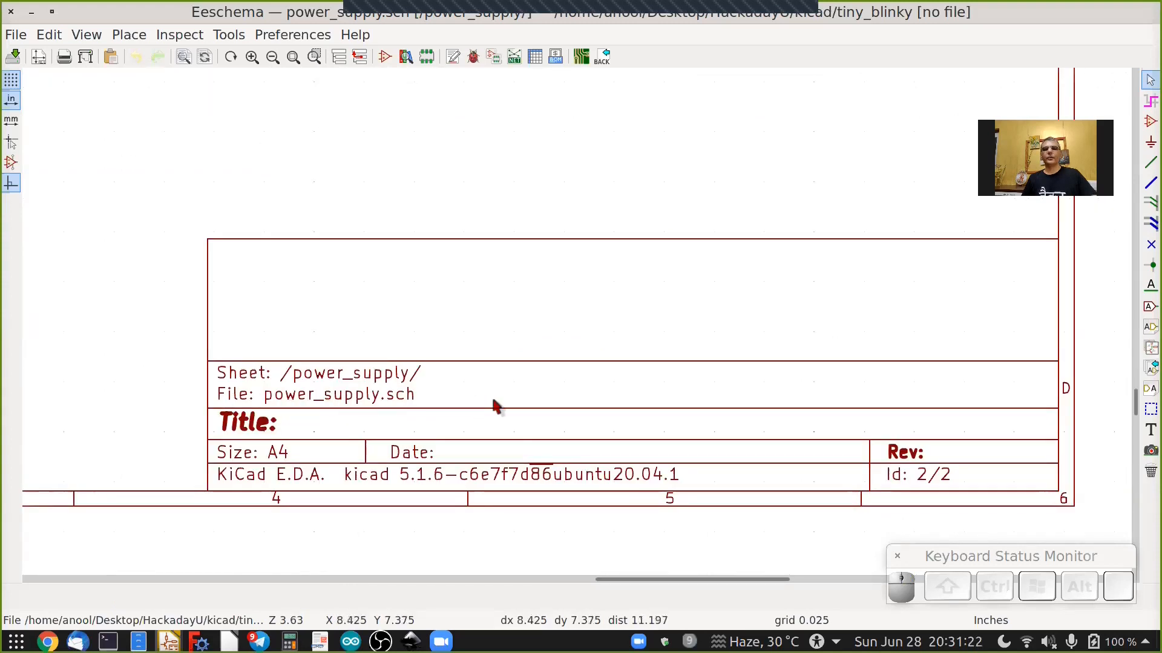
scroll(324, 191, down, 4)
shift+scroll(325, 192, up, 2)
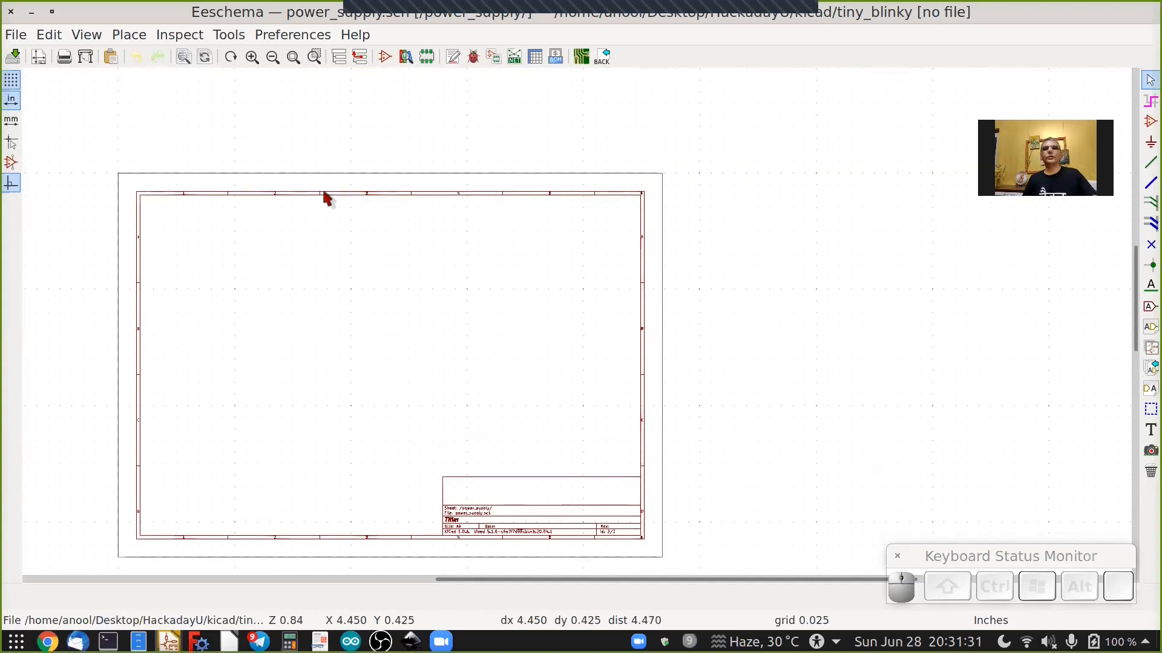
click(339, 56)
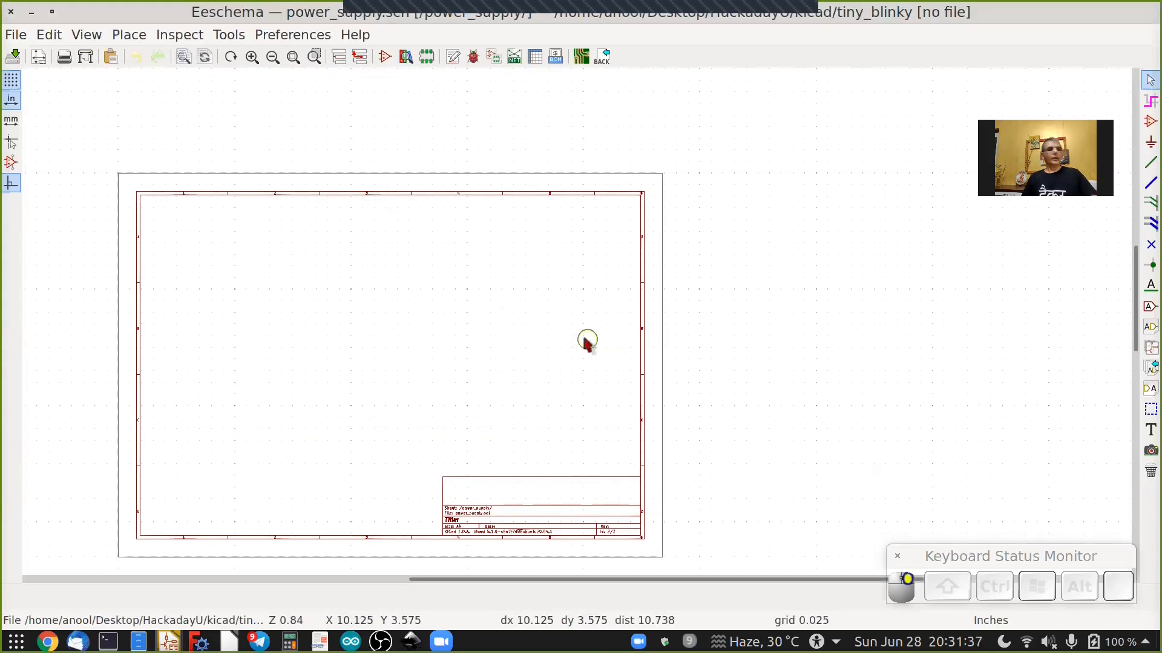
Place a Battery symbol from the Device library on the power_supply sheet.
click(1147, 122)
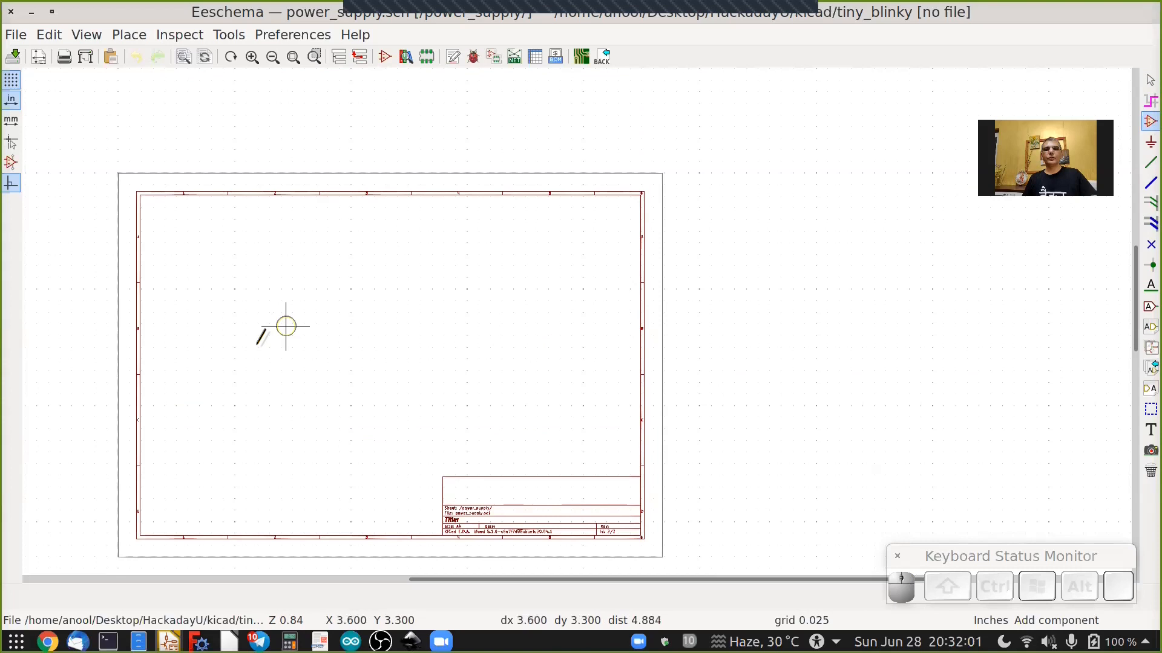
click(261, 338)
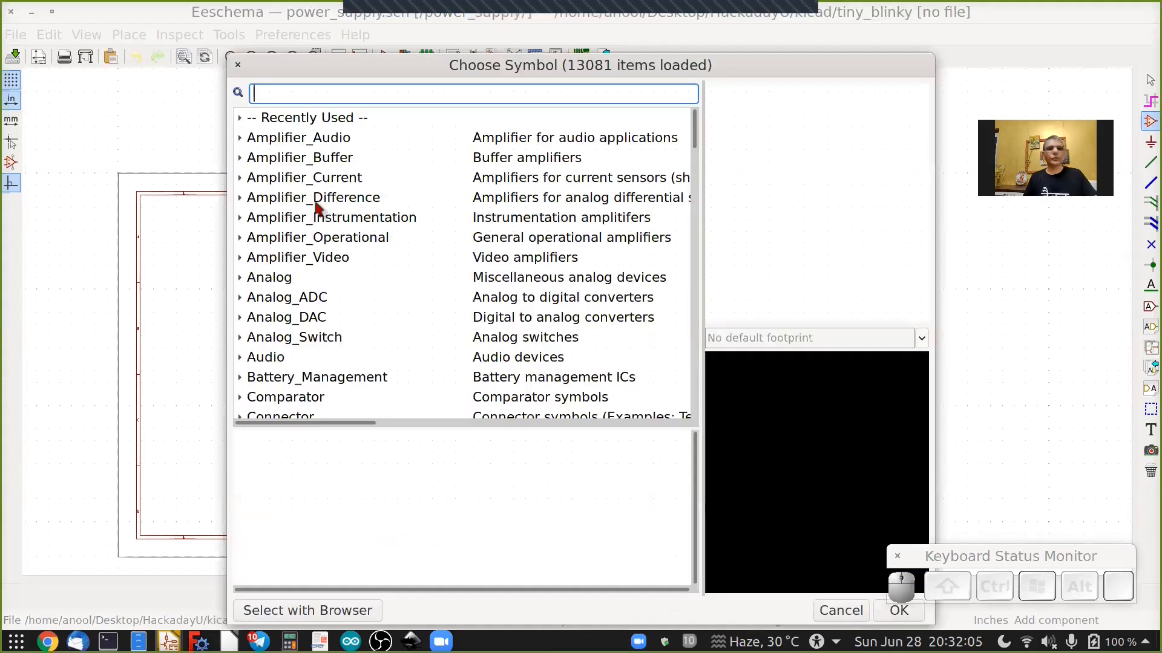
text(batt)
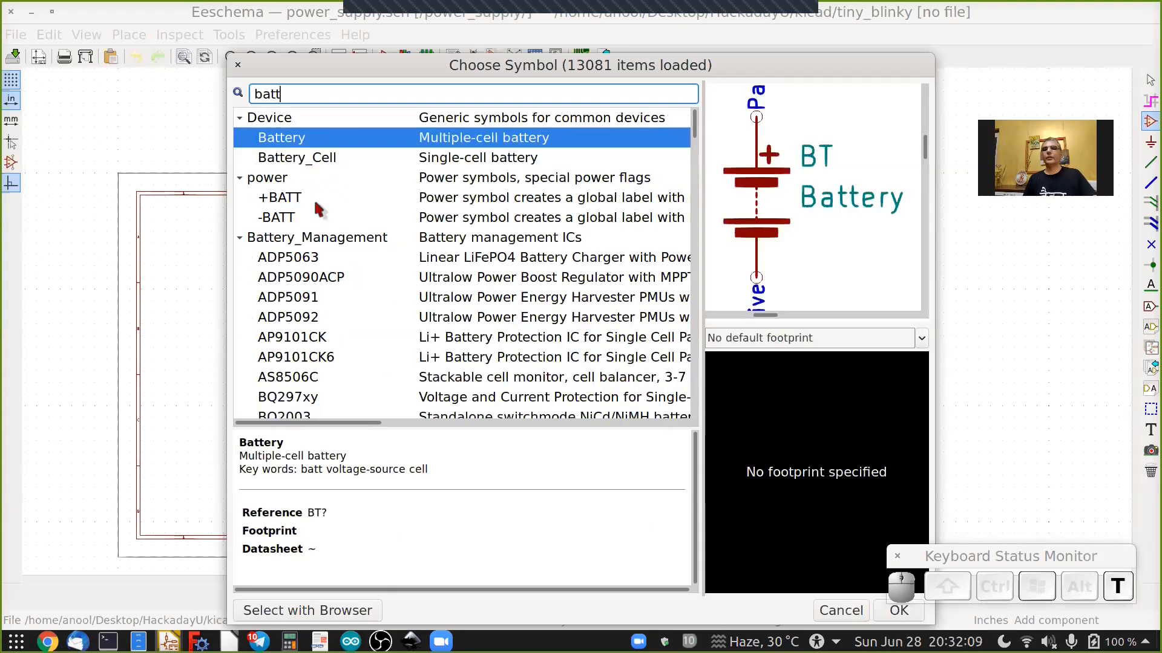
click(289, 133)
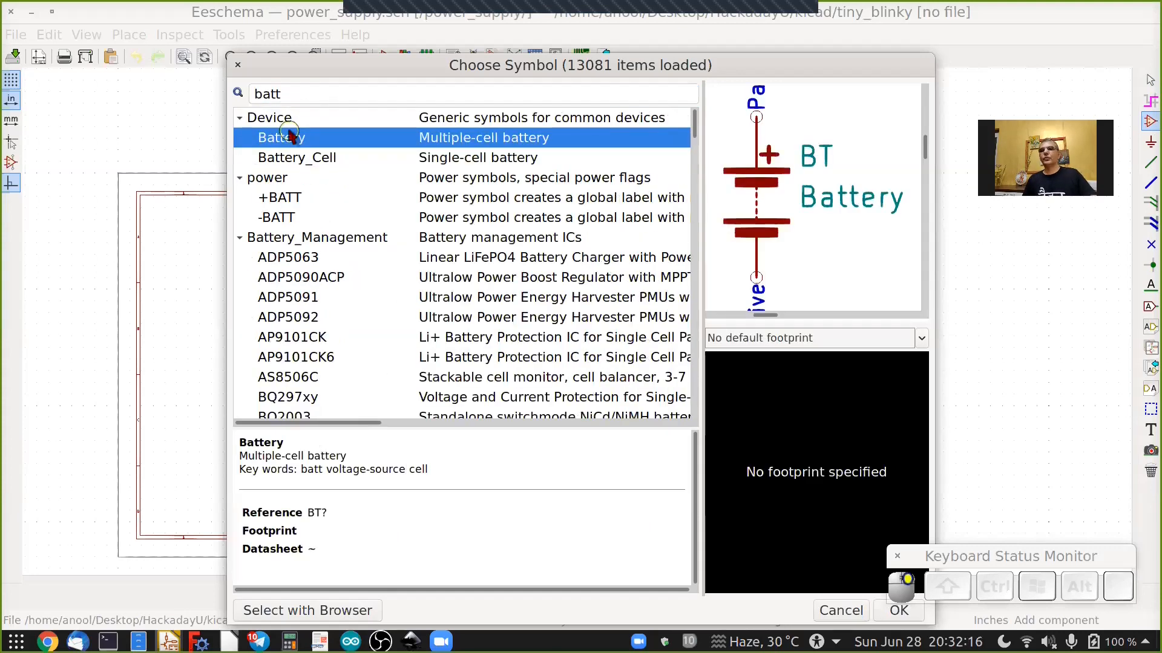
click(887, 613)
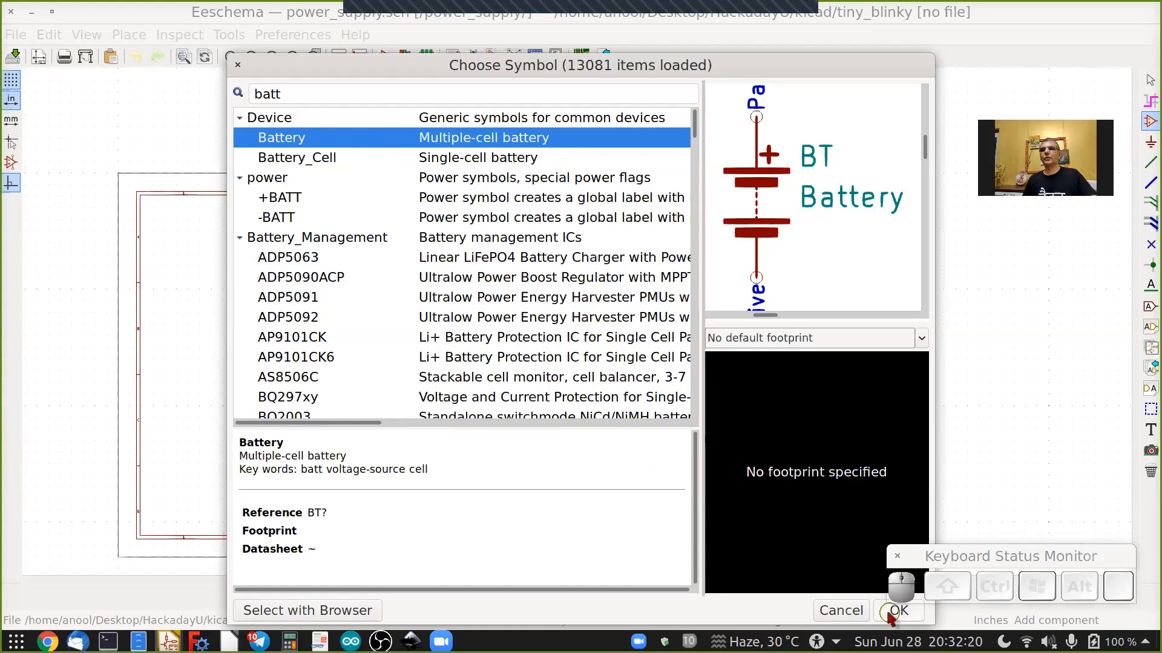
click(889, 612)
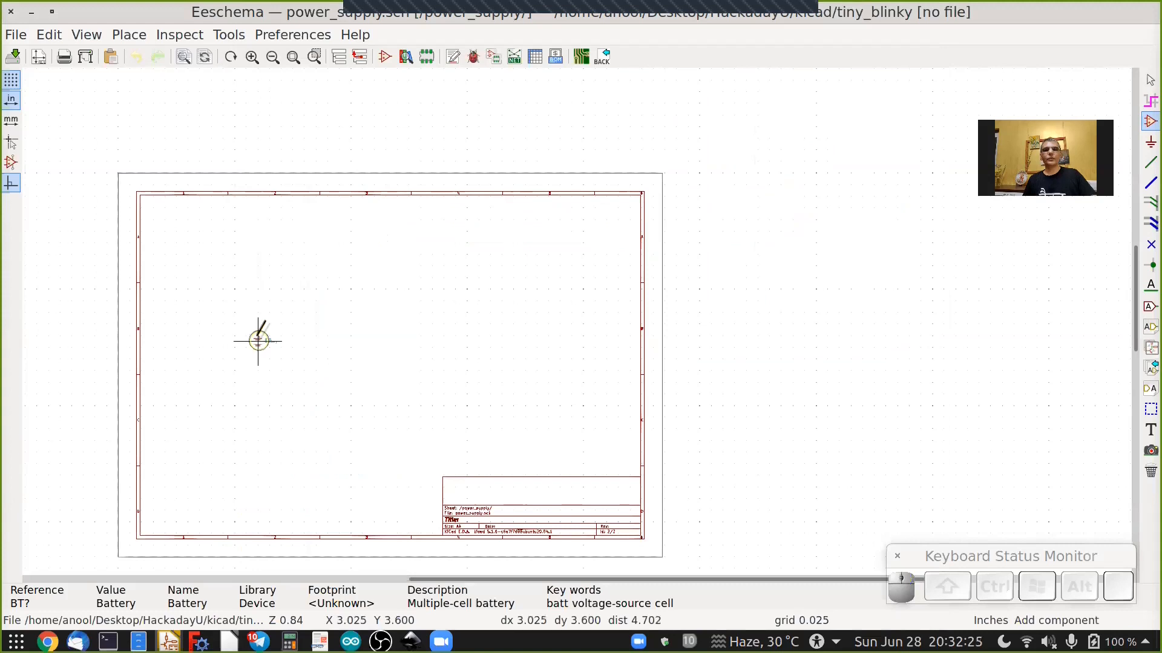
scroll(259, 336, up, 5)
scroll(259, 336, up, 2)
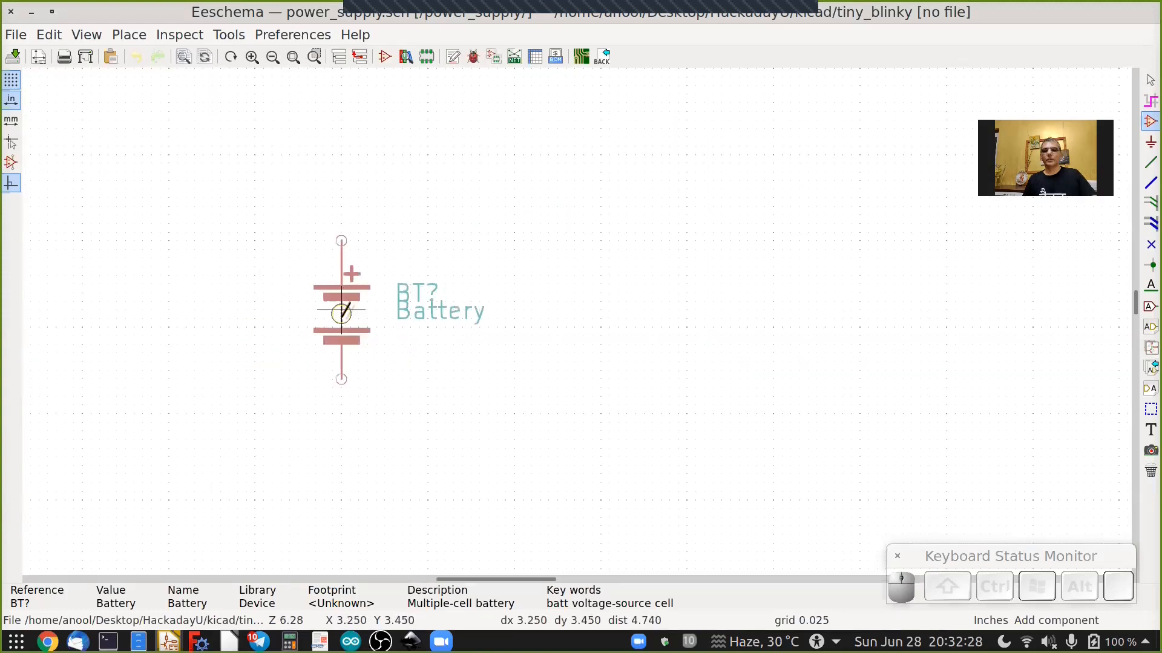
scroll(416, 327, down, 3)
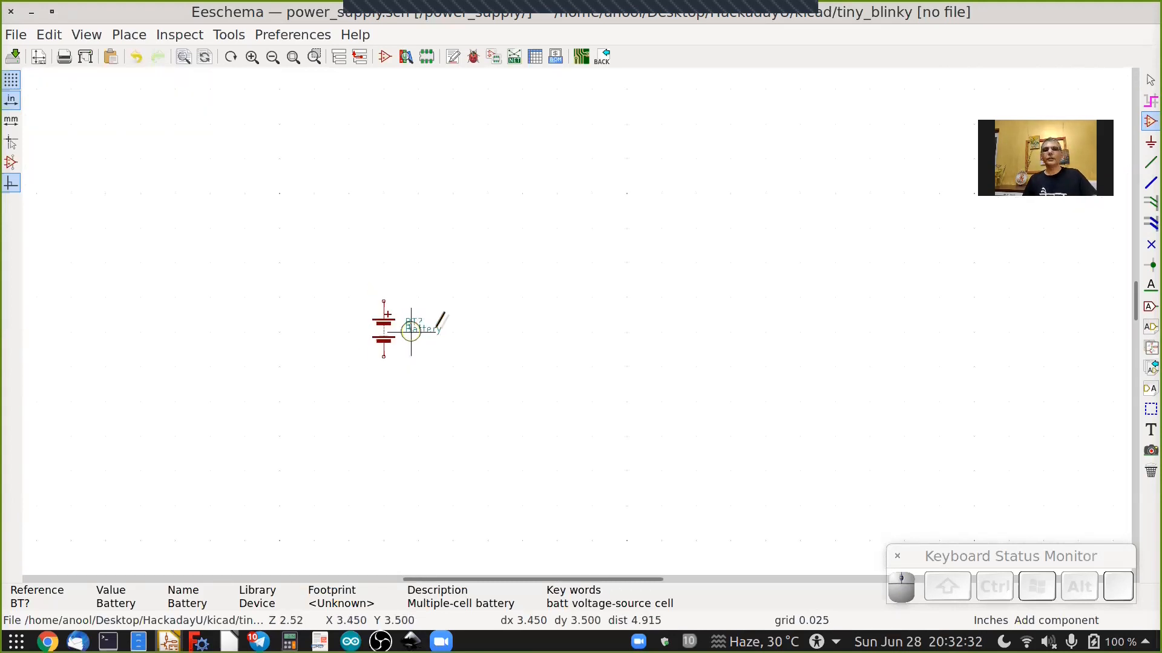
Place a polarized capacitor CP to the right of the battery.
click(488, 329)
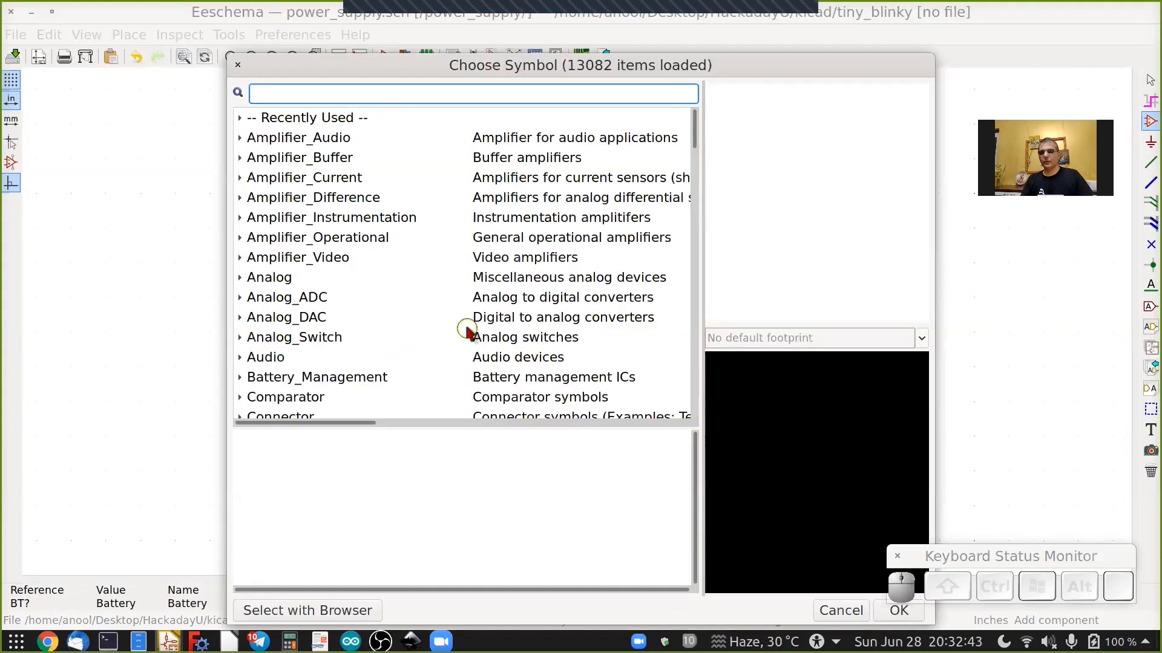
text(c)
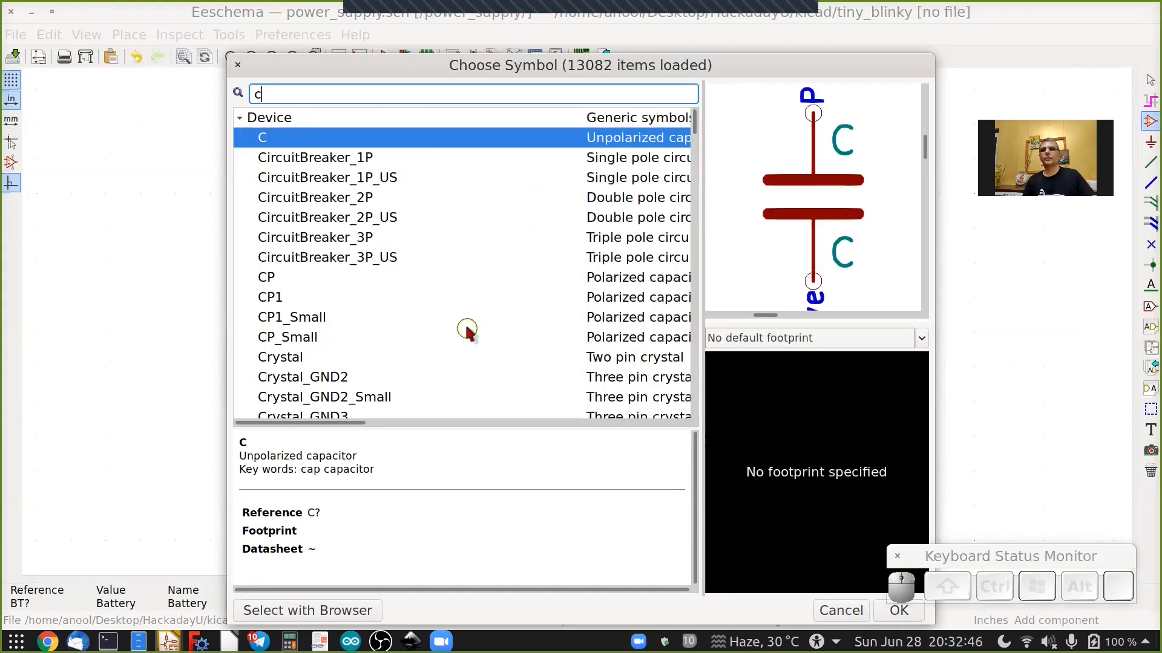
click(282, 283)
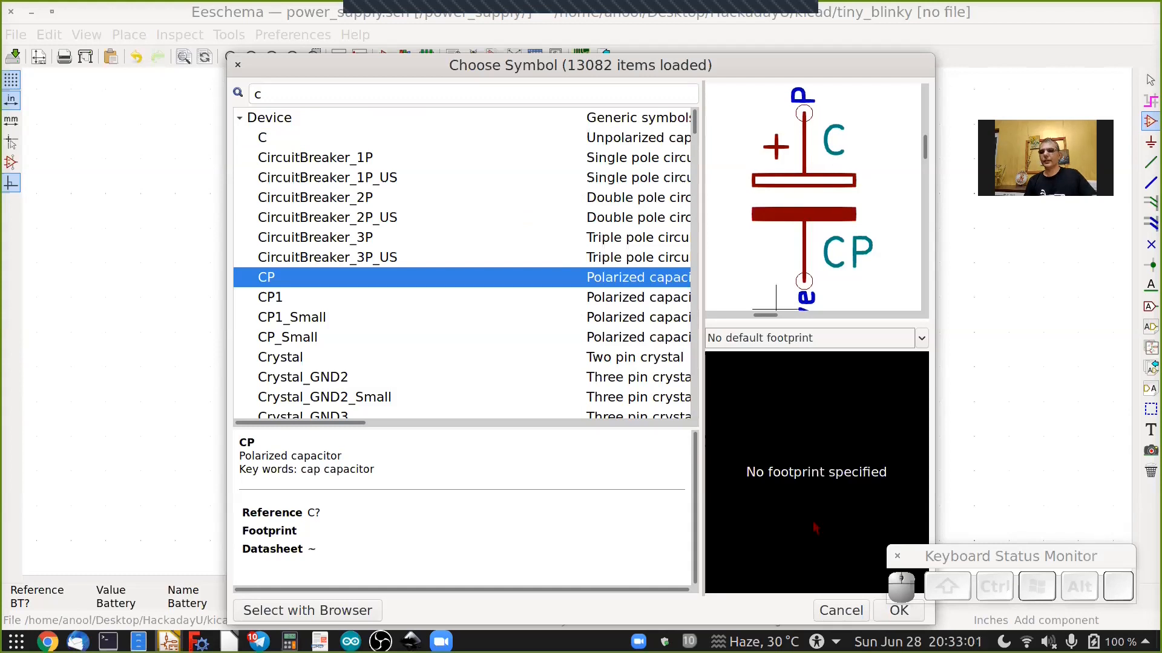
click(894, 612)
click(477, 329)
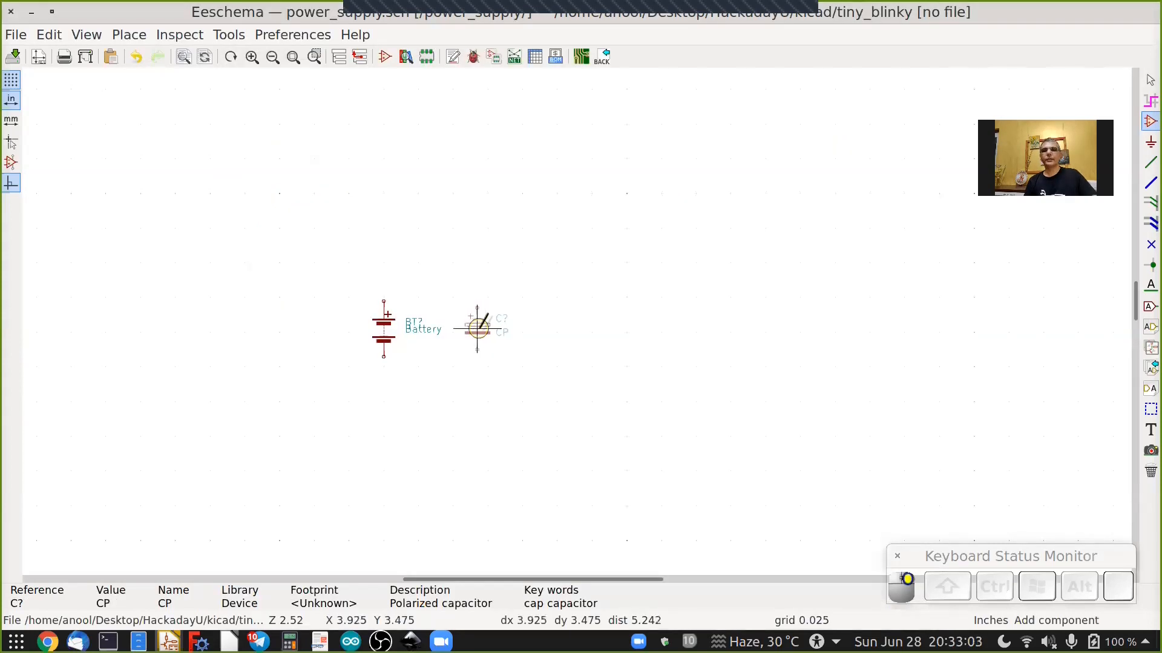
Place an unpolarized capacitor C from the Device library to the right of the polarized capacitor.
click(651, 328)
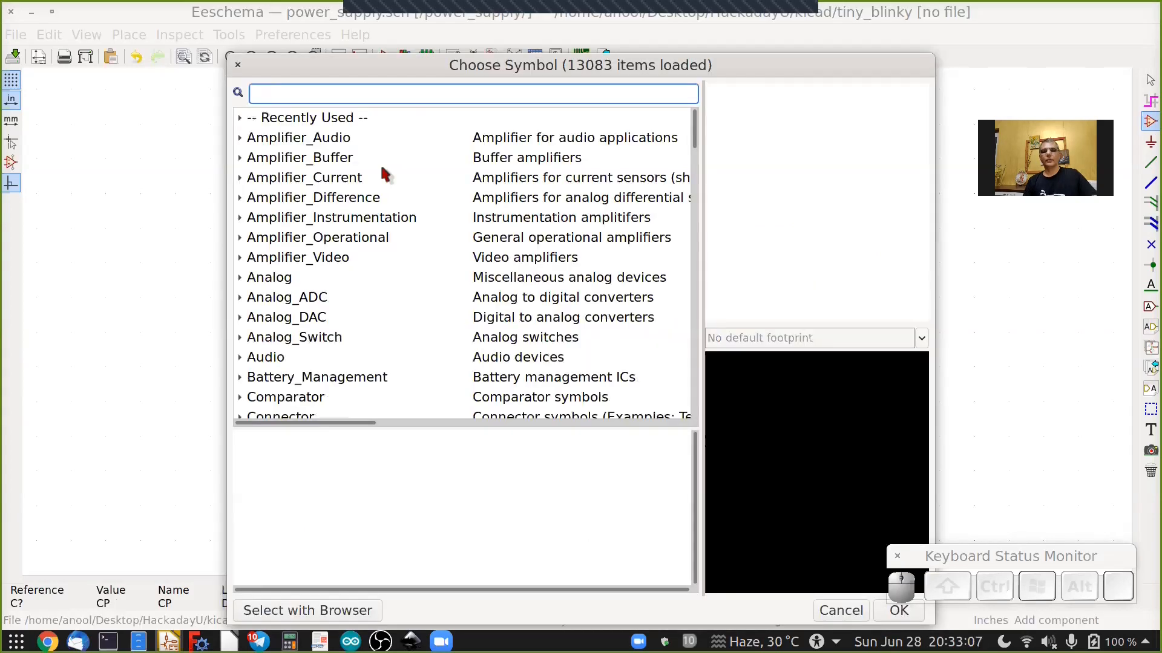
text(c)
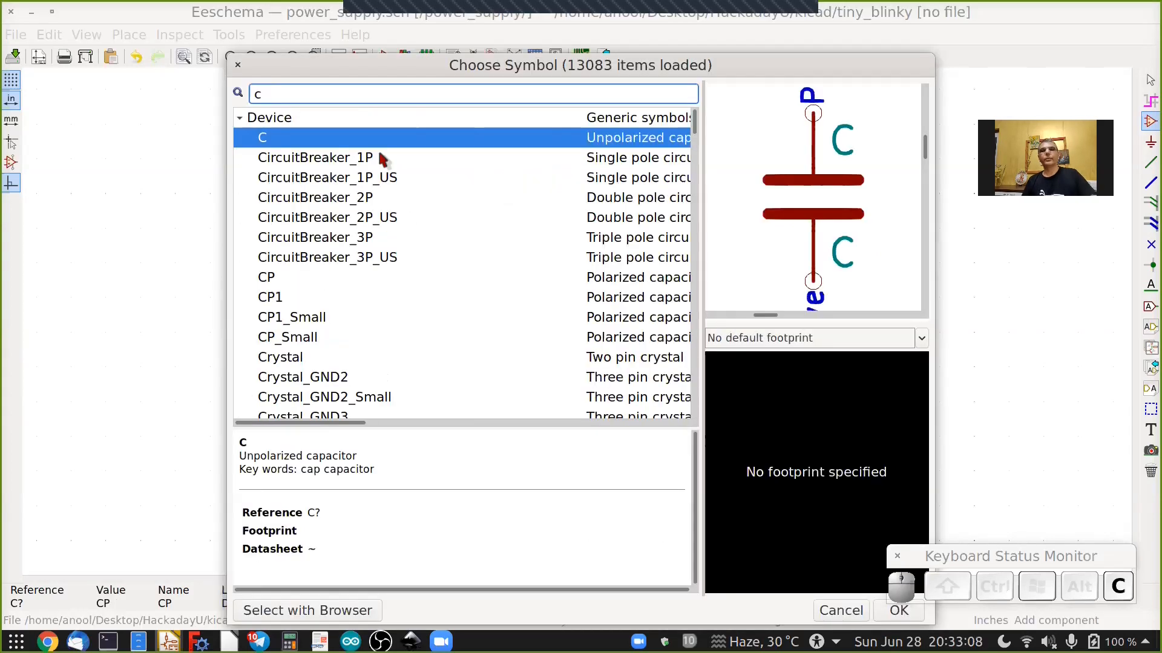
click(270, 143)
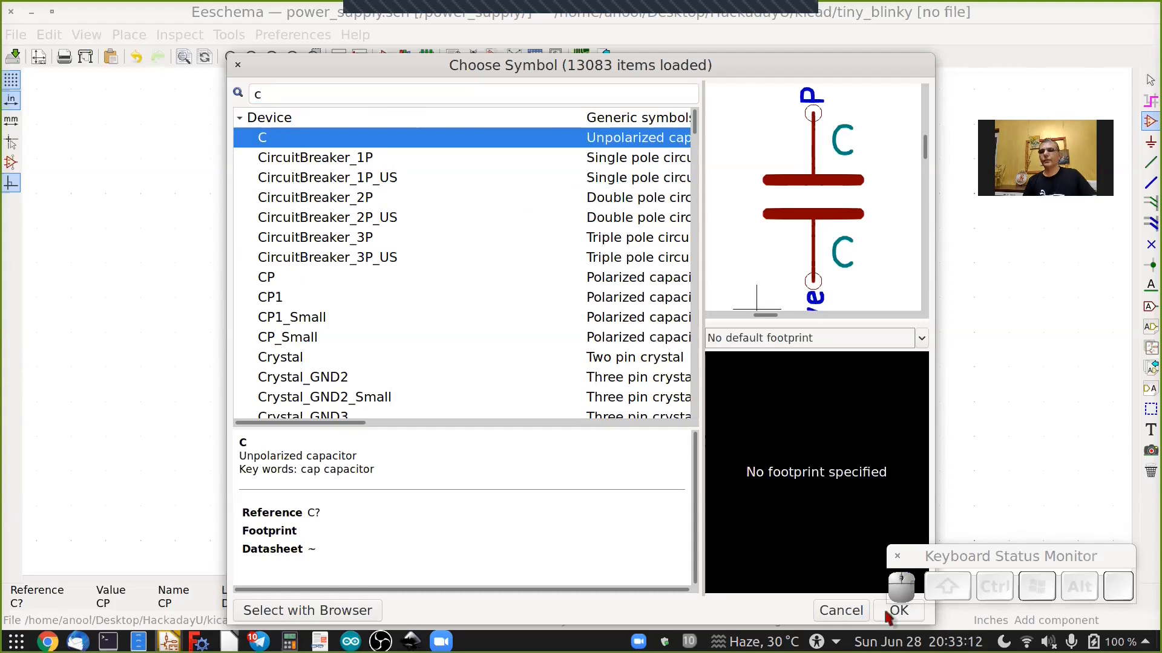
key(Return)
click(658, 328)
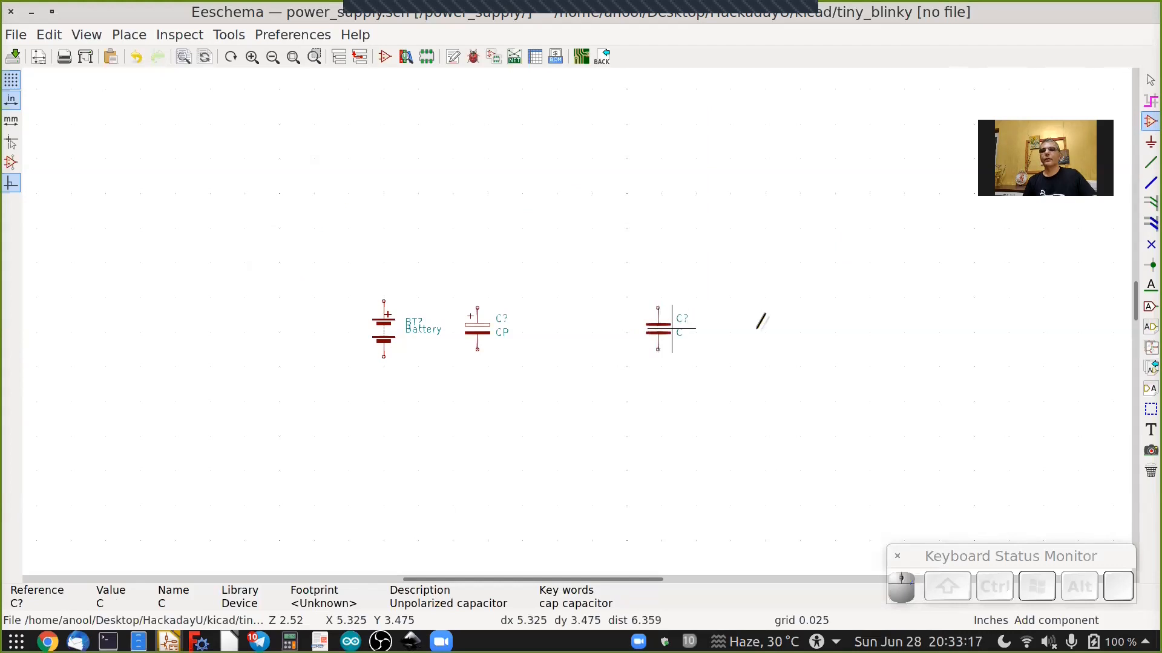
Place a Conn_01x02_Female connector left of the battery, rotated twice and mirrored so its pins face right.
click(316, 328)
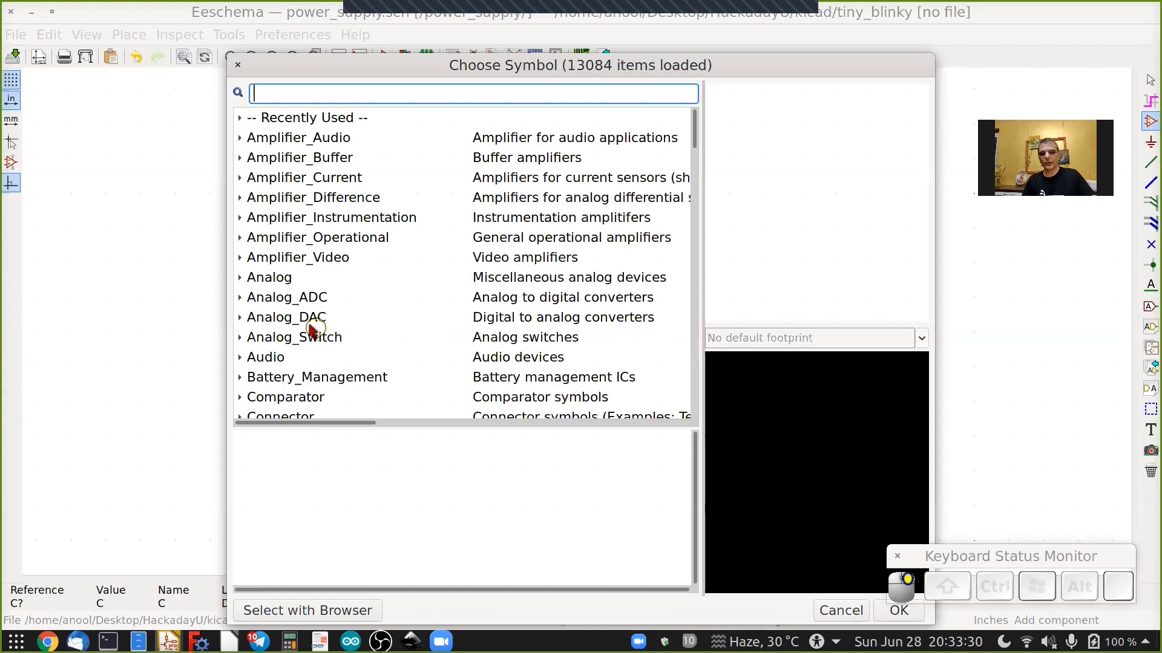
text(conn)
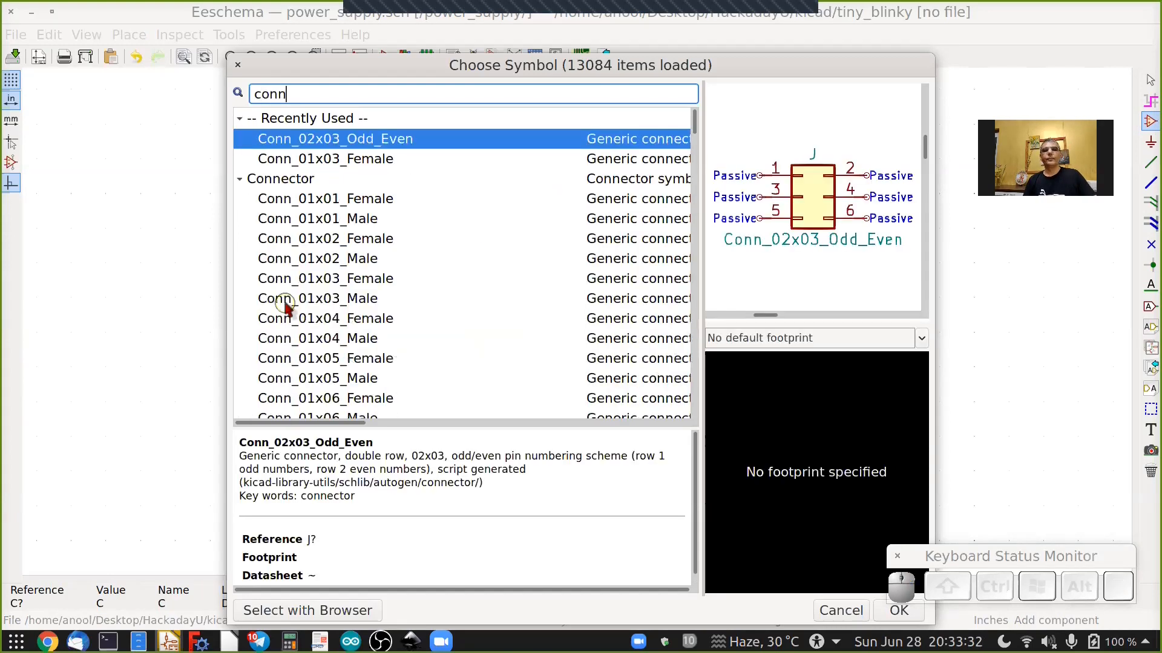
click(319, 242)
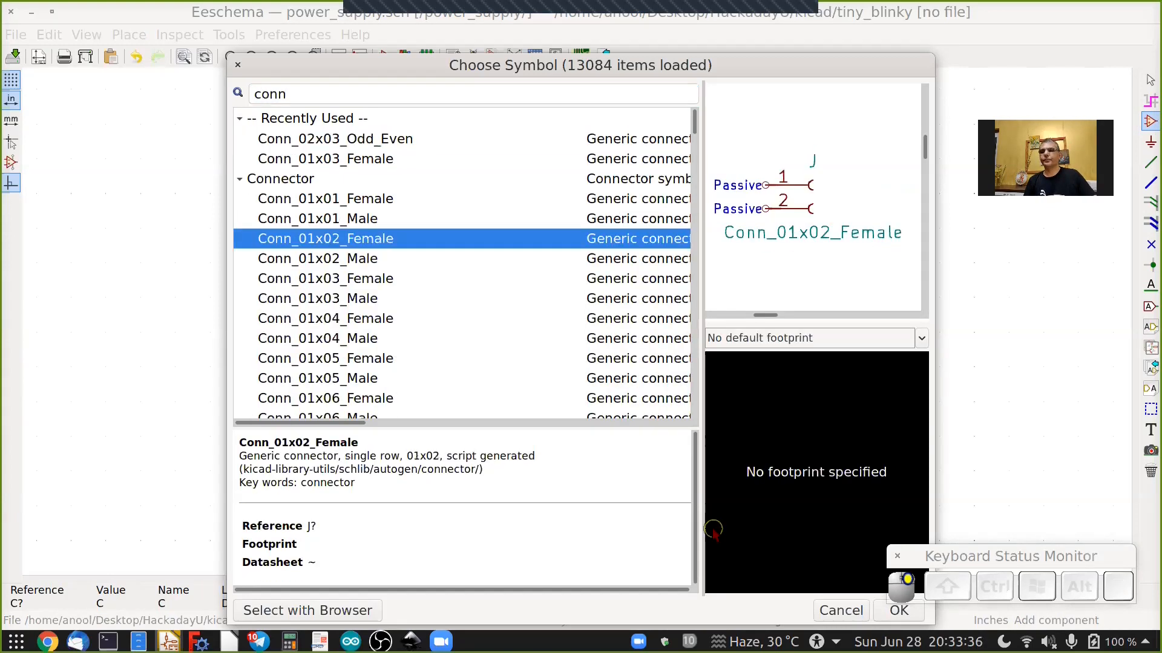
click(880, 605)
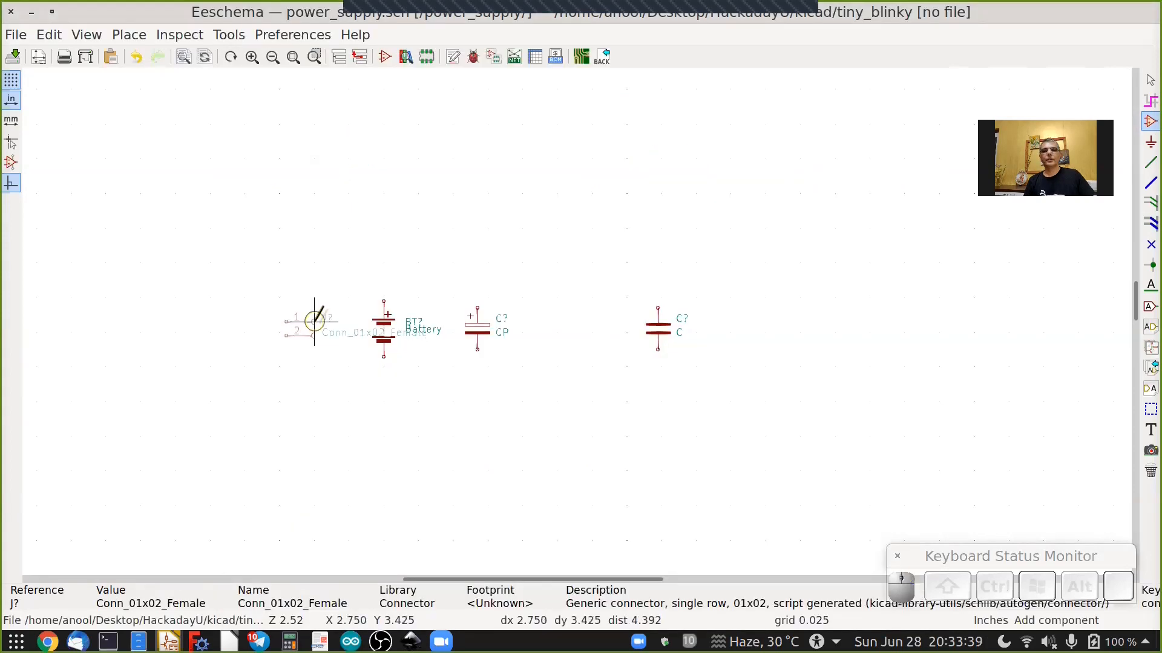
scroll(314, 321, up, 3)
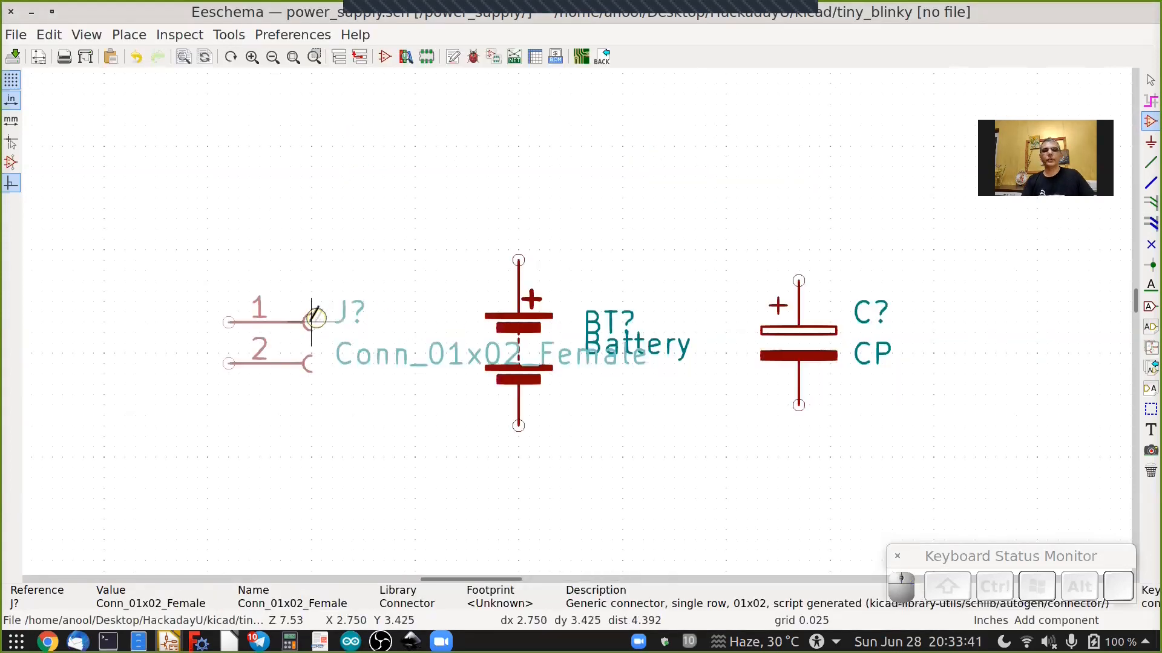
key(r)
key(r)
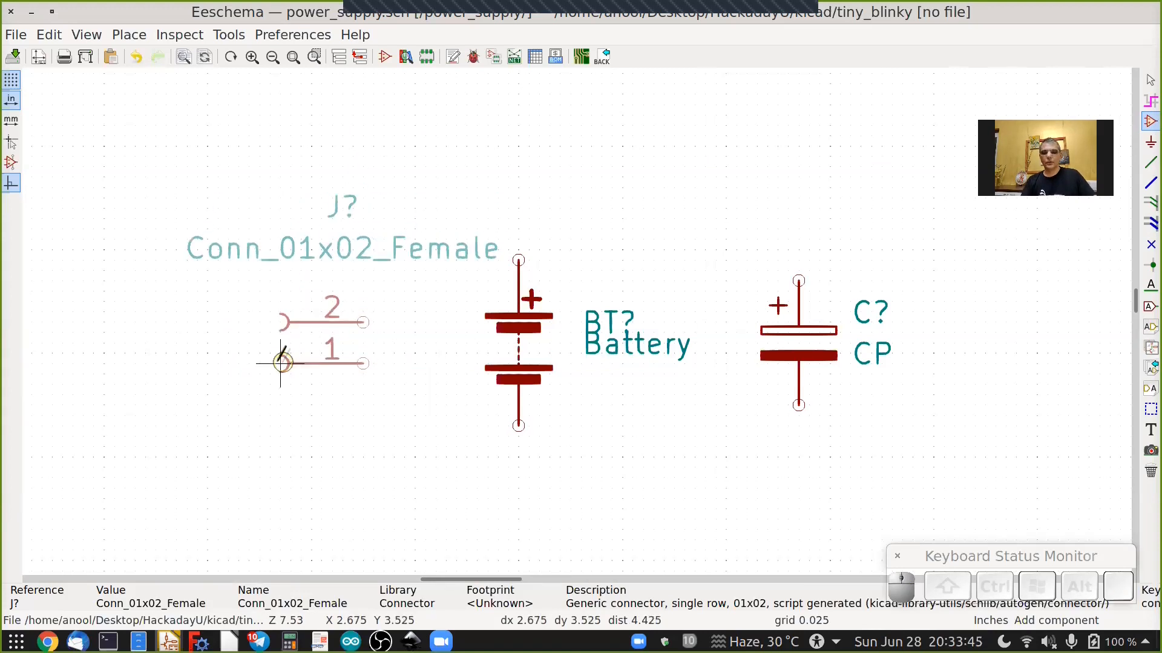
key(x)
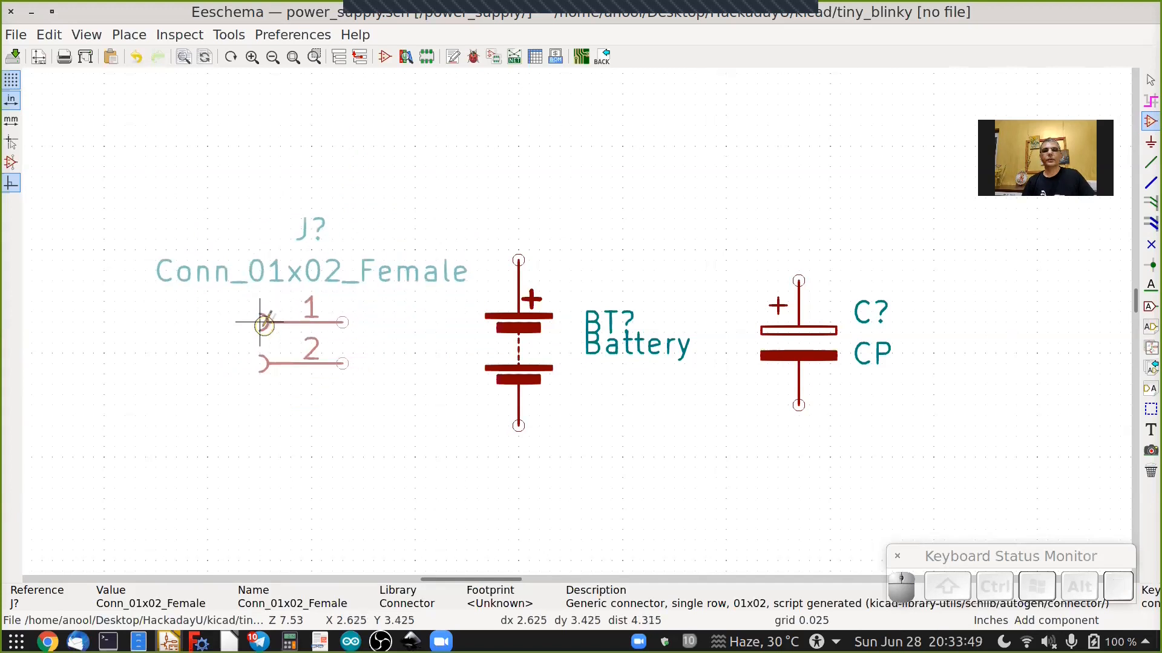
click(251, 325)
scroll(73, 324, down, 2)
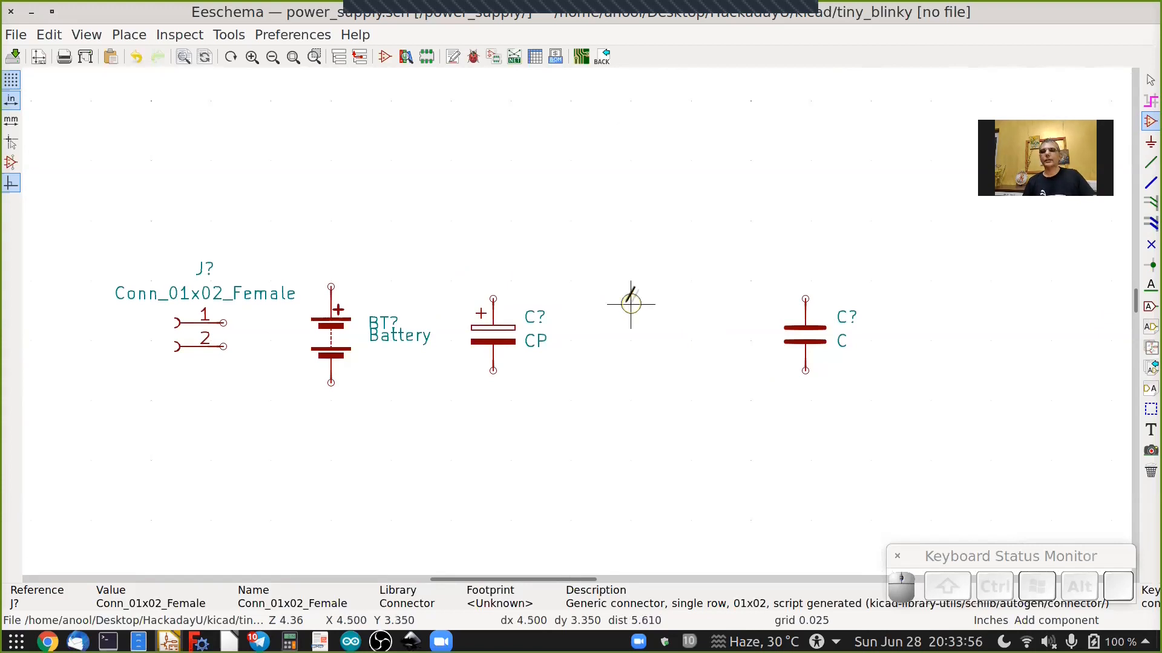
Search for "ldo 1117" and place an AP1117-50 regulator above the battery and capacitors.
click(660, 257)
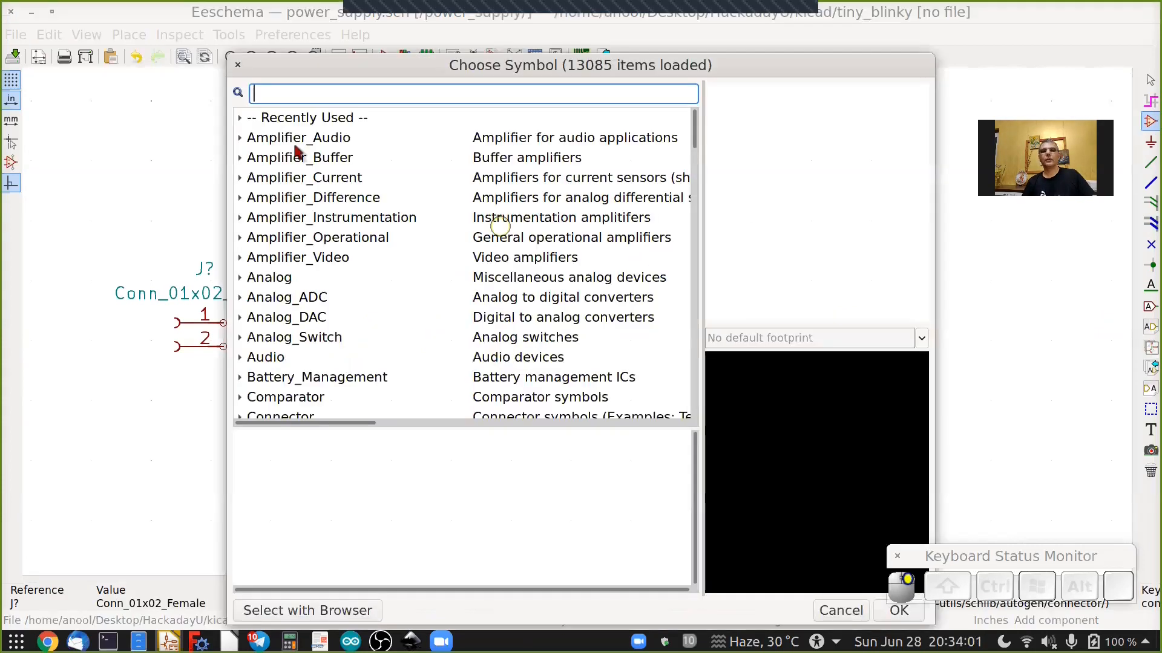
text(ldo)
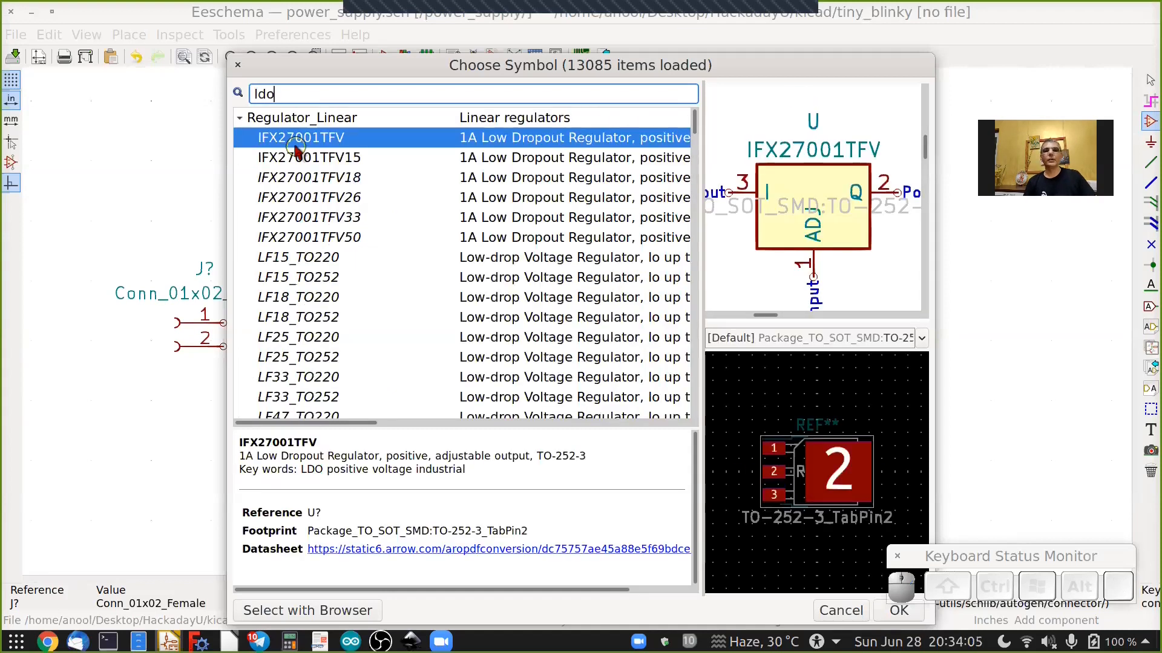
scroll(326, 189, down, 3)
scroll(325, 188, down, 3)
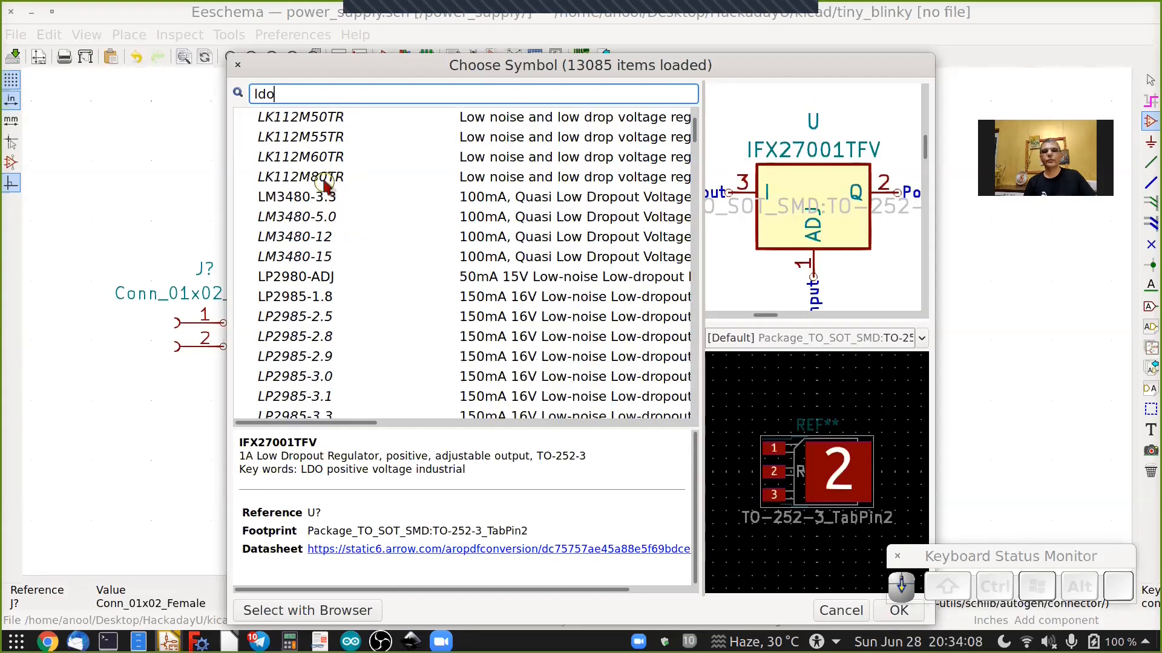
scroll(326, 189, down, 4)
scroll(324, 151, down, 15)
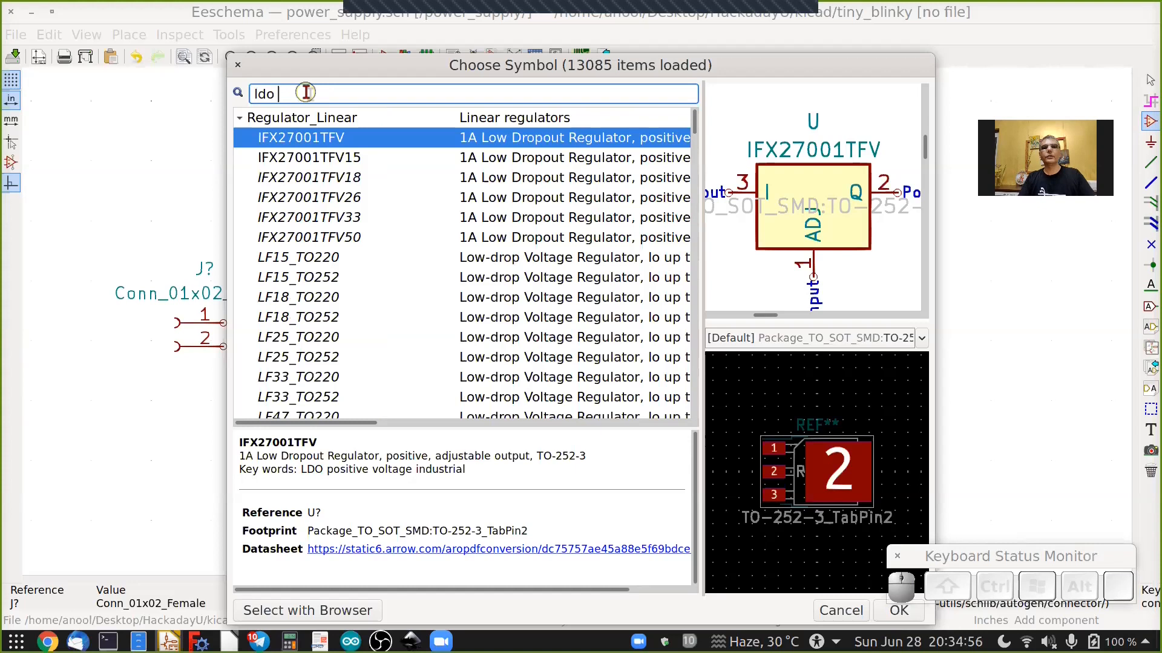
text(117)
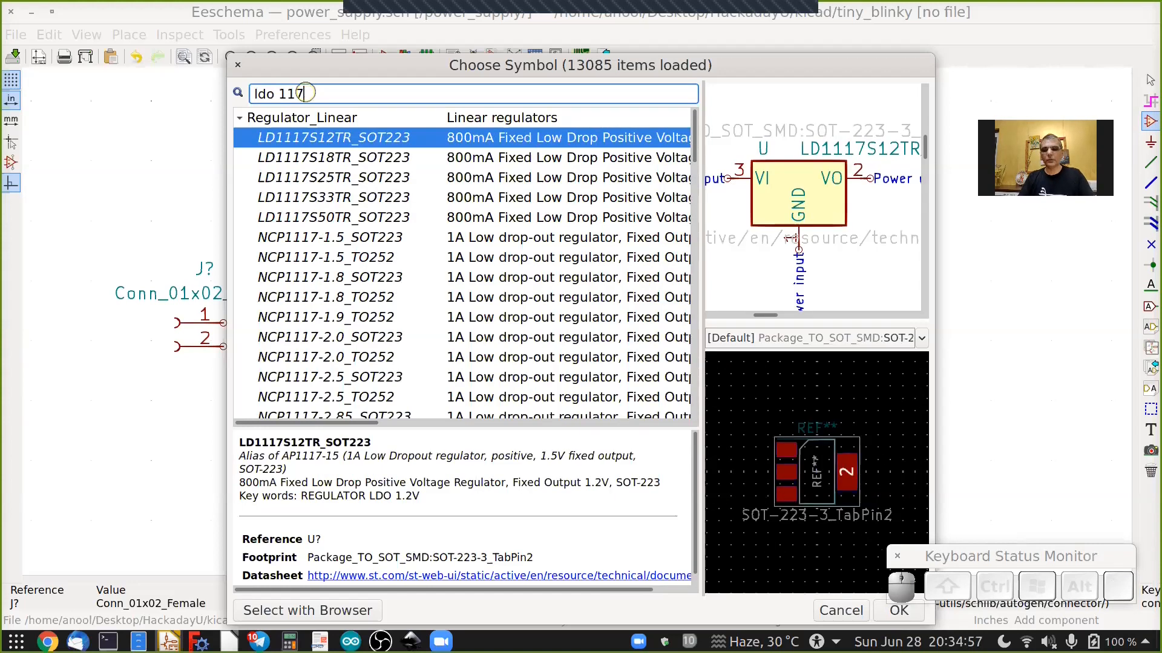
key(BackSpace)
key(BackSpace)
text(117)
scroll(357, 270, down, 6)
click(357, 268)
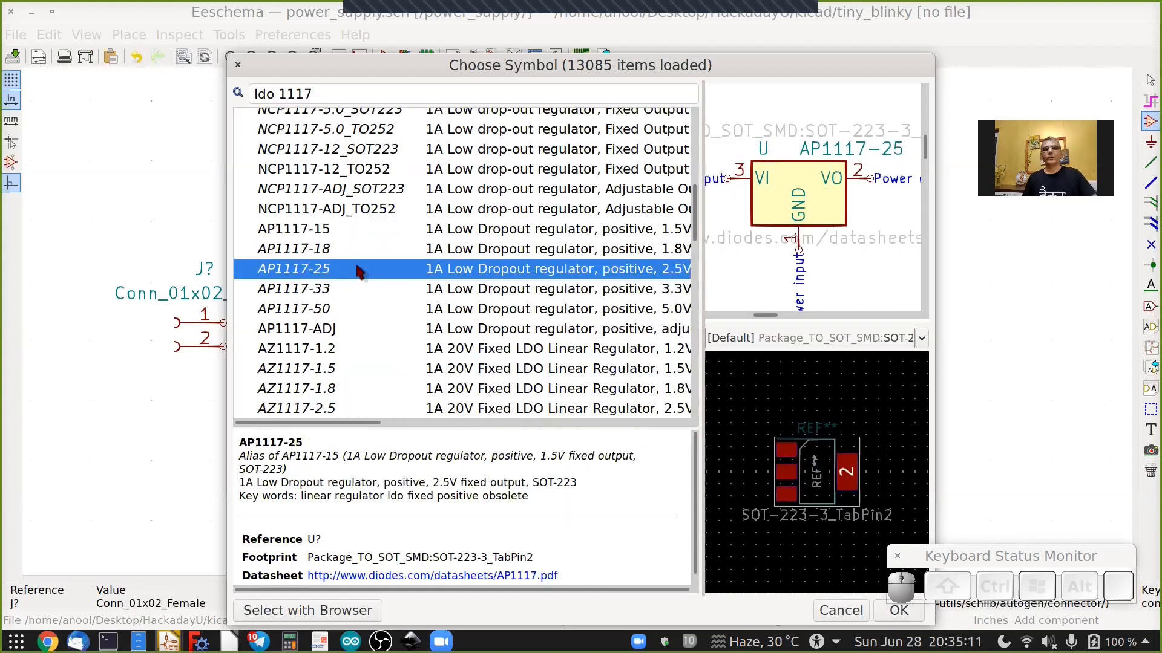
key(Down)
key(Down)
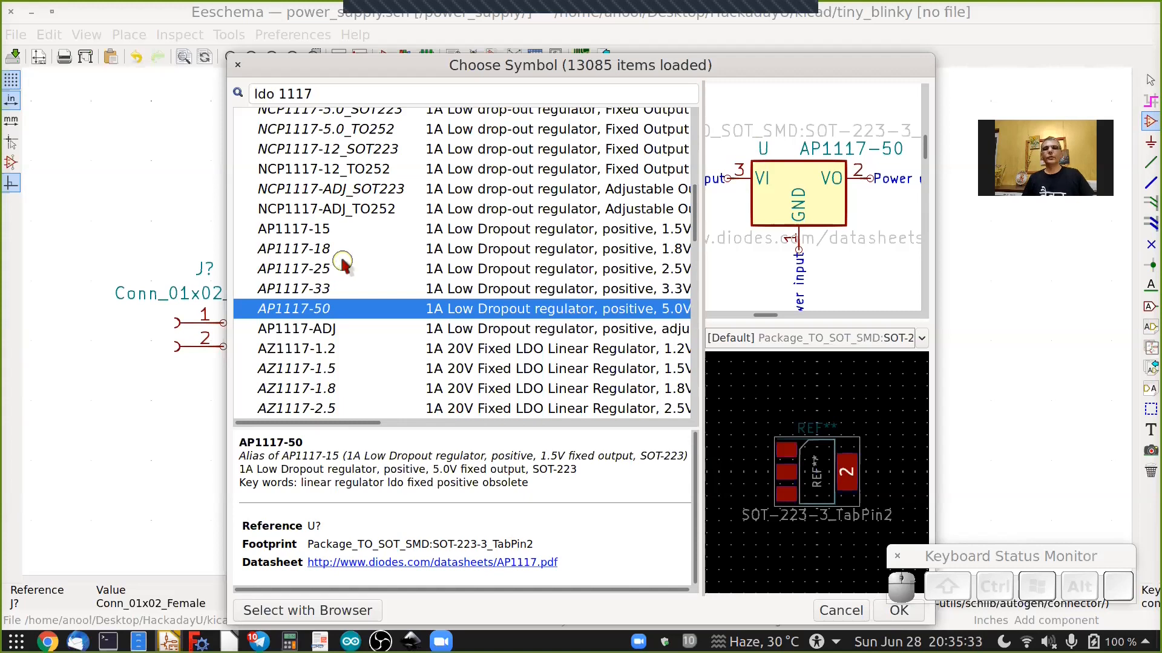
click(891, 613)
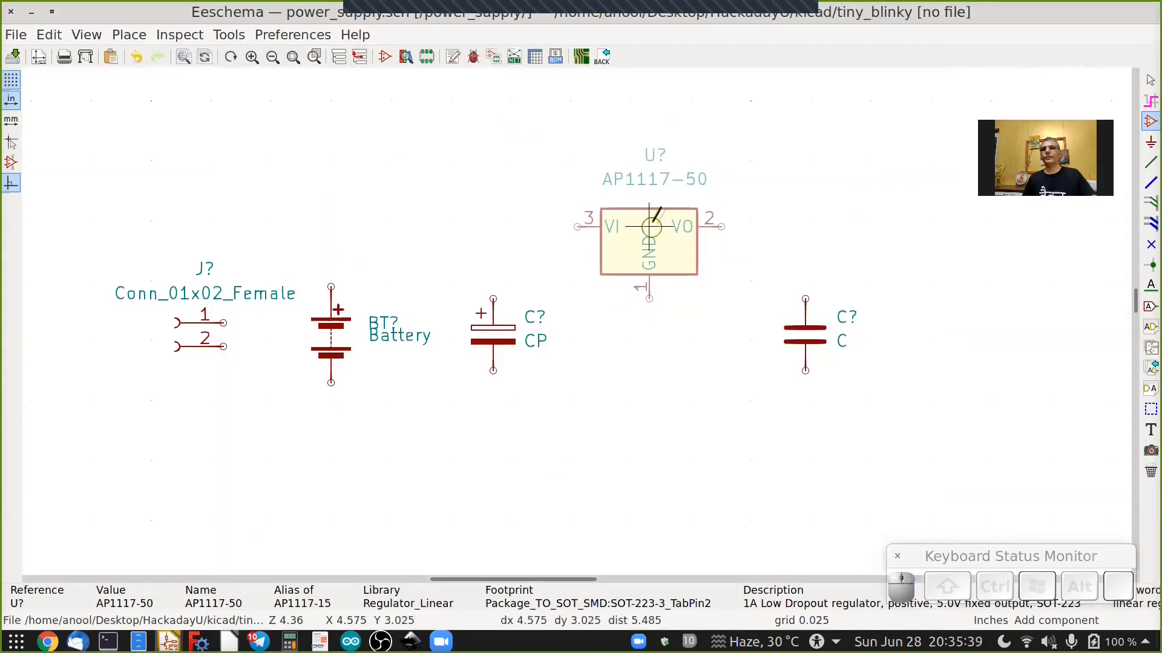
click(653, 223)
scroll(686, 370, down, 2)
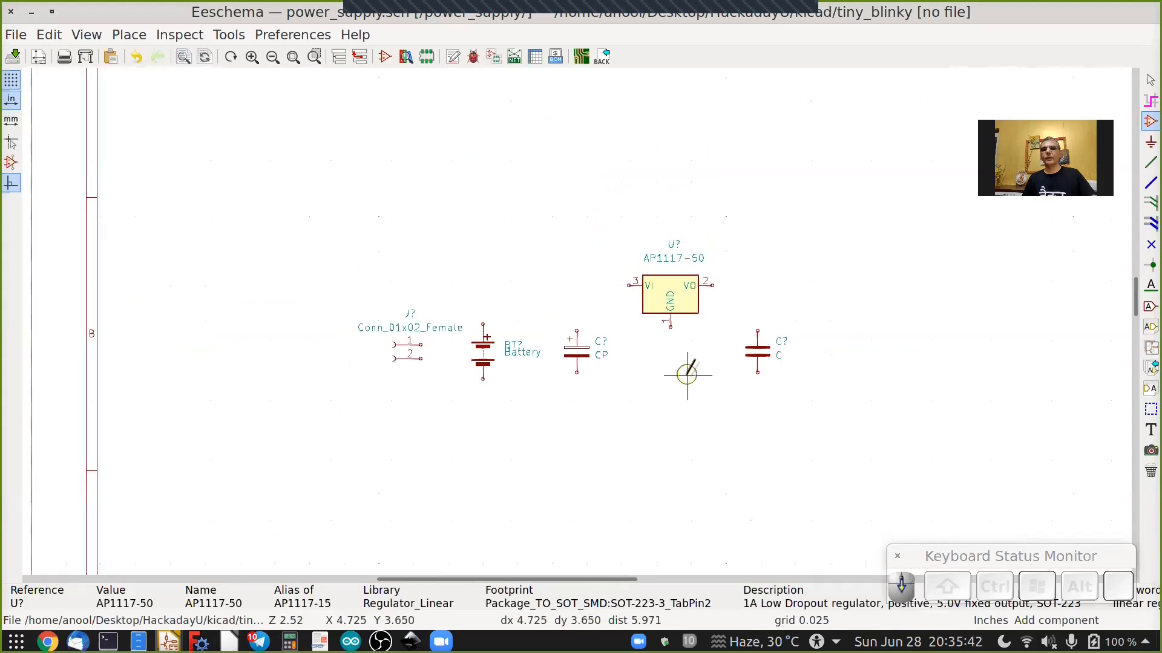
scroll(730, 379, up, 1)
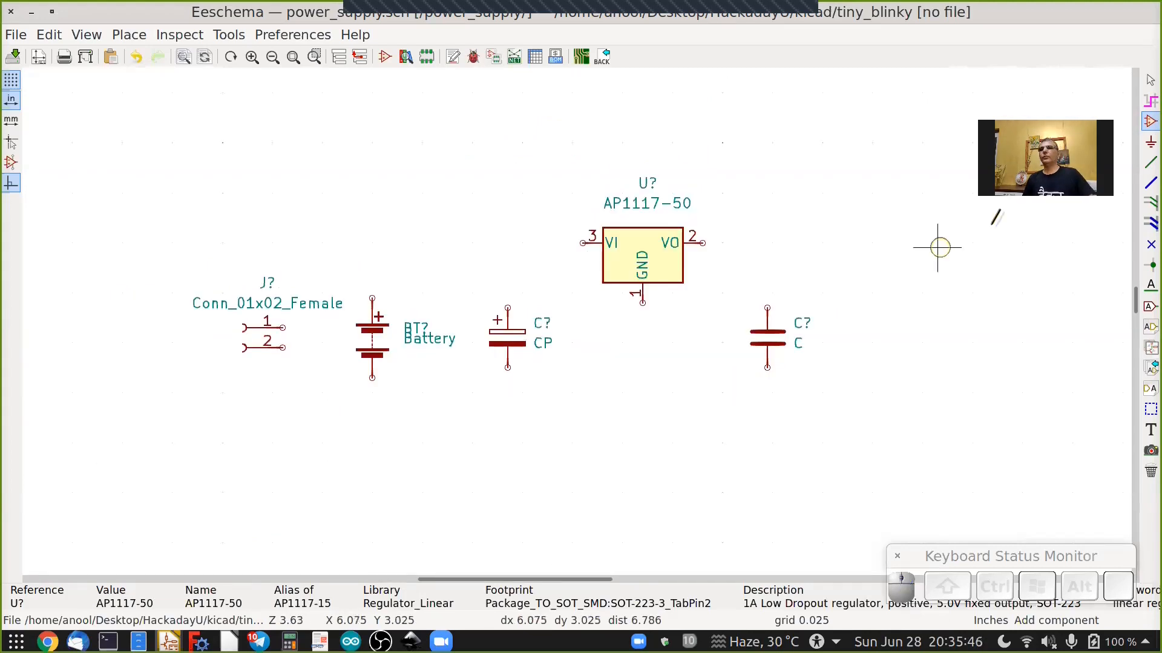
Draw a wire from connector pin 1 up and across to the regulator's VI input.
click(1151, 162)
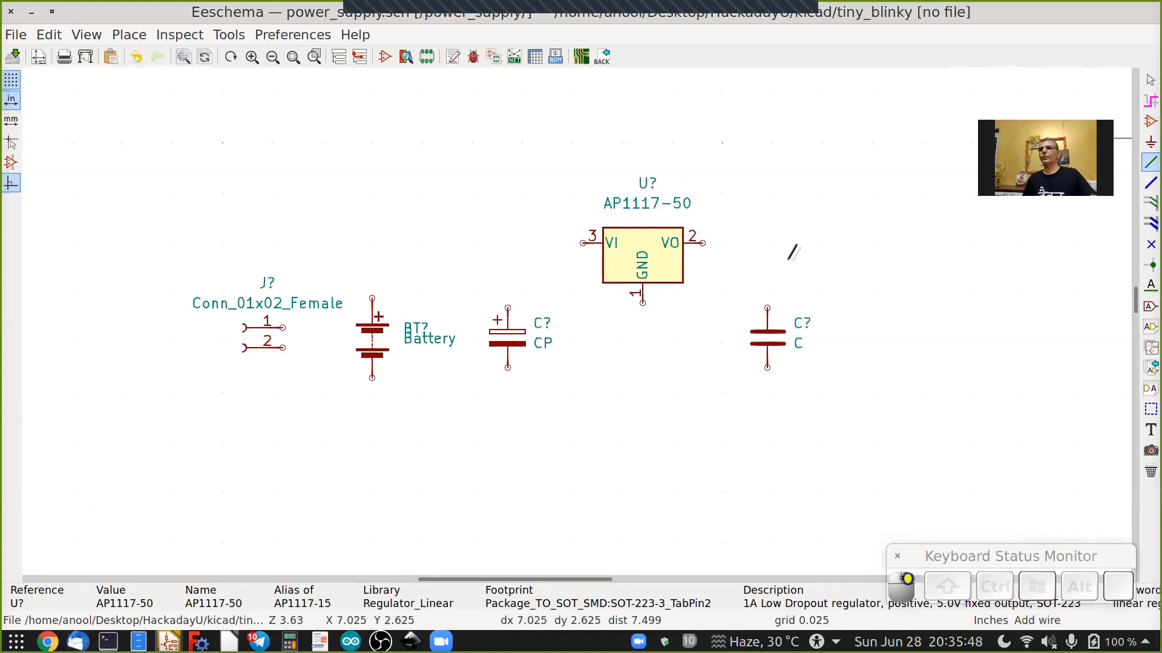
click(298, 321)
click(322, 244)
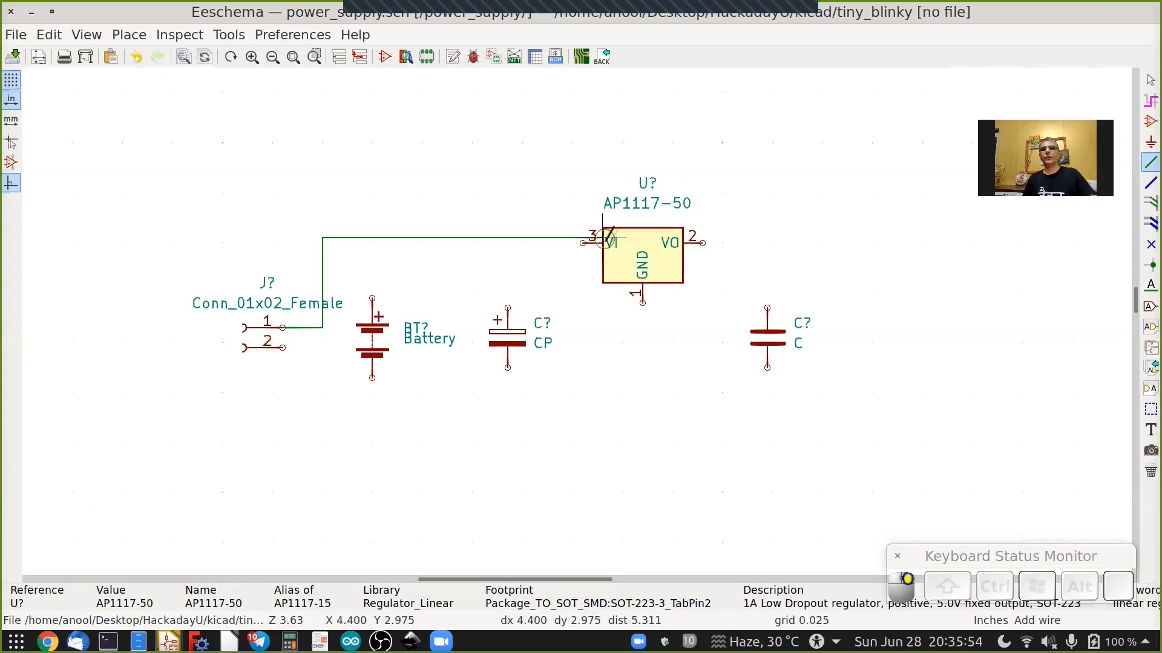
click(583, 243)
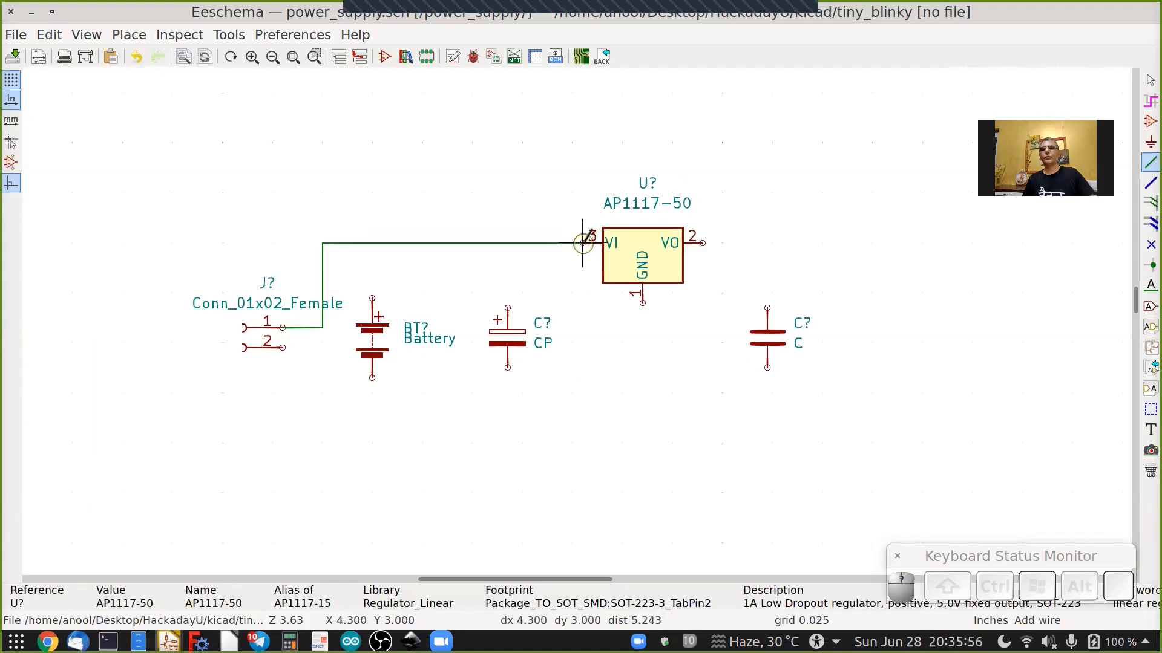
Wire the regulator's VO output down to the top of the unpolarized capacitor.
click(700, 242)
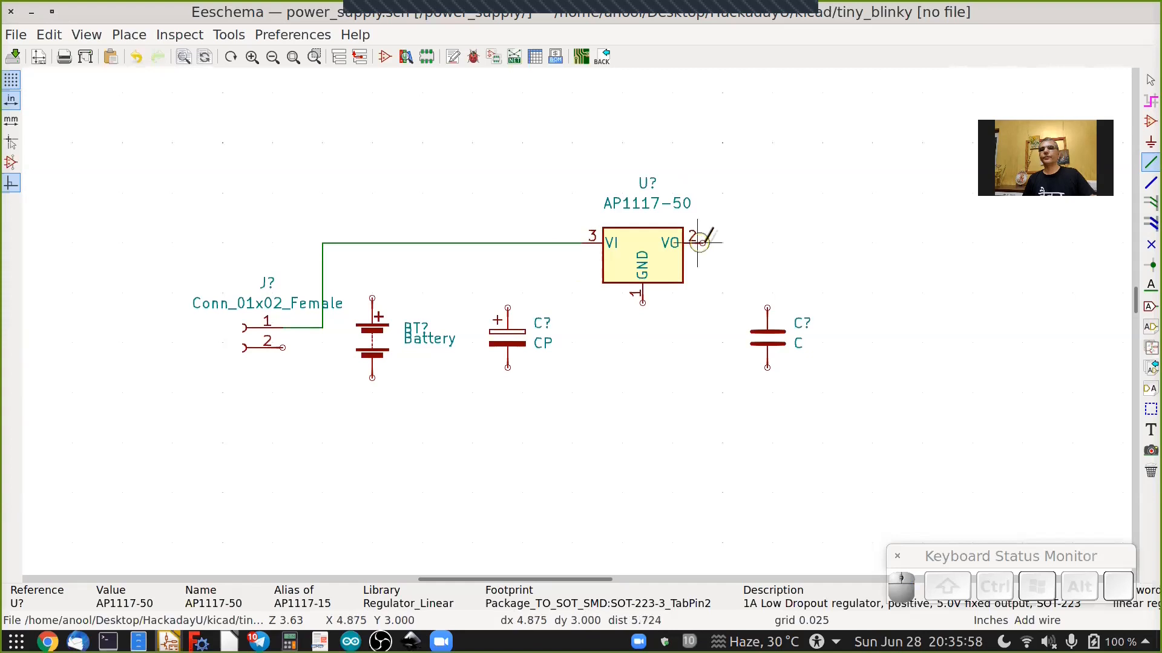
click(767, 298)
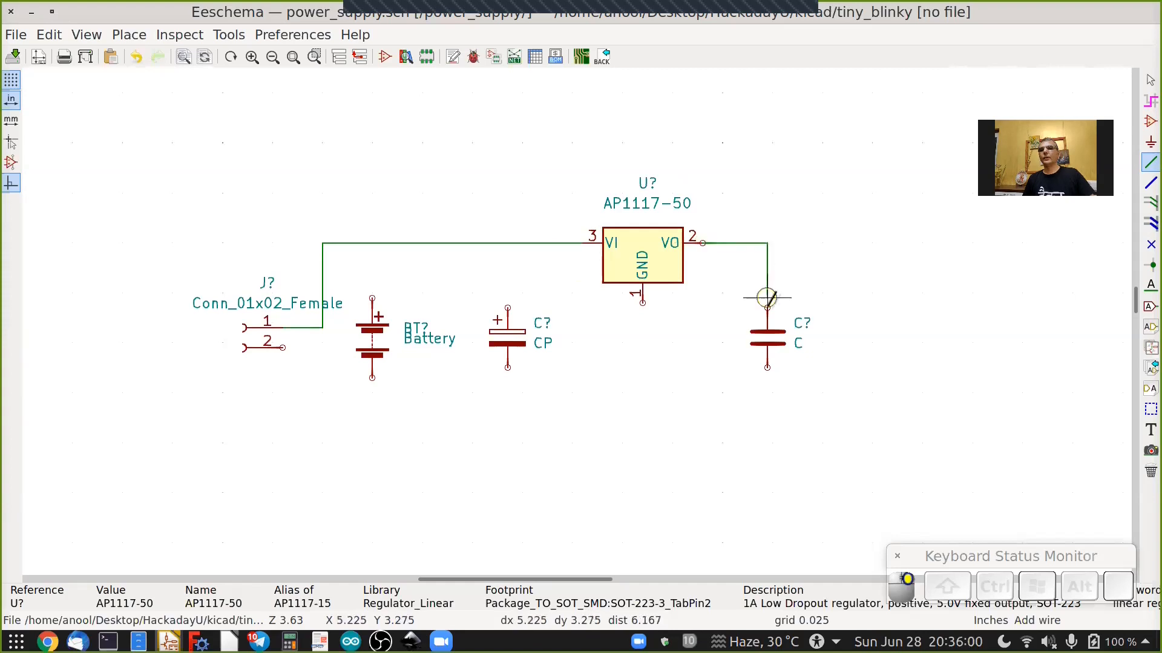
click(767, 307)
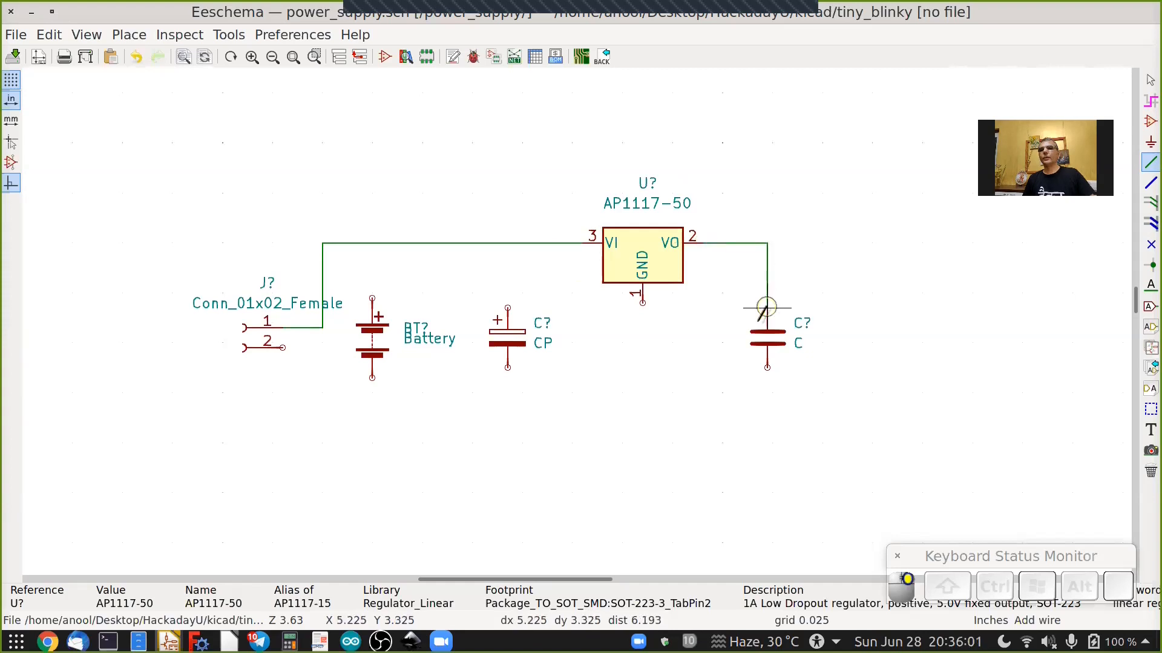
Wire the capacitor's bottom pin along the bottom and back up to connector pin 2.
click(767, 367)
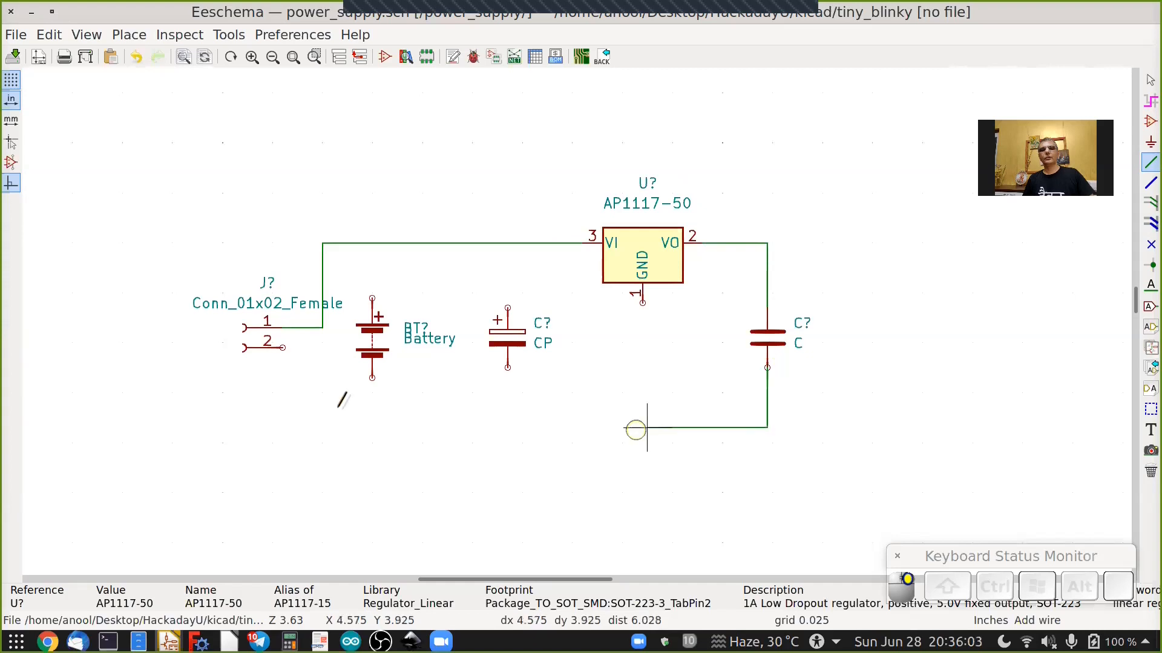
click(319, 428)
click(322, 358)
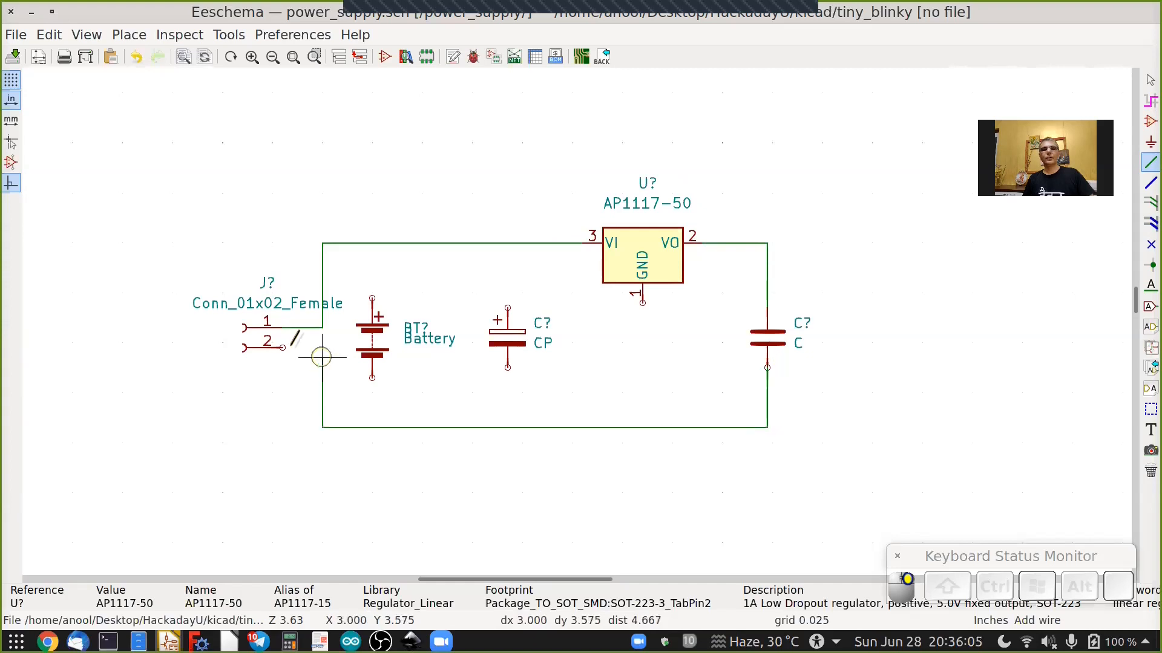
click(286, 347)
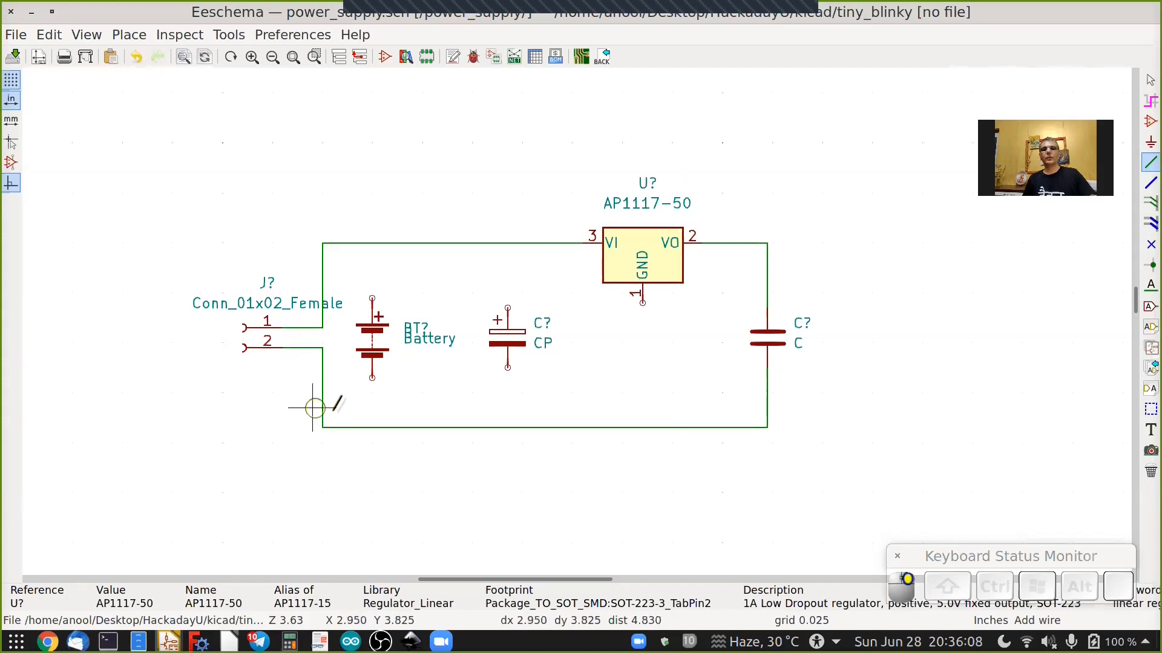
Connect the battery's positive terminal to the top wire and its negative terminal to the bottom wire.
click(372, 299)
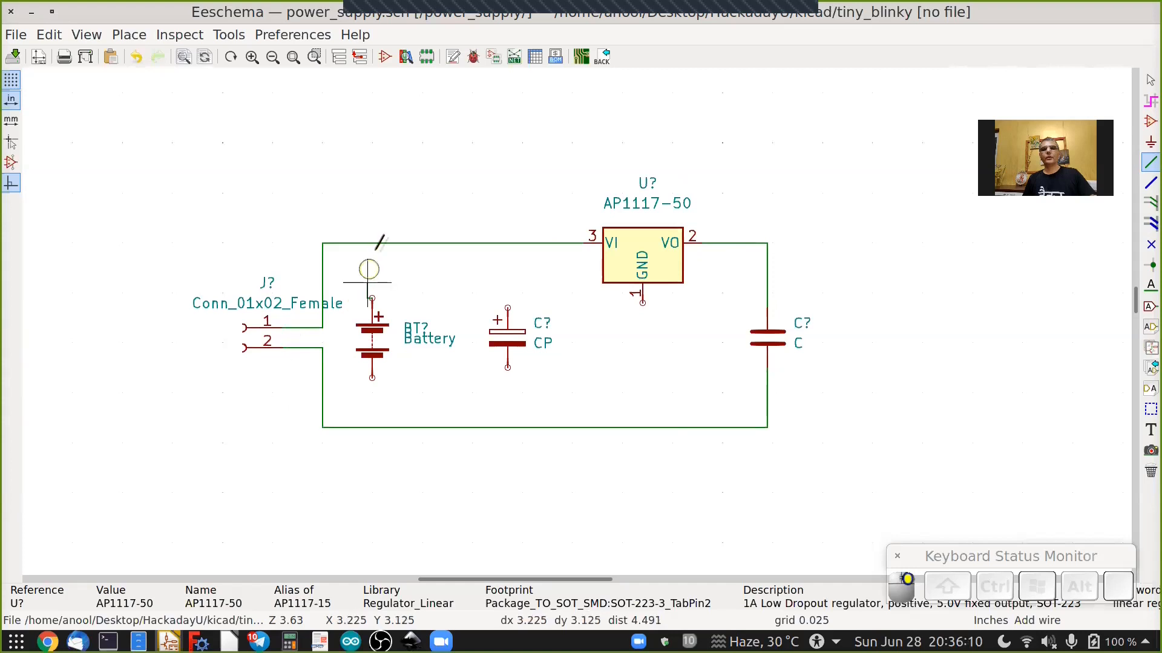
click(371, 242)
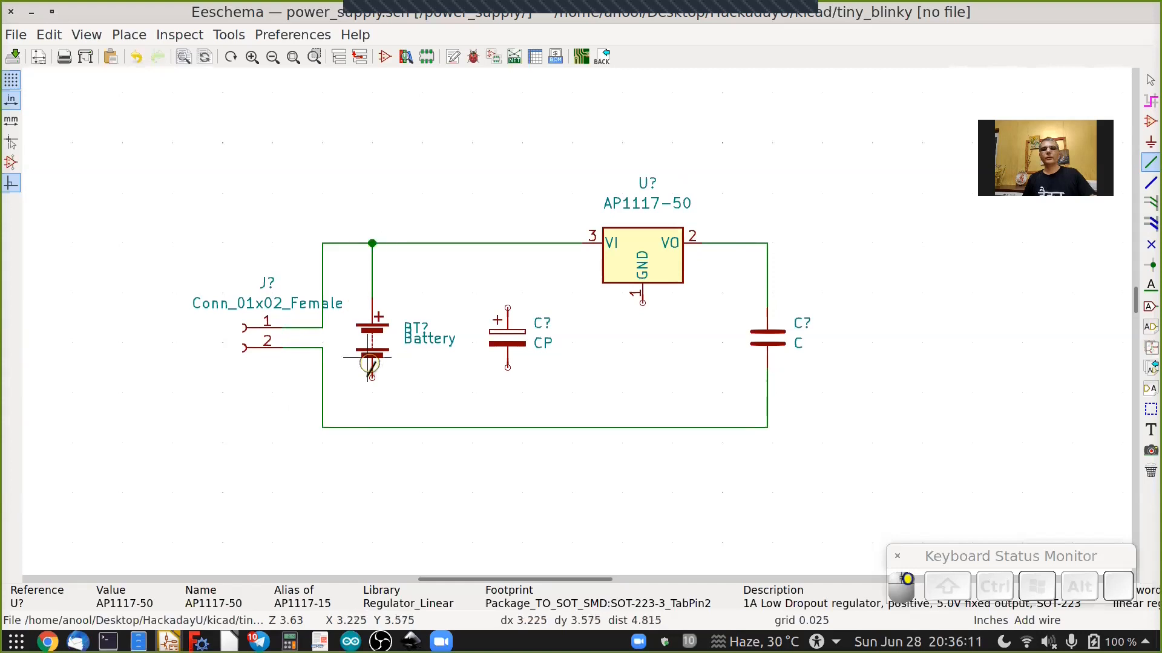
click(372, 377)
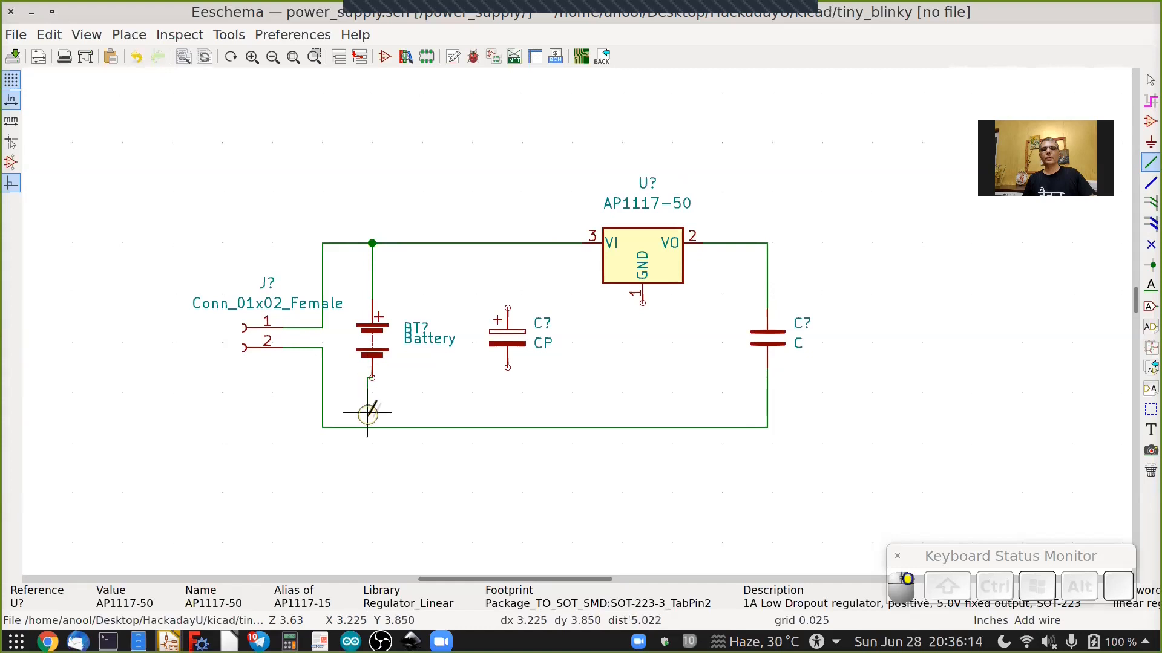
click(372, 426)
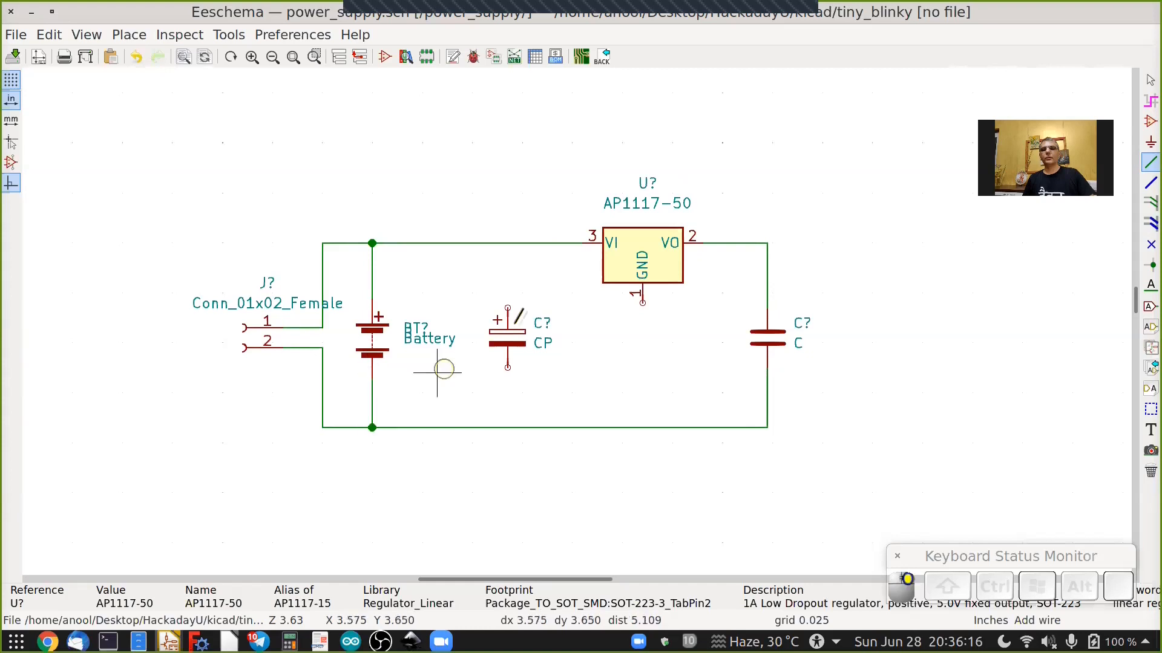
Wire the polarized capacitor's top pin to the top wire and its bottom pin to the bottom wire.
click(507, 243)
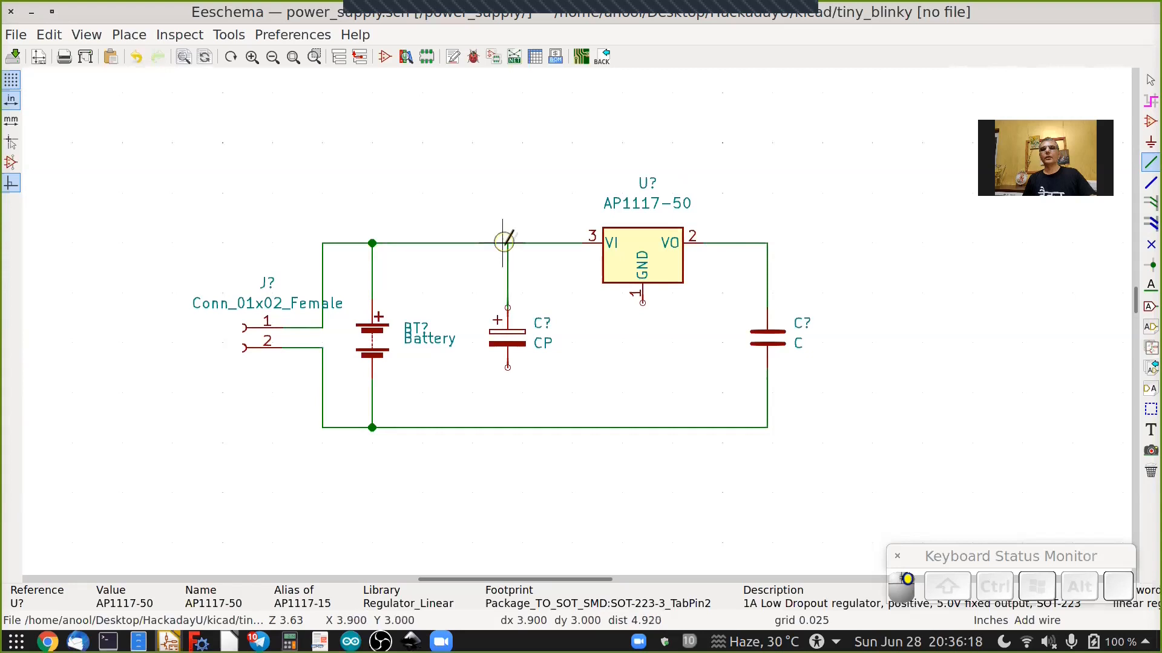
scroll(507, 242, up, 4)
scroll(526, 469, down, 2)
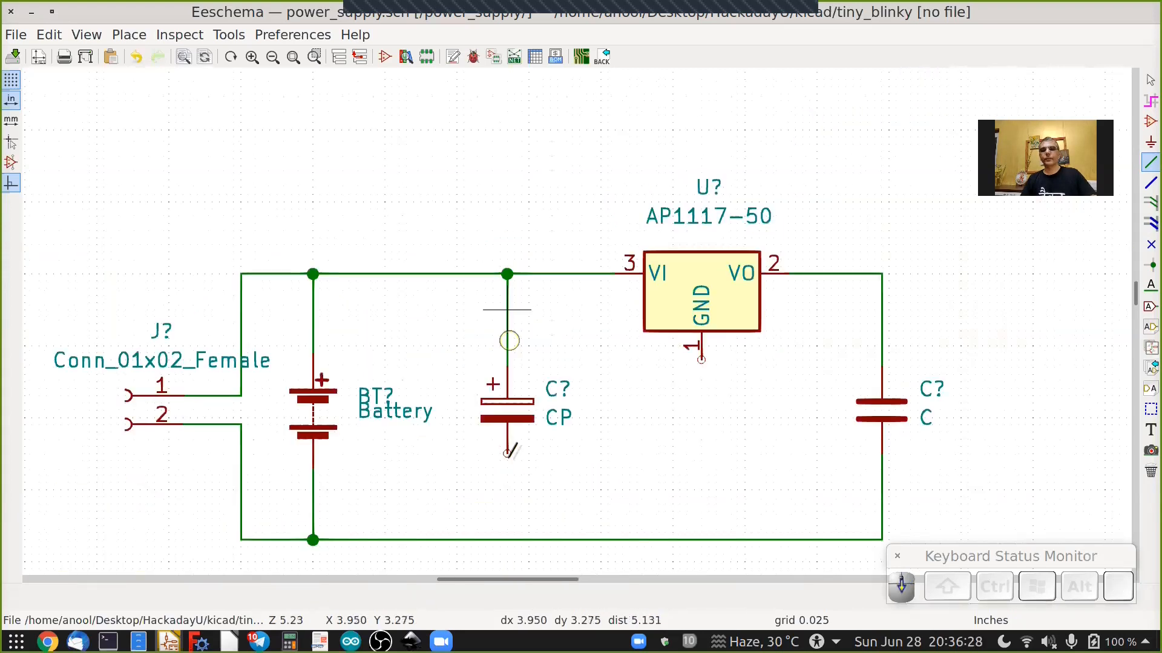
click(507, 454)
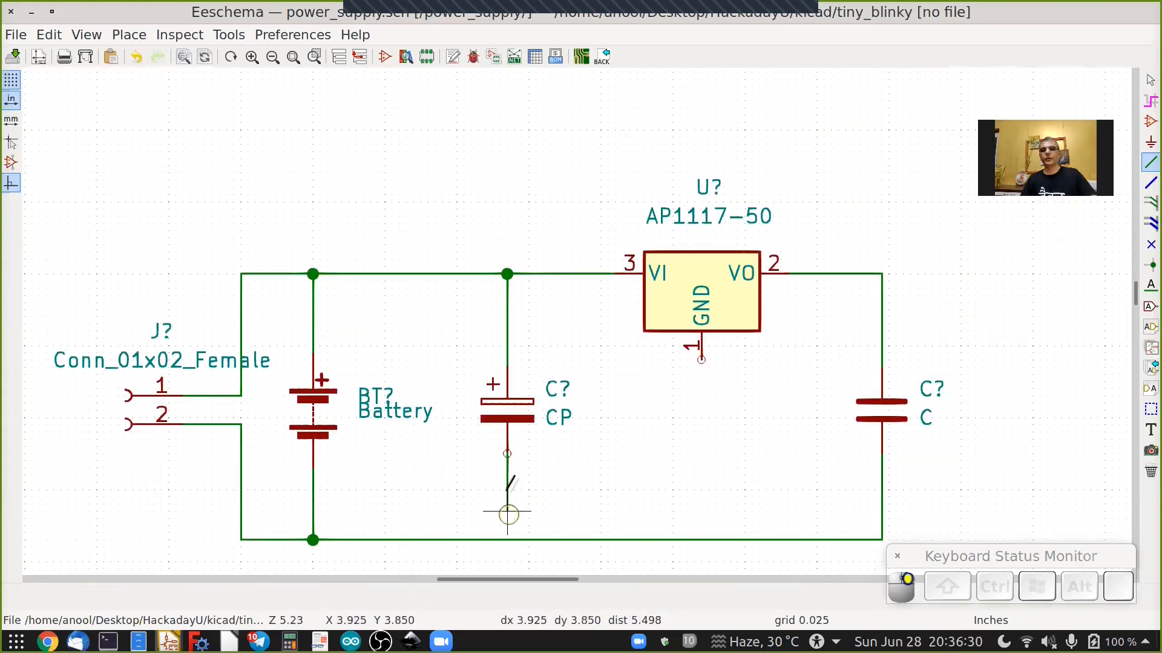
click(507, 539)
Wire the regulator's GND pin down to the bottom wire and exit the wire tool.
click(702, 308)
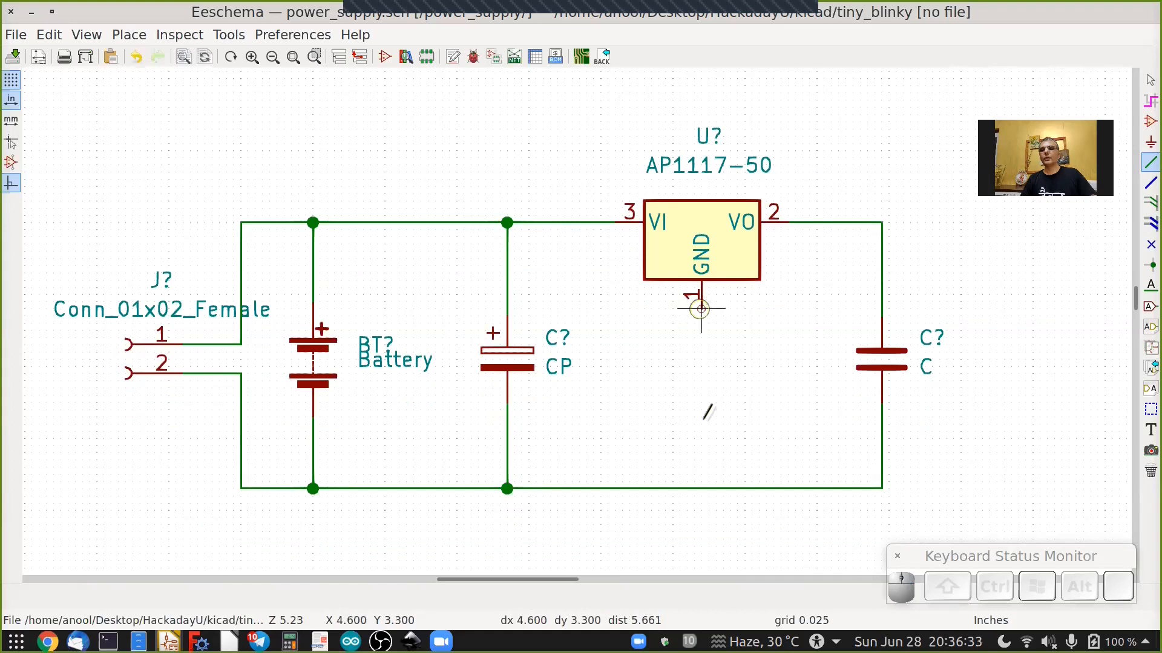
click(702, 487)
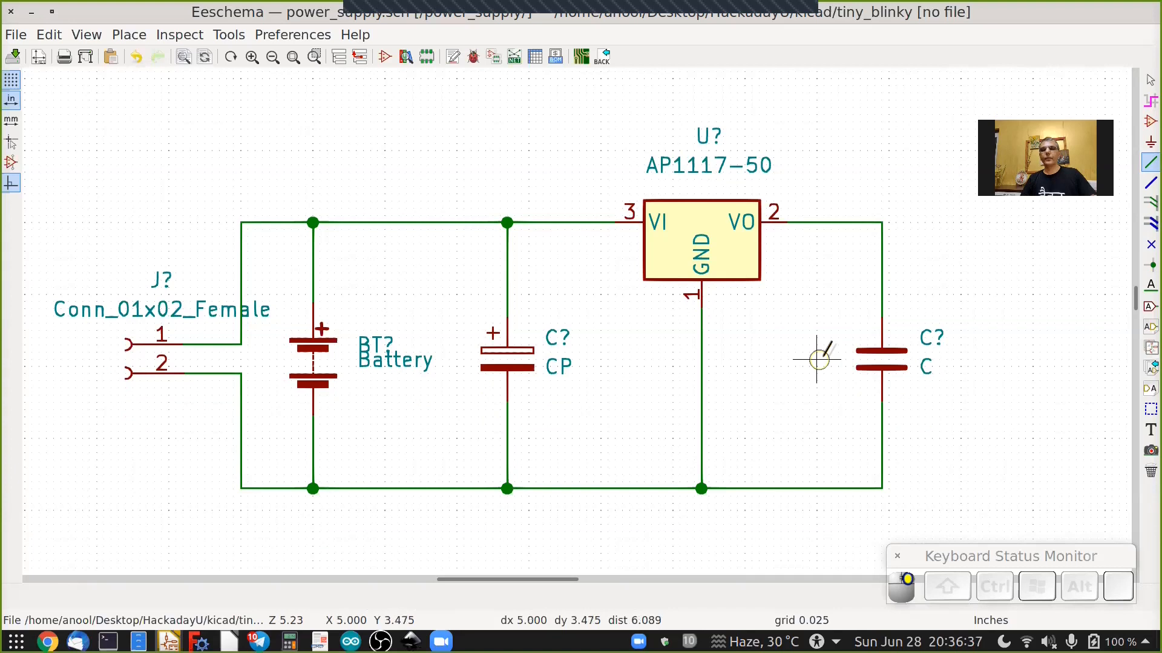
scroll(822, 357, down, 1)
ctrl+scroll(821, 358, left, 3)
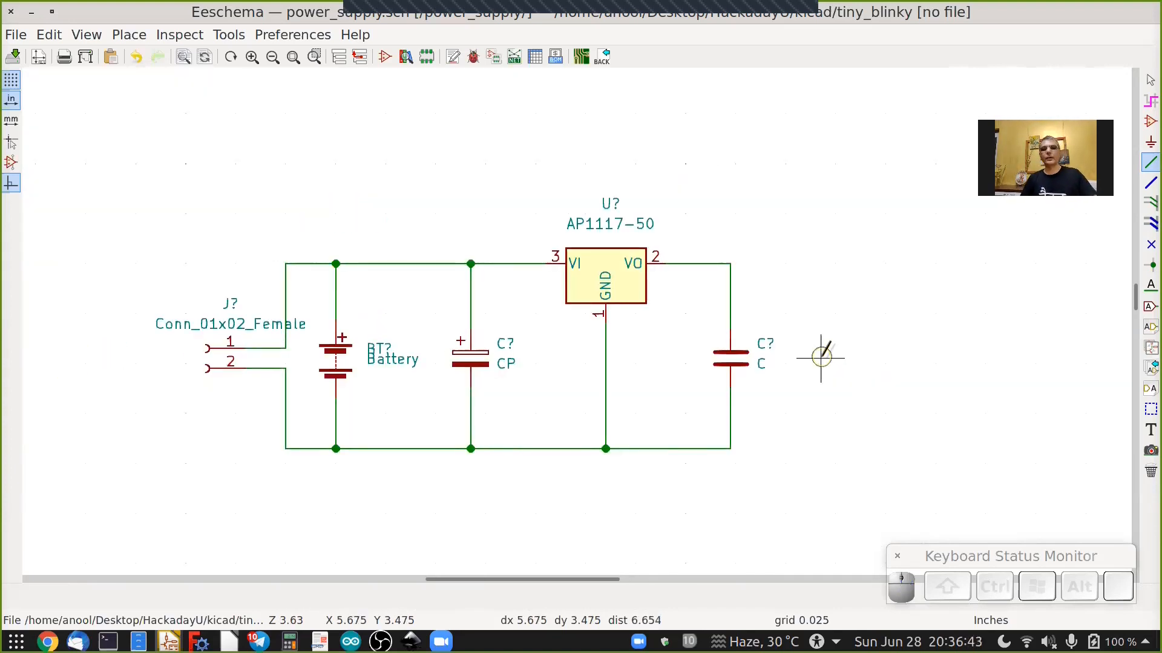
key(Escape)
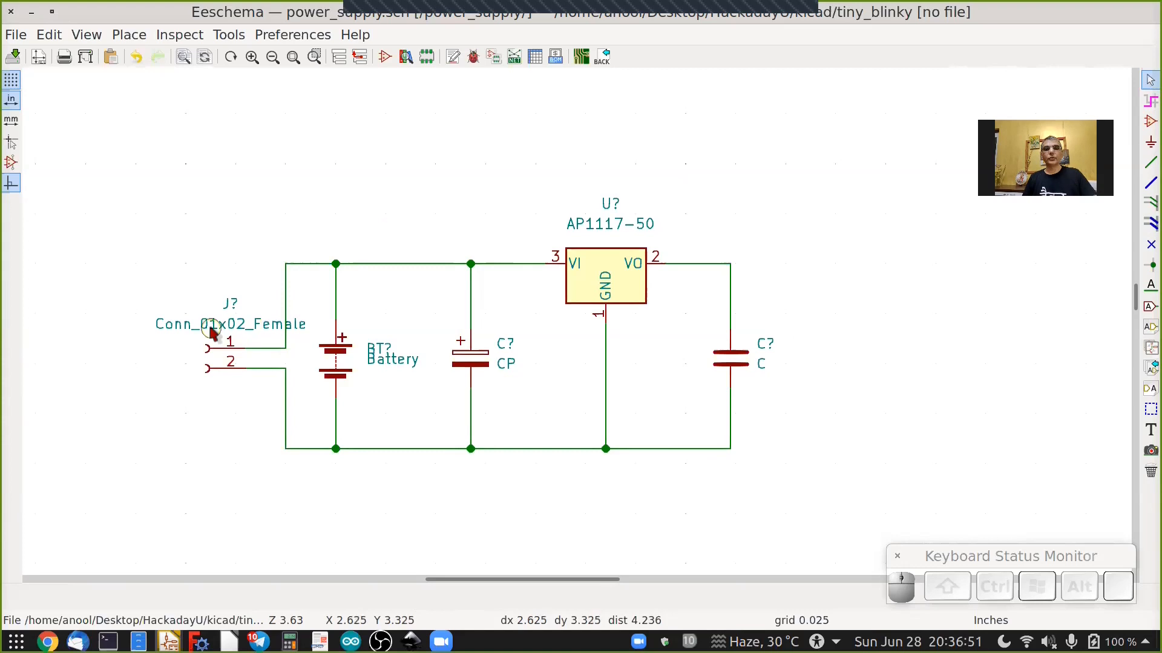
Set the connector's value to Vin.
text(vVin)
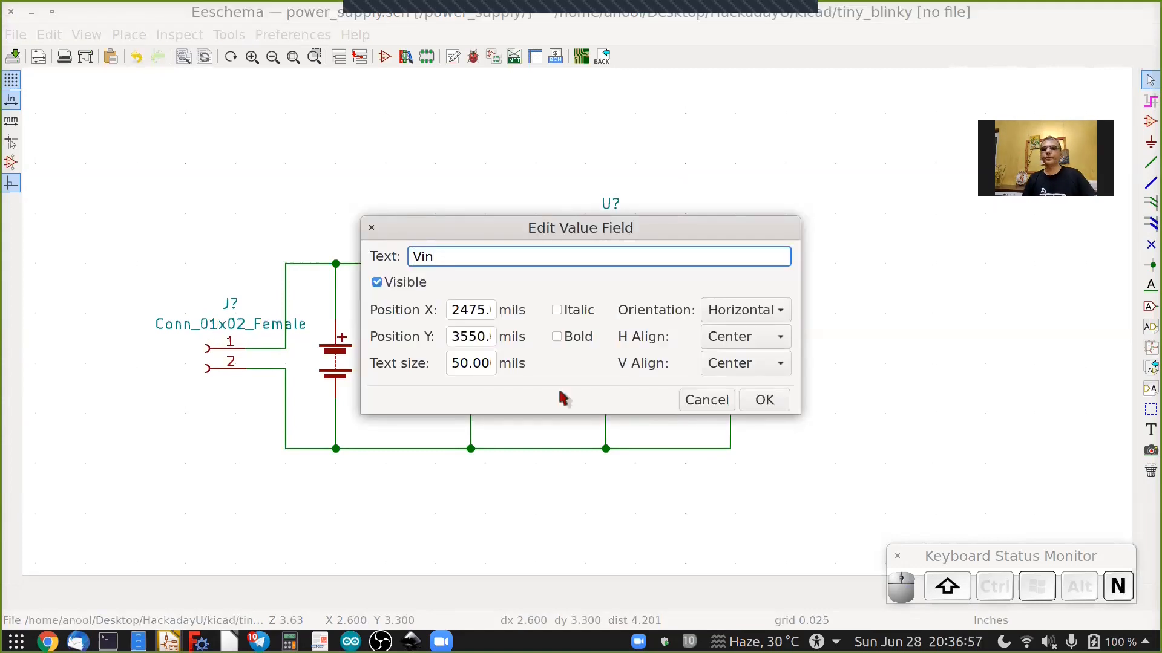
click(760, 401)
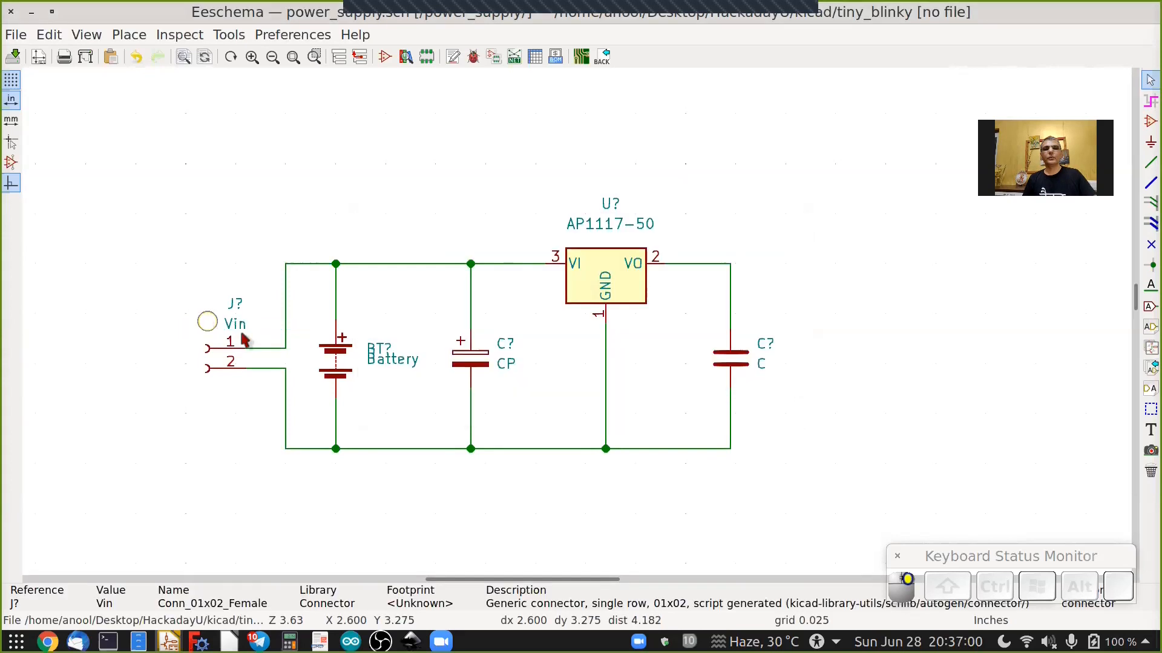
Set the battery's value to CR2032x2.
scroll(392, 361, up, 2)
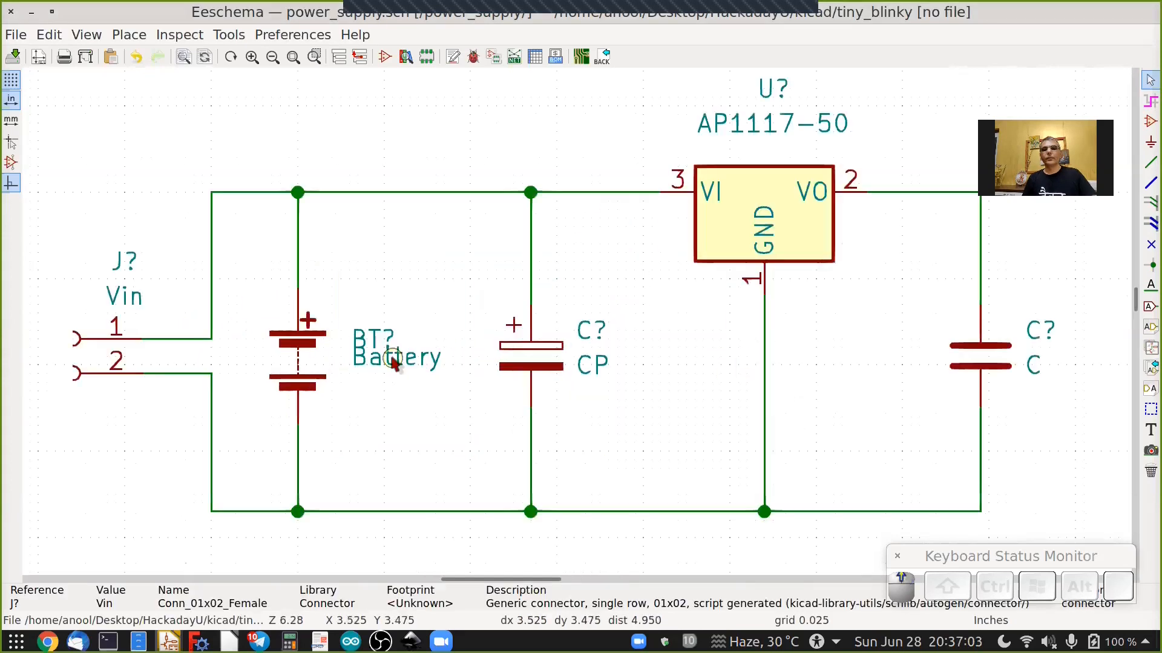
text(v)
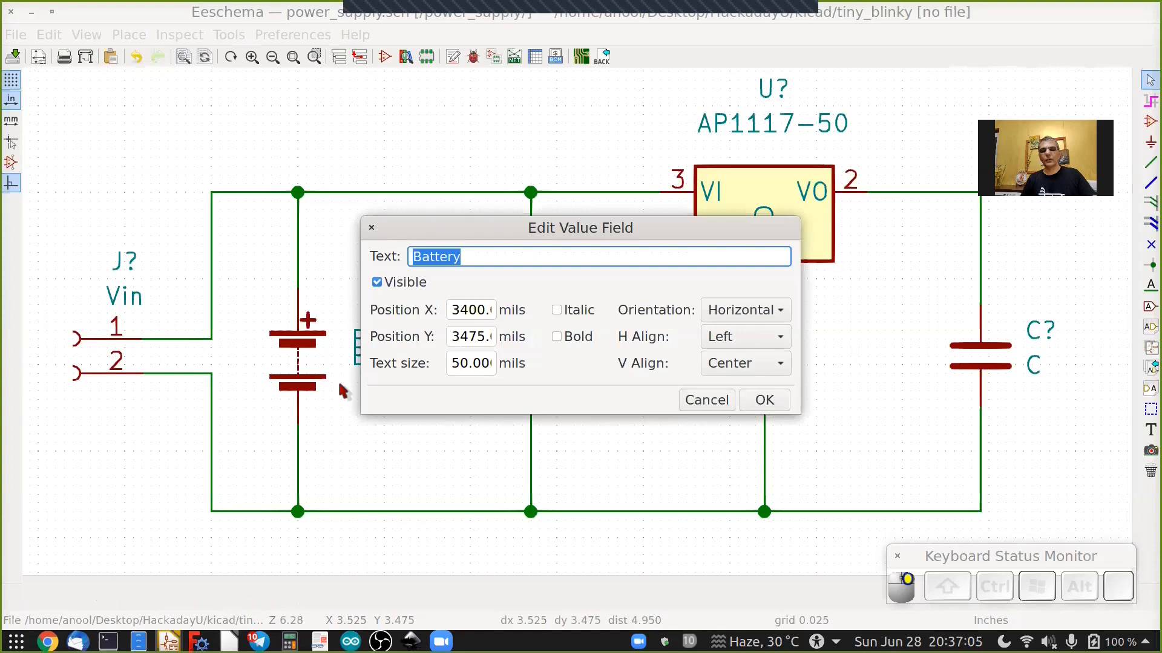
text(CR)
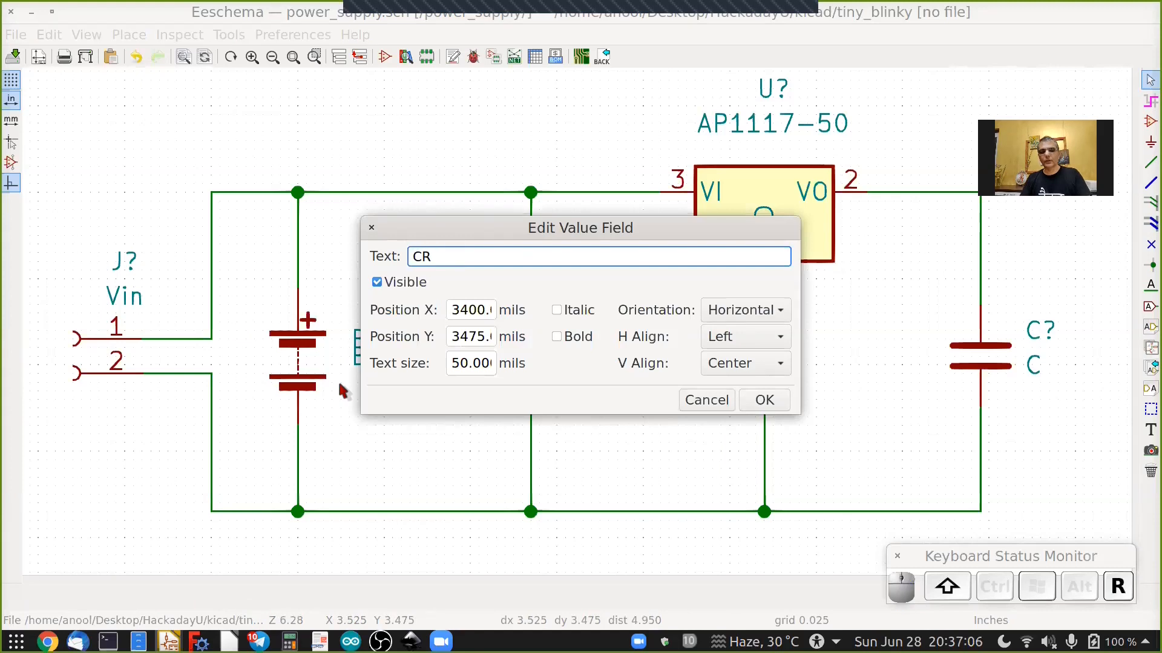
text(2032x2)
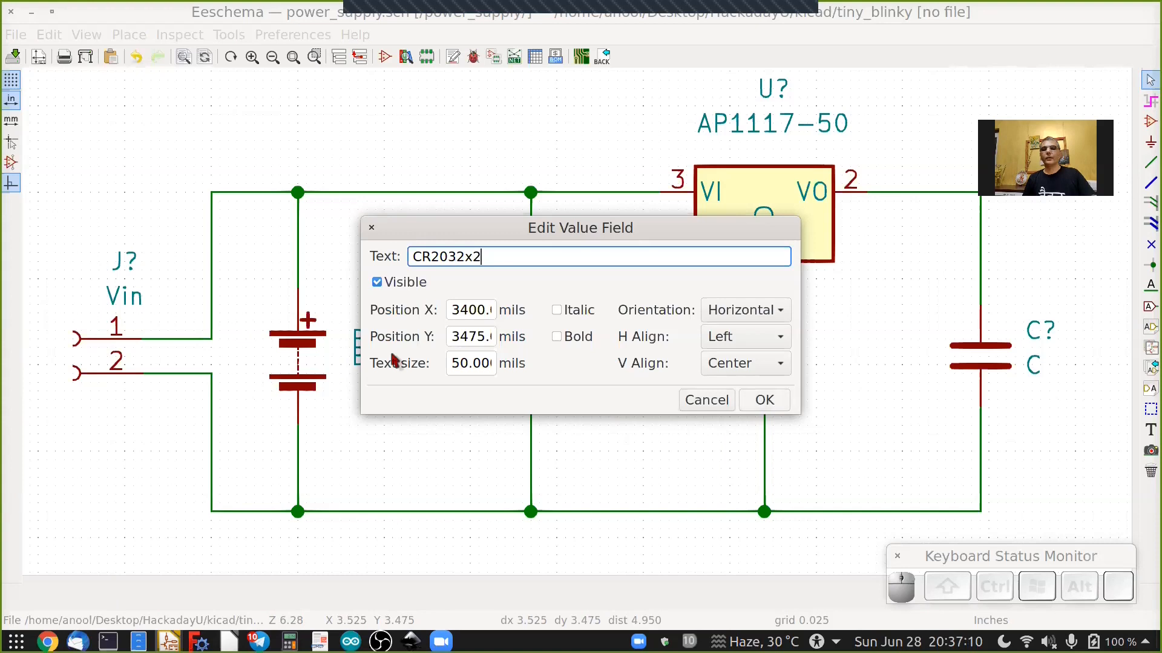
key(Return)
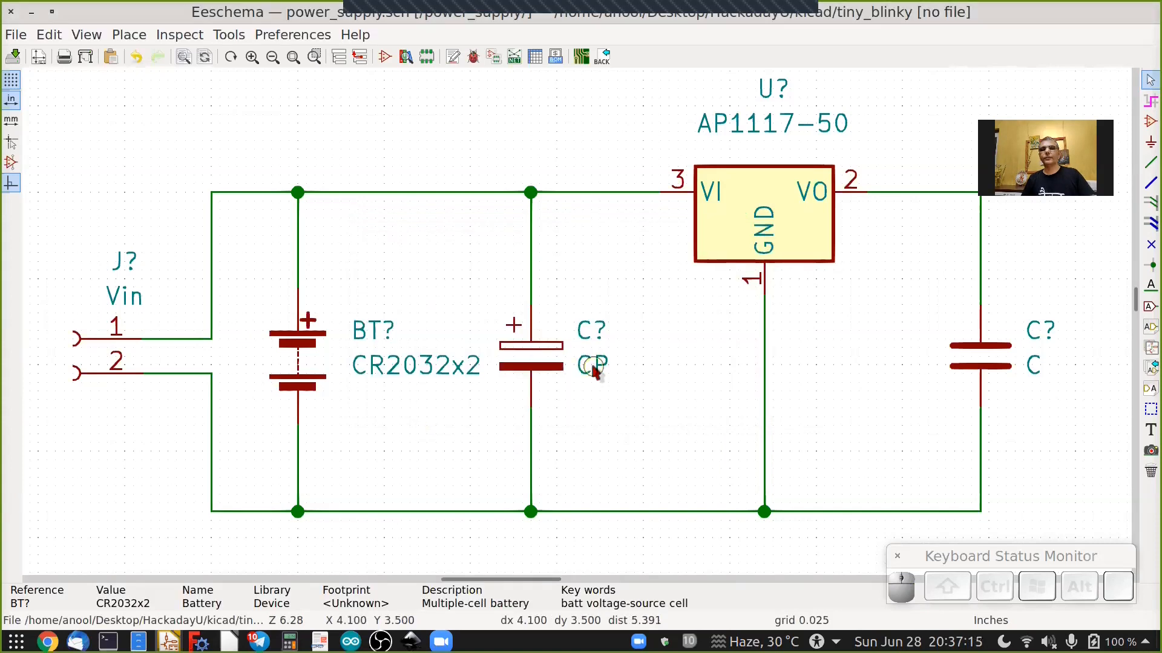
Set the polarized capacitor's value to 470uF/25V.
text(v)
text(470)
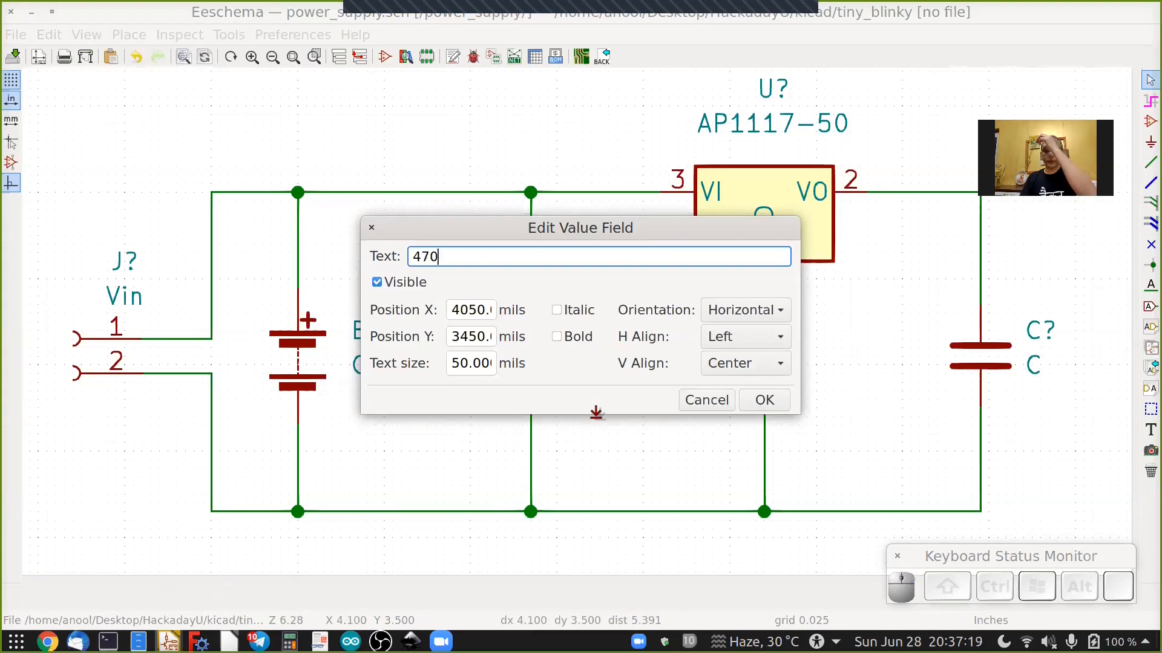
text(uF/25)
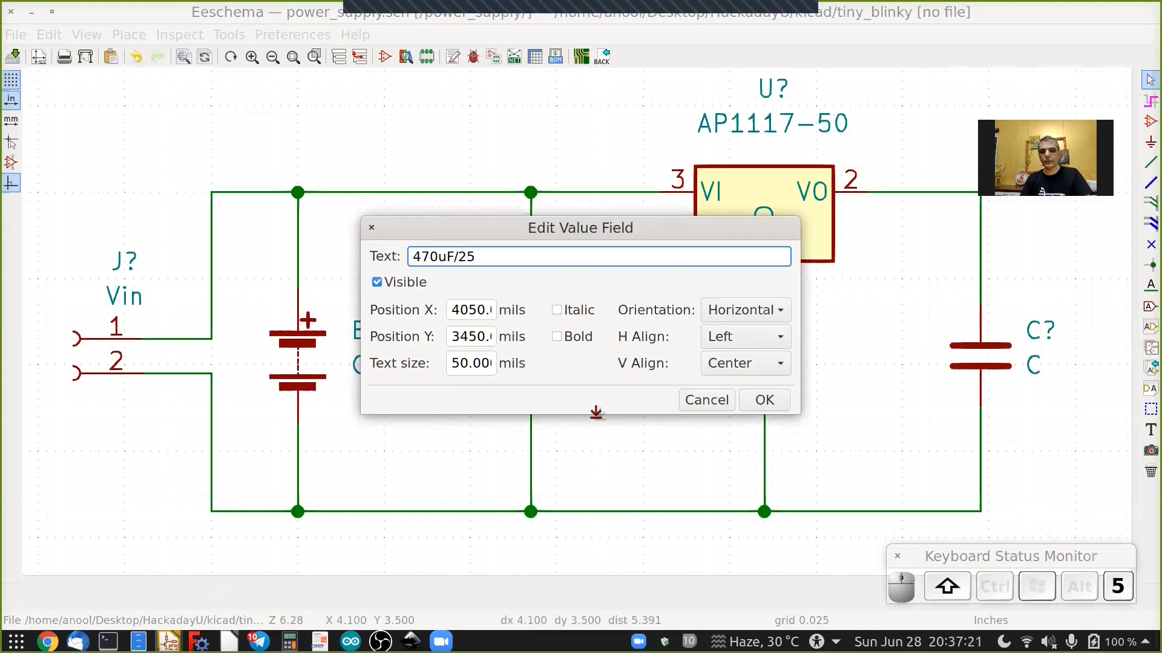
text(V)
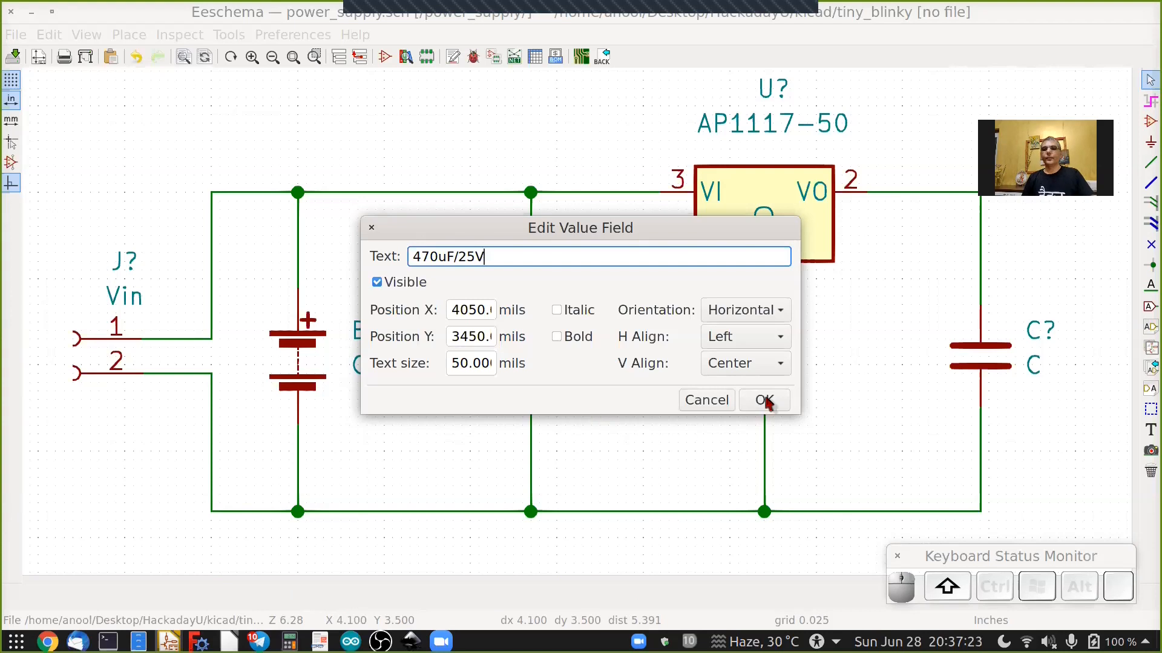
click(764, 400)
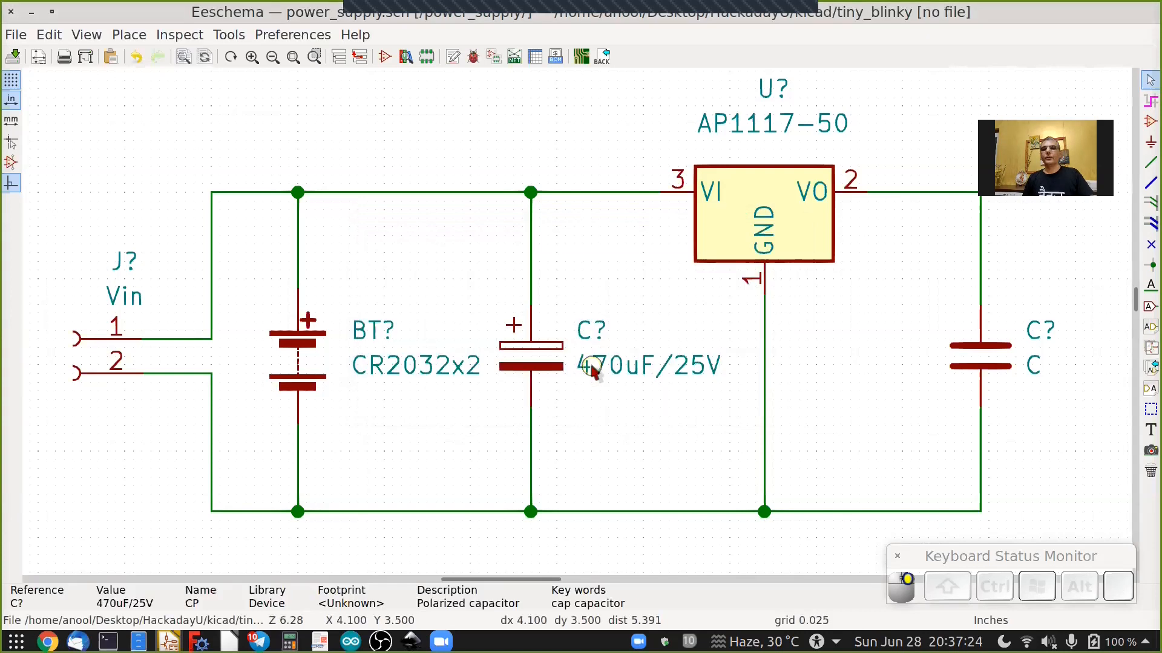
Set the unpolarized capacitor's value to 100nF.
double_click(1034, 367)
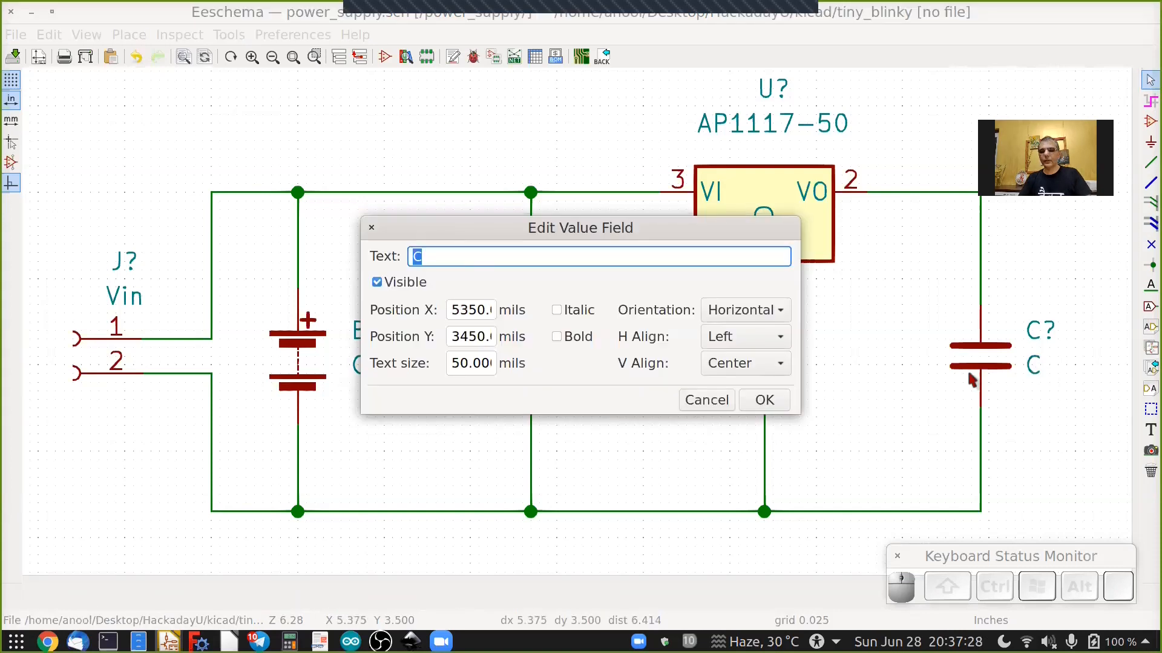
text(100nF)
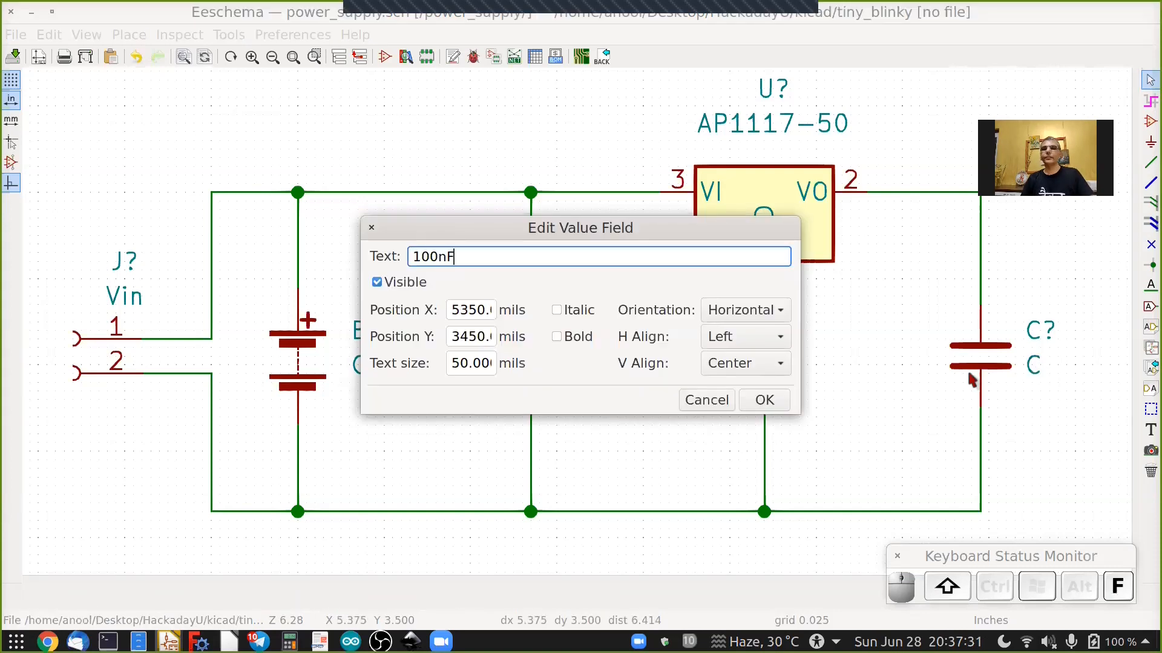
key(Return)
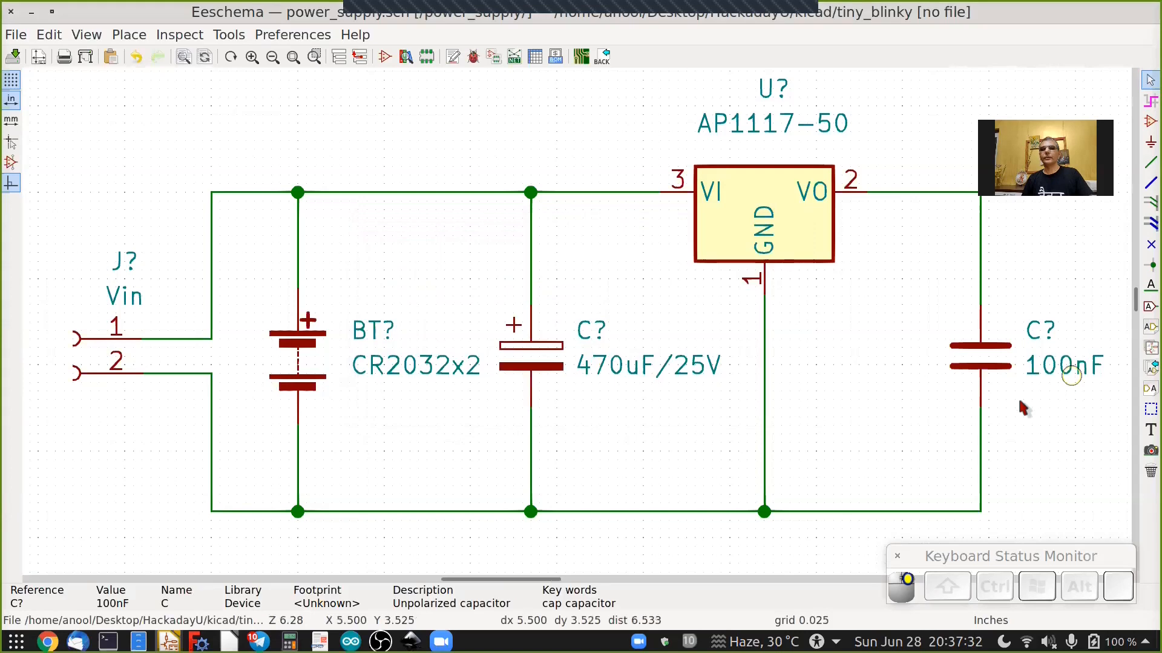
Annotate the entire schematic, keeping existing annotations, and close the annotation dialog.
scroll(1018, 397, down, 2)
ctrl+scroll(1020, 406, up, 1)
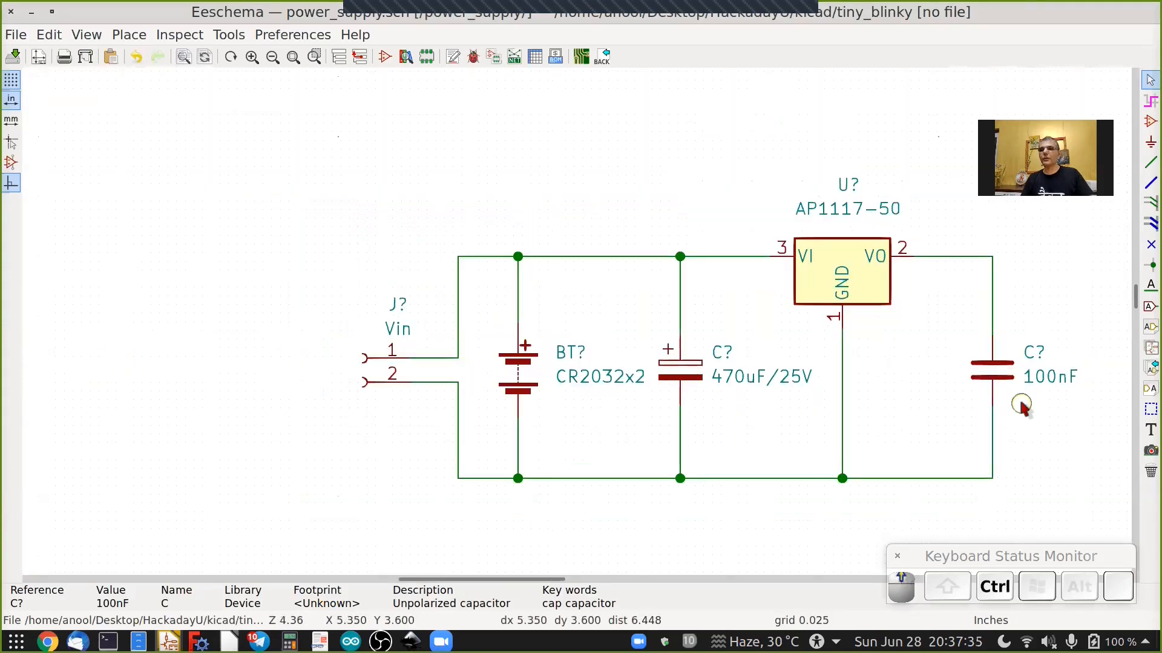
ctrl+scroll(1021, 406, right, 2)
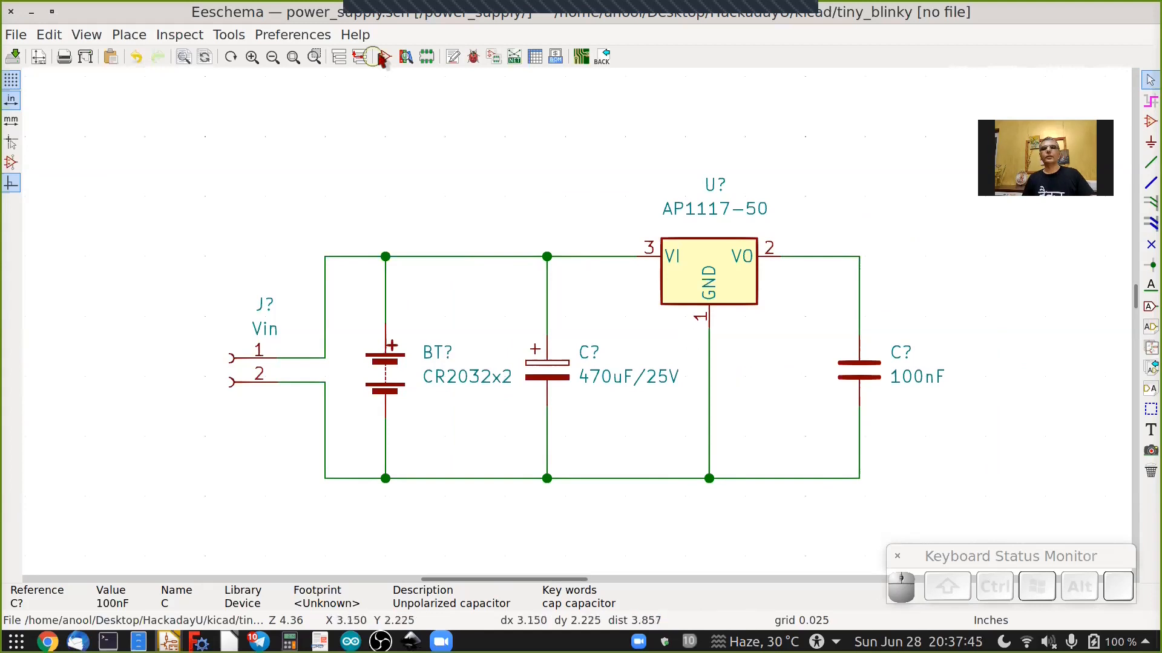
click(454, 58)
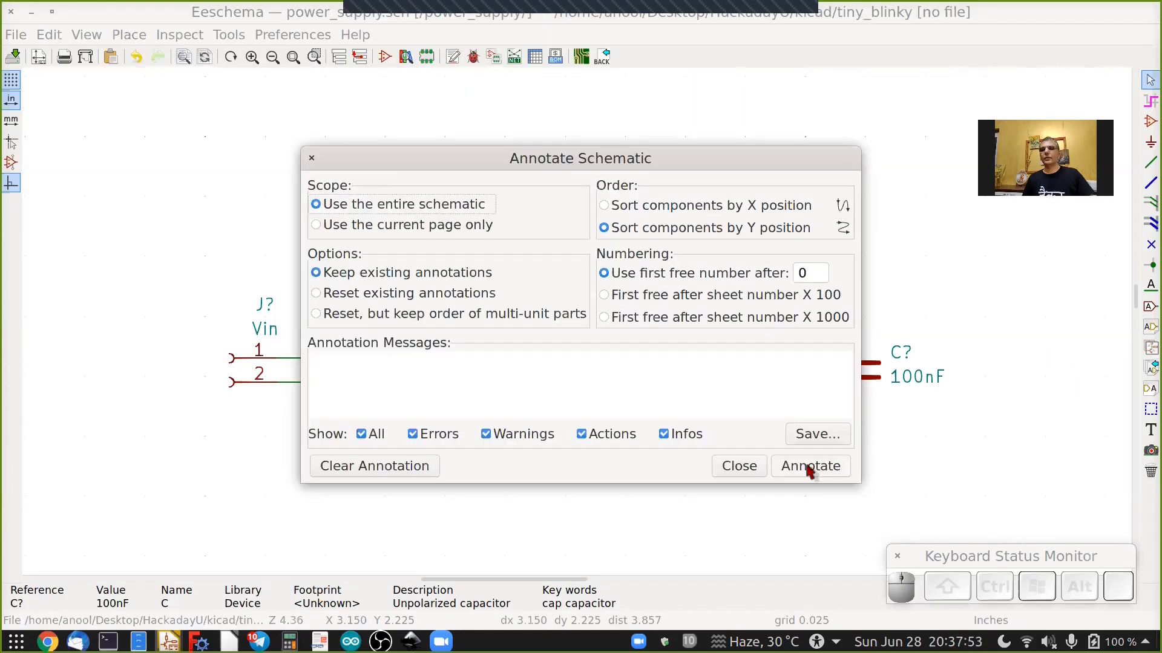
click(809, 467)
click(739, 467)
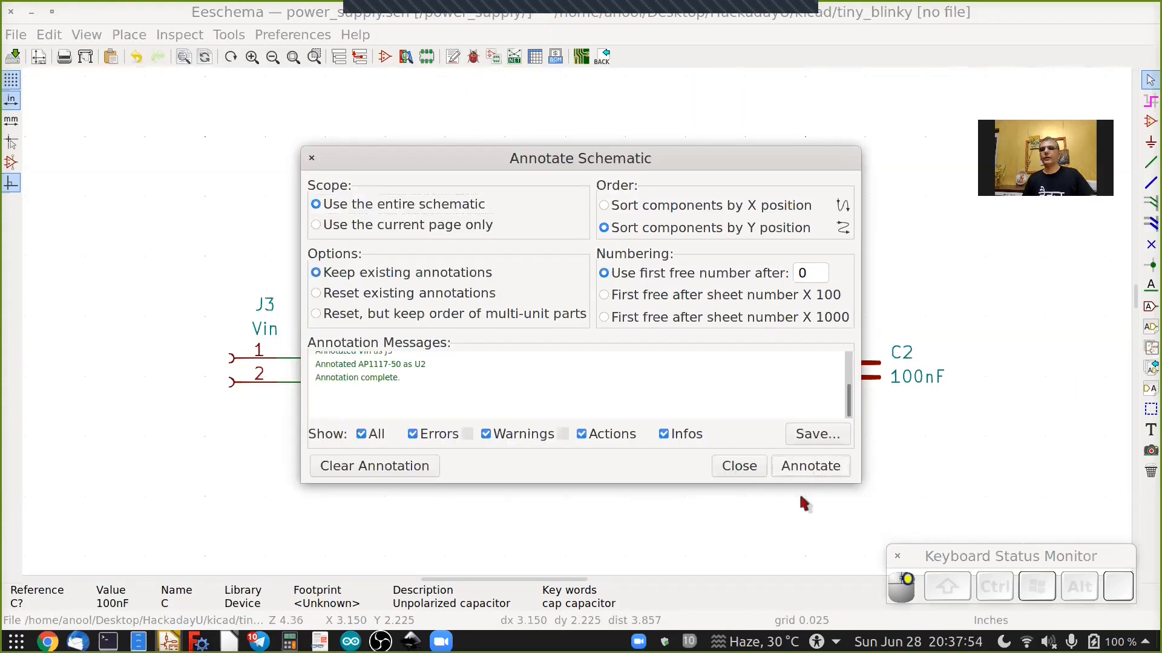
click(804, 497)
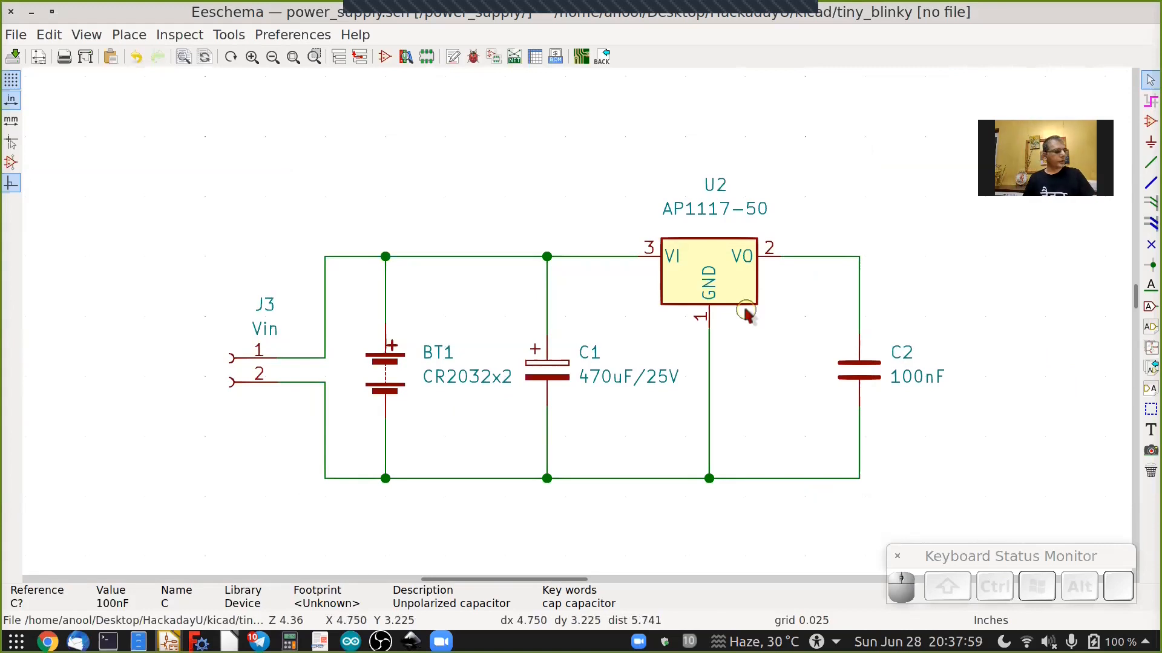
Leave the power_supply sheet and return to the root tiny_blinky schematic.
scroll(695, 366, down, 3)
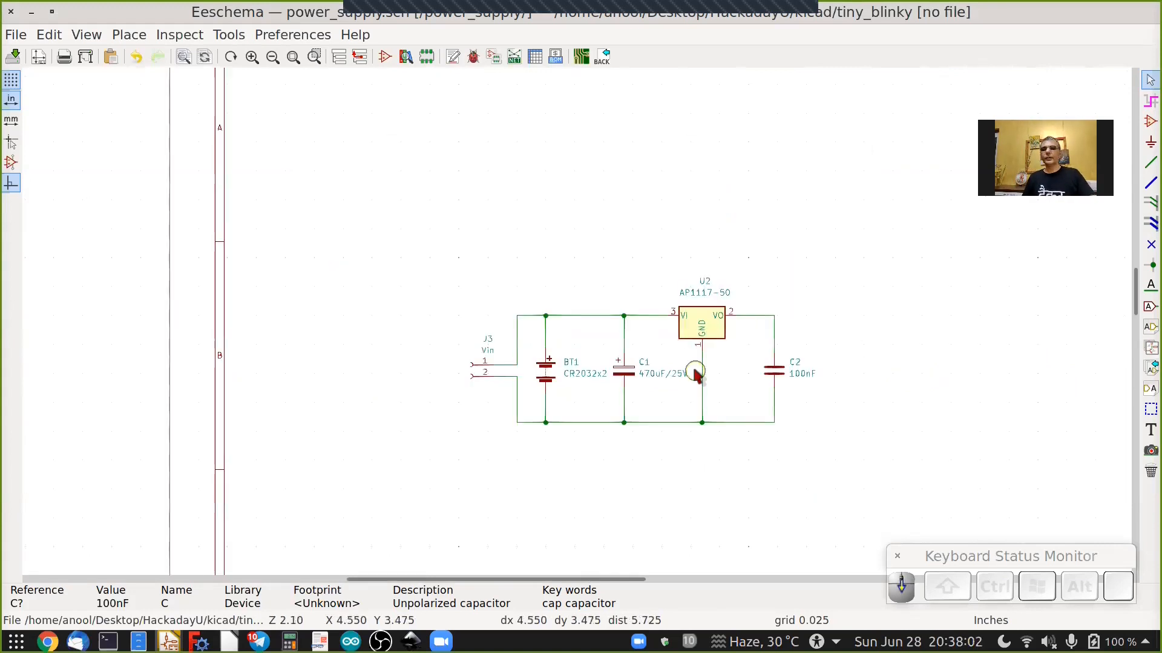
right_click(590, 208)
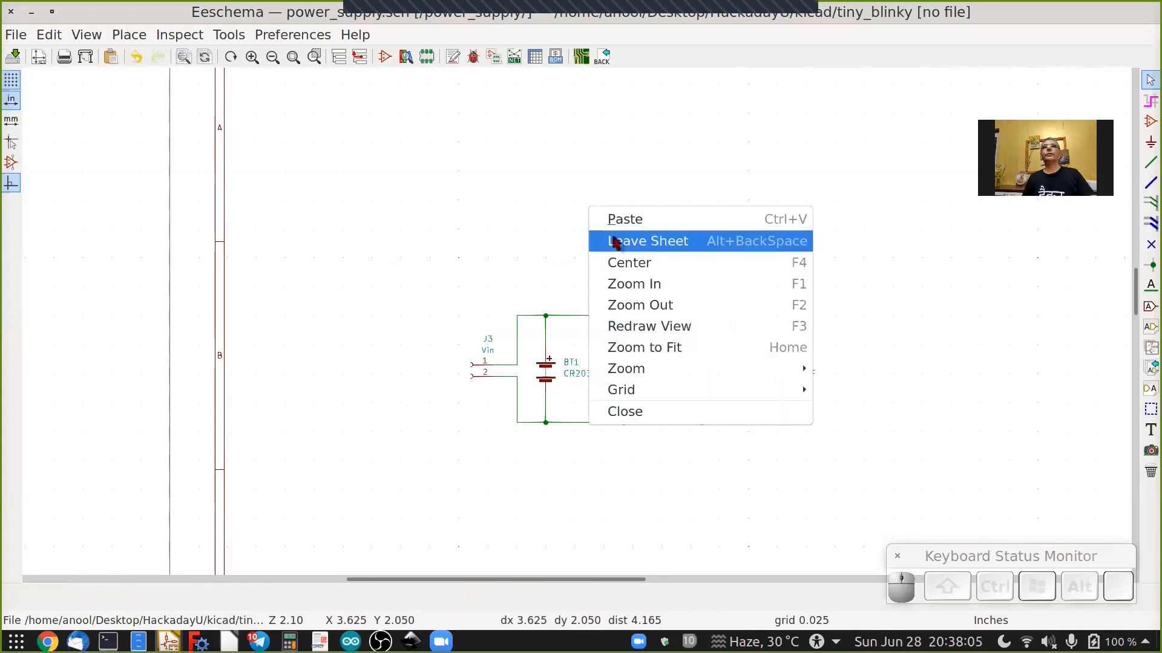
click(615, 242)
scroll(506, 309, down, 3)
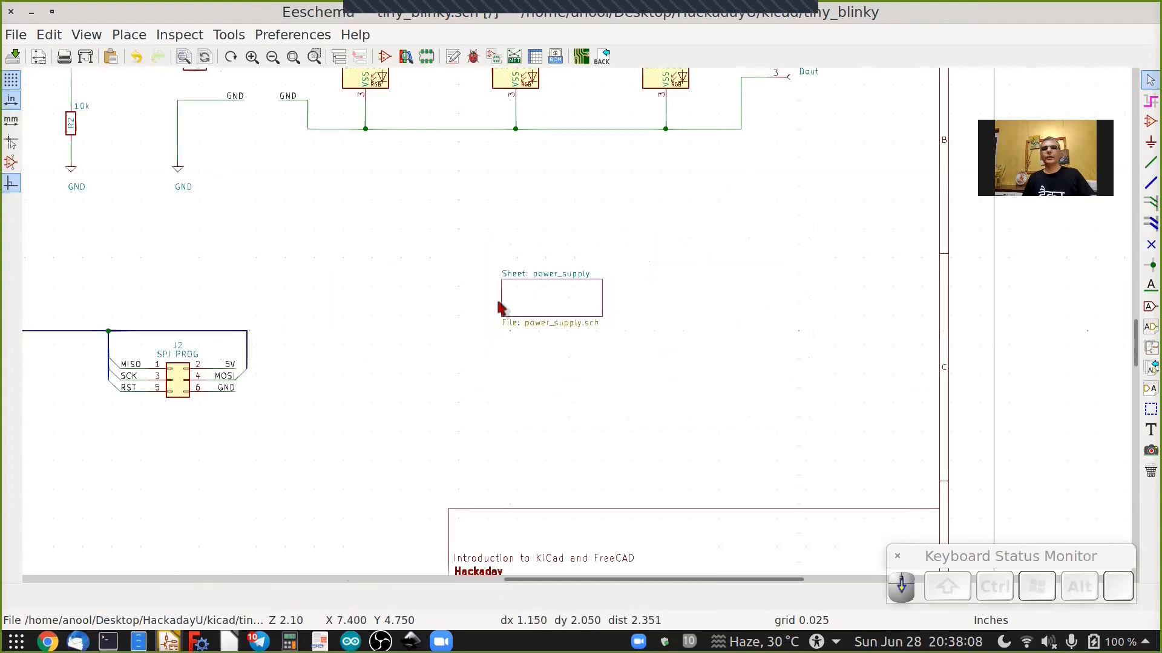
scroll(501, 309, down, 3)
scroll(502, 308, up, 1)
shift+scroll(507, 309, up, 2)
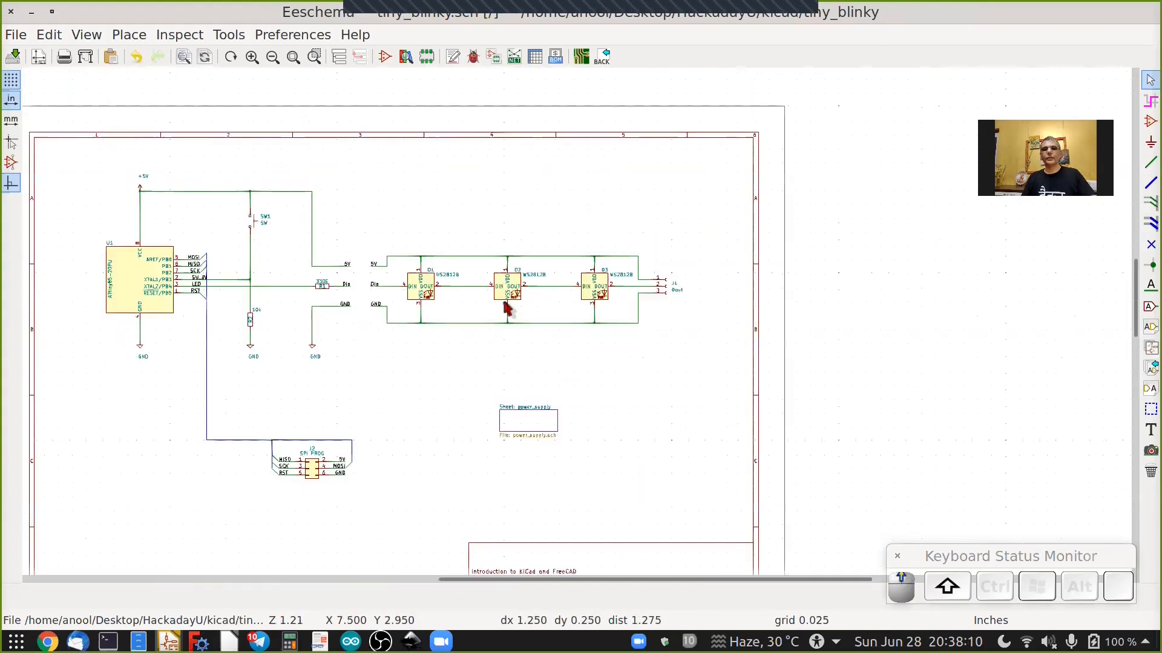
scroll(505, 306, up, 2)
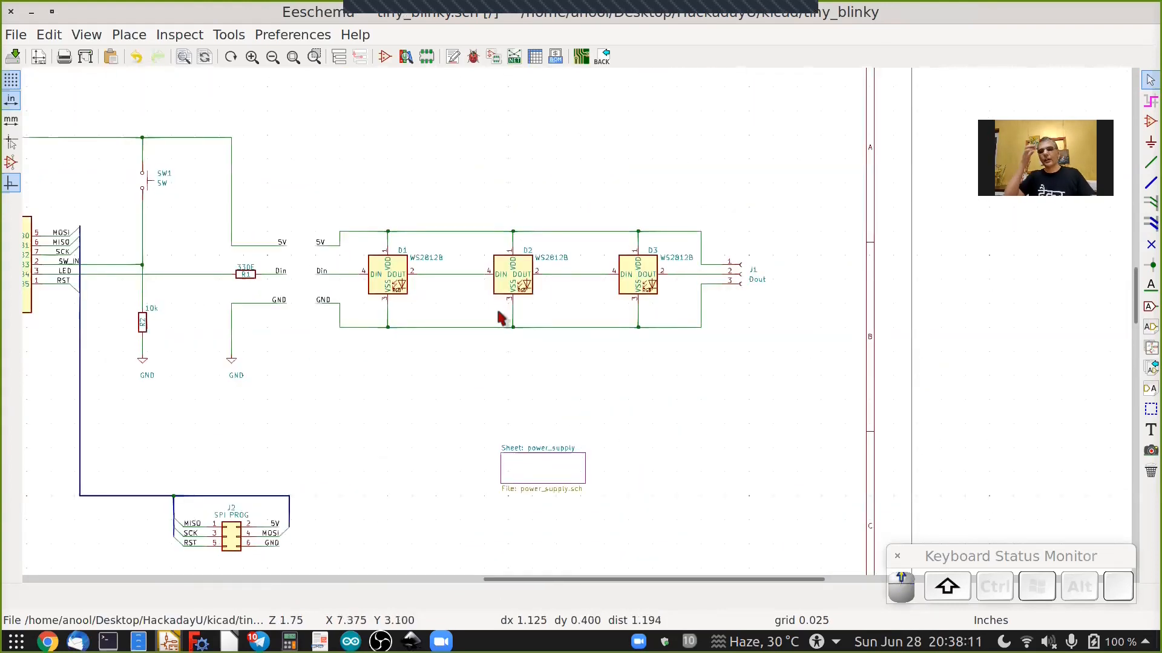
scroll(499, 317, up, 2)
shift+scroll(506, 381, down, 2)
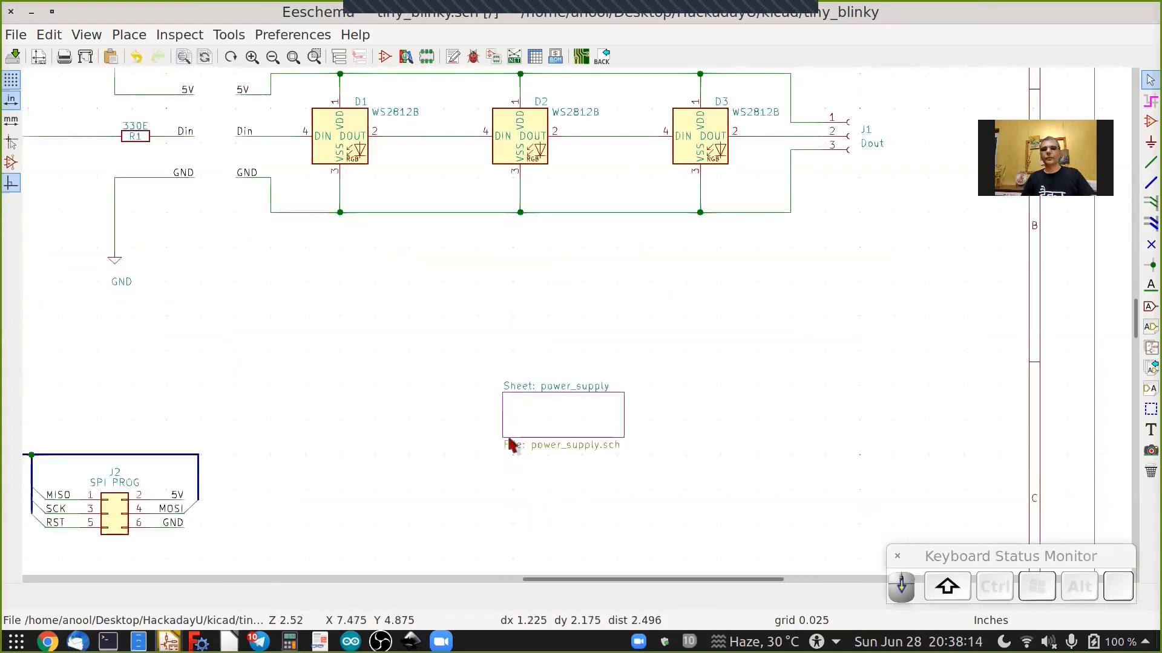
Open the power_supply sheet block again and return to the root schematic.
double_click(570, 399)
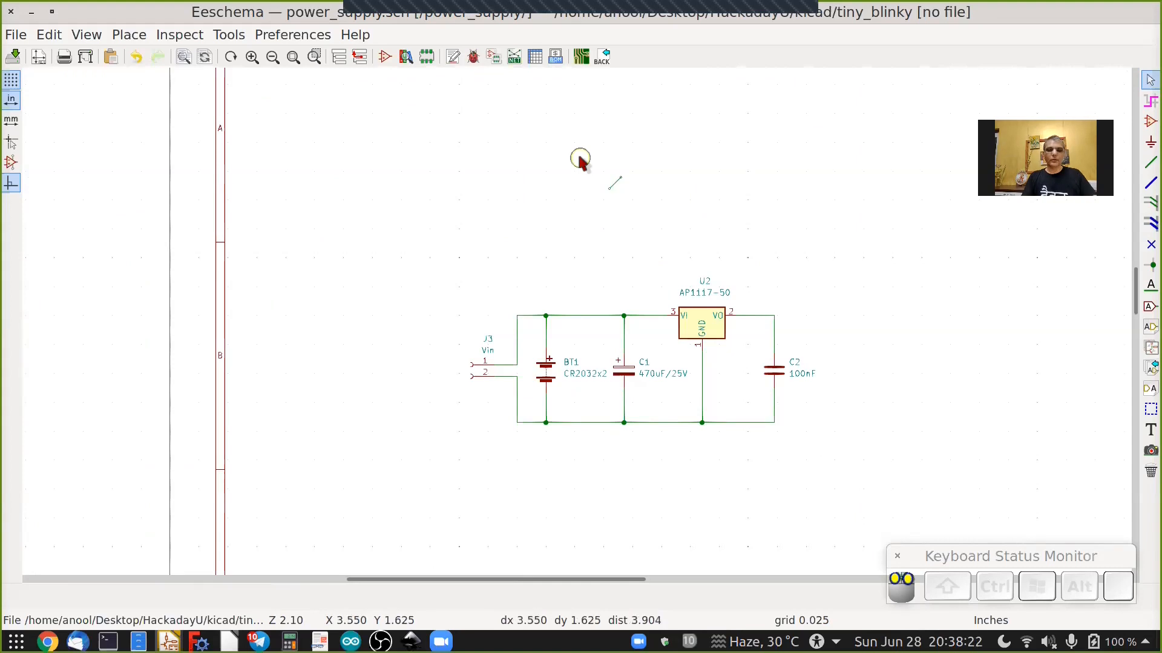
right_click(641, 206)
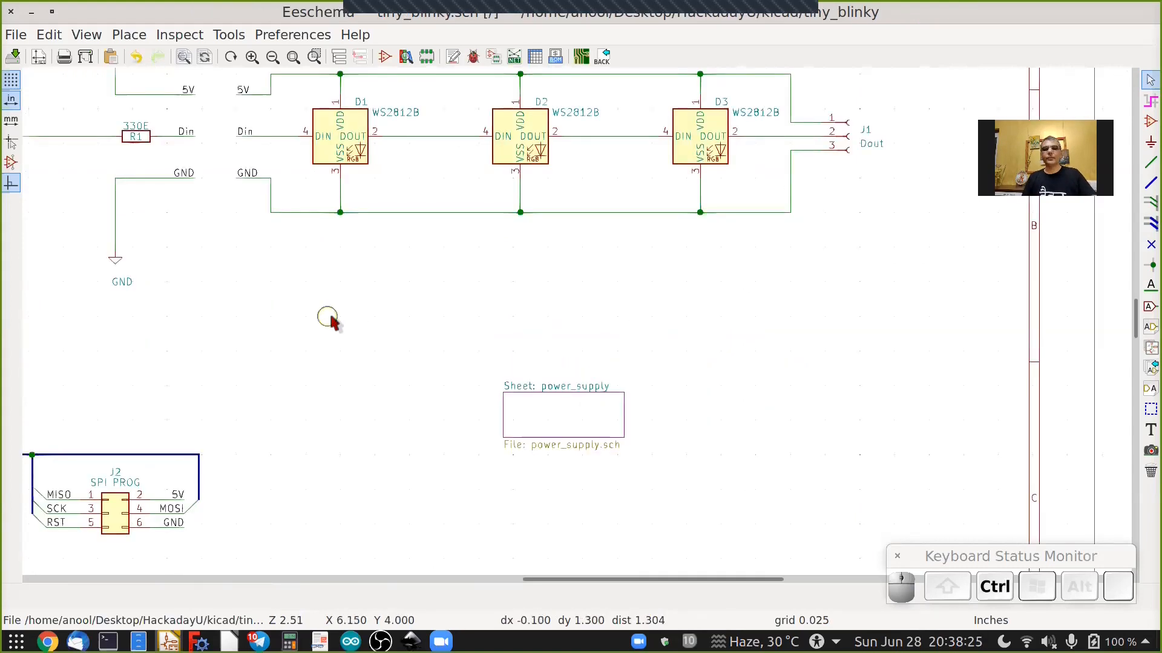
ctrl+scroll(399, 413, down, 3)
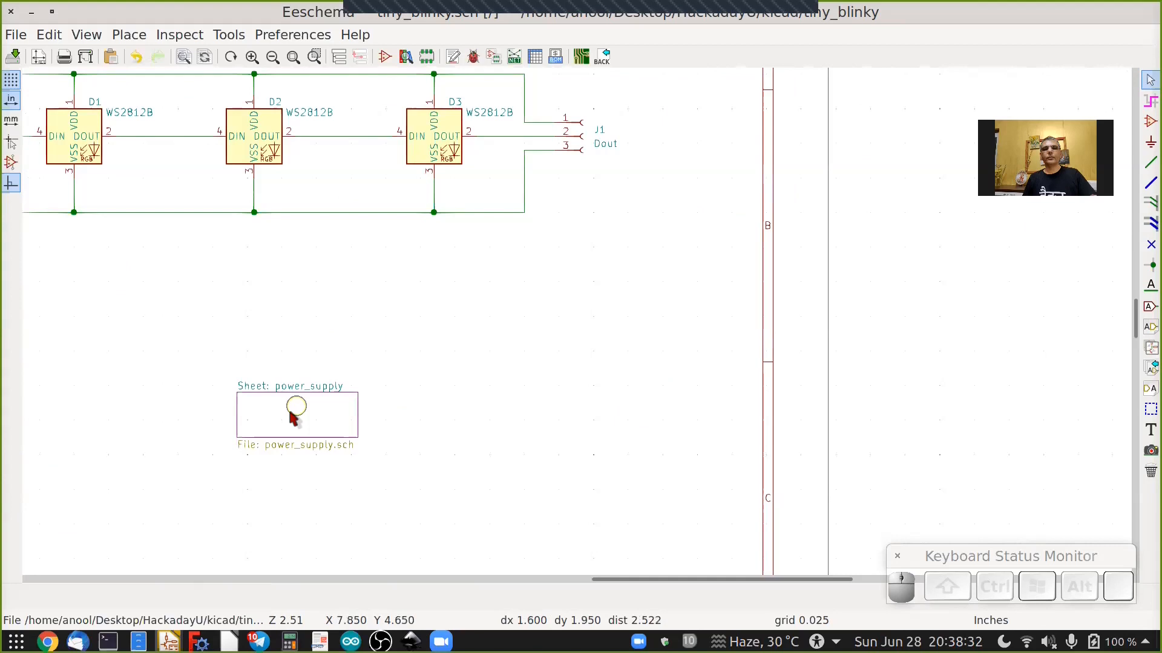
Open the power_supply sheet block to edit its schematic.
double_click(293, 417)
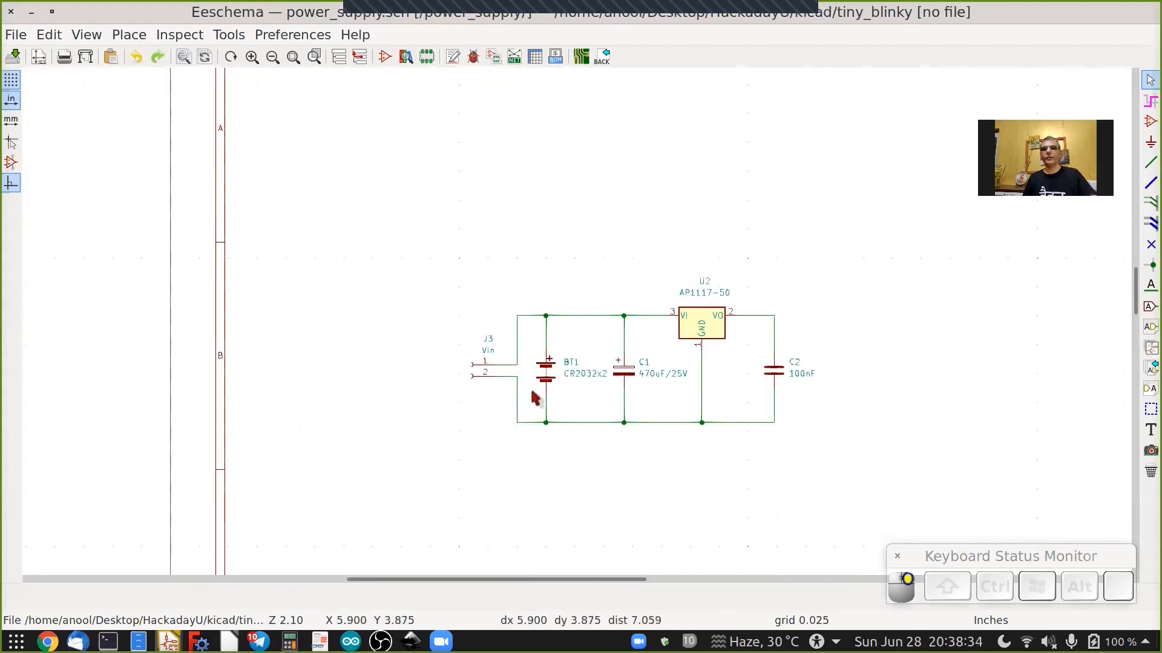
scroll(535, 397, up, 2)
scroll(533, 381, up, 1)
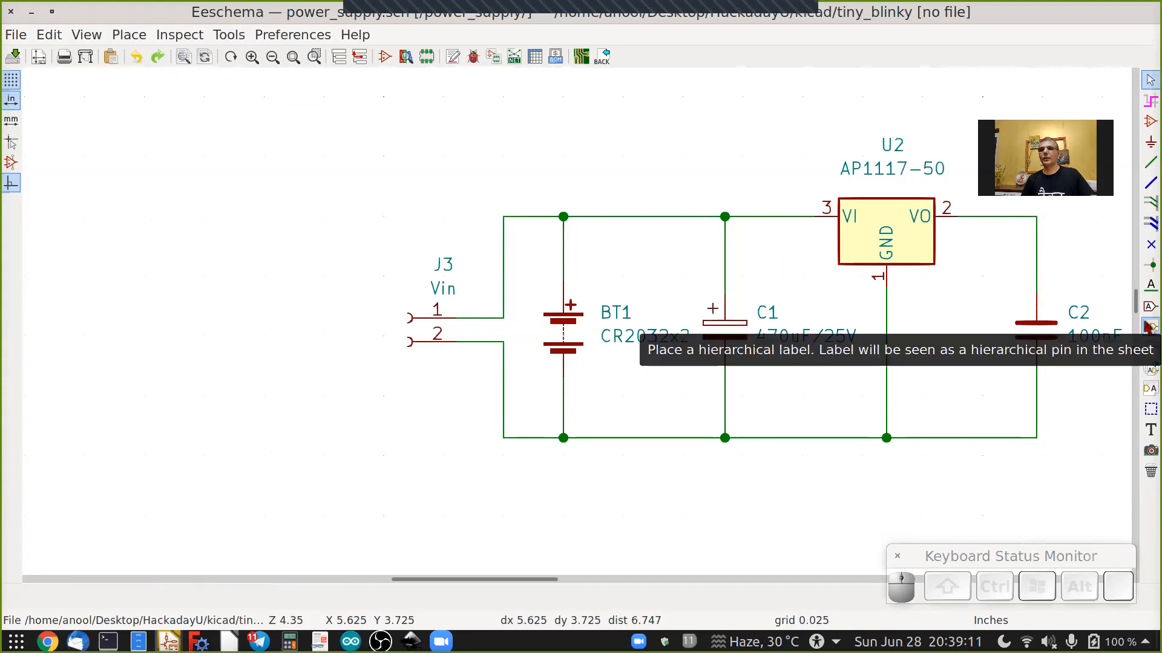
Try to add a hierarchical label named Vin on the power_supply sheet.
click(1149, 328)
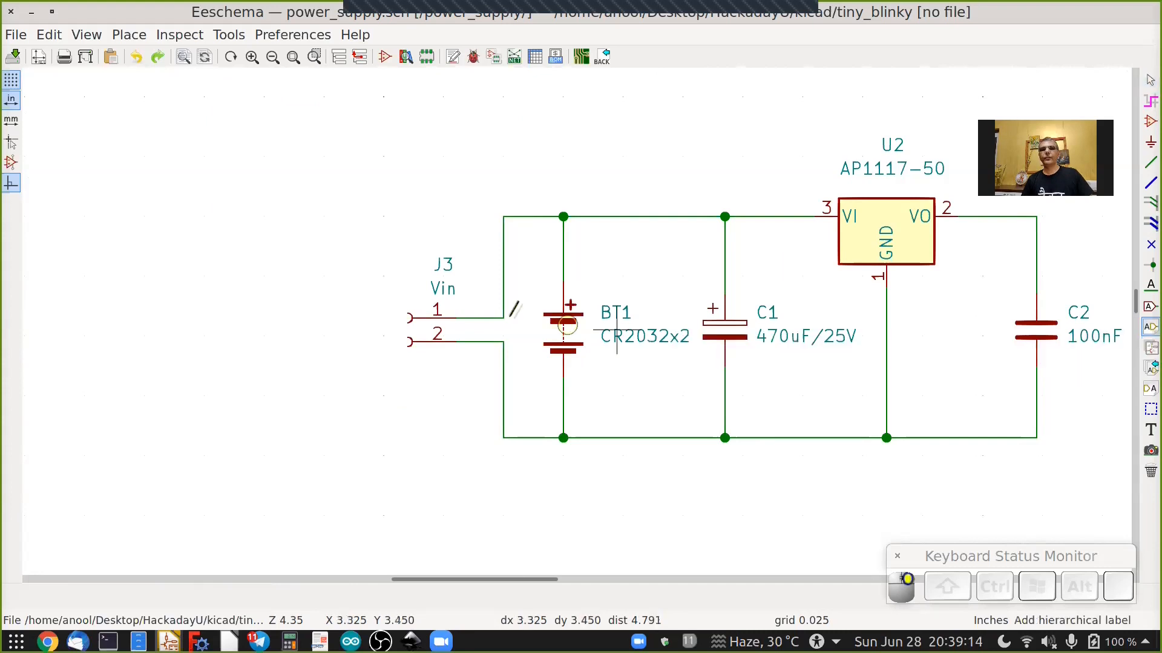
click(169, 233)
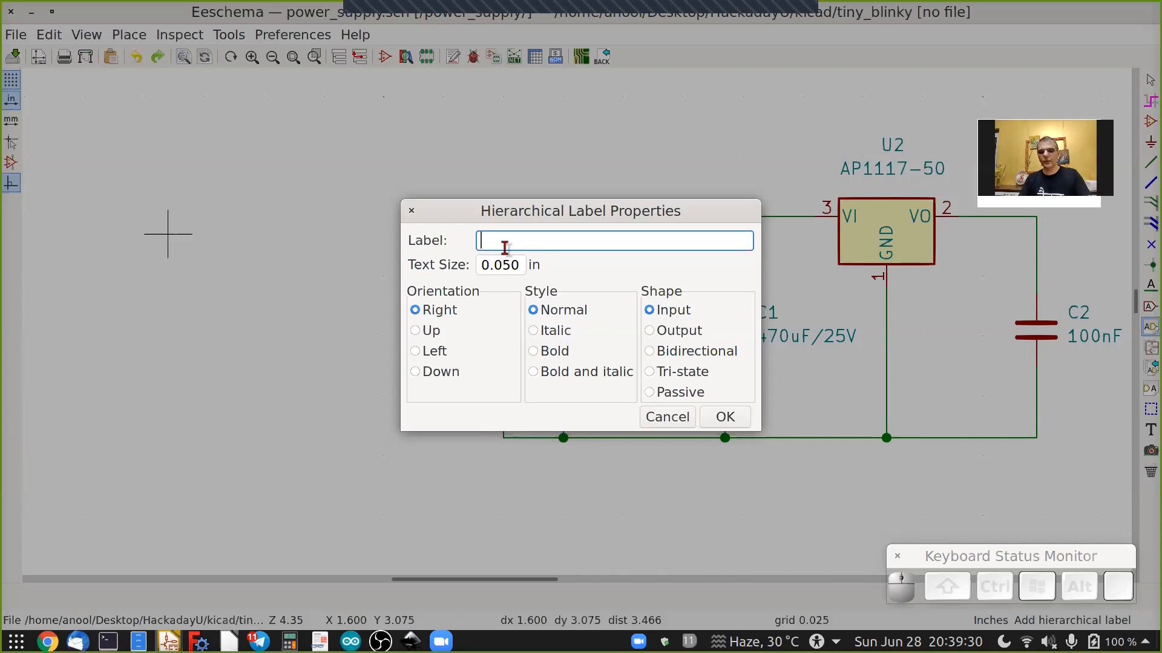
text(Vin)
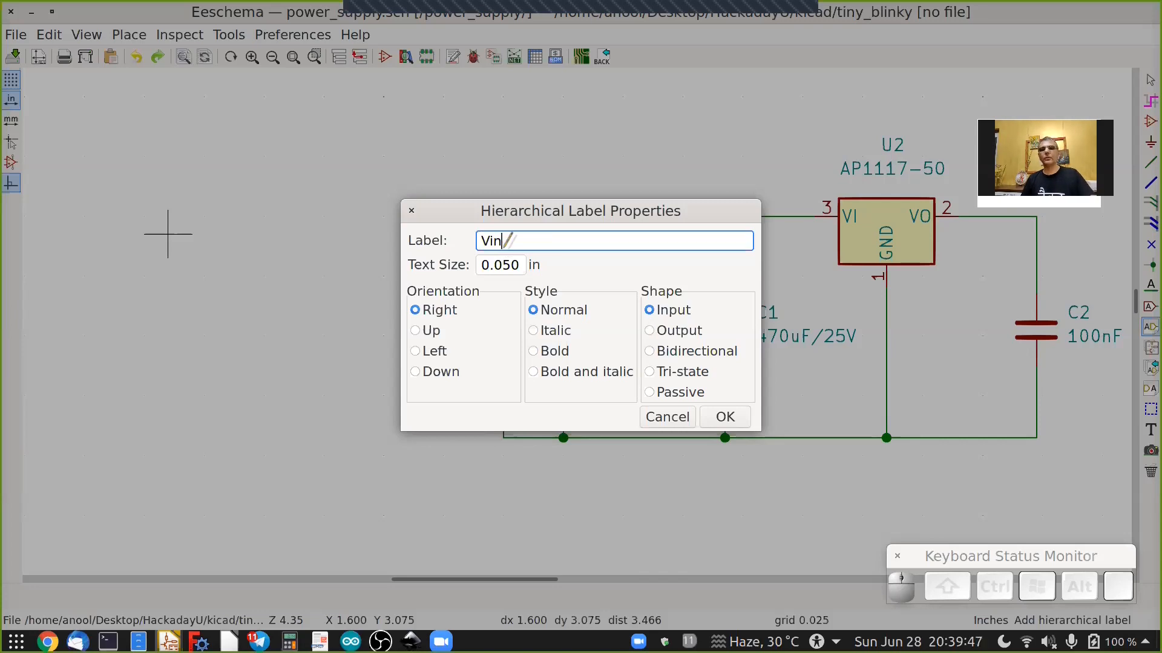
key(Return)
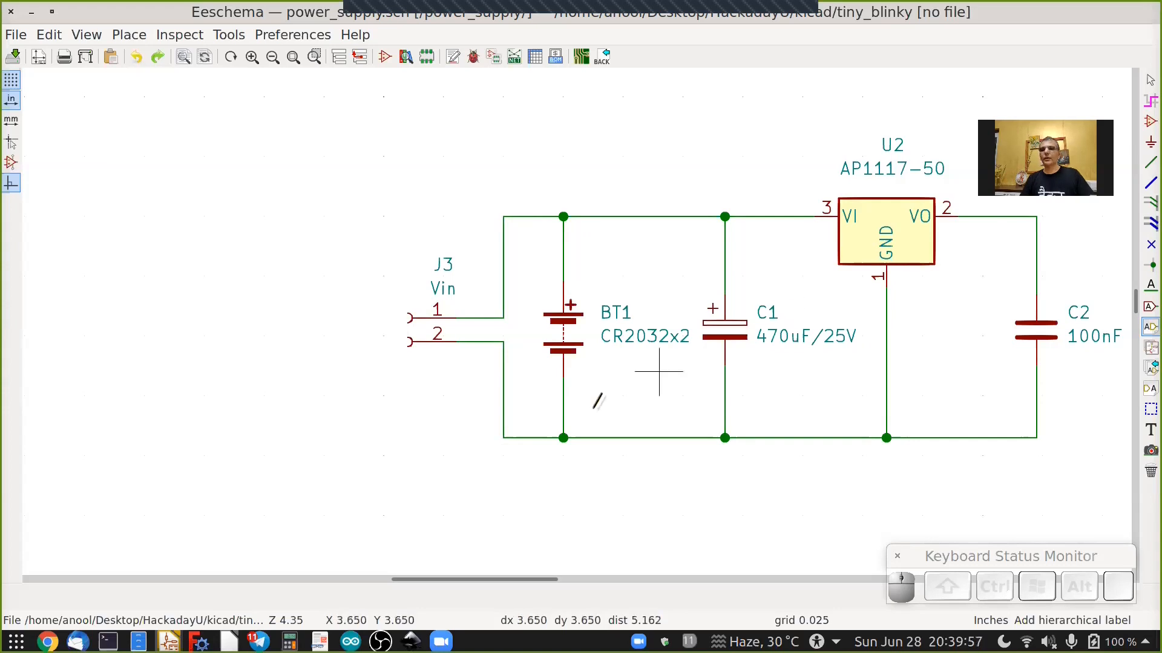
ctrl+scroll(598, 401, down, 2)
ctrl+scroll(597, 401, down, 2)
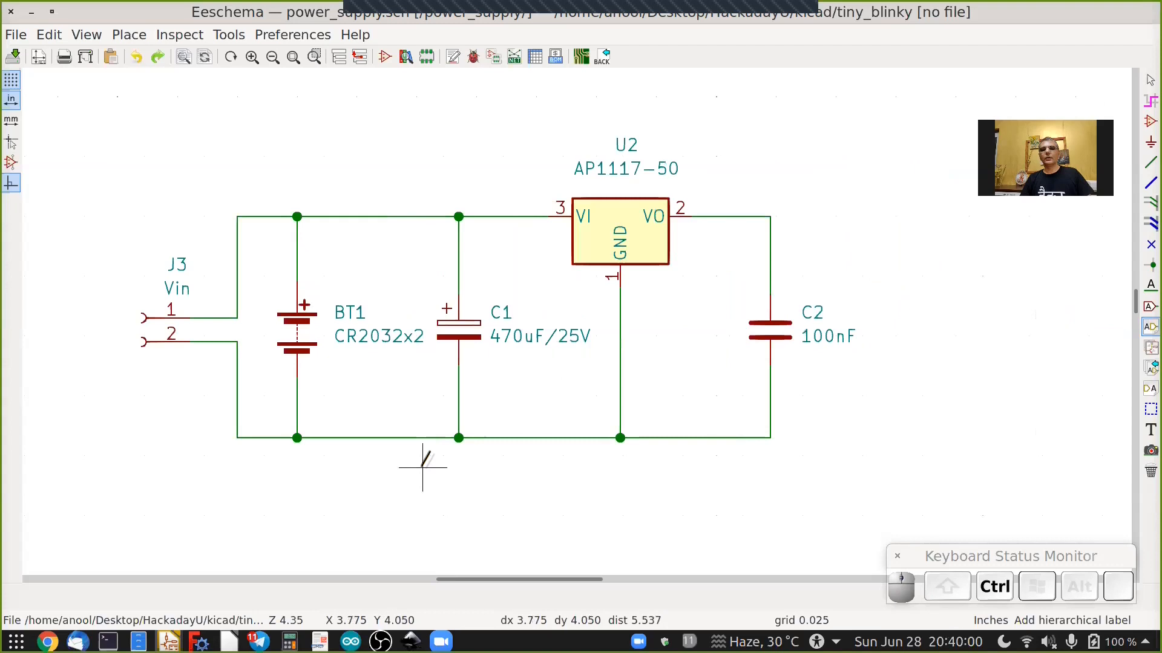
ctrl+scroll(422, 466, up, 2)
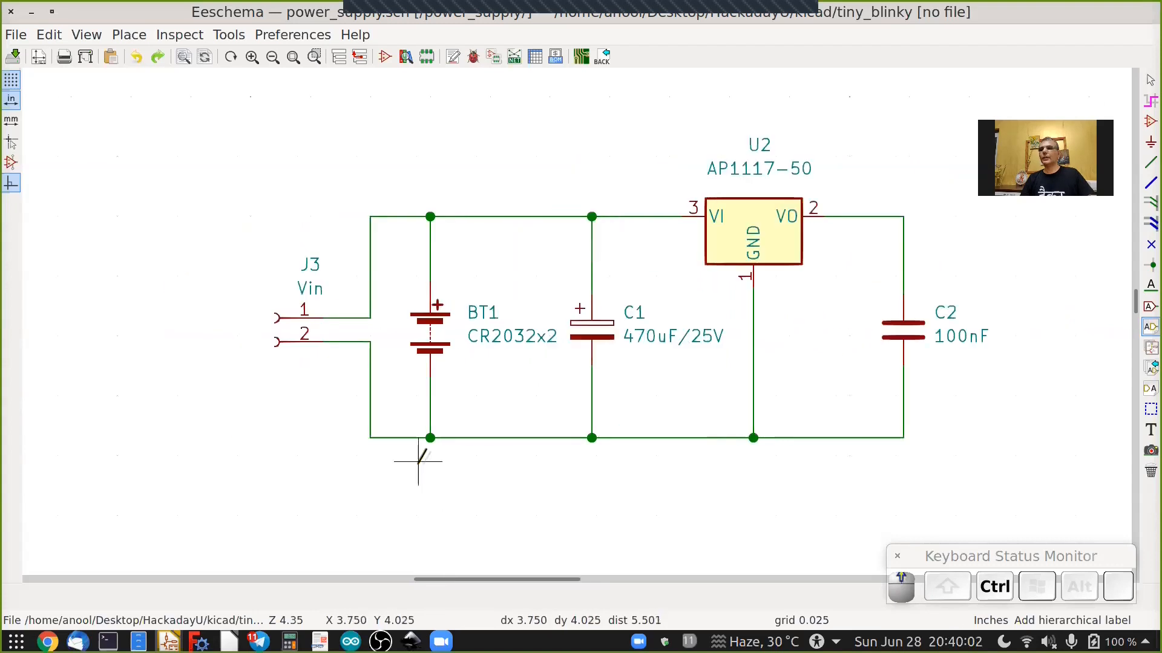
Place a hierarchical label named 5V with Output shape, rotated to point left, left of connector J3.
click(1148, 329)
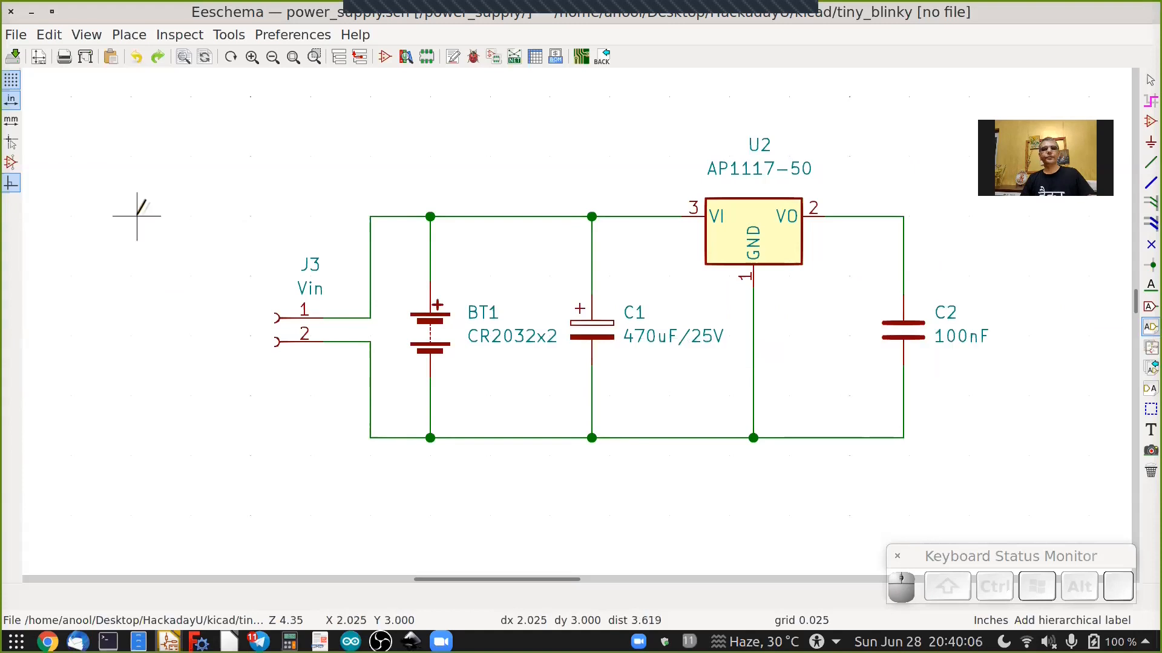
click(147, 313)
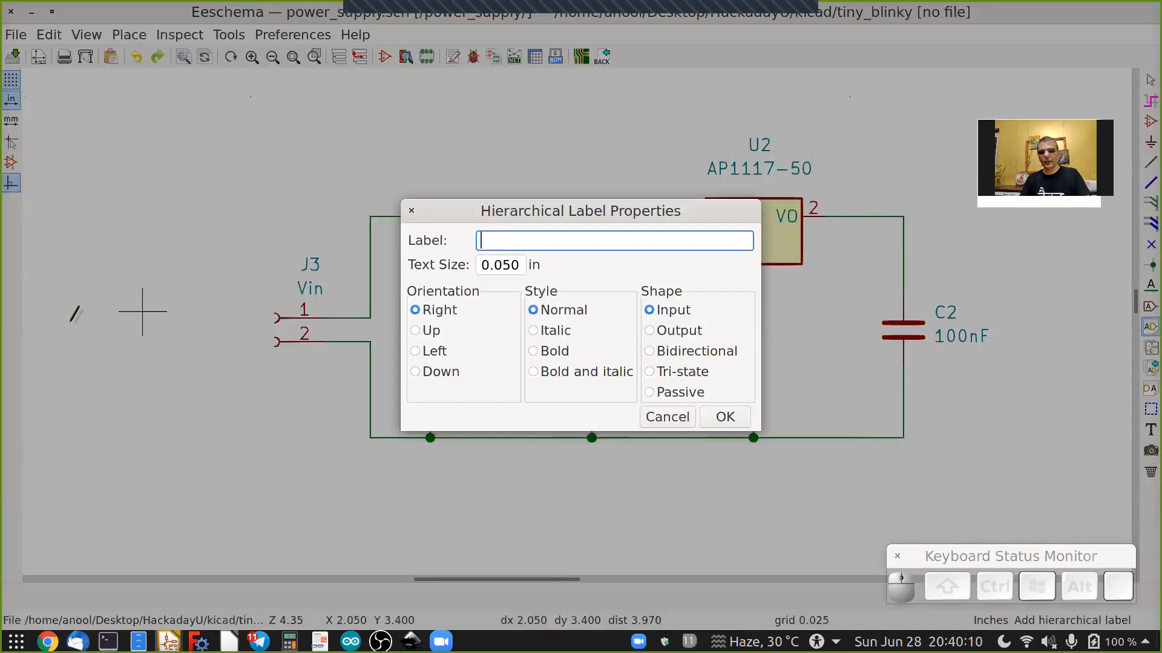
text(5V)
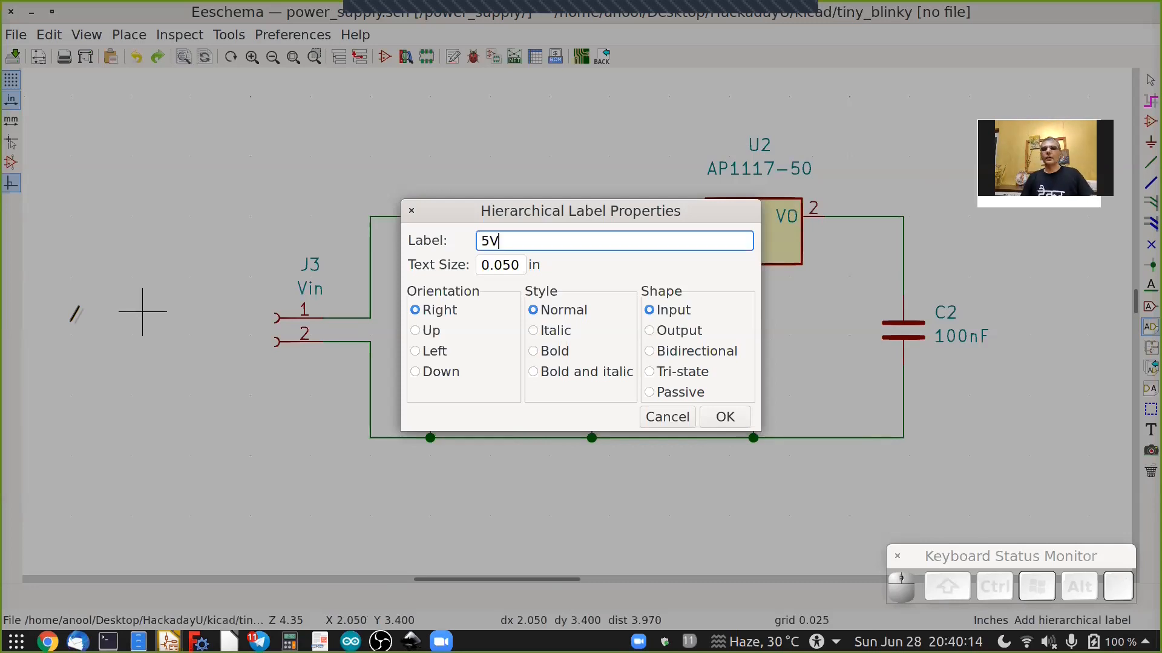
click(661, 331)
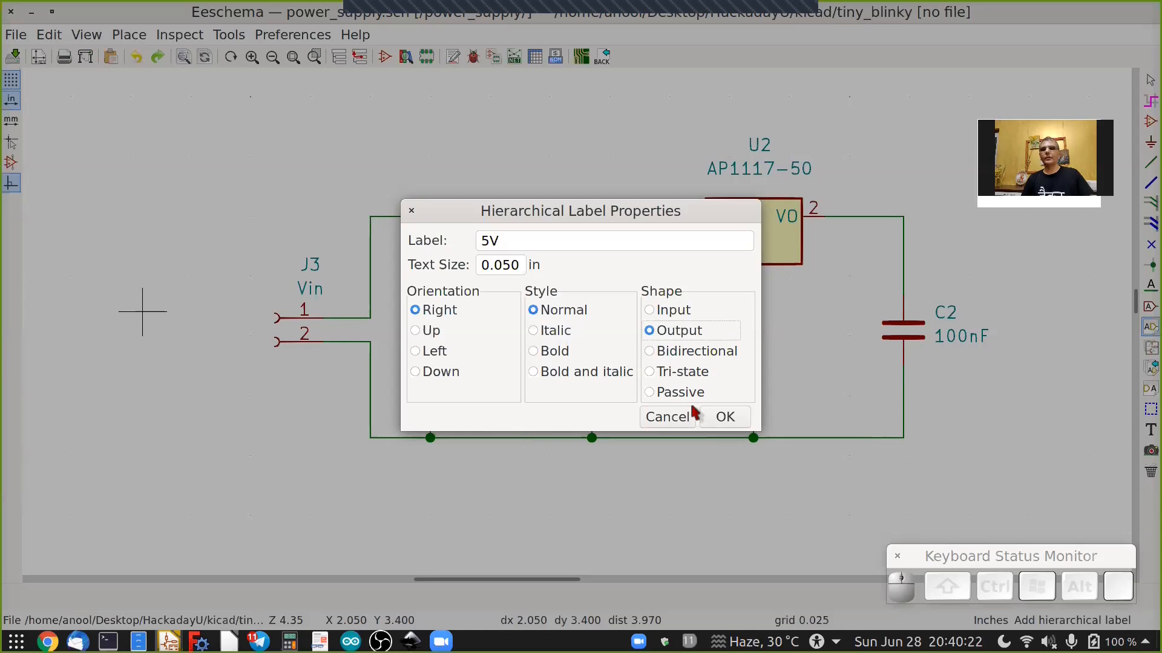
click(725, 417)
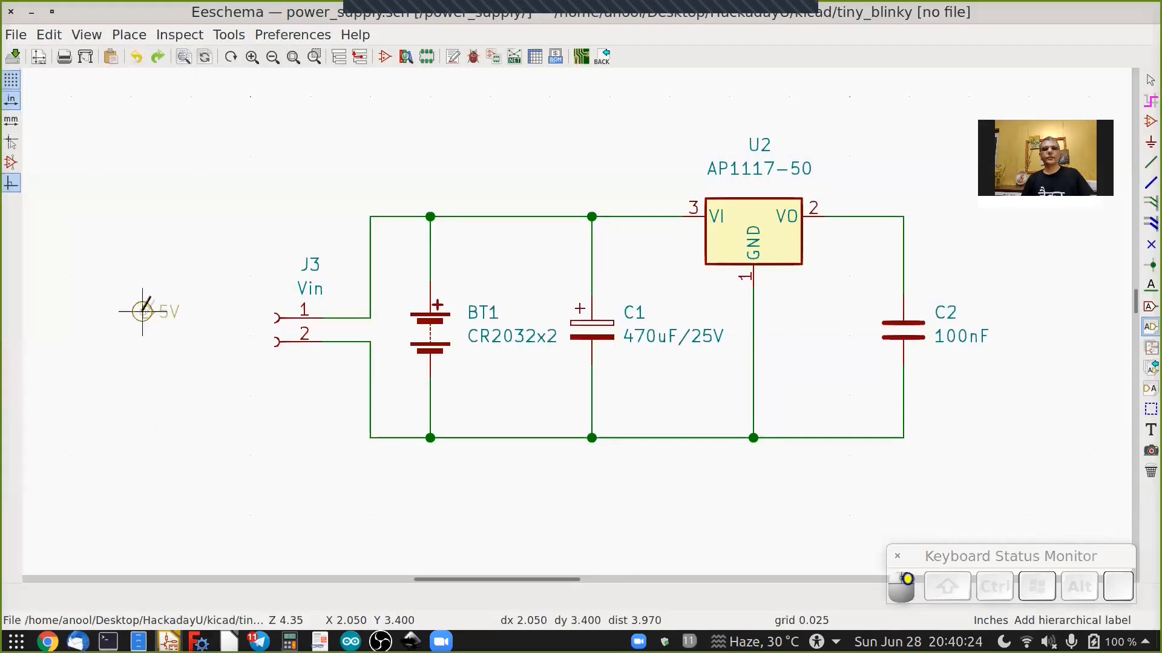
scroll(143, 311, up, 5)
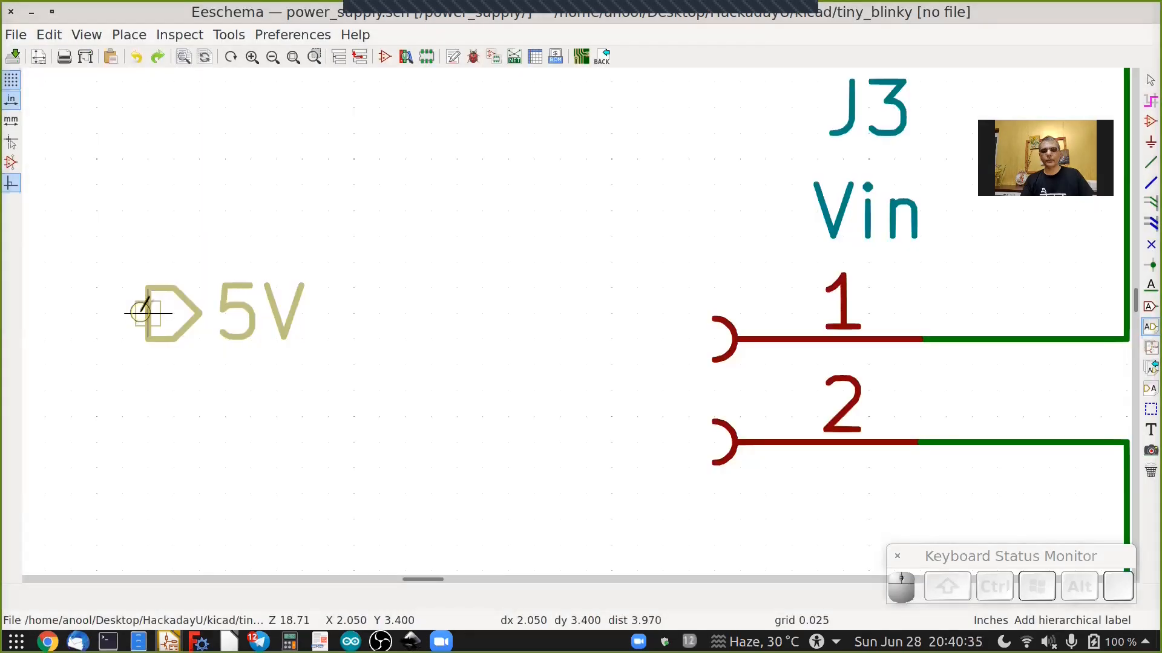
key(r)
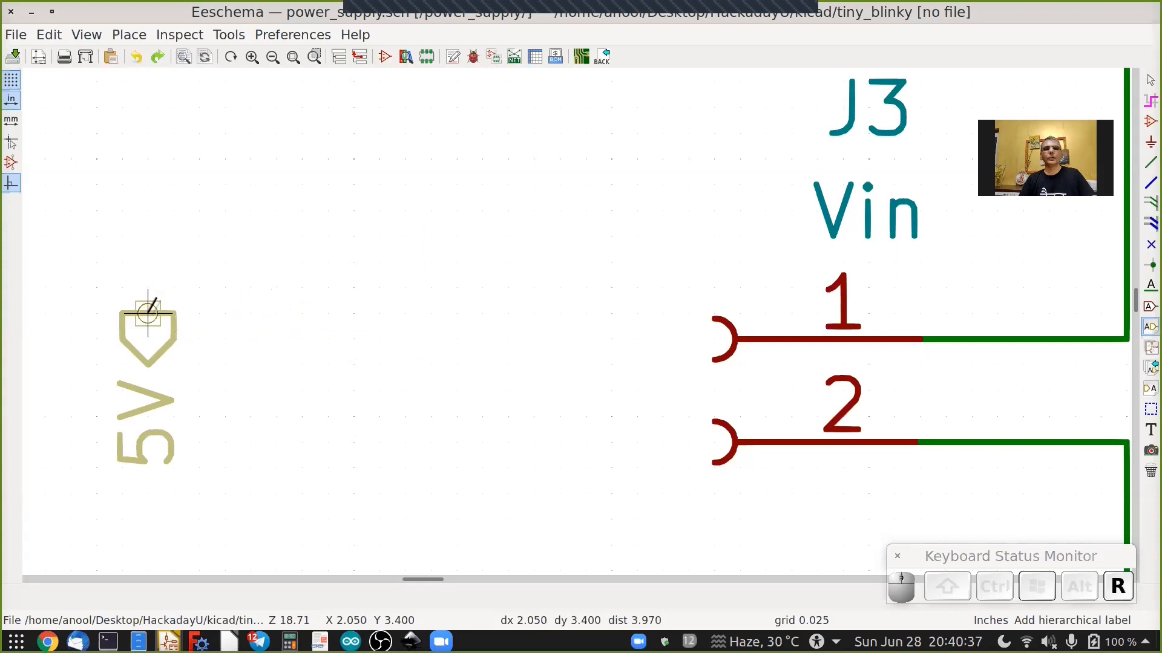
key(r)
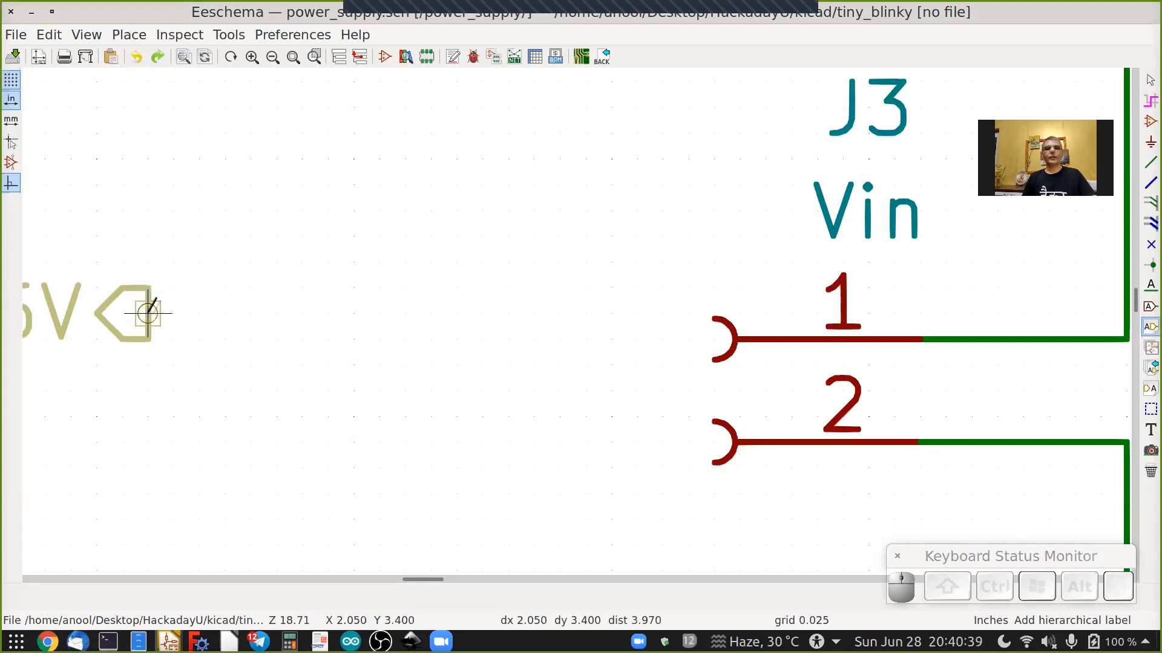
click(148, 312)
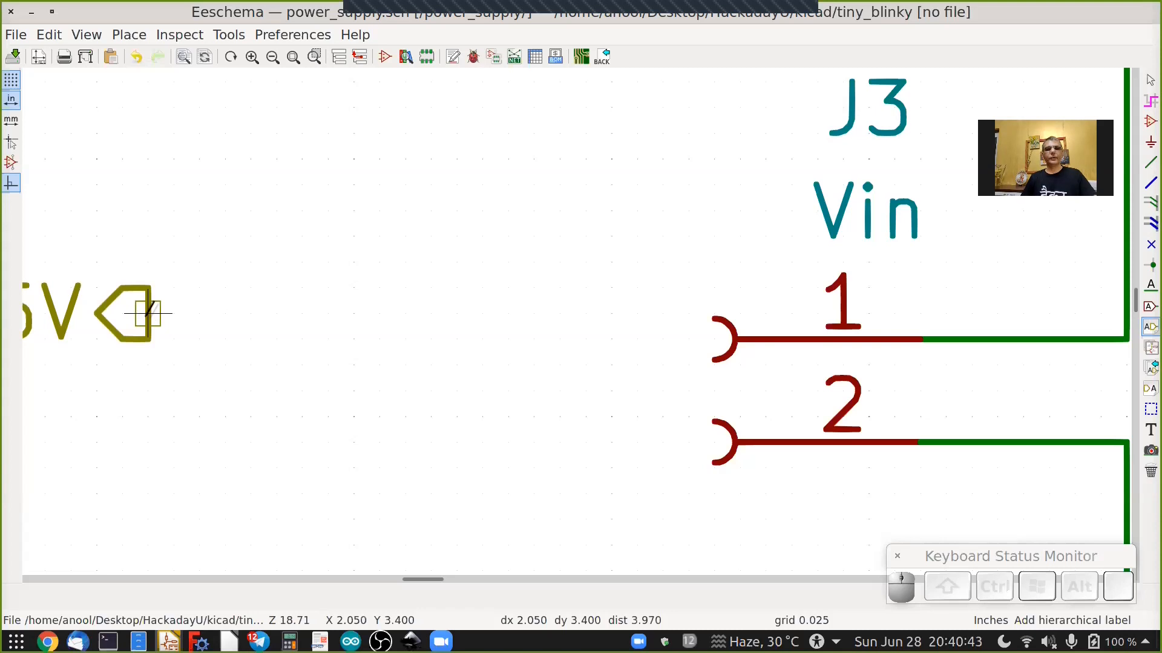
Place a GND hierarchical label with Output shape, rotated the same way, just below the 5V label.
scroll(148, 312, down, 1)
ctrl+scroll(149, 313, up, 2)
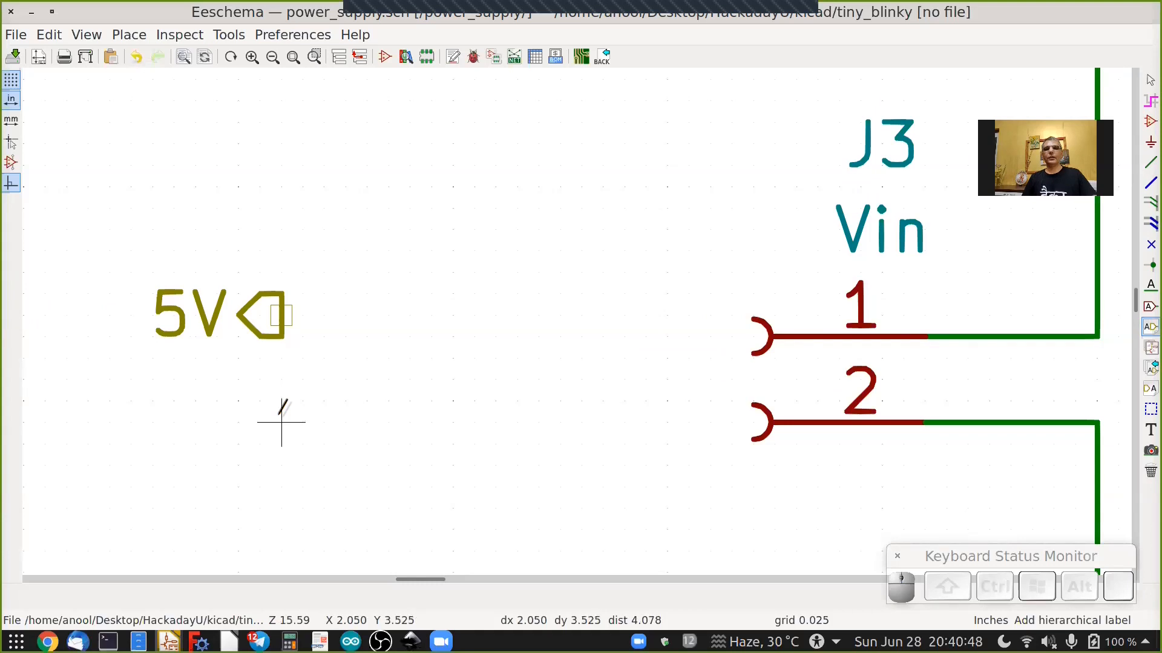
click(281, 422)
text(GND)
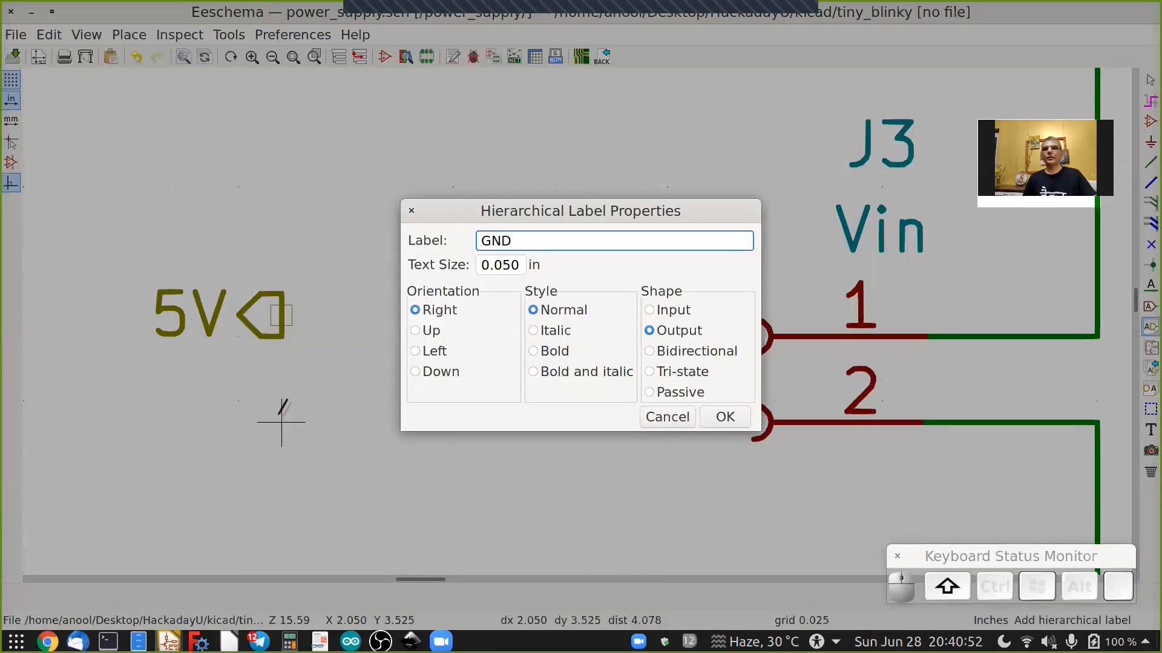
click(723, 417)
key(r)
key(r)
click(281, 422)
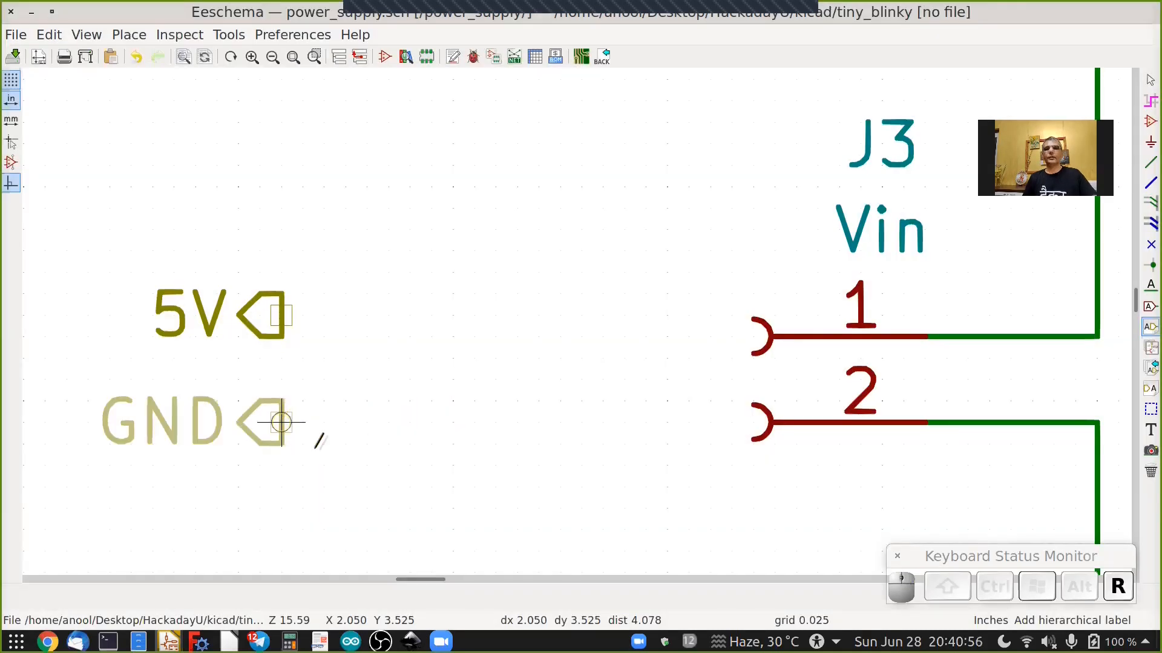
Draw short wires extending rightward from the 5V and GND hierarchical labels.
scroll(319, 446, down, 3)
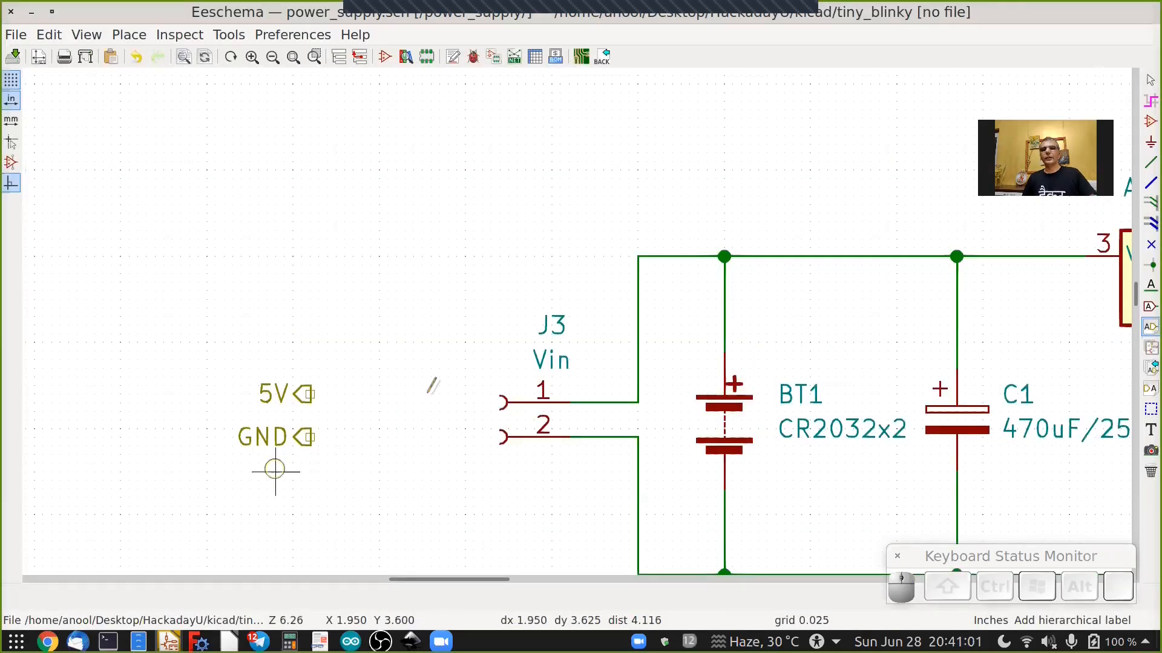
scroll(811, 272, down, 1)
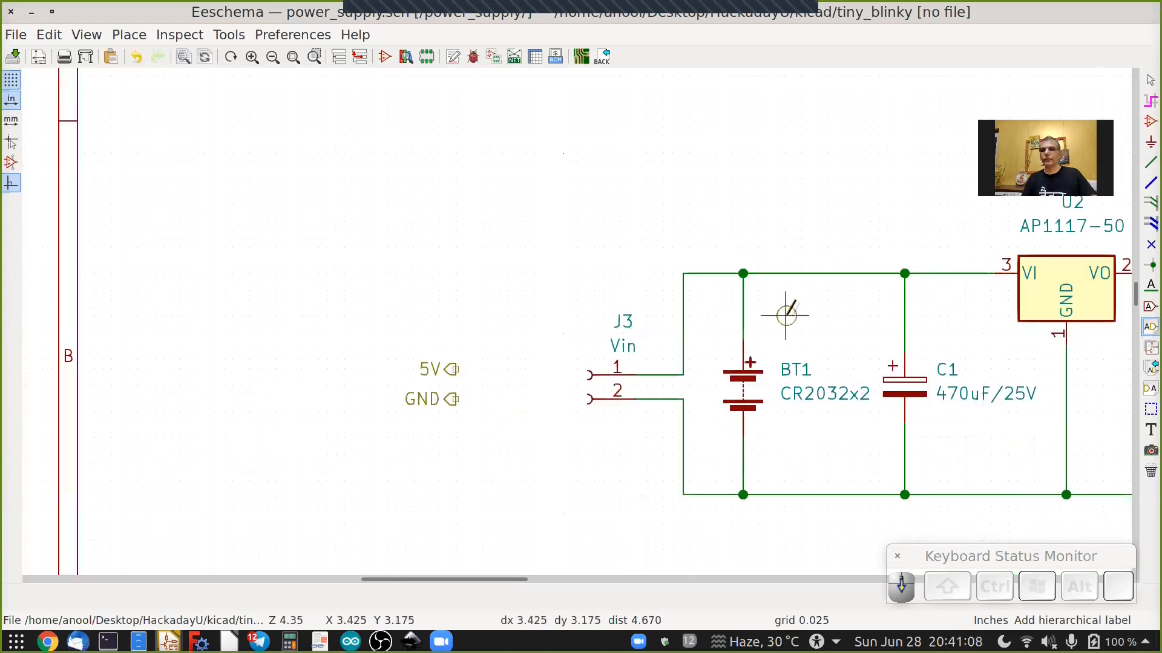
scroll(785, 314, right, 3)
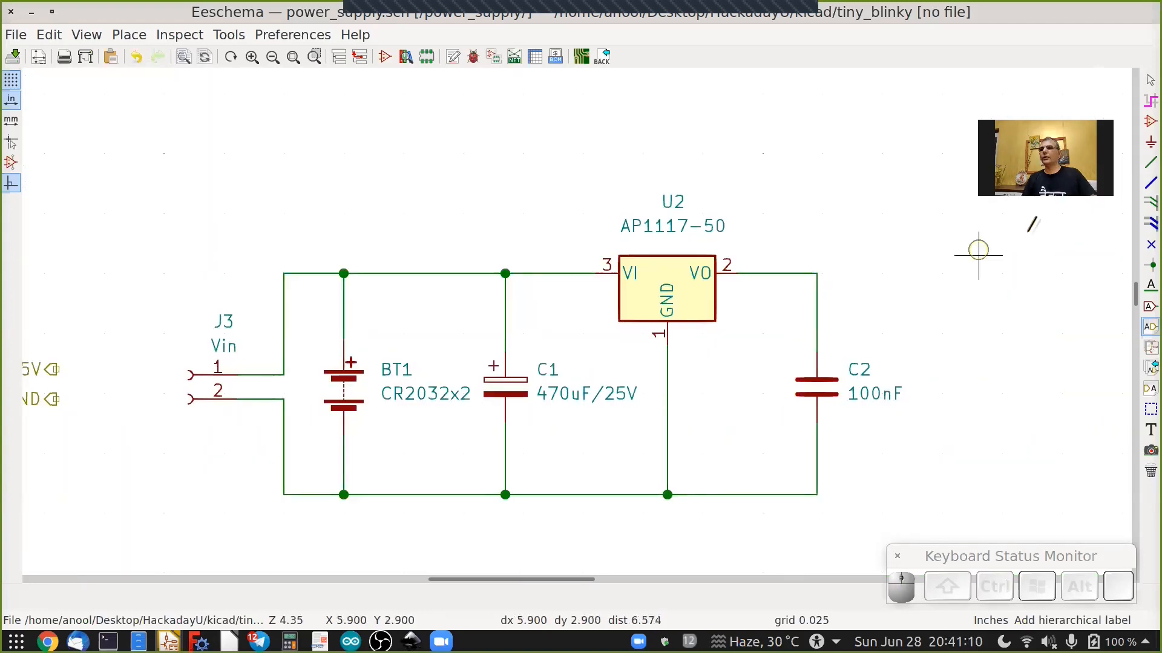
key(w)
scroll(46, 369, up, 2)
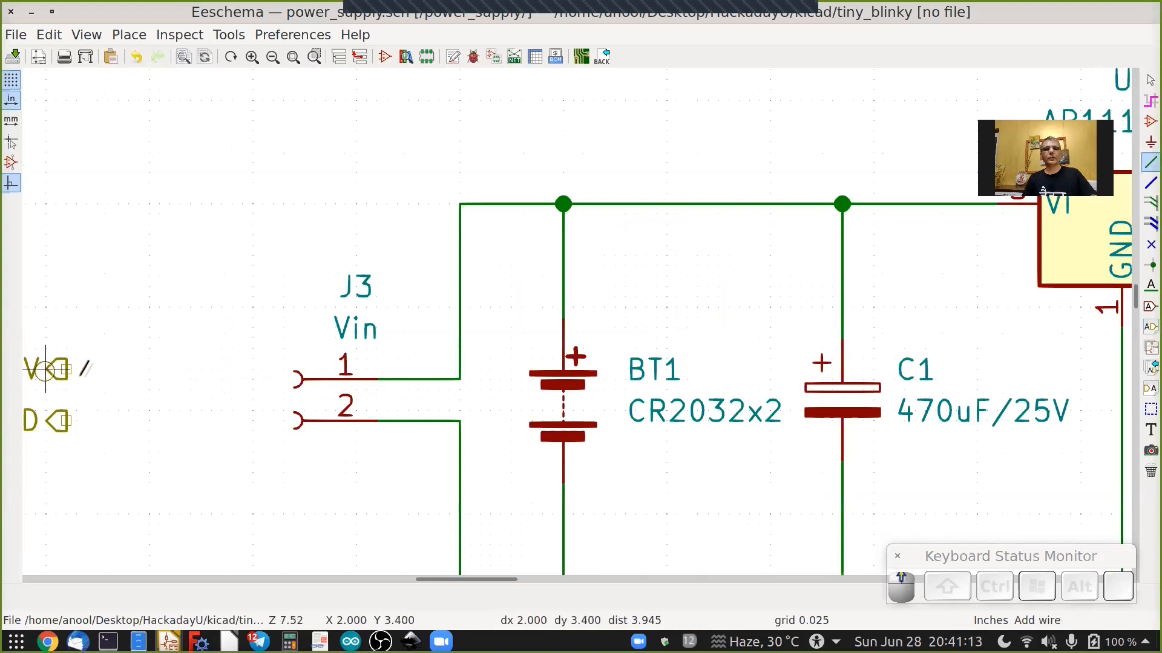
scroll(45, 369, up, 2)
click(85, 368)
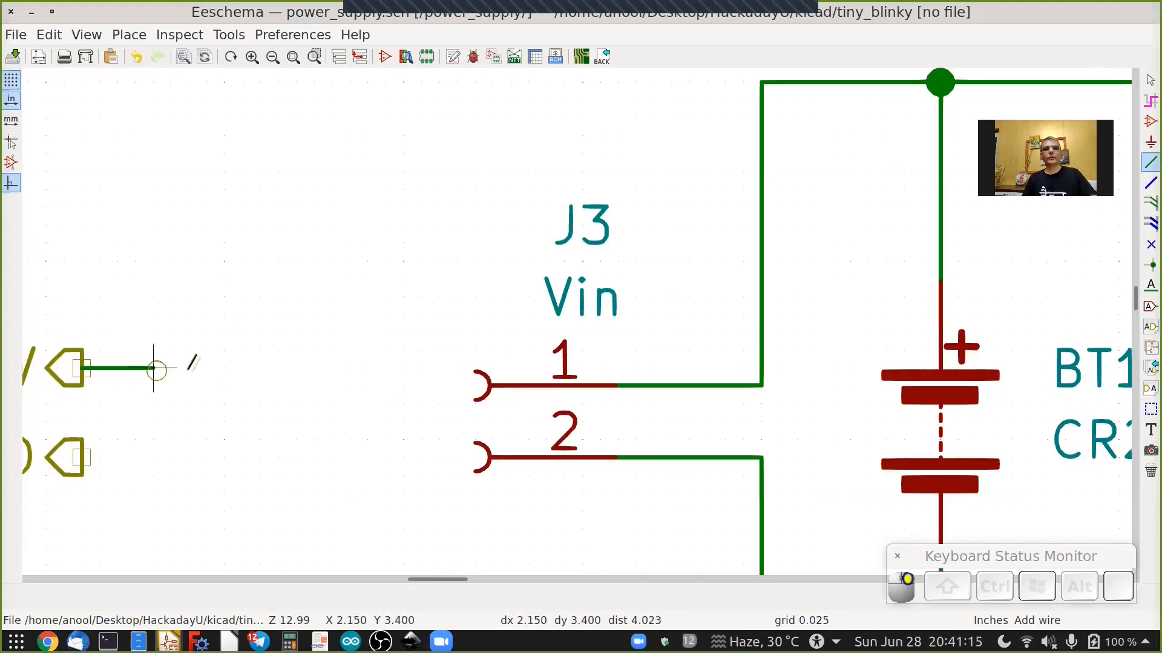
double_click(188, 368)
click(85, 458)
double_click(188, 458)
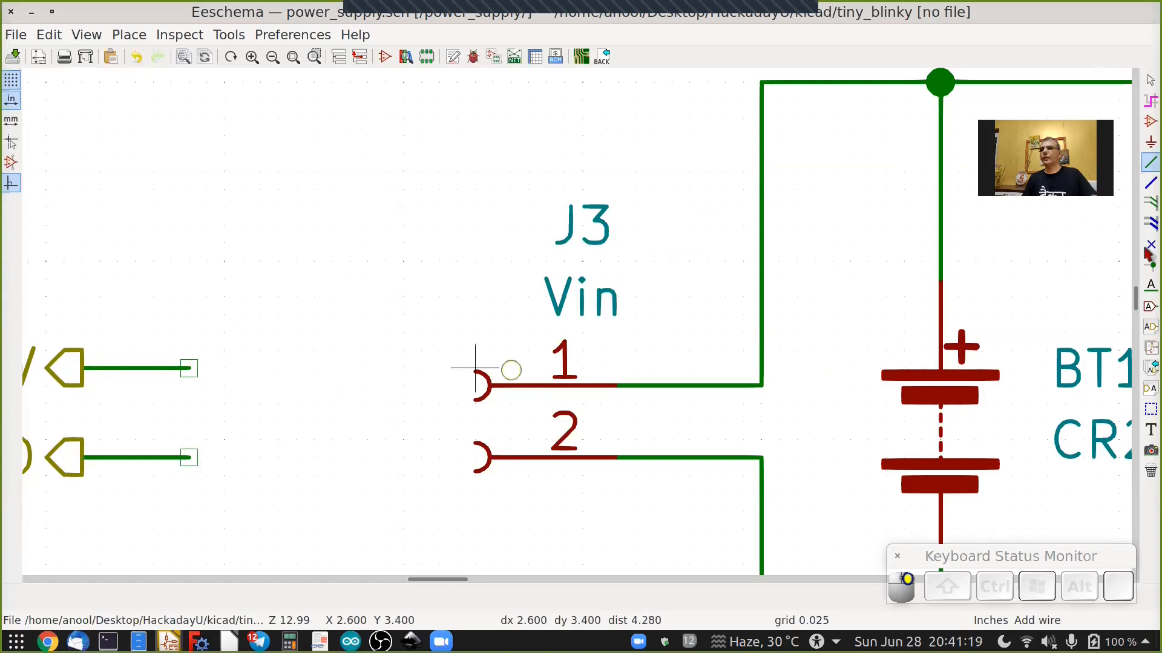
Attach net labels 5V and GND to the ends of the two new wires.
click(1149, 286)
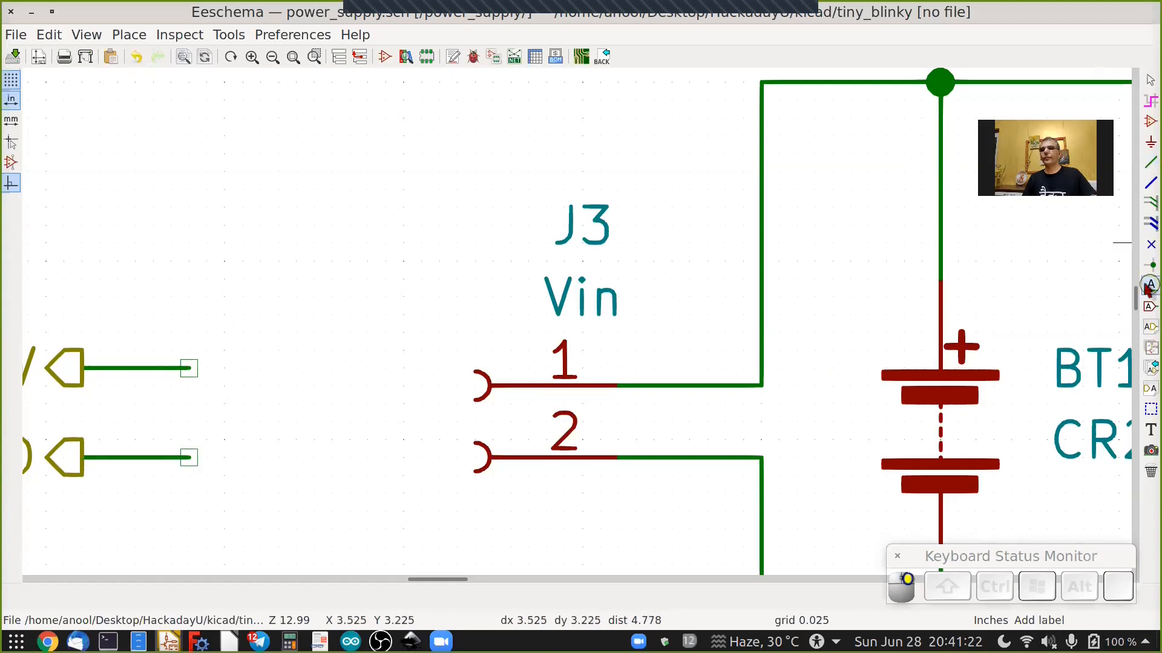
click(189, 368)
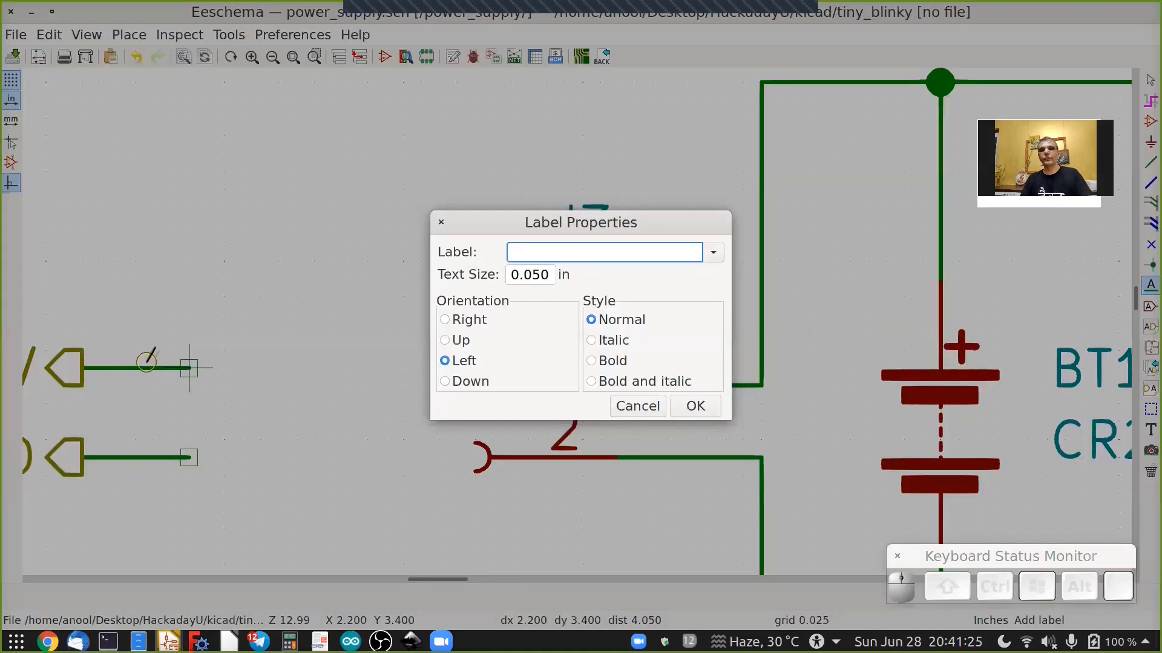
text(5V)
key(Return)
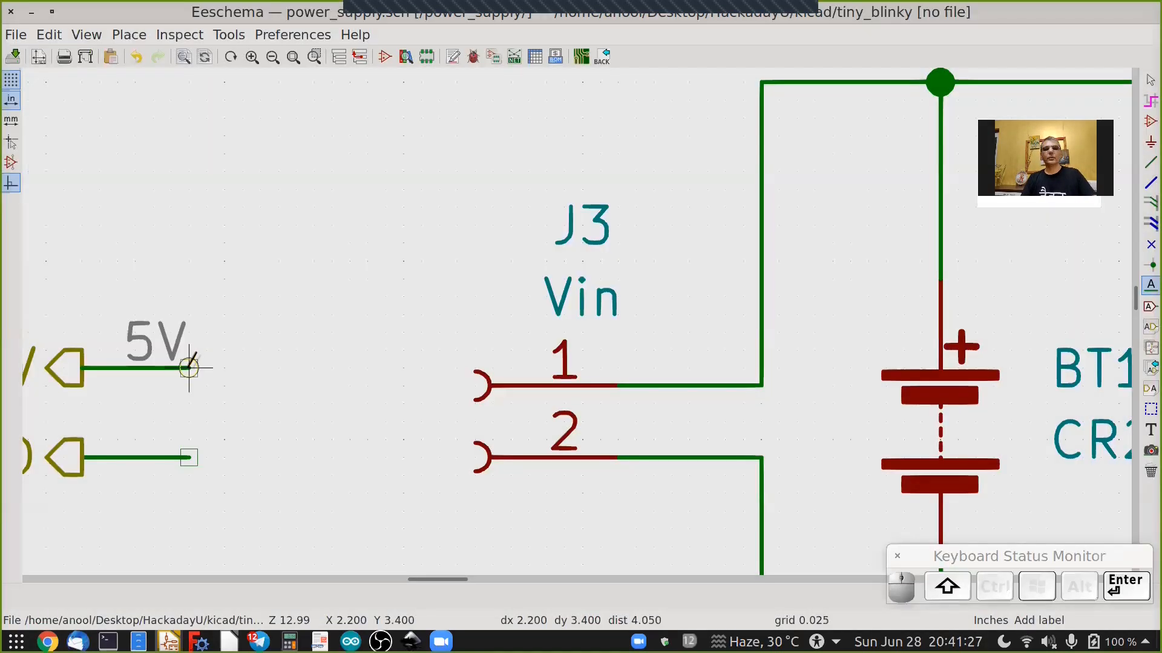
click(189, 457)
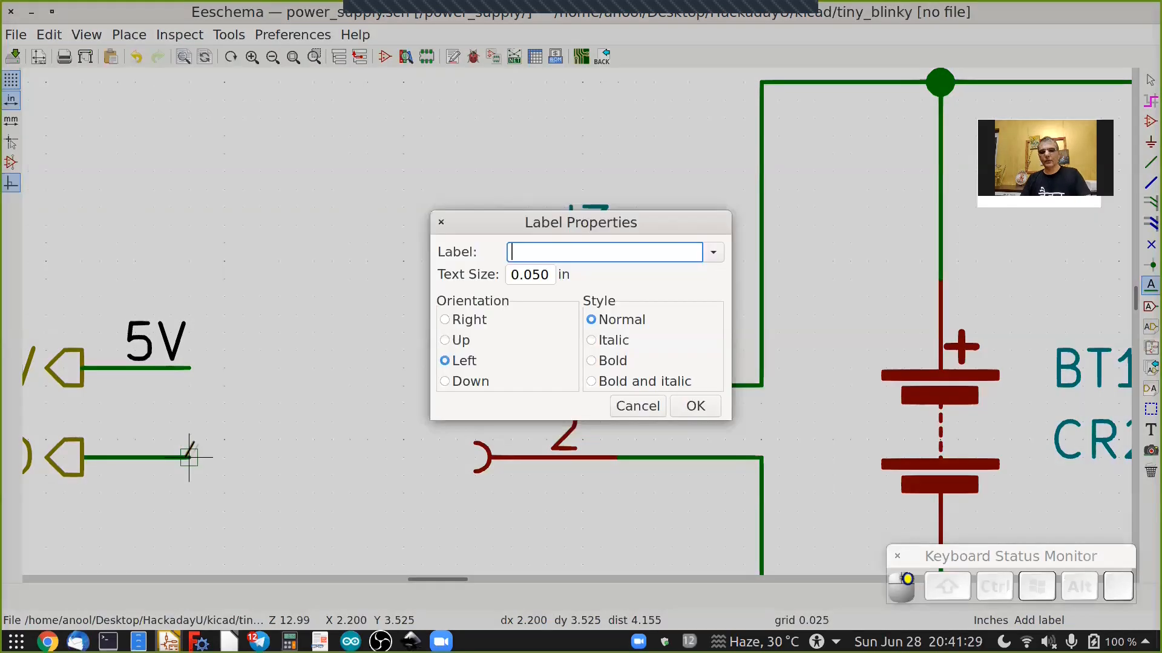
text(GND)
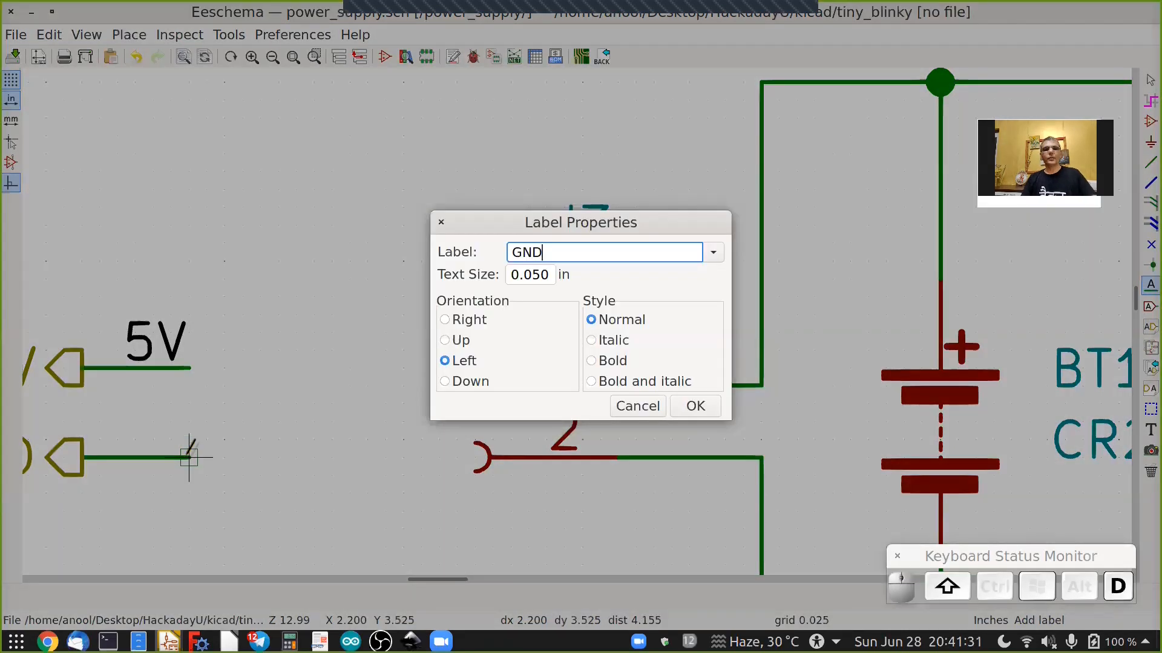
key(Return)
scroll(189, 458, down, 4)
key(Escape)
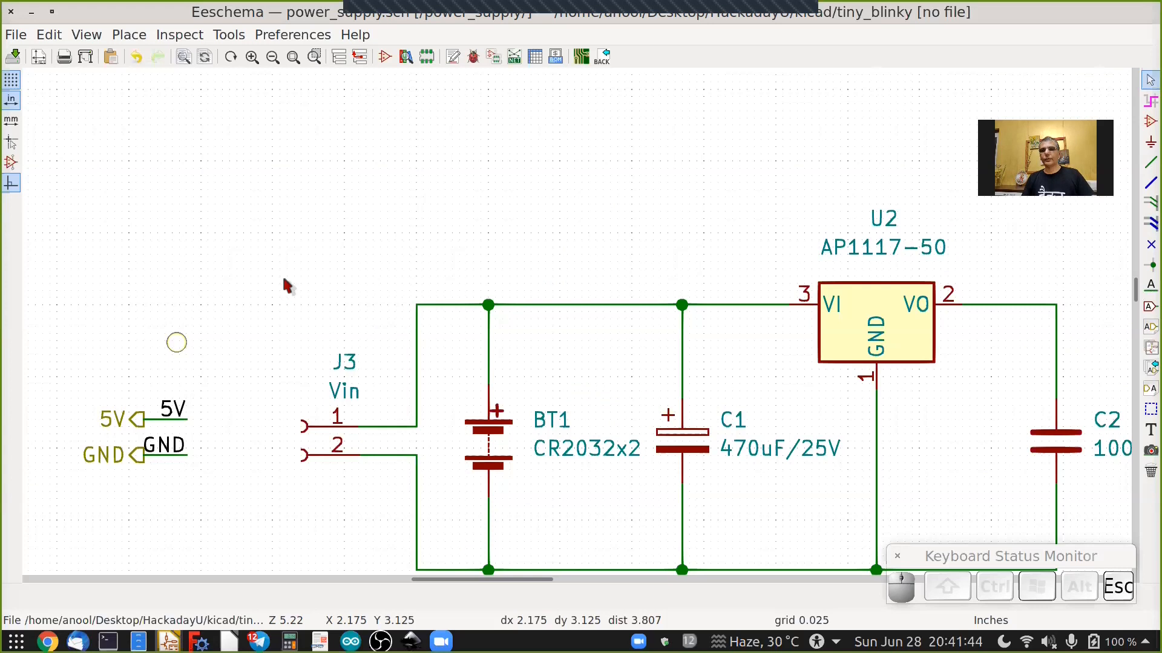
Paste a 5V net label onto the regulator output wire at the top of C2.
ctrl+scroll(284, 291, down, 3)
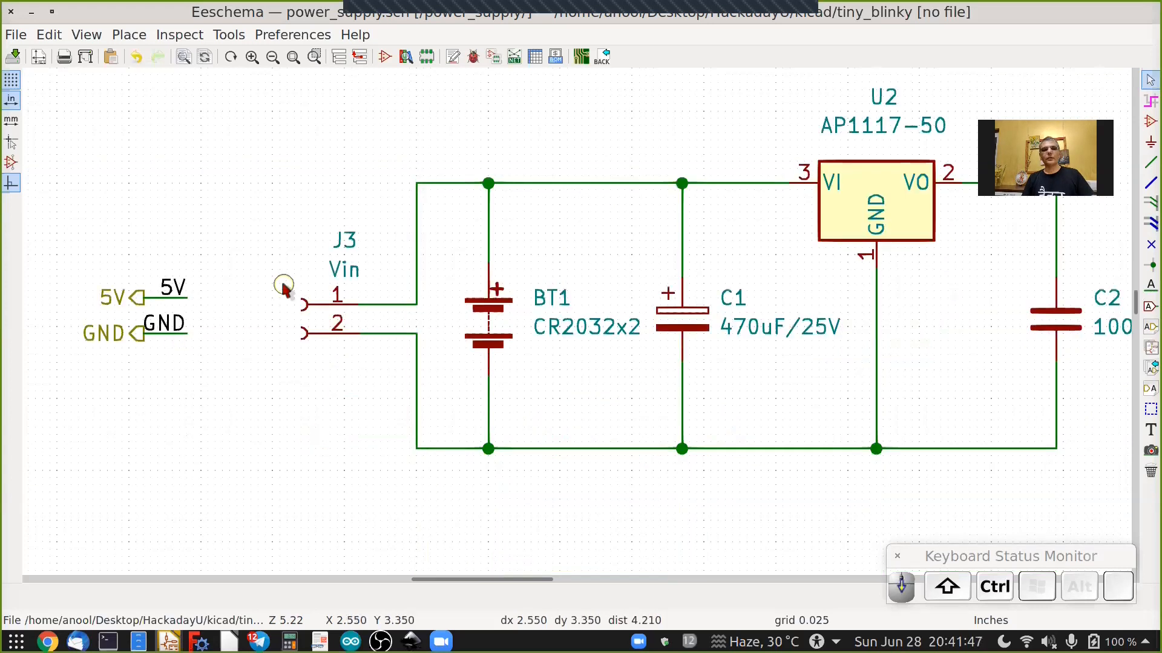
ctrl+scroll(283, 288, right, 3)
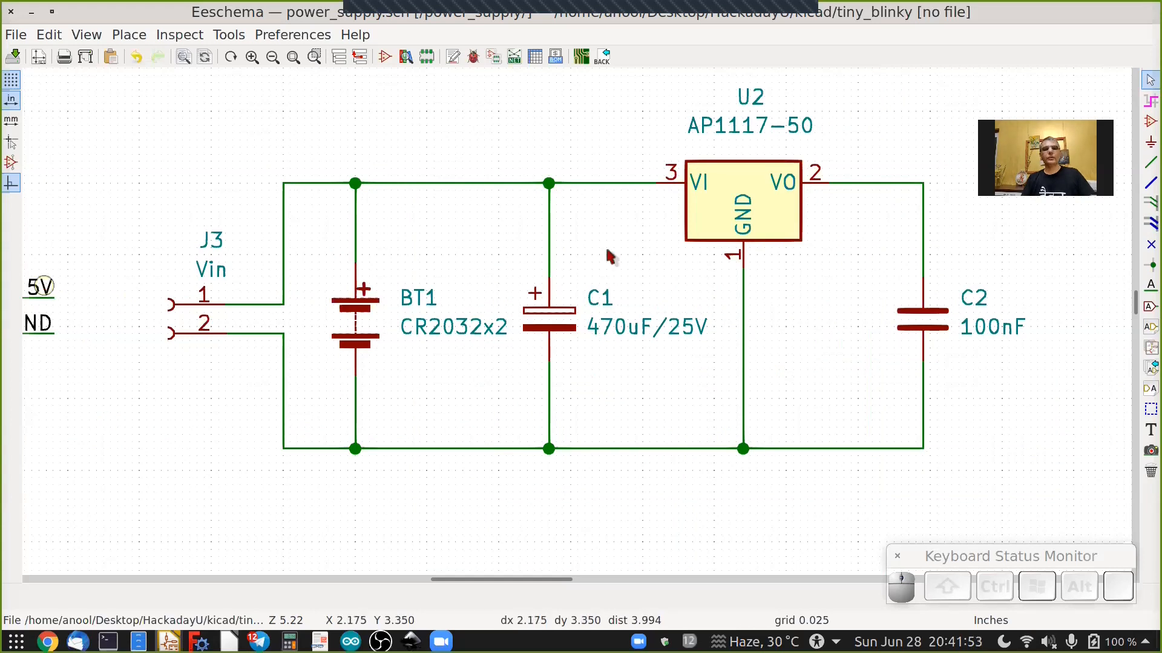
key(ctrl+v)
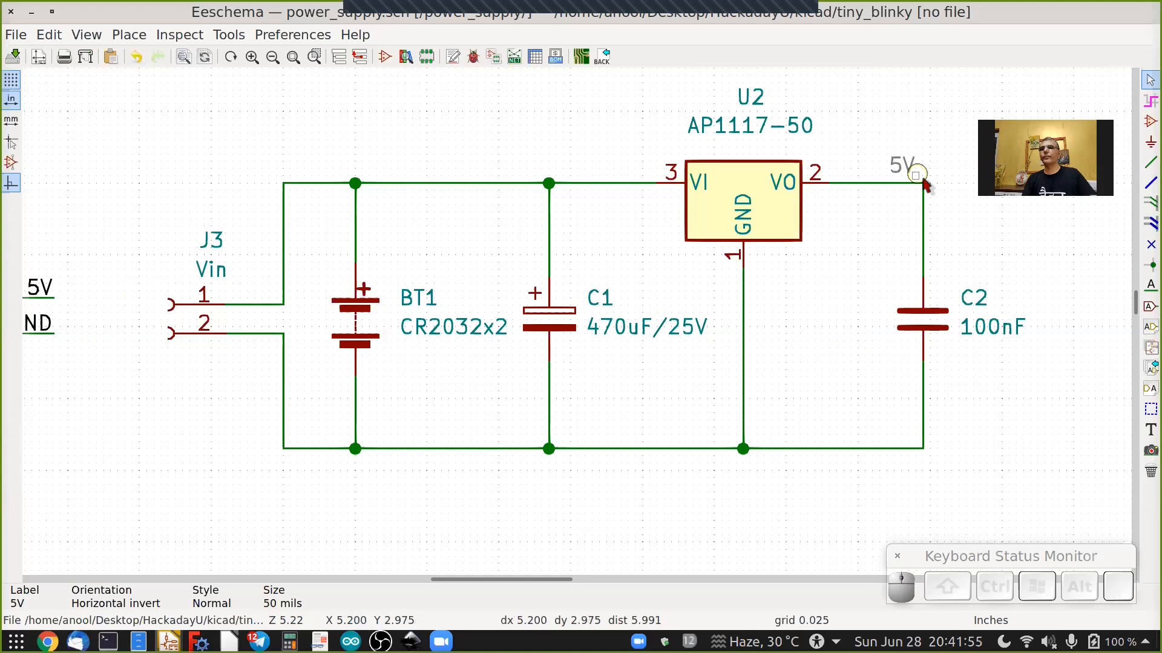
click(923, 182)
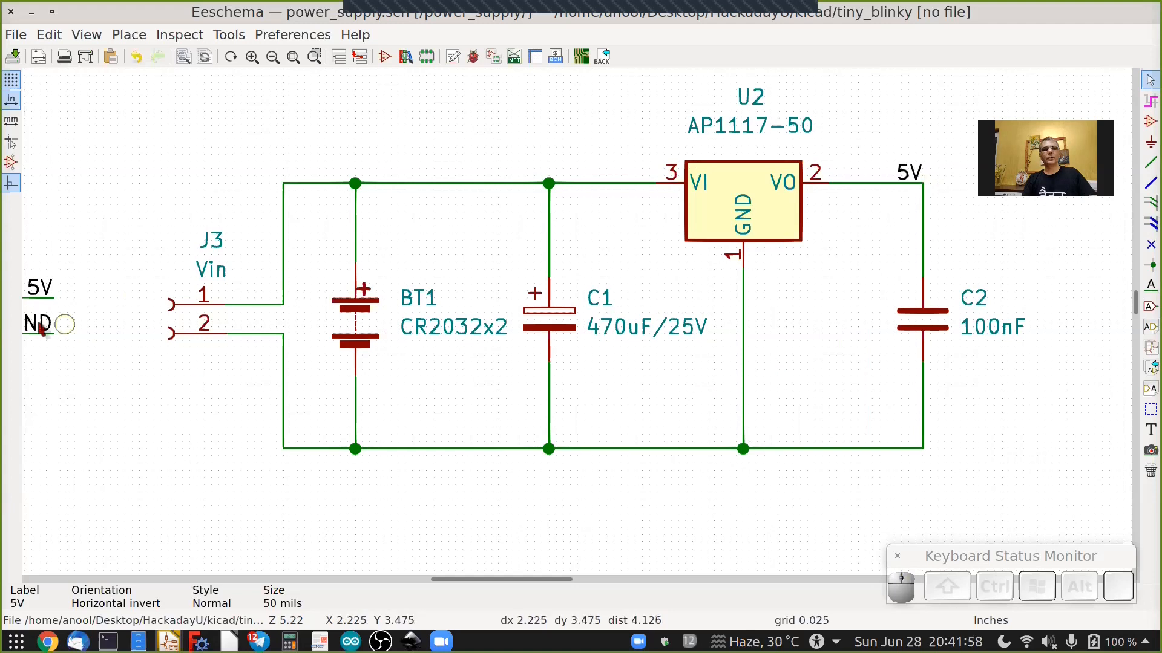
Copy the selected GND label and paste it onto the ground wire at the bottom of C2.
key(ctrl+c)
key(ctrl+v)
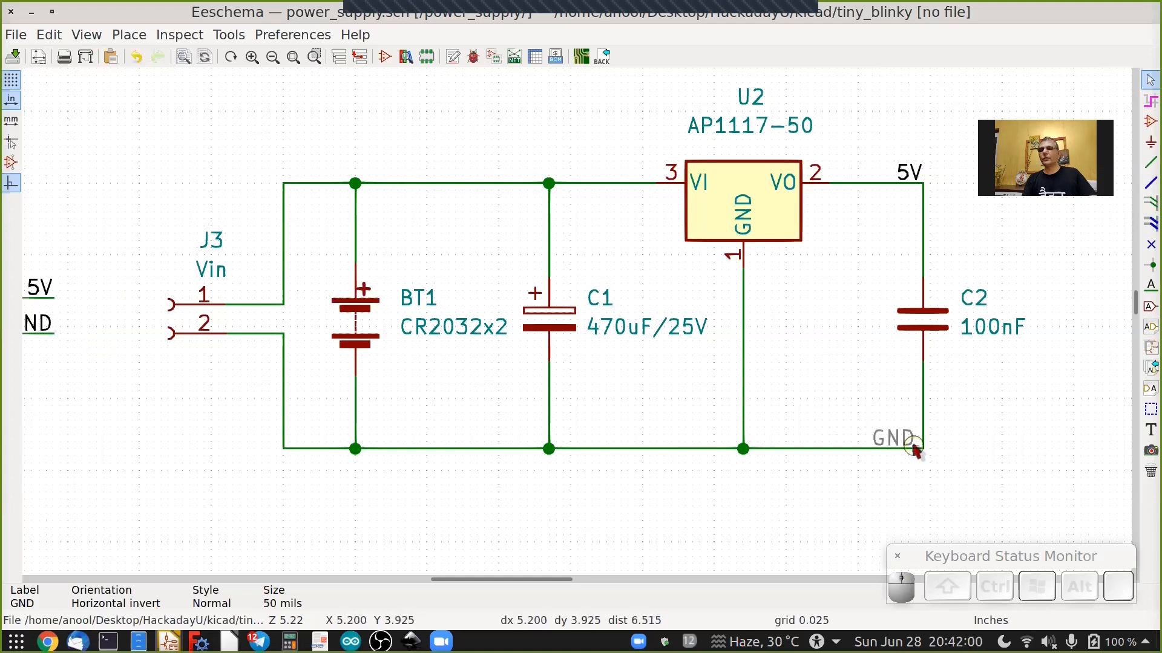
click(914, 449)
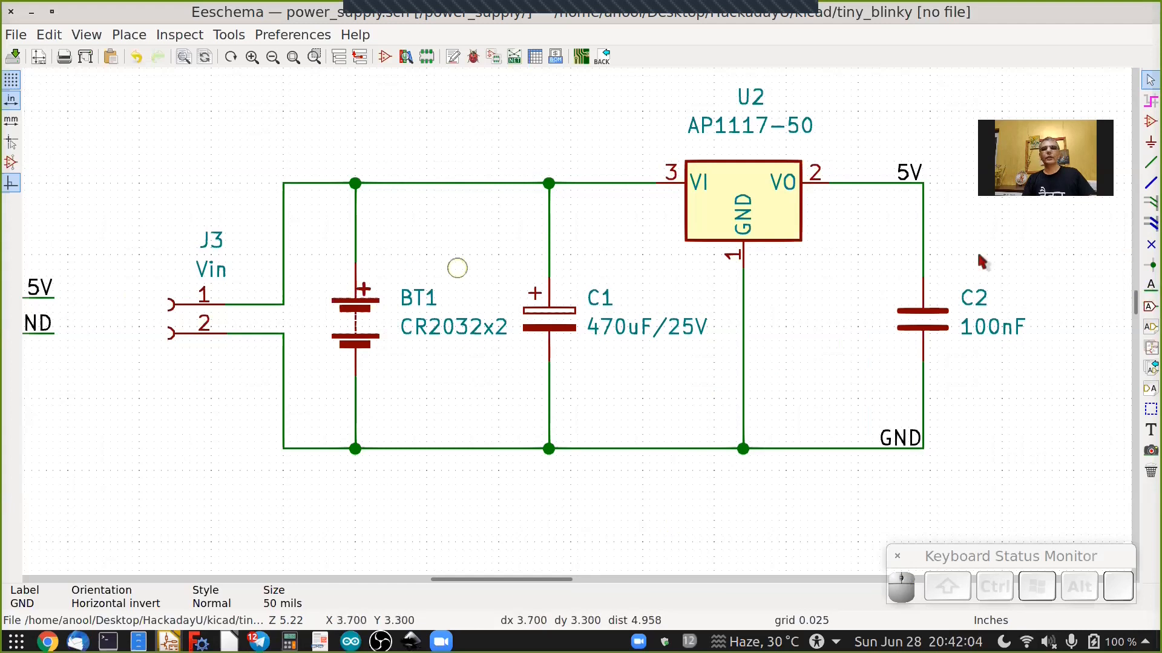
Place a Vin net label, rotated to read horizontally, at the top-left corner of the battery input wire.
click(1149, 286)
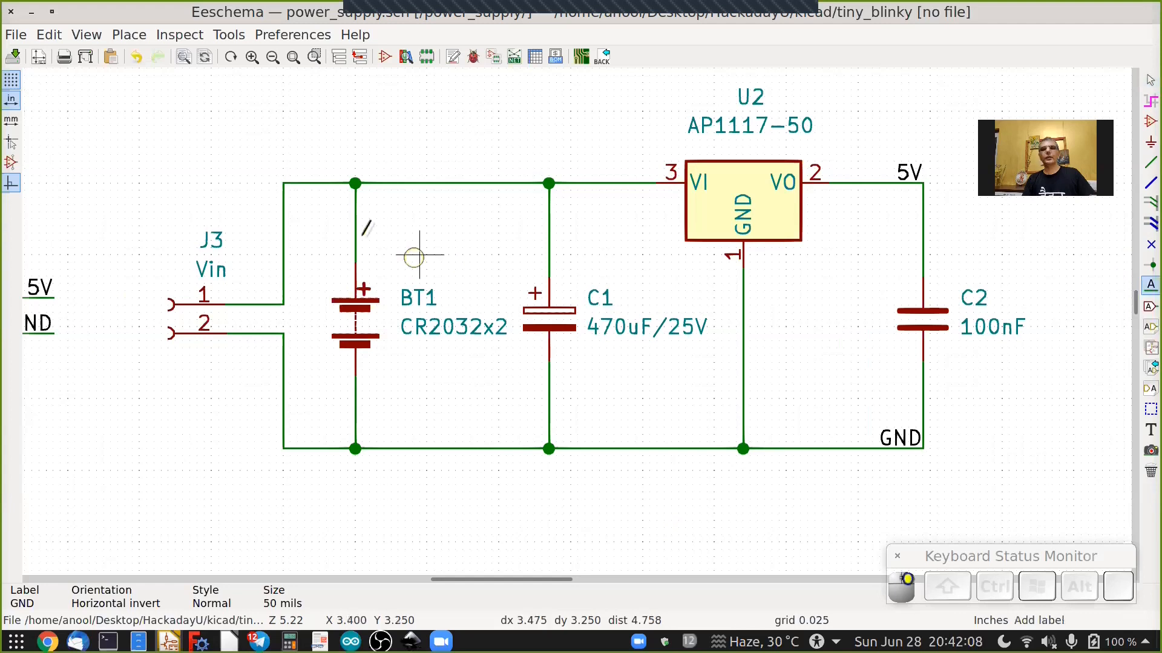
click(289, 181)
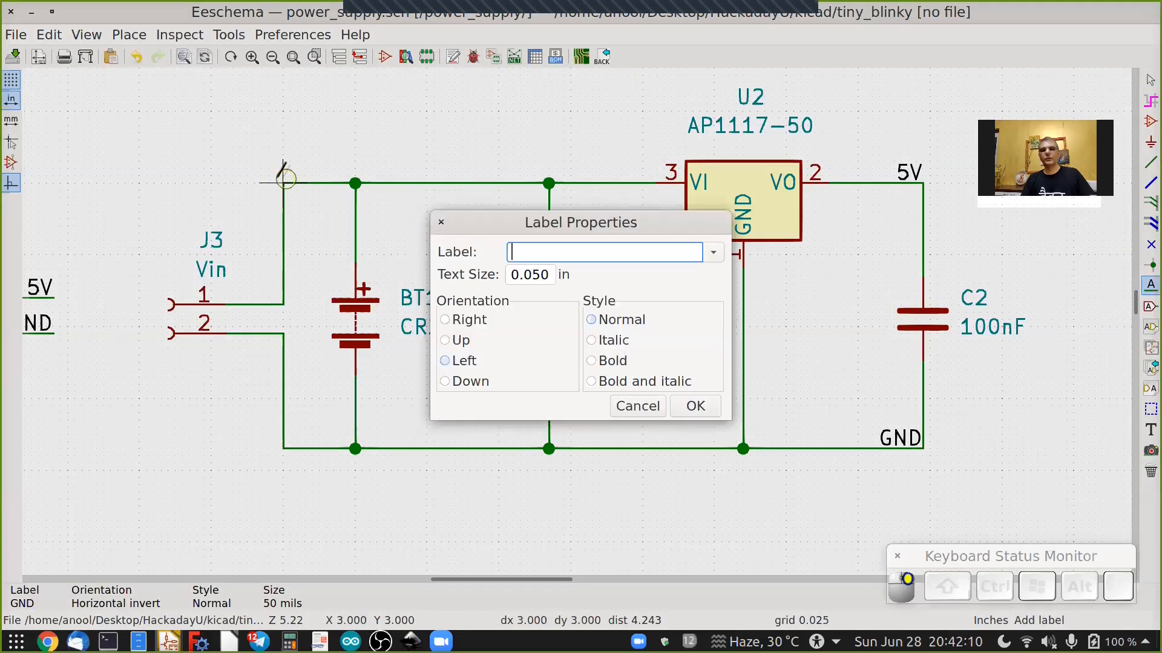
text(Vin)
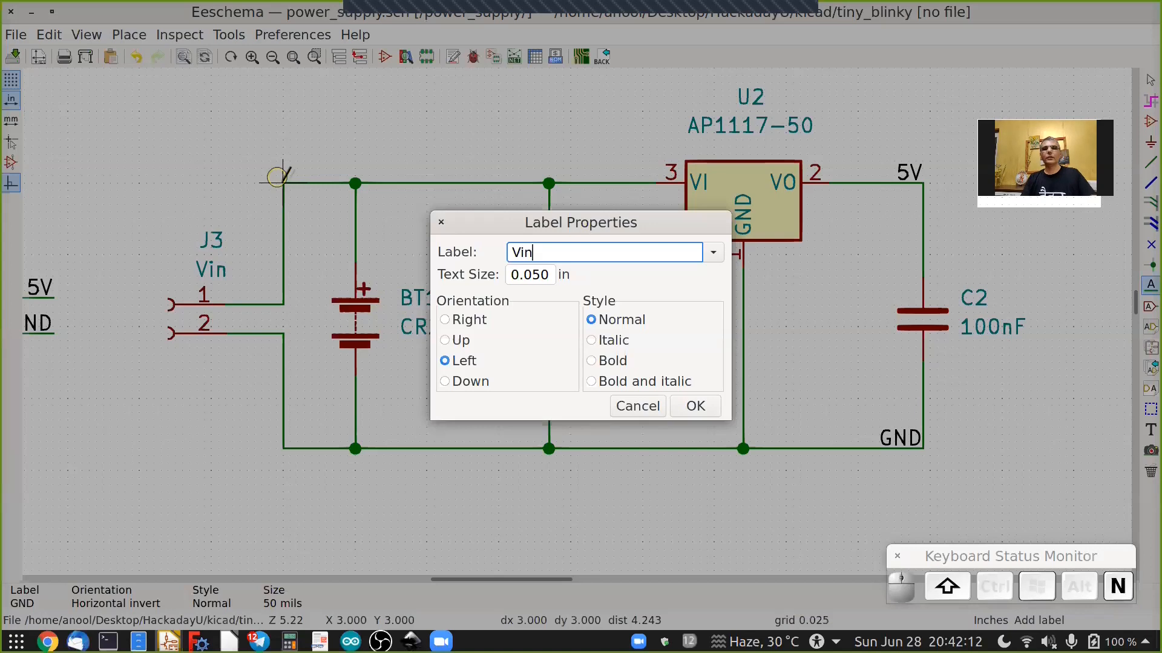
key(Return)
key(r)
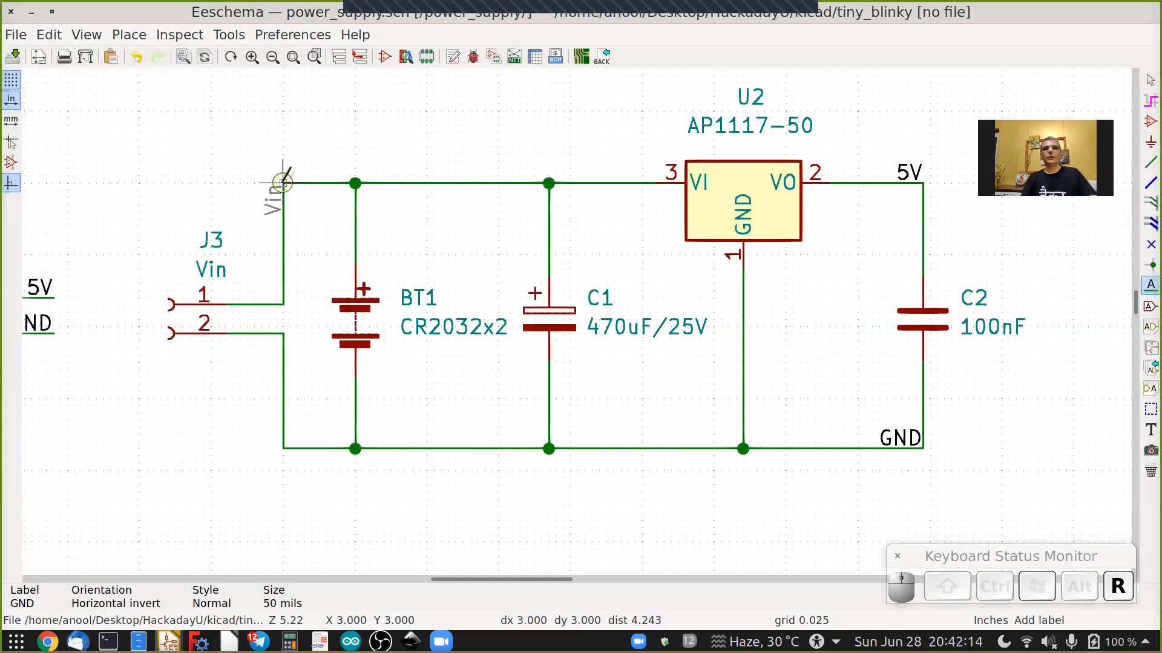
key(r)
click(283, 182)
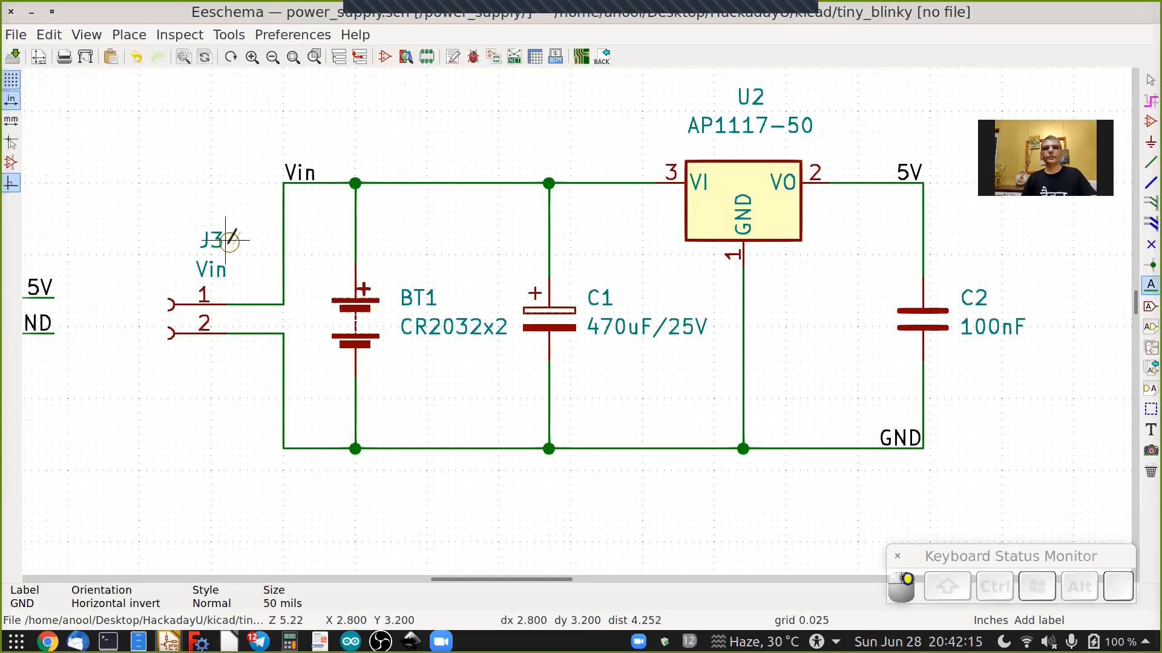
Leave the power_supply sheet and return to the root tiny_blinky schematic.
scroll(226, 240, down, 2)
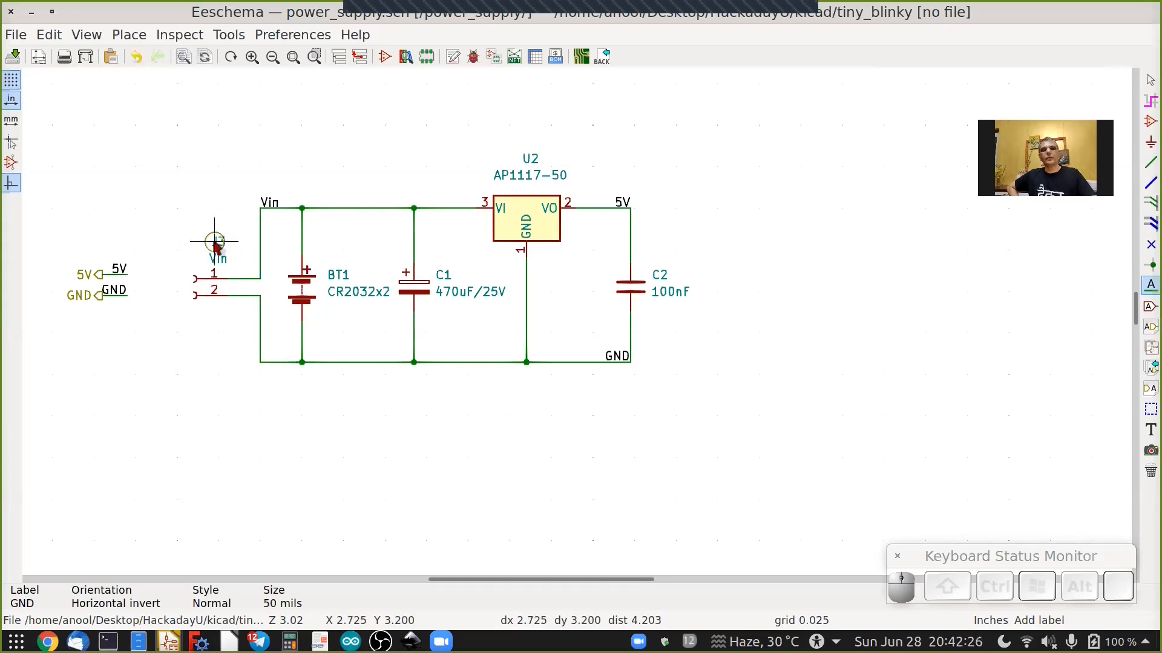
key(Escape)
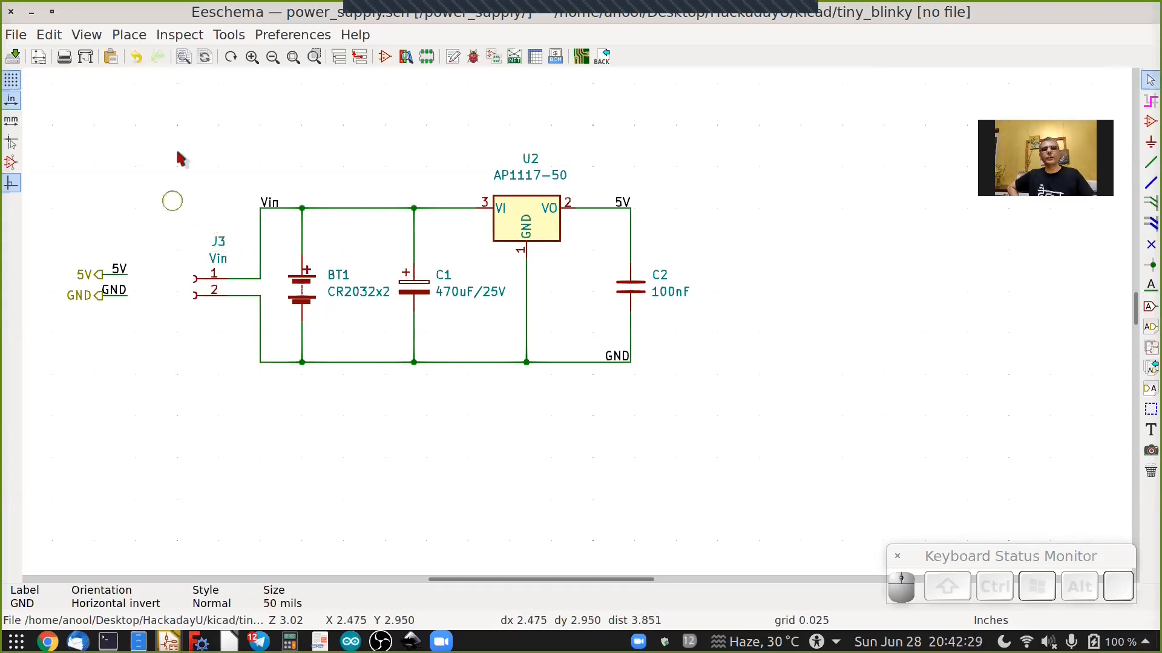
right_click(215, 191)
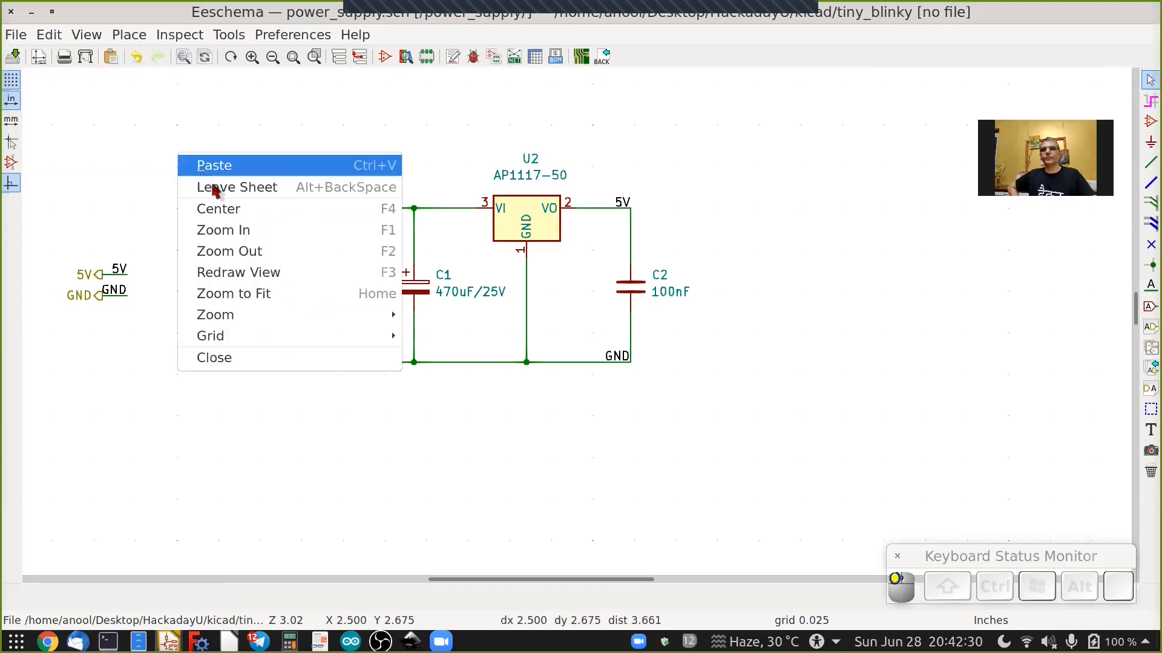
click(236, 187)
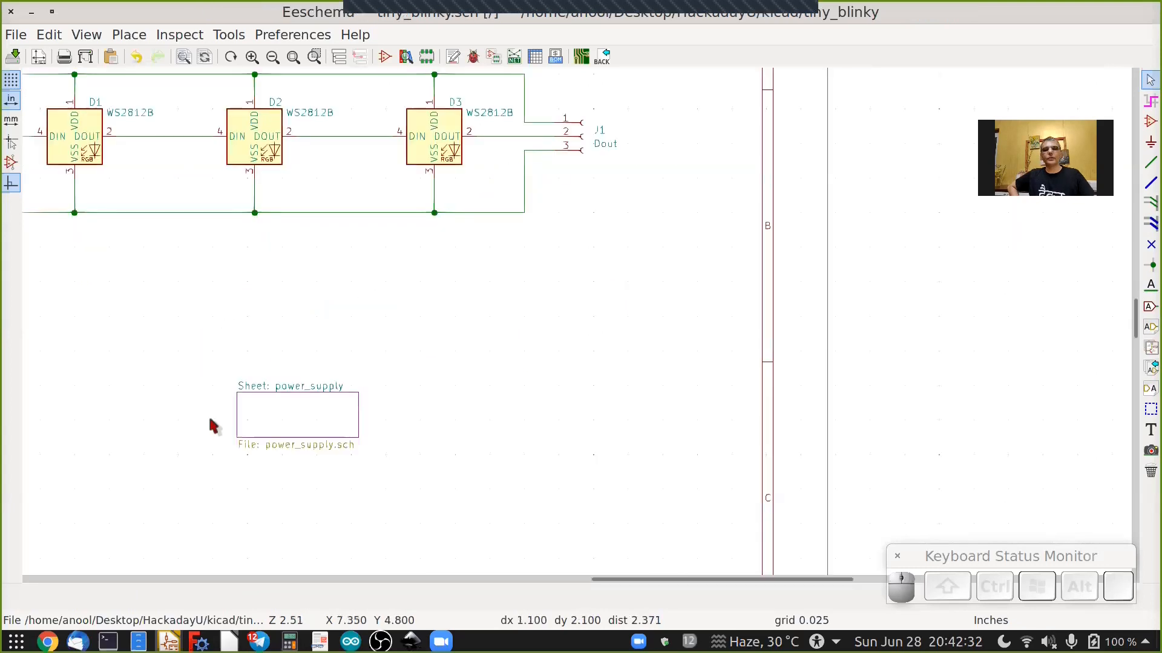
scroll(212, 424, up, 3)
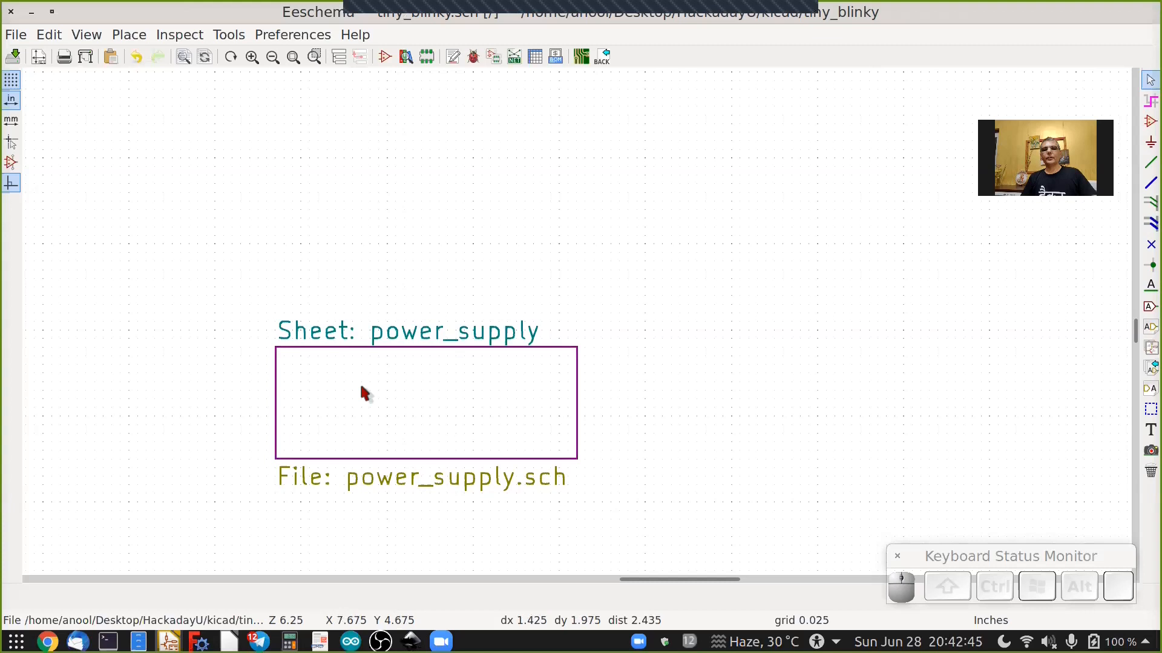
Import the 5V sheet pin and place it on the left edge of the power_supply sheet symbol.
click(1147, 372)
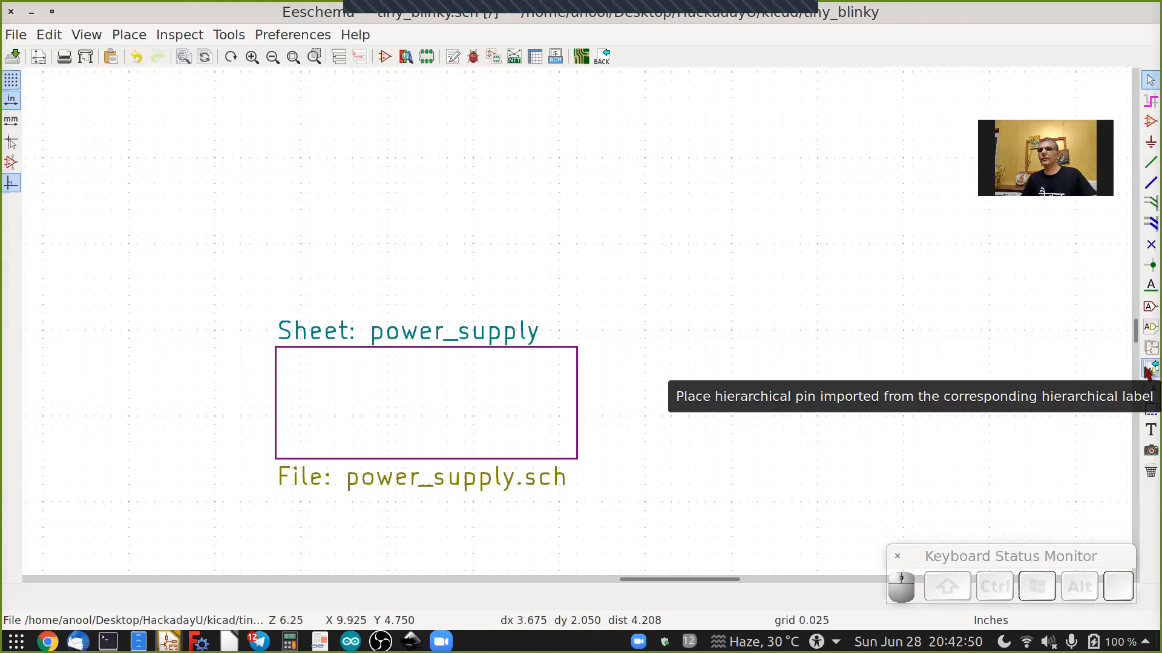
right_click(336, 383)
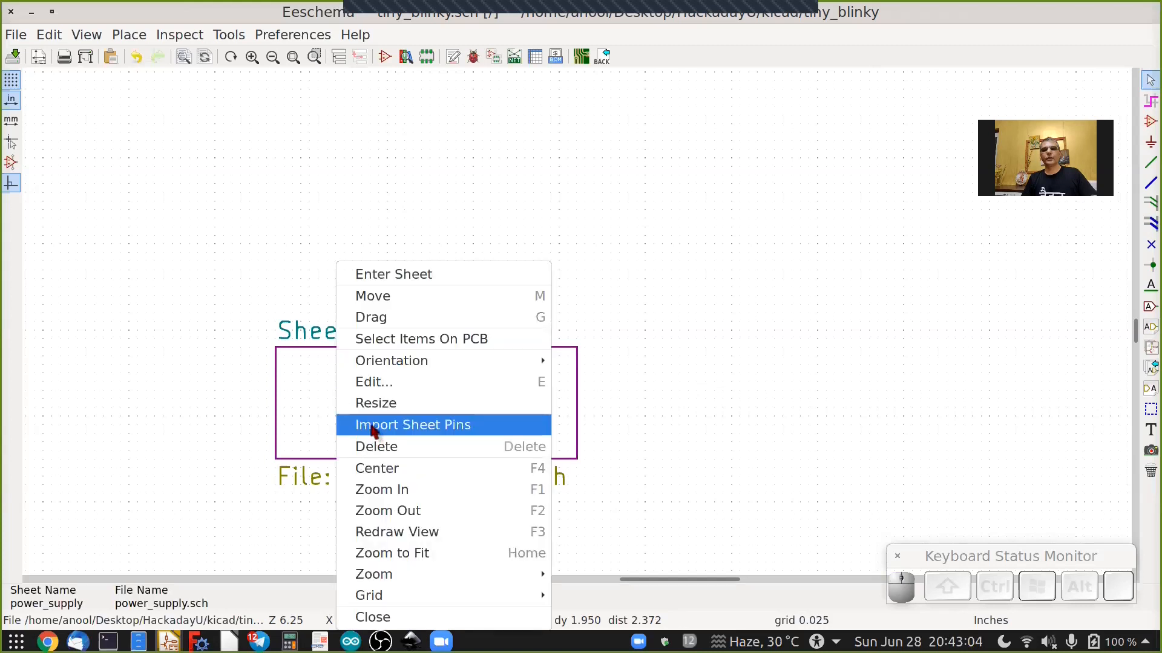
key(Return)
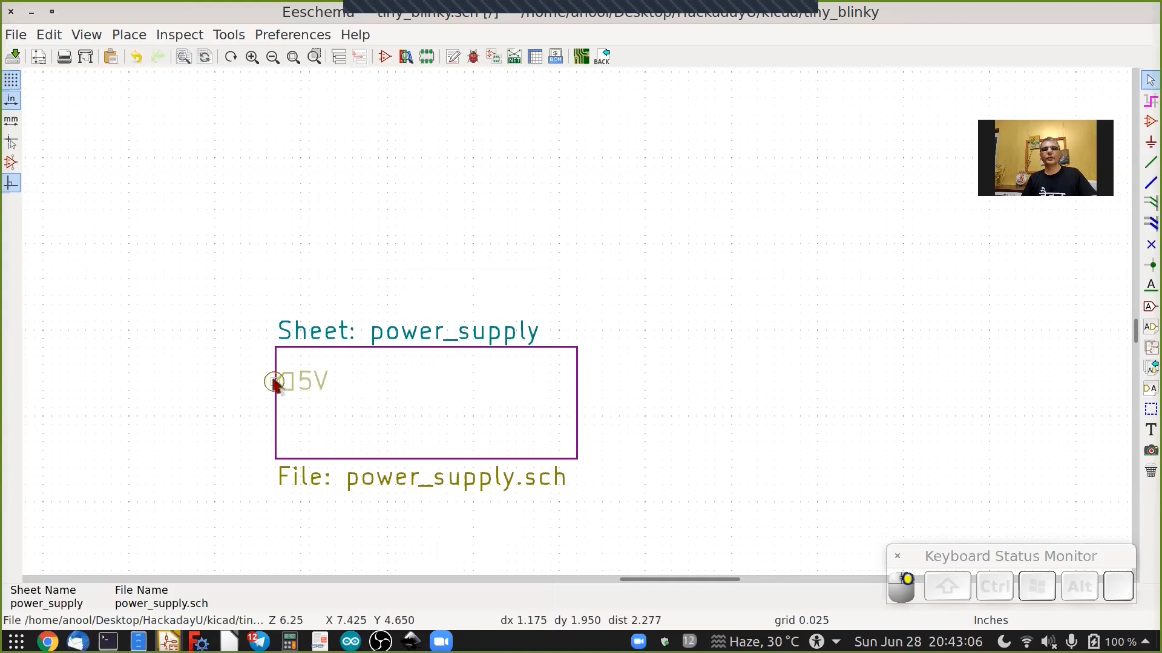
scroll(273, 381, up, 3)
scroll(272, 381, up, 1)
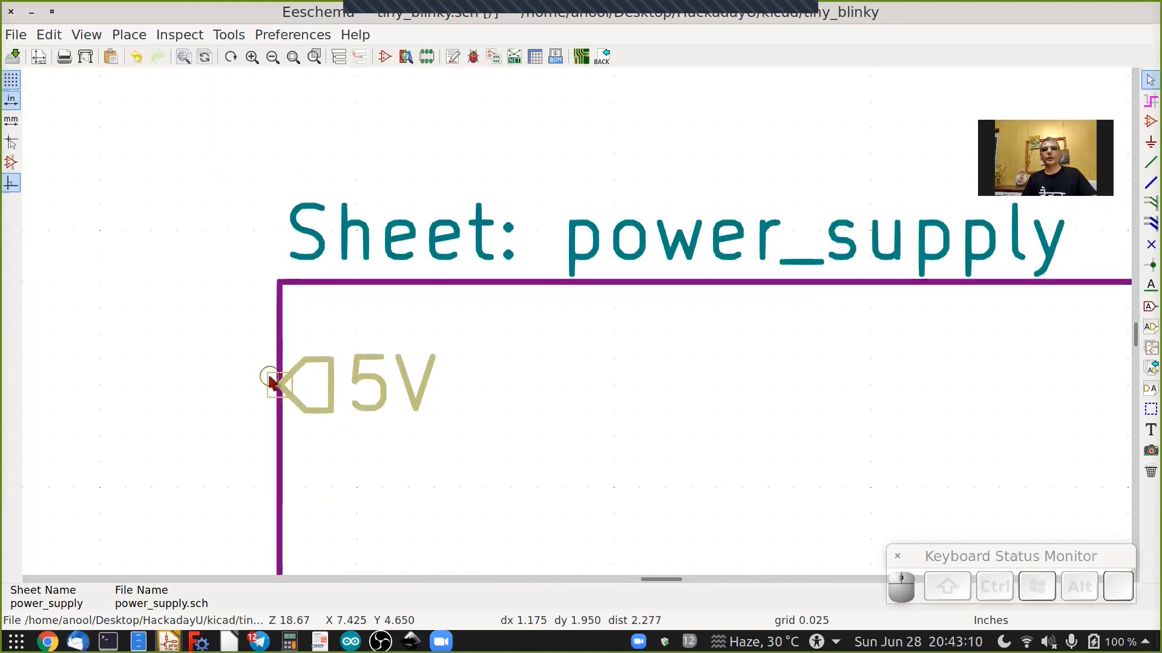
click(272, 382)
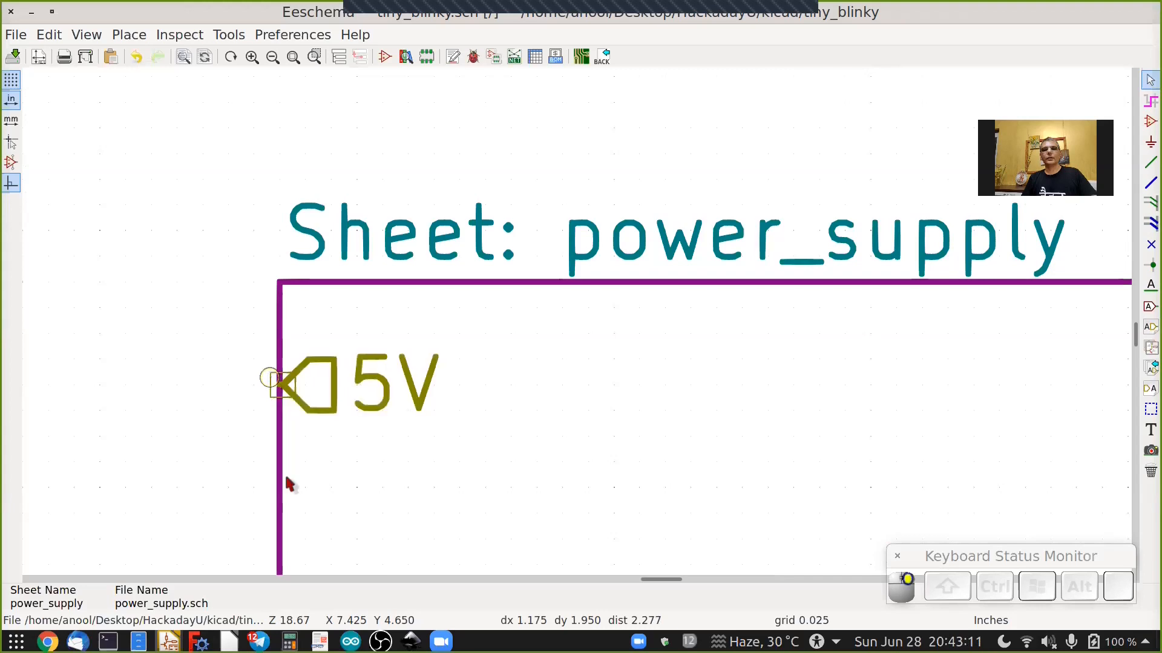
Import the GND sheet pin and place it below the 5V pin on the sheet's left edge.
right_click(352, 496)
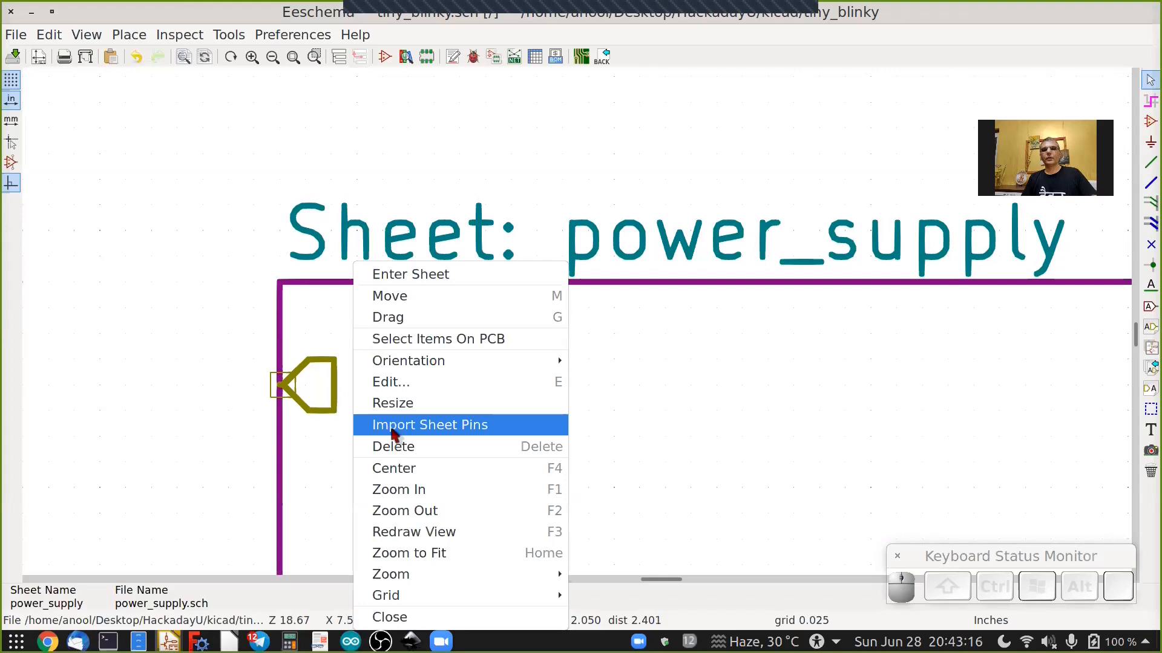
click(418, 425)
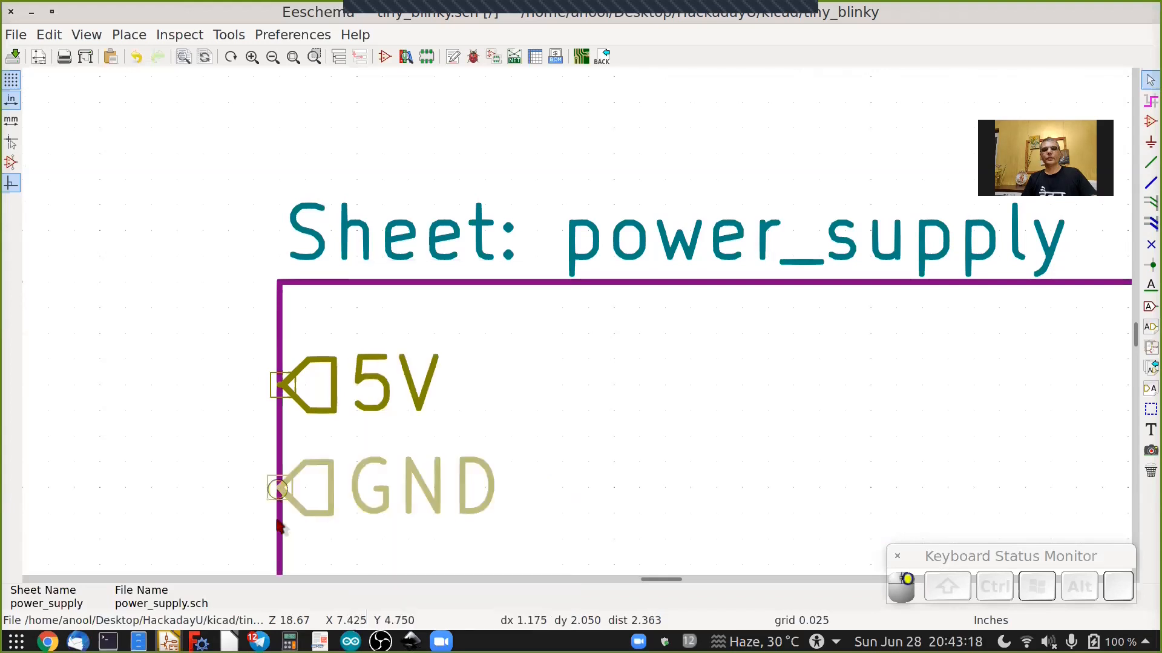
scroll(277, 518, down, 2)
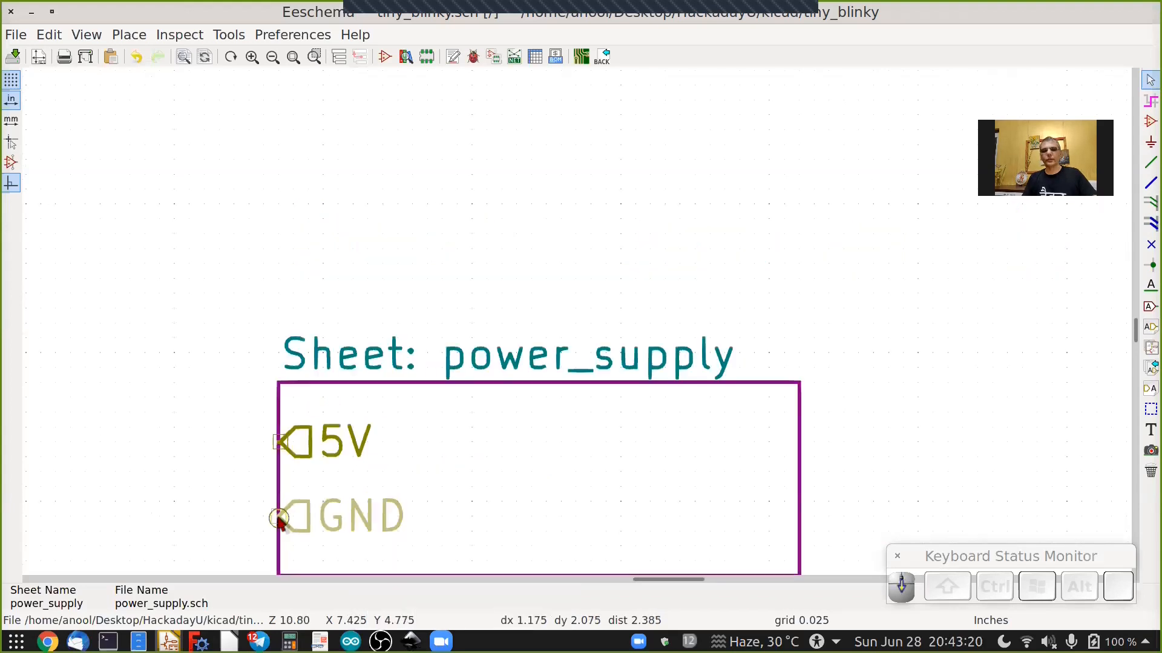
shift+scroll(277, 517, down, 1)
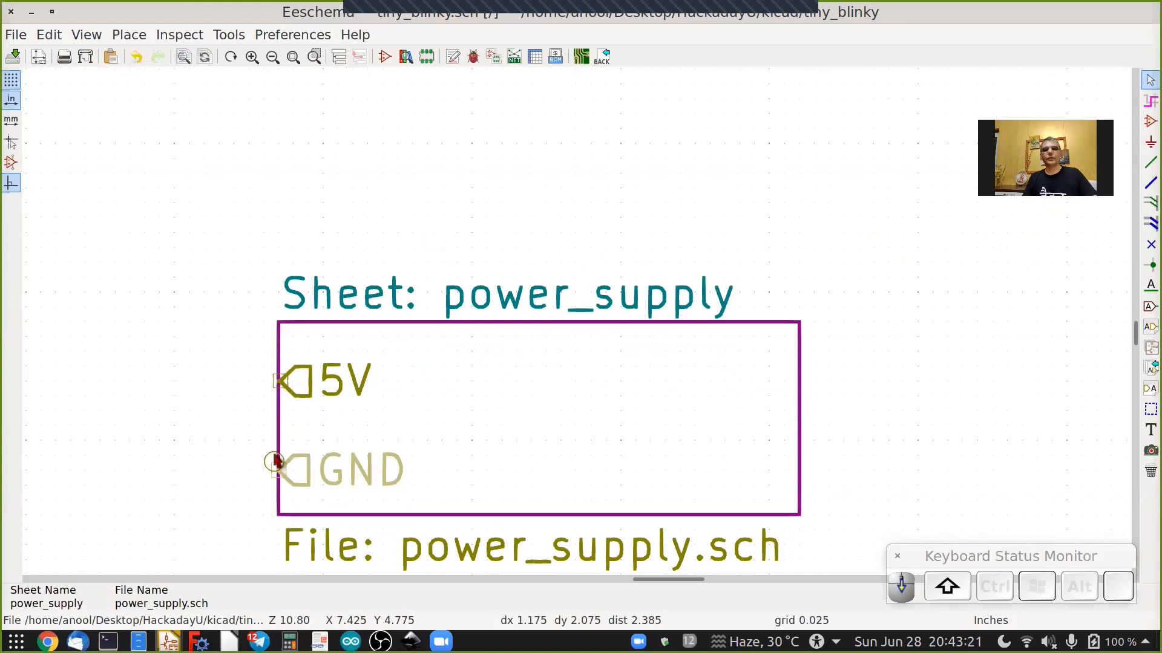
click(185, 451)
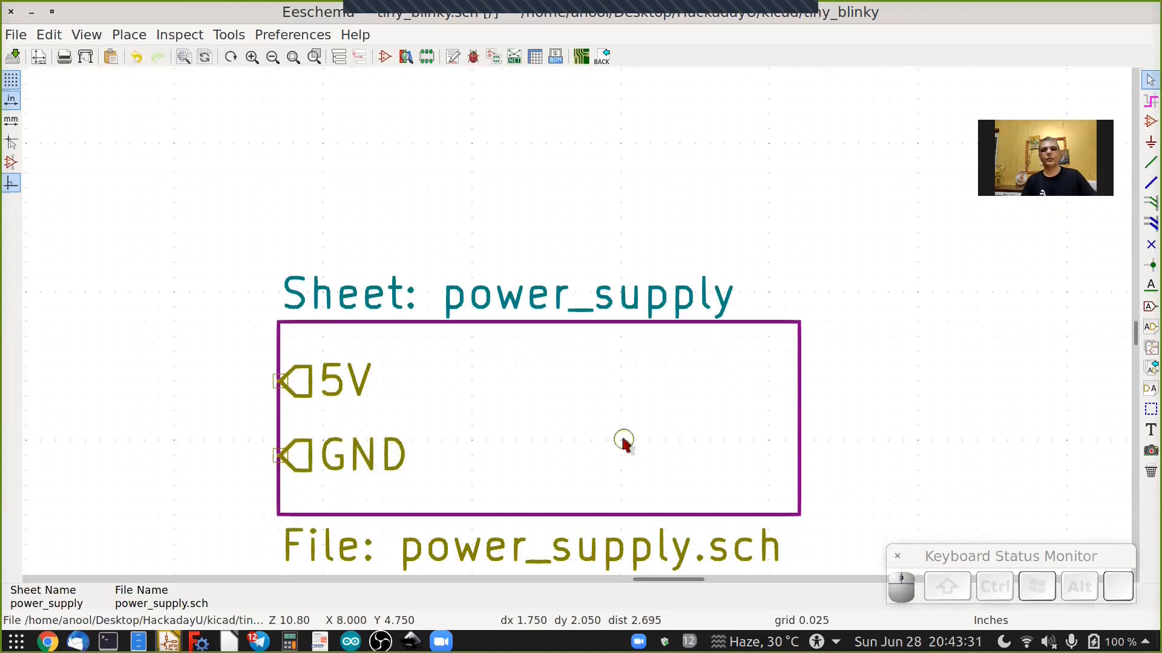
Try importing further sheet pins into the power_supply sheet symbol.
click(611, 421)
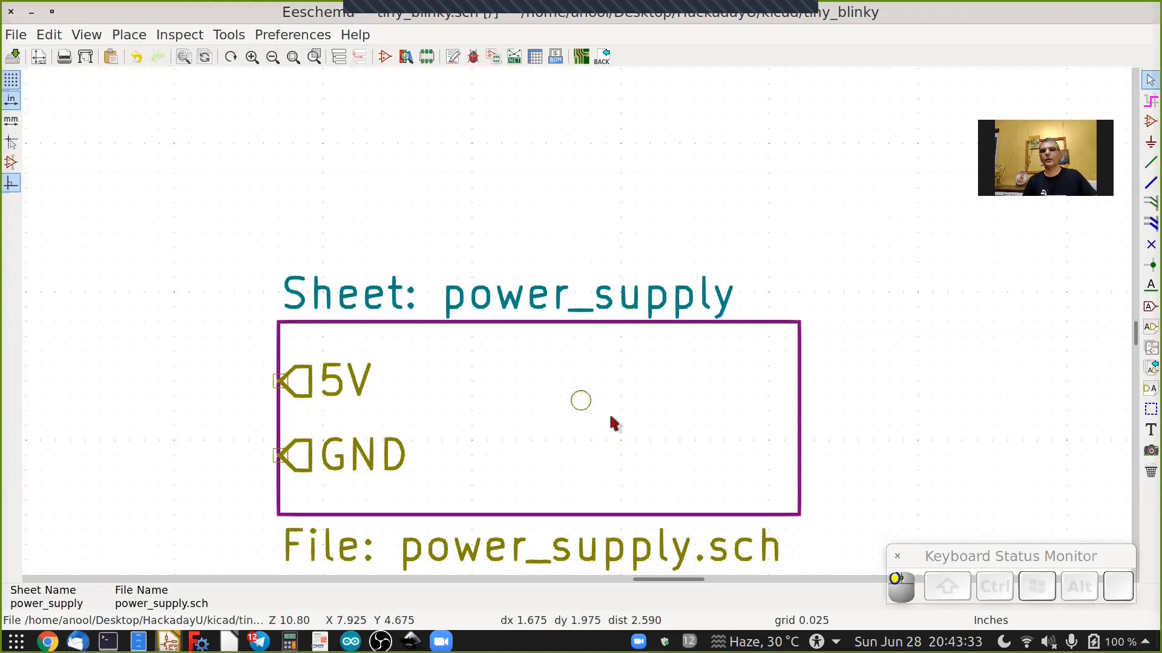
right_click(612, 418)
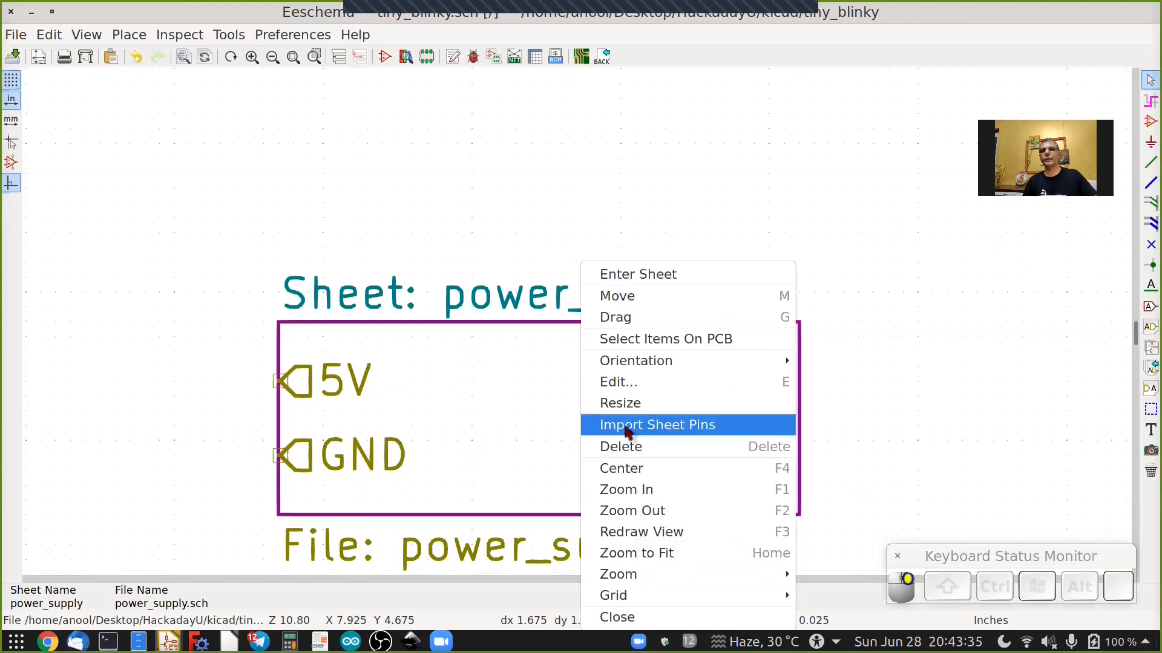
click(629, 424)
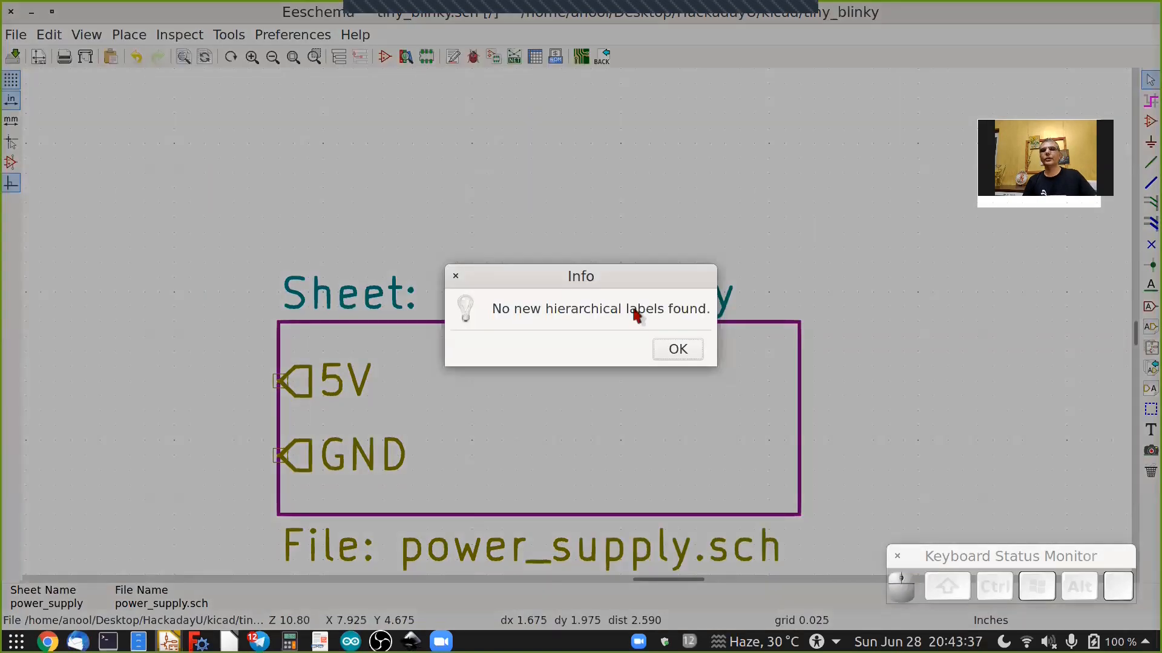
click(678, 349)
Draw short wires extending leftward from the 5V and GND sheet pins.
scroll(280, 445, down, 2)
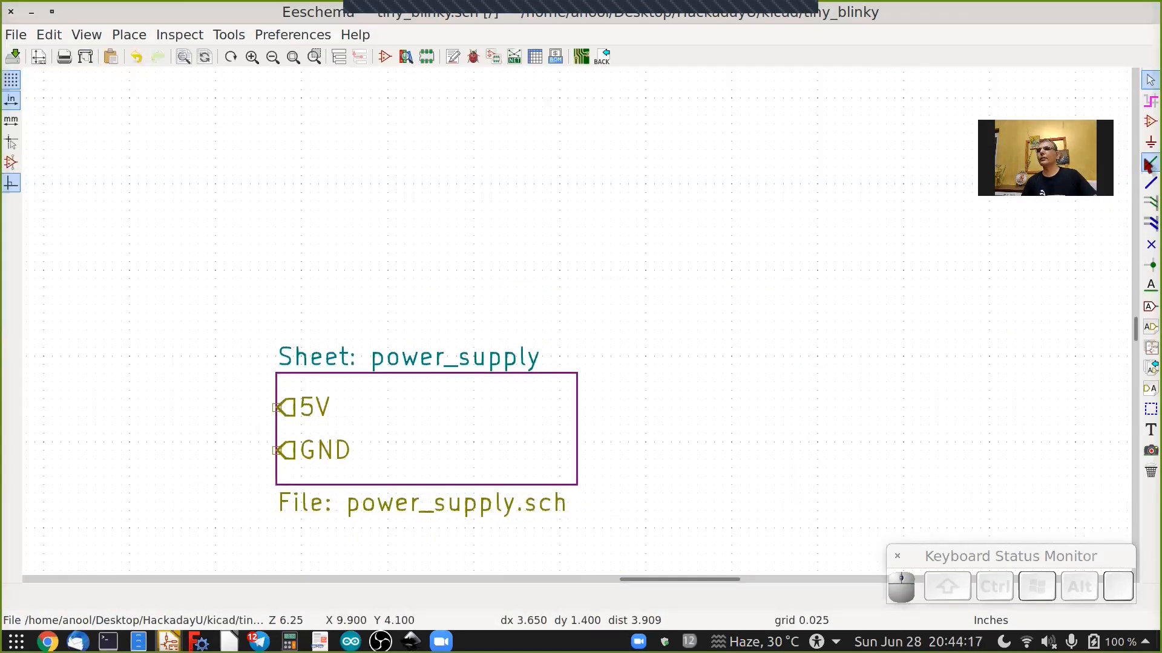
click(1148, 165)
click(275, 408)
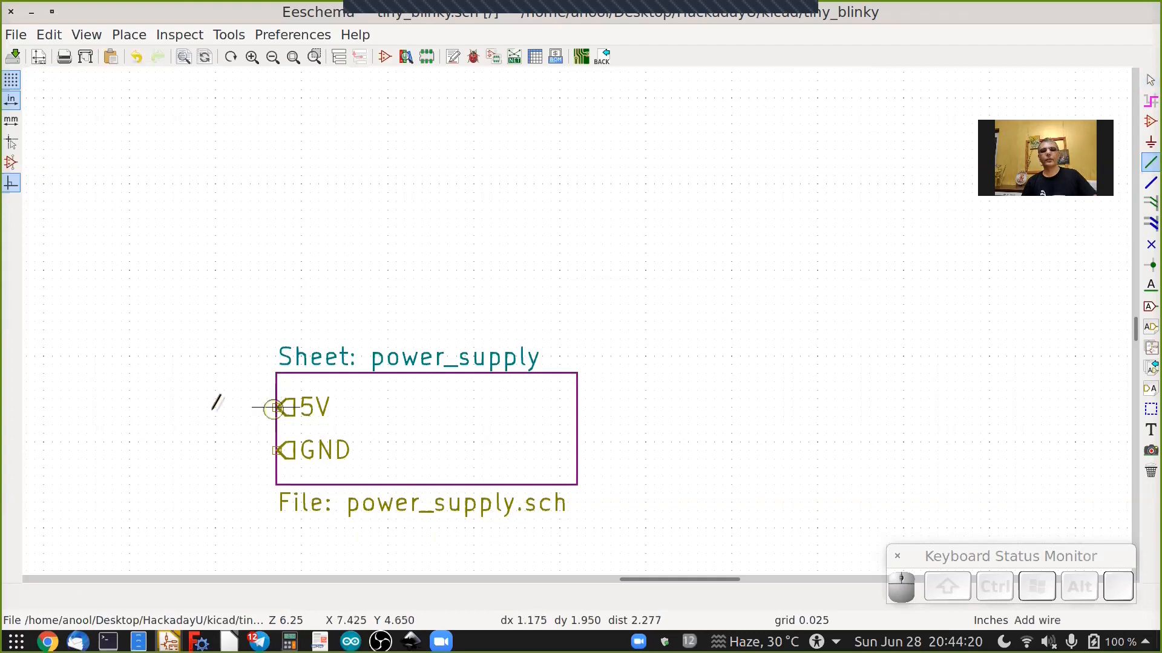
right_click(199, 407)
double_click(199, 407)
click(275, 451)
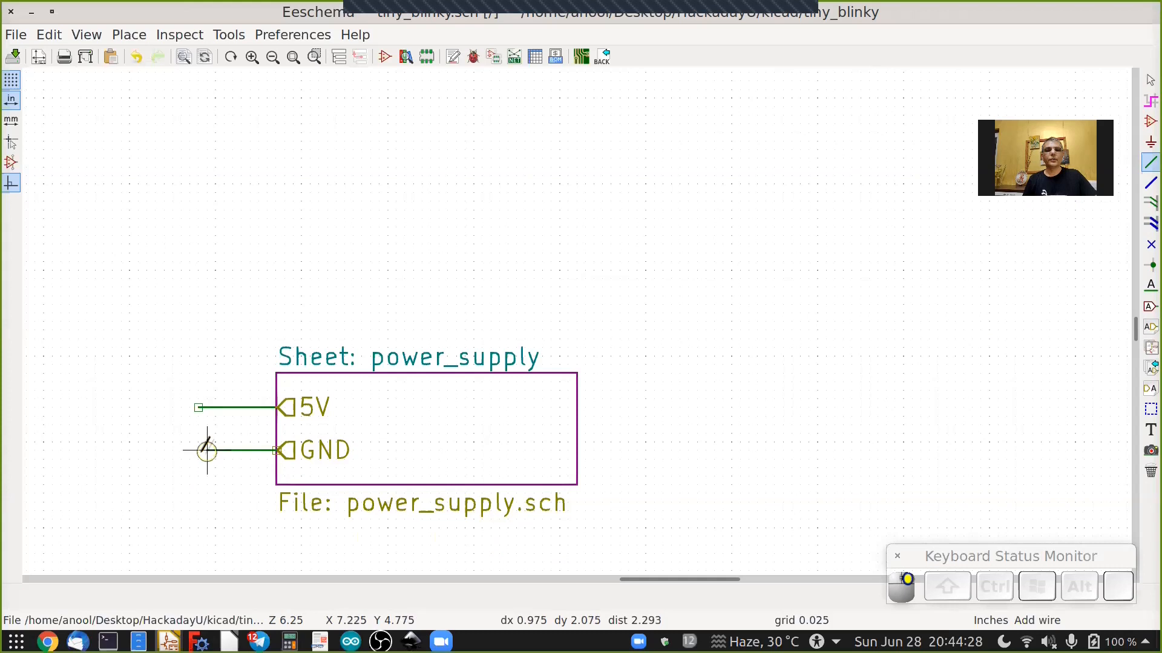
double_click(198, 450)
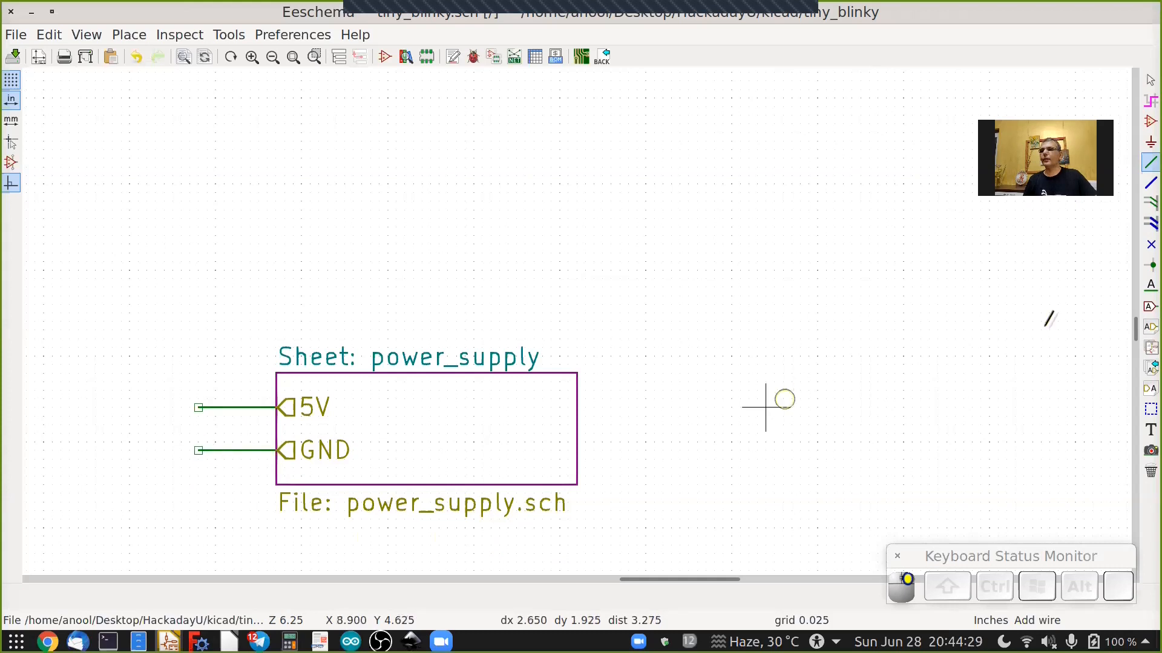
Attach a 5V net label, rotated to read horizontally, to the end of the 5V pin wire.
click(1149, 285)
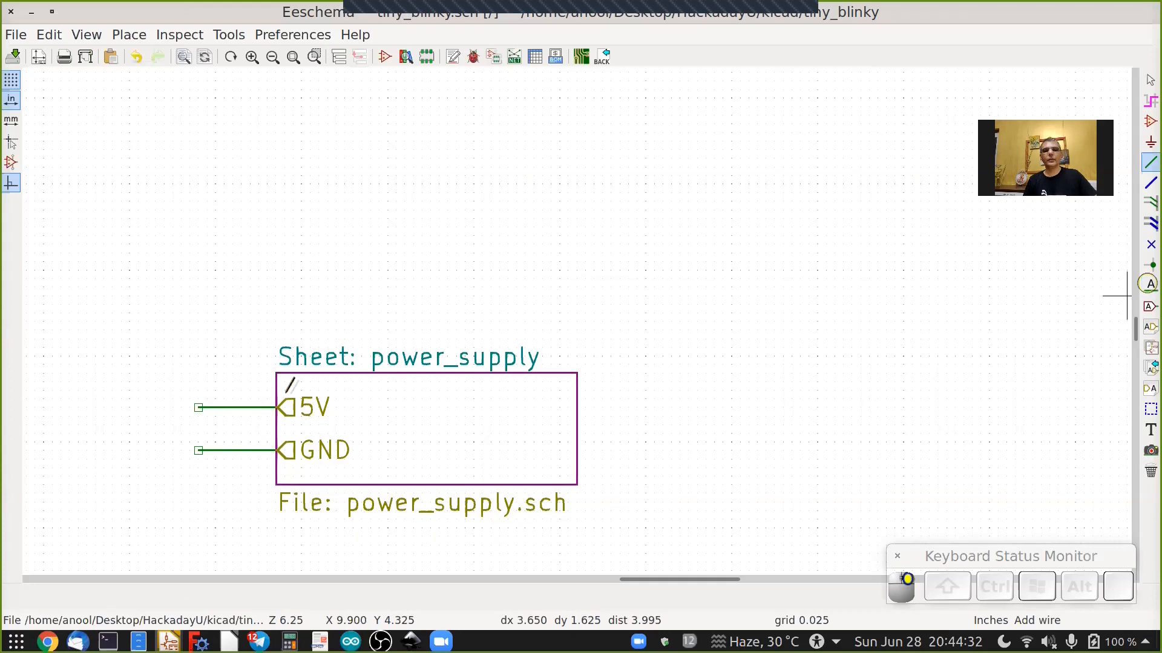
click(198, 407)
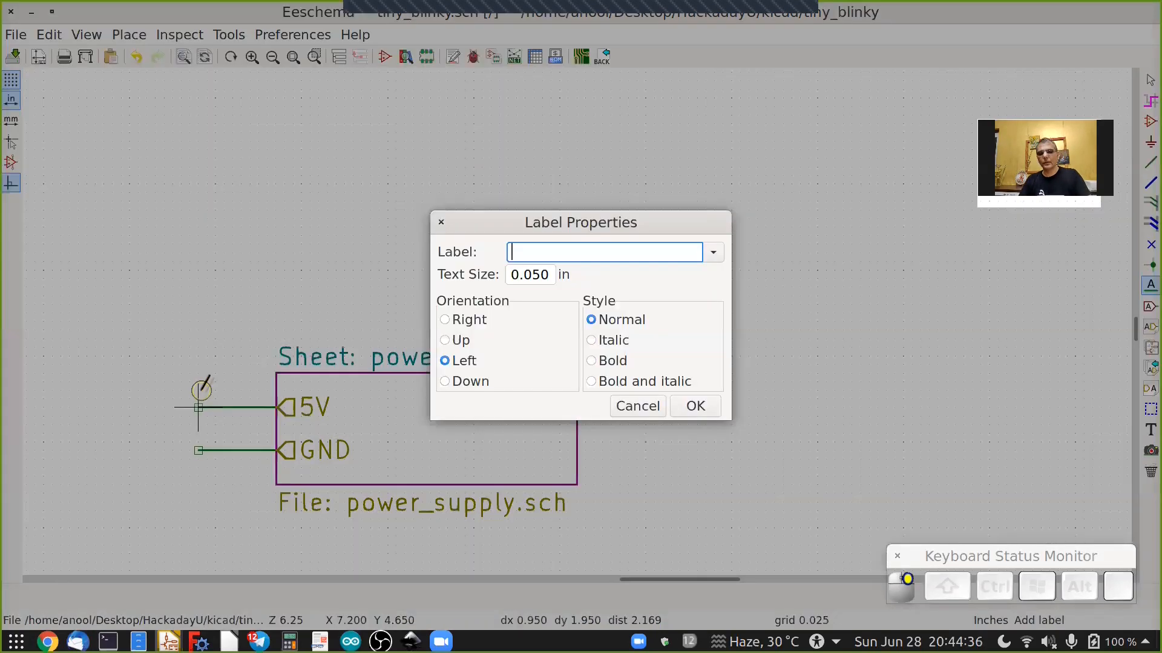
text(5V)
key(Return)
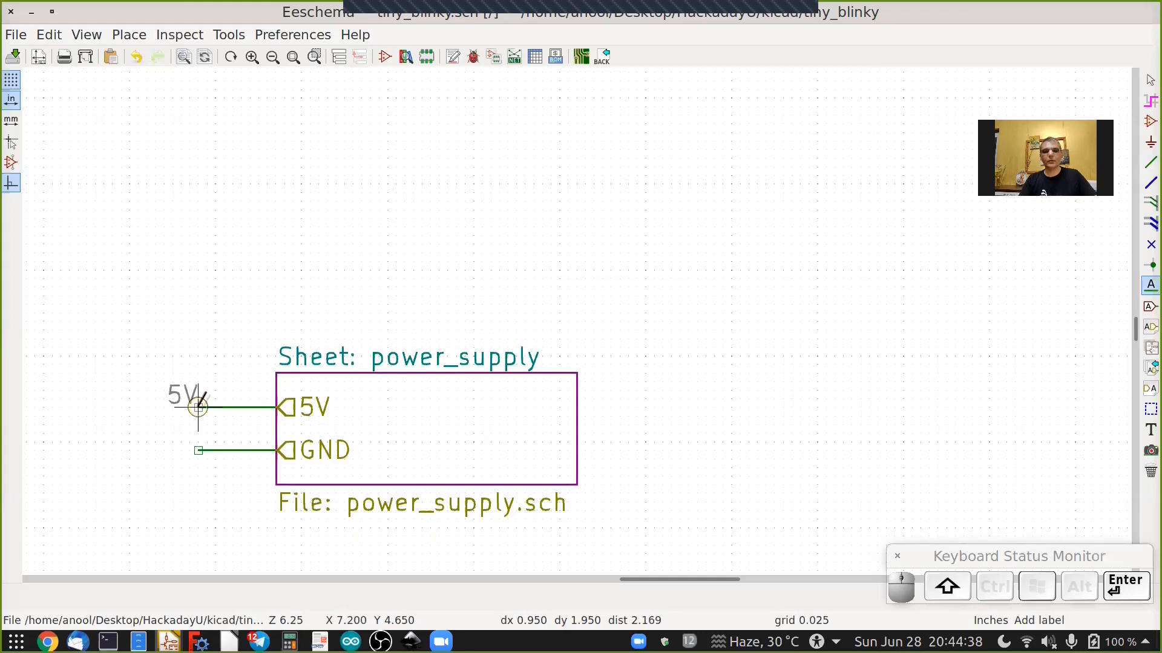
key(r)
click(198, 407)
Attach a GND net label, rotated to read horizontally, to the end of the GND pin wire.
click(198, 450)
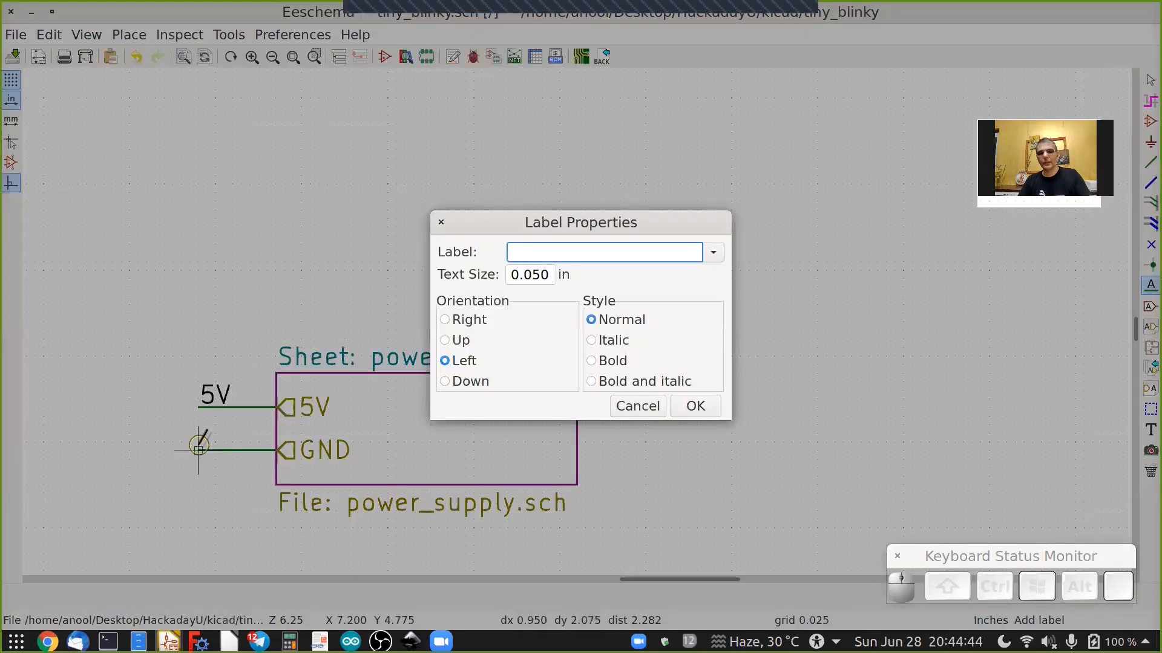
text(GND)
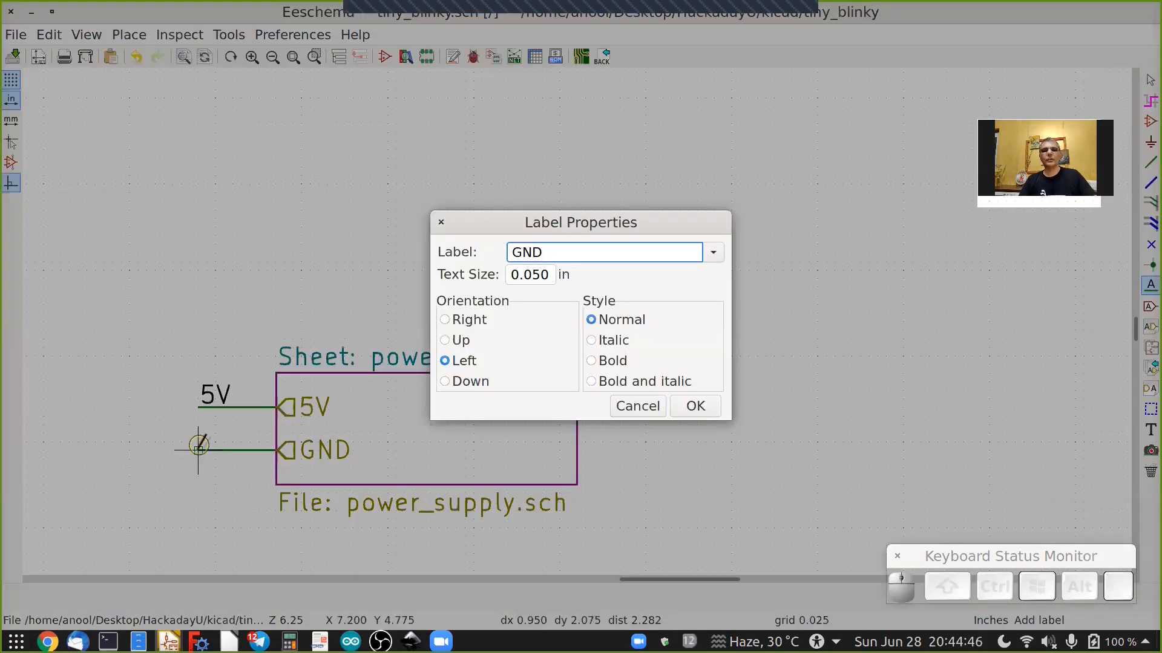
key(Return)
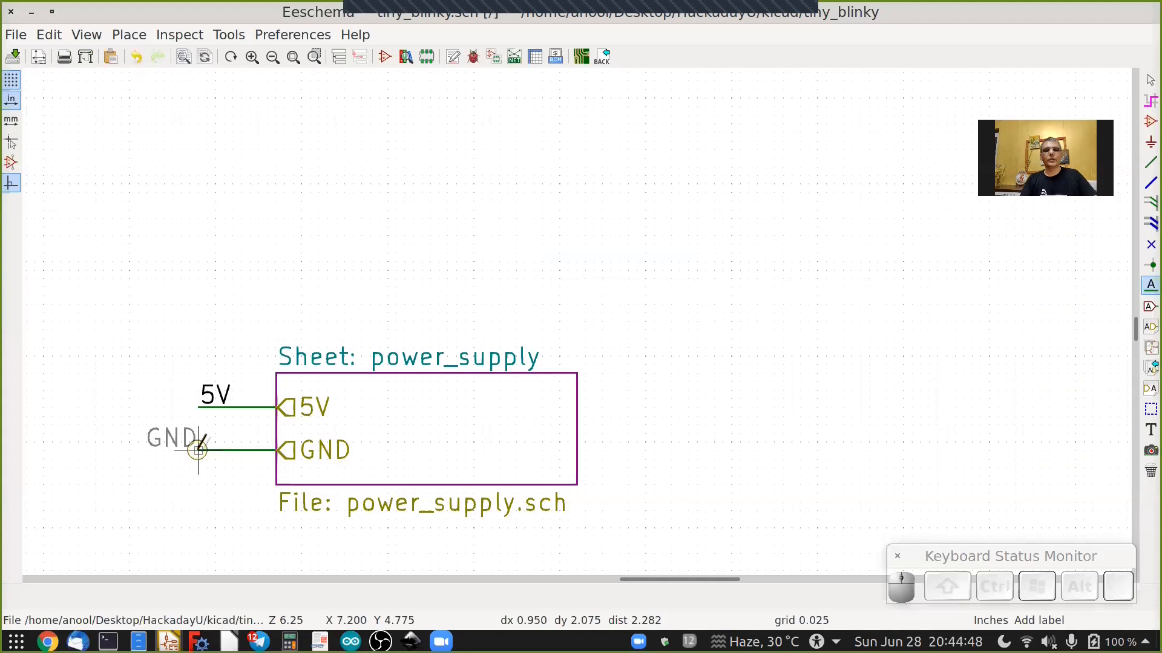
key(r)
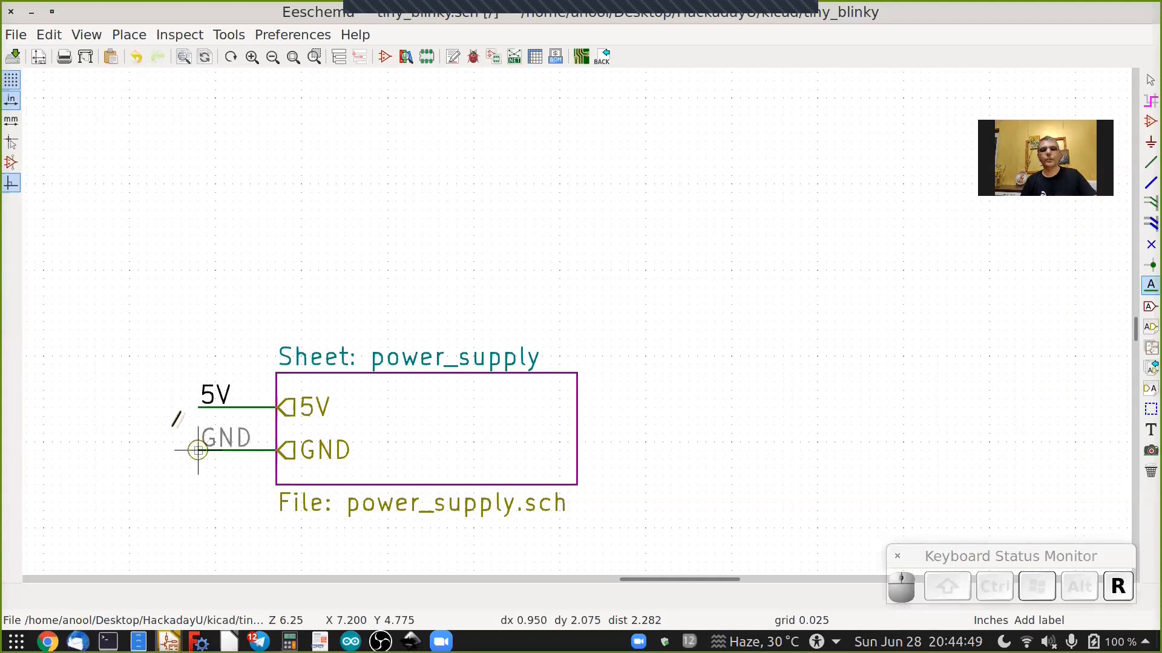
click(198, 450)
scroll(172, 425, down, 2)
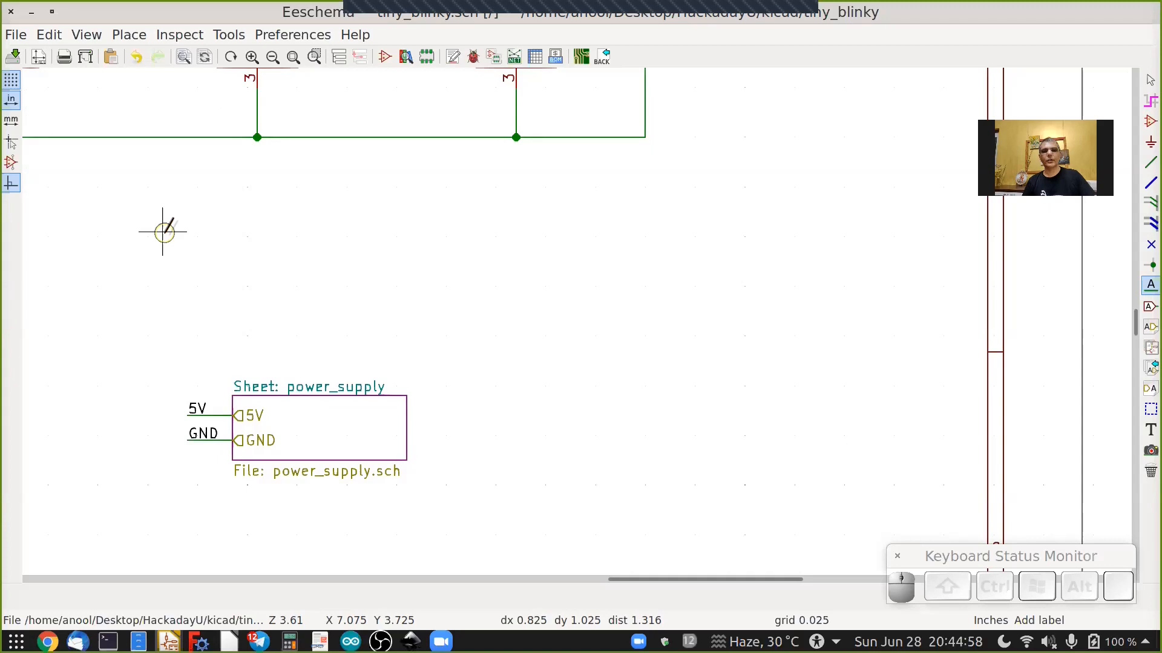
key(Escape)
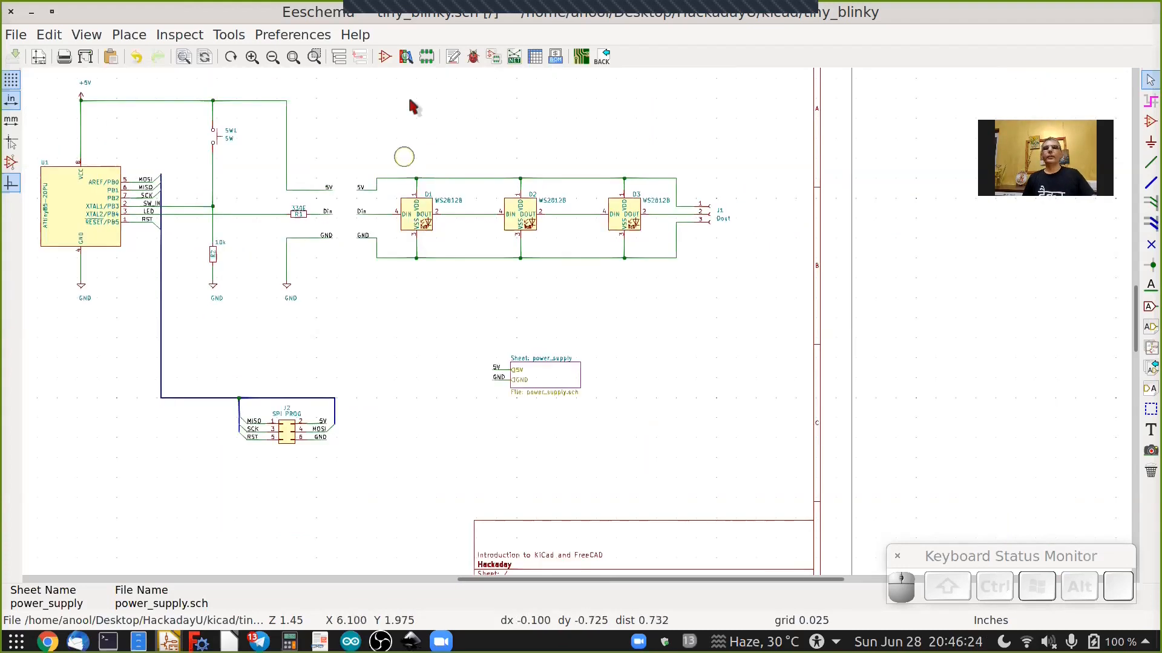
Run the electrical rules check on the schematic, glancing at its pin-connection options.
click(473, 57)
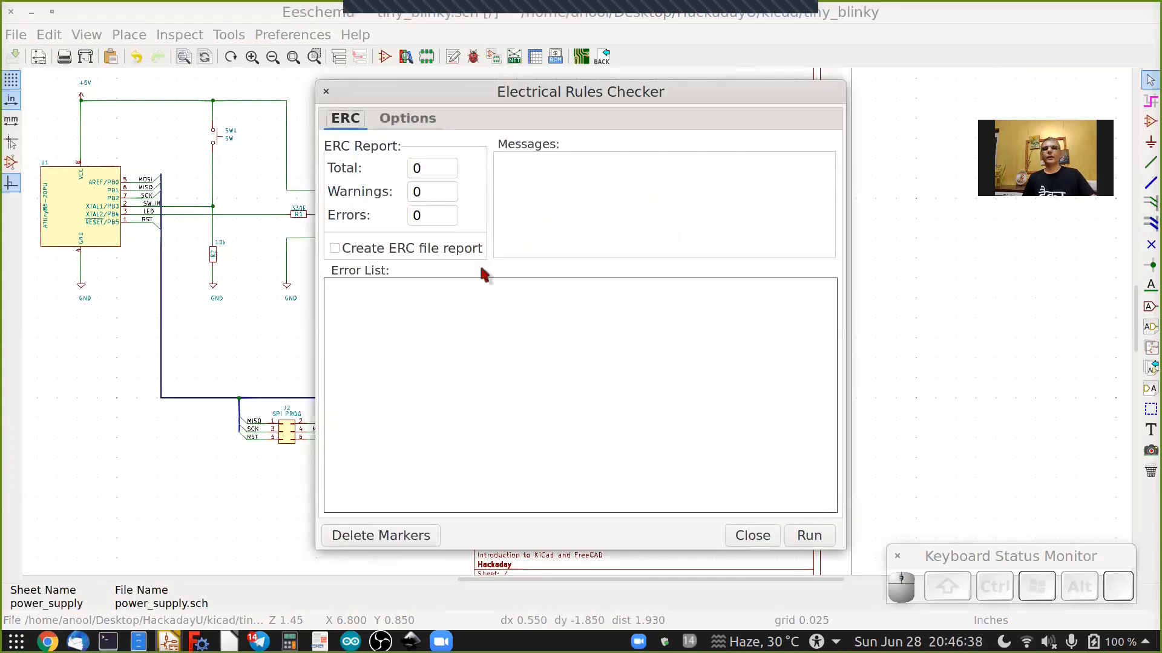
click(407, 119)
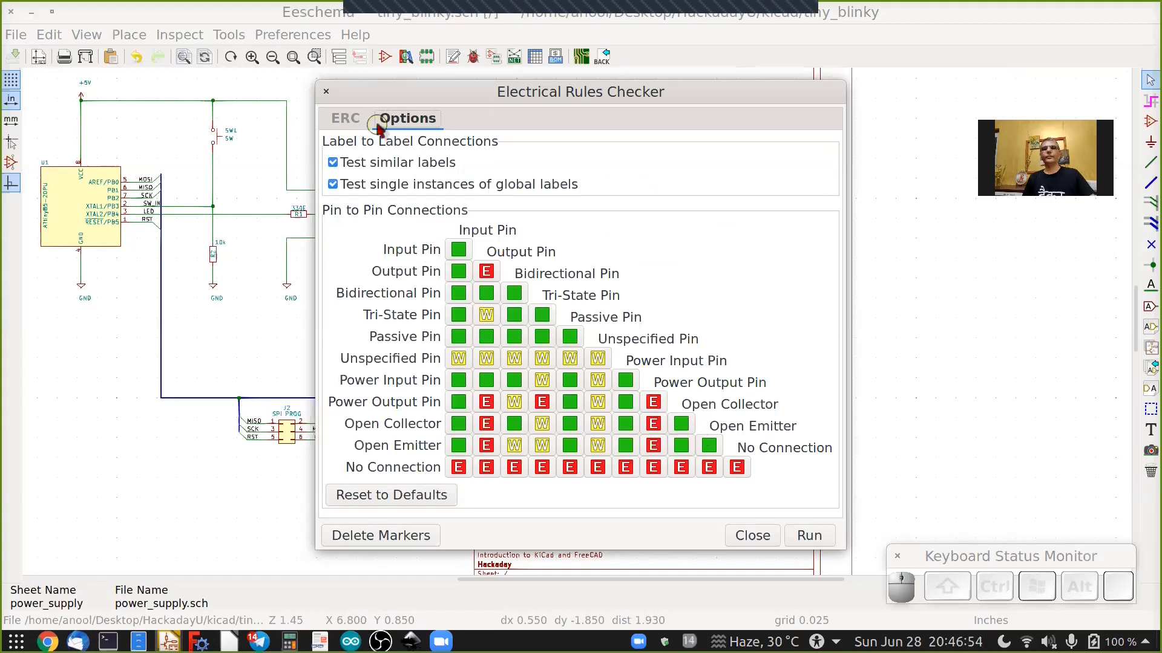
click(349, 120)
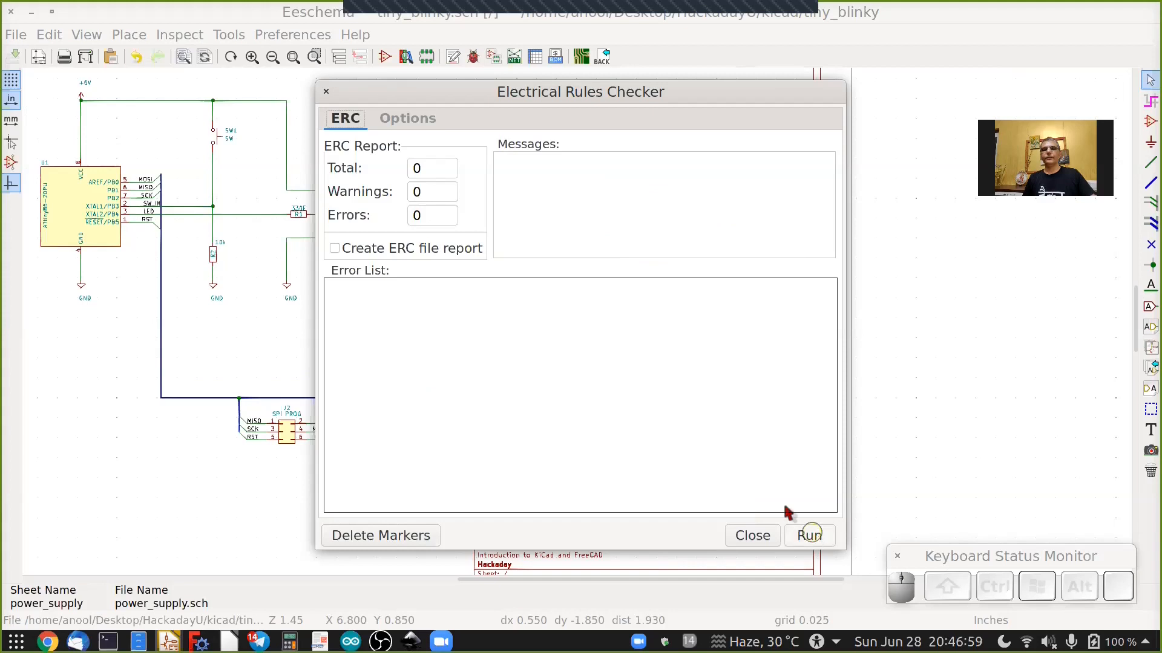
click(805, 536)
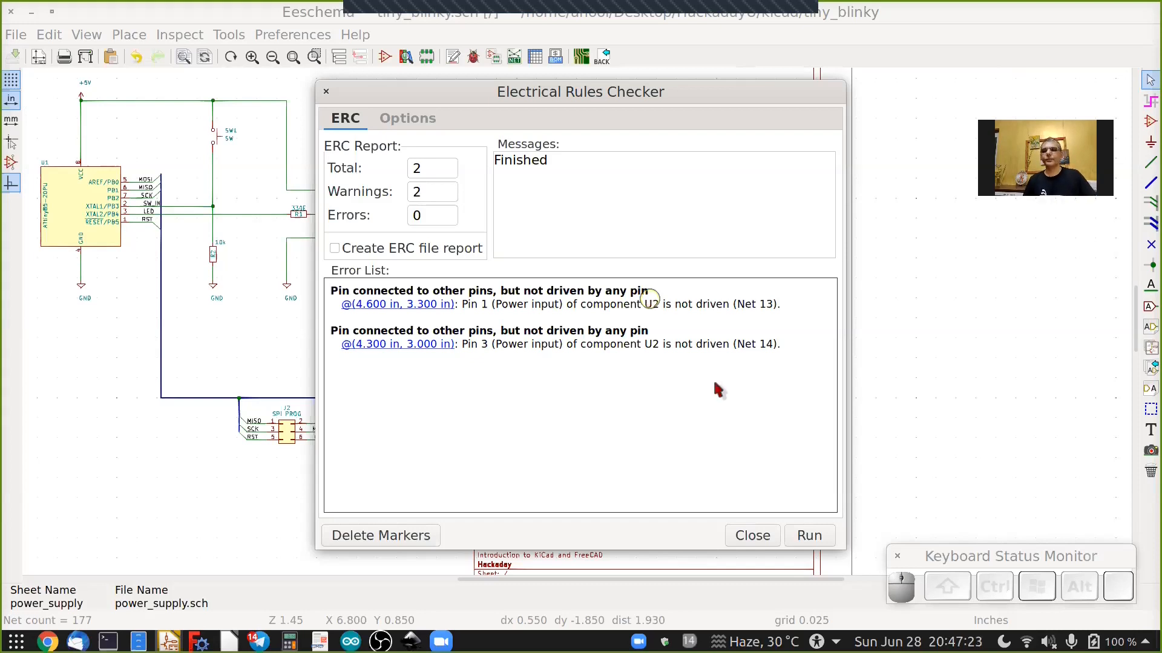
click(752, 536)
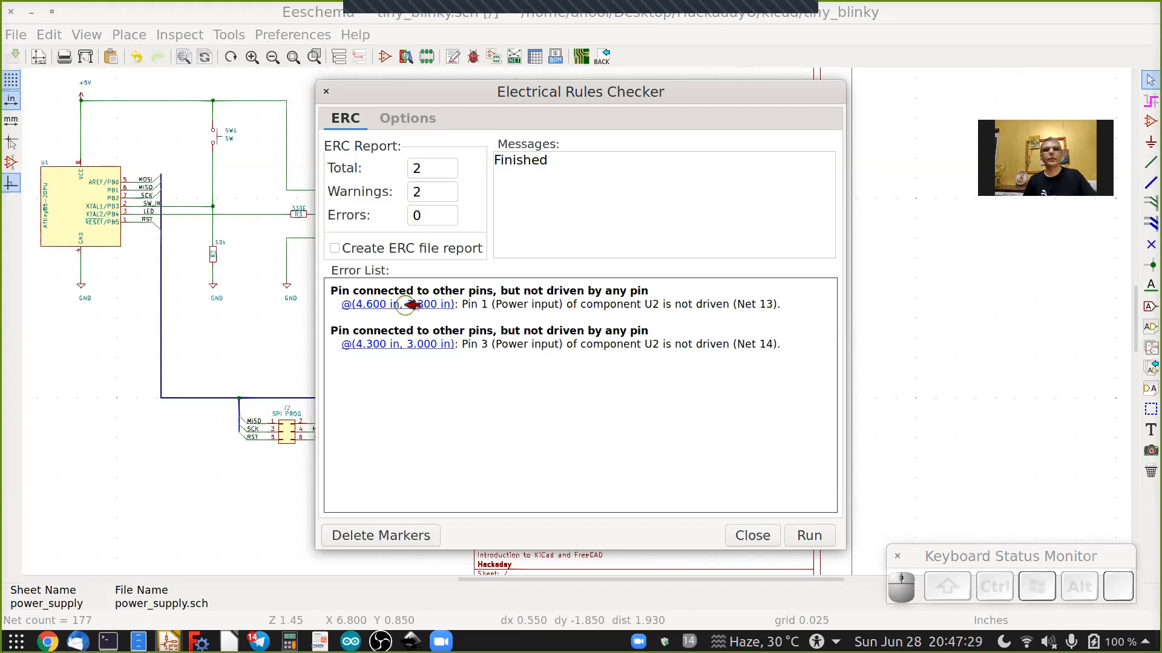
Jump to the first ERC marker and inspect the regulator's input and ground pins in the power_supply sheet.
click(405, 305)
click(764, 536)
scroll(256, 261, up, 3)
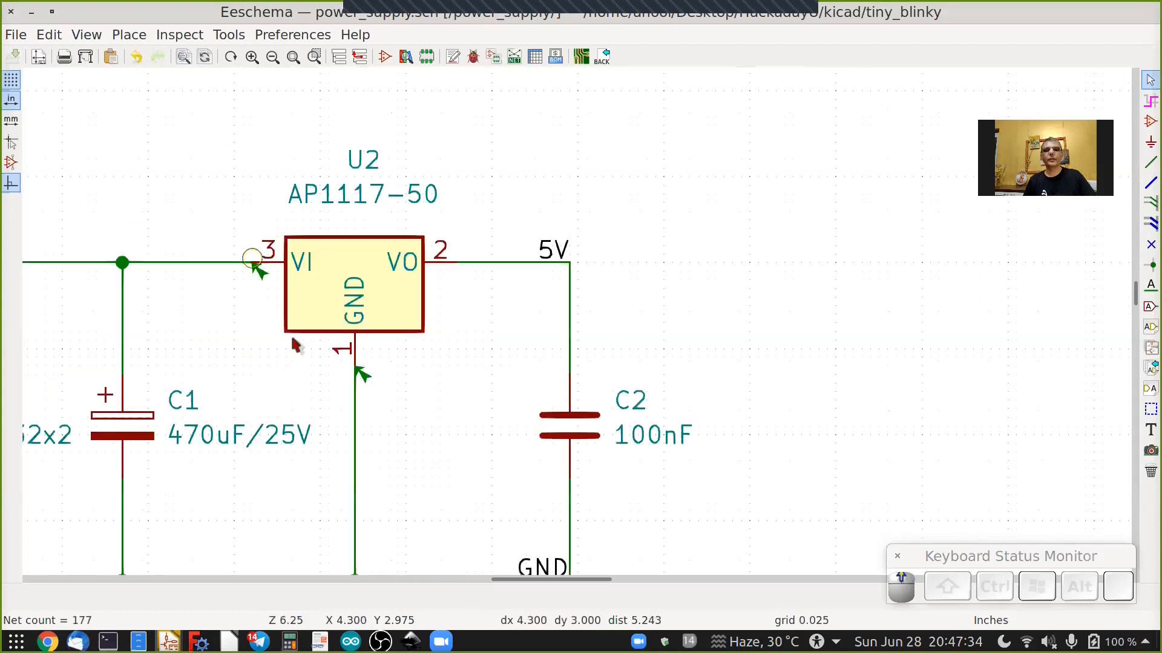
scroll(292, 343, up, 2)
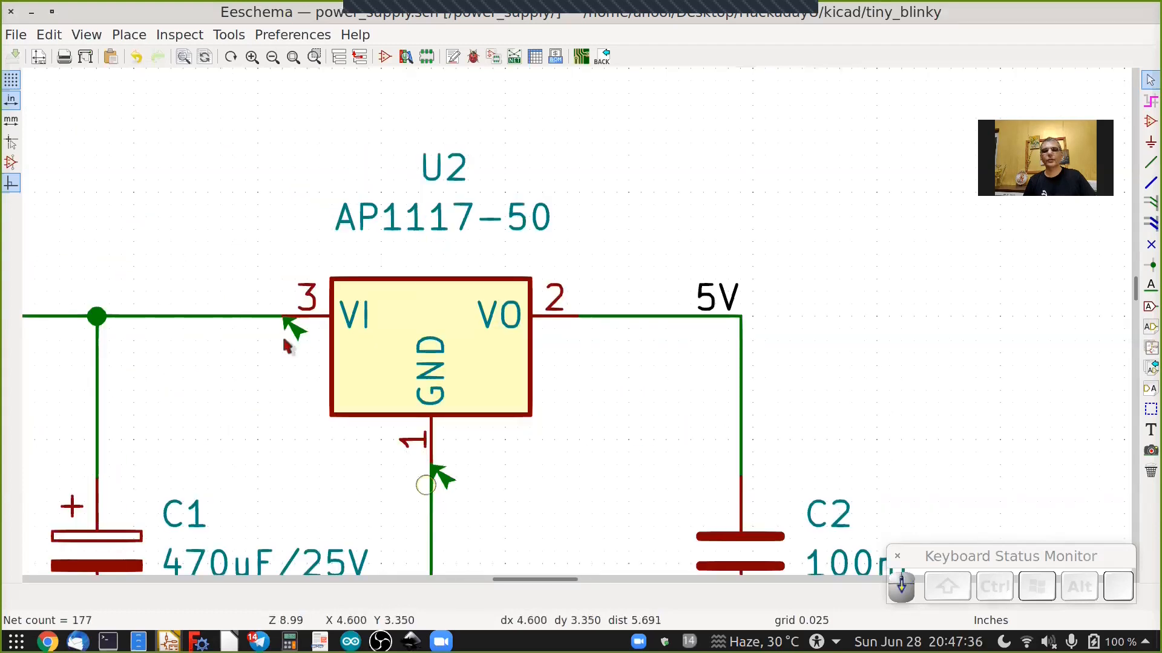
right_click(294, 330)
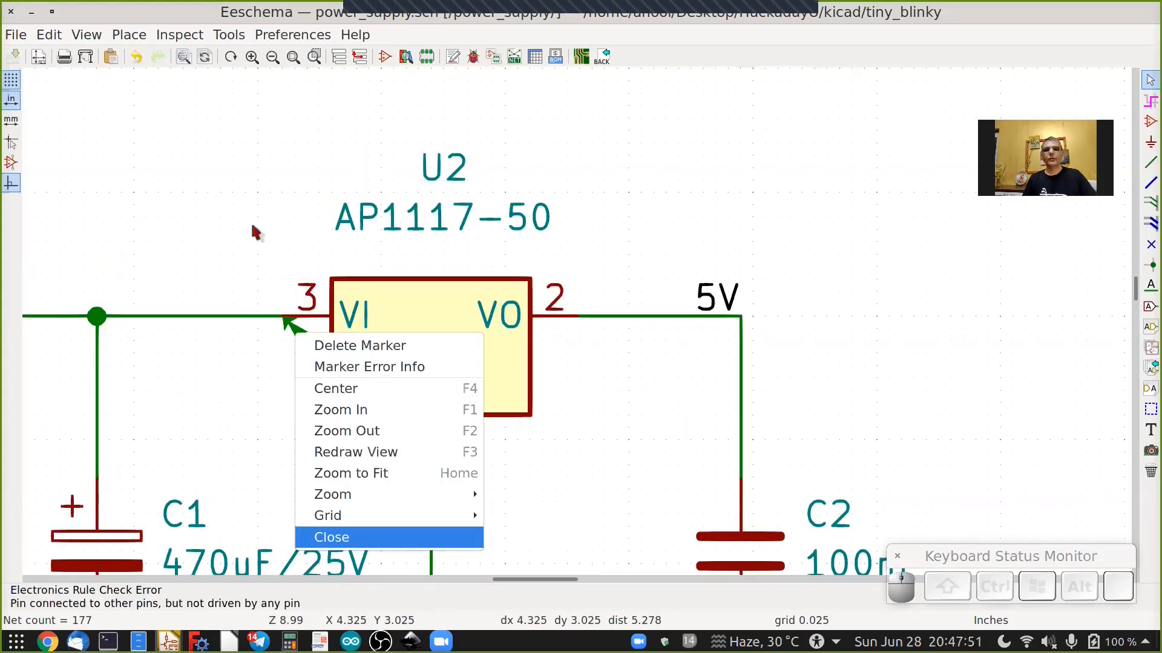
click(278, 304)
scroll(278, 304, down, 2)
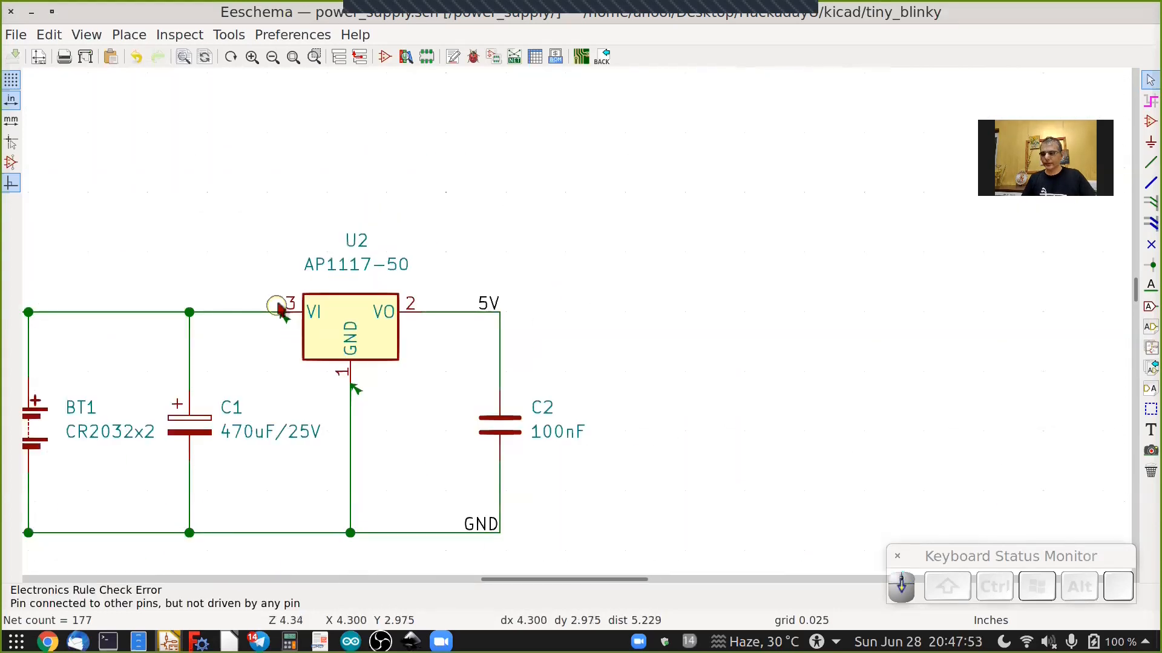
middle_drag(280, 311, 692, 311)
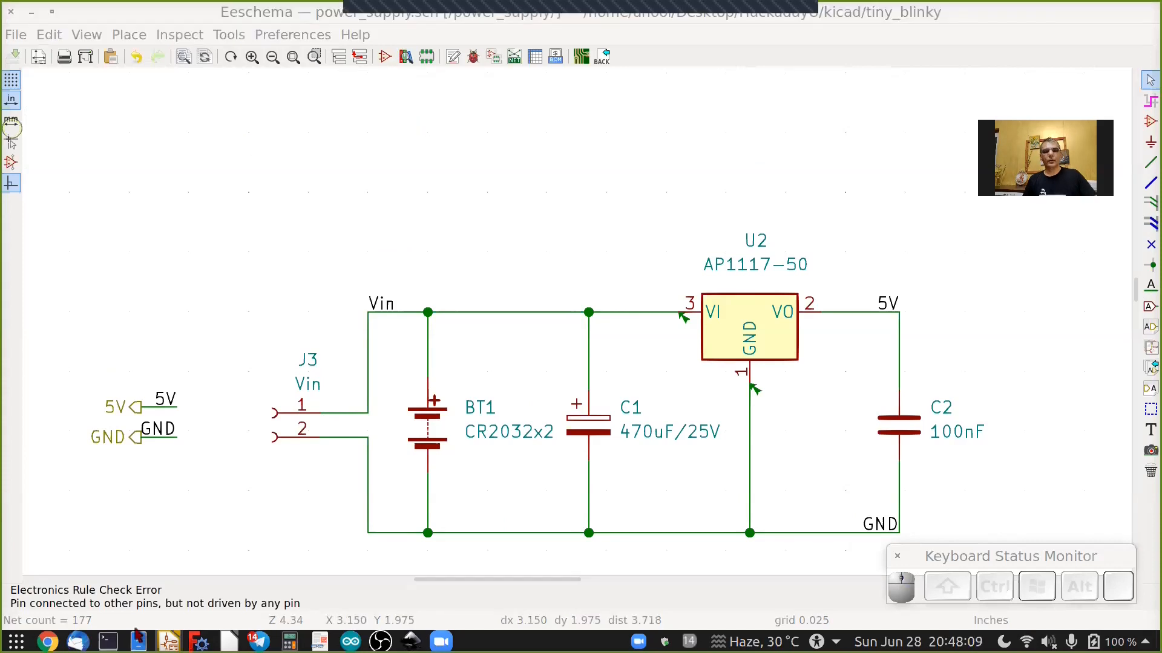
Open the symbol library browser and view the AP1117-50 regulator symbol's pin types.
mouse_move(138, 637)
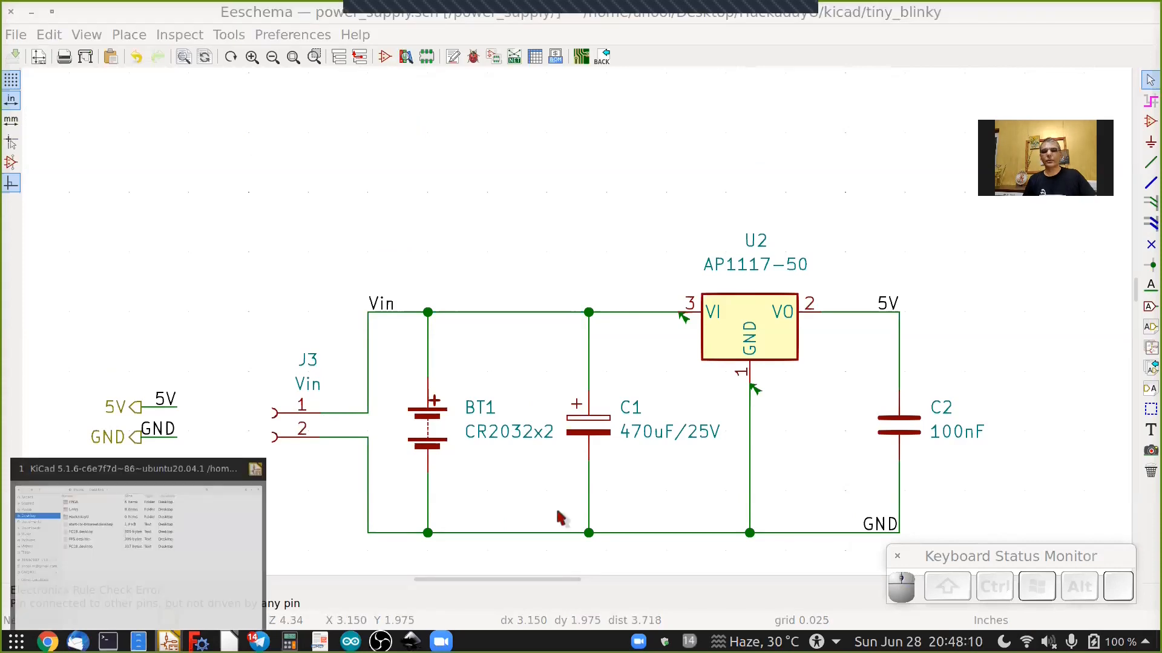
click(590, 510)
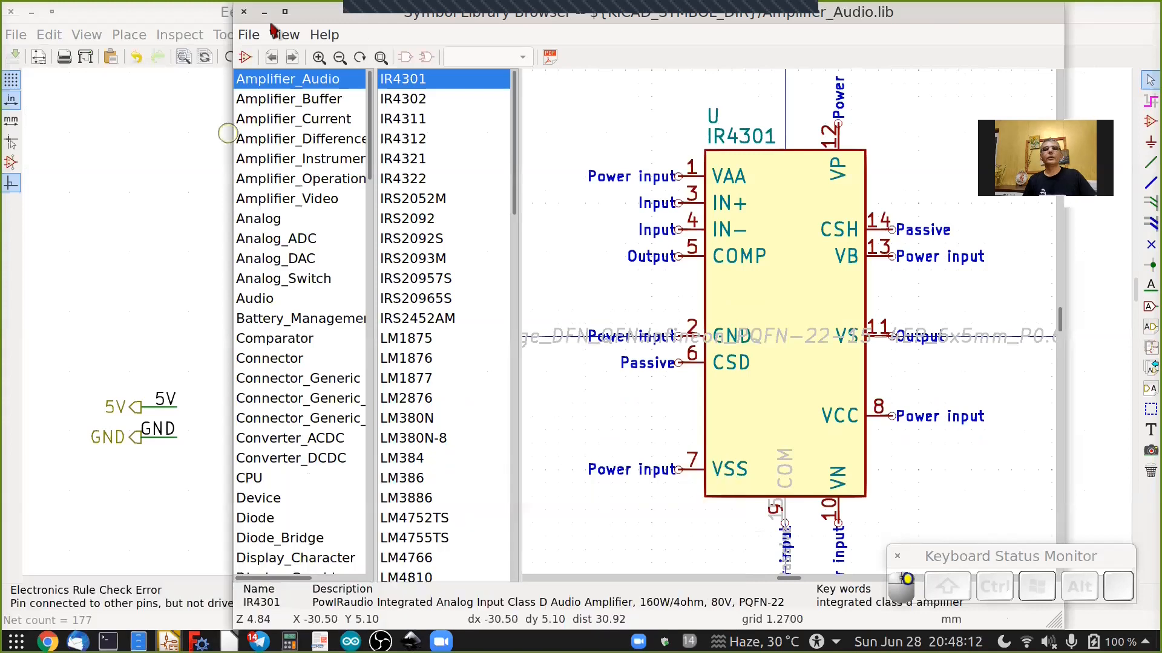
click(284, 12)
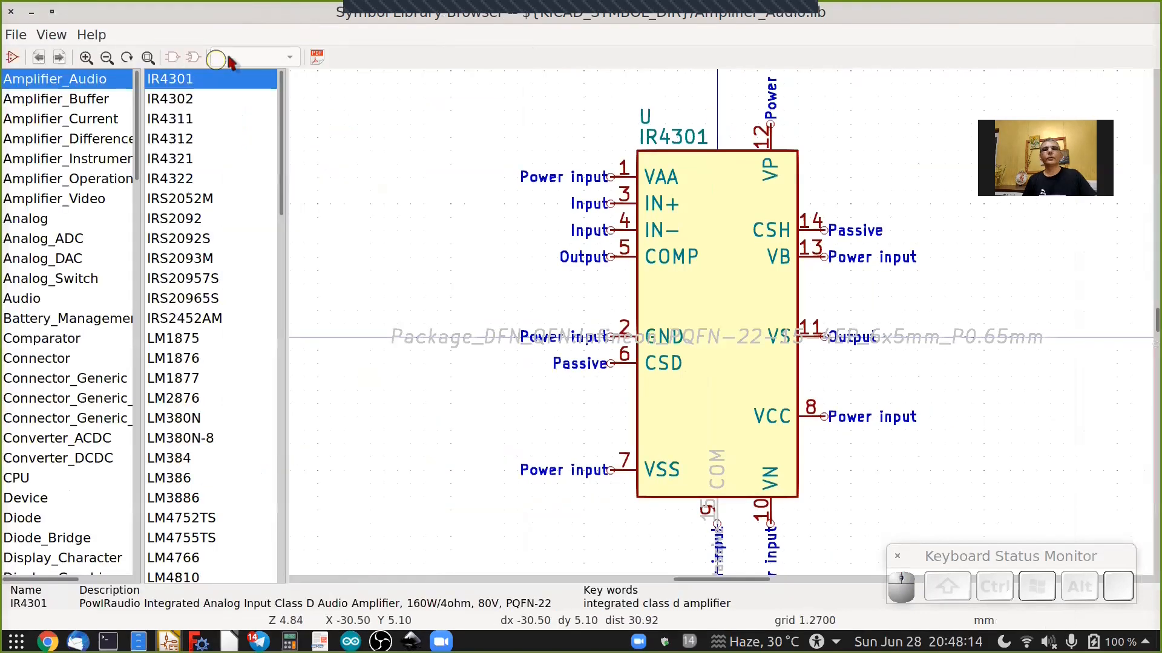
click(13, 58)
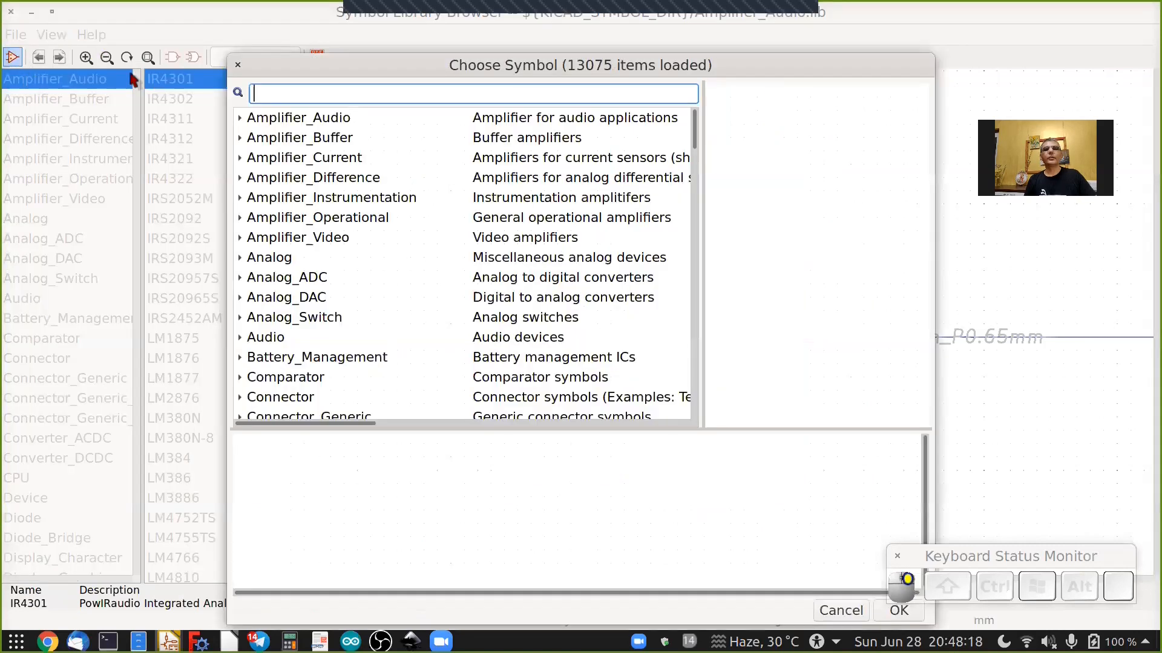
text(1)
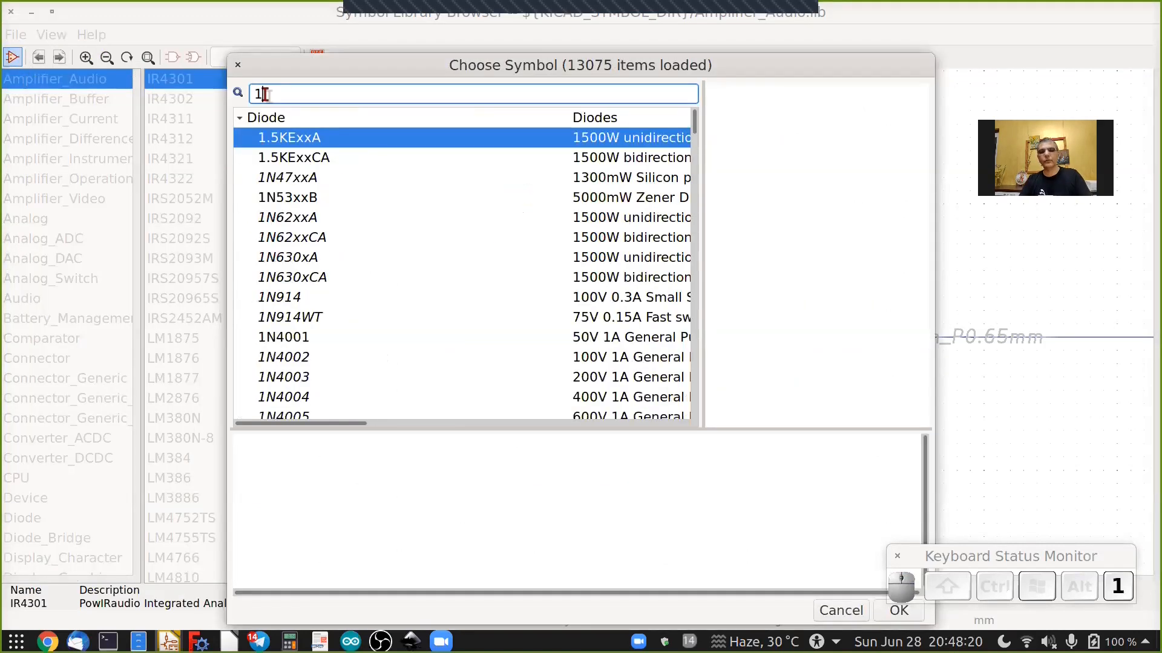
text(117)
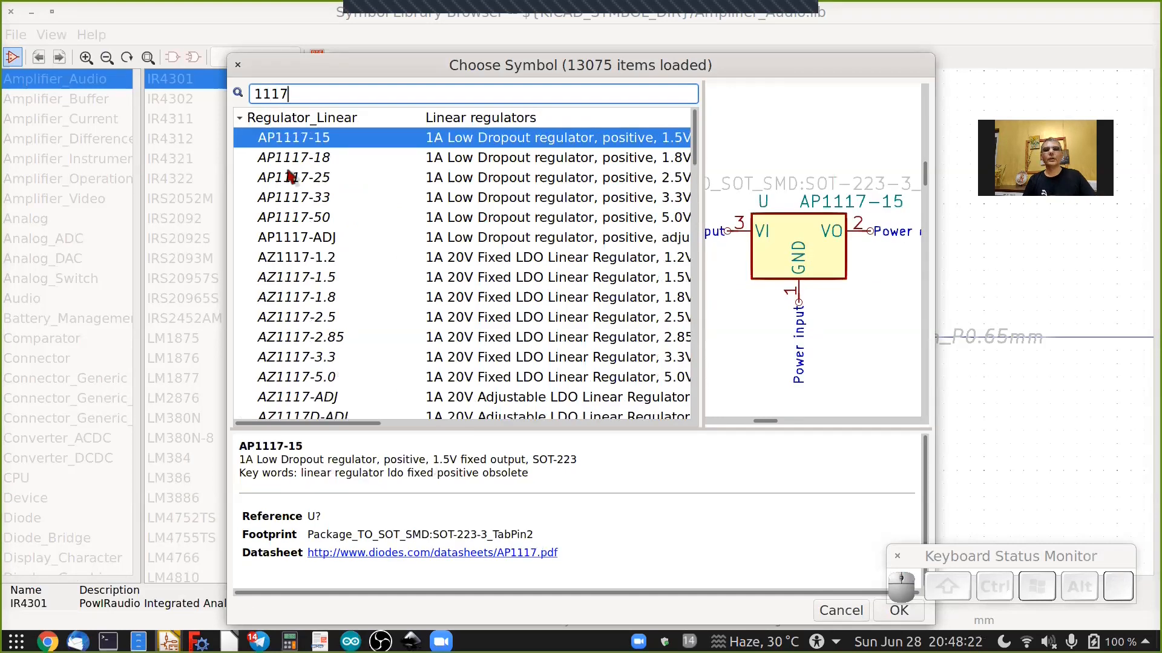
click(296, 219)
click(885, 611)
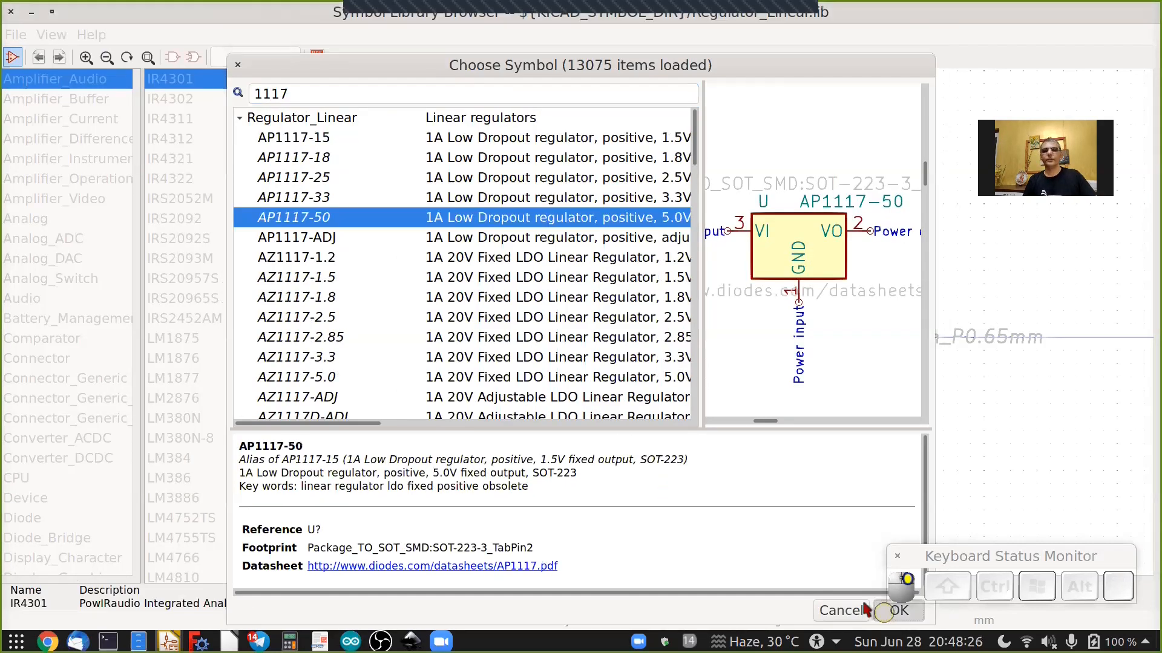
scroll(778, 344, down, 3)
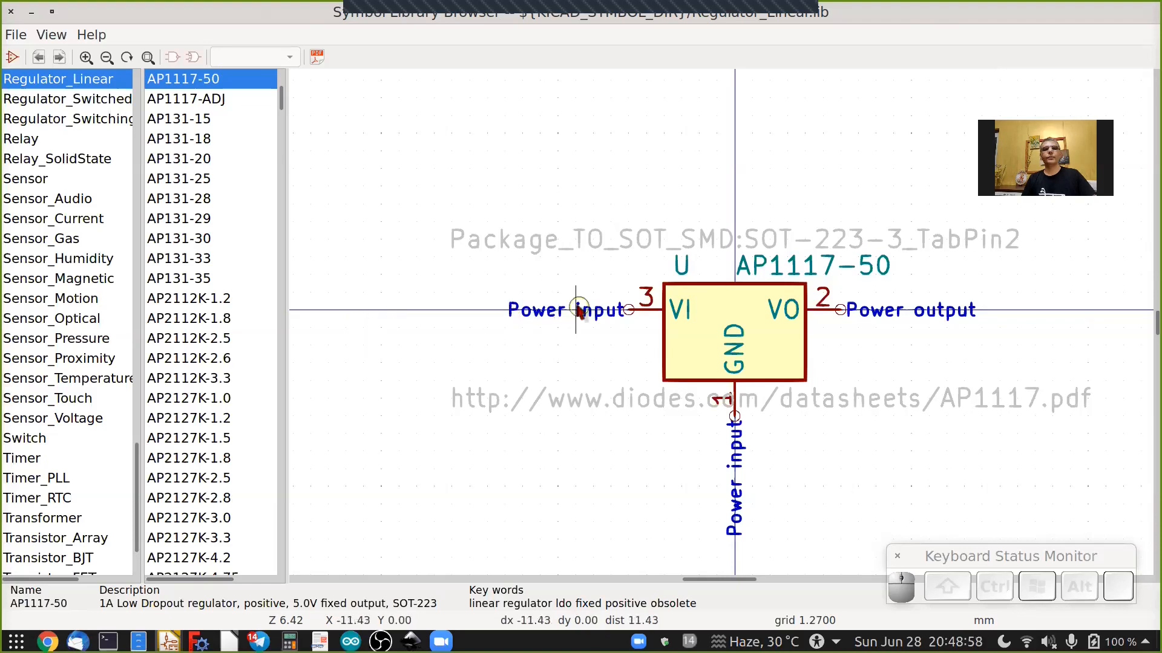
Search the symbol chooser for batt and inspect the Battery symbol's pin types.
click(12, 58)
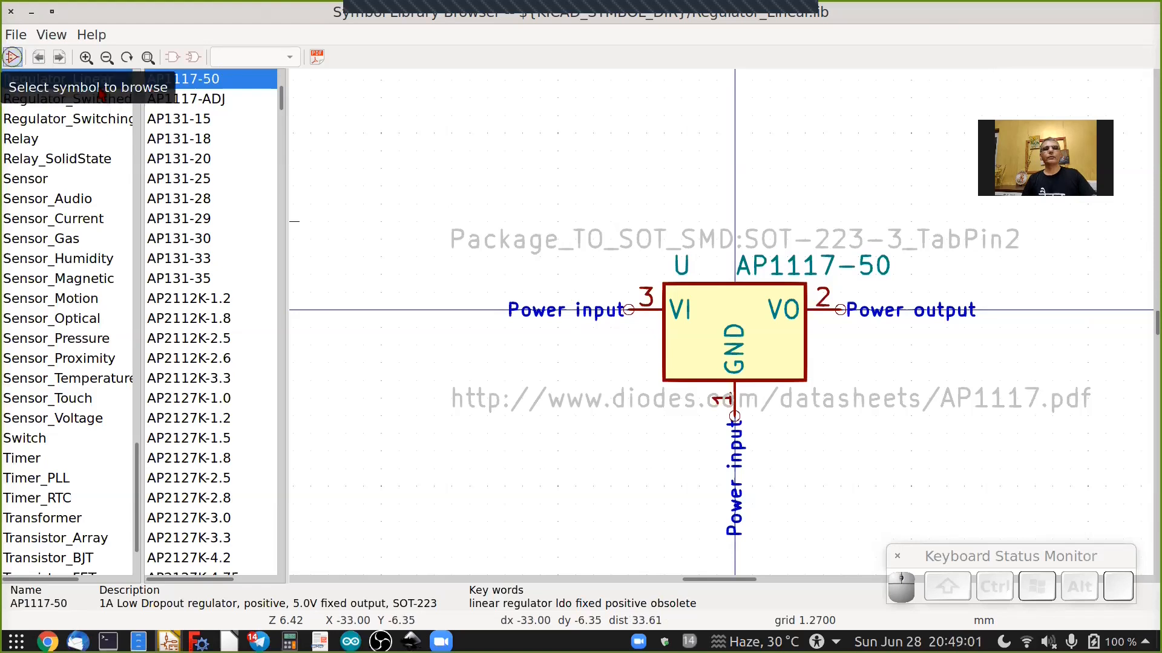
text(b)
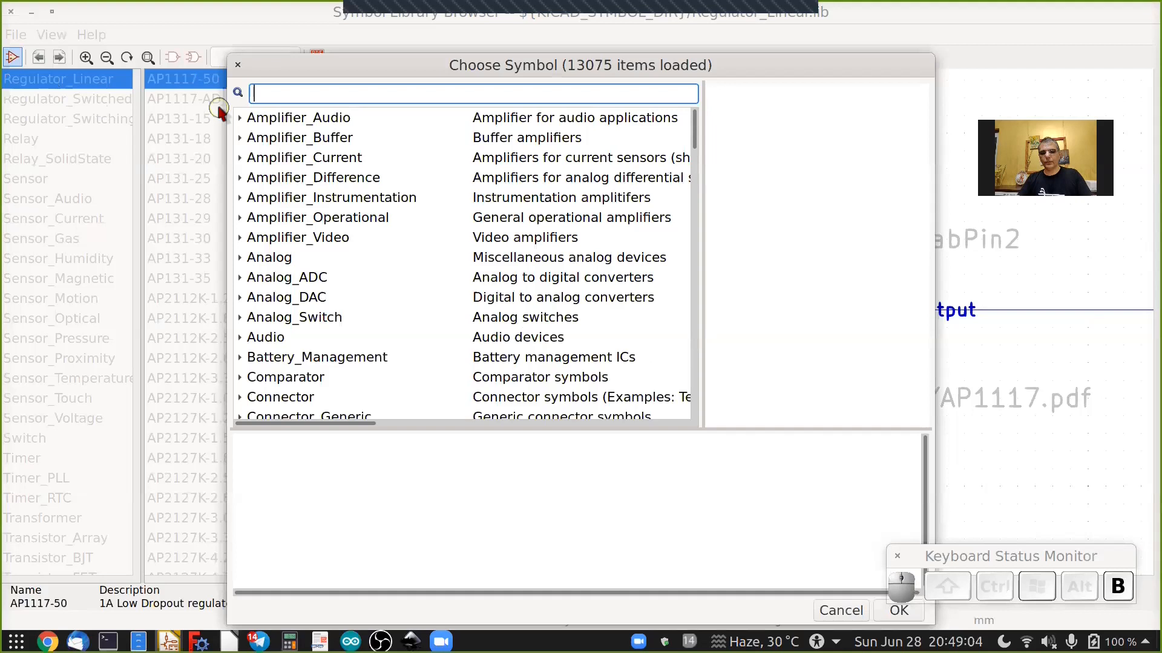
text(att)
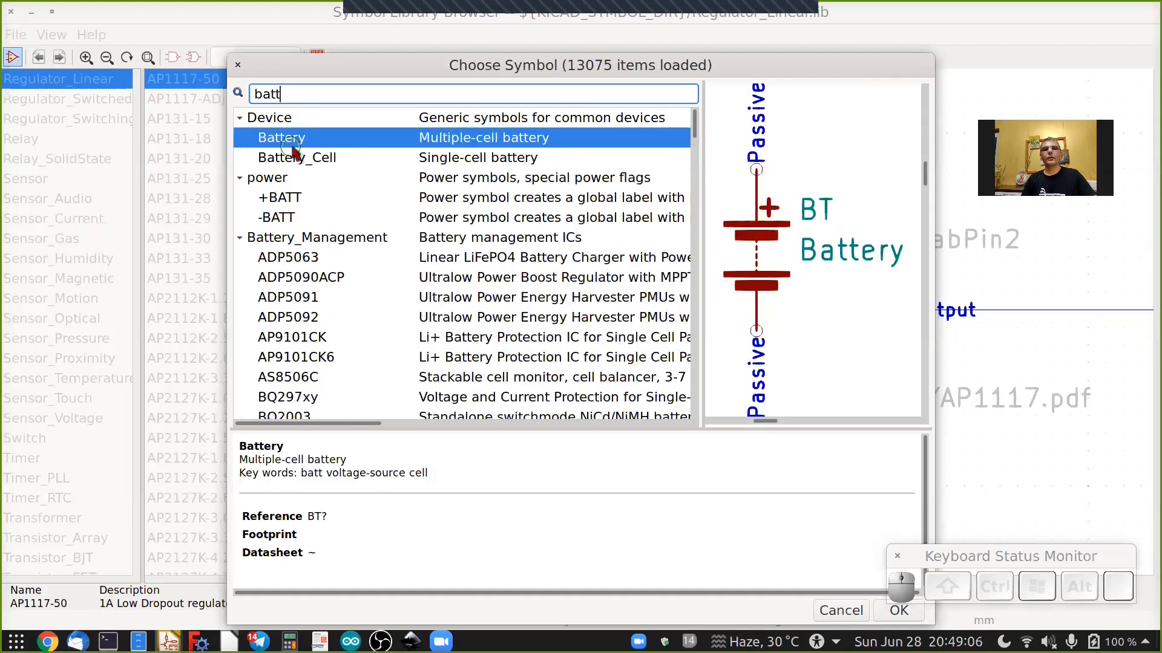
right_click(287, 143)
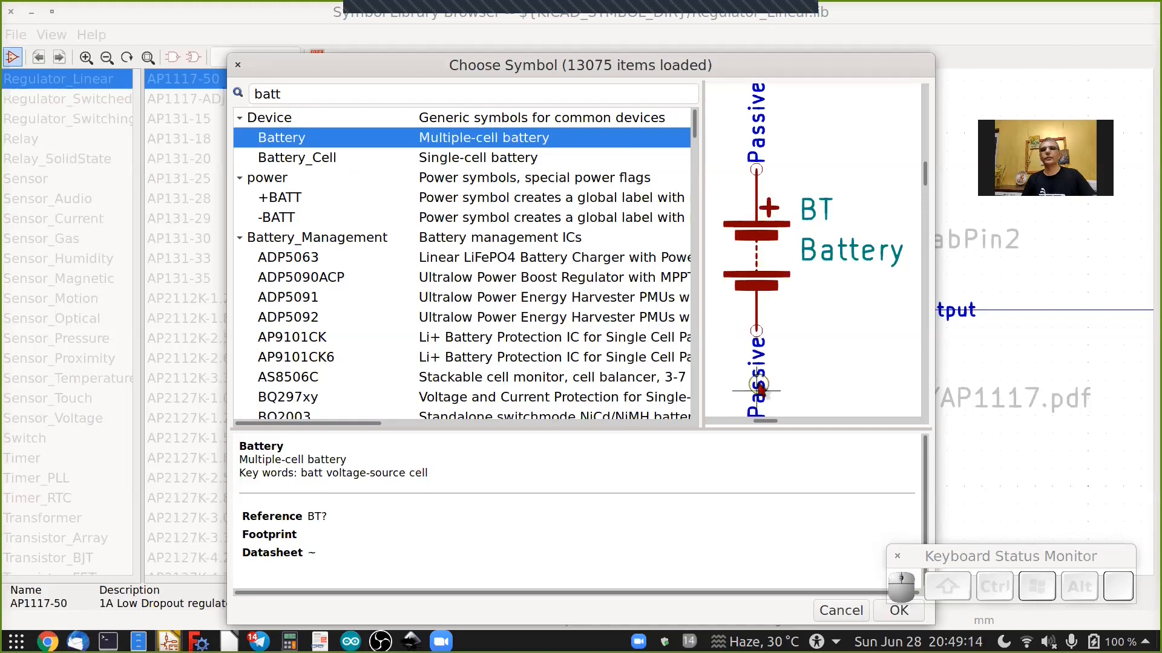
Search for conn, view the Conn_01x02_Female symbol's pins, and close the library browser.
double_click(275, 93)
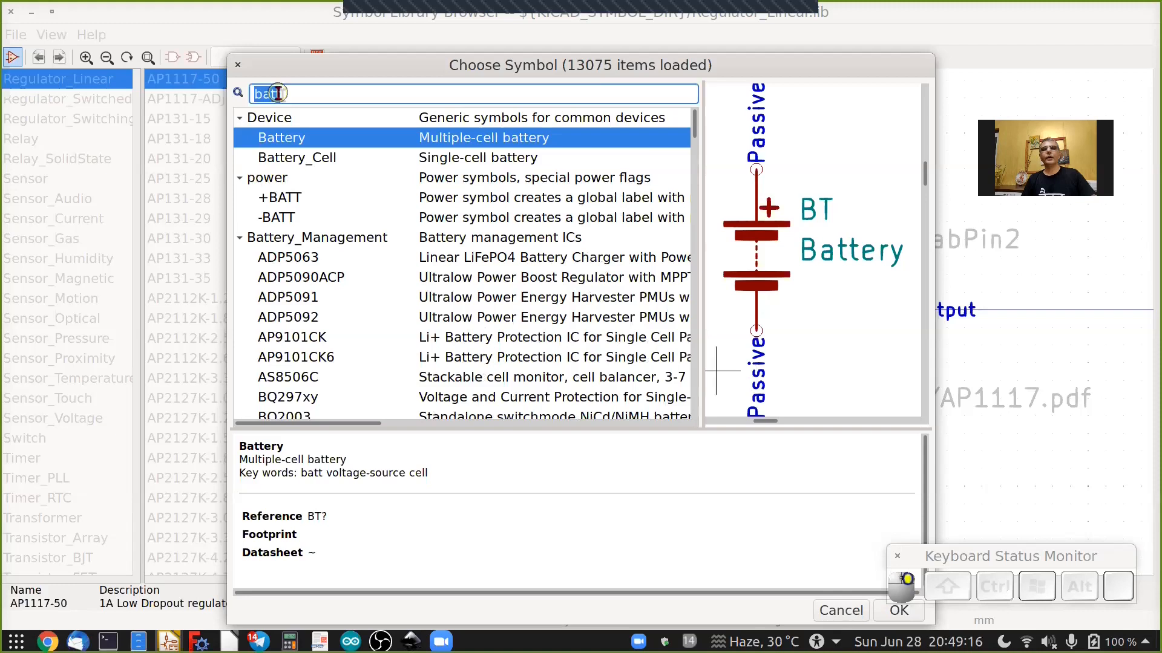
text(conn)
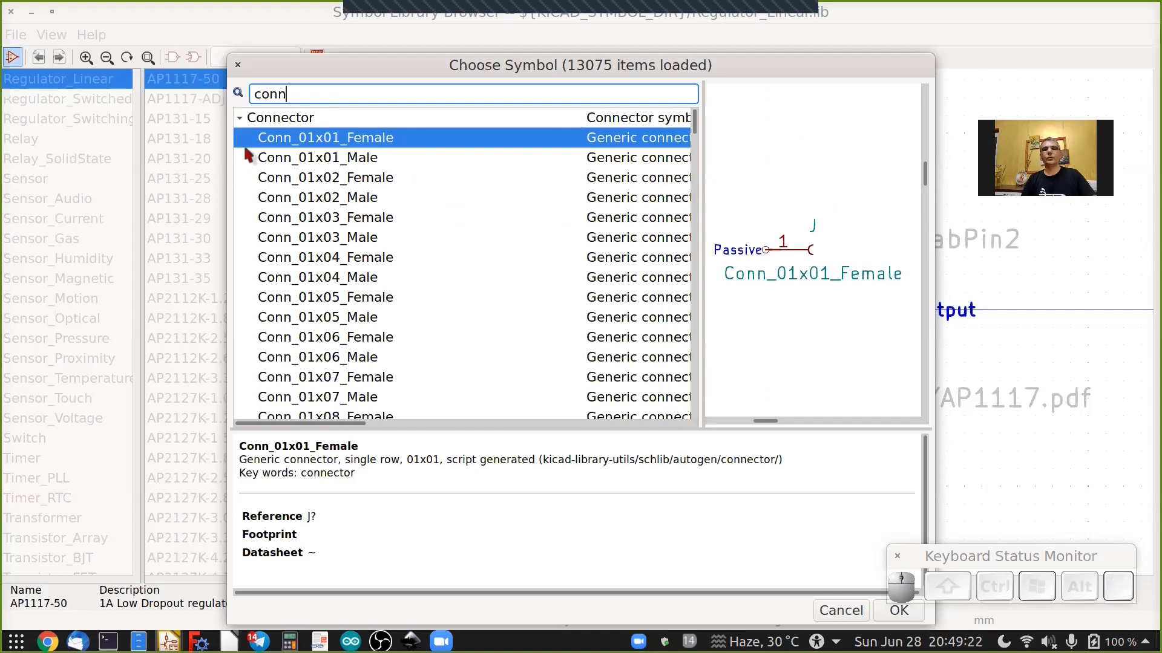
scroll(753, 291, down, 2)
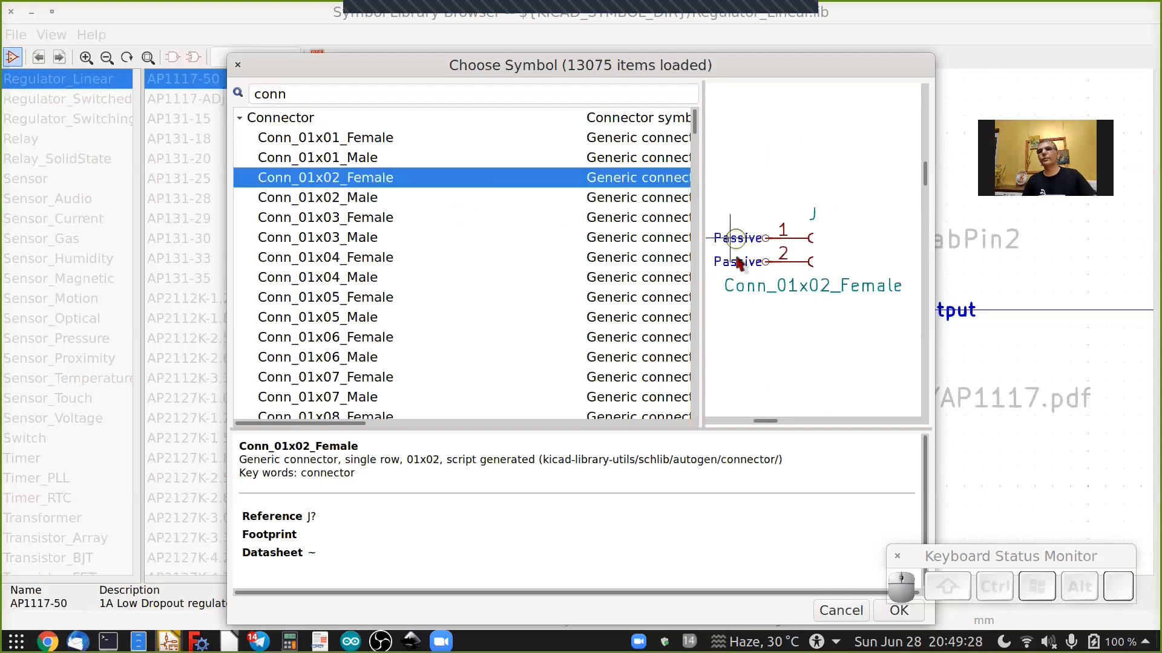
click(876, 611)
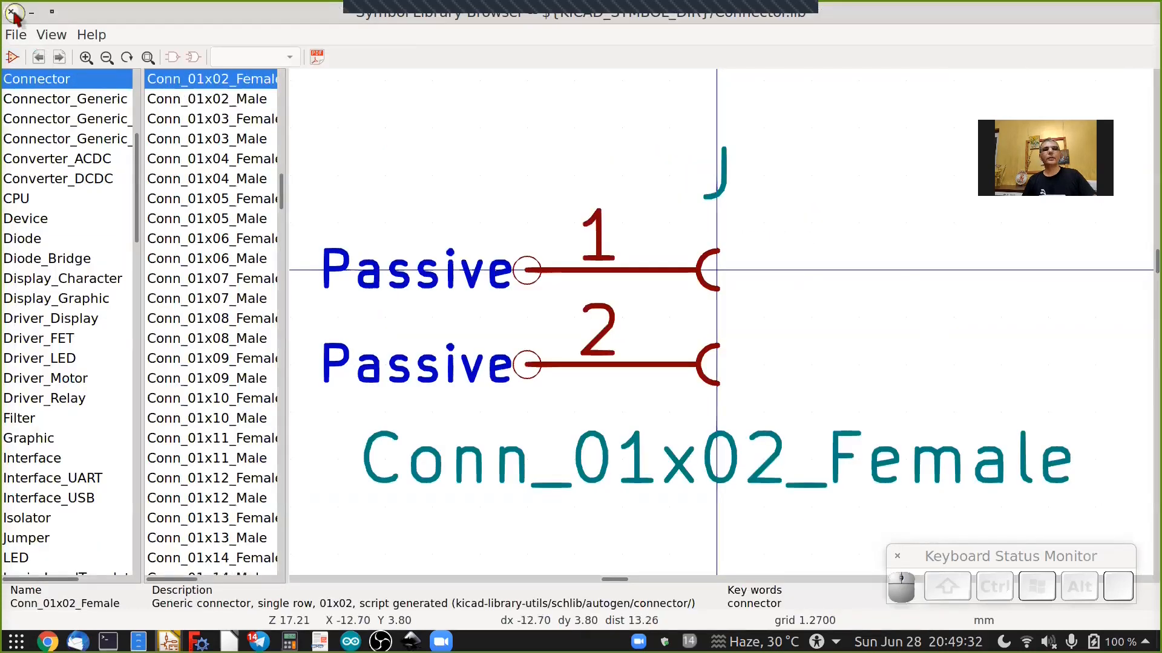
click(12, 12)
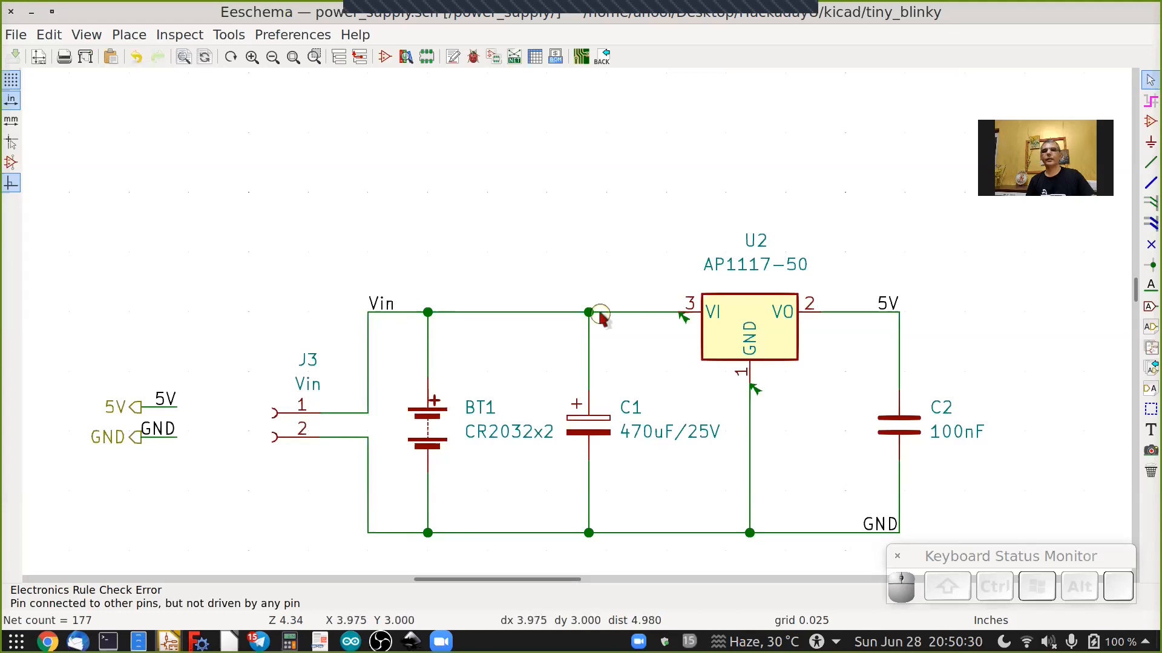
Place a PWR_FLAG power symbol on the Vin net above the battery.
click(1149, 144)
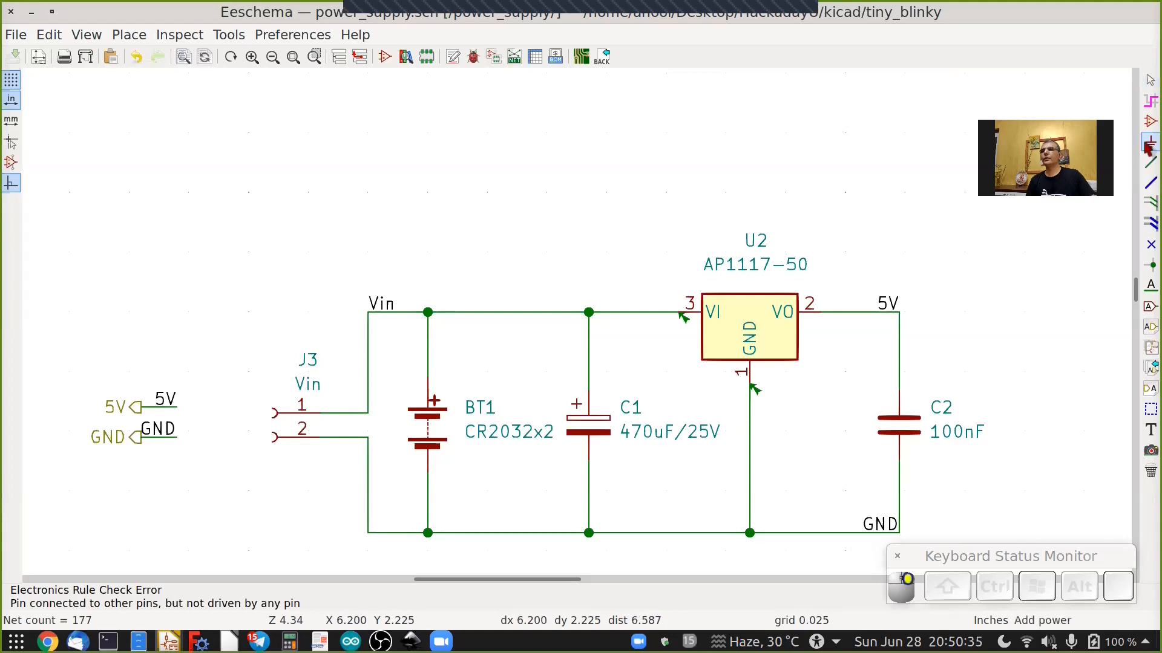
click(427, 283)
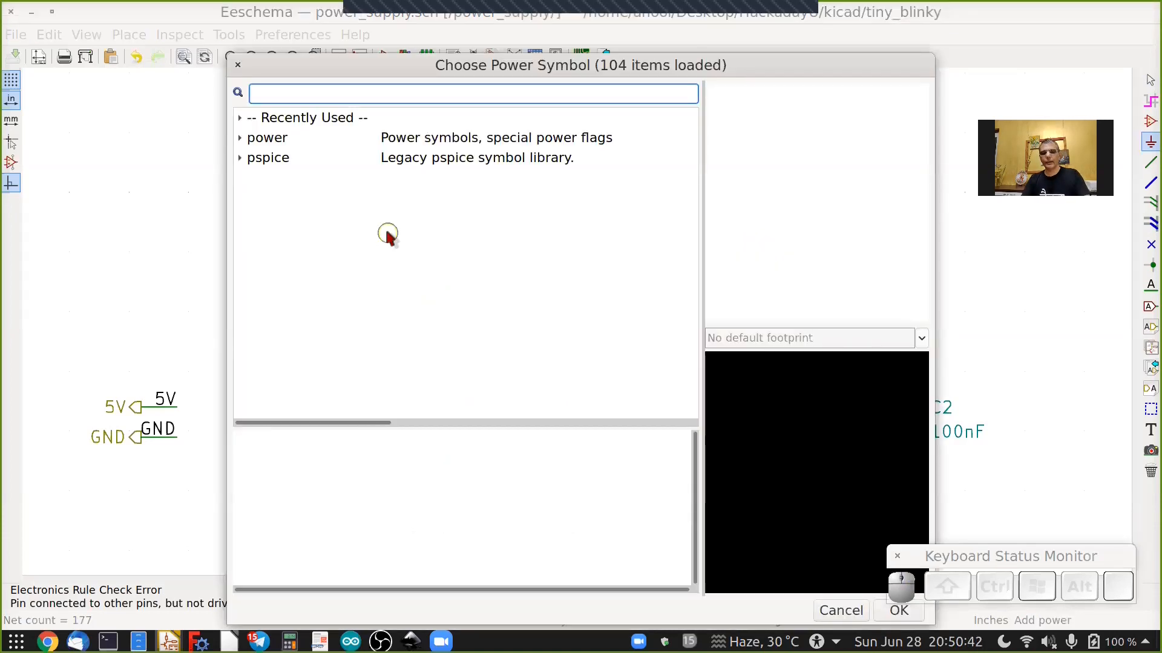
text(flag)
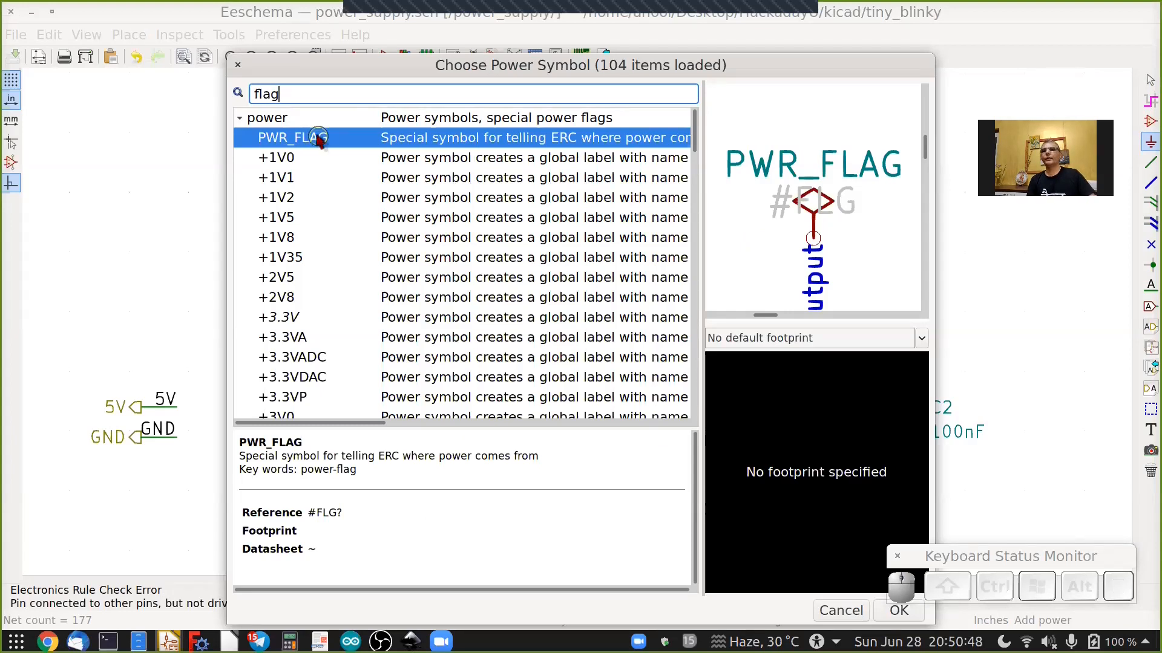
click(880, 617)
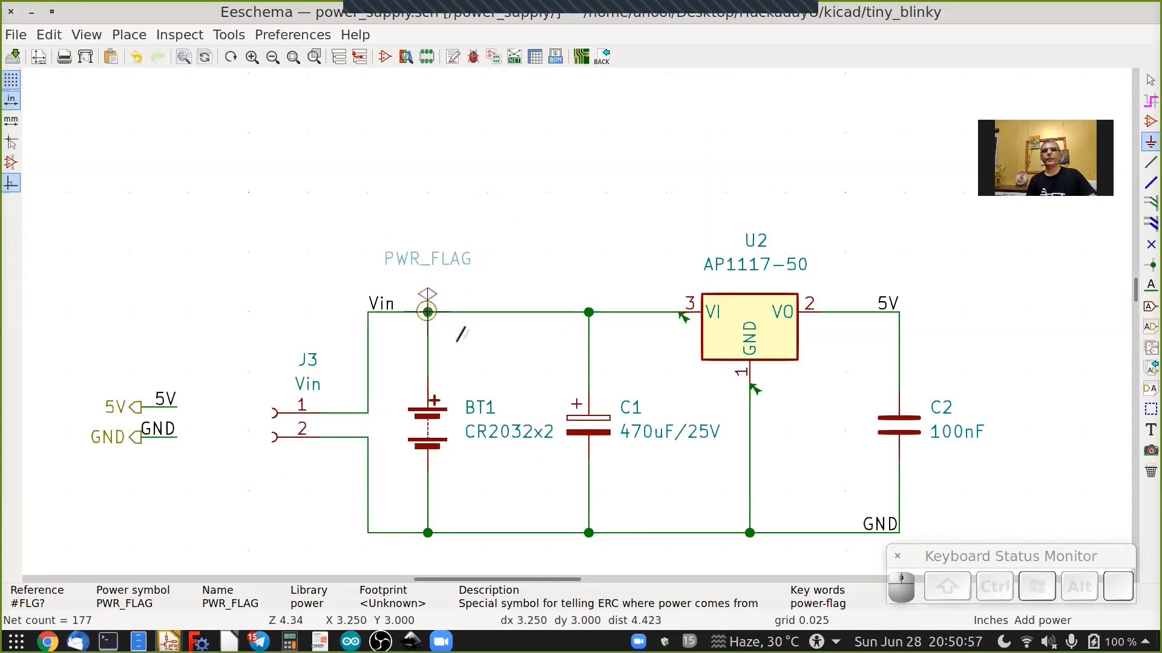
click(427, 311)
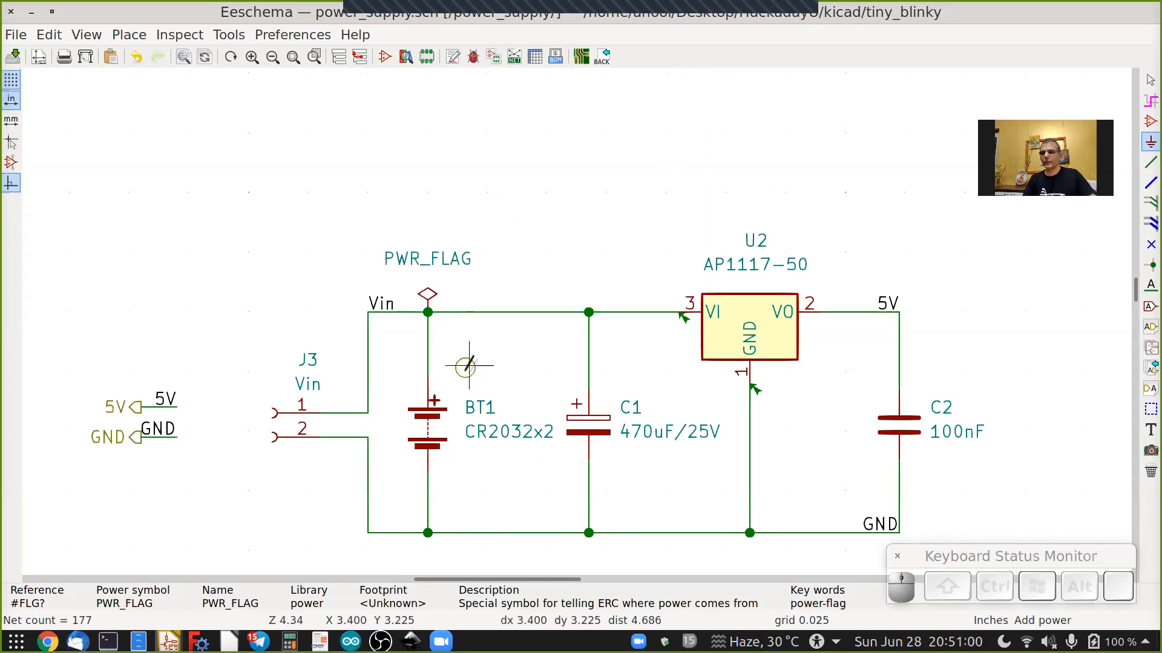
Place a second PWR_FLAG, rotated upside down, on the GND net below the battery.
shift+scroll(464, 370, down, 3)
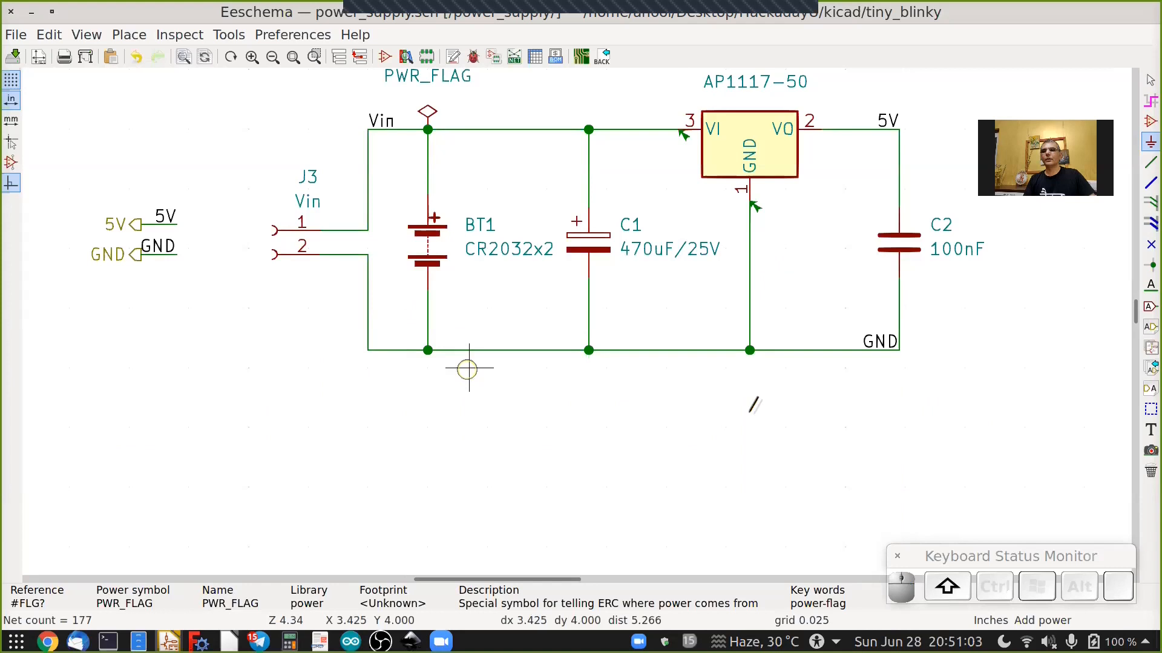
shift+scroll(750, 402, up, 1)
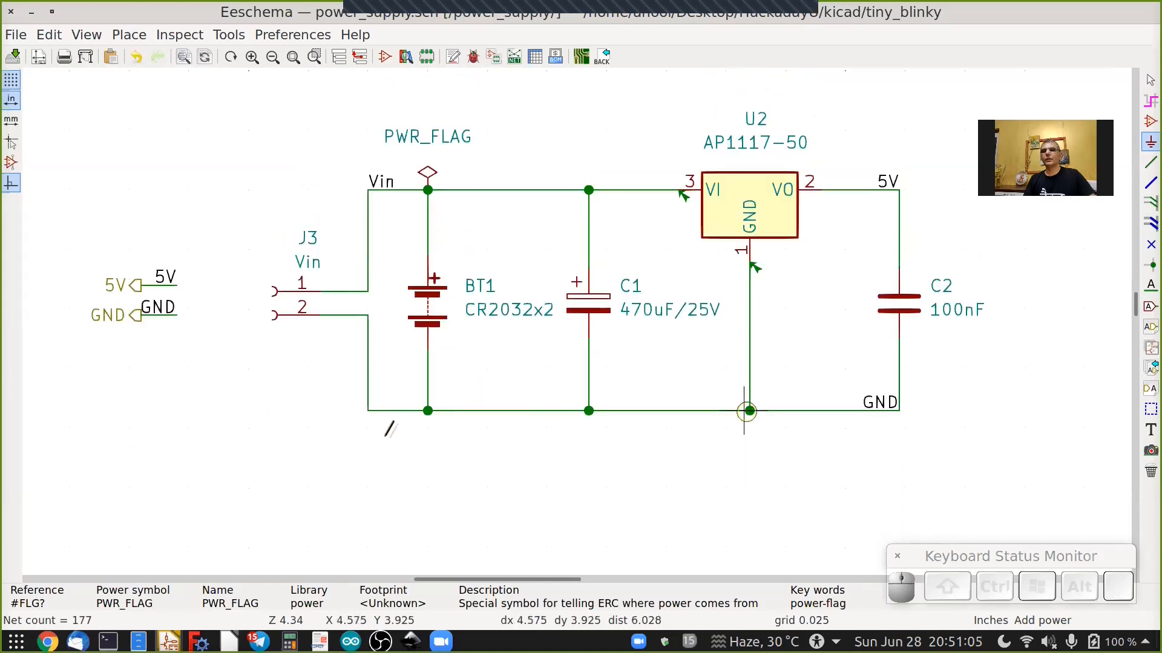
click(427, 437)
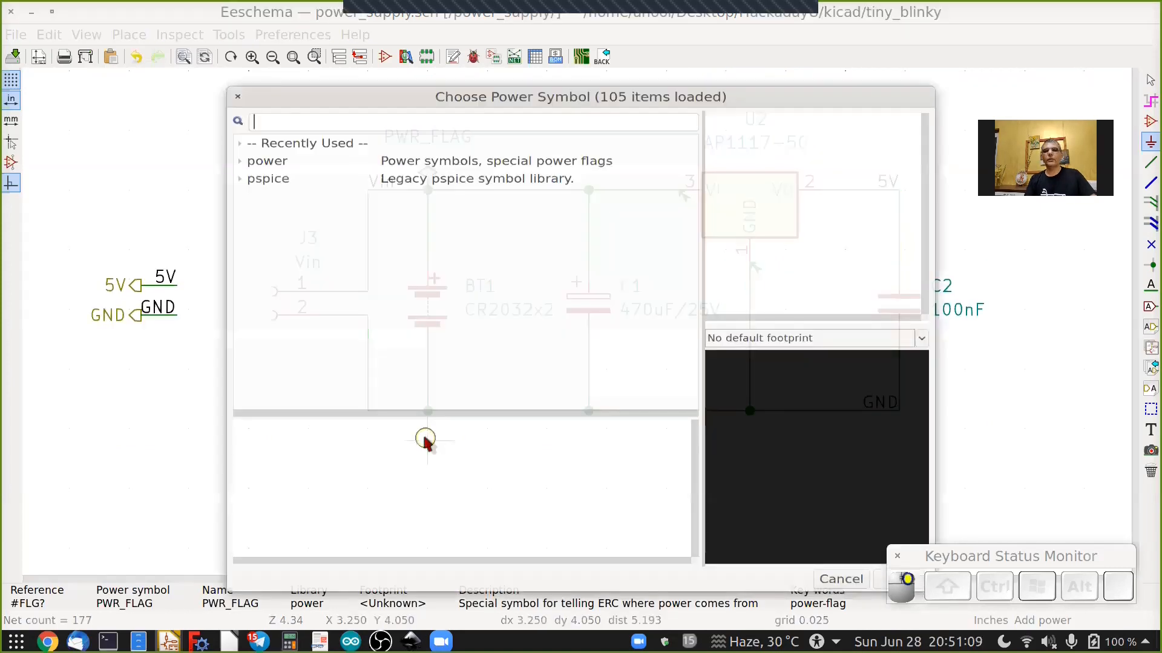
click(262, 121)
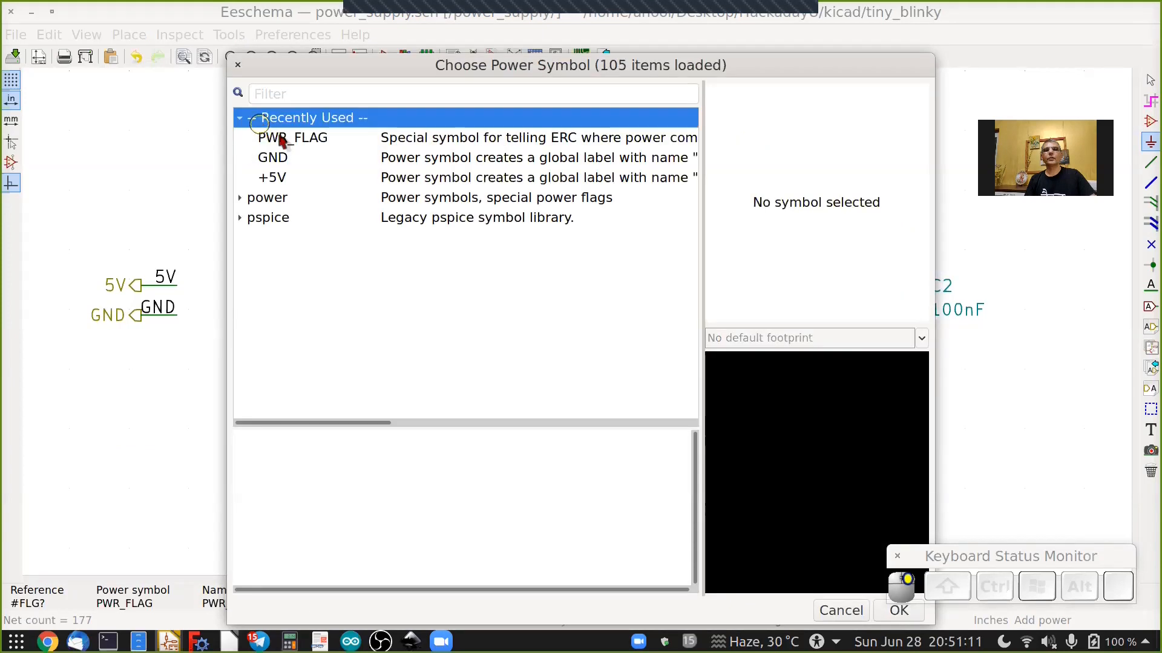
key(Down)
click(895, 611)
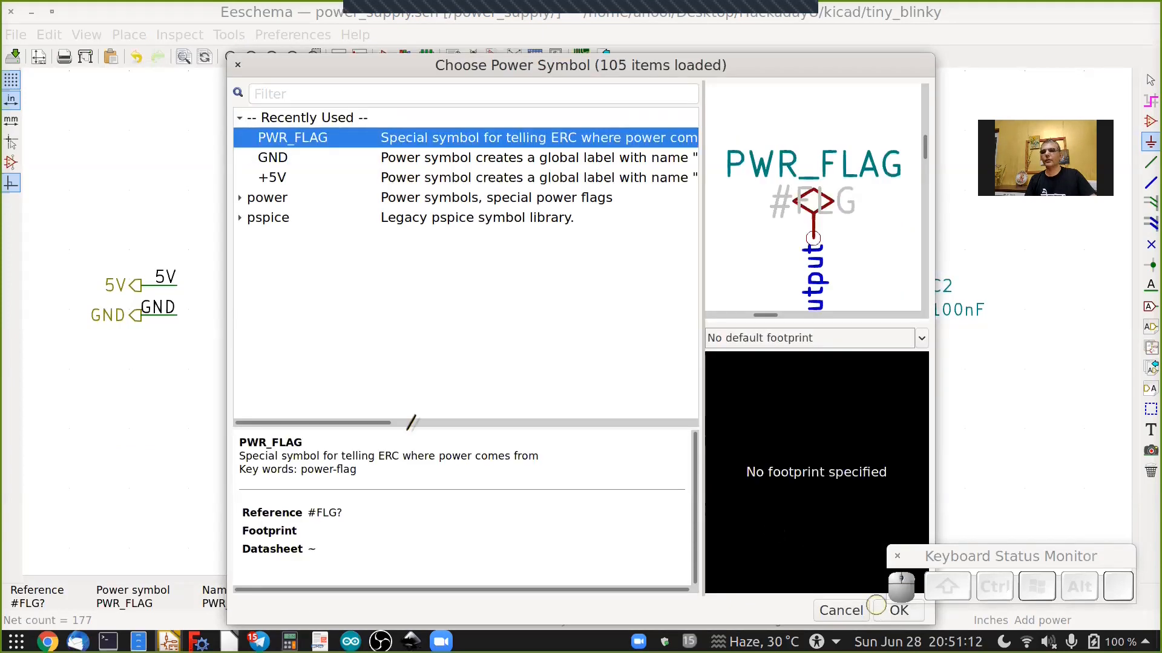
key(r)
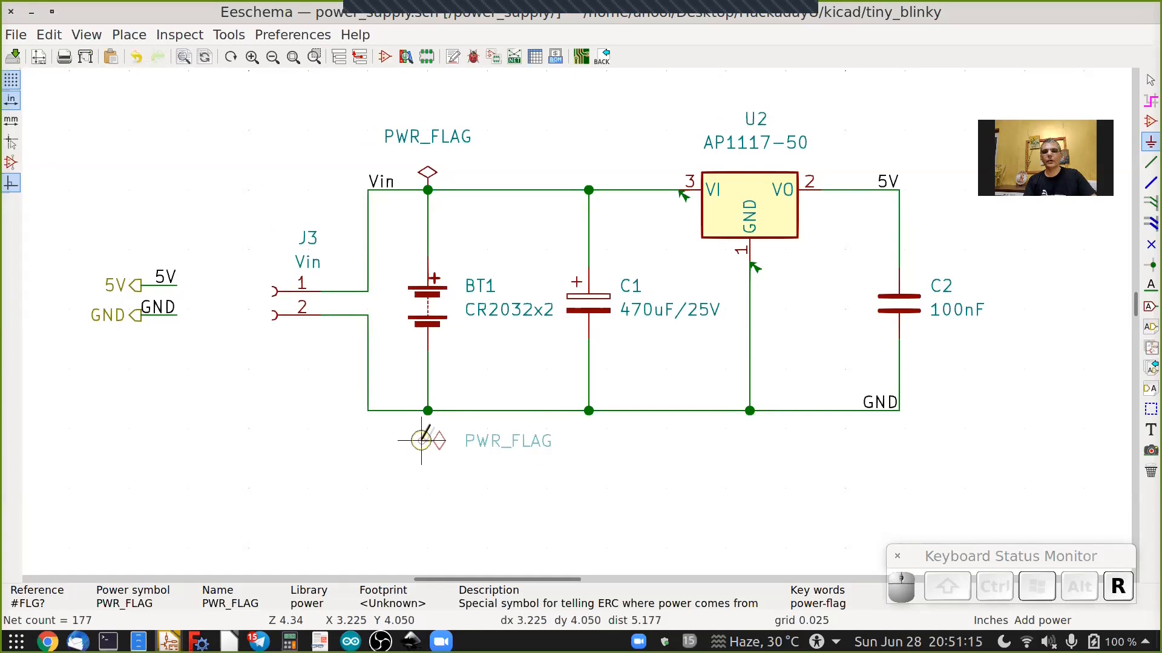
key(r)
scroll(429, 426, up, 4)
click(426, 395)
scroll(570, 352, down, 5)
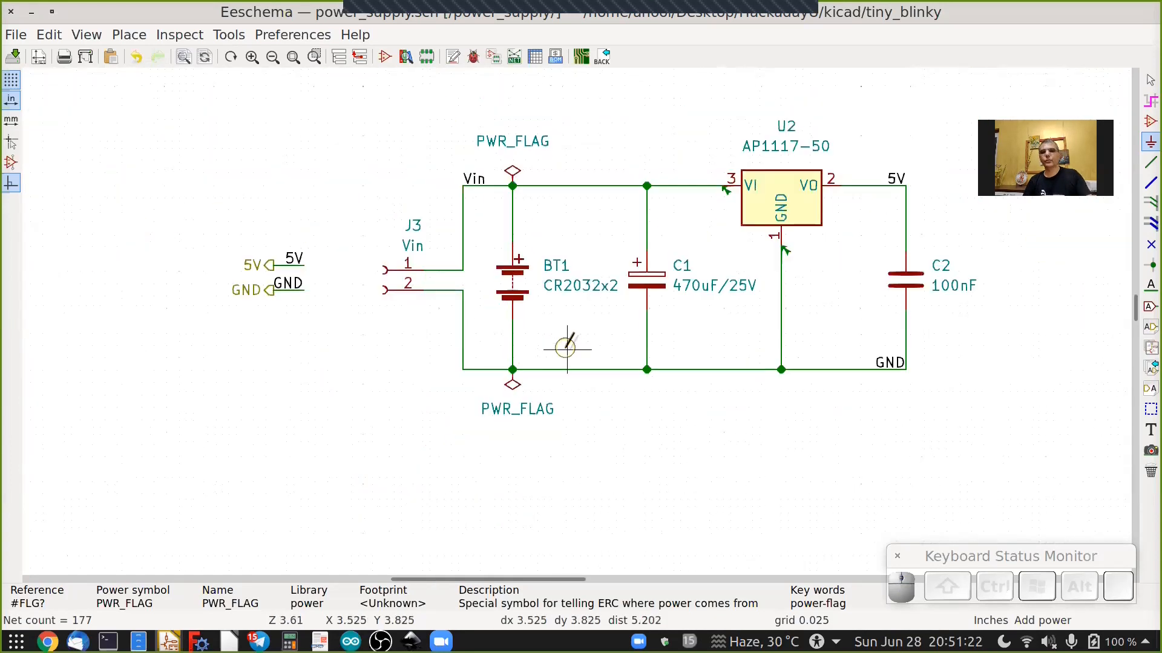
key(Escape)
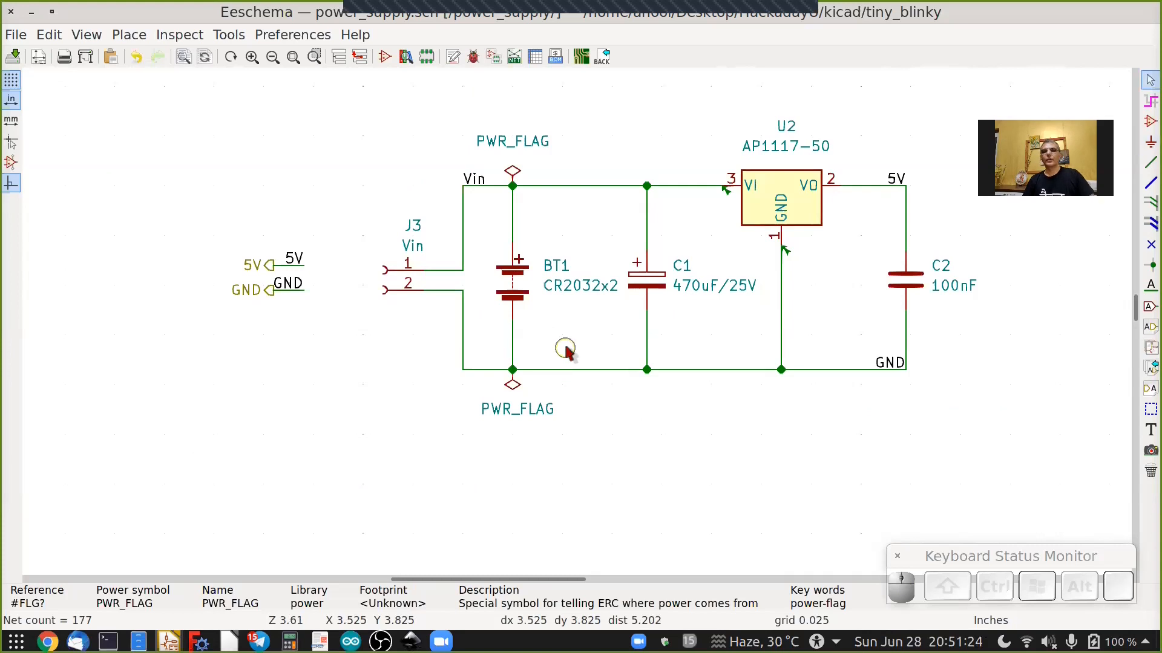
Run the electrical rules check again and close the checker.
scroll(570, 351, up, 2)
scroll(540, 383, up, 2)
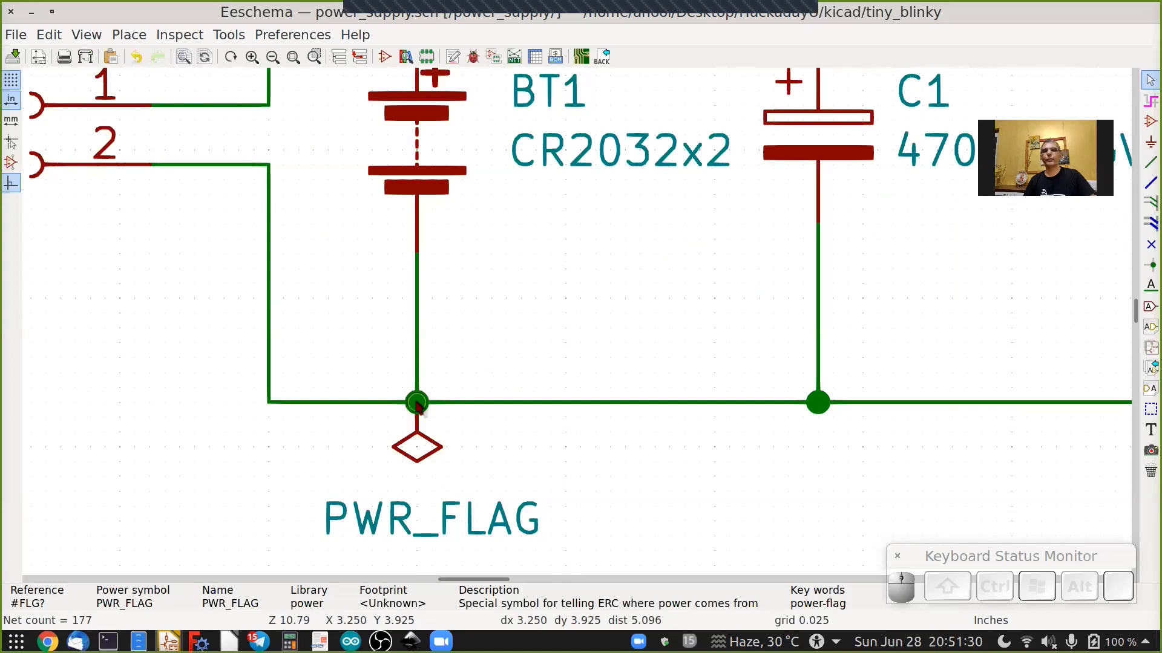
scroll(422, 407, down, 3)
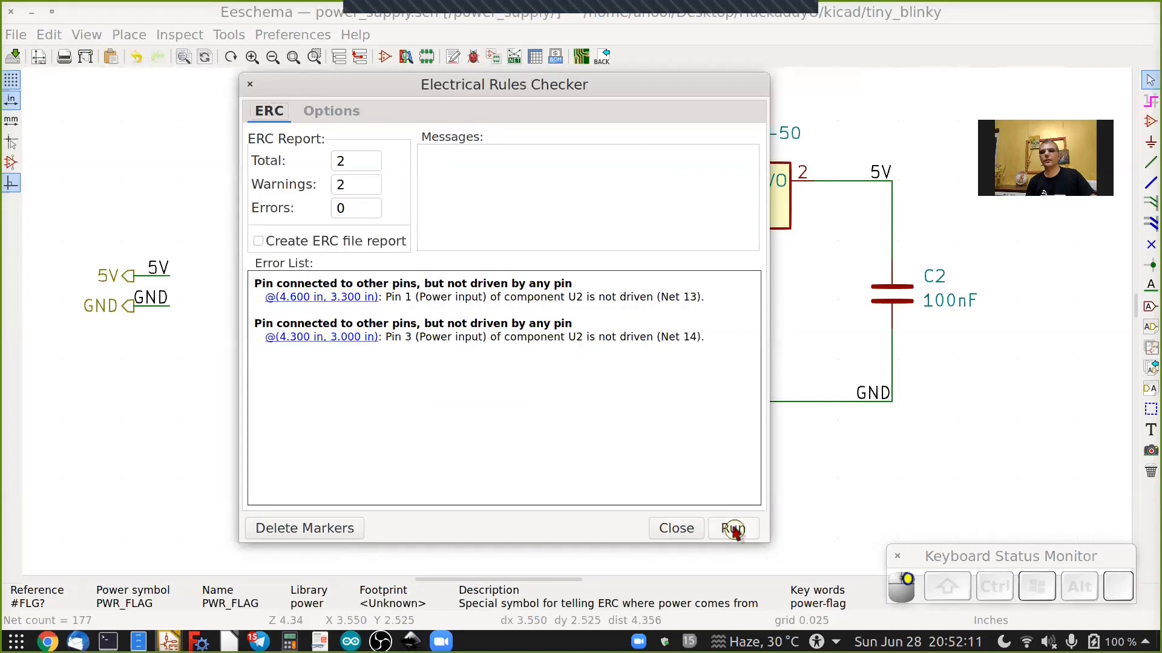
click(734, 529)
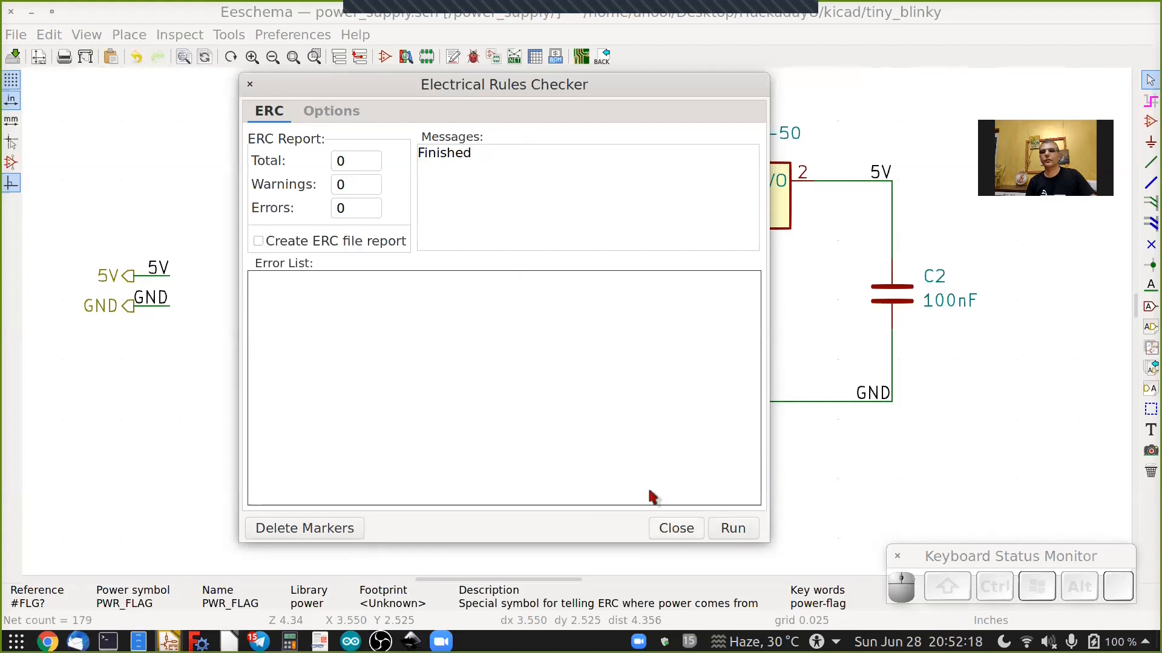
key(Escape)
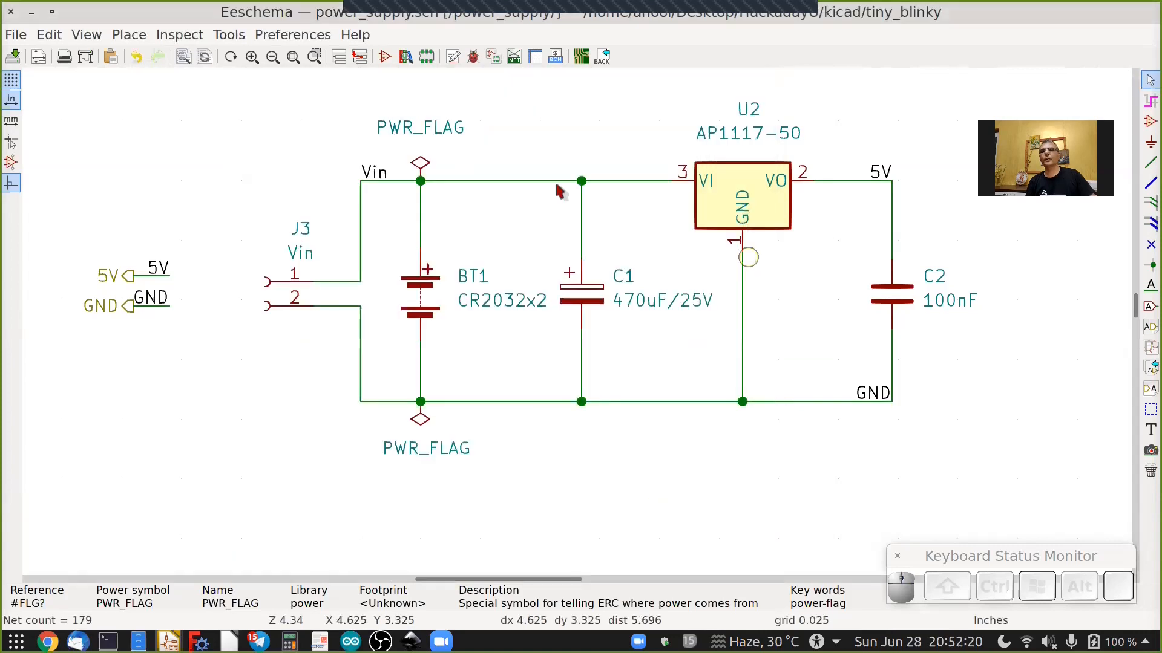
Return to the root sheet and open the tiny_blinky project folder in the file manager.
key(alt+BackSpace)
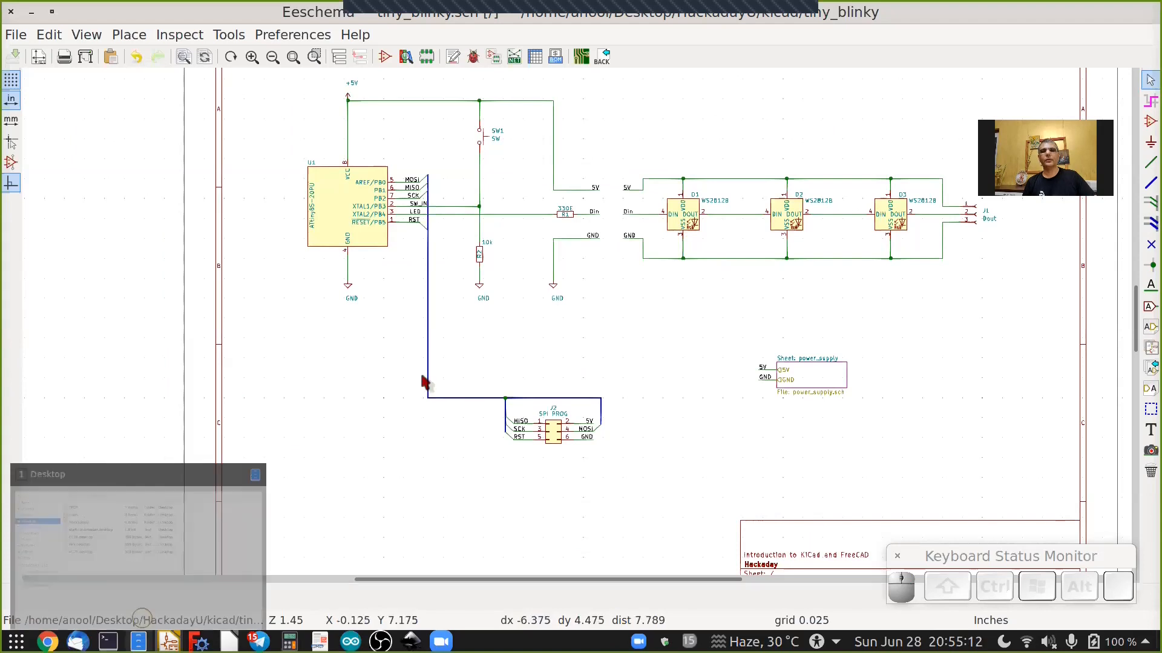
click(139, 642)
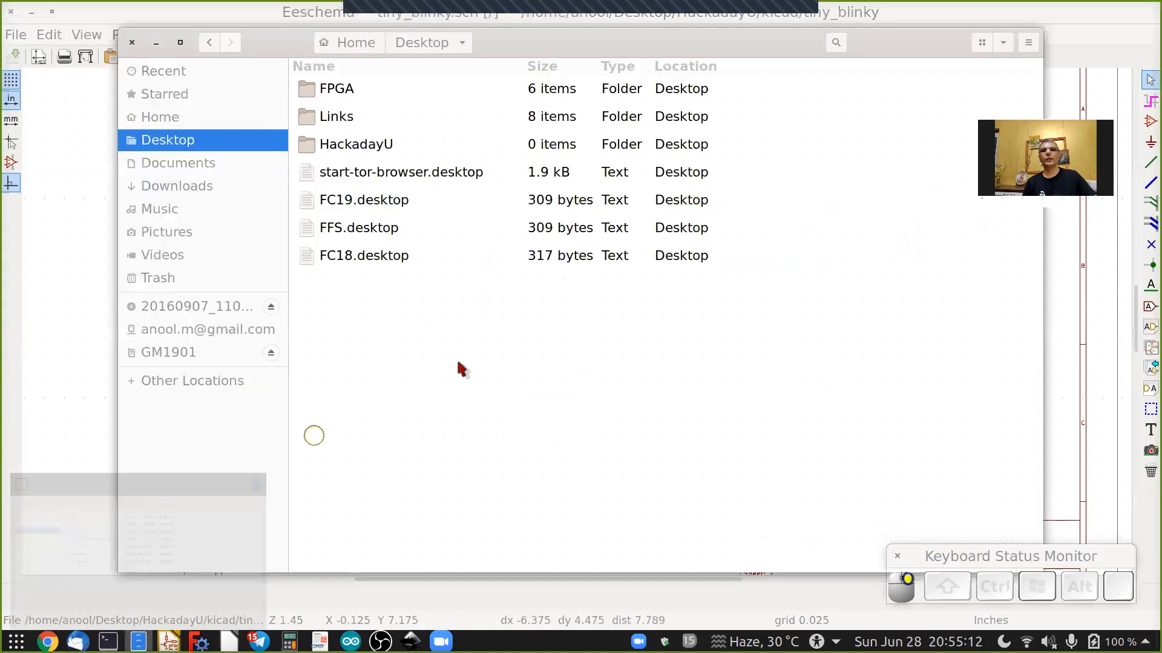
double_click(309, 144)
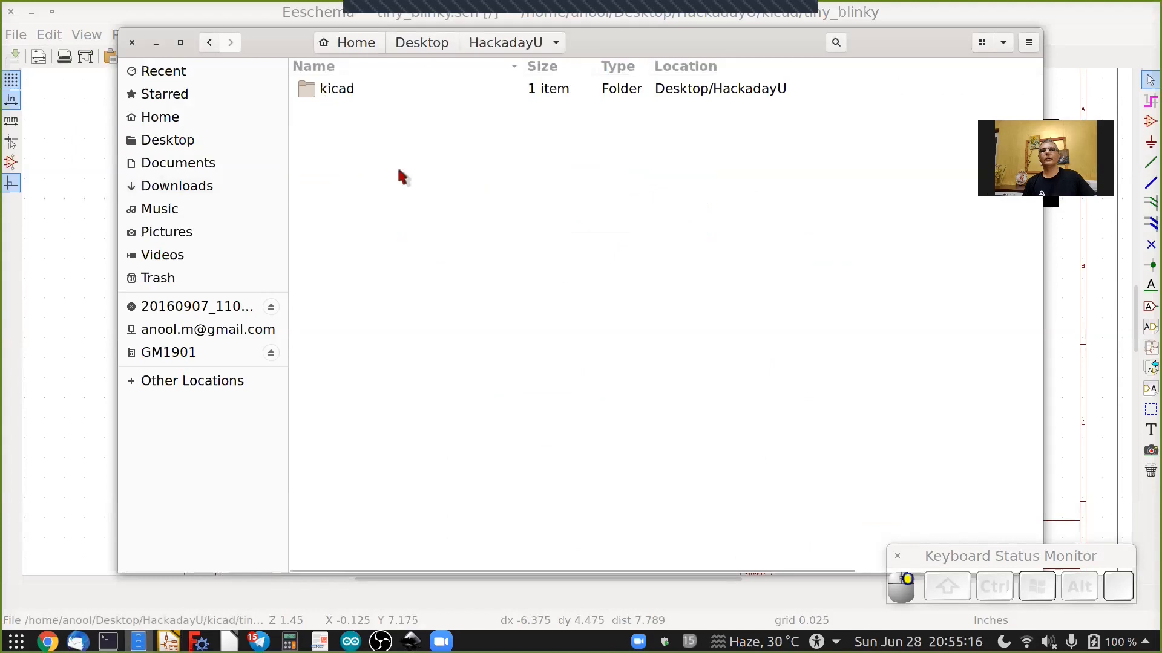
double_click(348, 91)
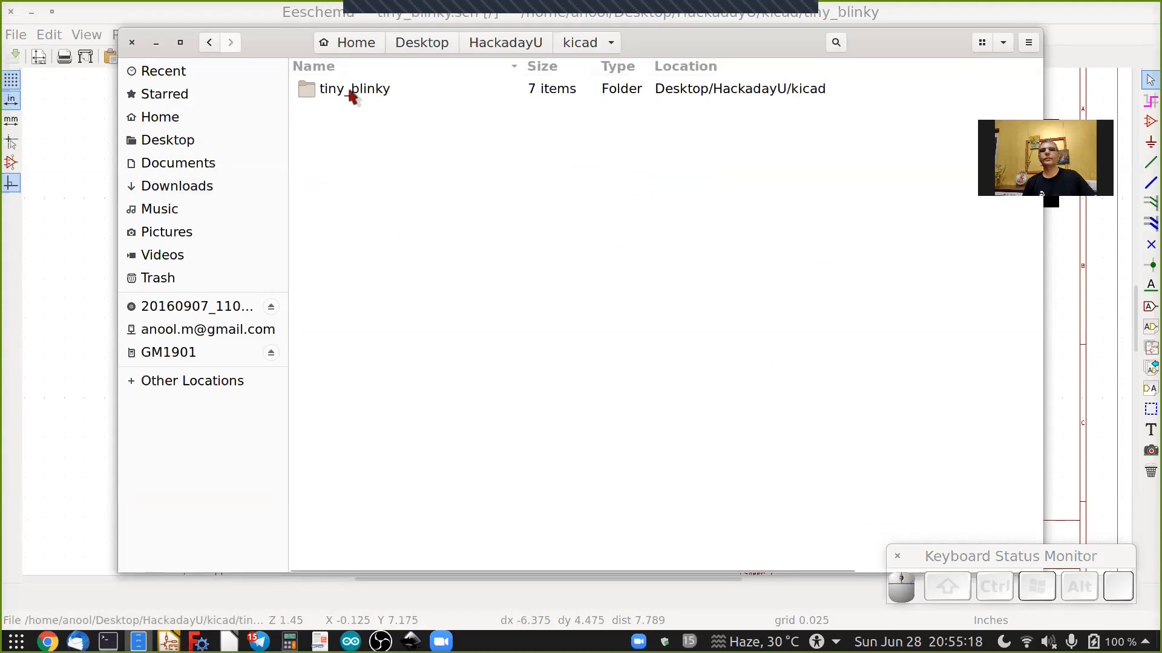
double_click(350, 96)
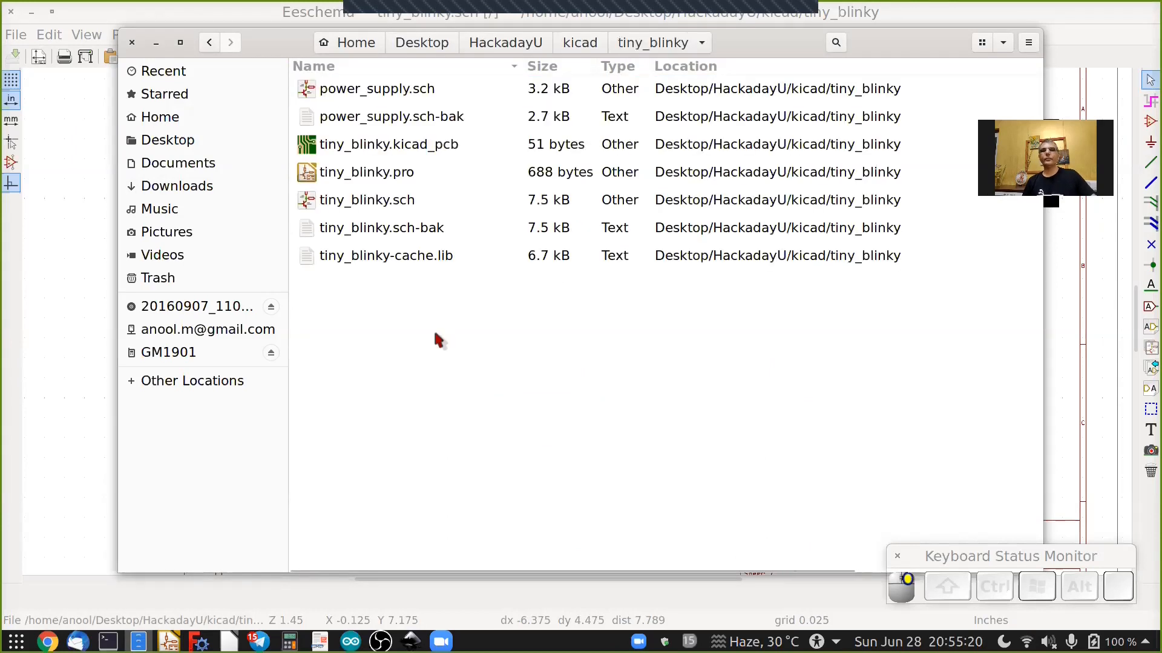
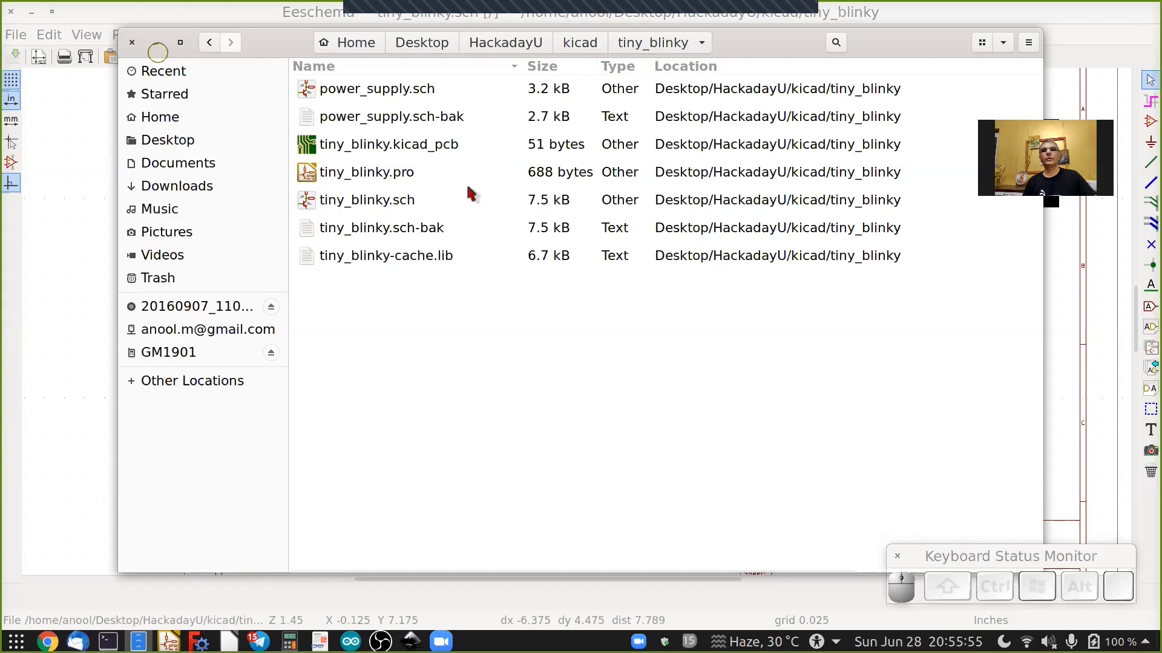
Add the tiny_blinky-cache.lib library to the project-specific symbol library table.
click(156, 44)
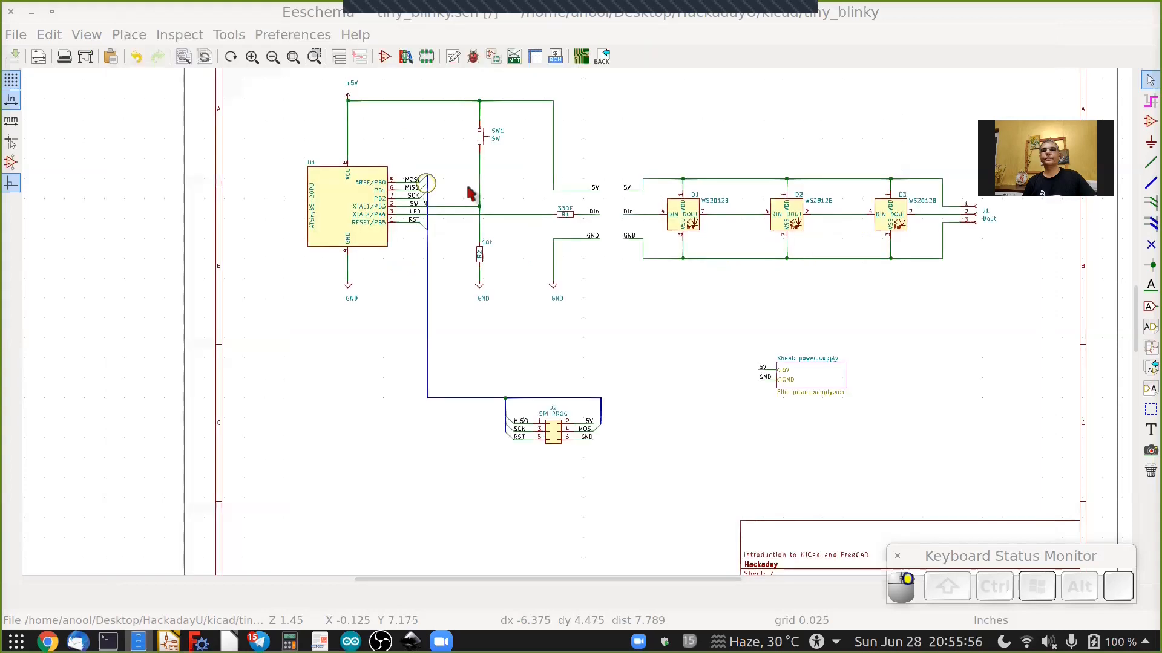
click(292, 37)
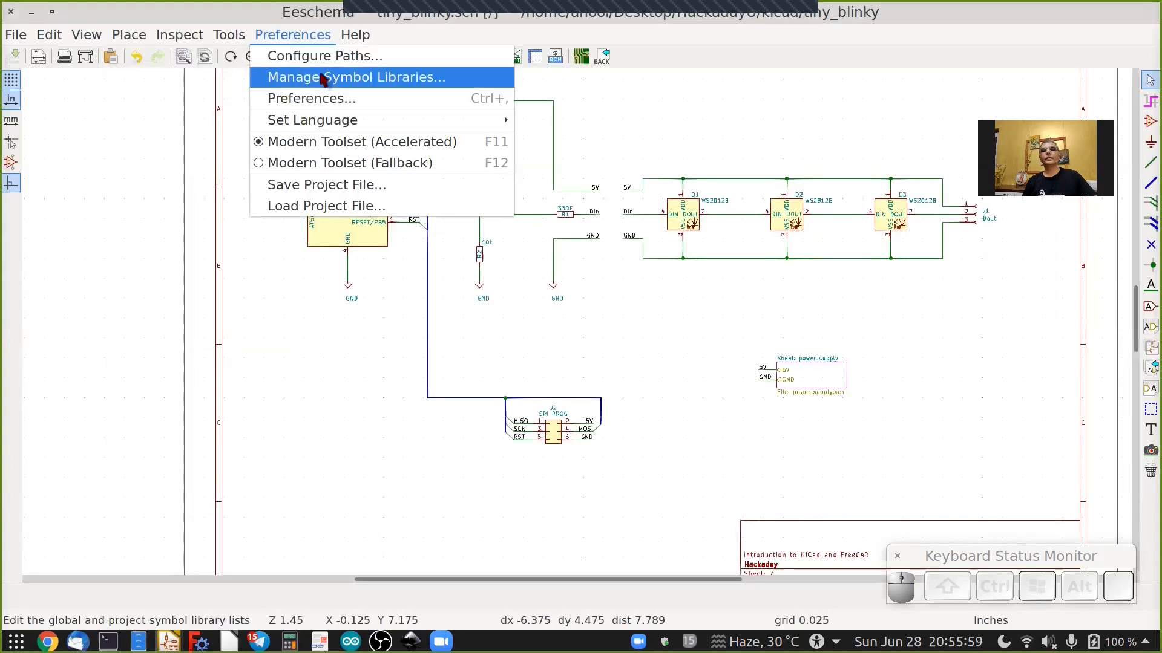
click(323, 77)
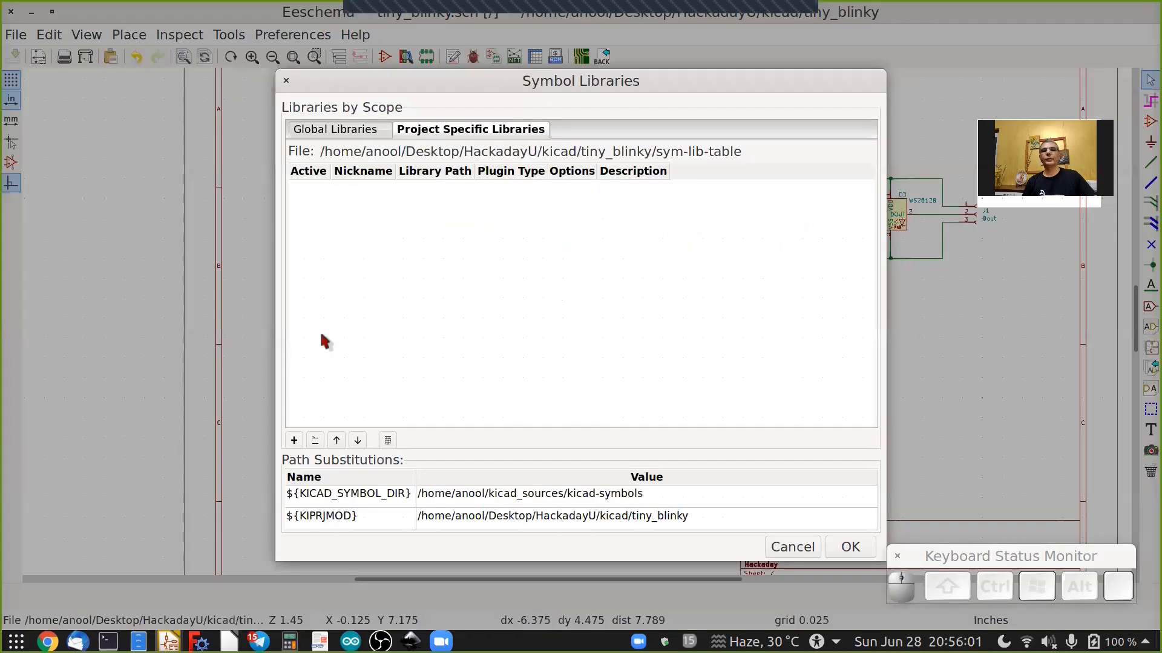
click(315, 441)
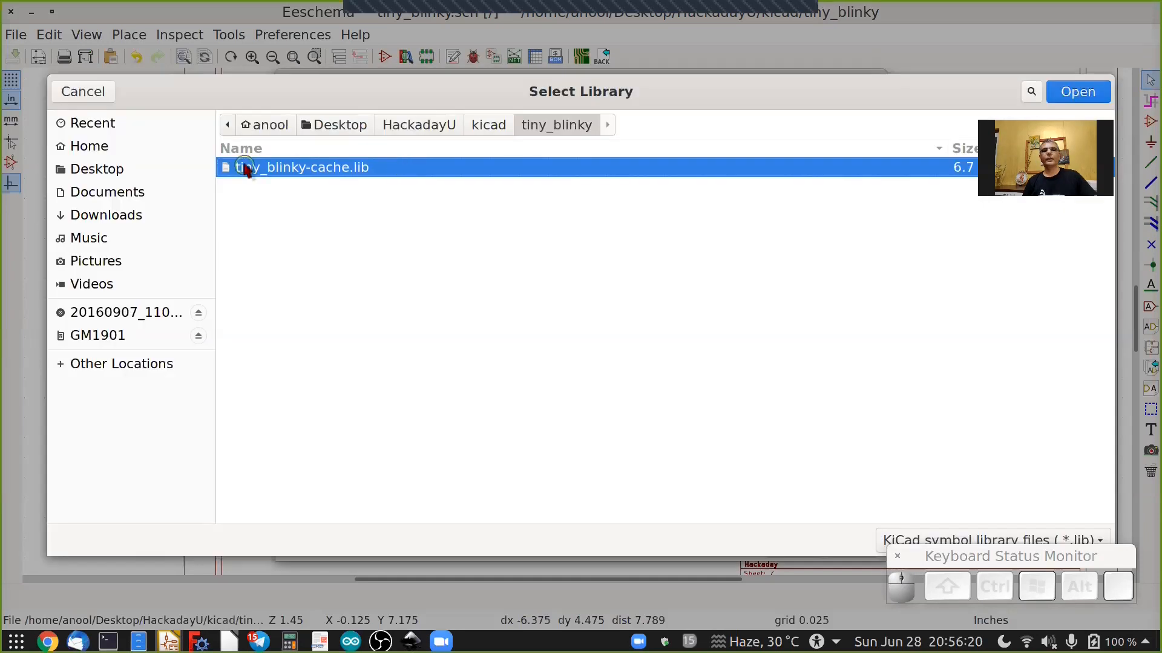
click(241, 173)
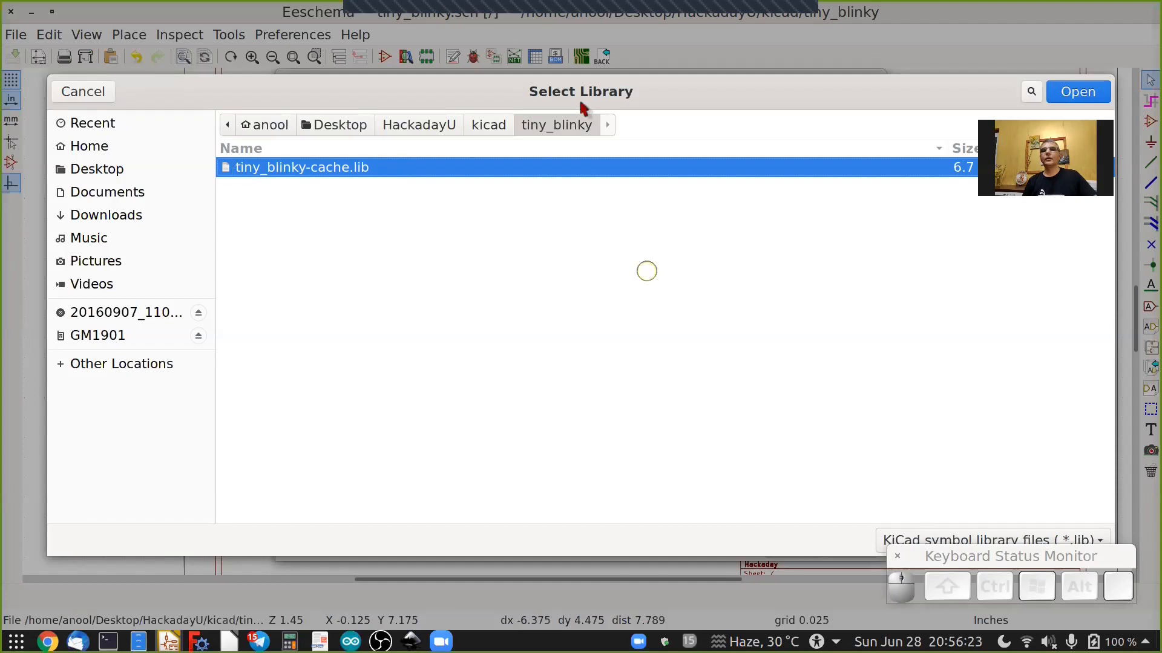
drag(495, 68, 570, 148)
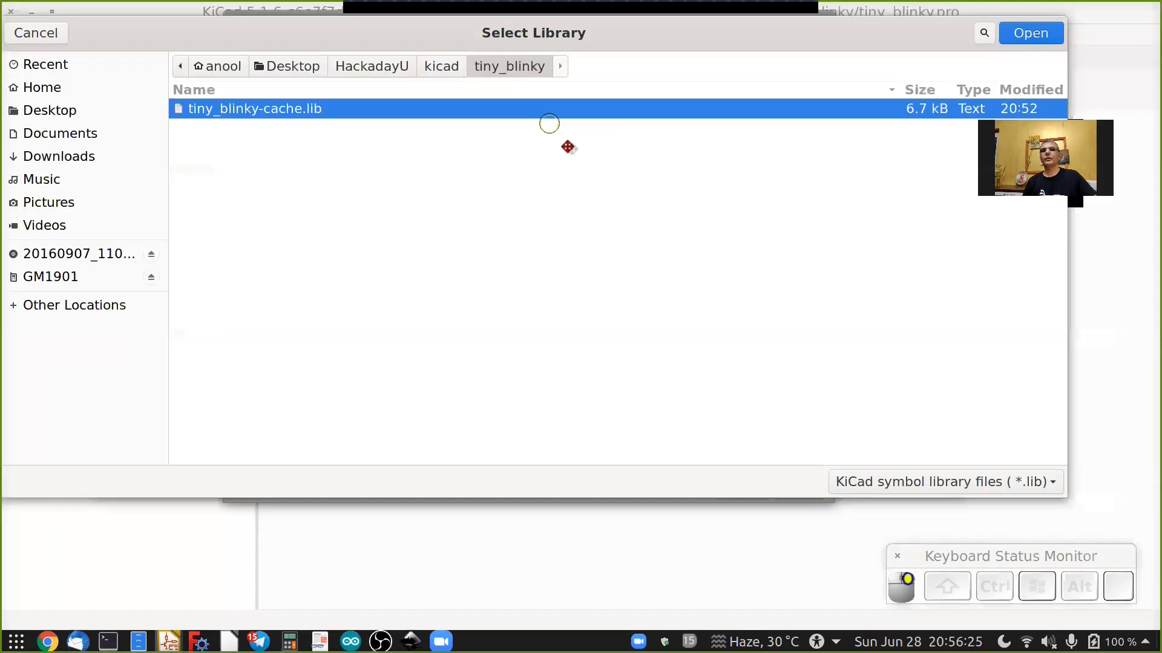
click(1047, 74)
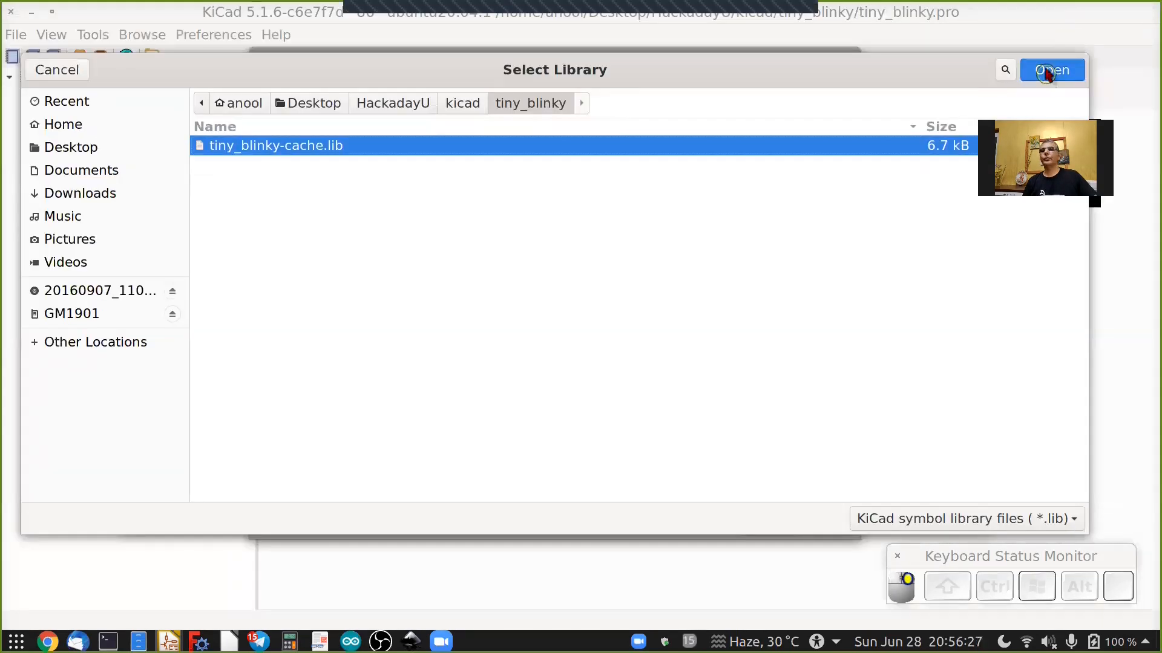
click(368, 177)
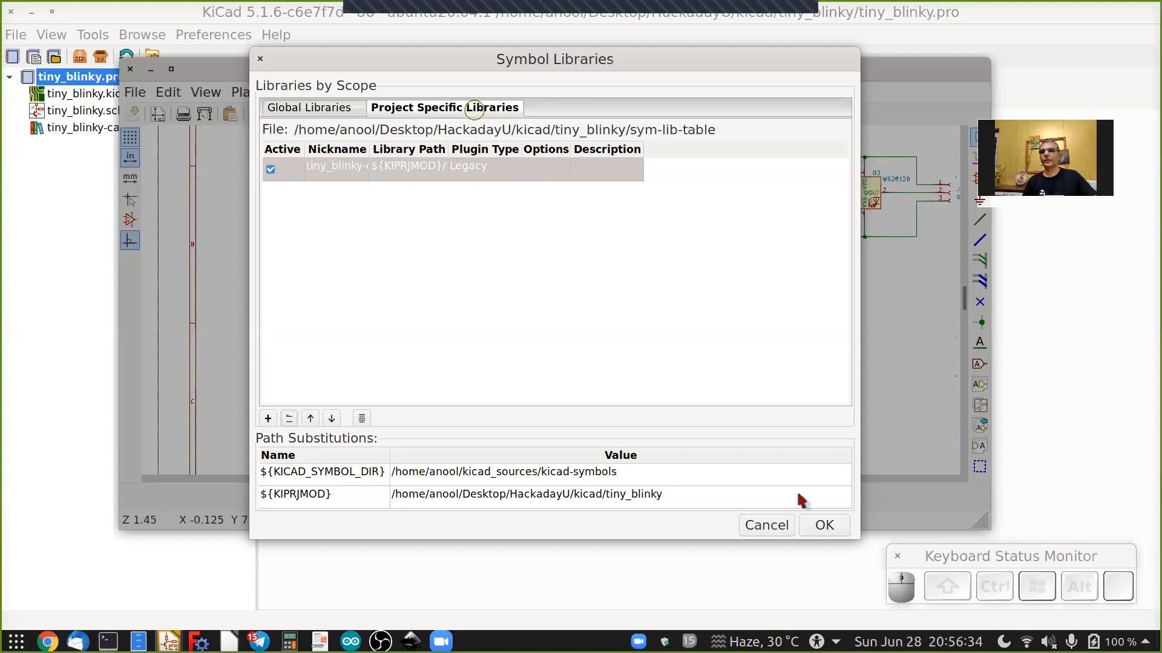
click(818, 526)
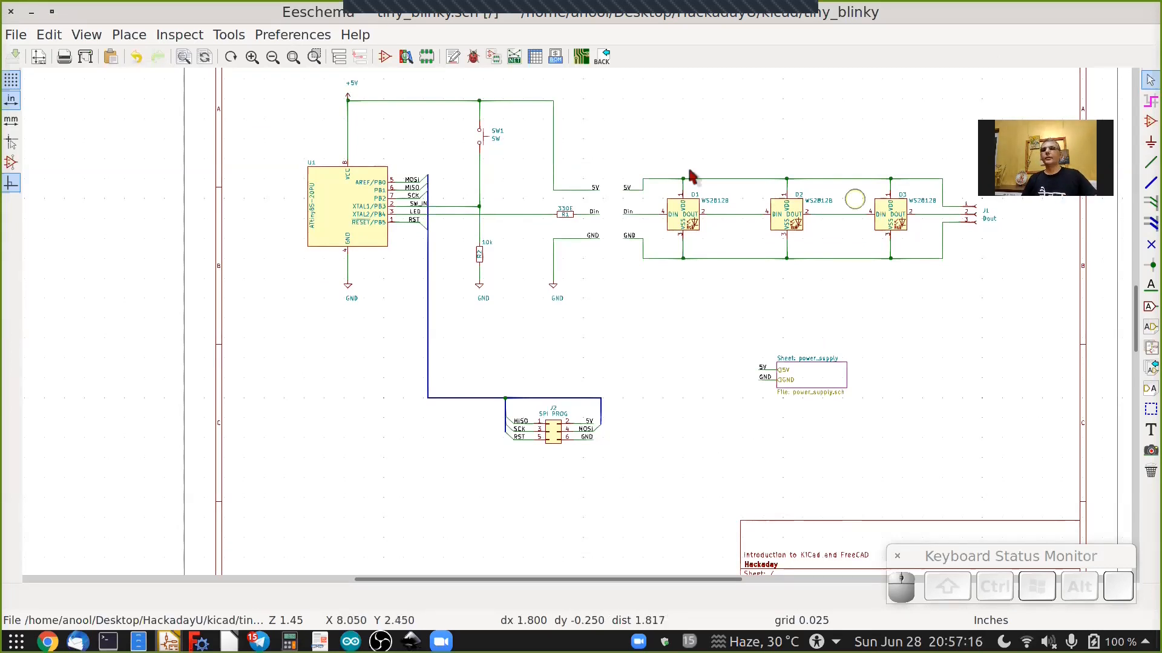
click(478, 197)
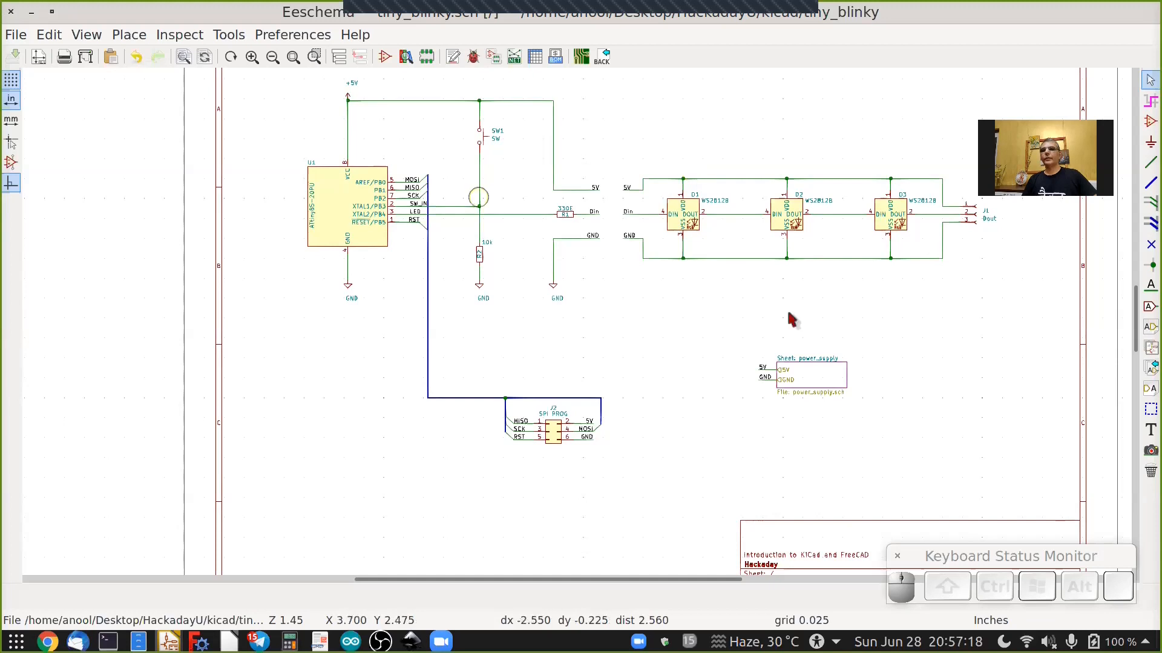
click(536, 450)
click(596, 447)
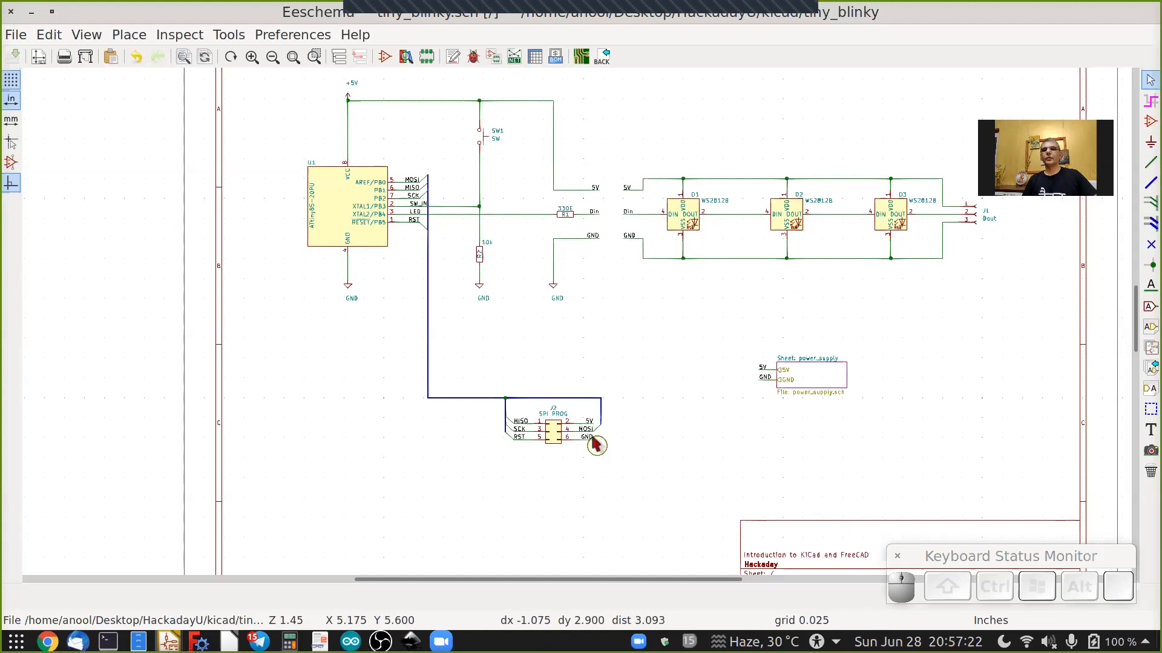
click(607, 217)
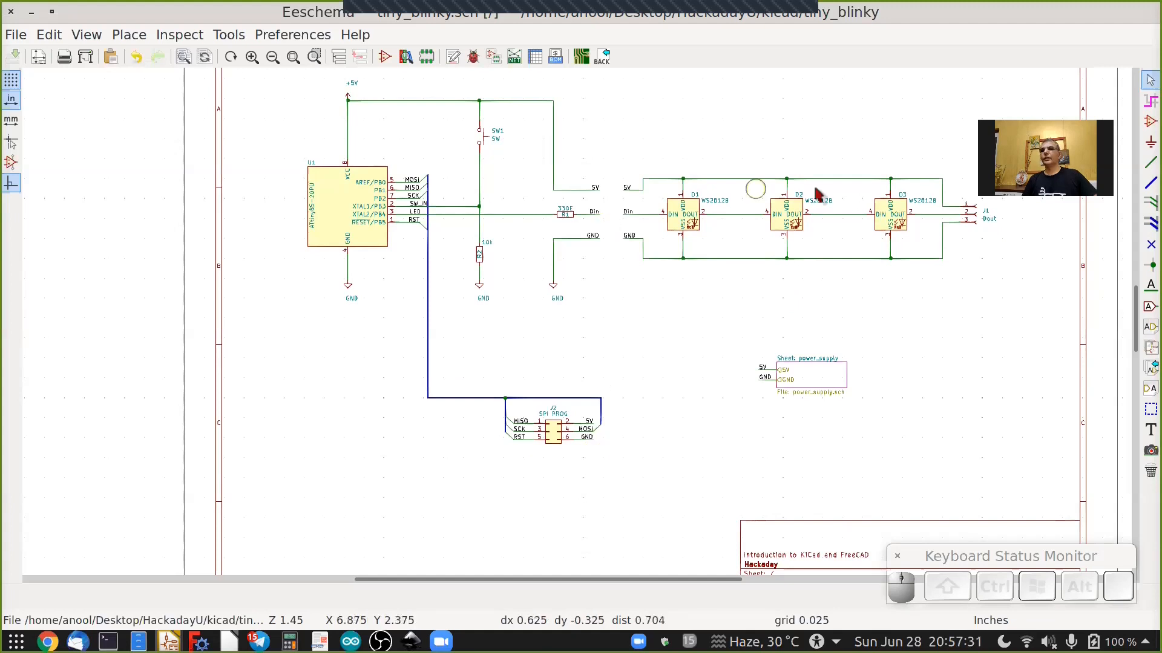
click(608, 153)
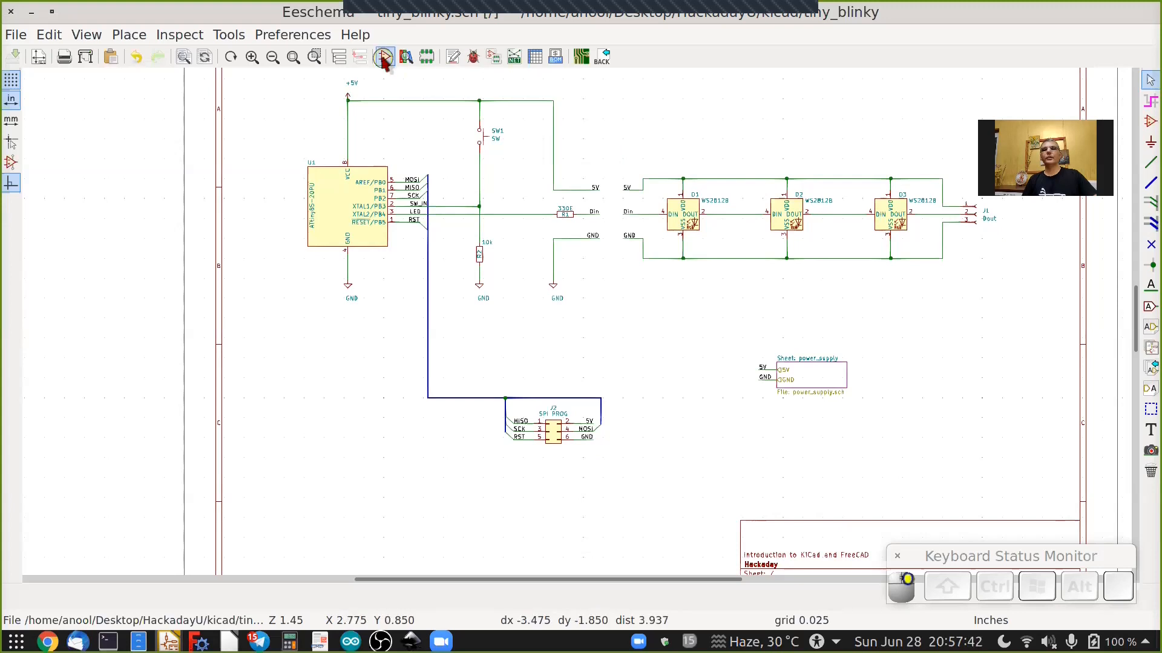
click(421, 136)
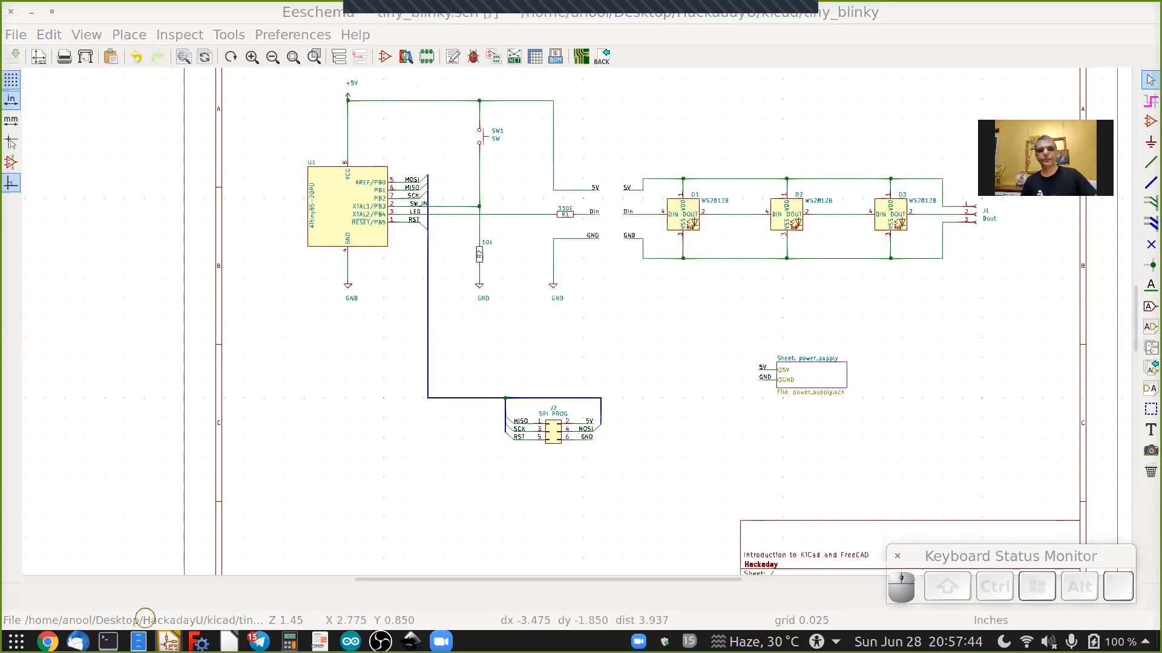
Switch to the Symbol Editor window.
mouse_move(168, 640)
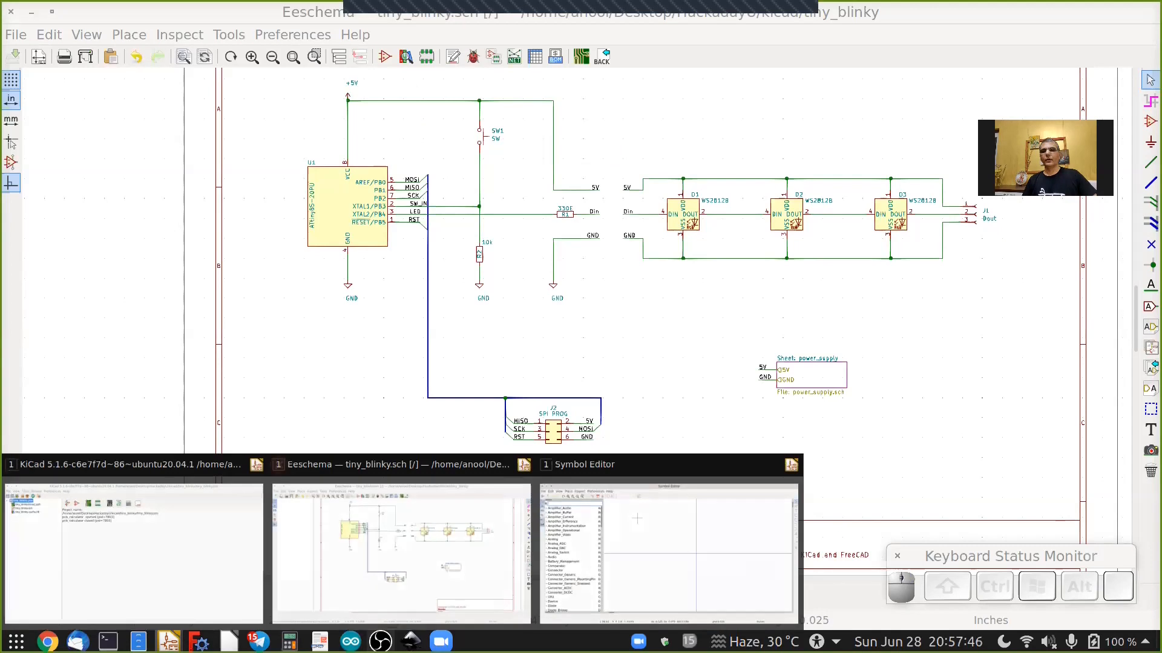
click(127, 619)
mouse_move(169, 640)
click(599, 580)
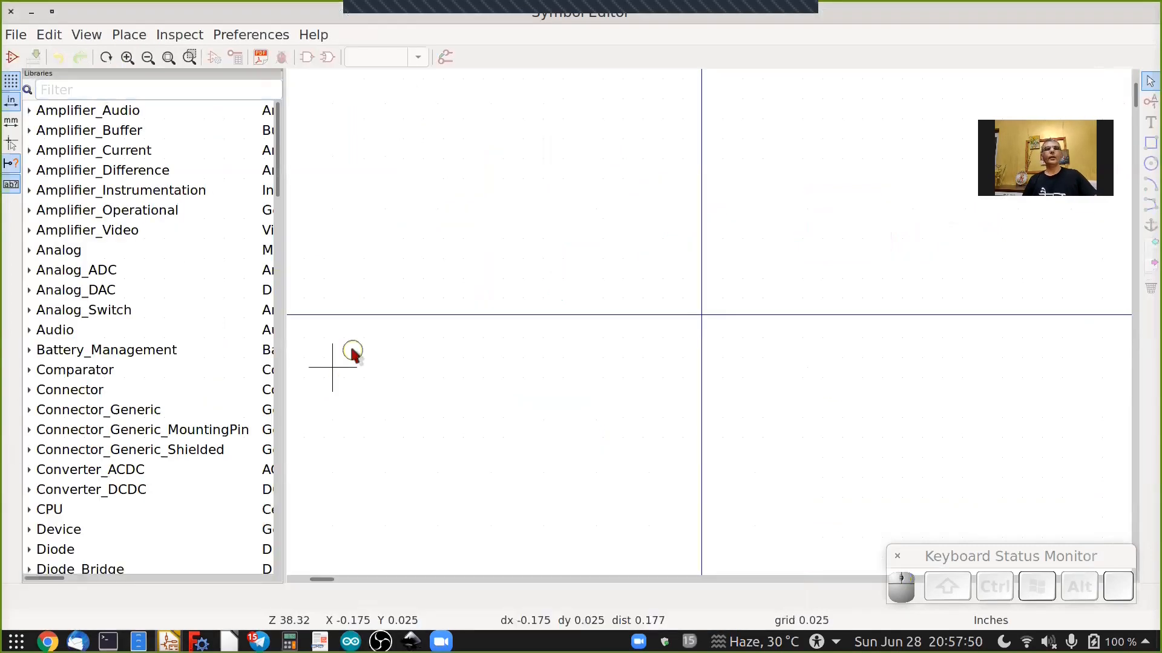
Create a new symbol library named tiny_blinky.lib in the project folder and add it to the Project library table.
click(15, 36)
click(121, 56)
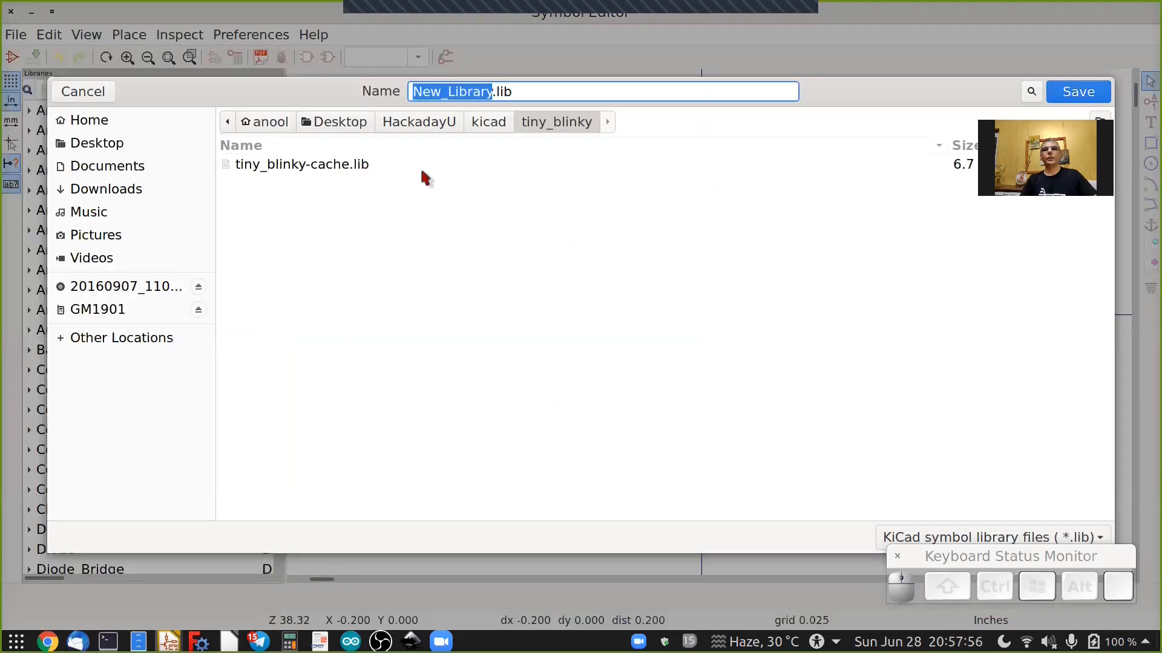
text(tiny_)
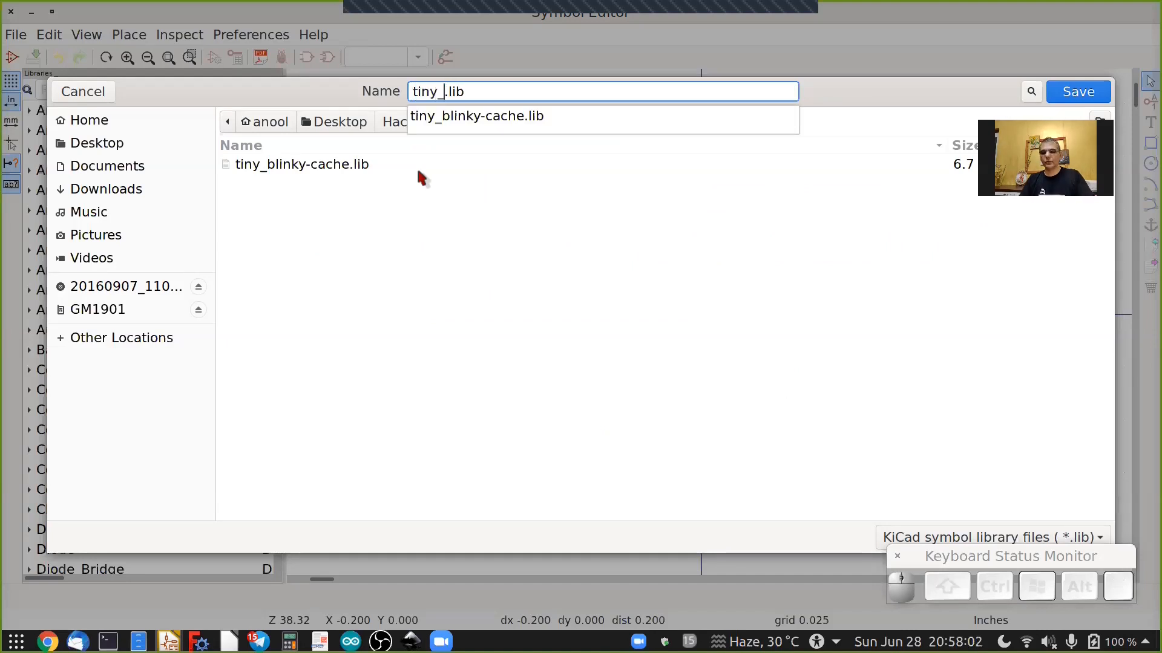
text(blinky)
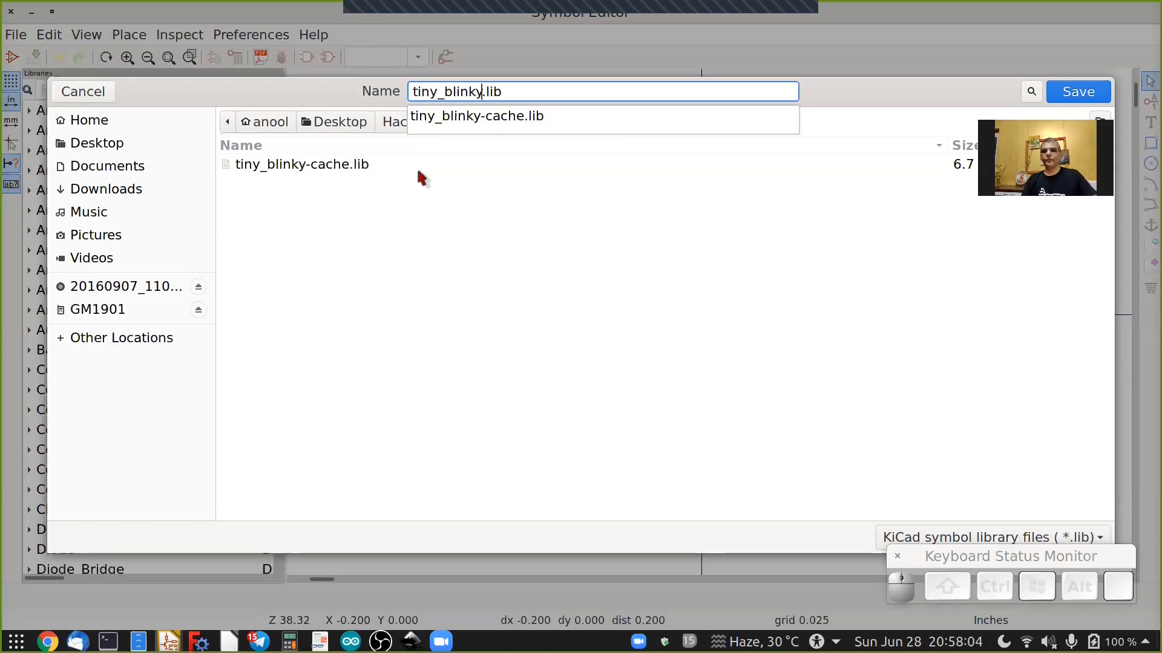
key(Right)
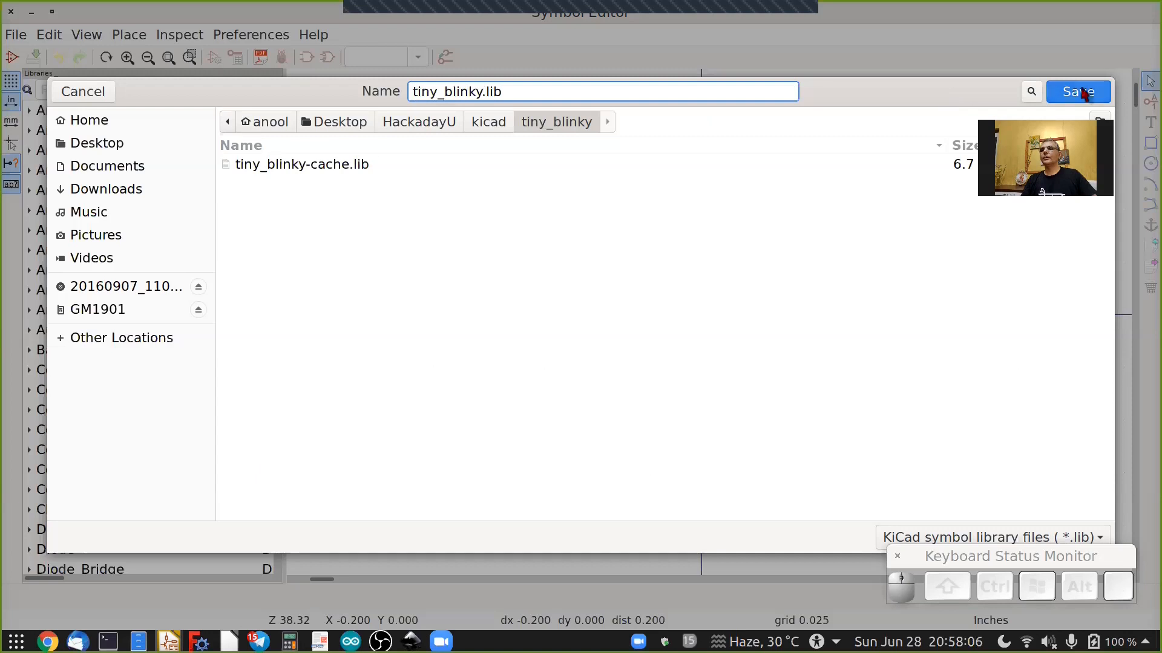
key(Return)
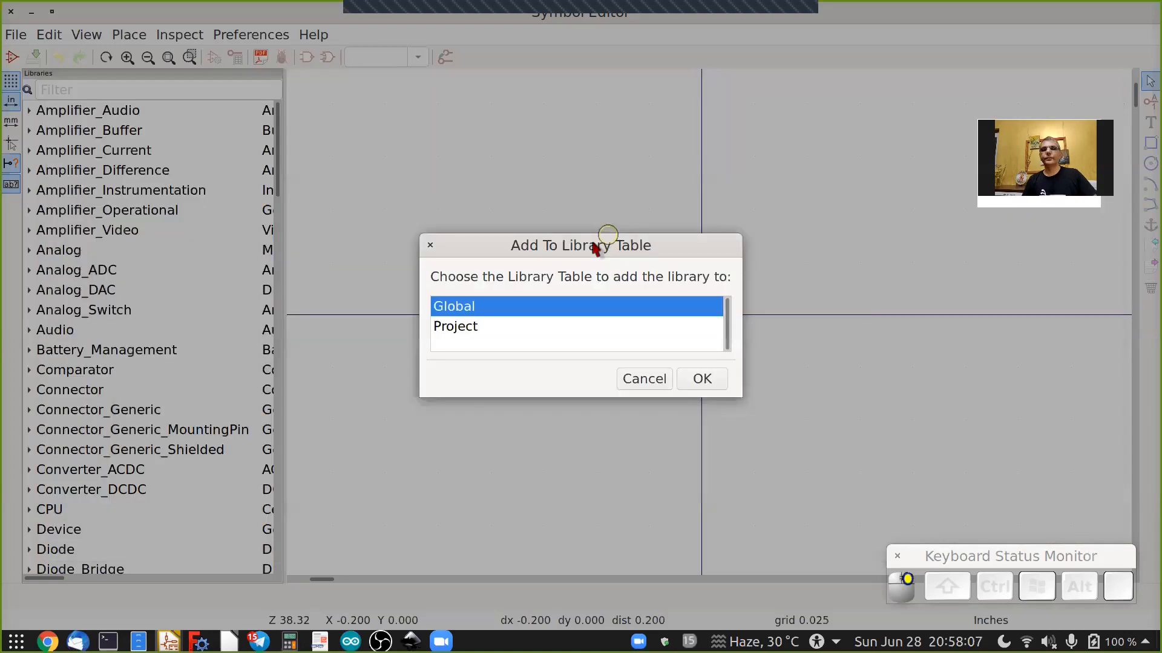
click(452, 329)
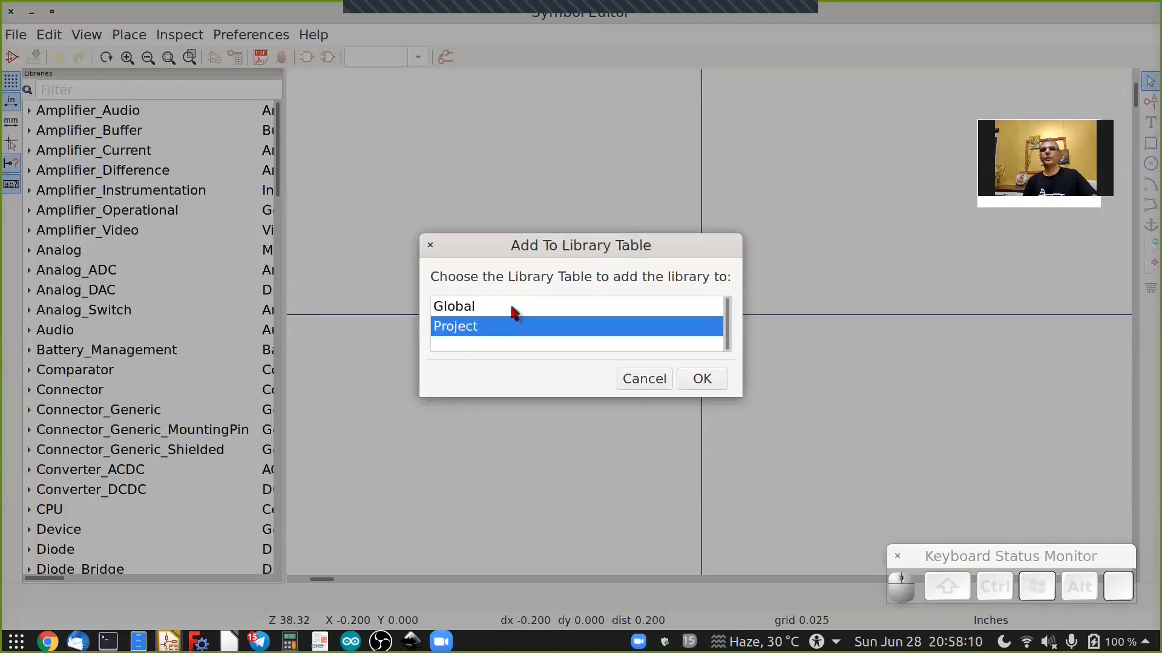
click(702, 380)
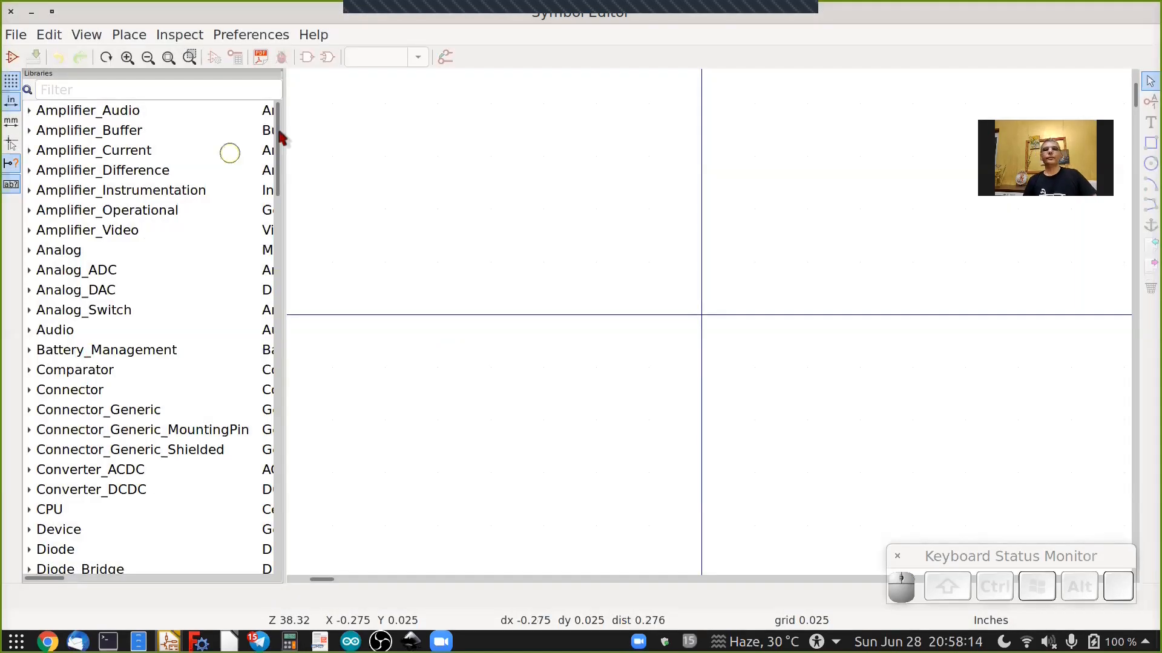
Browse the tiny_blinky-cache library's symbols and open the AP1117-50 regulator symbol.
drag(282, 138, 288, 400)
drag(305, 478, 305, 504)
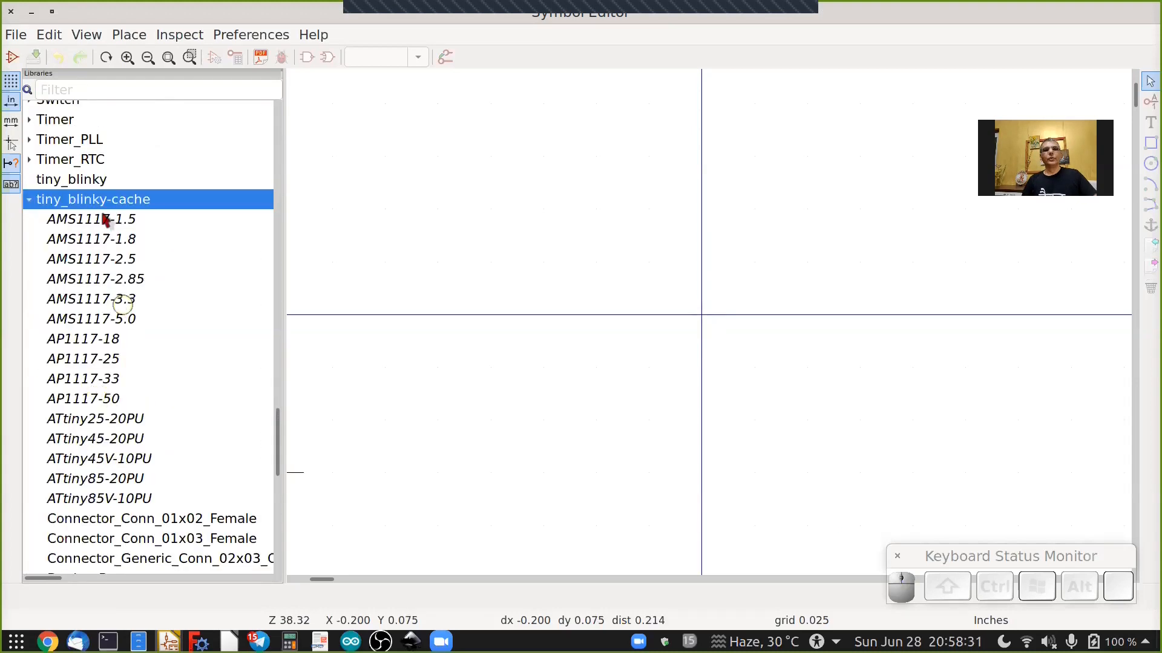
click(91, 219)
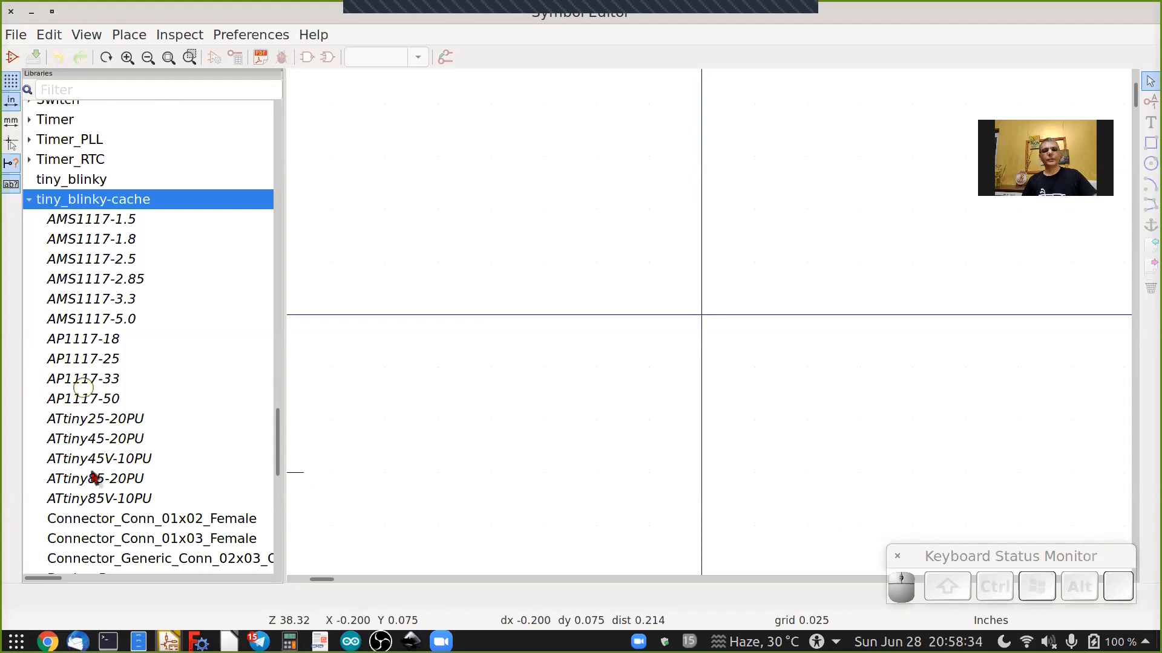
click(299, 435)
click(71, 187)
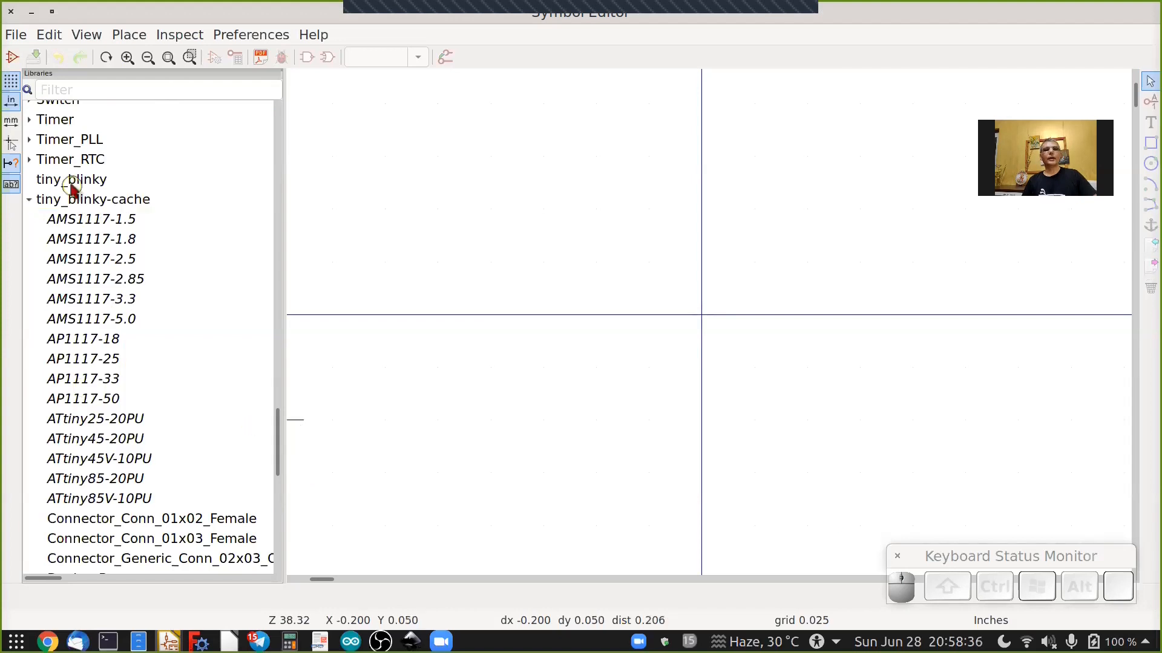
click(98, 219)
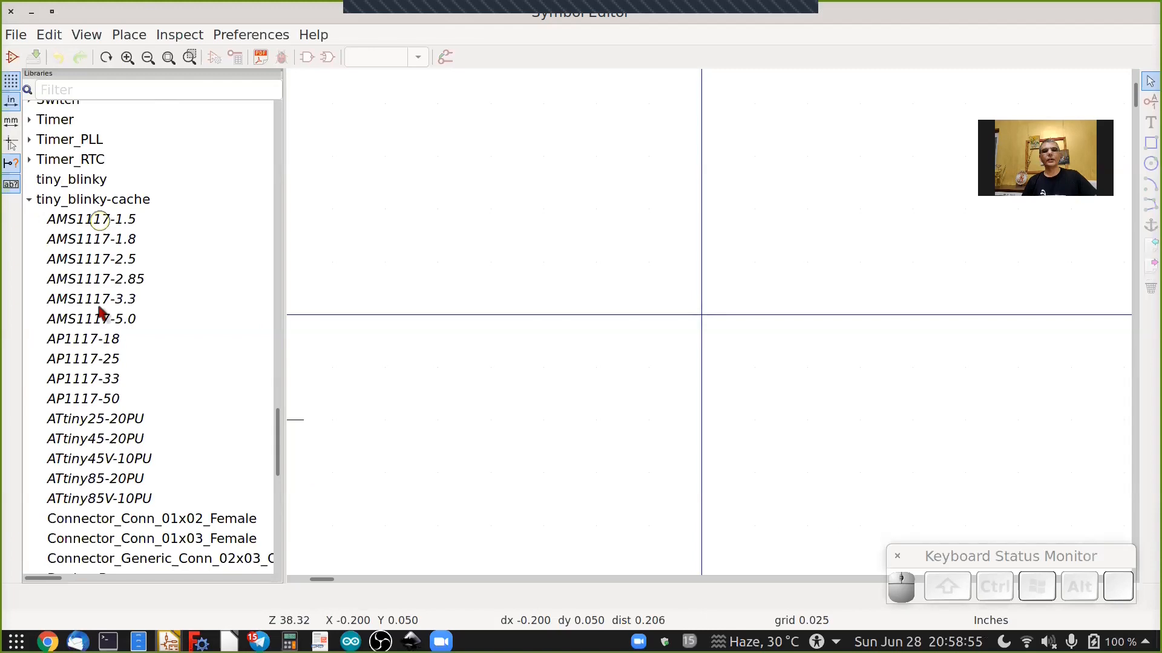
click(100, 307)
click(85, 400)
click(101, 400)
scroll(78, 208, down, 1)
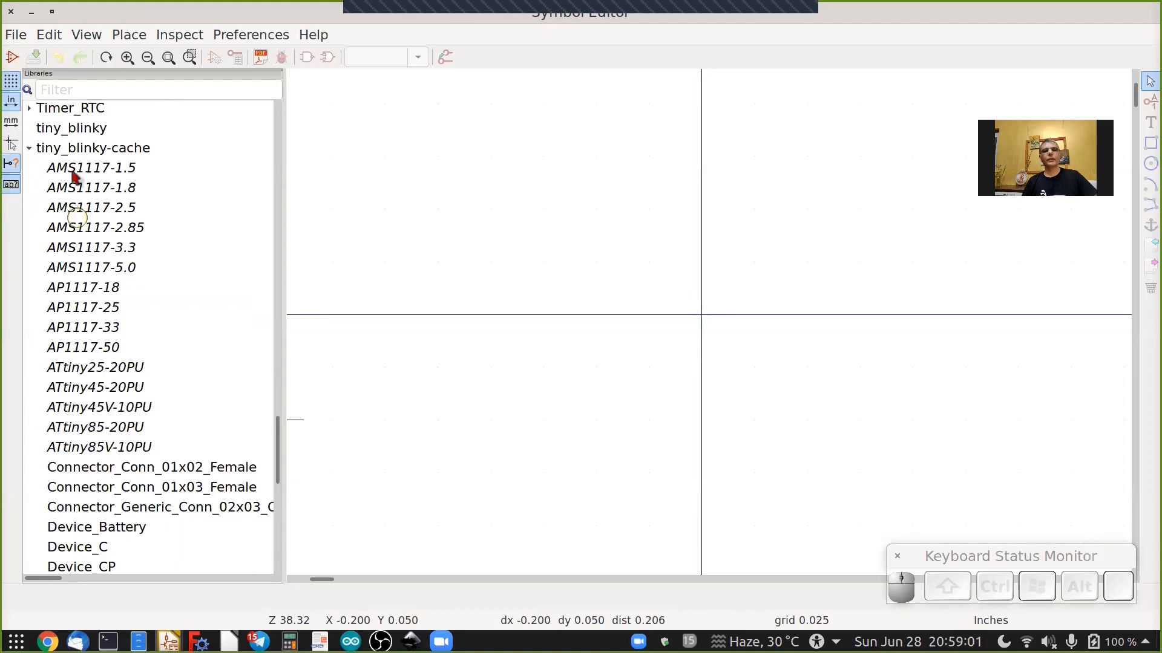
click(78, 177)
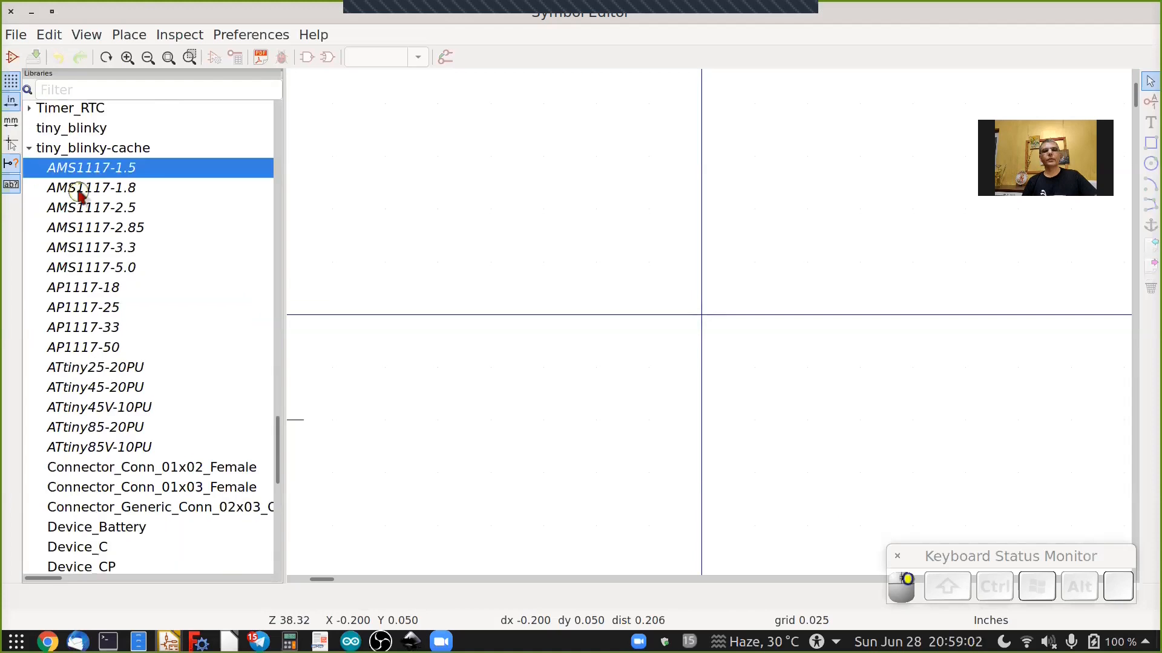
click(97, 229)
right_click(98, 265)
right_click(97, 283)
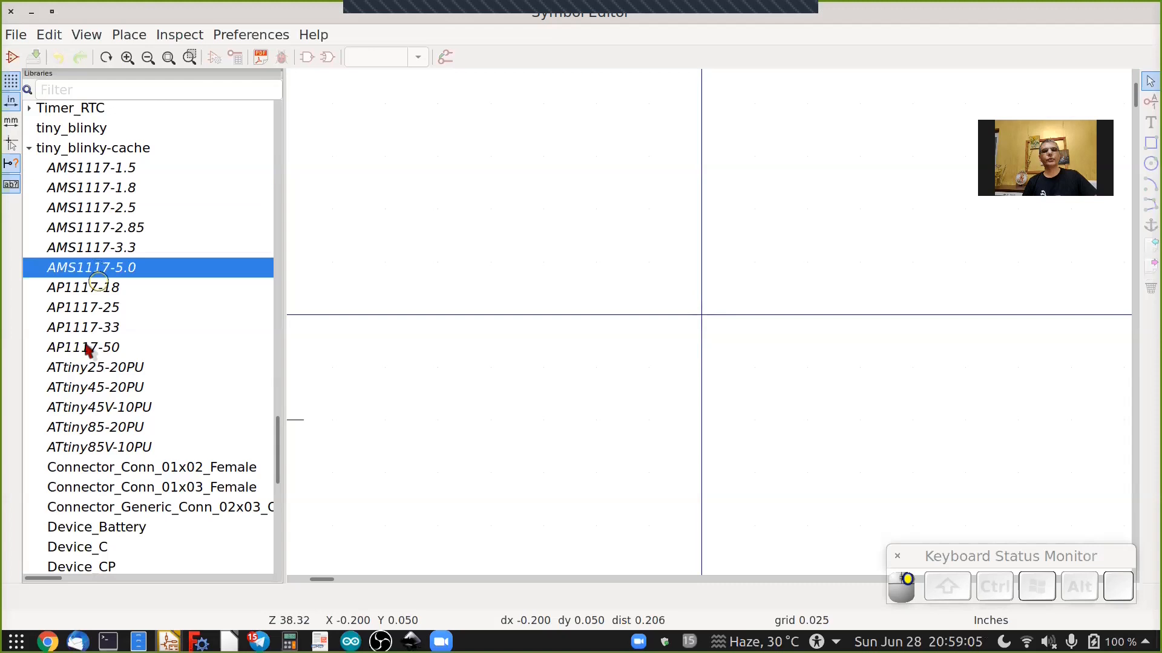
right_click(57, 347)
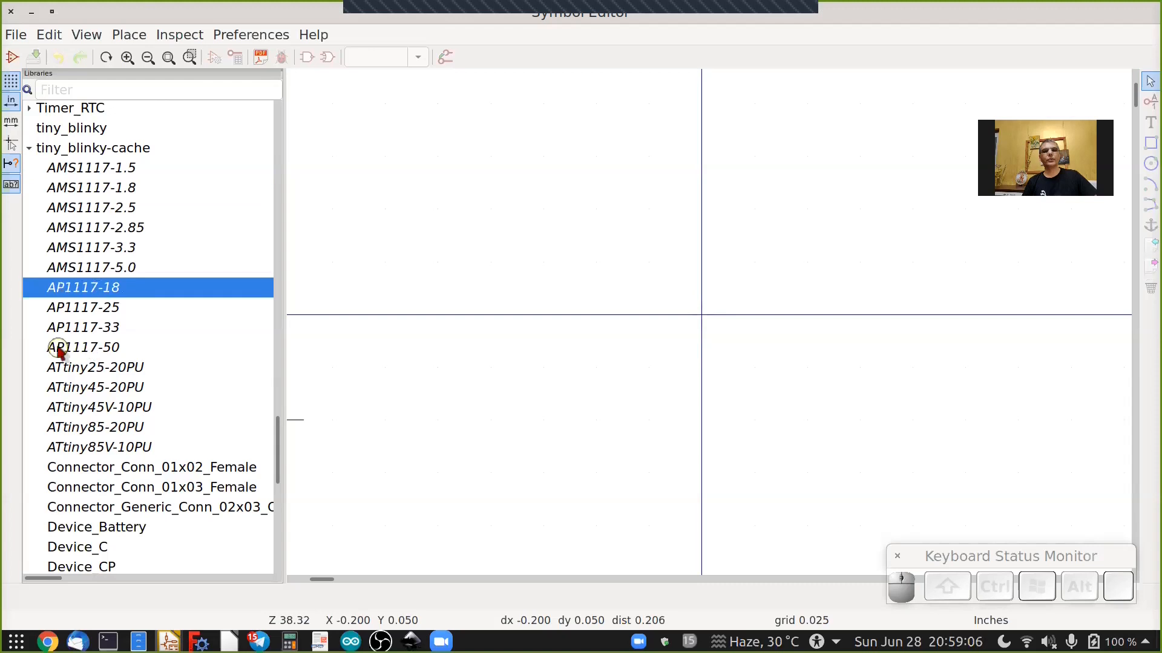
double_click(101, 348)
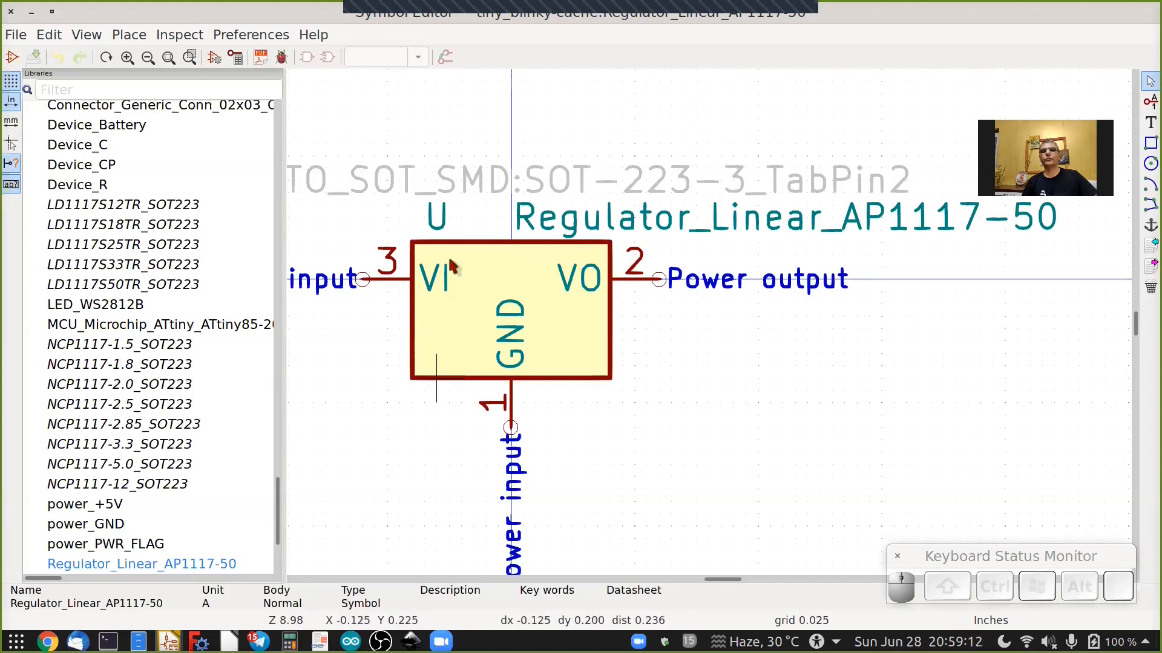
Save a copy of the cached AP1117-50 regulator symbol into the tiny_blinky library.
scroll(123, 394, up, 4)
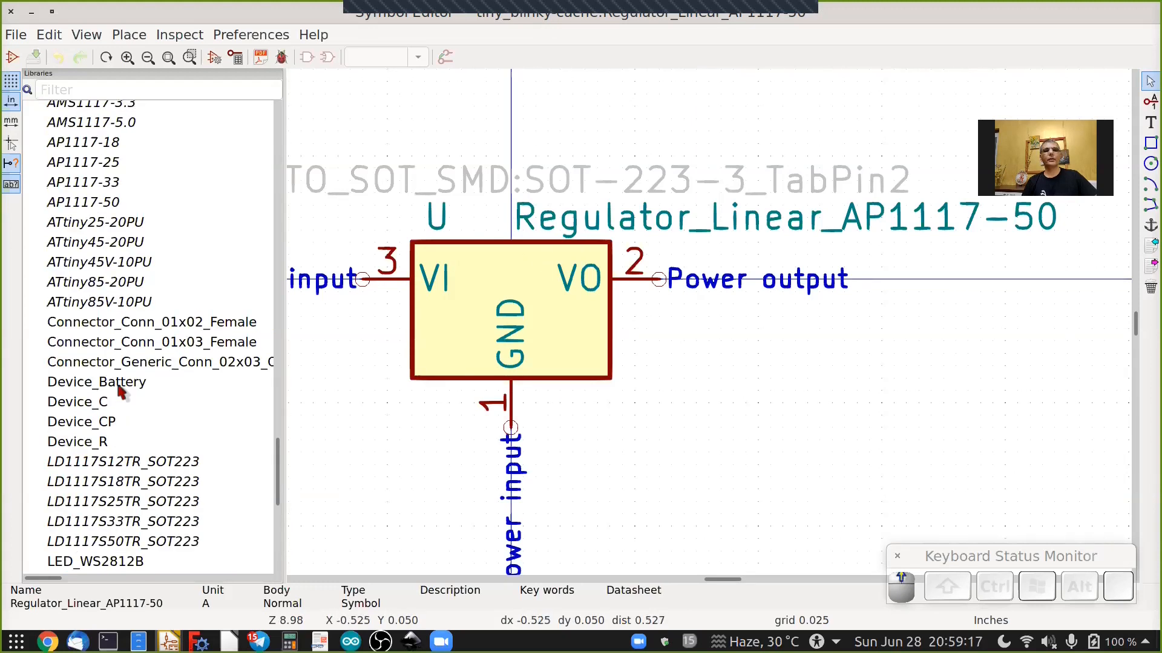
scroll(123, 394, up, 5)
scroll(118, 364, down, 3)
scroll(121, 366, up, 2)
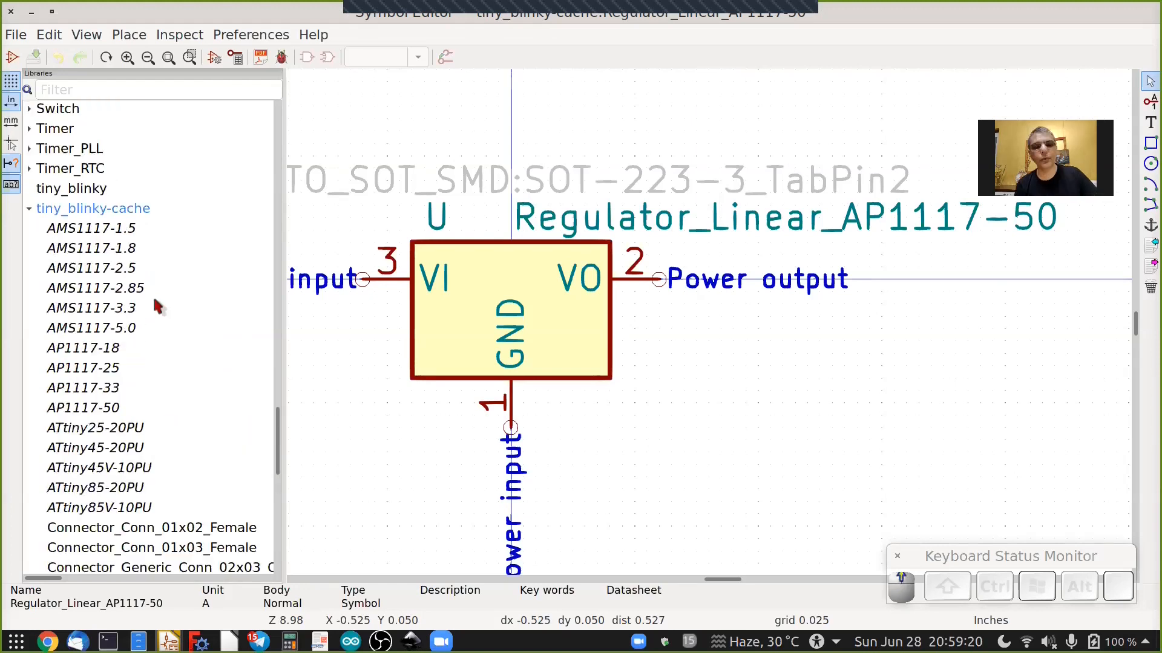
click(95, 410)
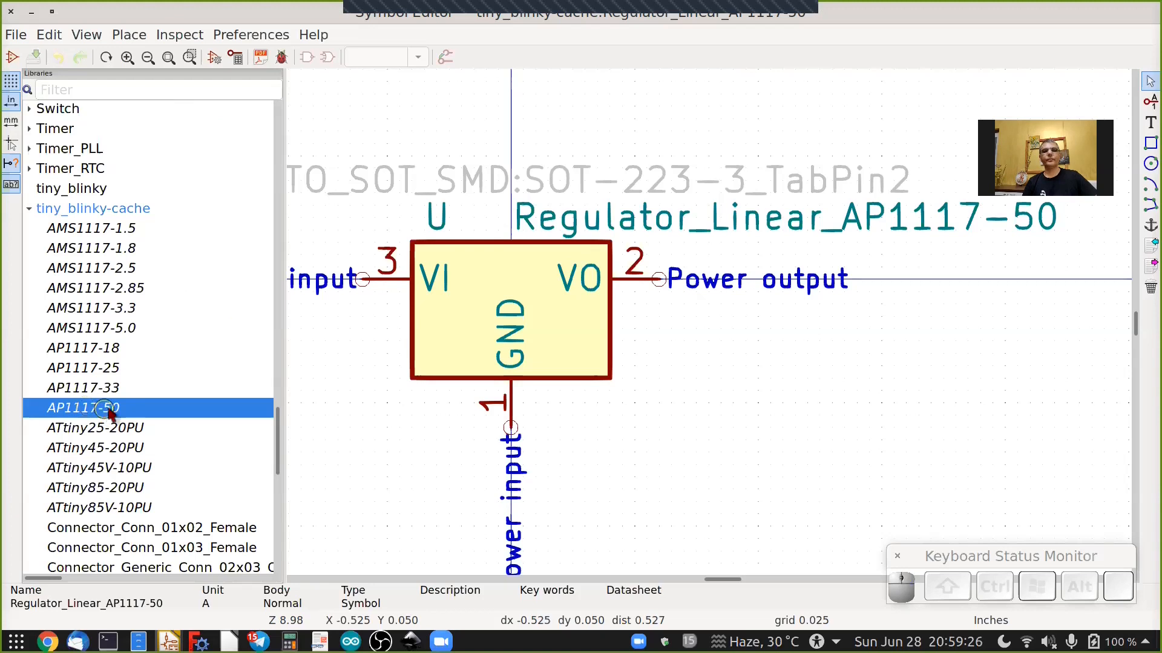
click(16, 37)
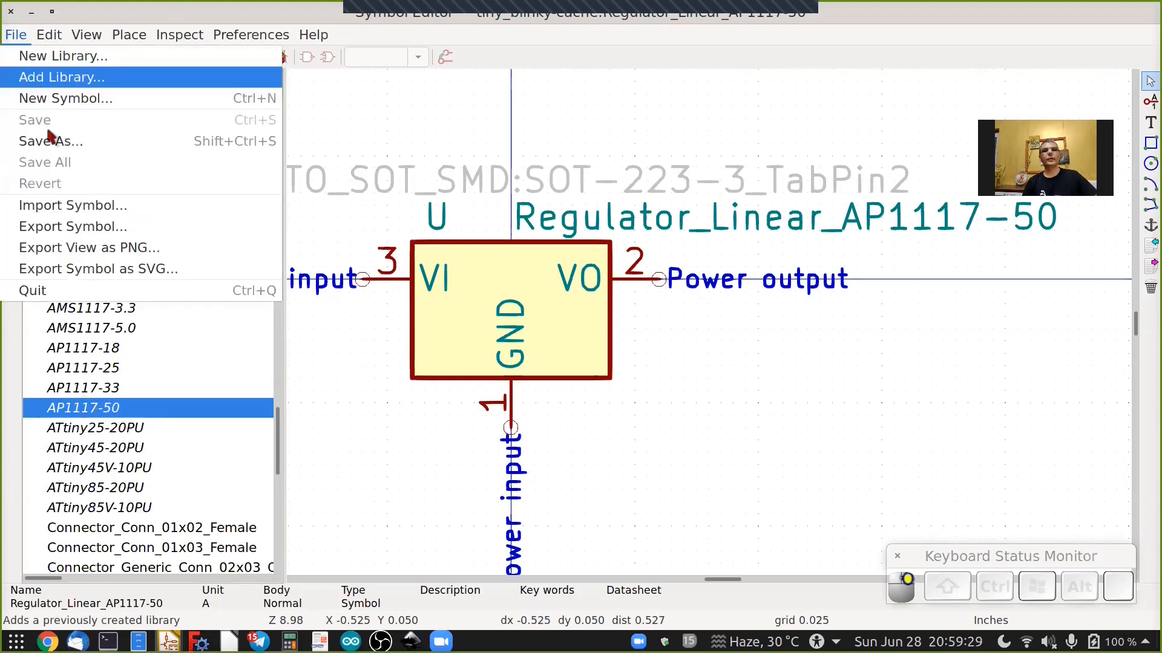
click(51, 141)
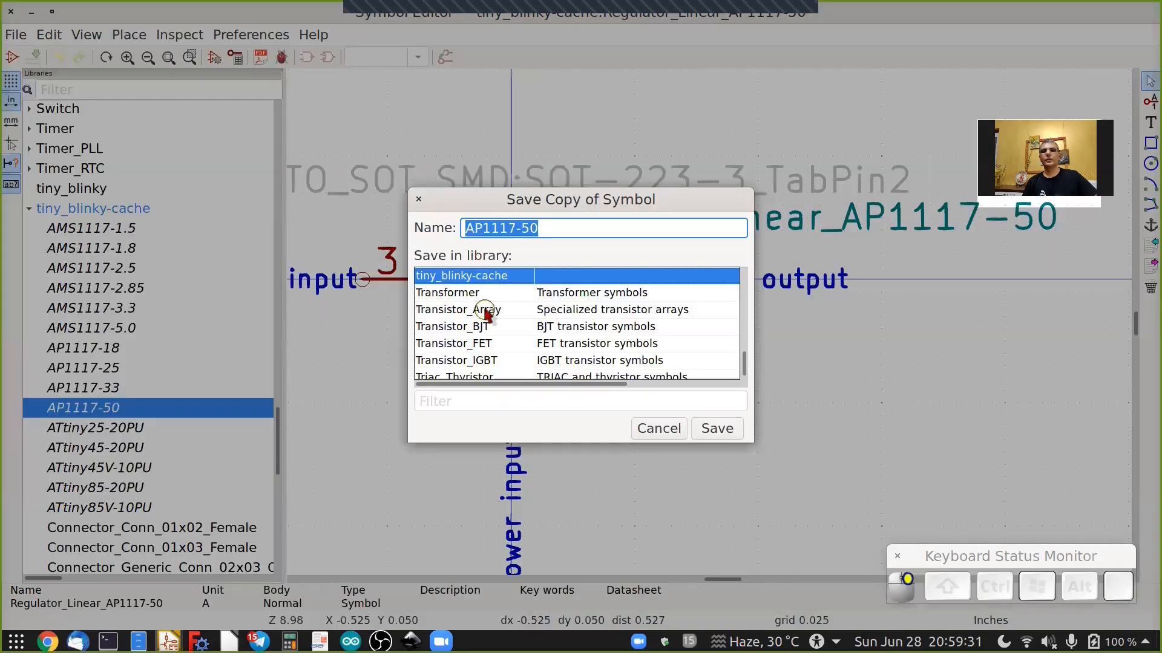
scroll(456, 314, up, 1)
click(457, 311)
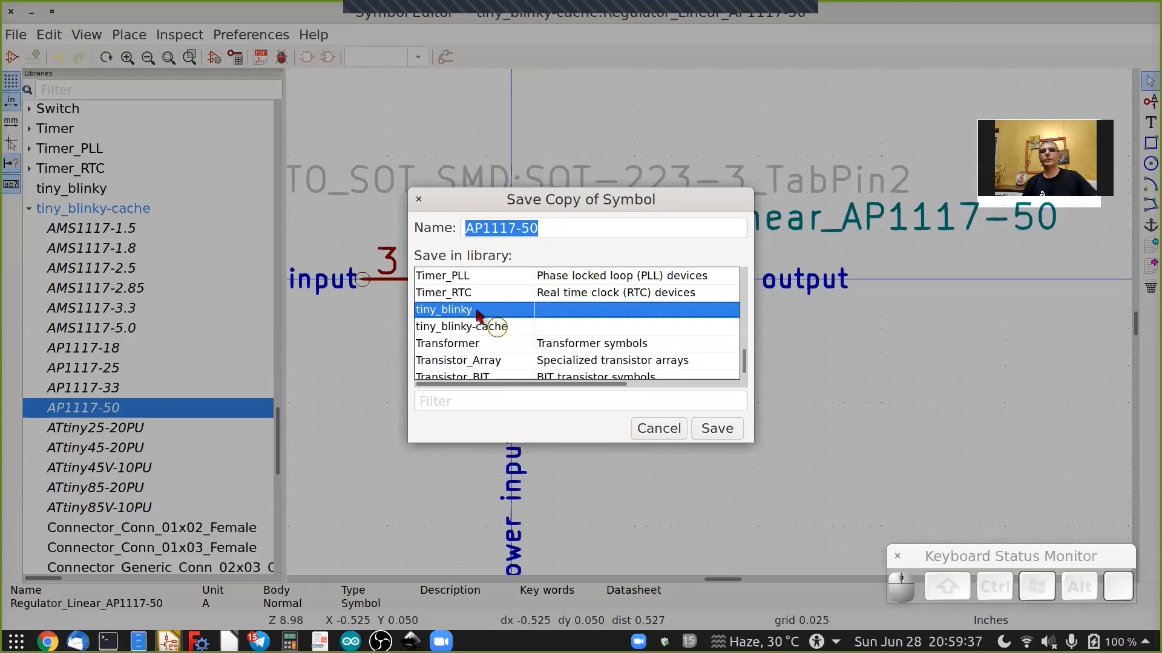
click(720, 428)
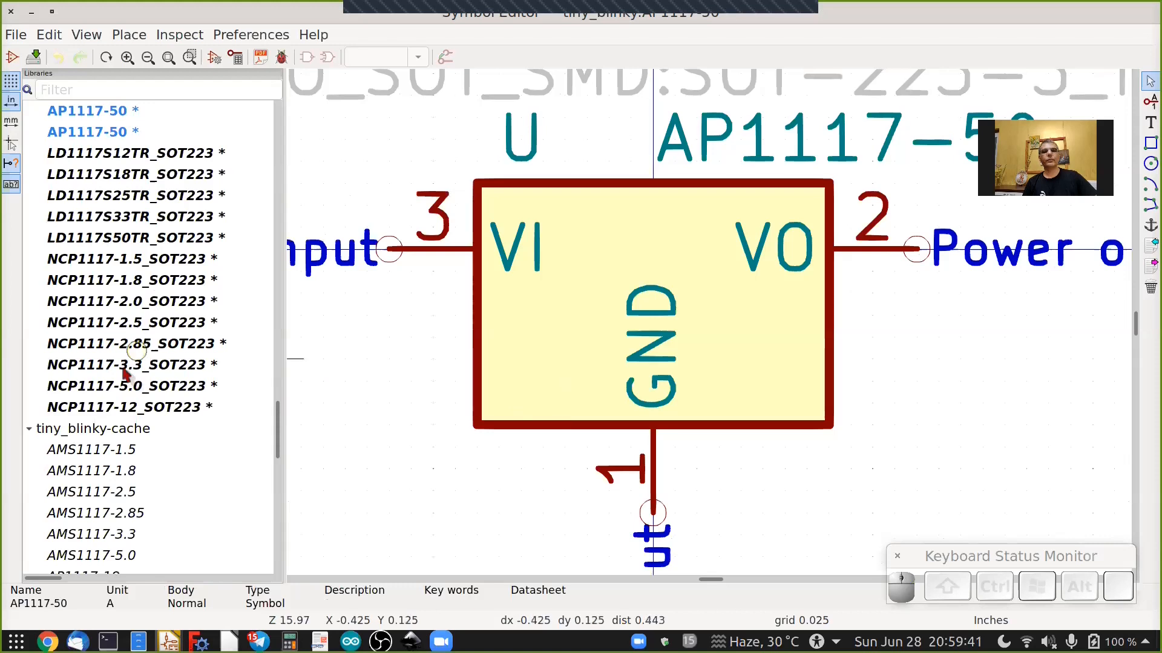
Open the cached MCU_Microchip_ATtiny_ATtiny85-20PU symbol and save a copy into the tiny_blinky library.
scroll(90, 184, up, 2)
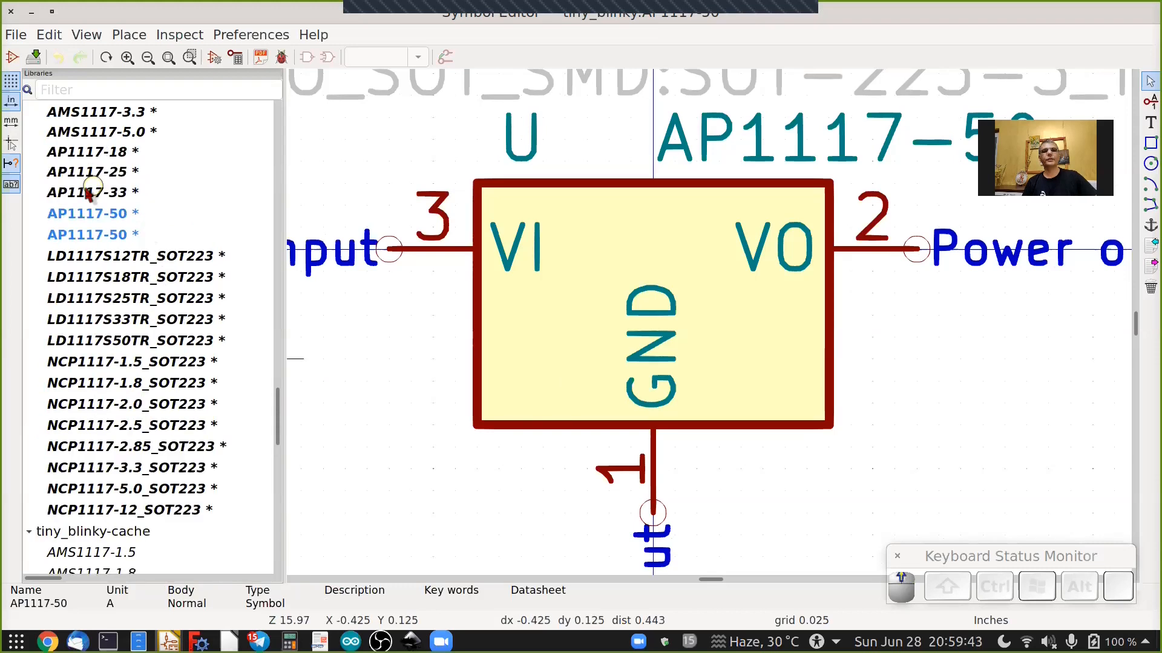
scroll(76, 240, up, 3)
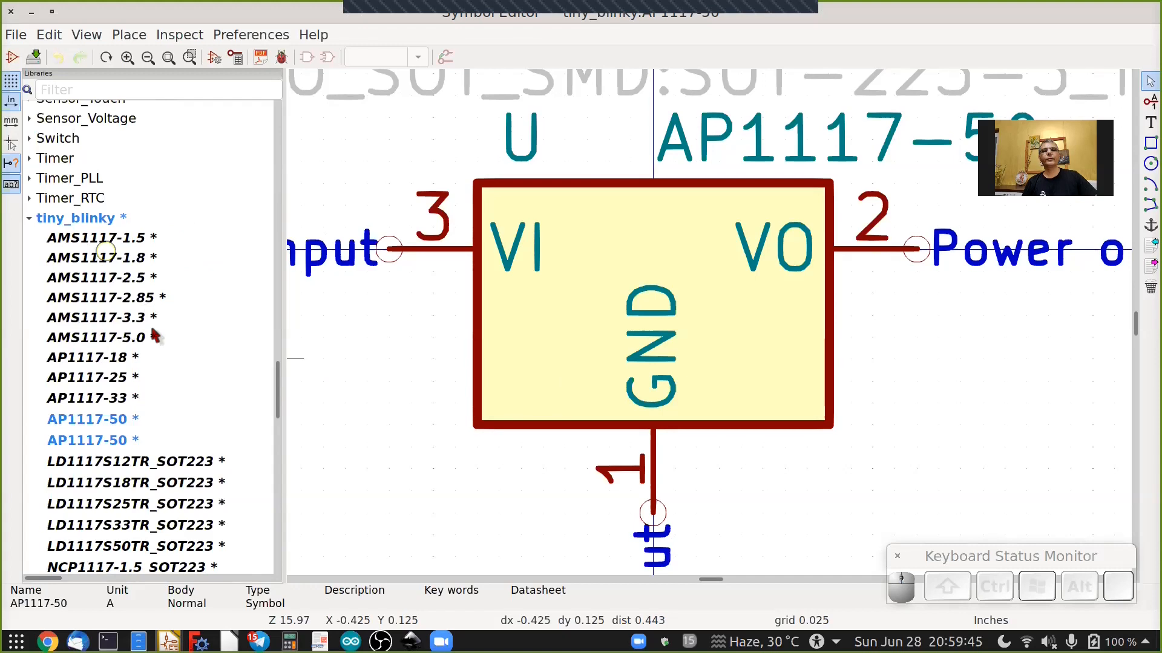
scroll(154, 336, down, 4)
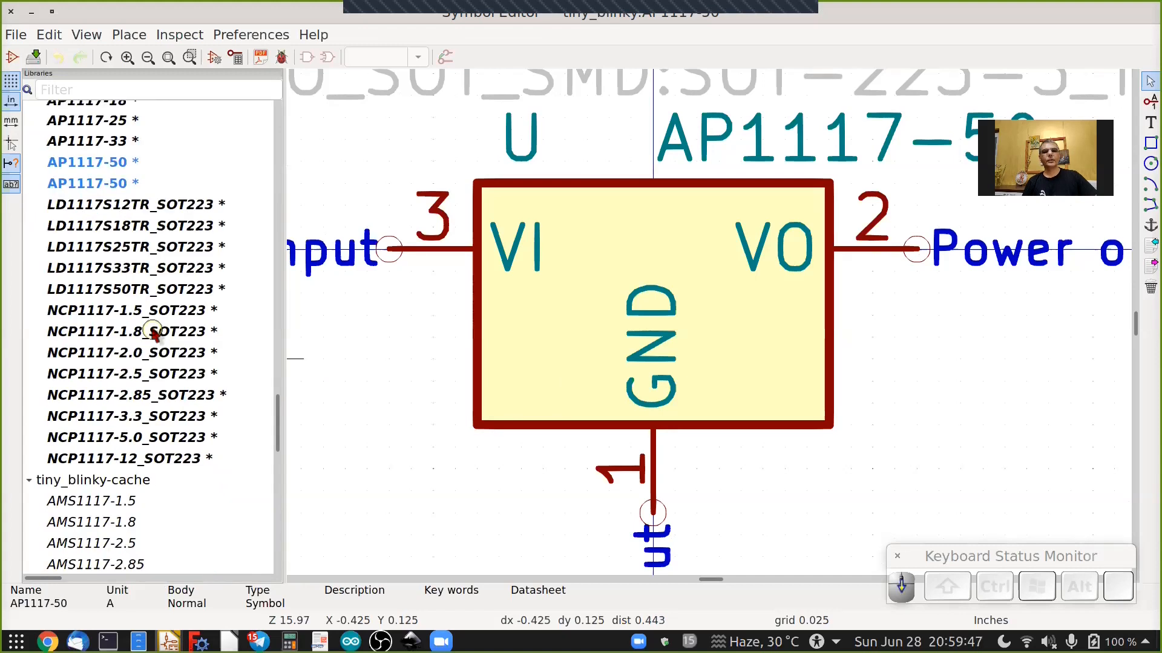
scroll(153, 337, down, 3)
scroll(152, 336, down, 2)
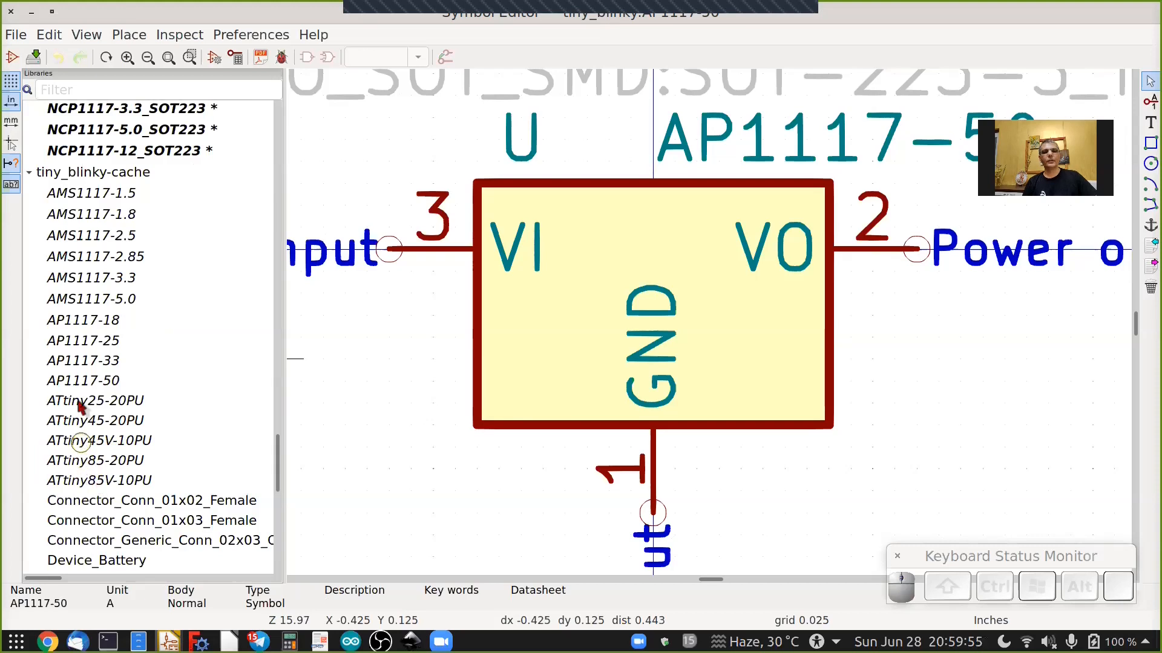
double_click(74, 463)
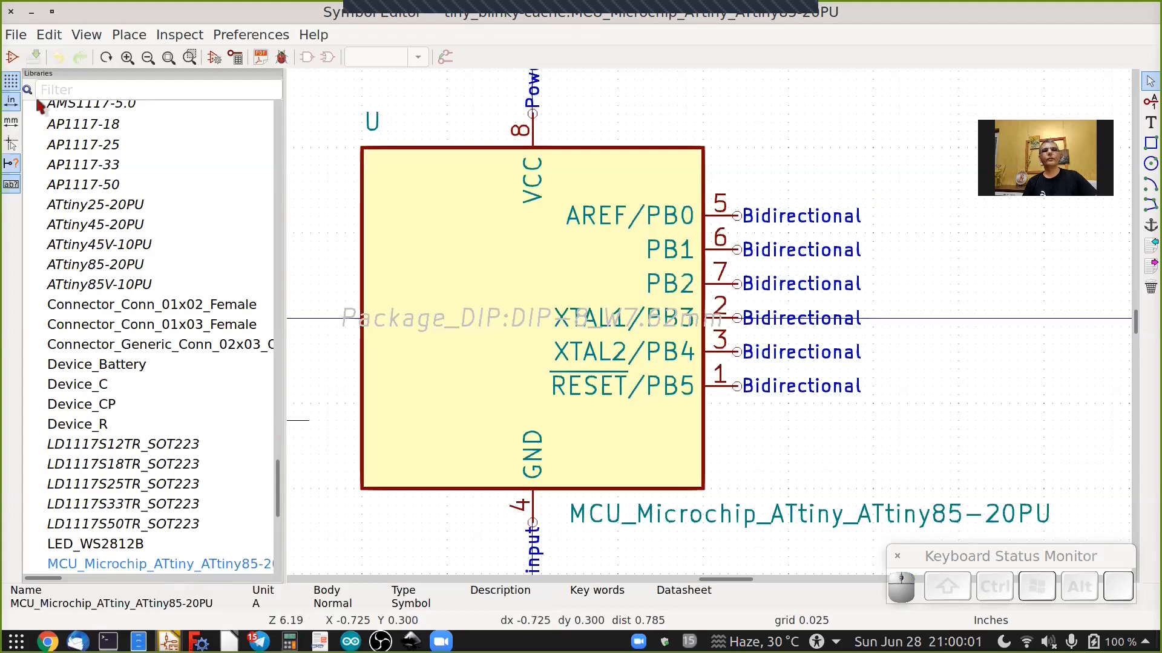
click(16, 35)
right_click(495, 295)
click(51, 142)
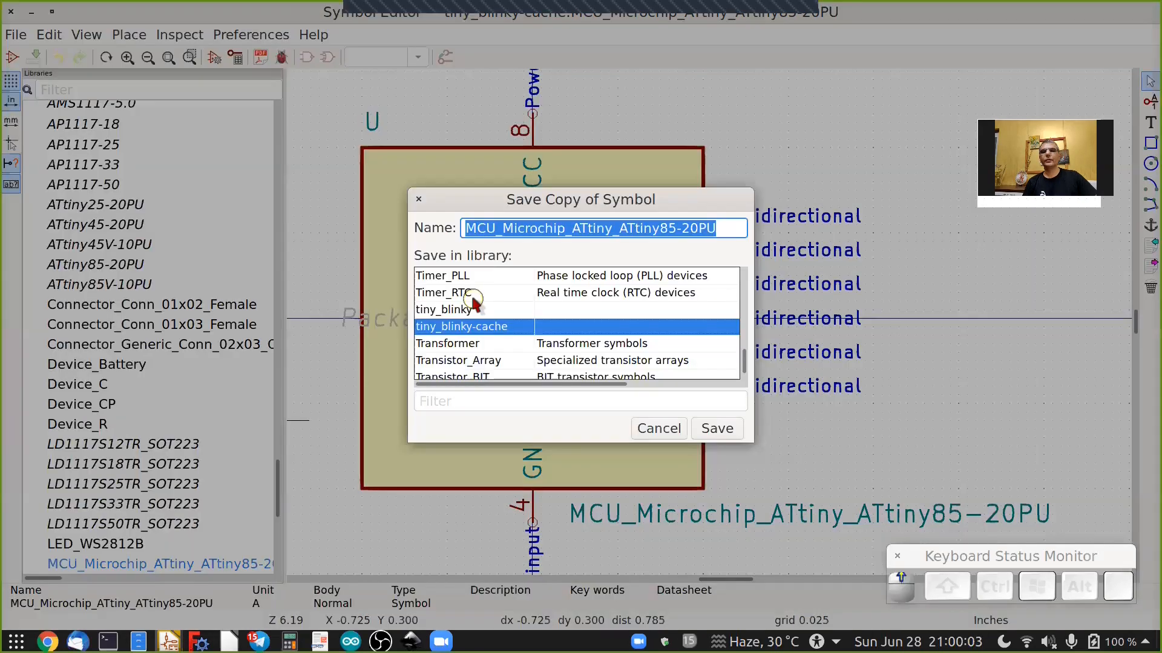
click(717, 426)
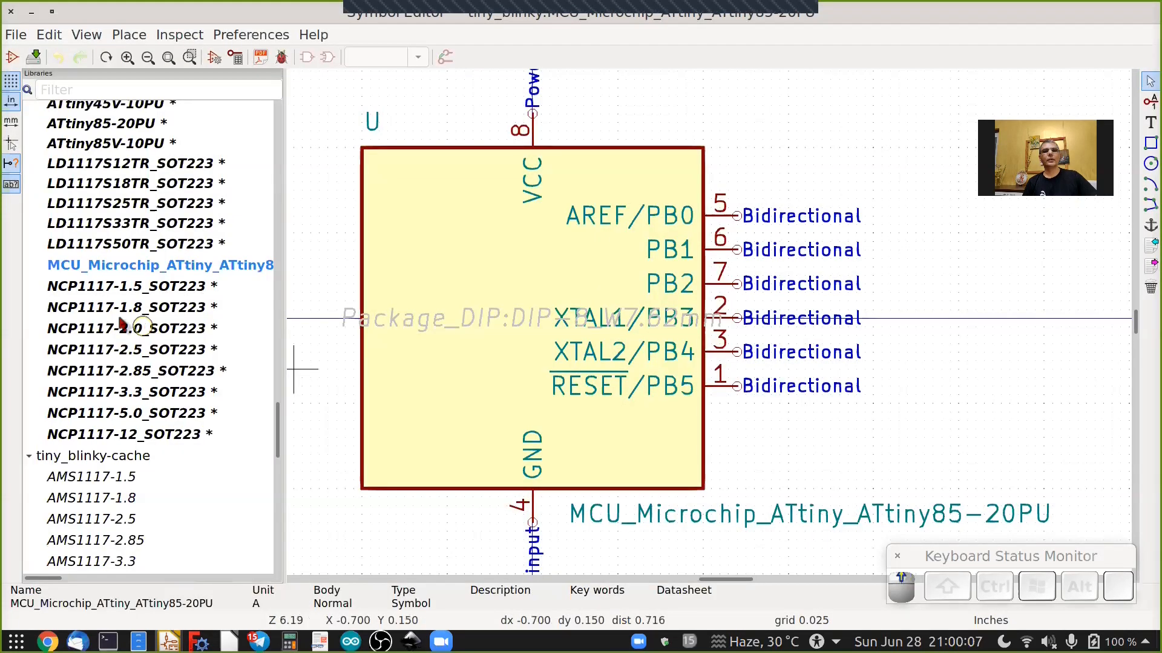
Rename the cached Connector_Conn_01x02_Female symbol's name field to Conn_01x02_Female.
scroll(103, 275, up, 5)
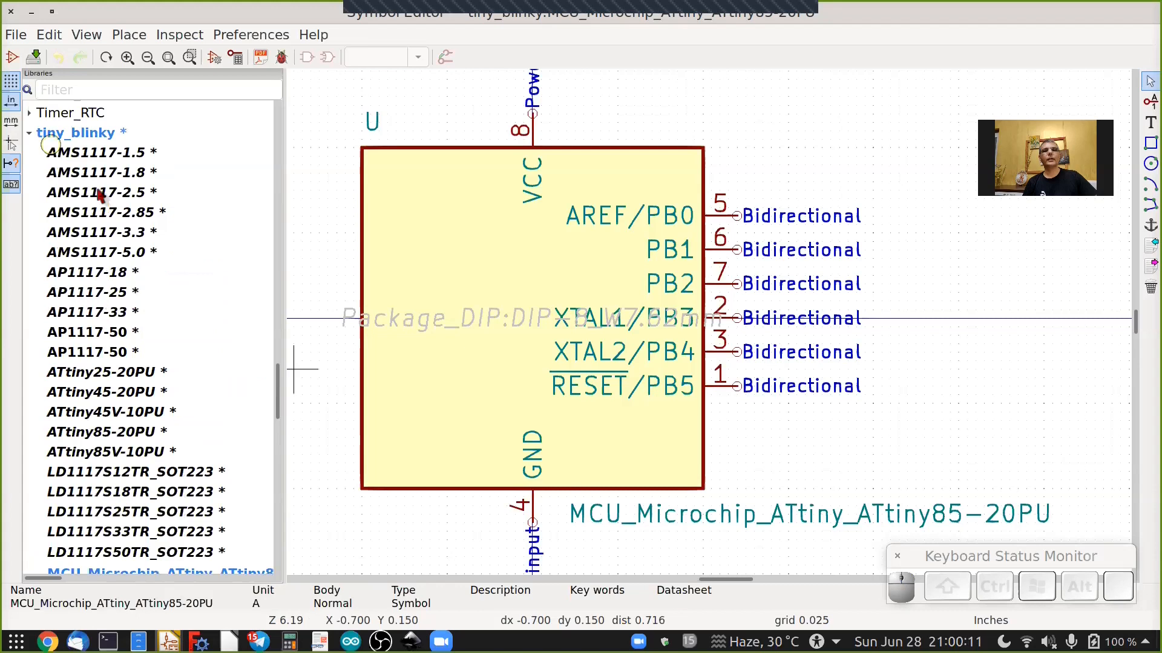
scroll(106, 375, down, 10)
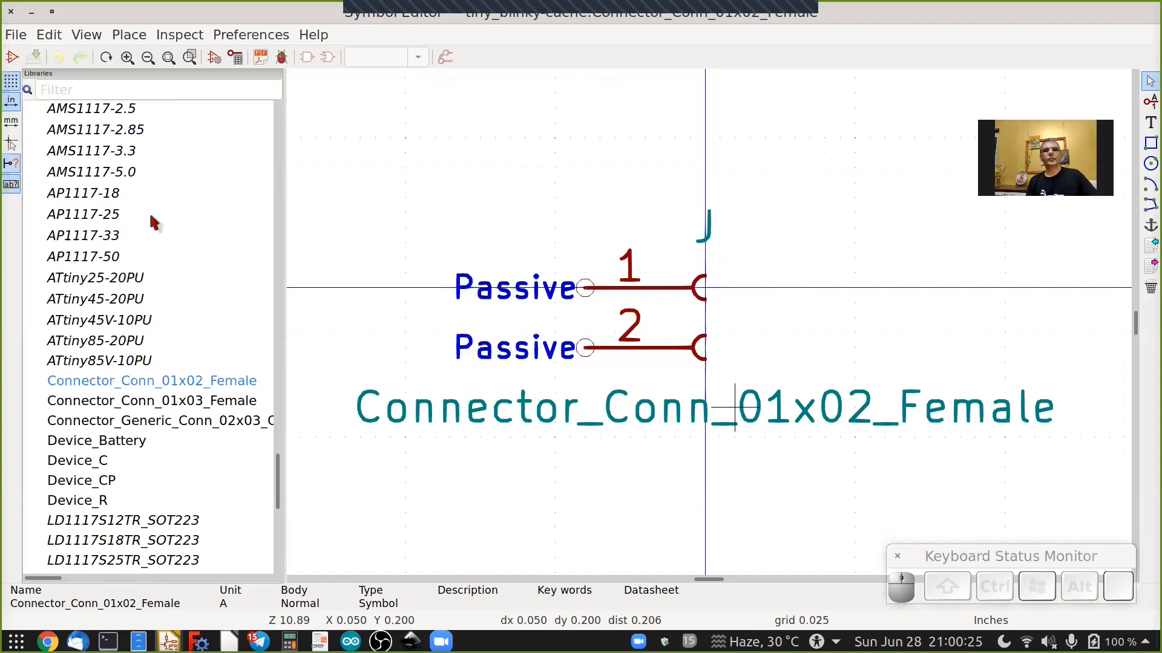
scroll(154, 209, up, 2)
scroll(154, 209, down, 4)
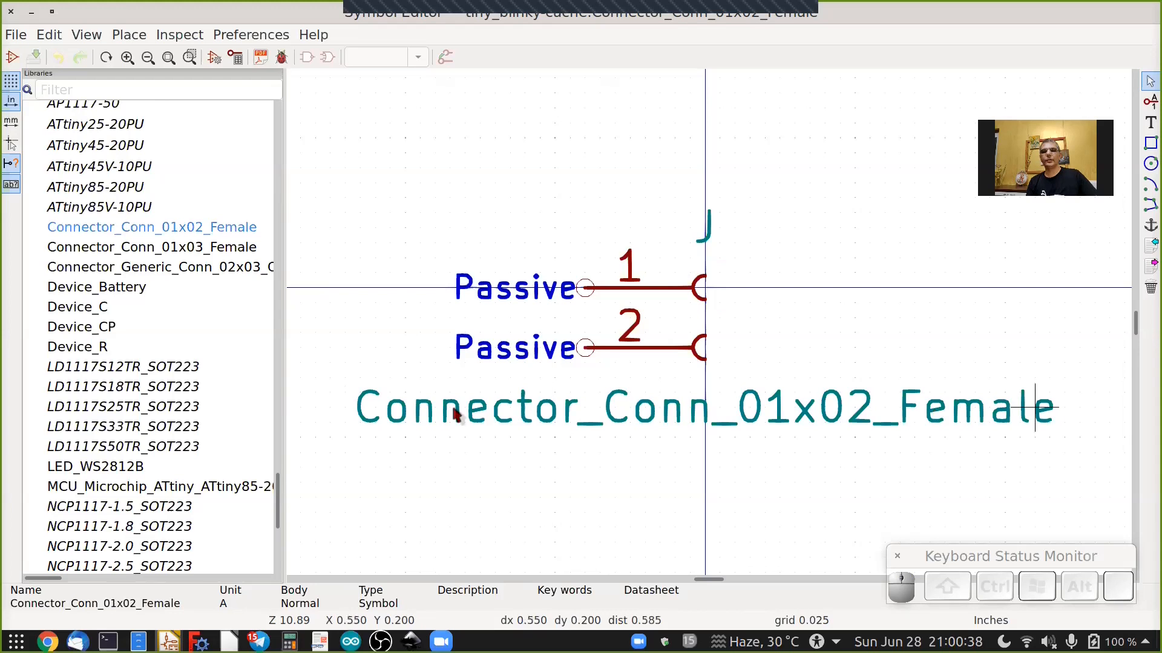
scroll(173, 355, up, 2)
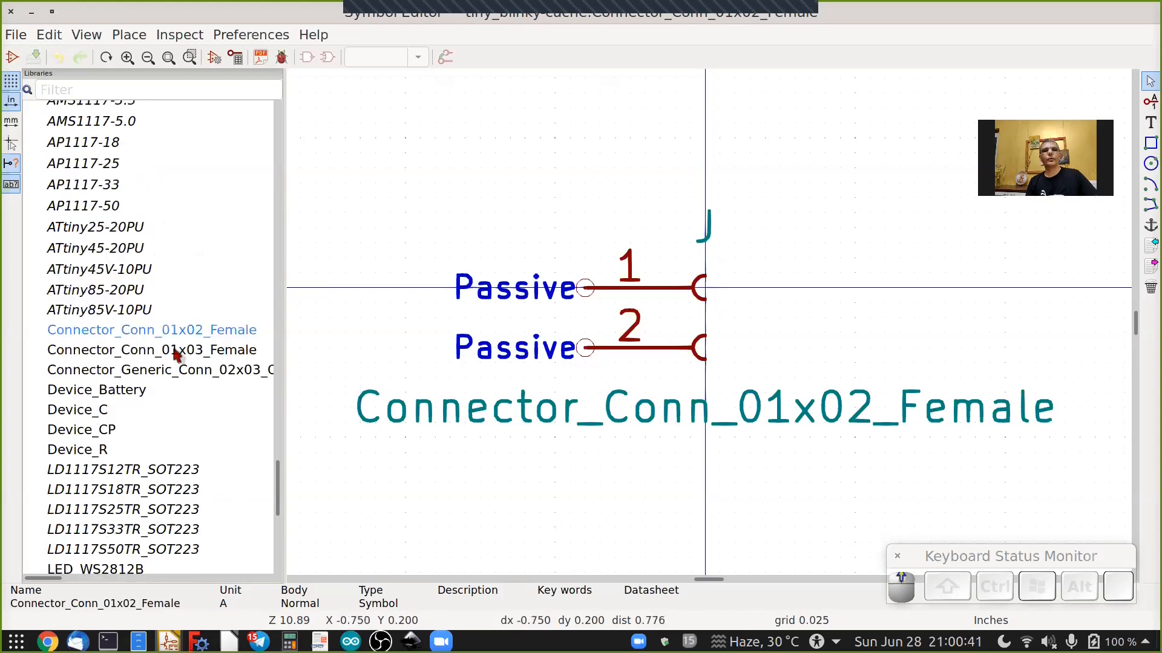
scroll(111, 289, up, 4)
scroll(100, 184, up, 7)
scroll(96, 181, up, 3)
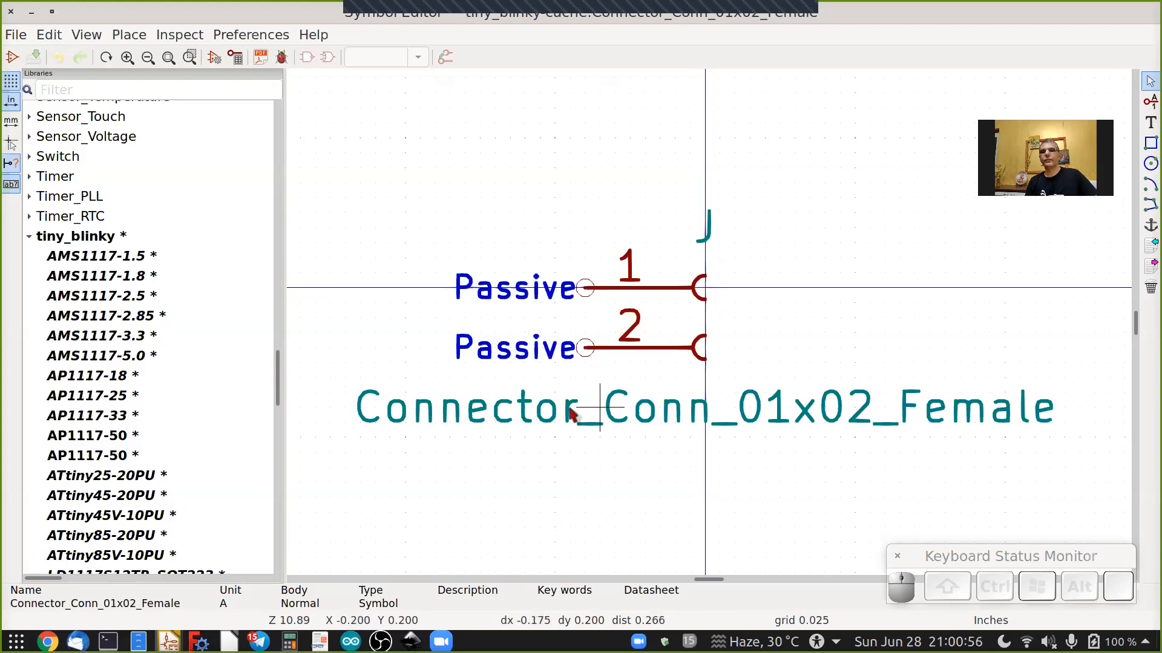
double_click(452, 284)
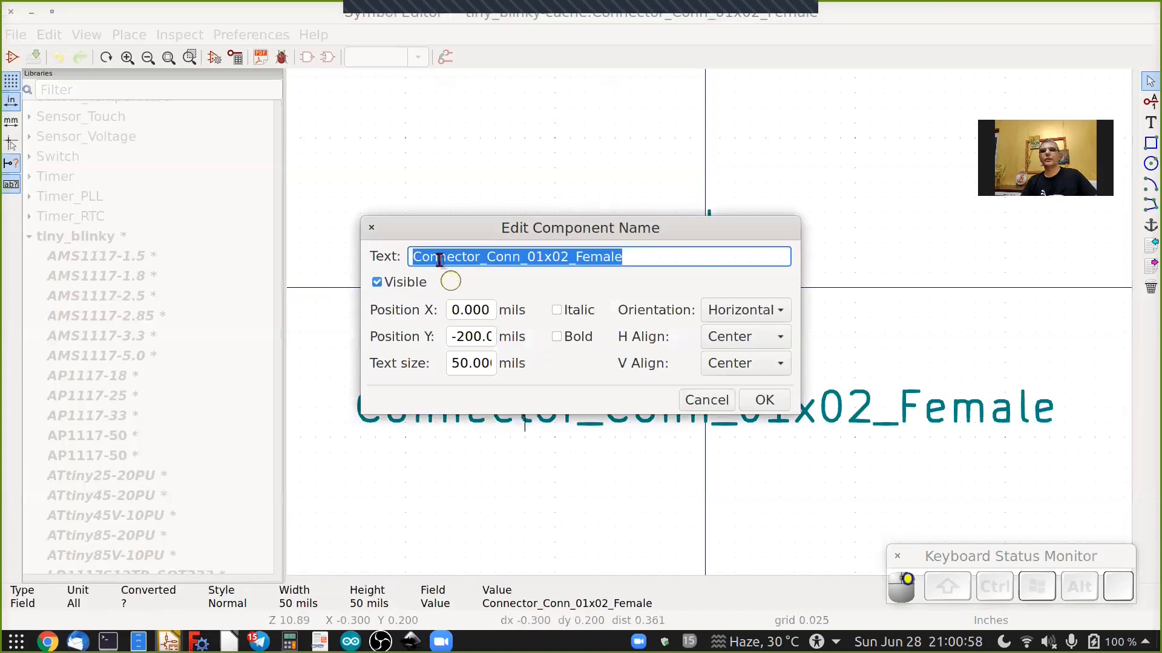
double_click(439, 260)
key(Delete)
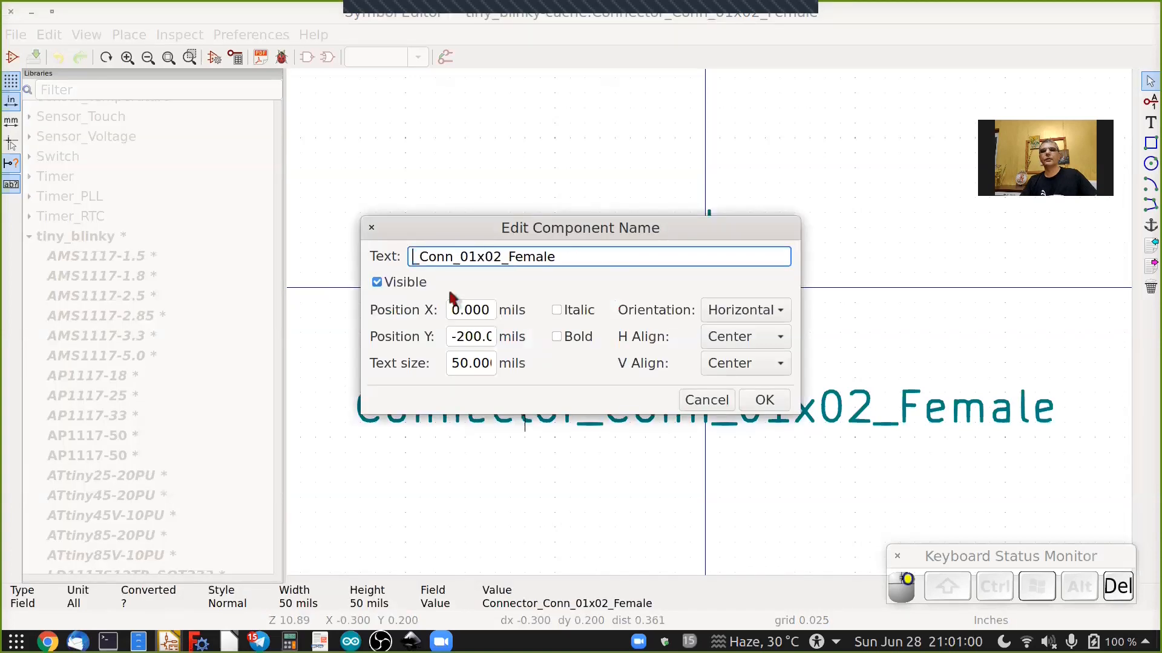
key(Delete)
click(768, 400)
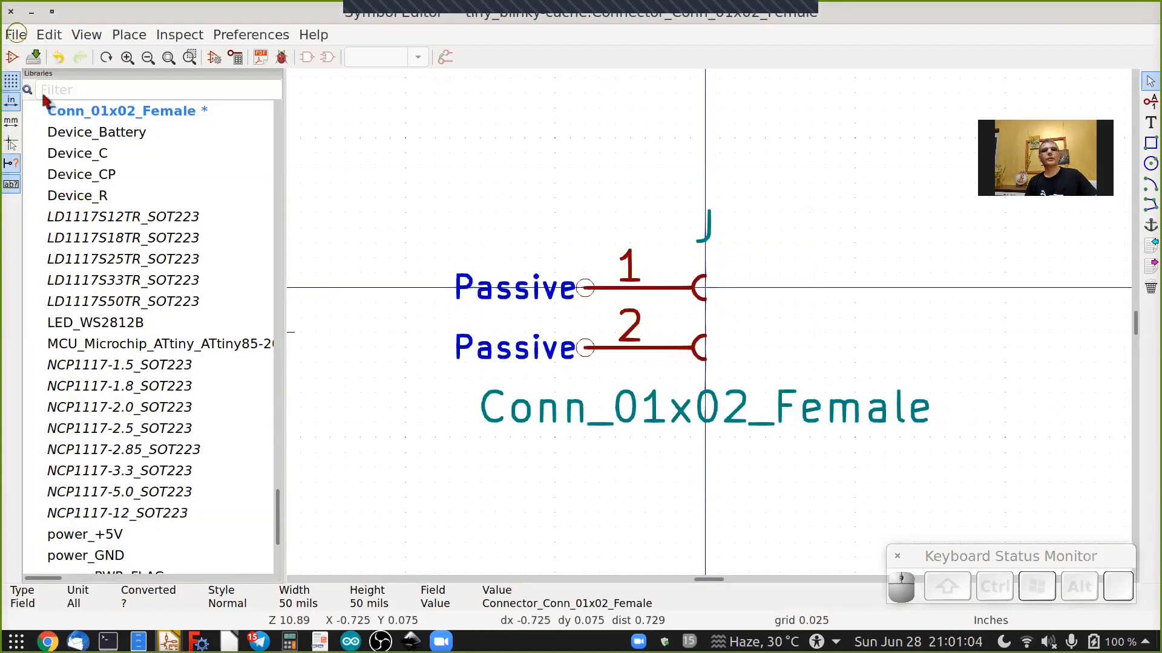
Save a copy of the Conn_01x02_Female symbol into the tiny_blinky library.
click(16, 35)
click(63, 140)
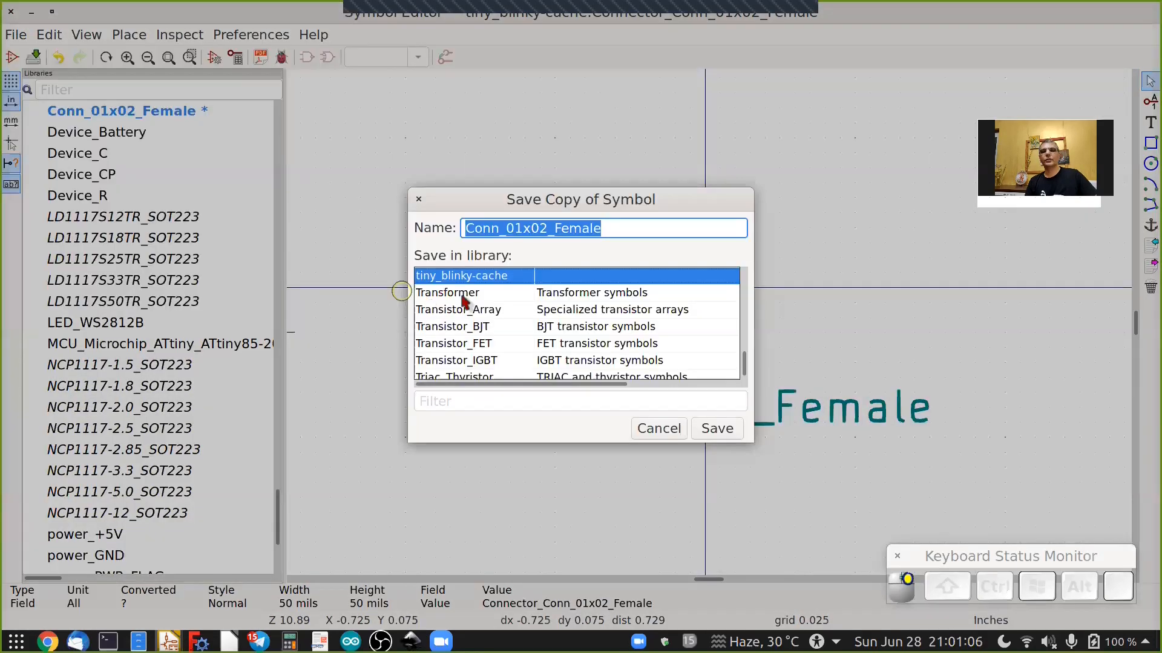
scroll(464, 314, up, 3)
click(464, 310)
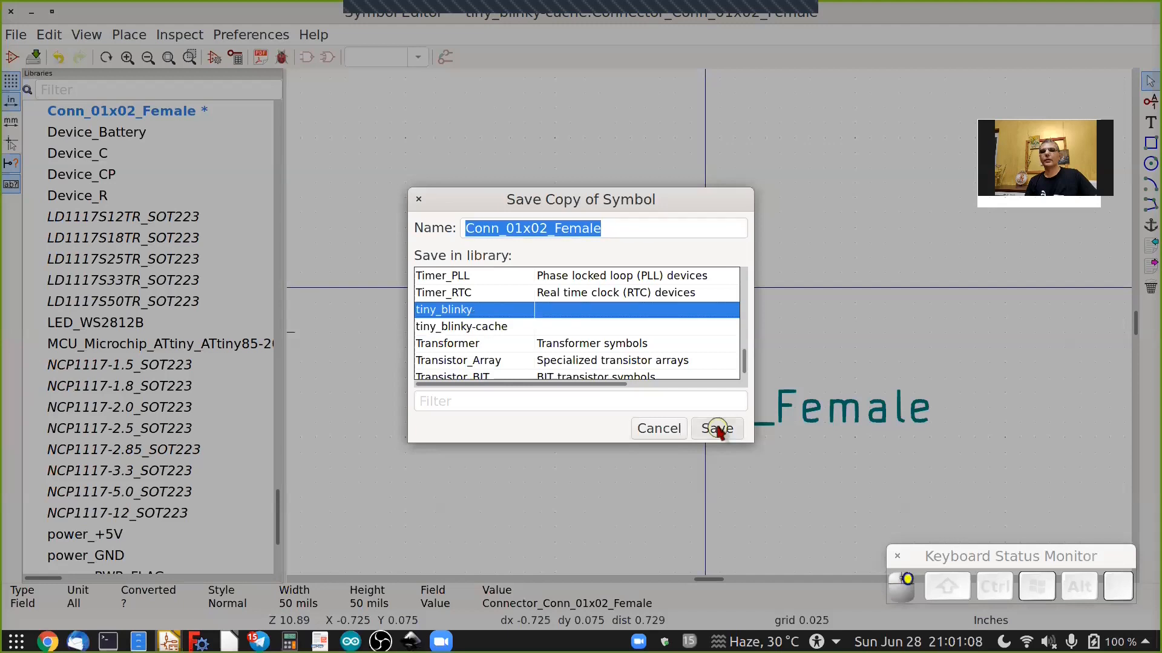
click(717, 429)
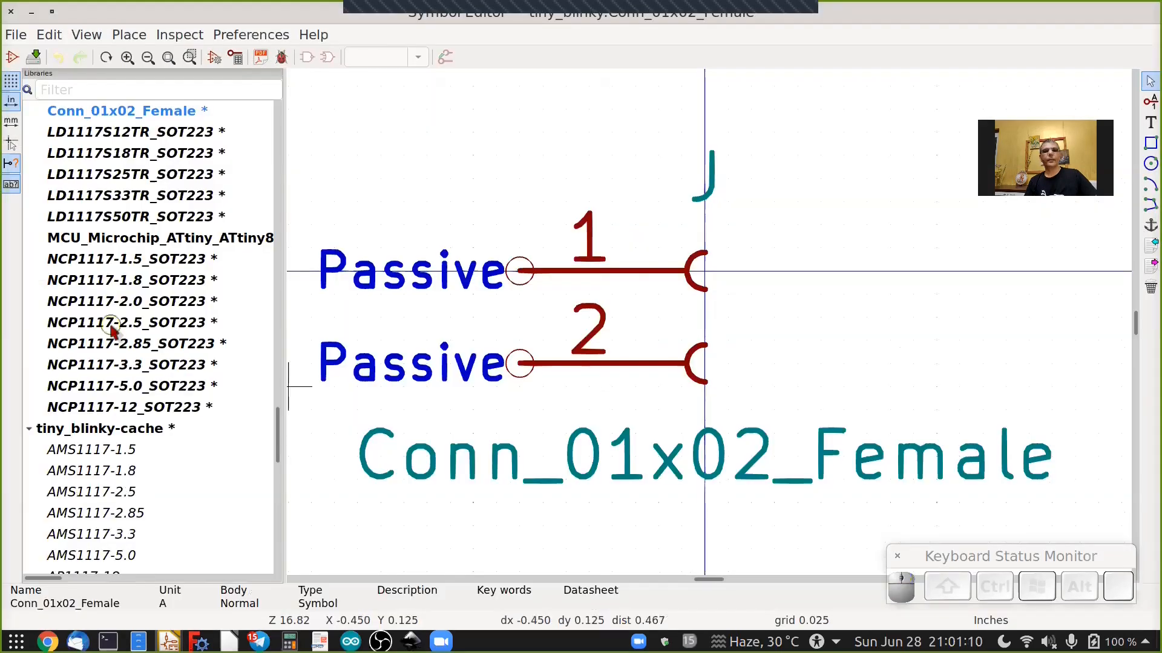
Open the cached Connector_Conn_01x03_Female symbol from the tiny_blinky-cache library.
scroll(111, 327, up, 5)
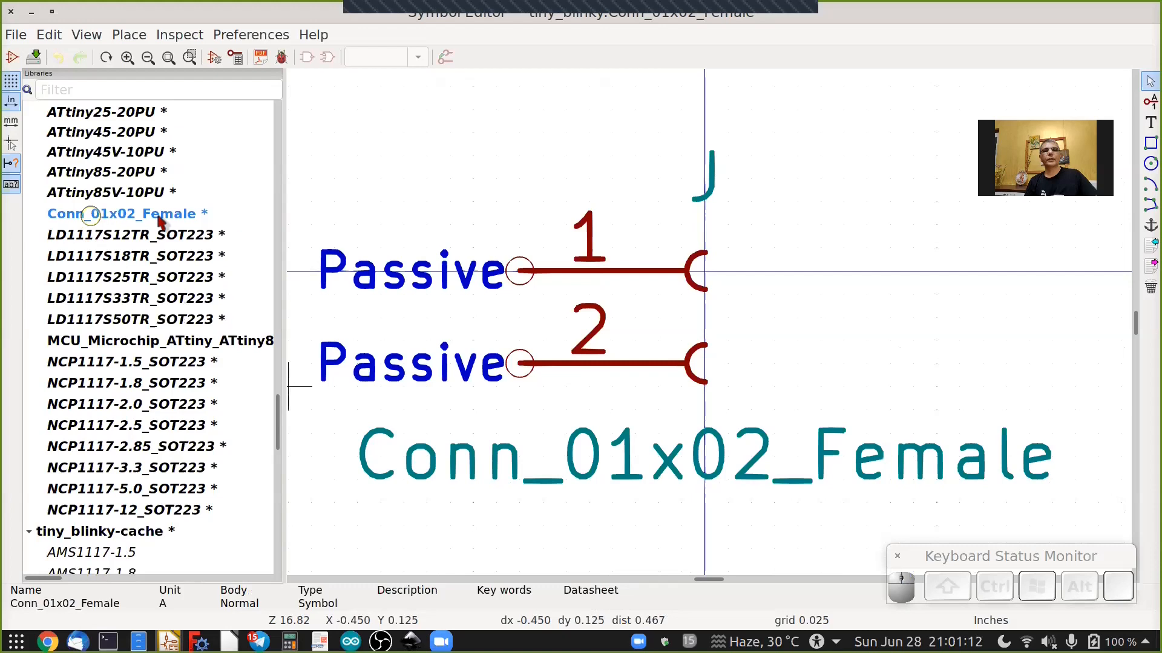
scroll(151, 271, down, 3)
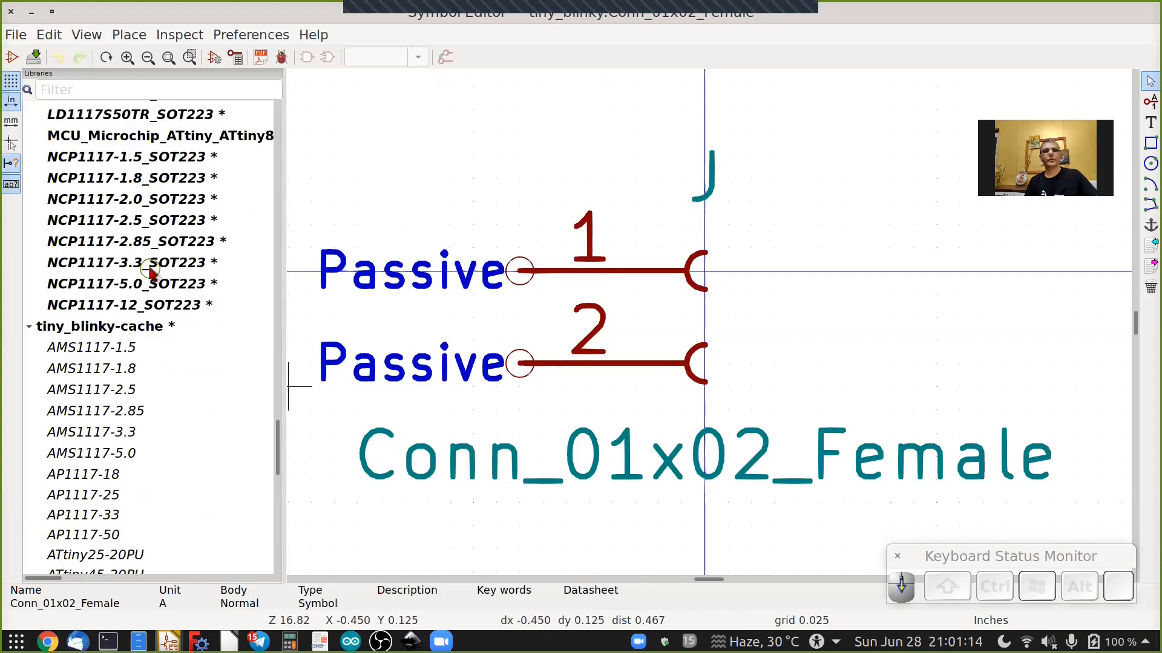
scroll(125, 314, down, 5)
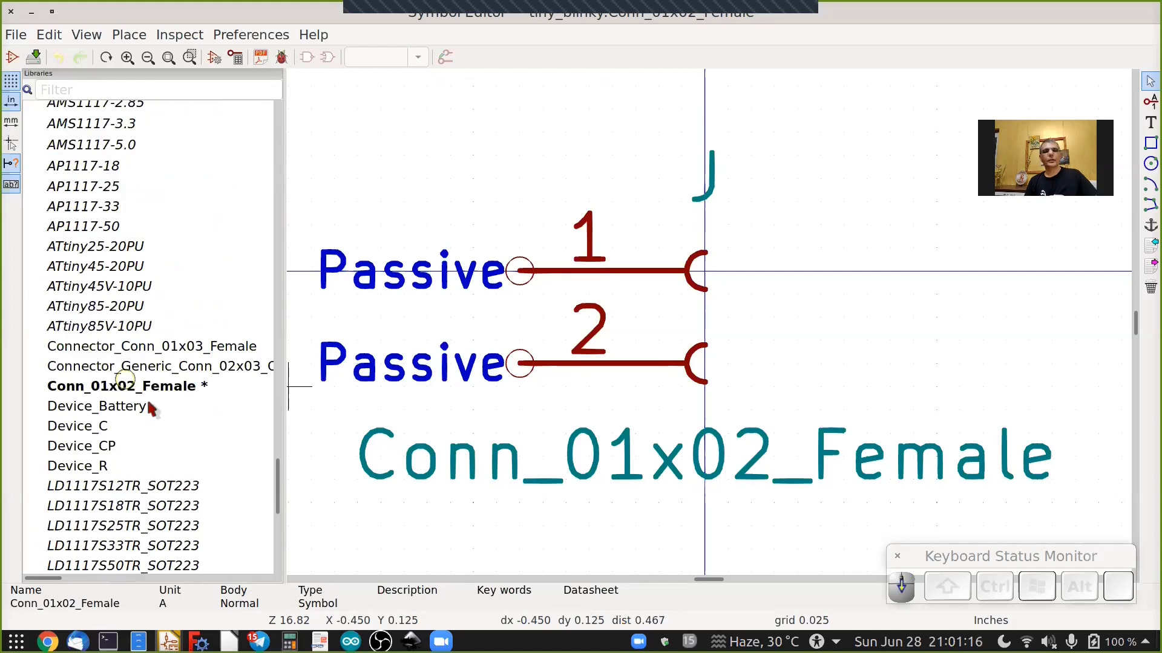
double_click(106, 351)
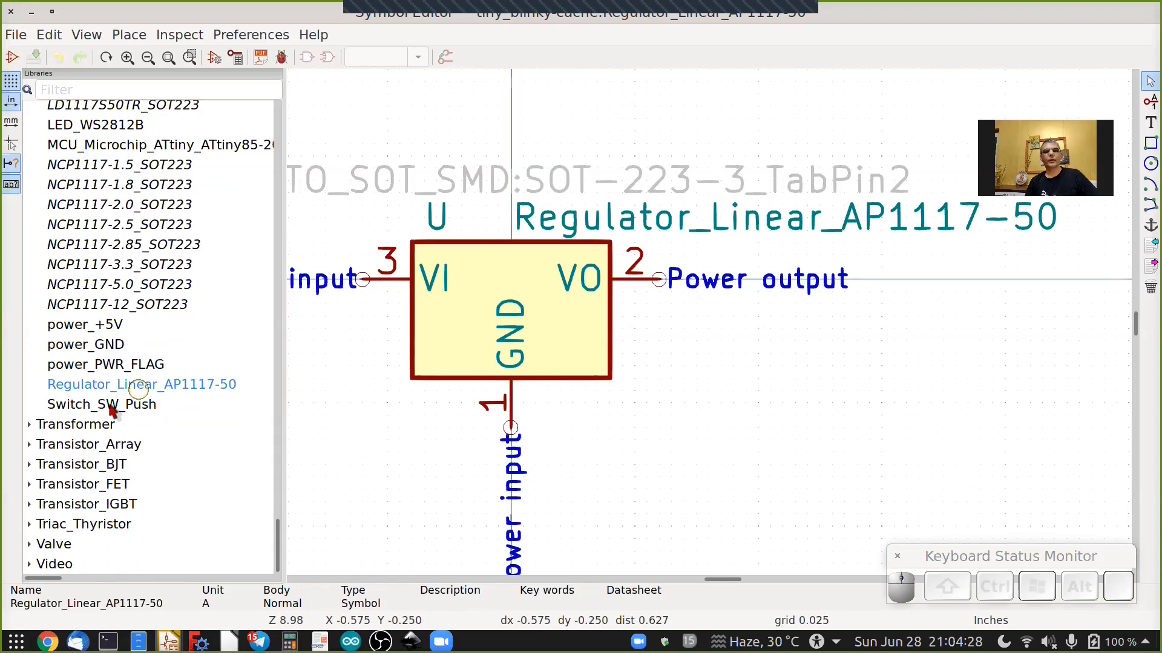
Open the cached Switch_SW_Push symbol and save a copy into the tiny_blinky library.
click(109, 405)
double_click(110, 407)
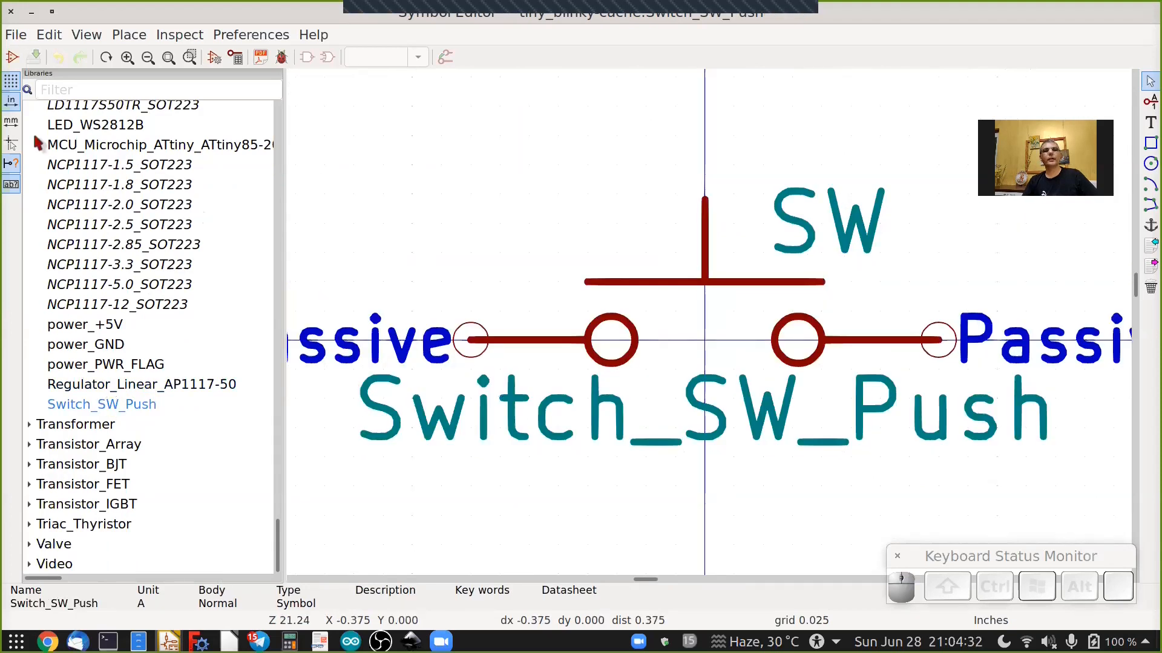
click(34, 136)
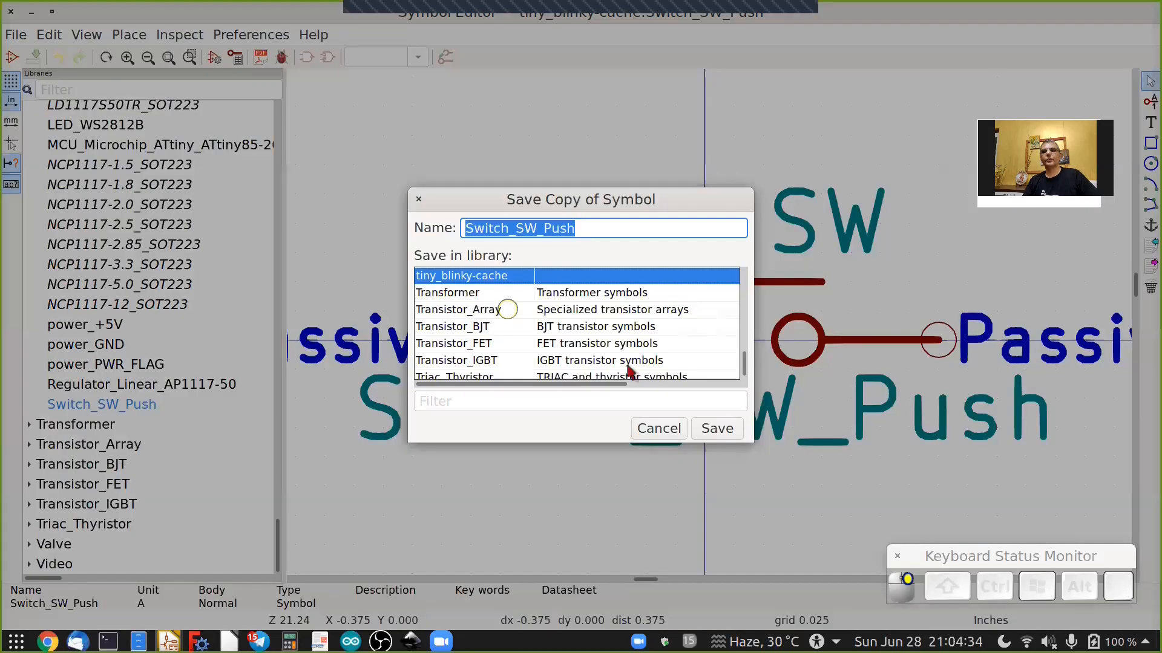
scroll(508, 310, up, 1)
click(507, 309)
click(703, 430)
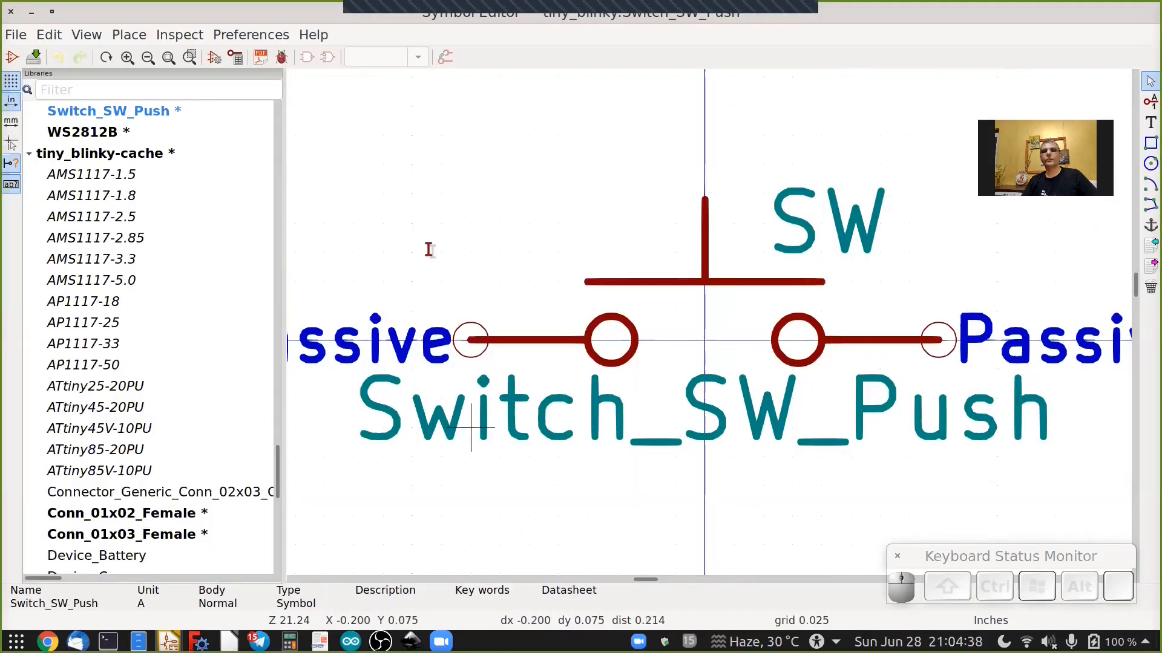
Rename the Switch_SW_Push symbol's name field to SW_Push.
key(e)
double_click(433, 256)
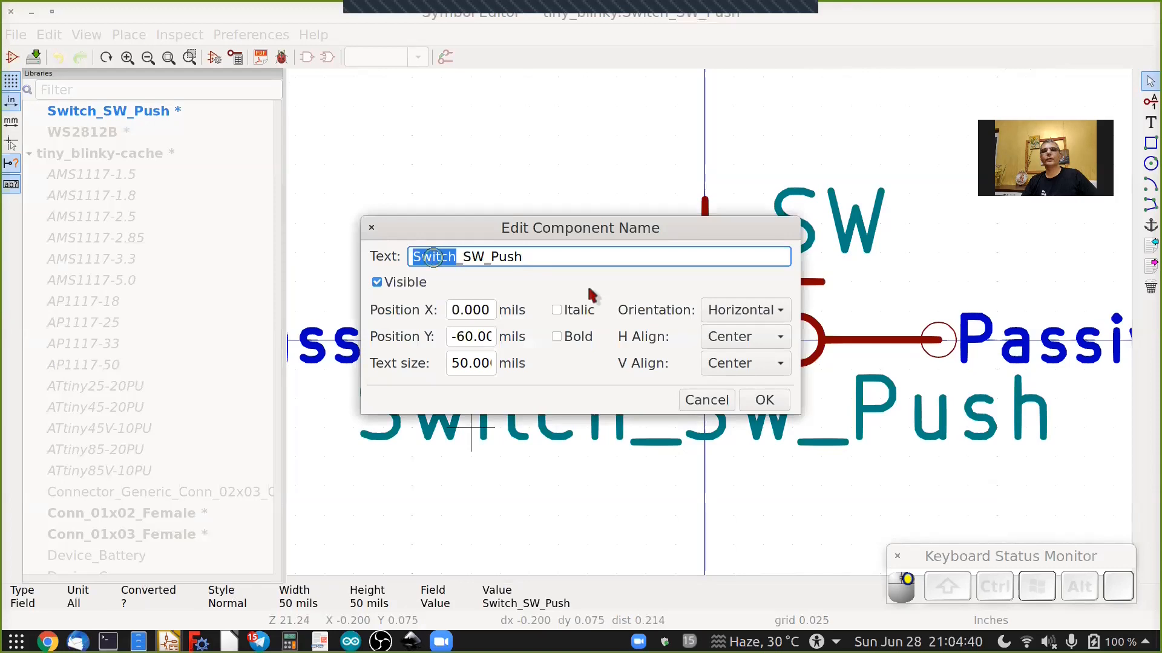
key(Delete)
key(Delete)
click(771, 402)
Revert the tiny_blinky-cache library to its last saved version, discarding its unsaved changes.
right_click(119, 288)
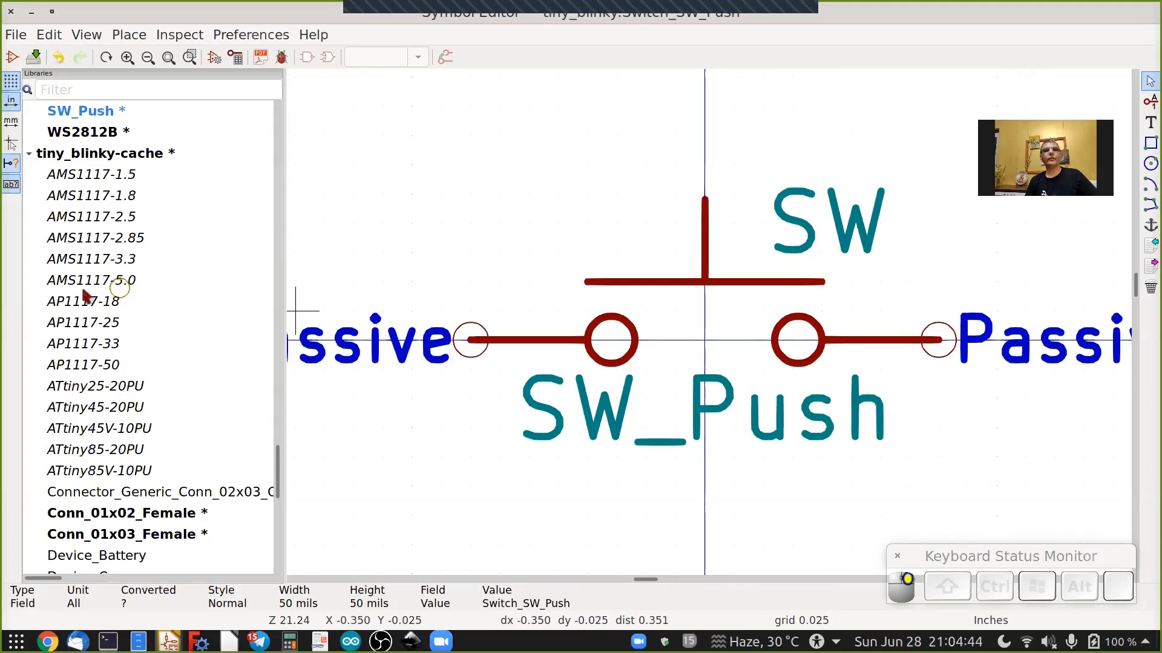
click(10, 37)
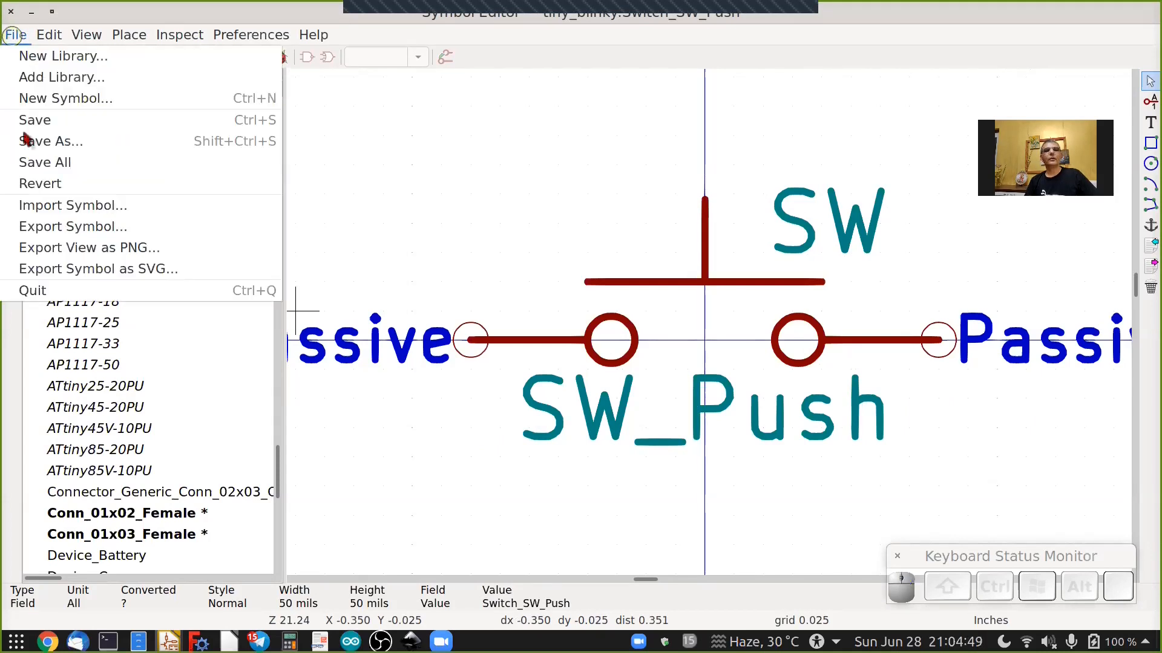
click(110, 156)
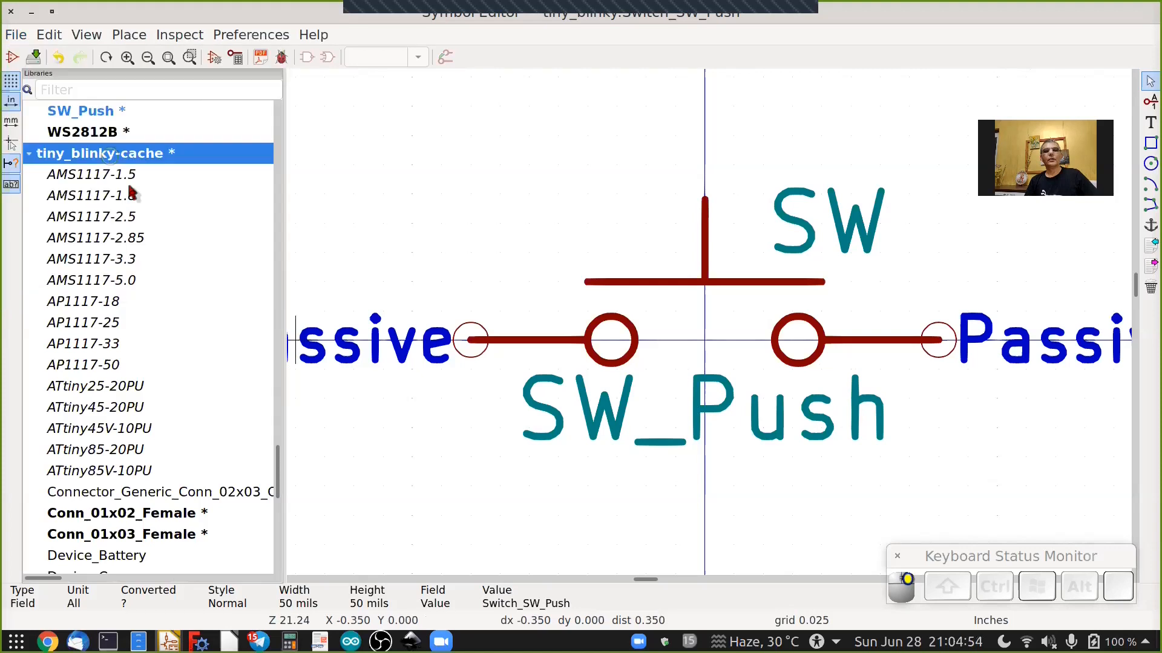
right_click(156, 159)
click(161, 251)
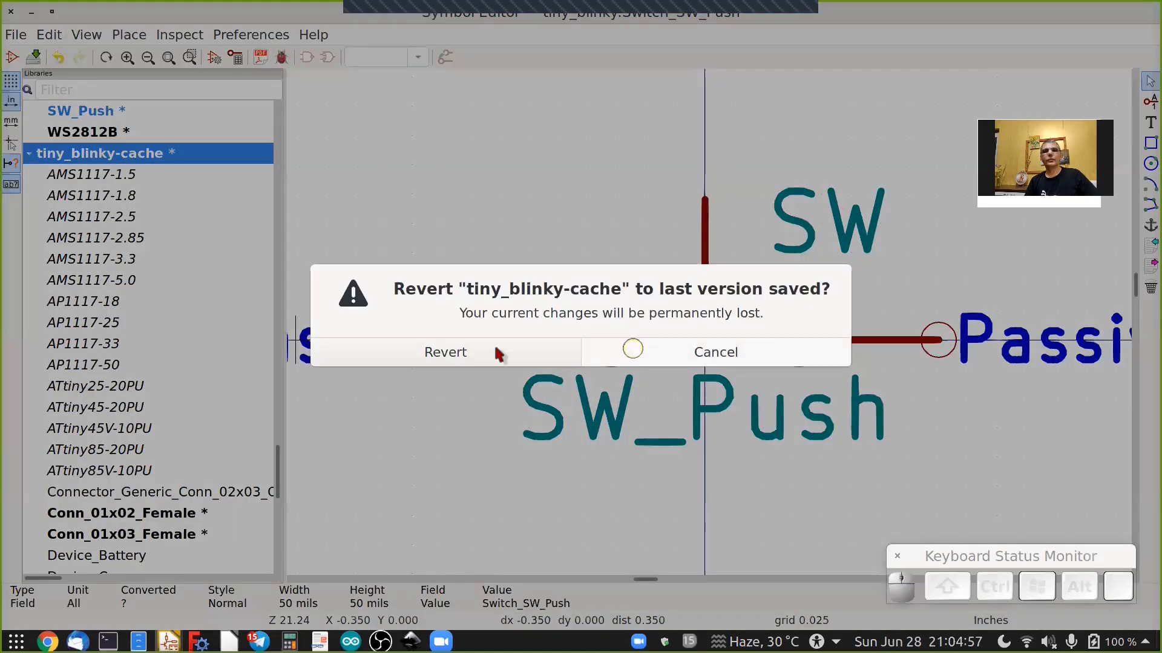
click(494, 343)
click(125, 321)
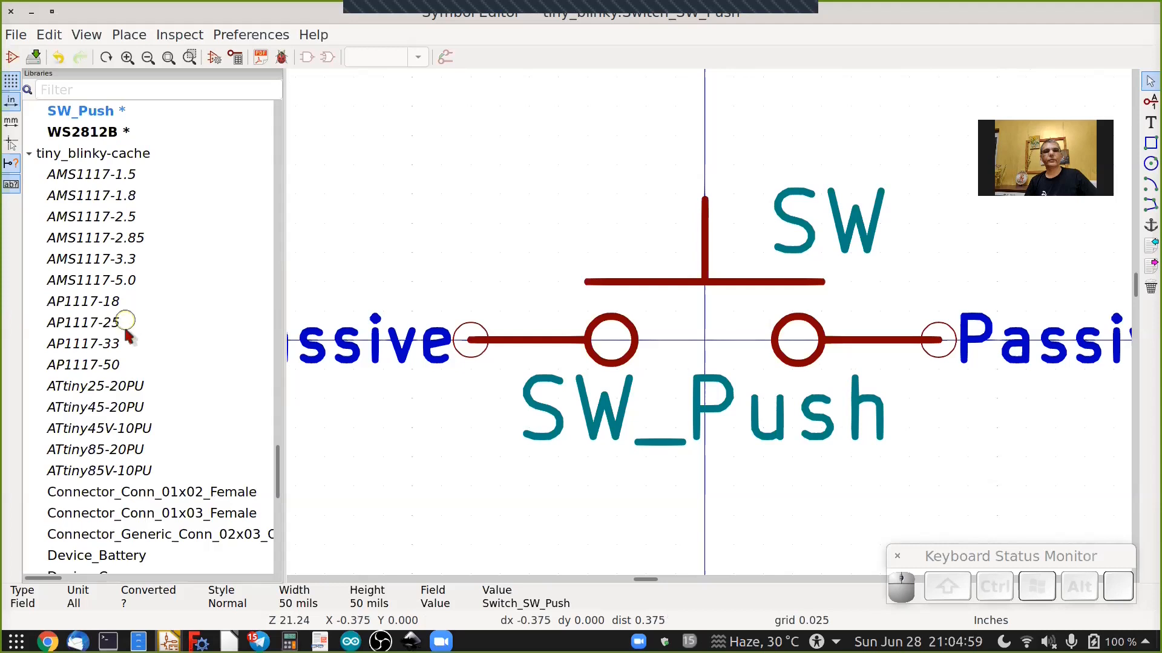
Save the tiny_blinky symbol library.
scroll(126, 330, up, 2)
scroll(127, 327, up, 6)
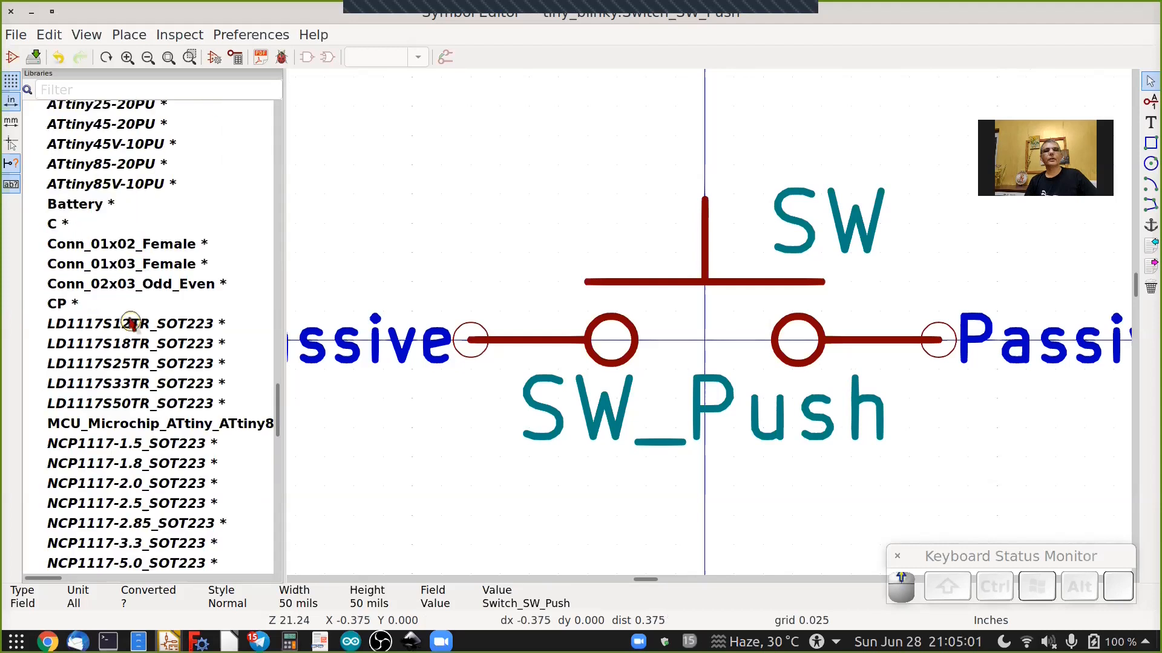
scroll(130, 323, up, 3)
scroll(97, 333, up, 4)
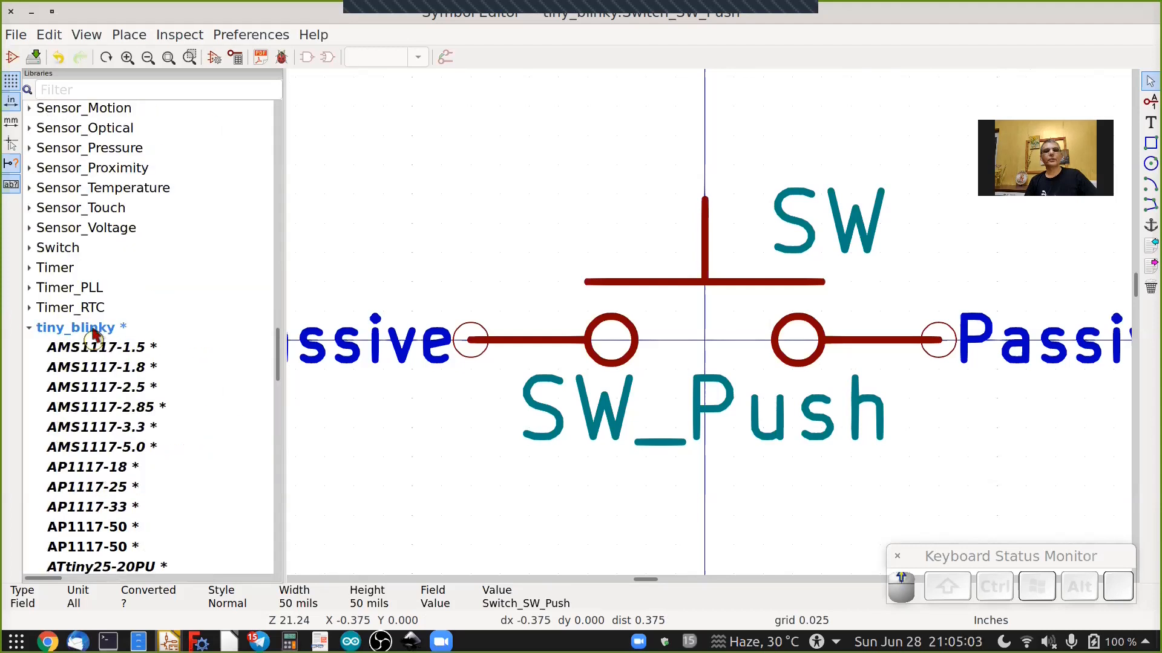
right_click(93, 332)
click(128, 386)
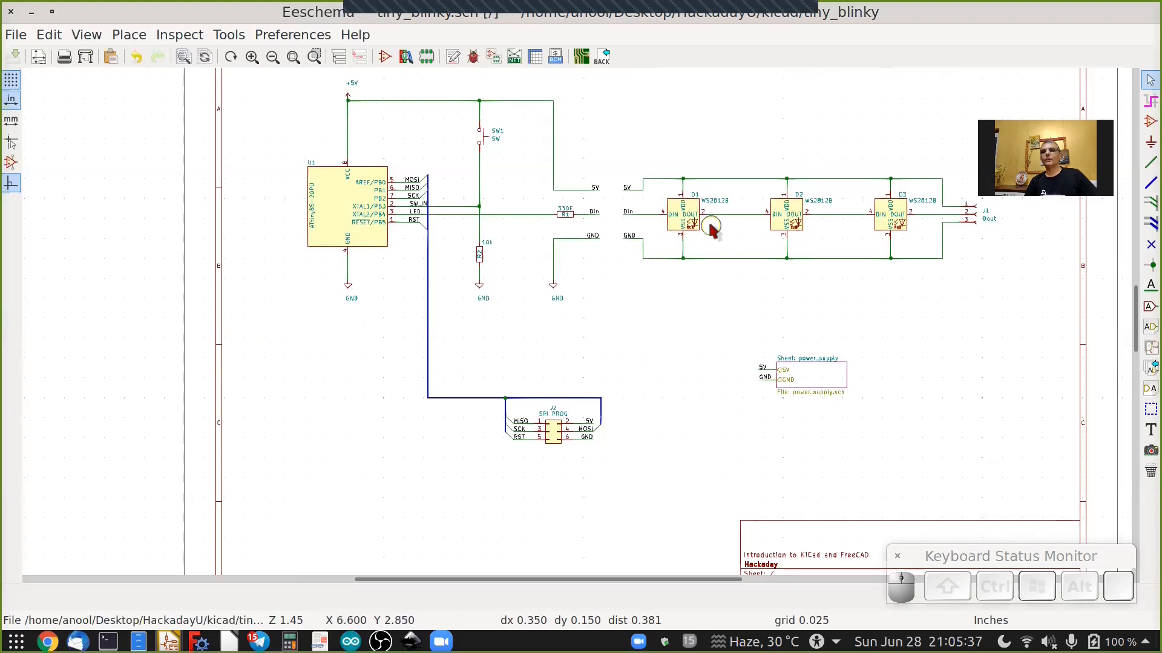
In the schematic's Symbol Library References dialog, remap J3 to tiny_blinky:Conn_01x02_Female.
key(shift)
shift+scroll(711, 227, up, 2)
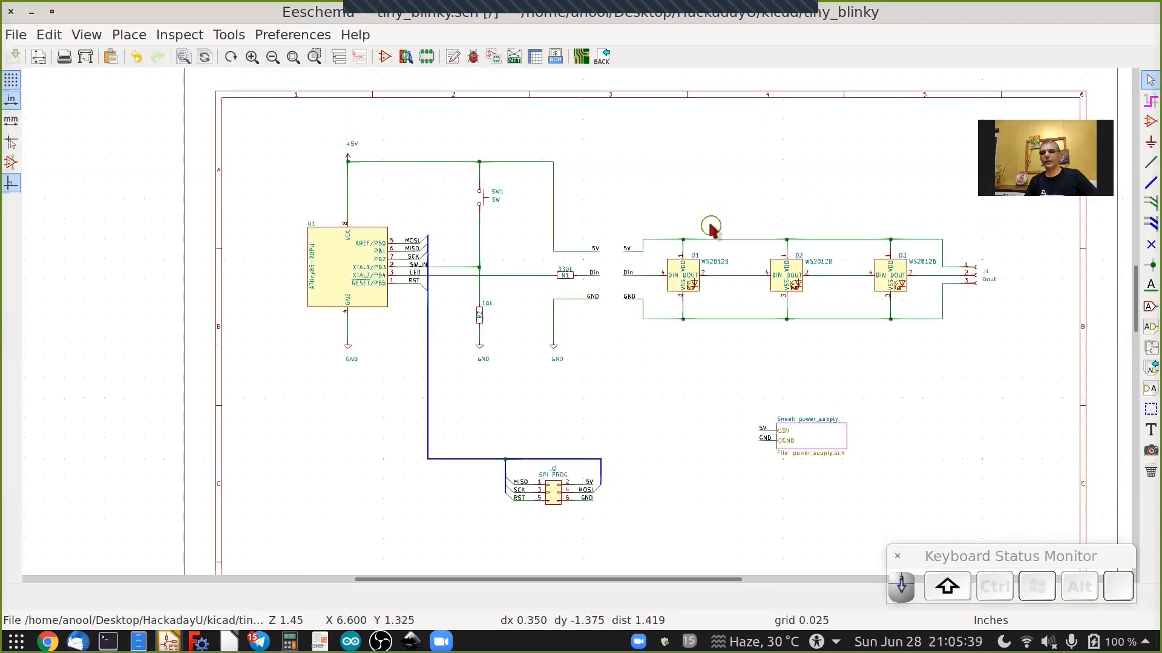
ctrl+scroll(447, 317, right, 3)
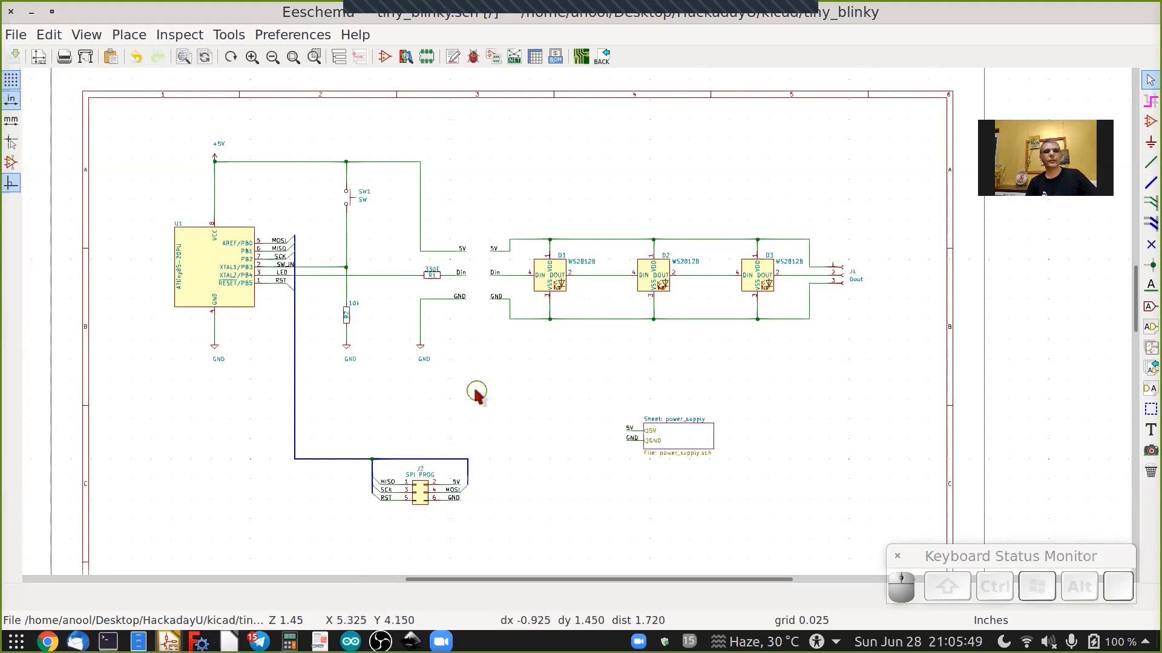
click(232, 35)
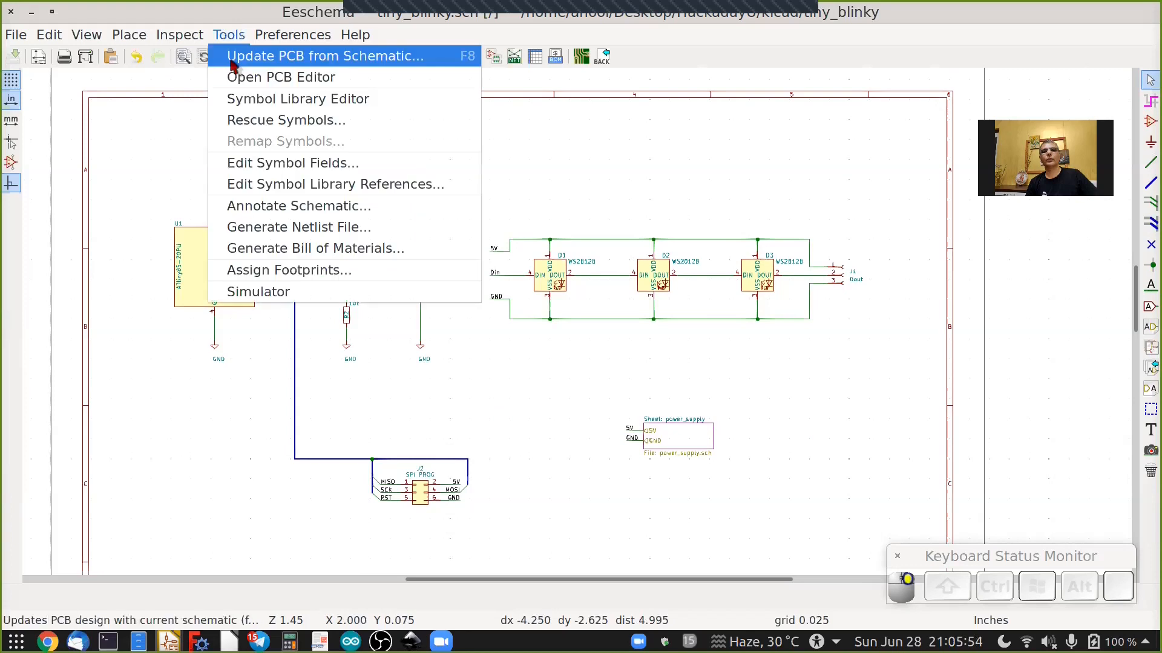
click(296, 185)
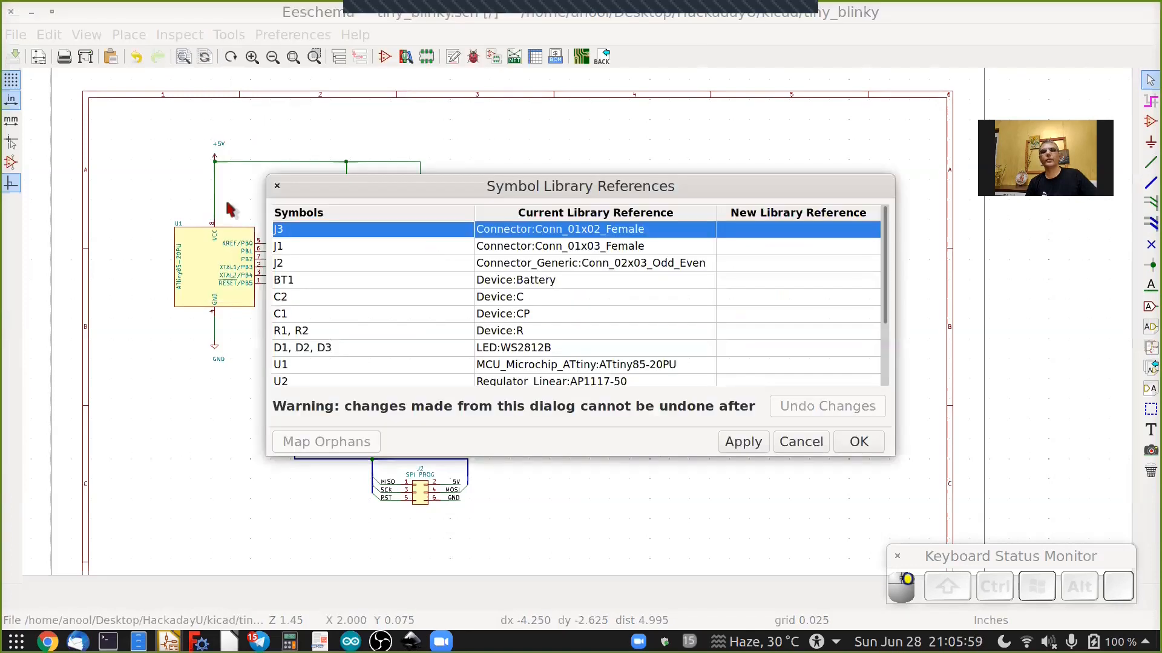
drag(260, 249, 109, 248)
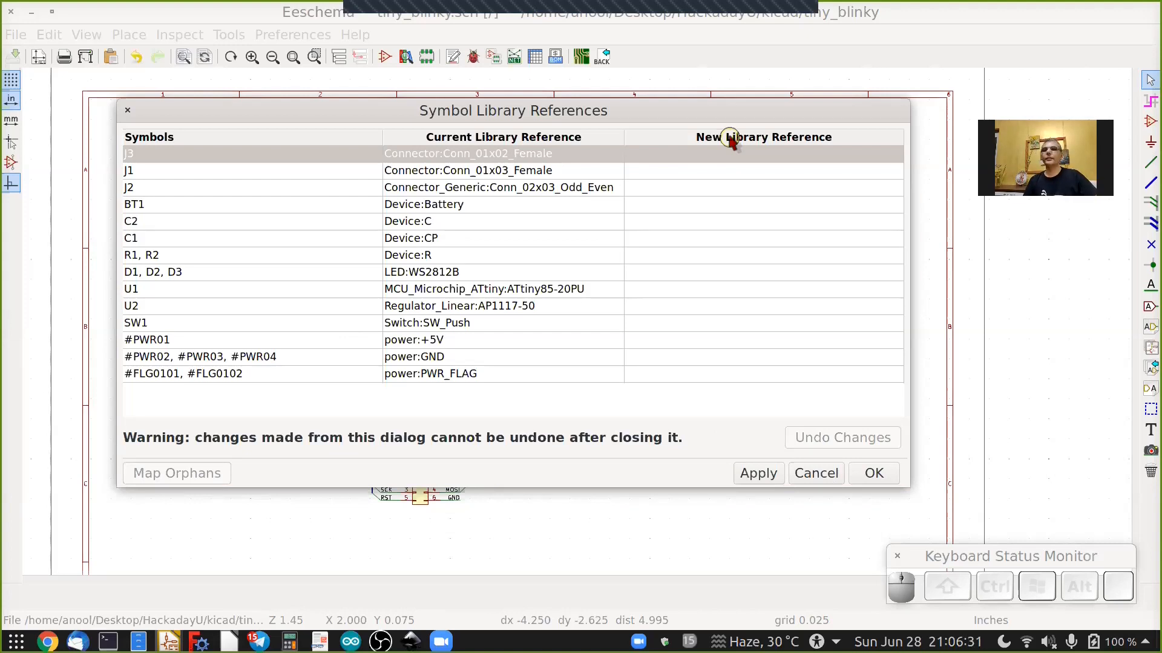
click(755, 156)
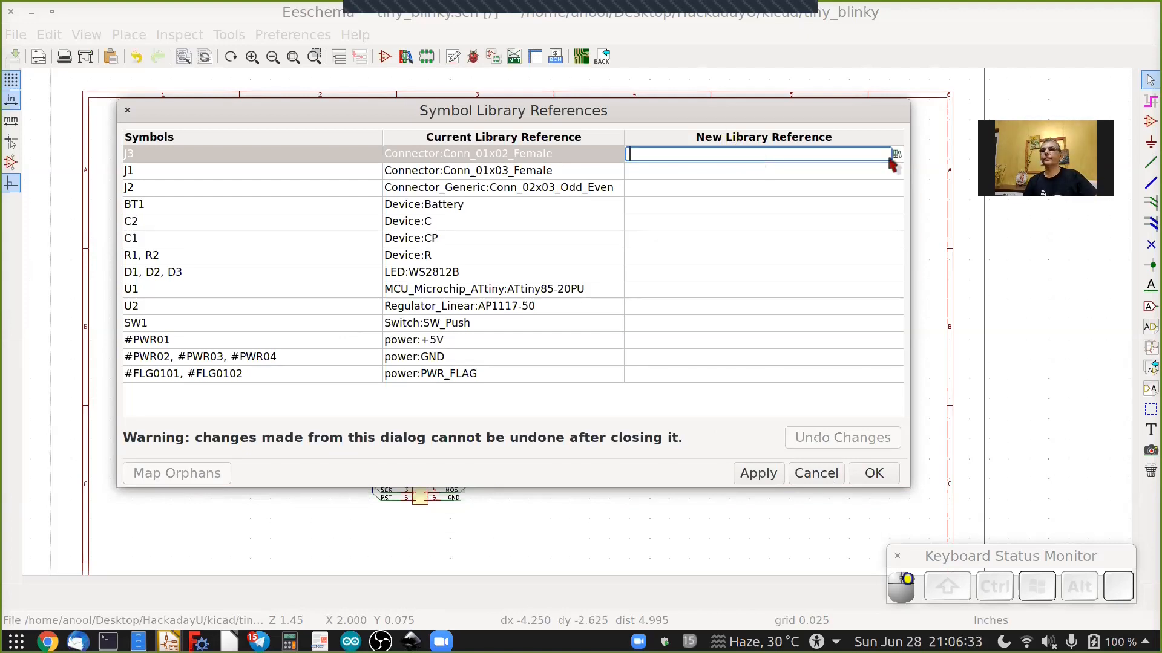
click(896, 155)
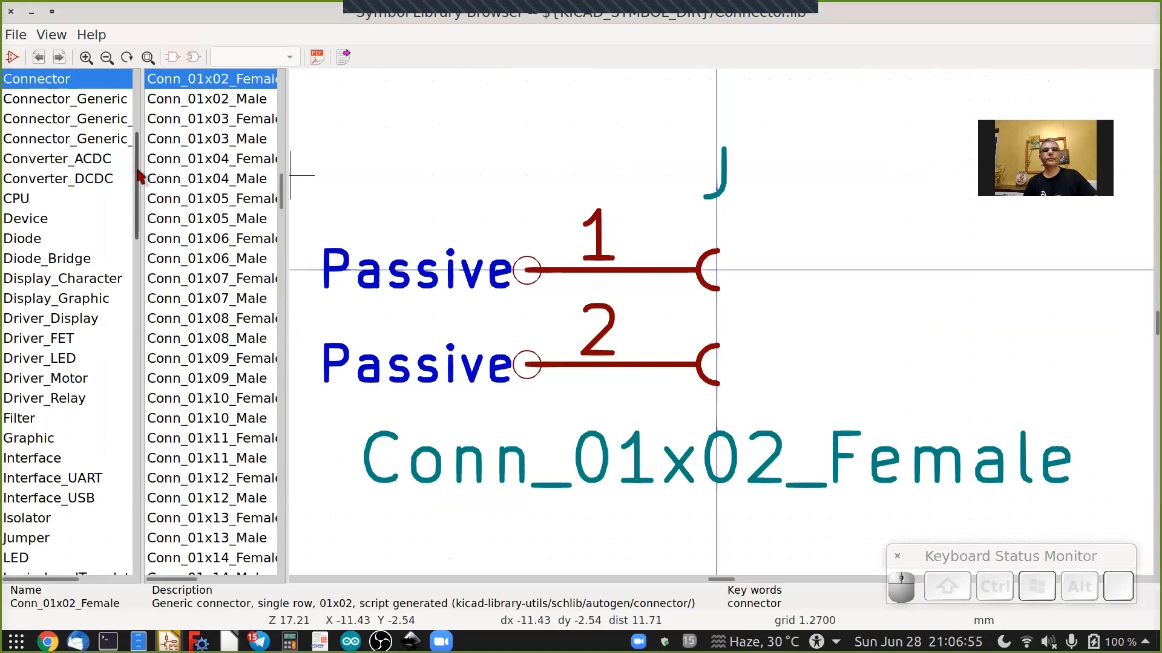
scroll(144, 399, down, 12)
scroll(151, 478, down, 10)
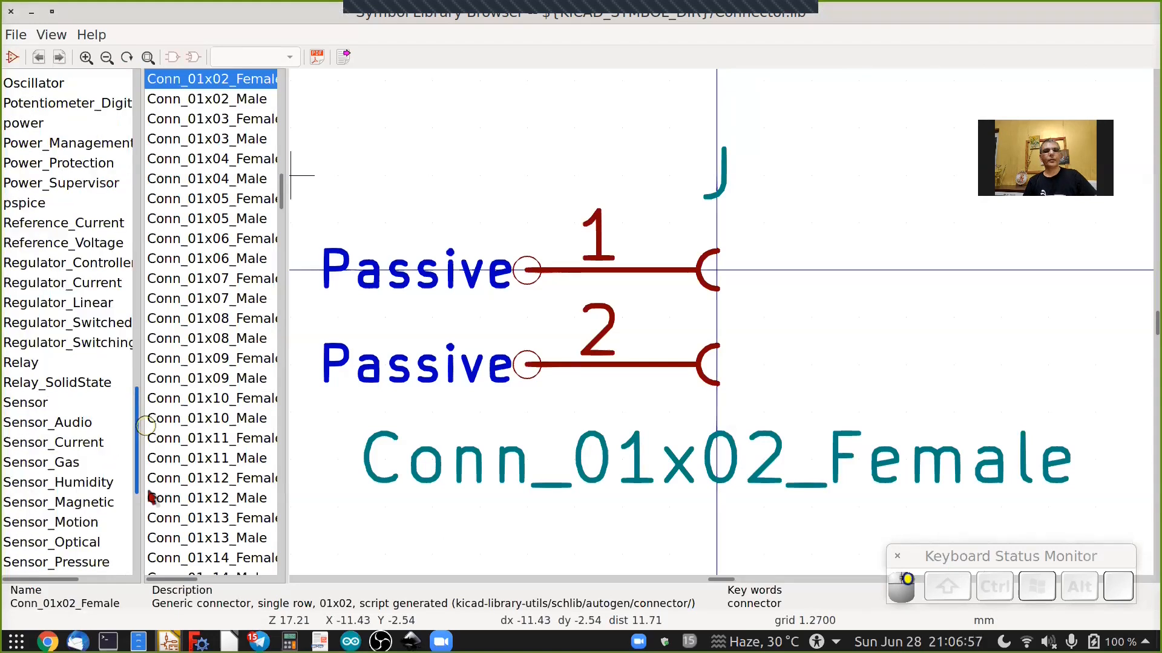
scroll(80, 436, down, 6)
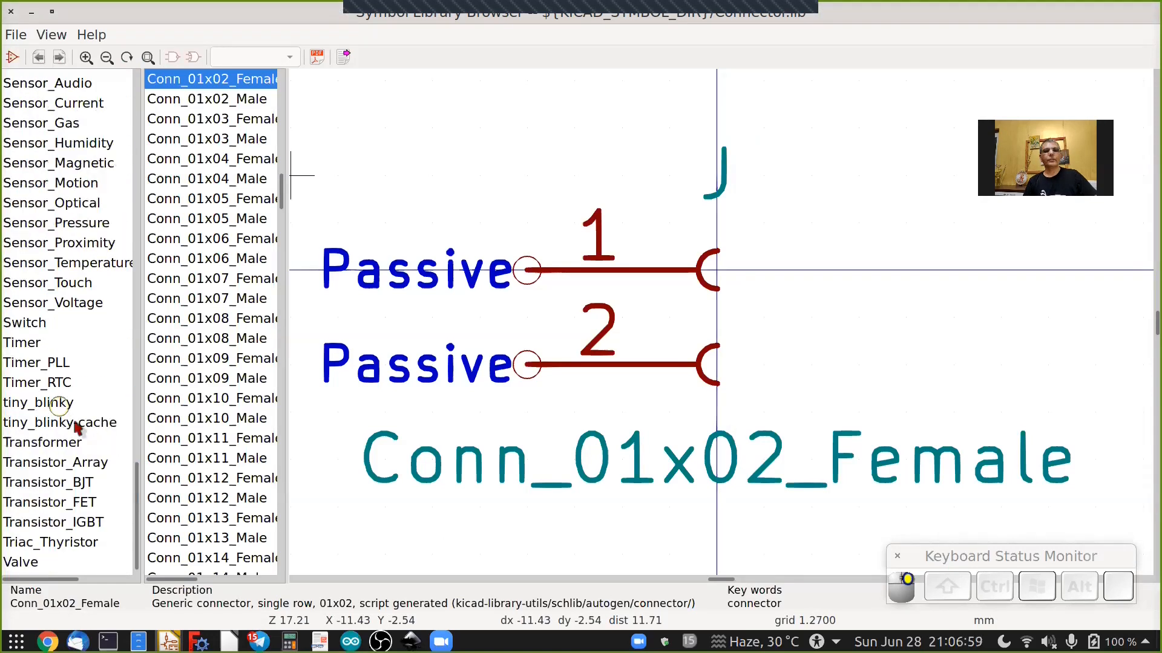
click(130, 400)
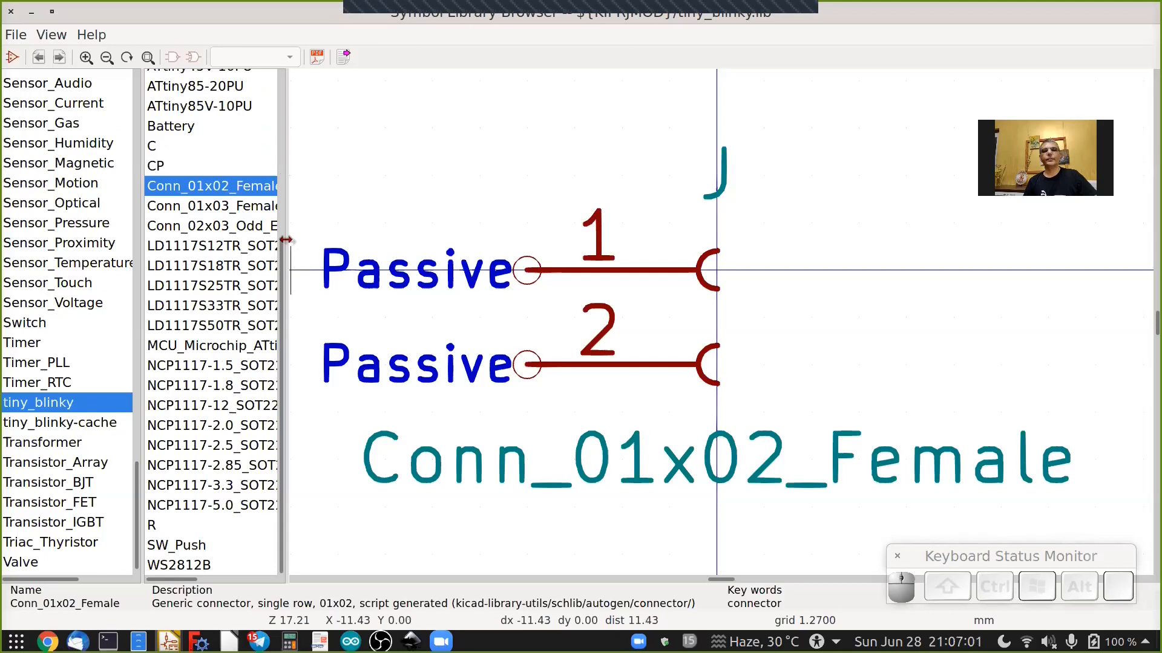
drag(285, 240, 446, 246)
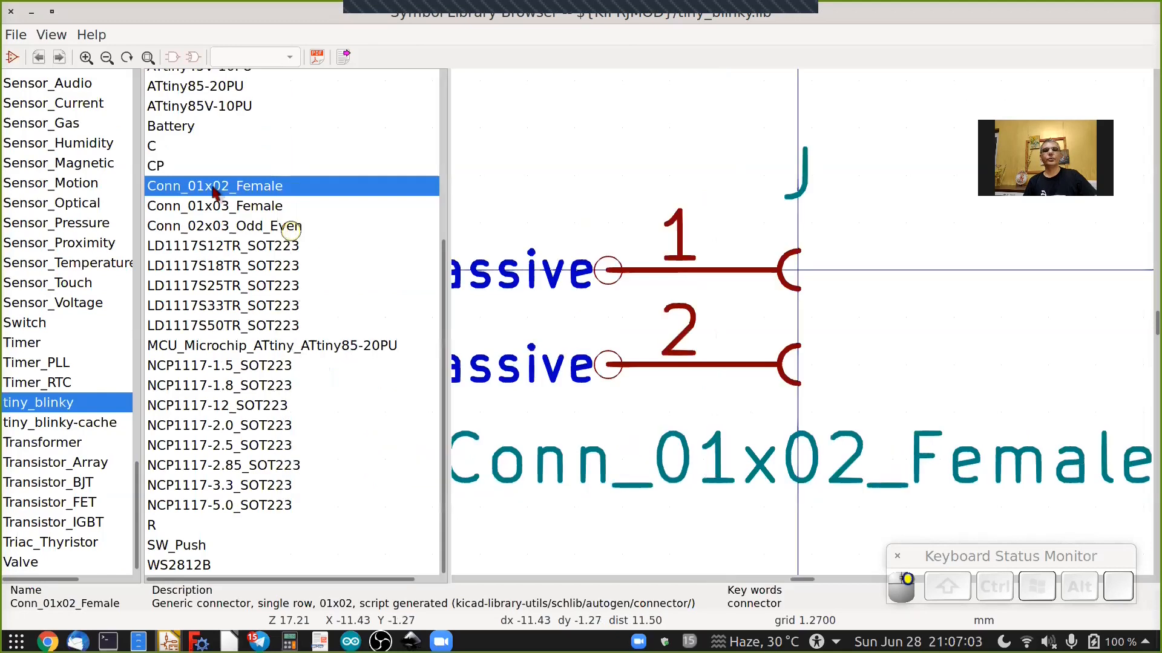
click(234, 190)
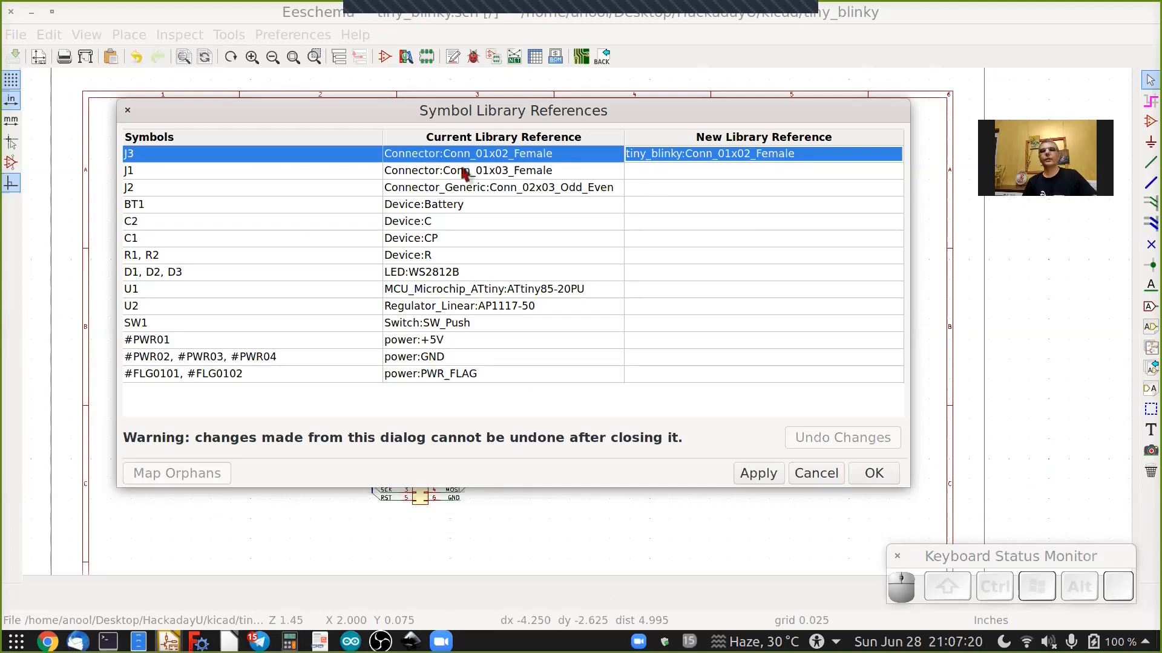
Remap the remaining non-power symbols to their tiny_blinky library equivalents and apply the changes.
click(896, 170)
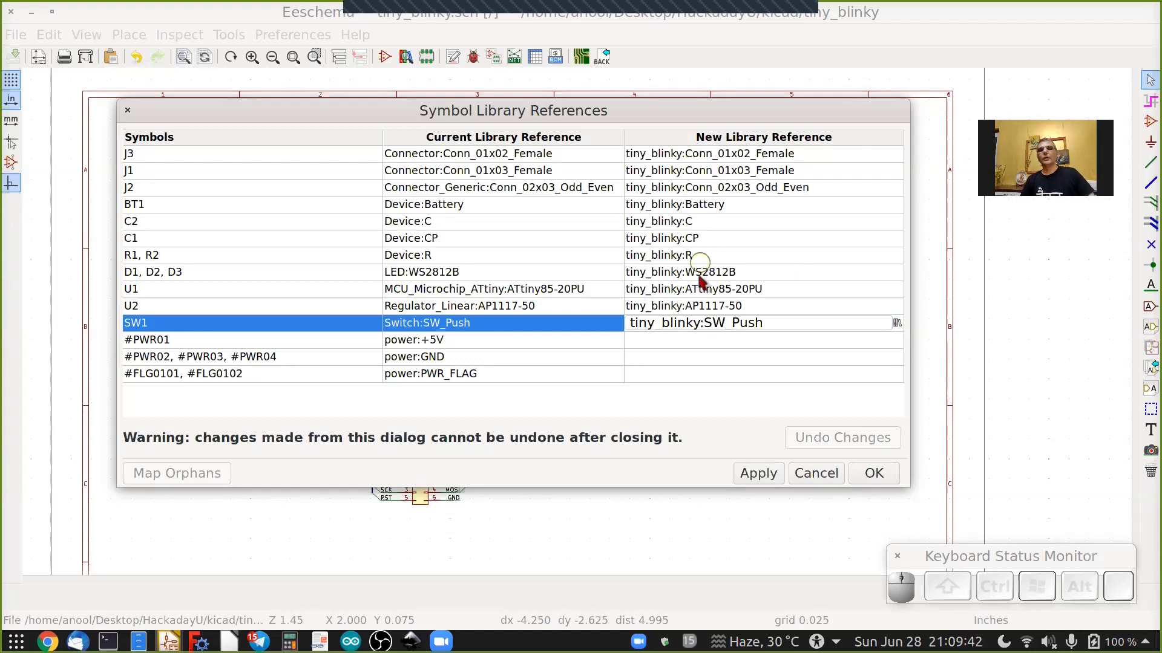
click(758, 473)
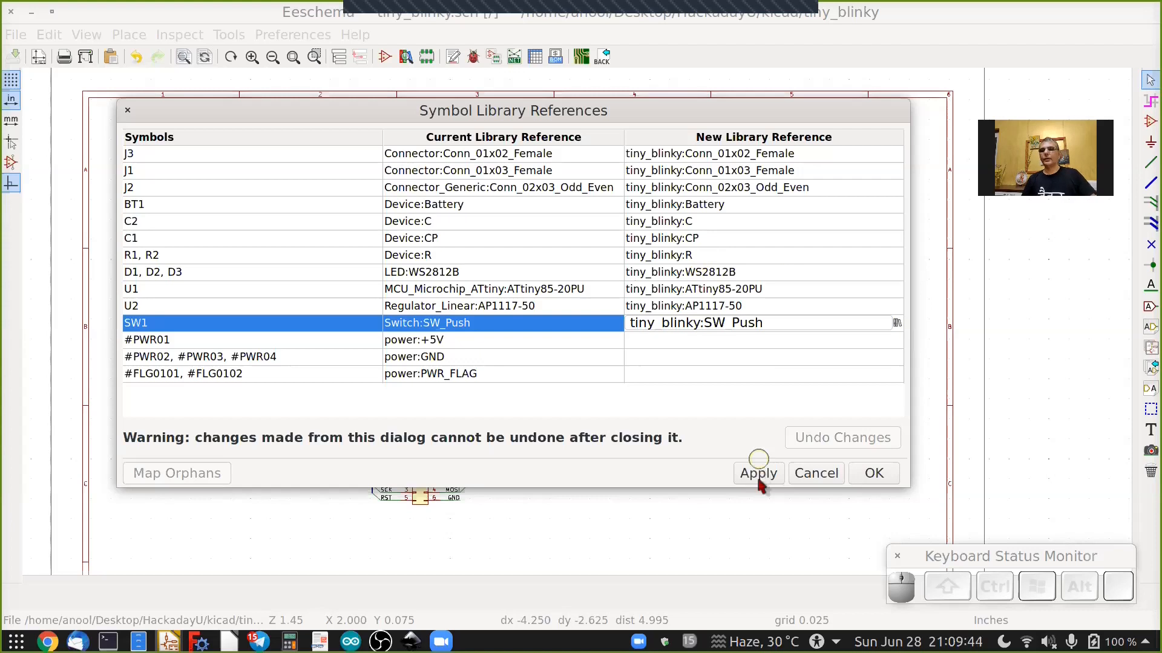
click(878, 477)
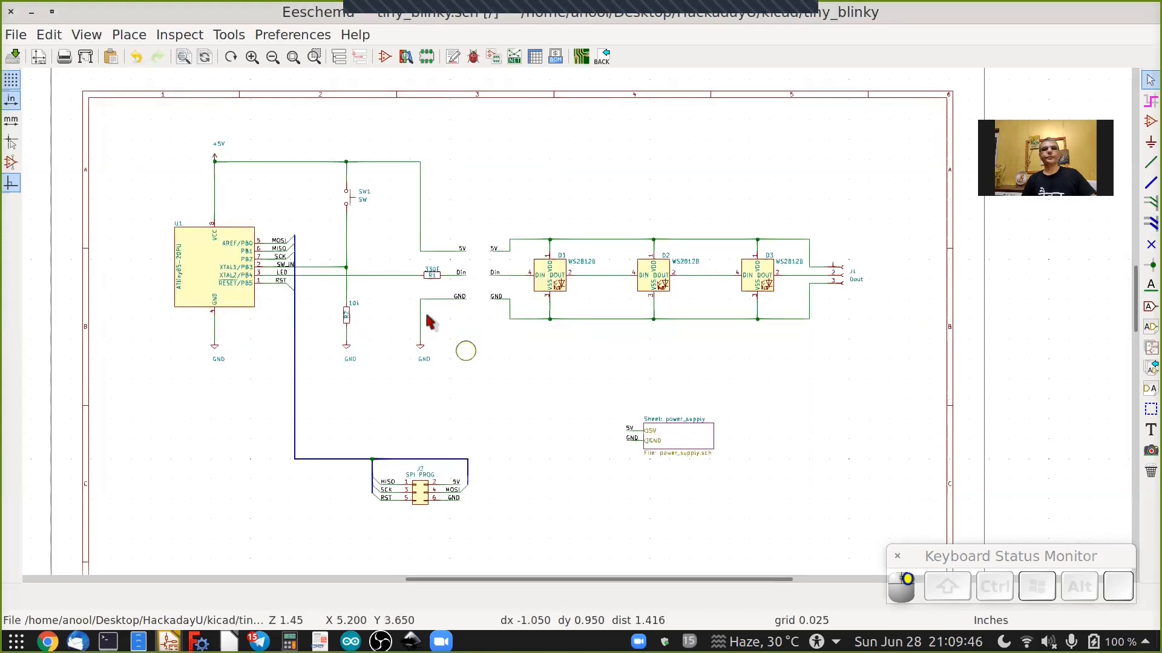
Save the schematic and review U1's symbol properties to check its library reference.
click(17, 57)
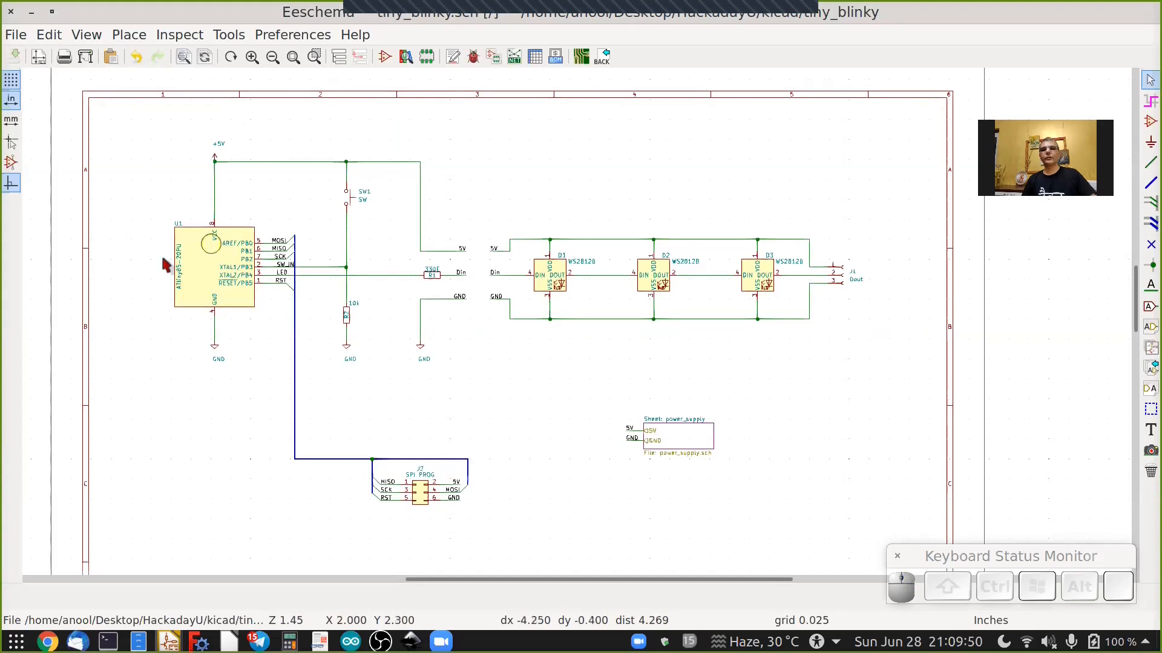
click(200, 270)
key(Escape)
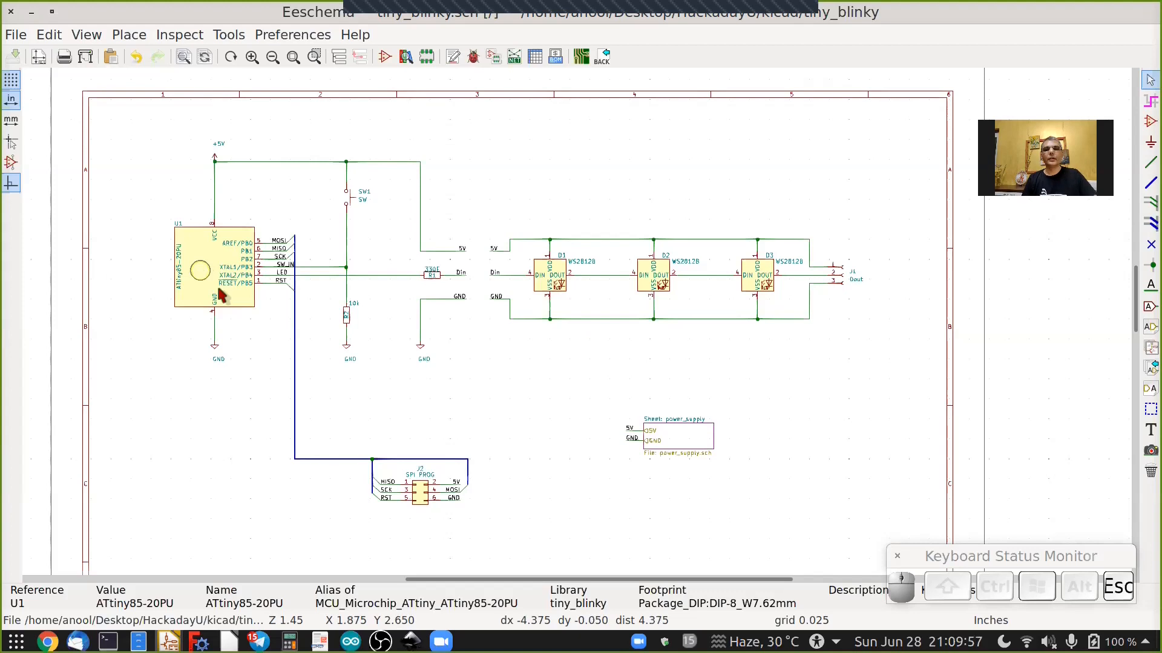
right_click(221, 297)
mouse_move(240, 328)
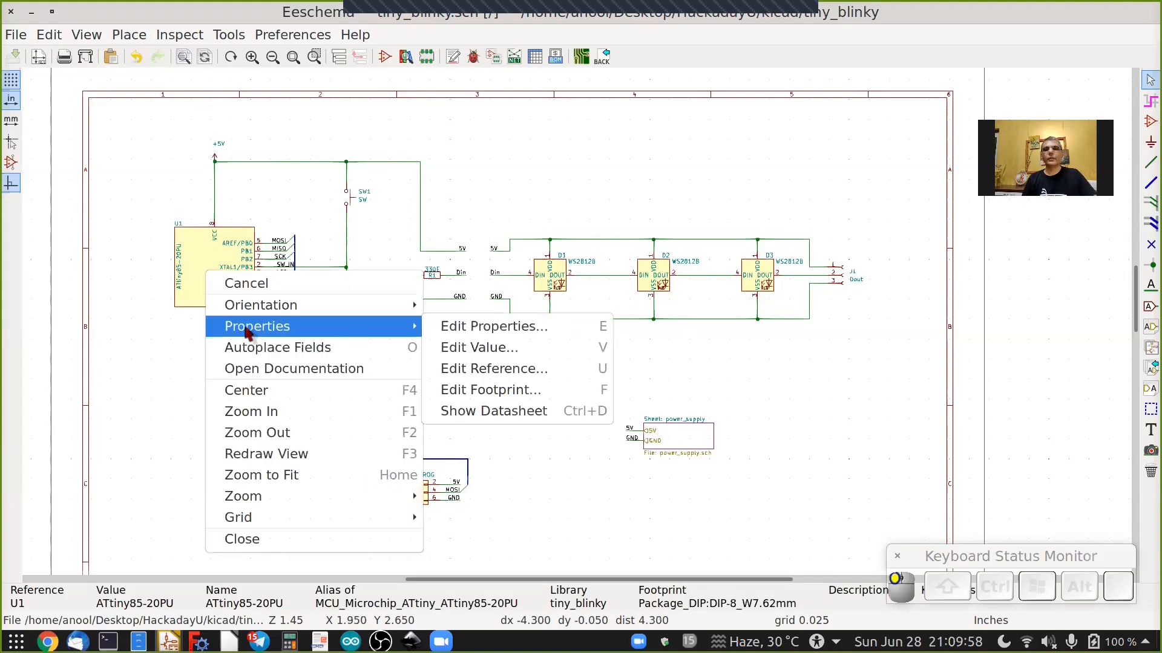
click(491, 332)
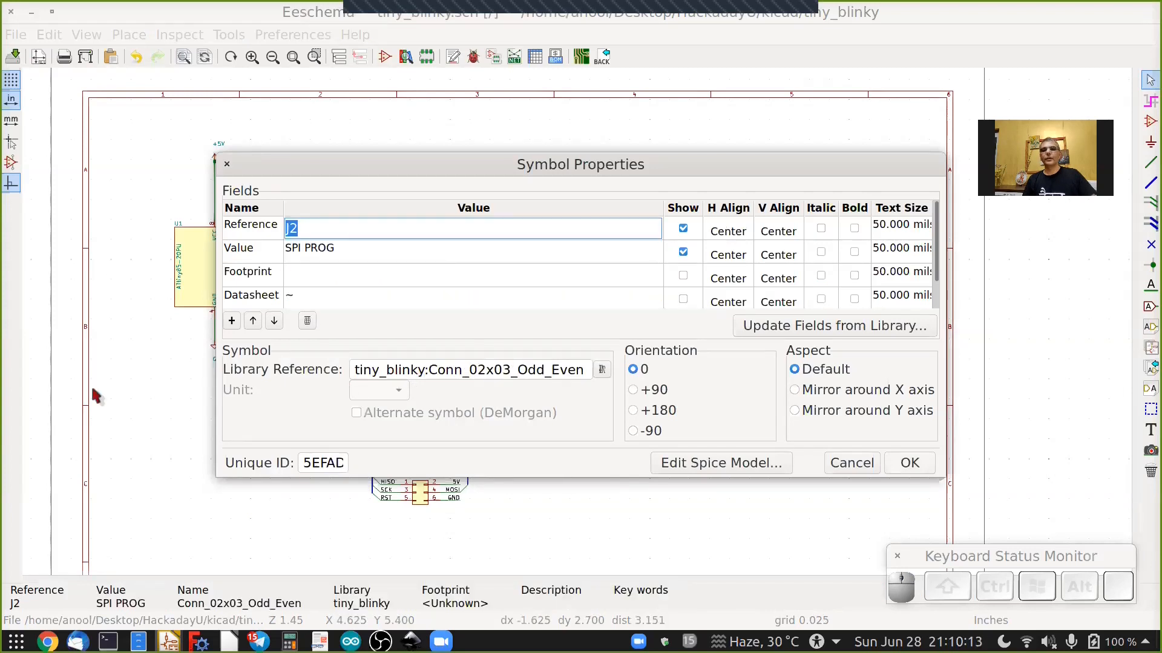
key(Escape)
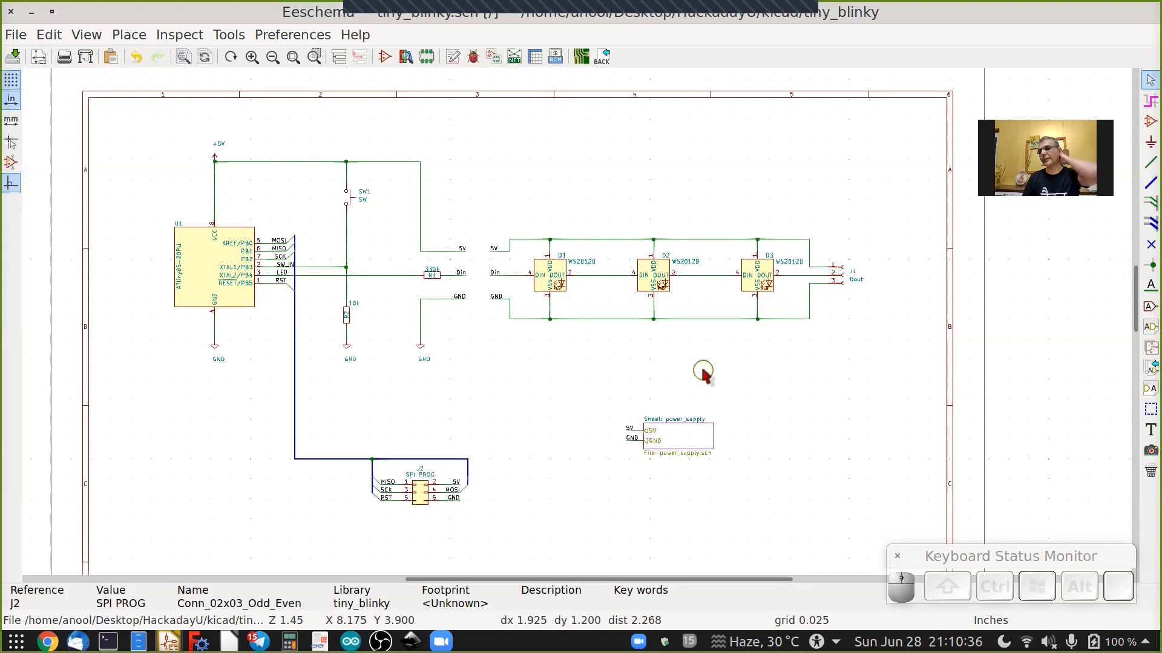
Open the Symbol Editor and load the SW_Push symbol from the tiny_blinky library.
click(356, 199)
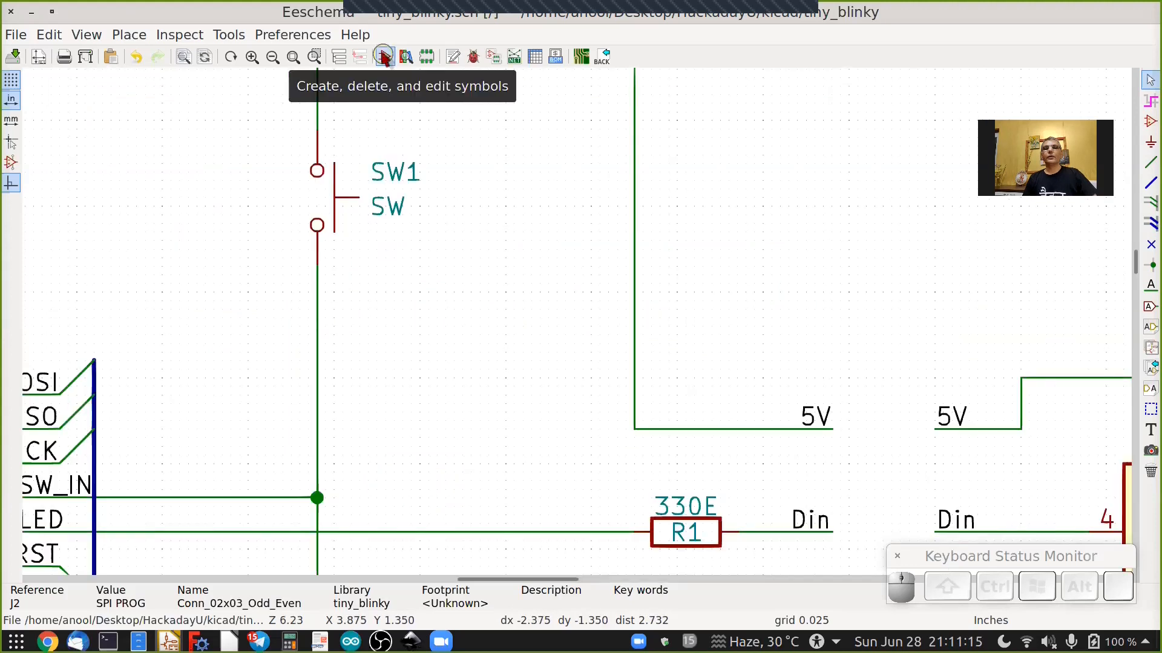
click(384, 57)
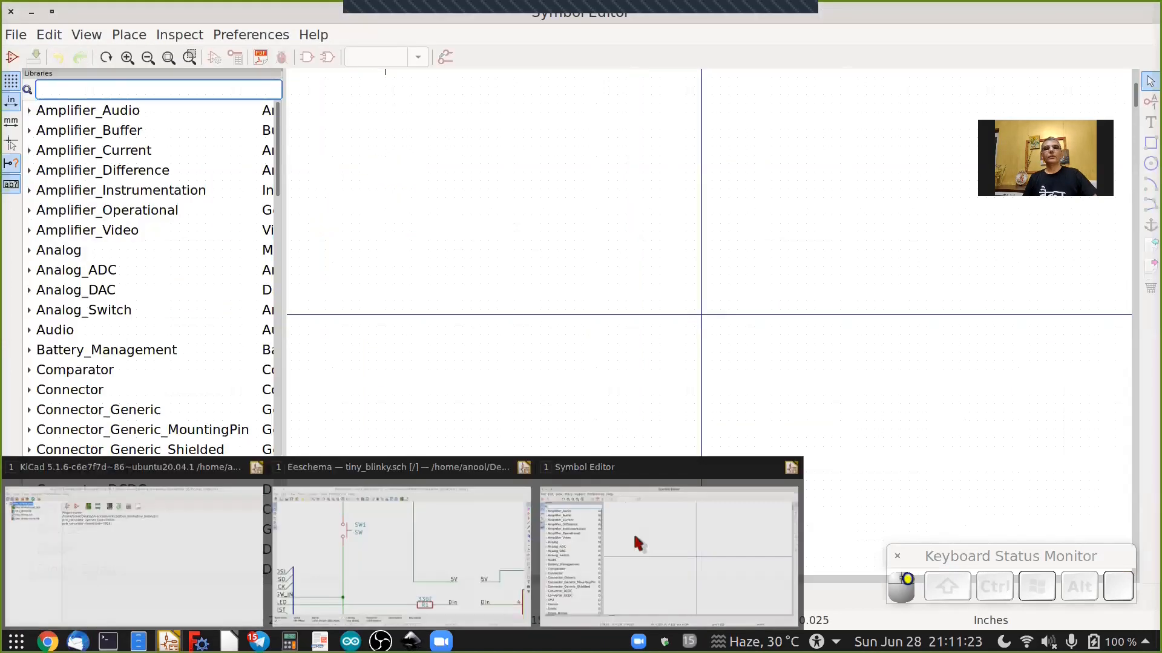
click(278, 141)
drag(288, 455, 293, 505)
scroll(91, 420, down, 1)
click(42, 422)
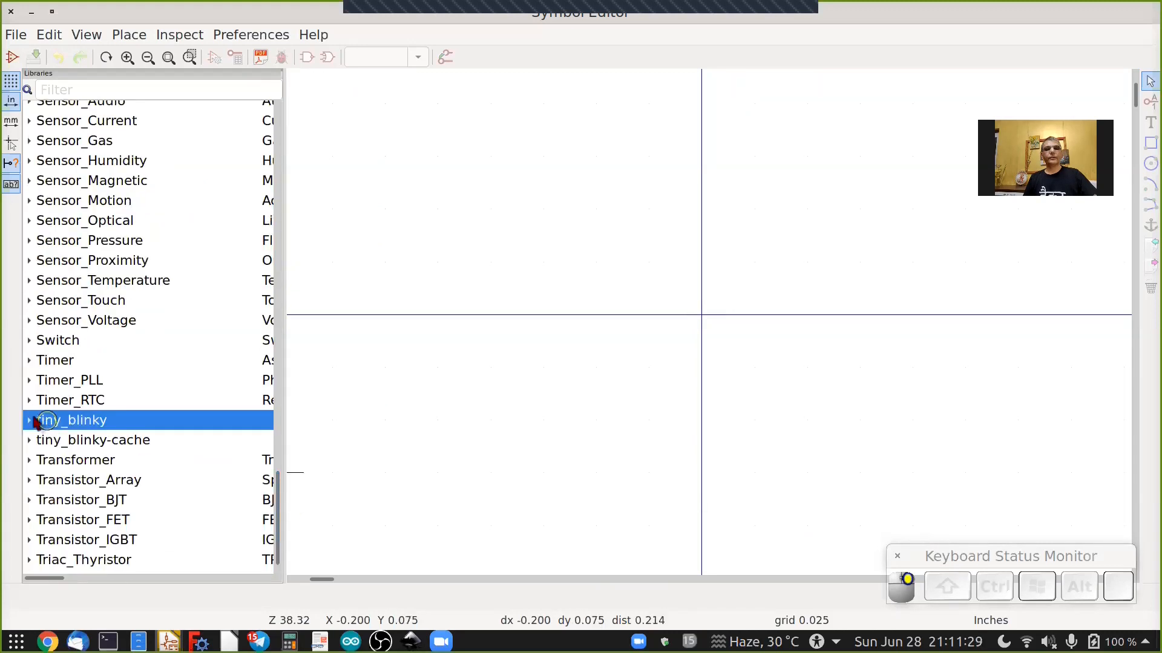
double_click(88, 419)
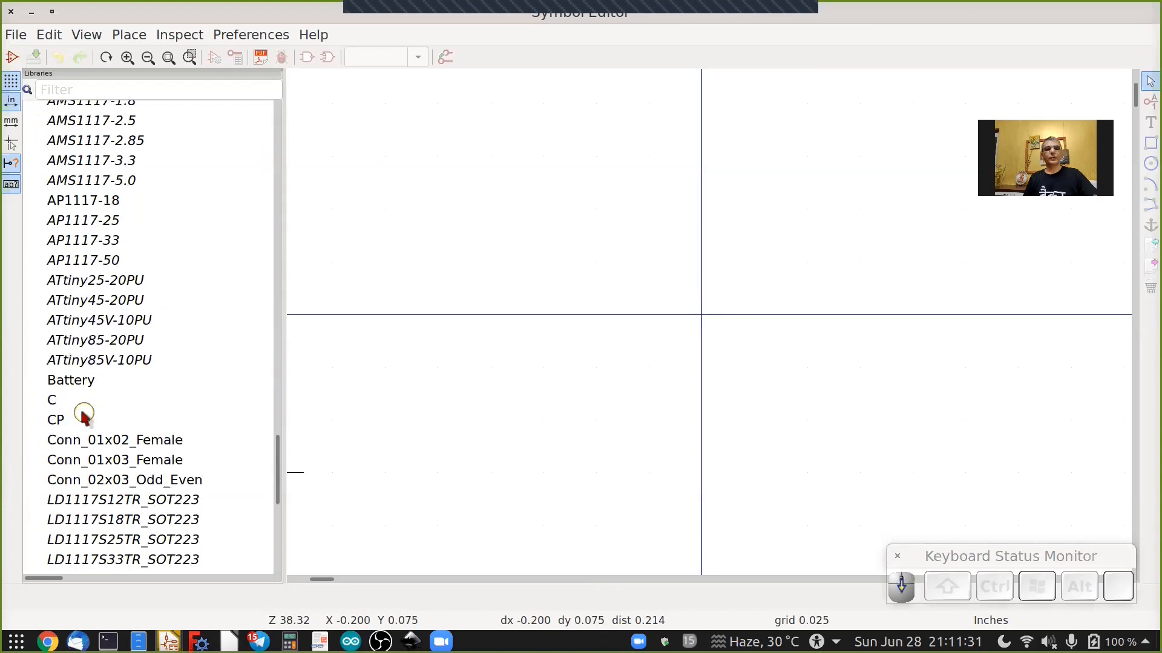
scroll(84, 413, down, 4)
scroll(77, 363, down, 3)
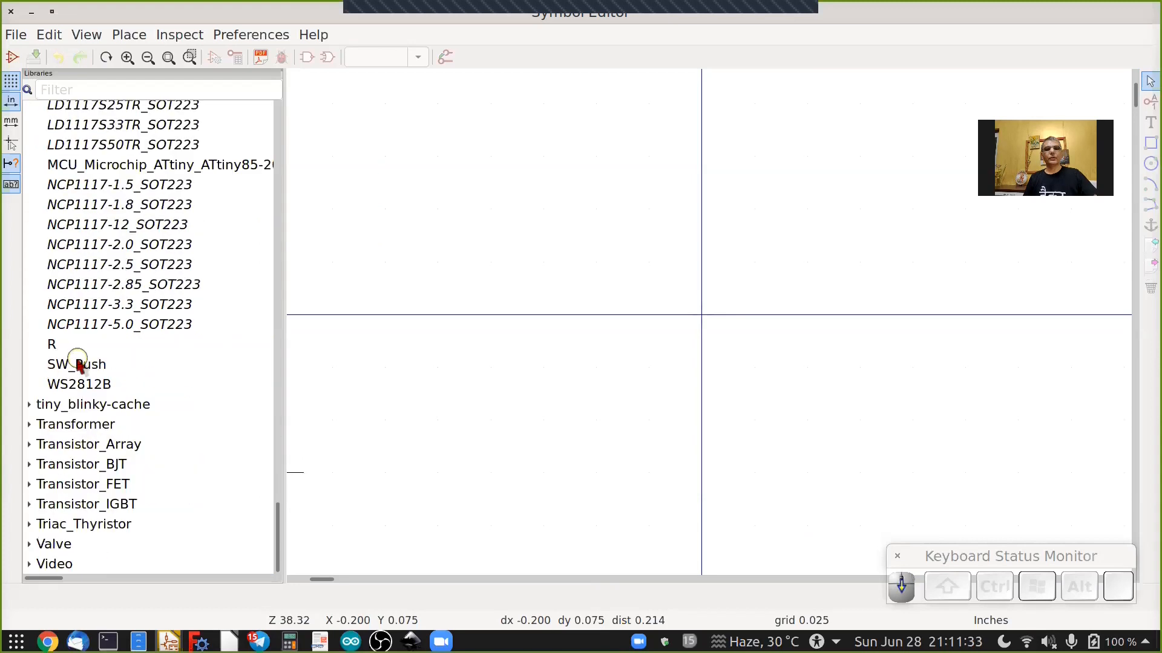
double_click(72, 363)
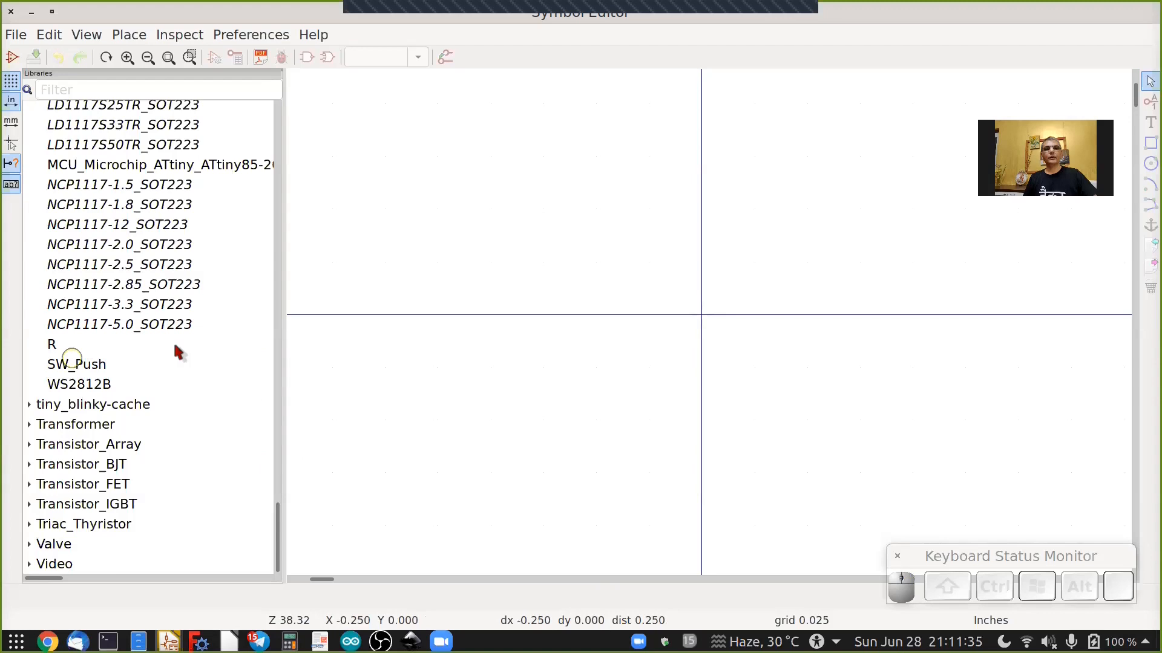
scroll(782, 269, up, 2)
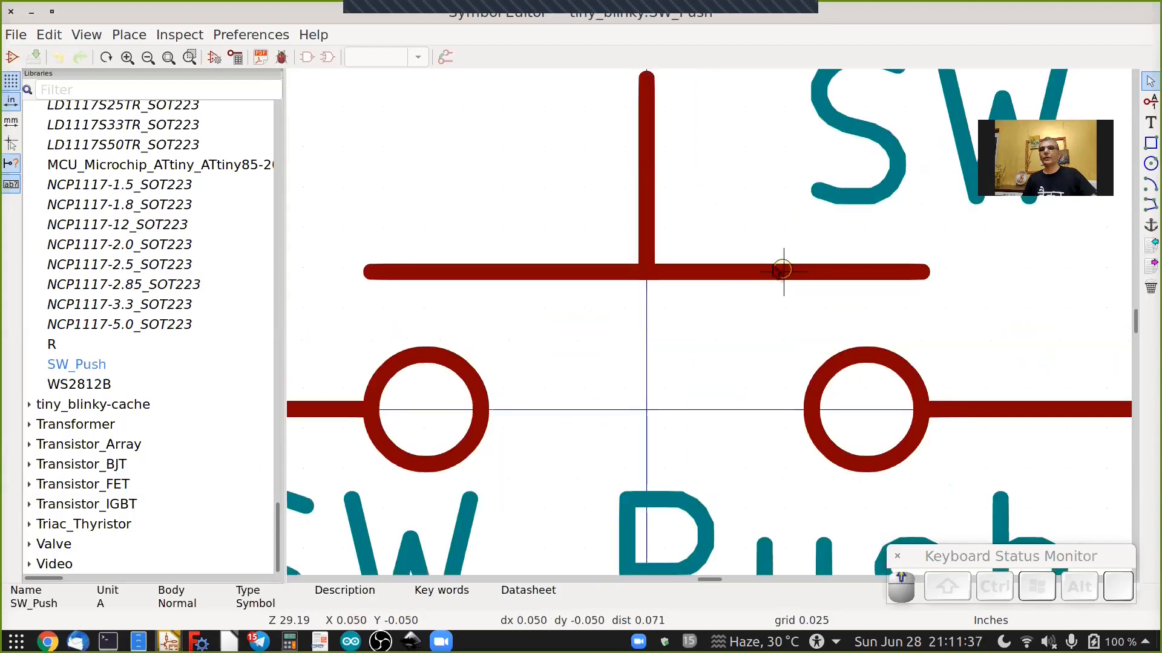
scroll(741, 276, down, 2)
scroll(808, 248, up, 2)
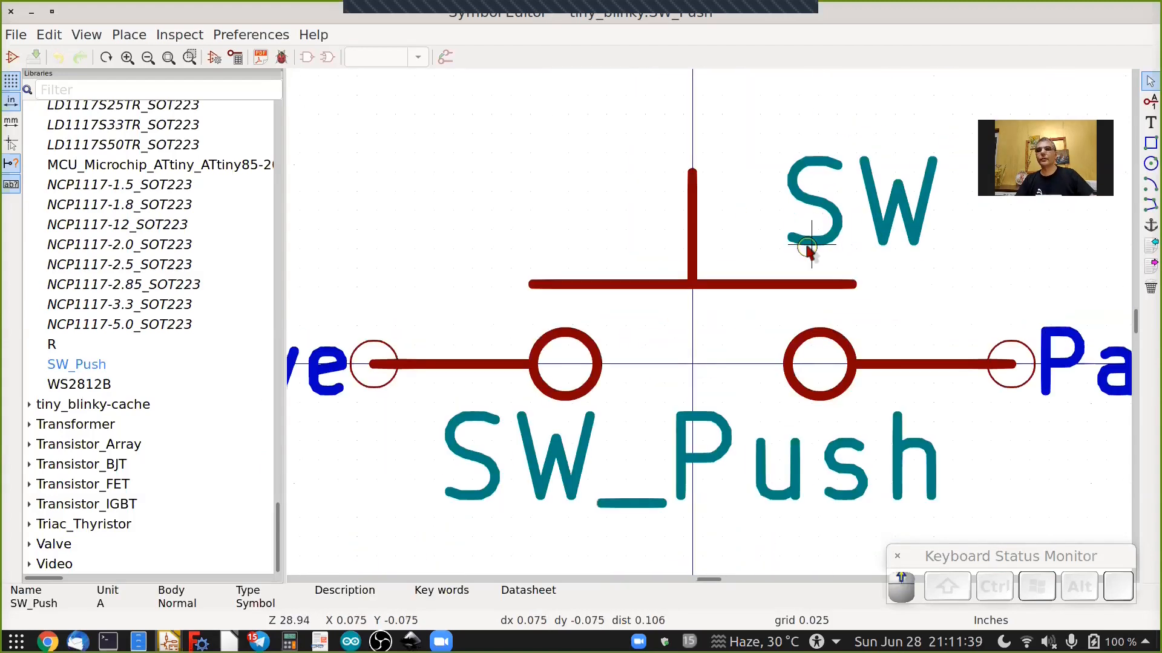
scroll(605, 303, up, 2)
scroll(599, 296, up, 1)
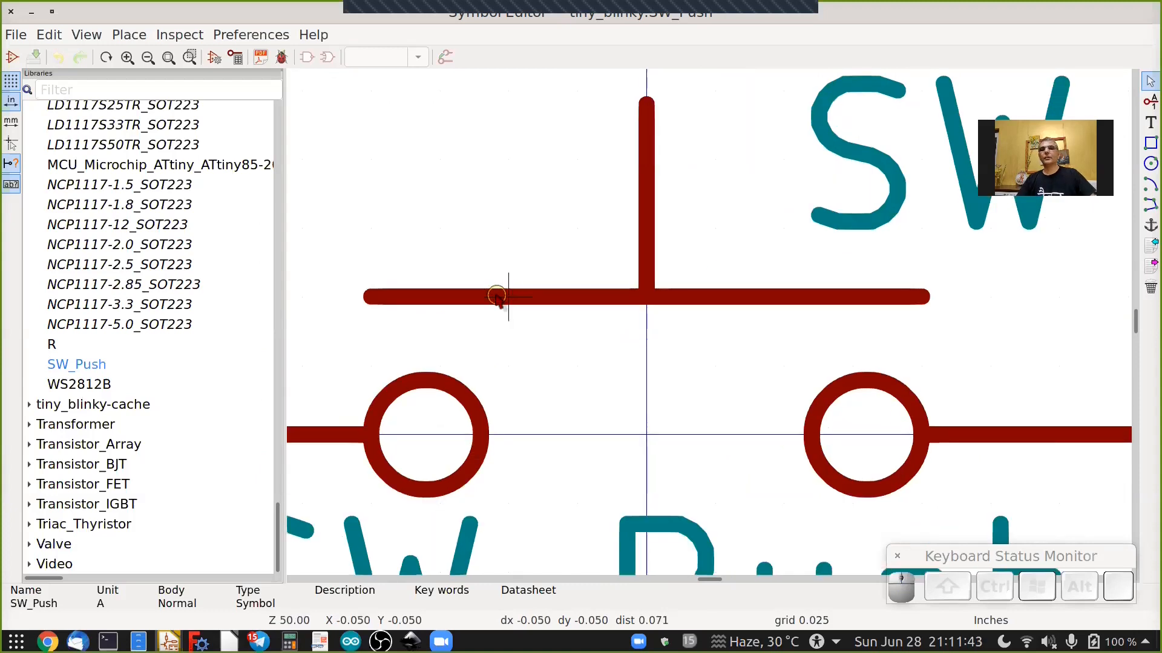
Delete the switch symbol's existing plunger and actuator bar lines.
key(Delete)
key(Delete)
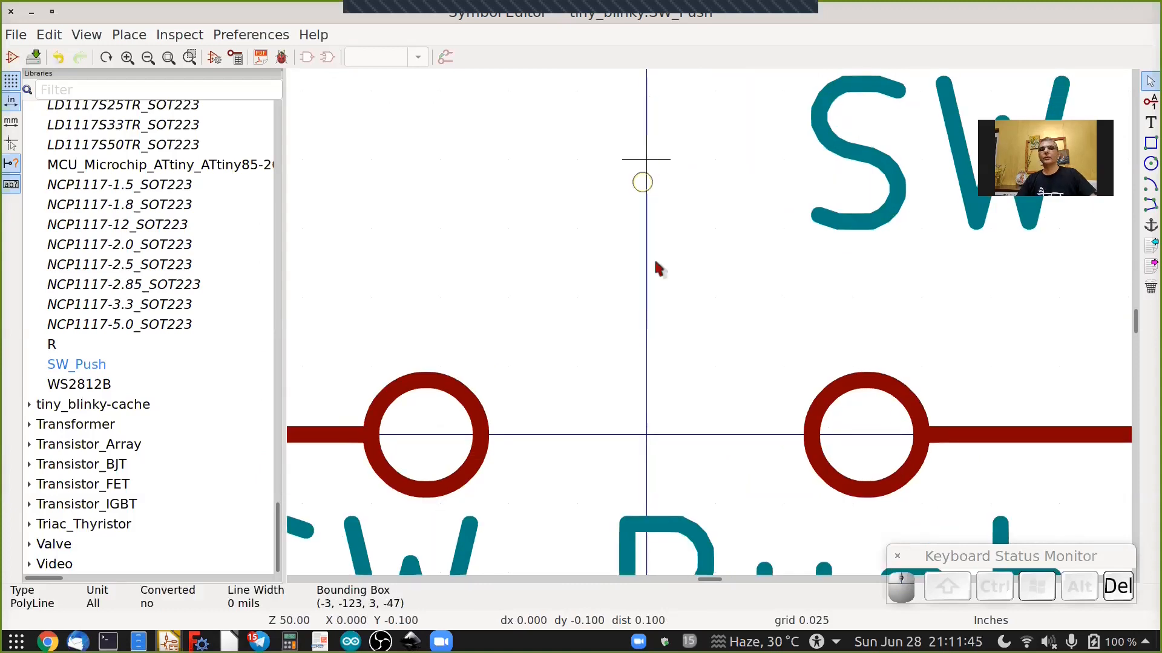
Draw a thin rectangle about 0.15 in wide just above the two switch contacts as the new actuator.
scroll(666, 270, down, 2)
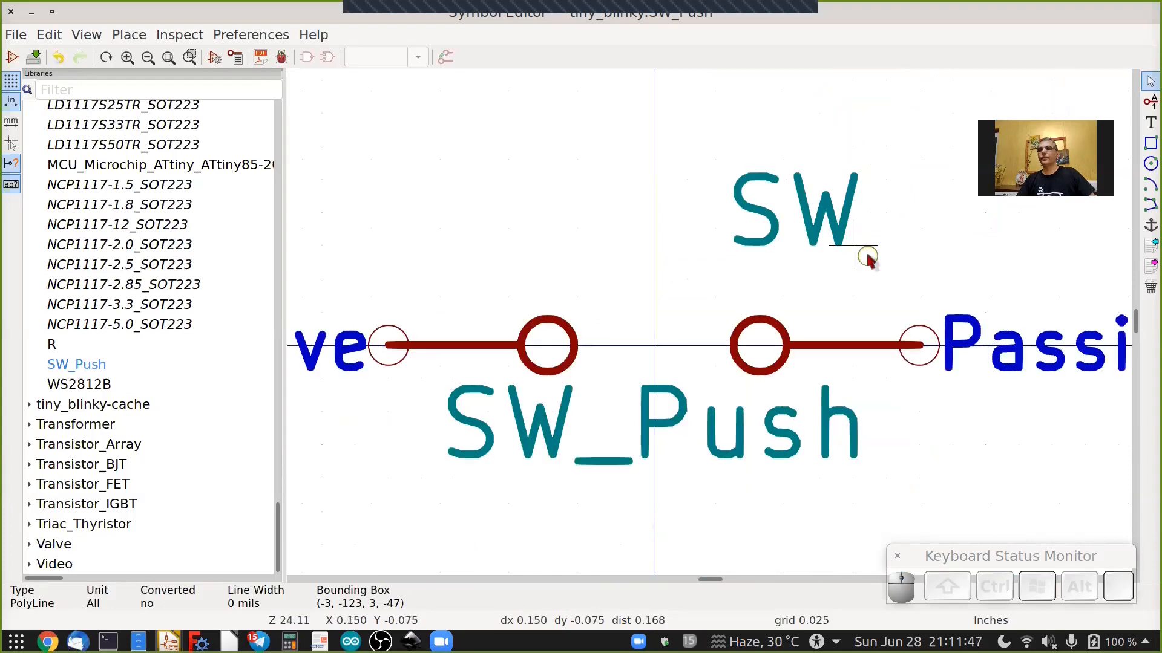
click(1148, 104)
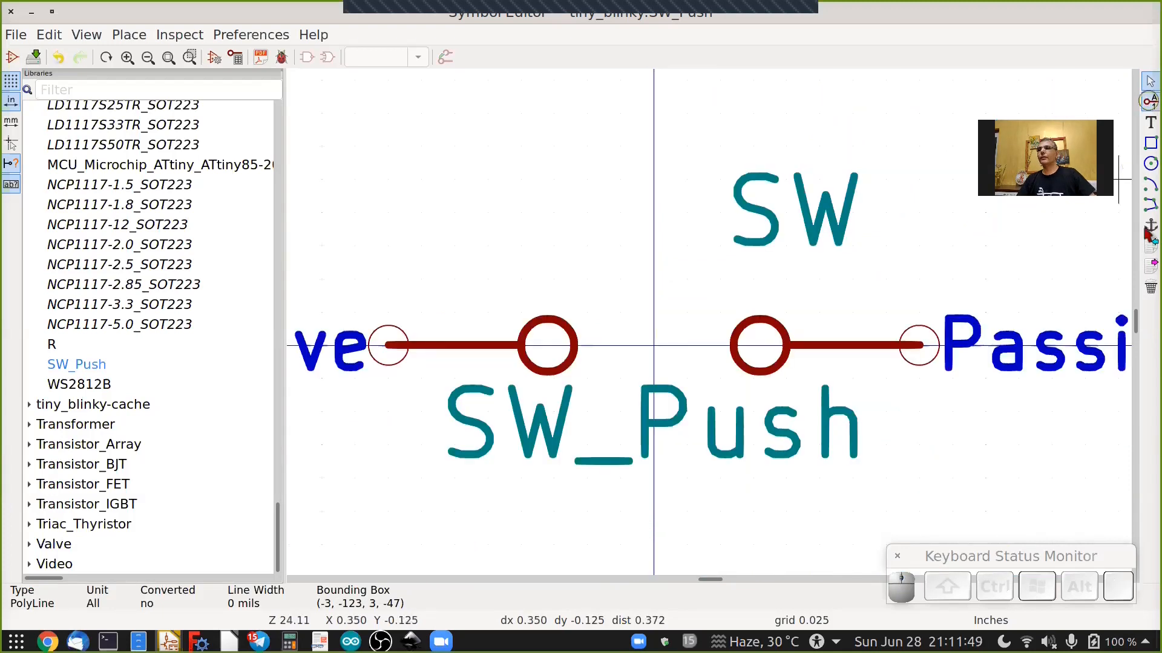
click(1148, 121)
click(1149, 143)
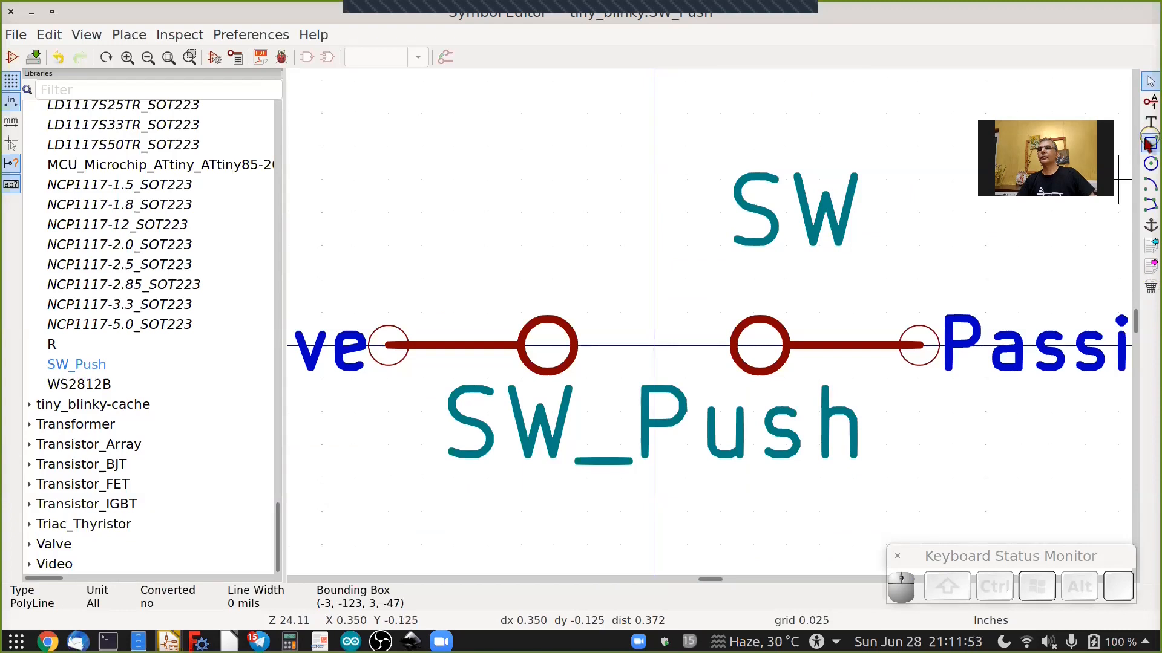
click(1150, 163)
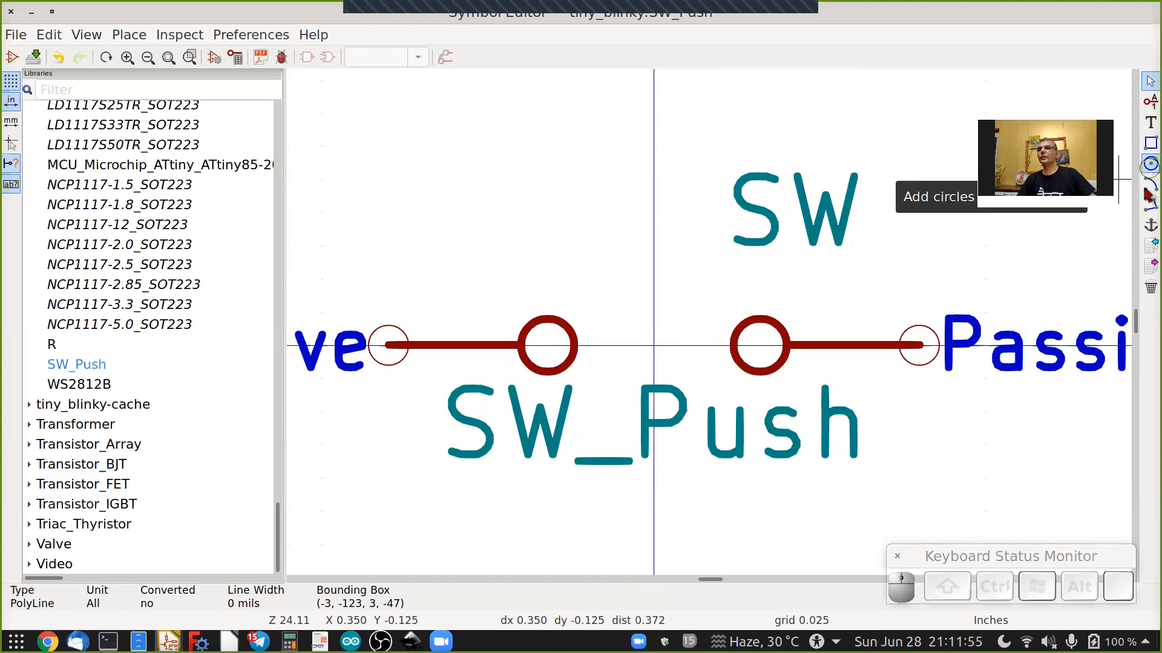
click(1149, 143)
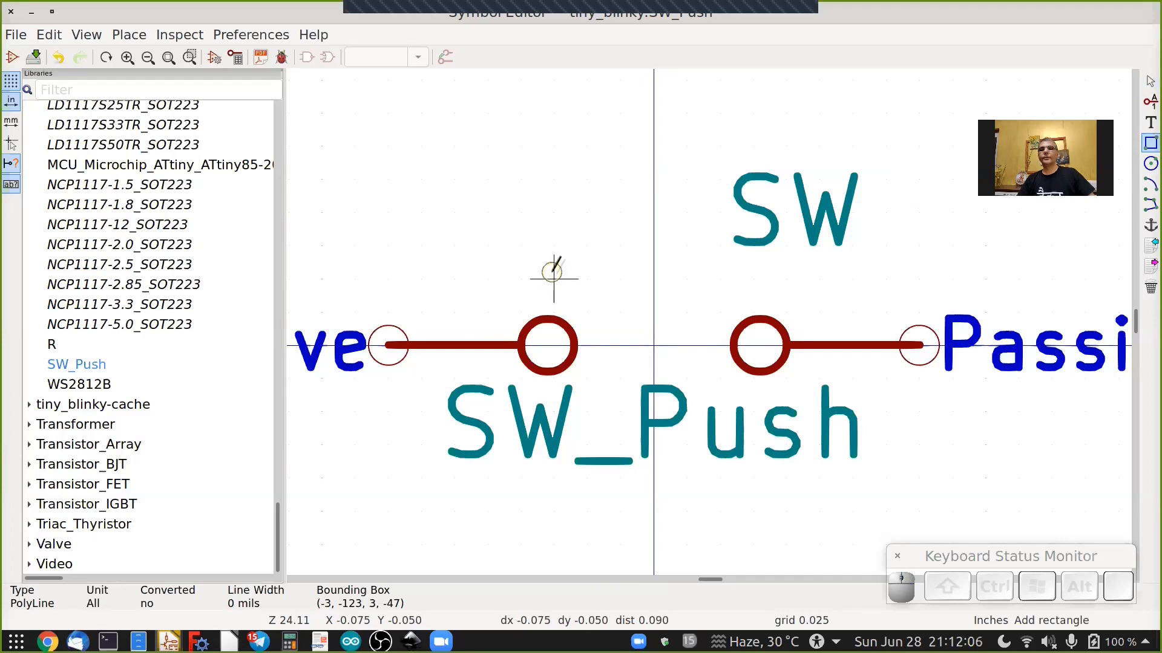
click(554, 278)
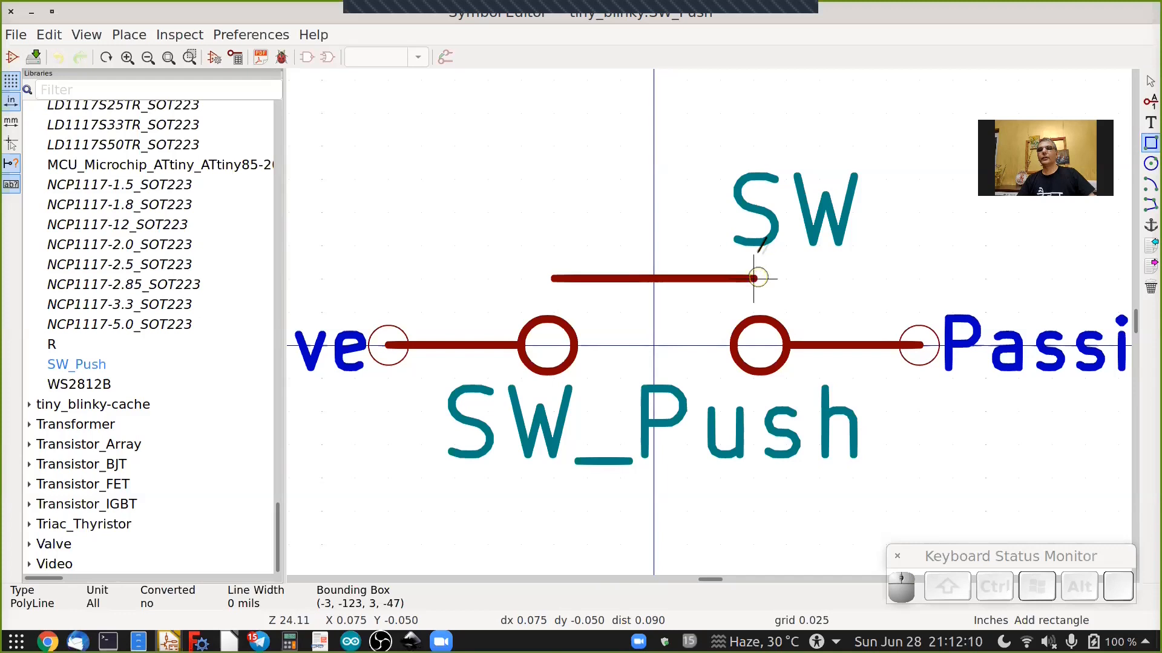
click(755, 246)
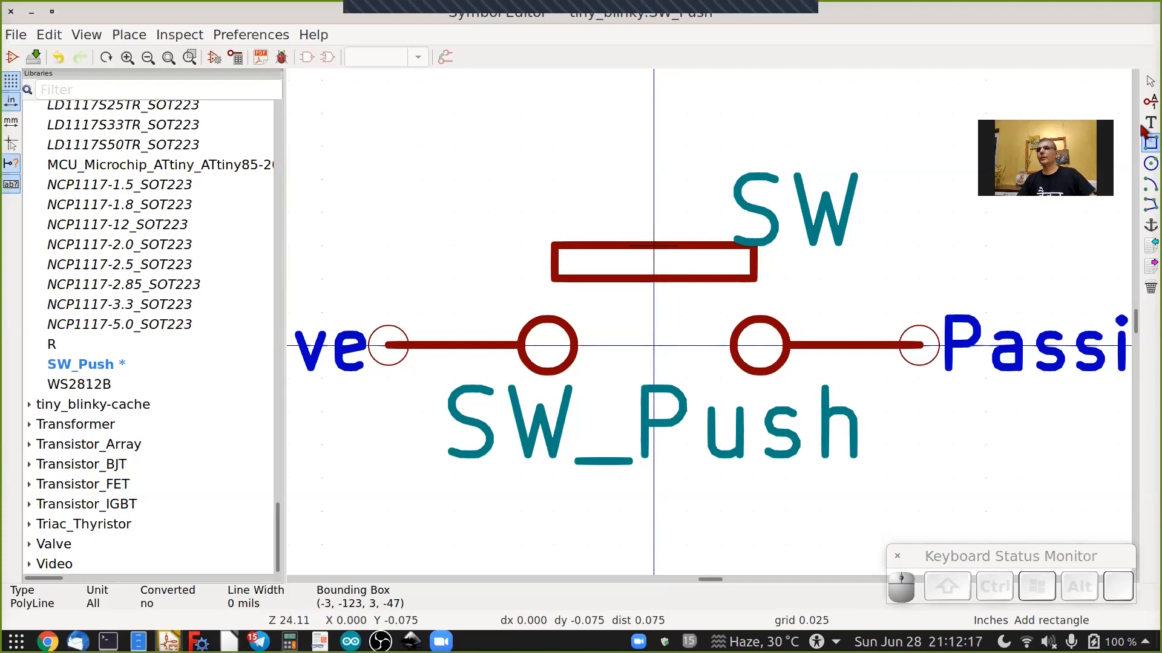
Draw a vertical plunger line about 0.1 in long upward from the centre of the rectangle.
click(1148, 206)
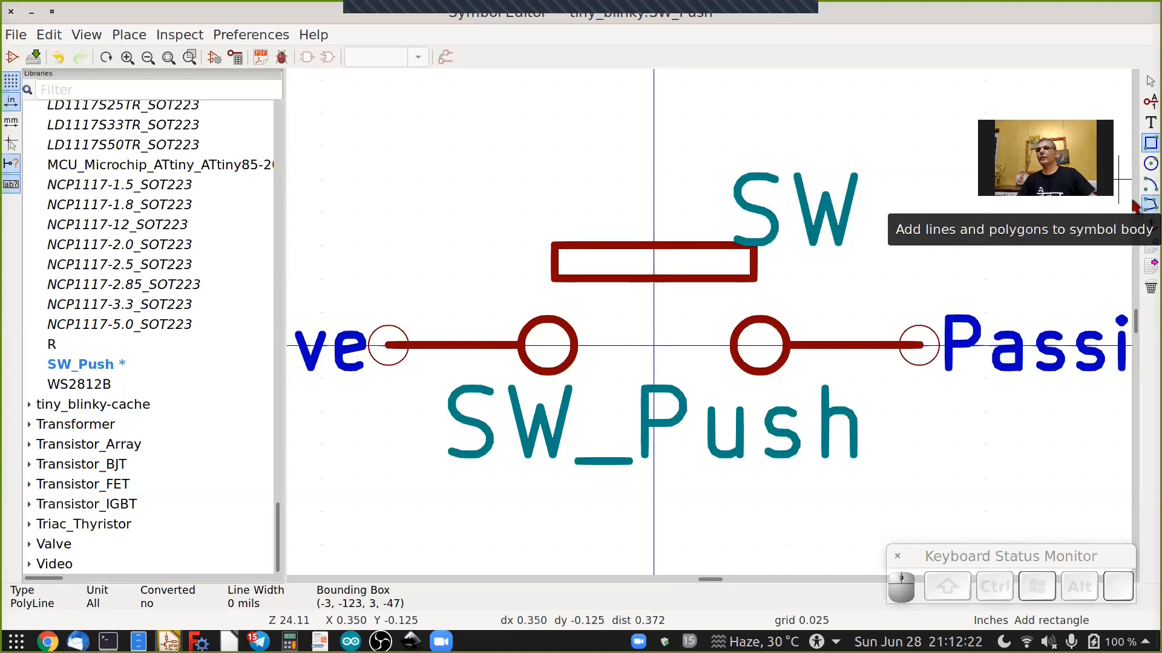
key(Escape)
click(654, 244)
double_click(653, 112)
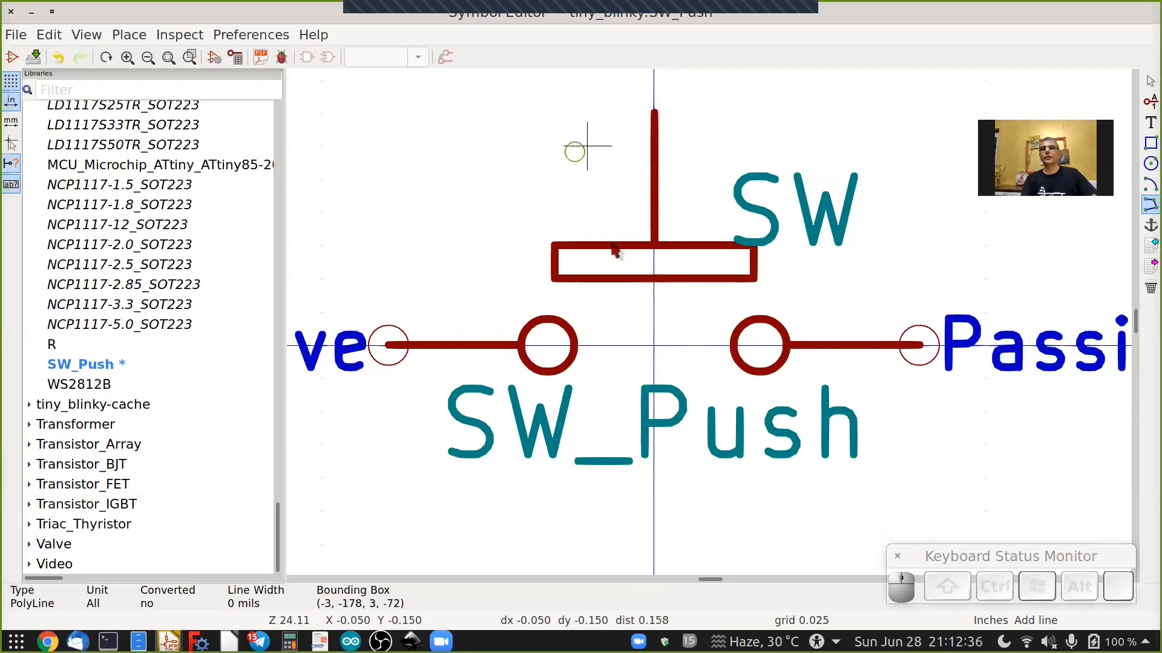
key(Escape)
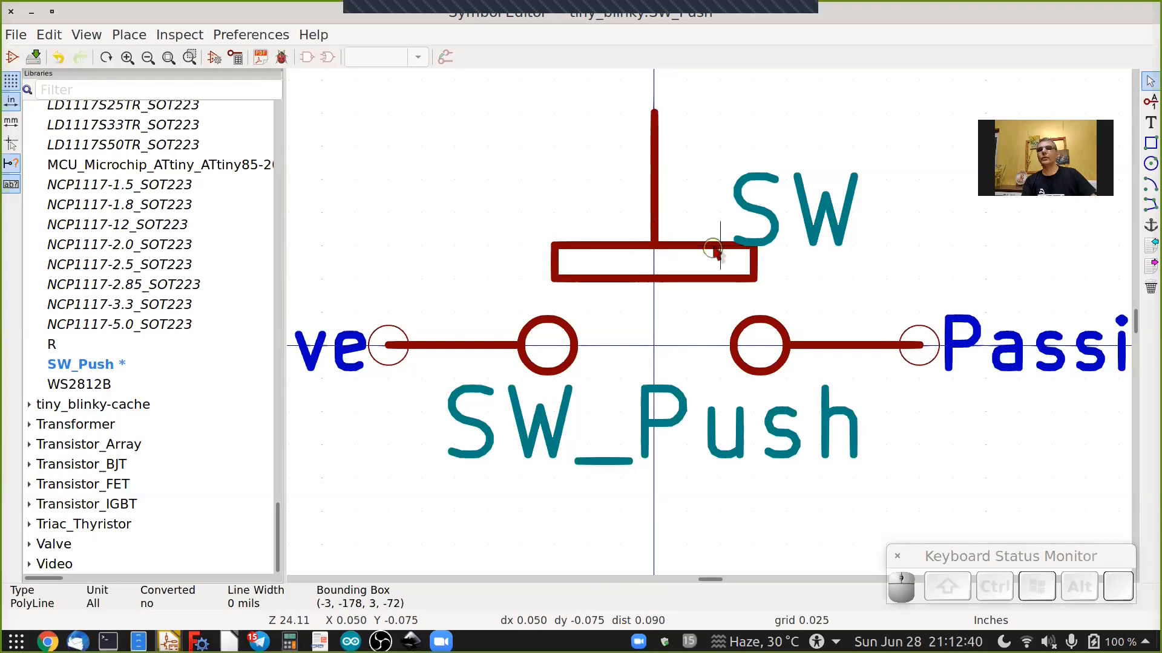
Set the rectangle's line width to 0 mils and fill it with the body outline color.
click(613, 245)
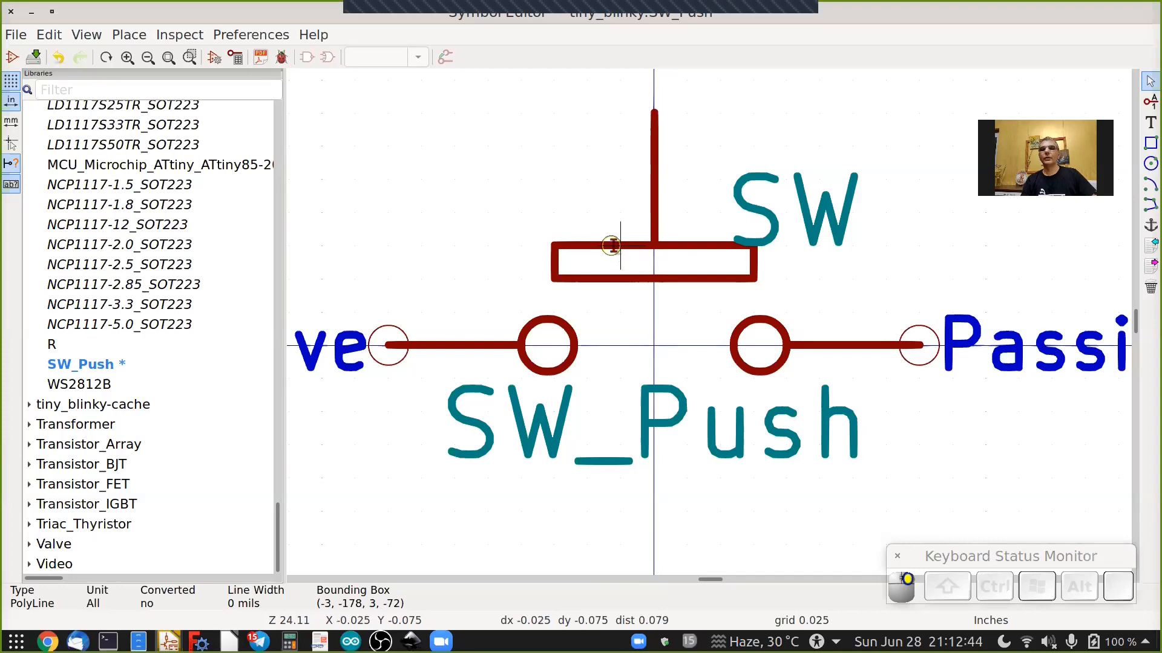
double_click(612, 245)
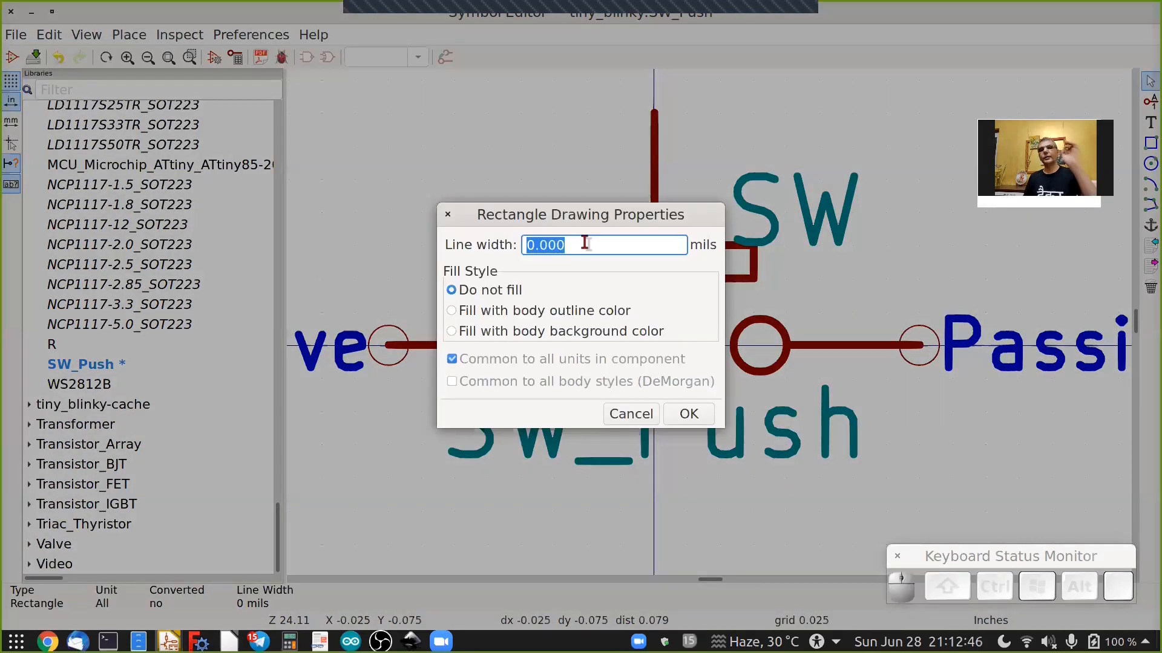
double_click(581, 241)
triple_click(581, 241)
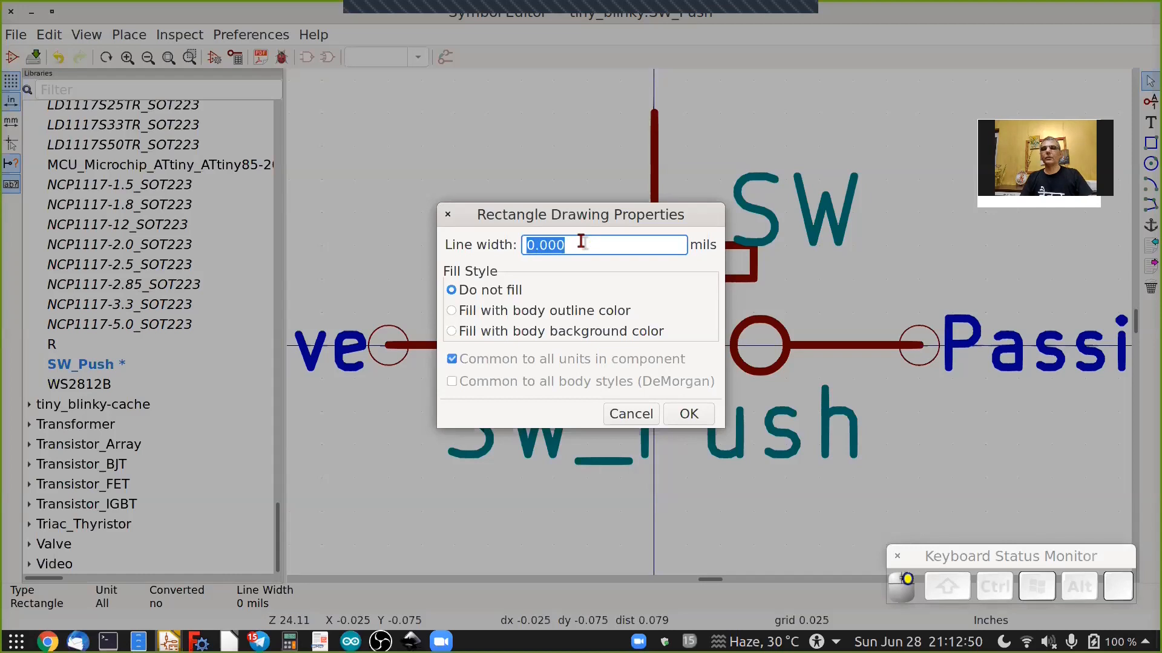
text(100)
key(BackSpace)
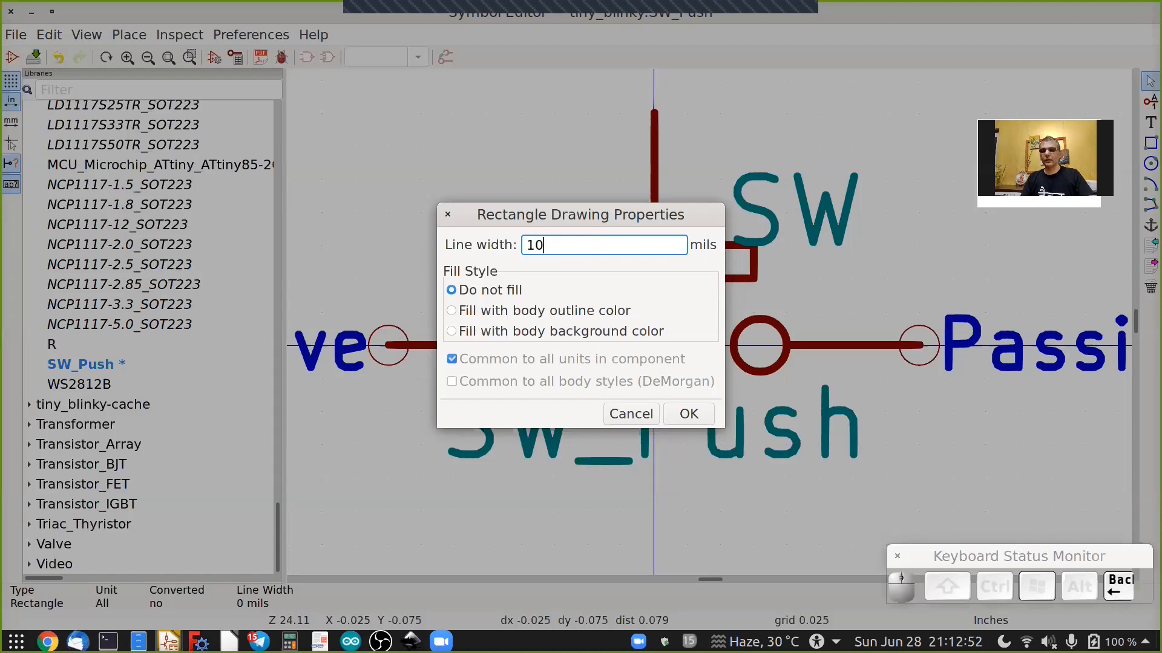
key(BackSpace)
key(BackSpace)
text(0)
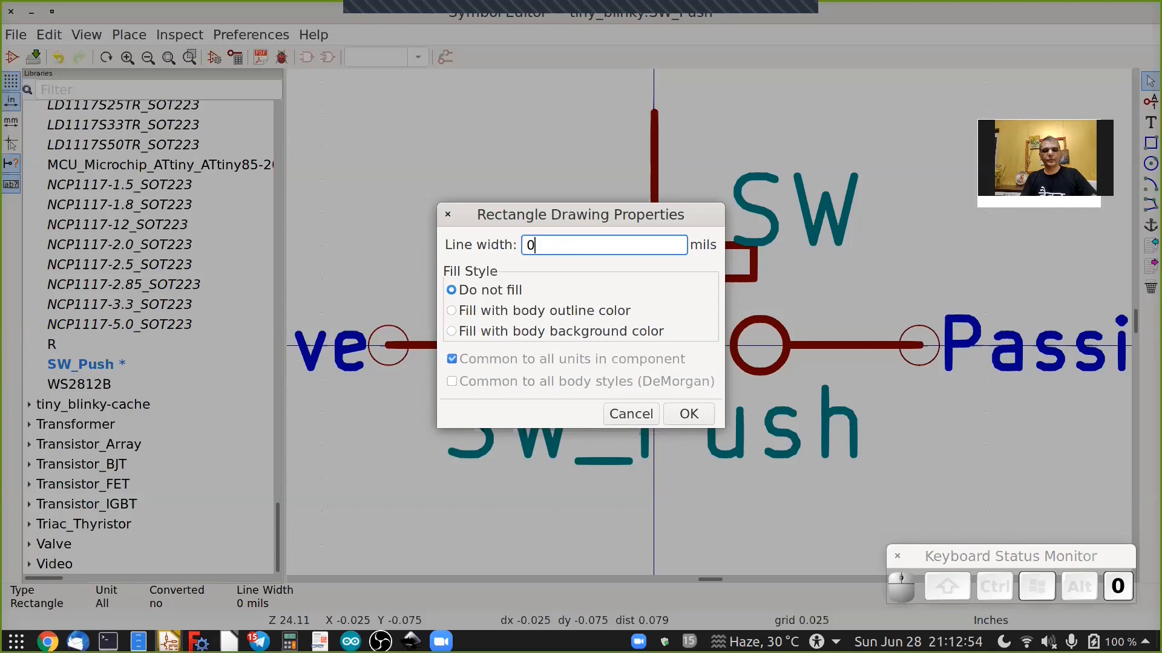
key(Tab)
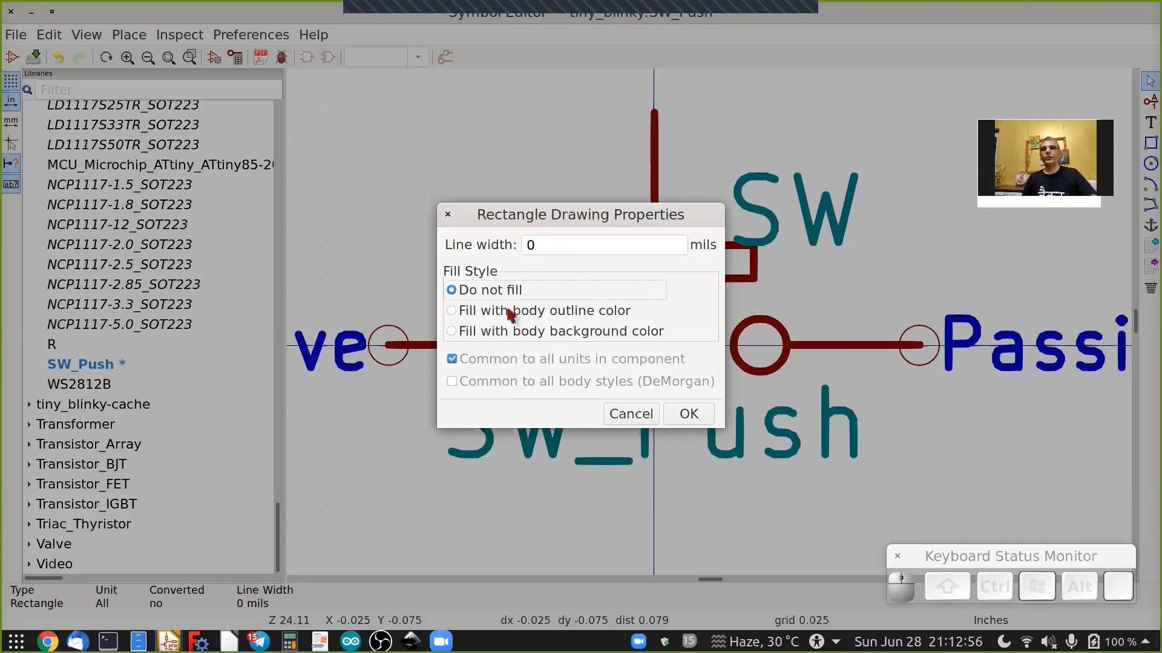
click(572, 318)
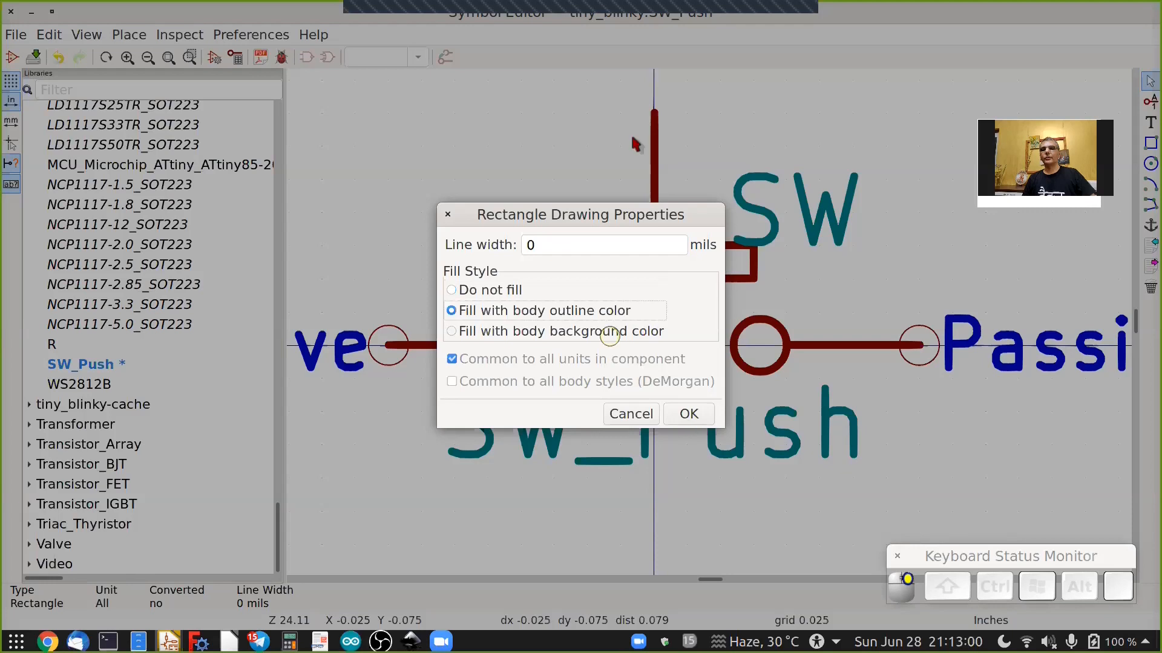
key(Return)
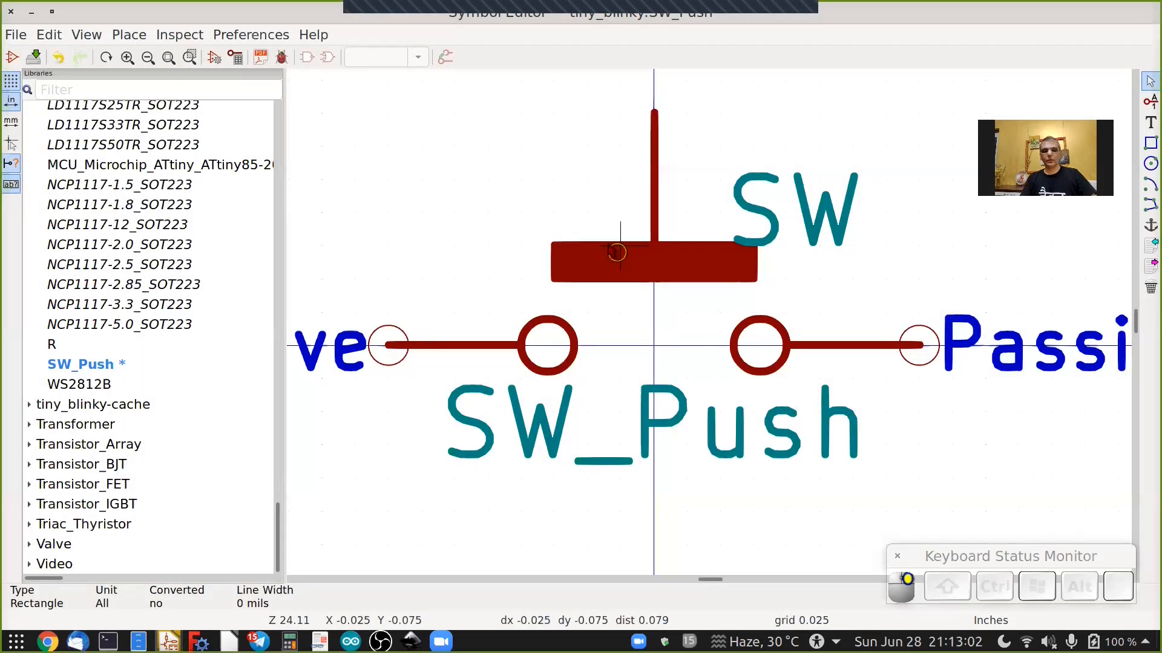
double_click(616, 247)
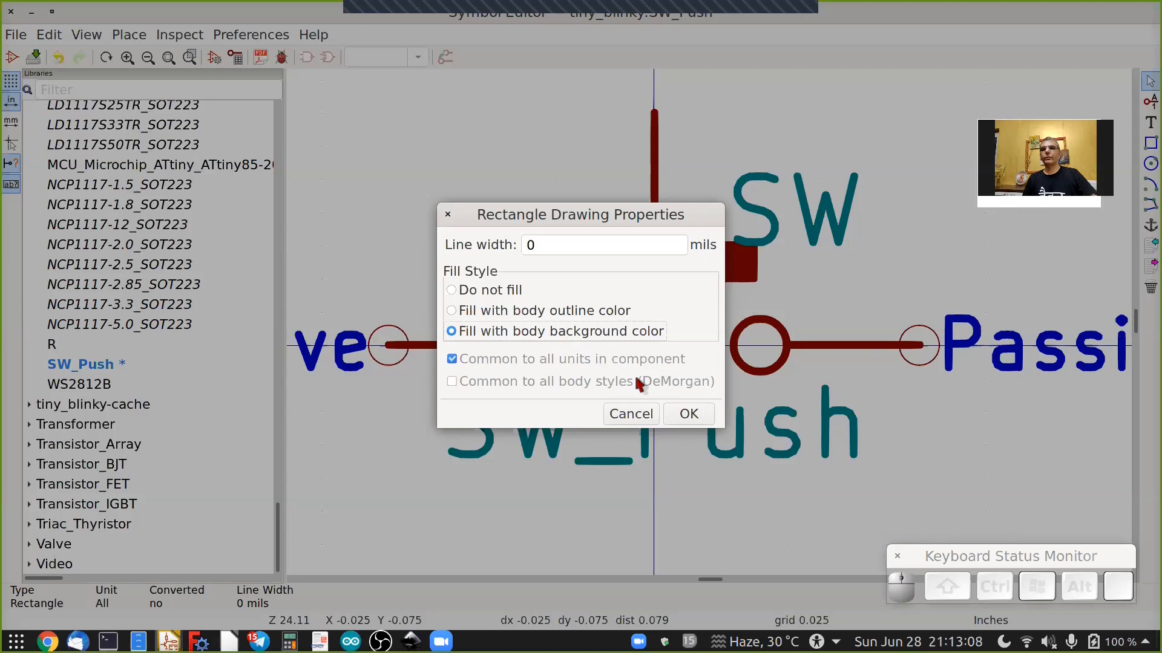
key(Return)
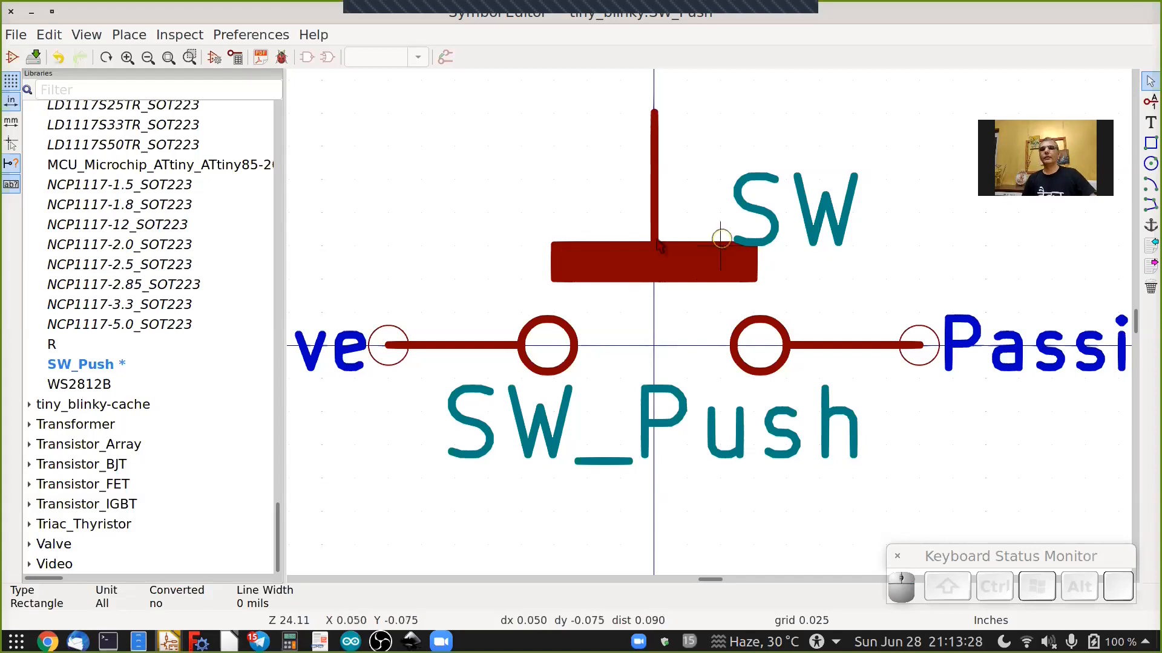
Draw a triangular arrowhead on the plunger line pointing down onto the rectangle.
click(1148, 203)
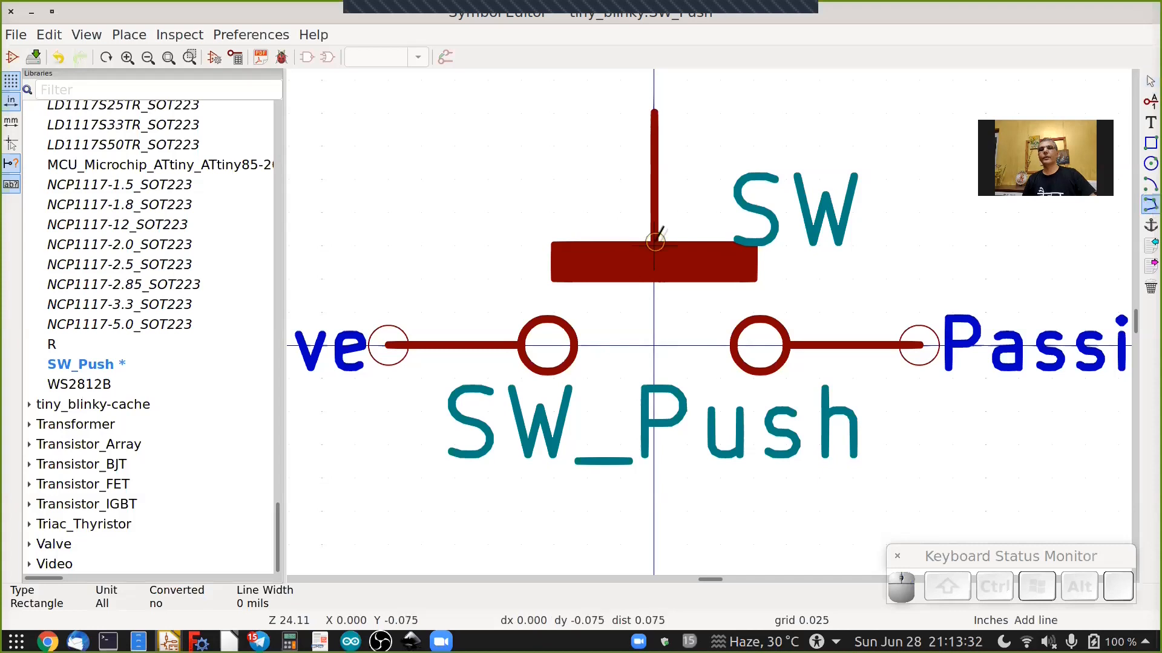
key(ctrl+z)
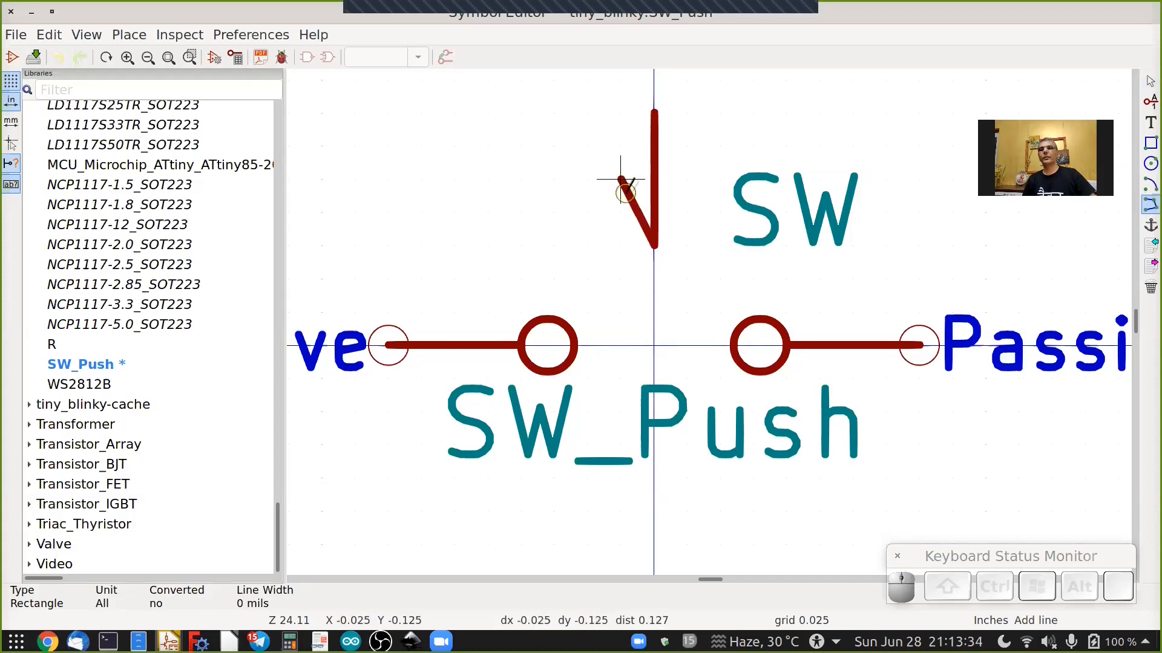
click(620, 179)
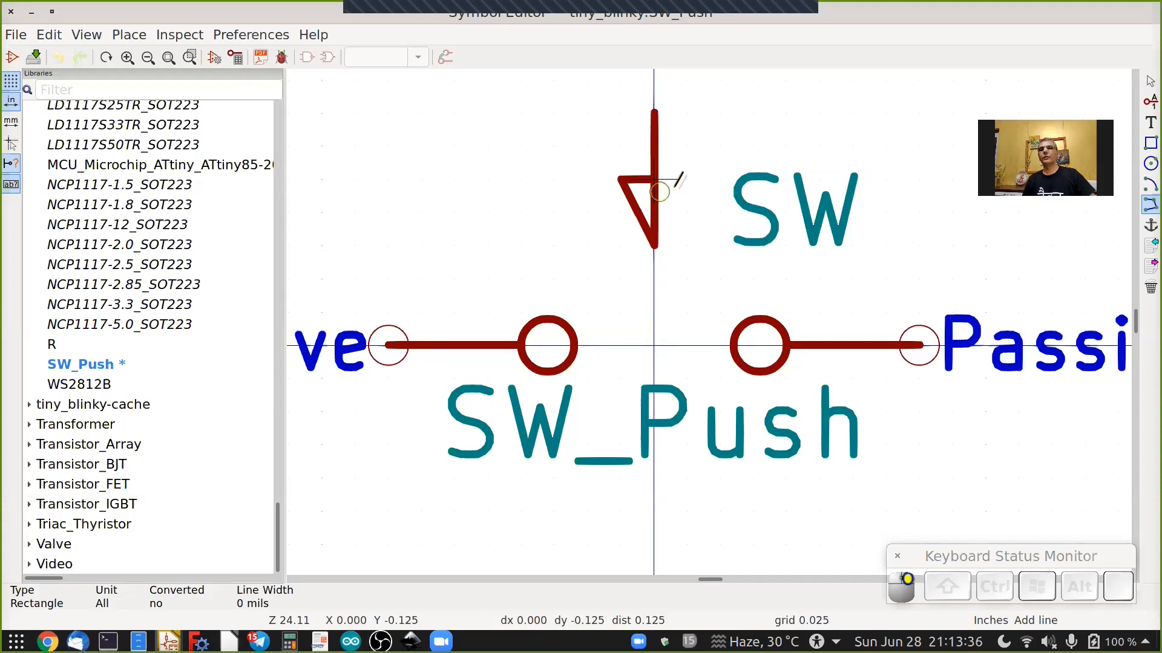
click(689, 179)
double_click(654, 245)
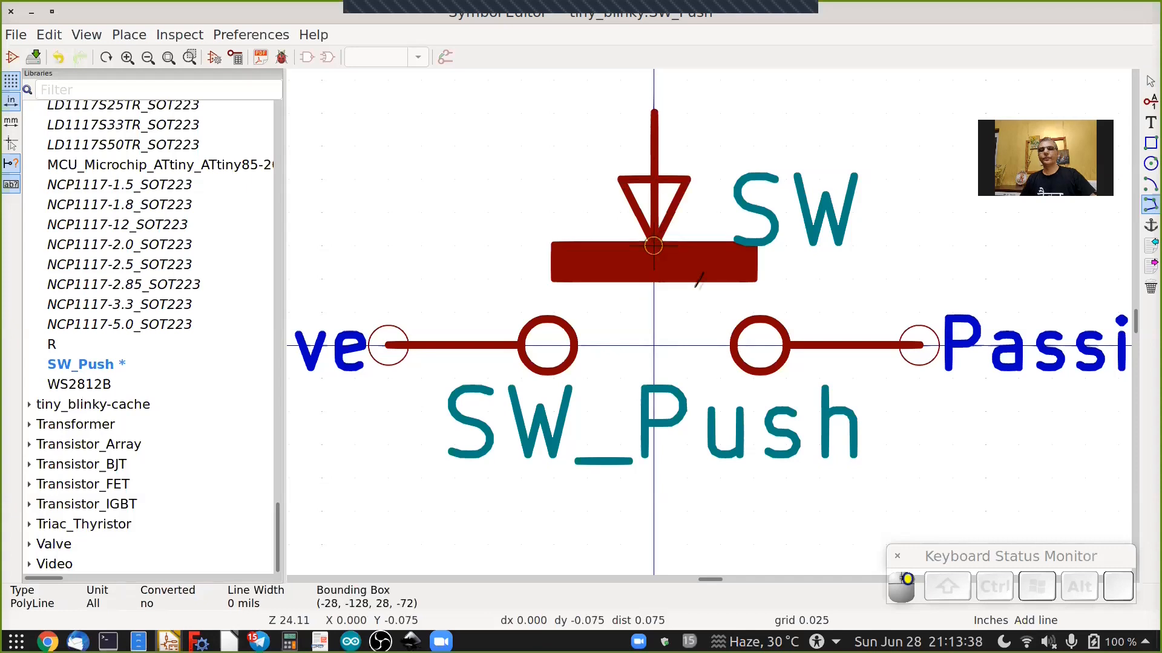
key(Escape)
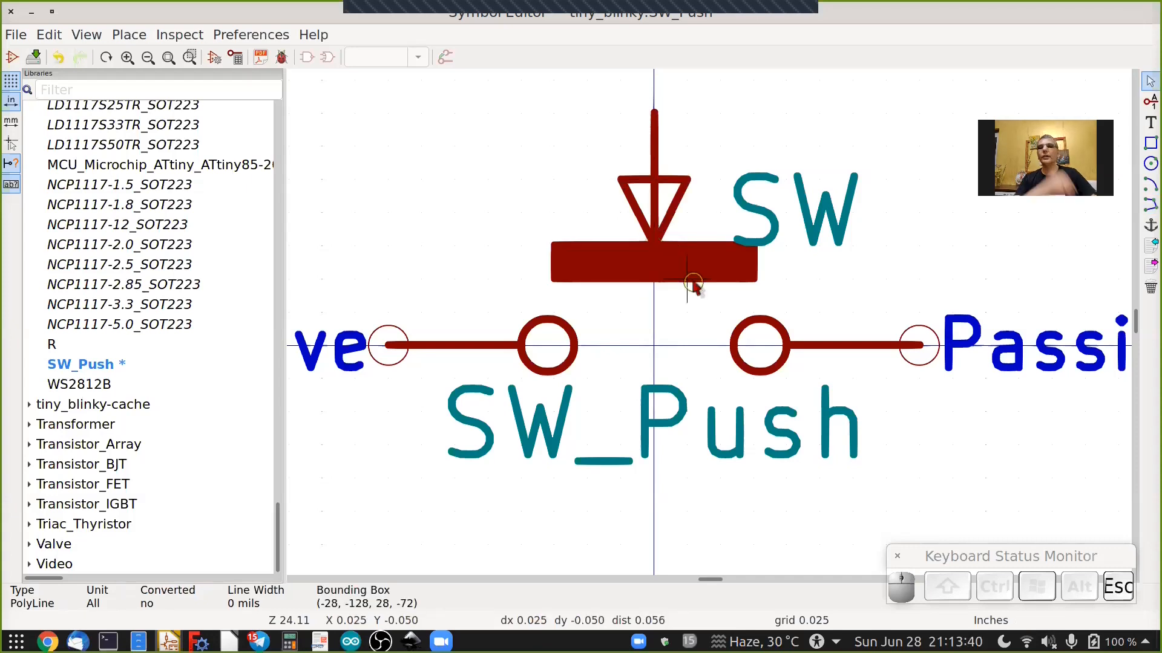
Set the arrowhead polyline to fill with the body outline color.
double_click(677, 180)
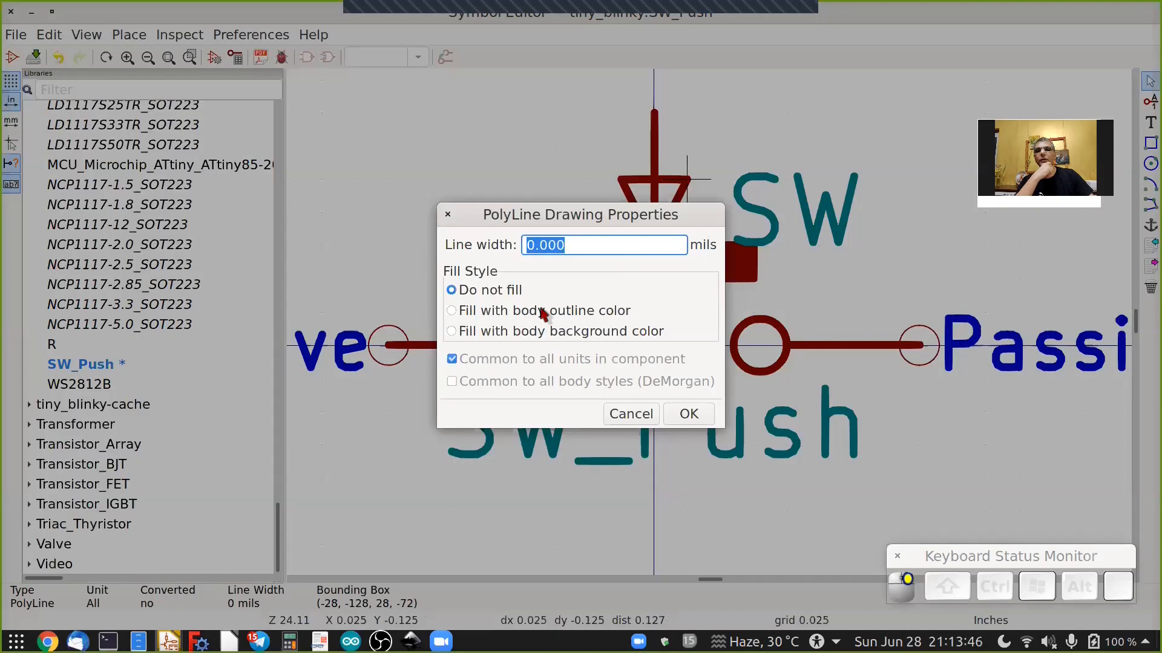
click(543, 313)
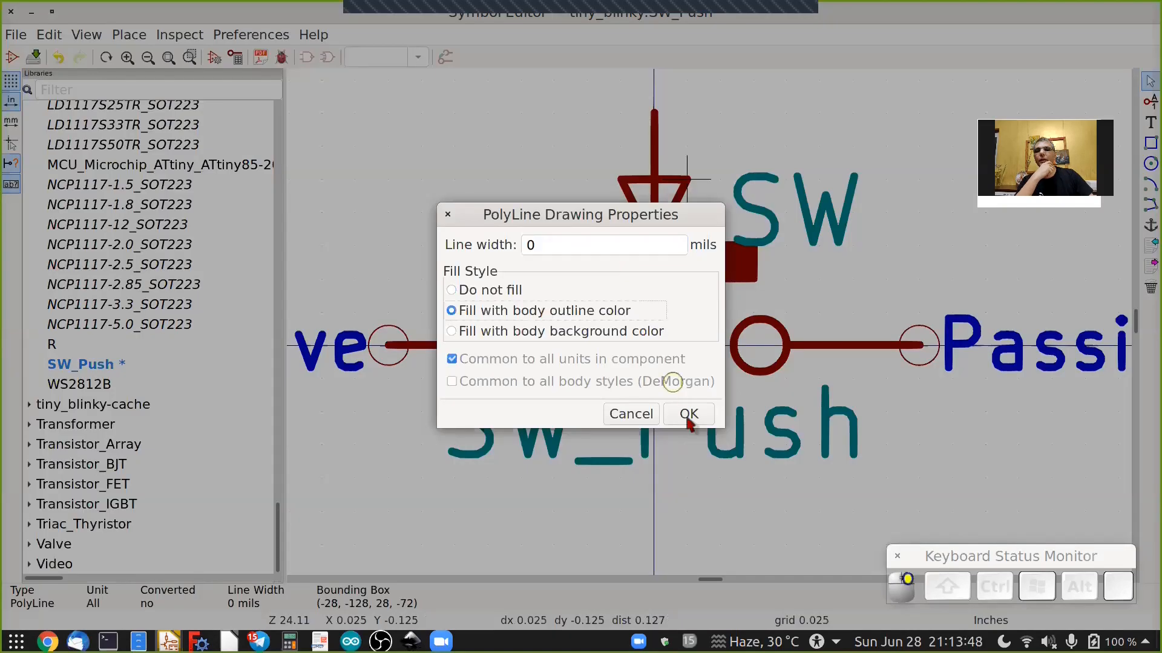
click(689, 416)
Save the modified SW_Push symbol to the tiny_blinky library.
scroll(700, 216, down, 1)
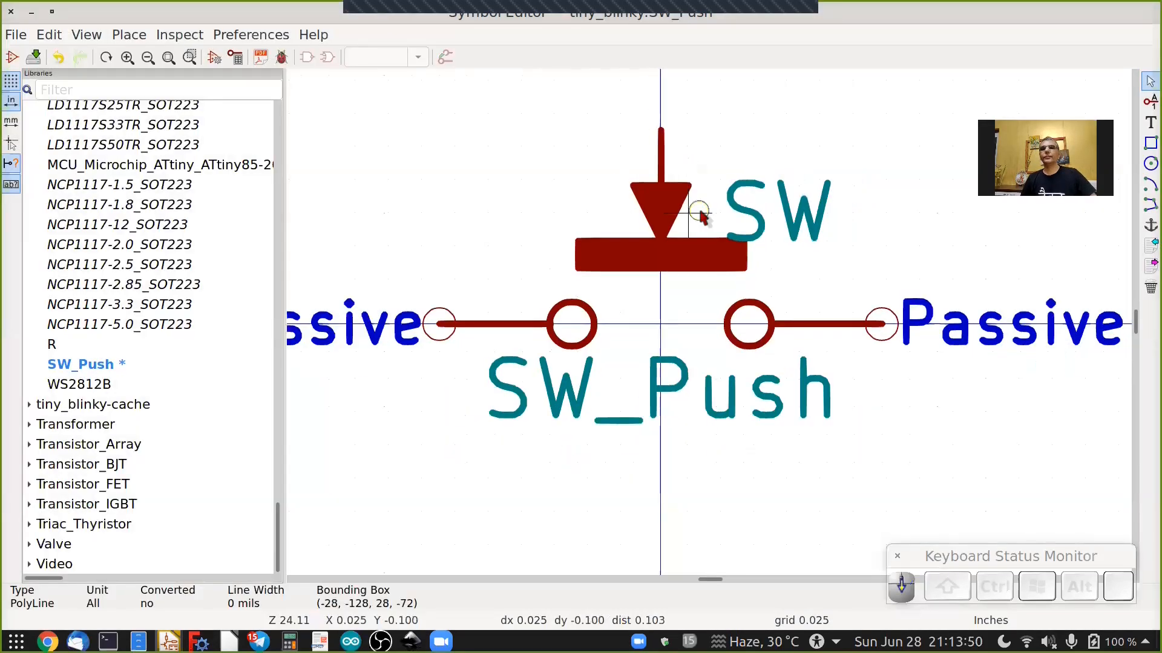
scroll(700, 216, down, 1)
scroll(700, 216, up, 1)
click(33, 57)
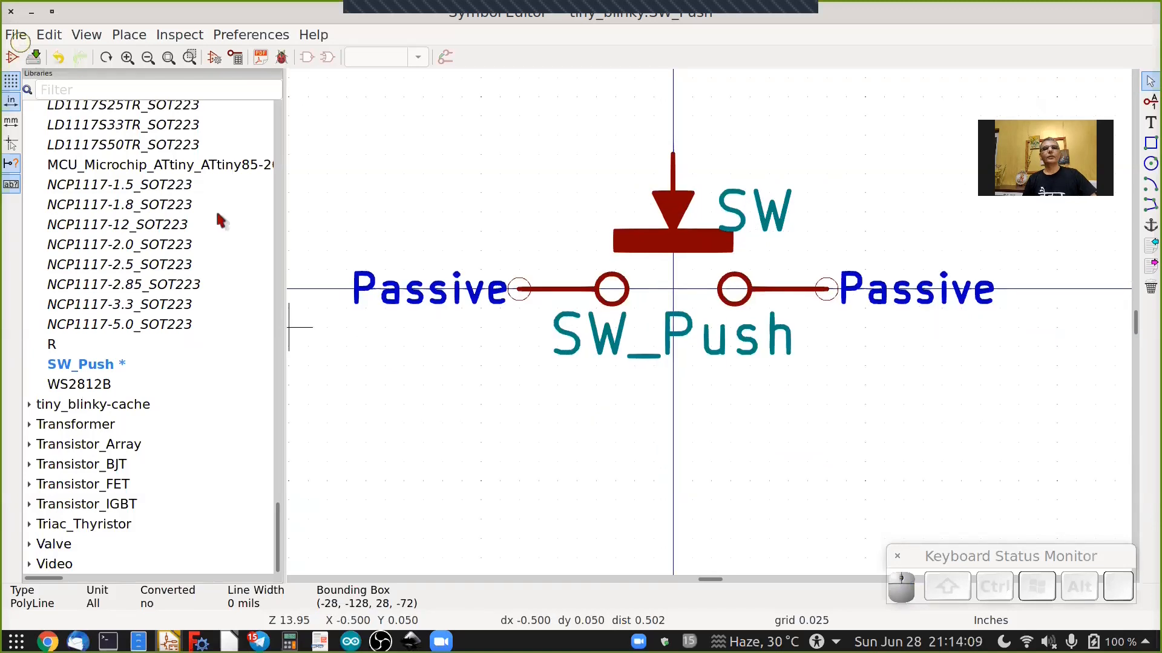
Close the Symbol Editor and inspect the updated switch symbol SW1 in the schematic.
click(9, 14)
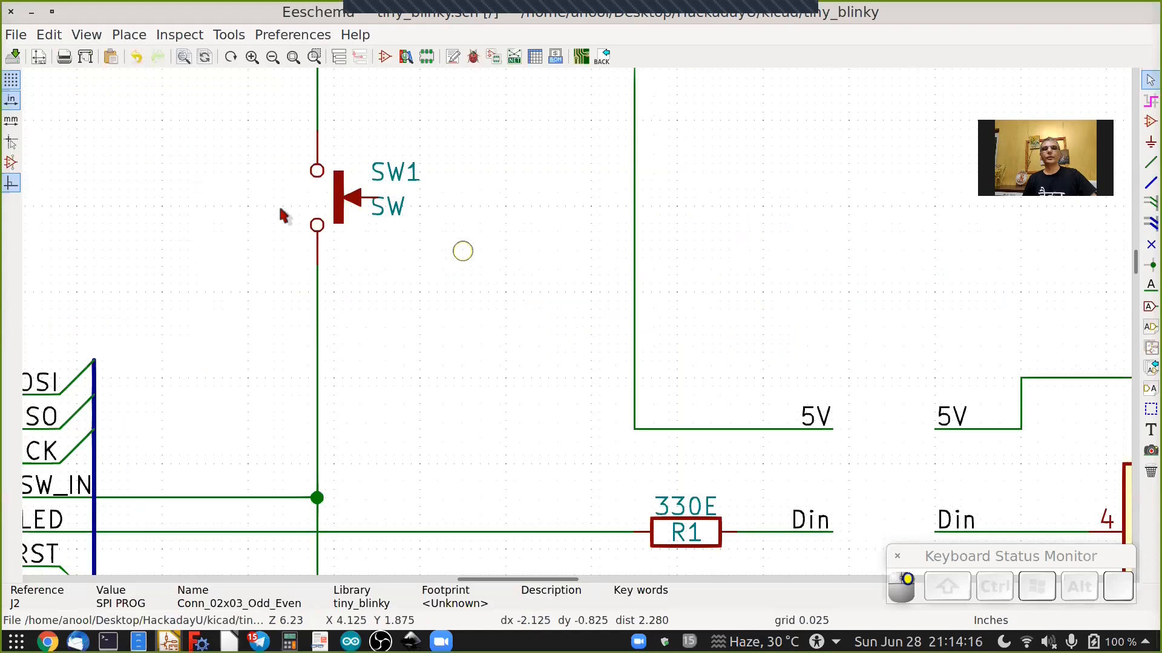
scroll(285, 209, up, 3)
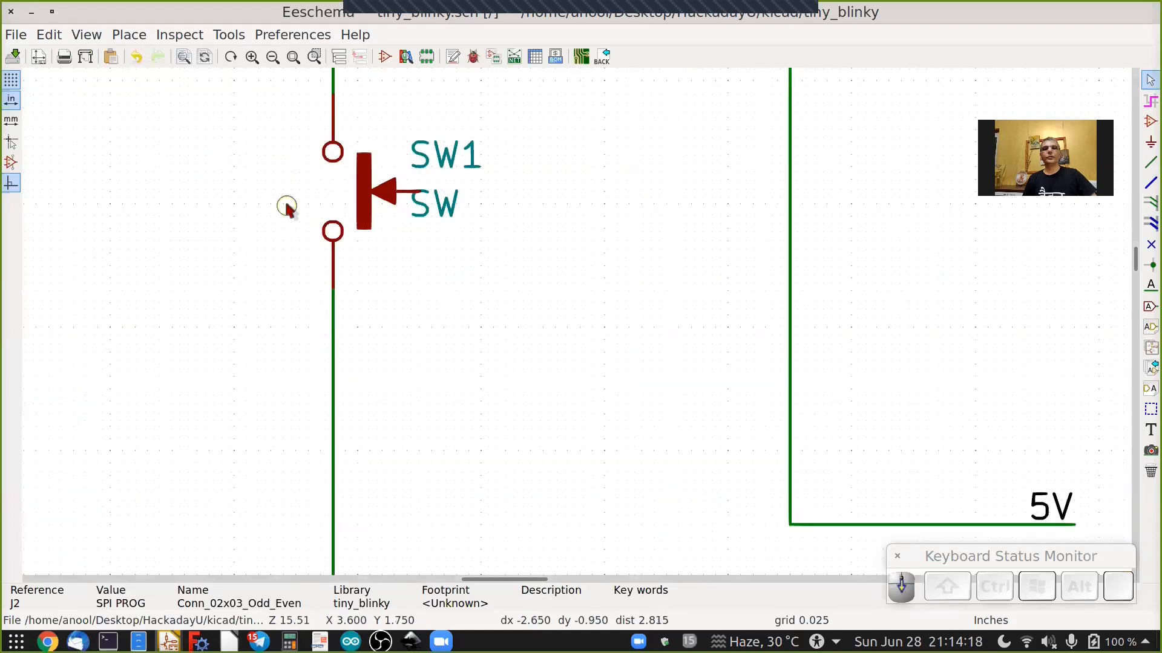
scroll(286, 207, down, 3)
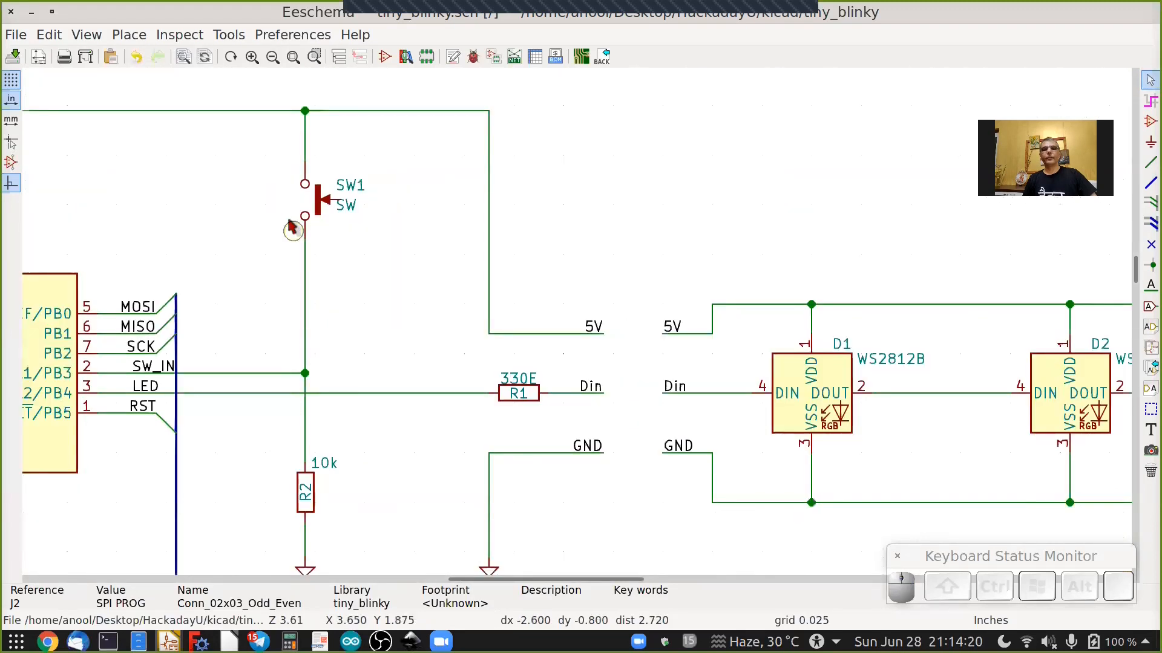
scroll(292, 228, down, 1)
scroll(285, 384, down, 1)
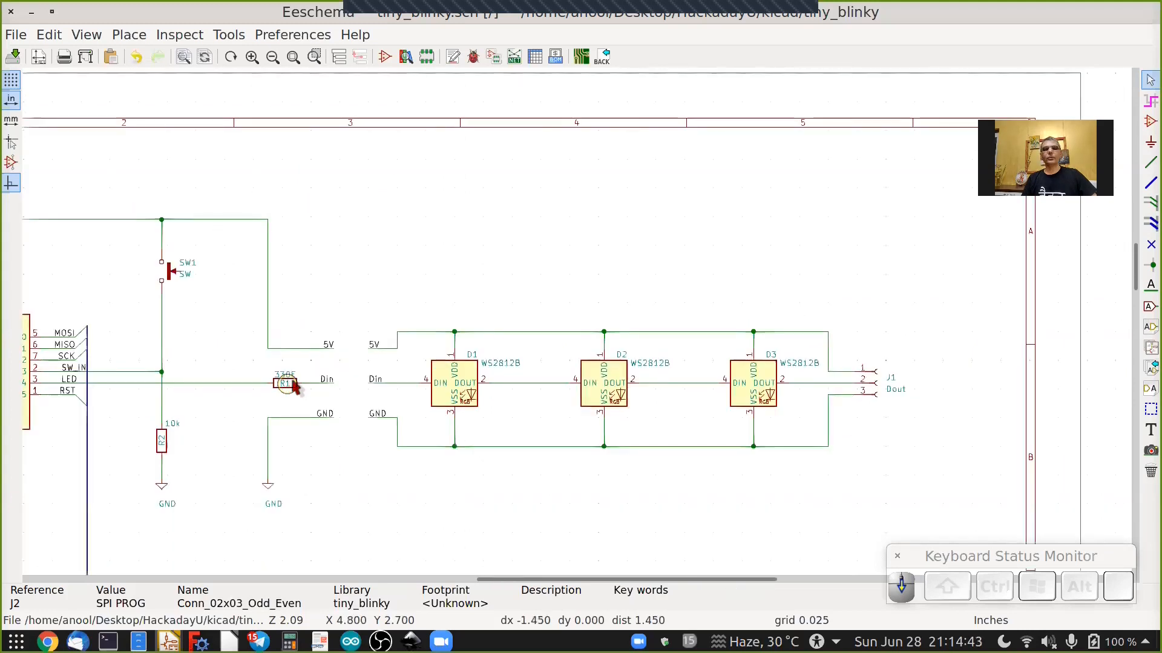
ctrl+scroll(296, 383, up, 1)
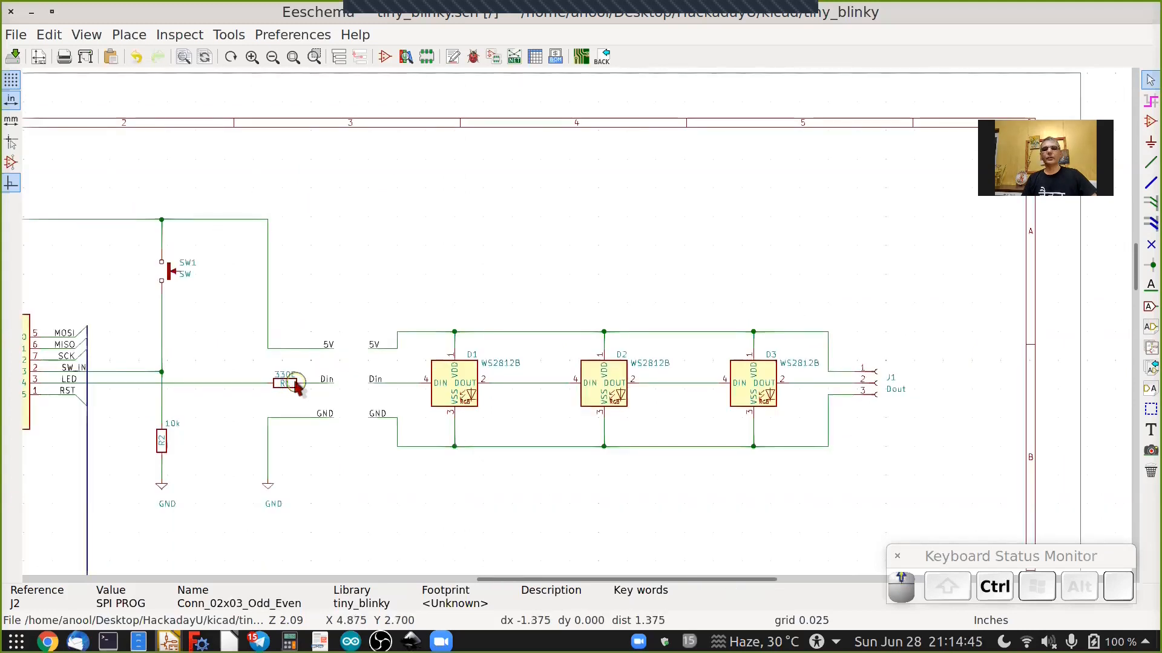
ctrl+scroll(295, 382, up, 1)
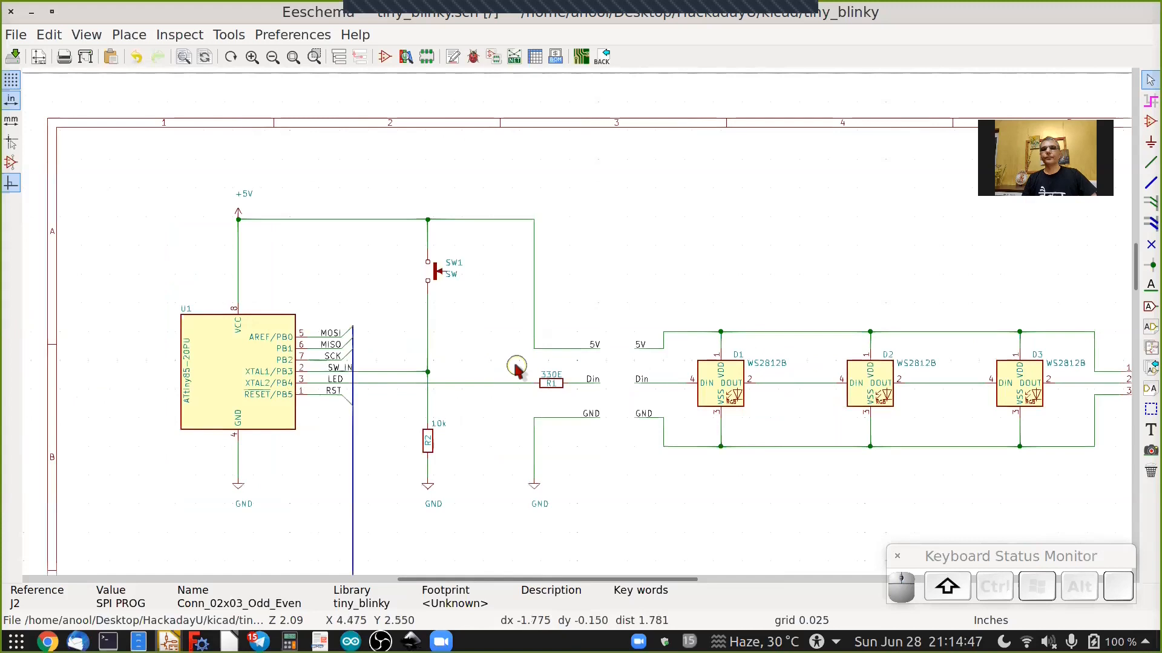
shift+scroll(516, 367, down, 1)
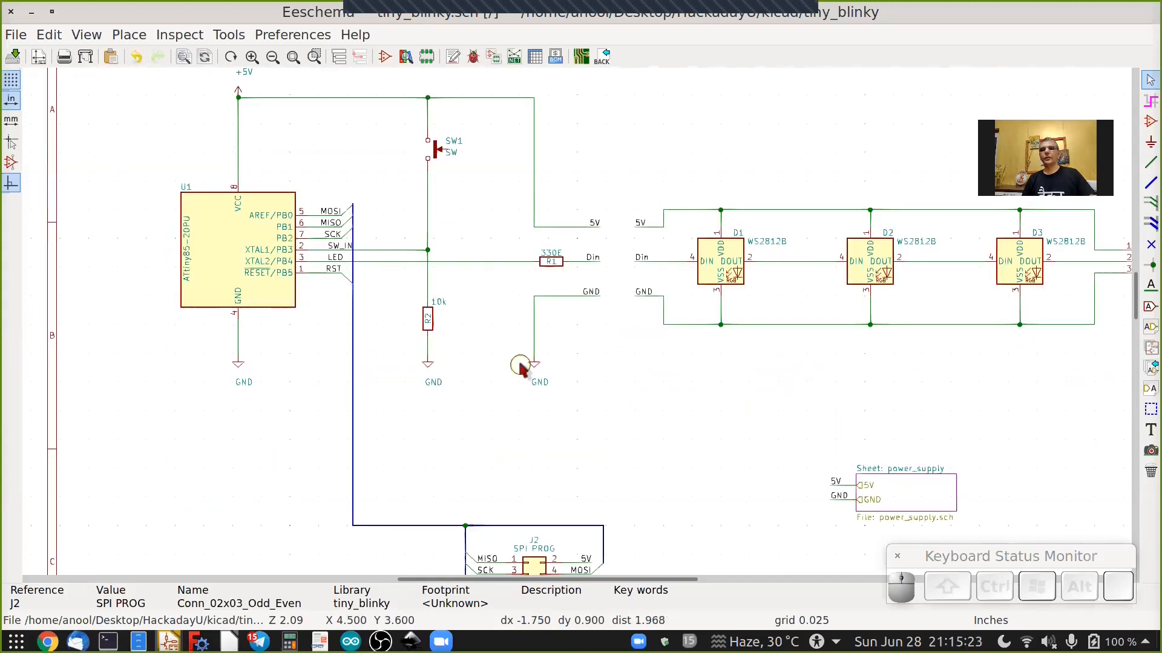